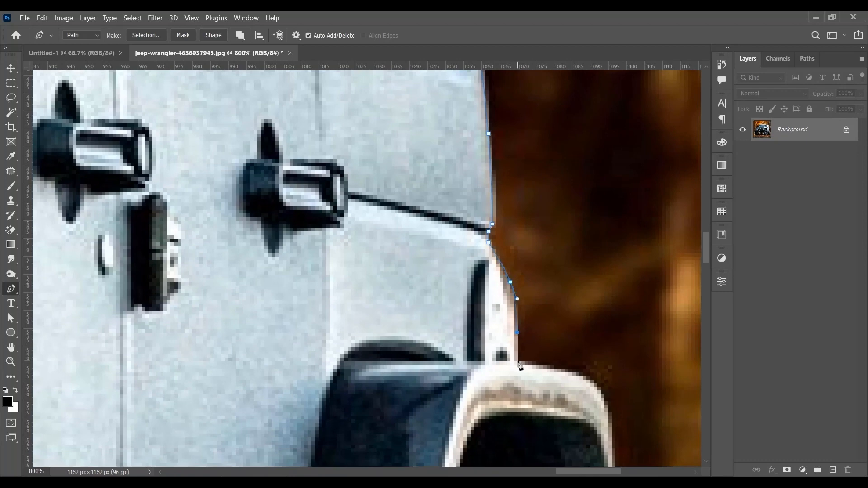
Step: Continue the Pen path around the jeep's rear fender flare to the top of the rear tire
{"action": "left_click", "coordinate": [518, 362]}
{"action": "left_click_drag", "start_coordinate": [518, 364], "coordinate": [446, 306]}
{"action": "left_click_drag", "start_coordinate": [505, 319], "coordinate": [519, 324]}
{"action": "left_click_drag", "start_coordinate": [530, 335], "coordinate": [496, 272]}
{"action": "left_click_drag", "start_coordinate": [502, 310], "coordinate": [504, 344]}
{"action": "left_click_drag", "start_coordinate": [501, 379], "coordinate": [498, 232]}
{"action": "left_click", "coordinate": [502, 389]}
{"action": "left_click", "coordinate": [499, 404]}
Step: Trace the path down the outer edge of the rear tire to the ground
{"action": "left_click_drag", "start_coordinate": [500, 407], "coordinate": [450, 191]}
{"action": "left_click_drag", "start_coordinate": [486, 263], "coordinate": [496, 292]}
{"action": "left_click_drag", "start_coordinate": [482, 336], "coordinate": [446, 245]}
{"action": "left_click_drag", "start_coordinate": [486, 305], "coordinate": [495, 214]}
{"action": "left_click_drag", "start_coordinate": [503, 352], "coordinate": [512, 206]}
{"action": "left_click_drag", "start_coordinate": [508, 372], "coordinate": [507, 413]}
{"action": "left_click_drag", "start_coordinate": [505, 420], "coordinate": [529, 206]}
{"action": "left_click_drag", "start_coordinate": [510, 374], "coordinate": [506, 269]}
Step: Trace the path along the bottom of the rear tire, undoing the misplaced last segment
{"action": "left_click_drag", "start_coordinate": [478, 362], "coordinate": [452, 387]}
{"action": "left_click_drag", "start_coordinate": [445, 388], "coordinate": [569, 386]}
{"action": "left_click_drag", "start_coordinate": [360, 381], "coordinate": [341, 385]}
{"action": "left_click_drag", "start_coordinate": [182, 349], "coordinate": [281, 370]}
{"action": "key", "text": "ctrl+z"}
Step: Trace the path up the inner edge of the rear tire towards the body
{"action": "left_click_drag", "start_coordinate": [249, 274], "coordinate": [243, 243]}
{"action": "left_click_drag", "start_coordinate": [243, 239], "coordinate": [334, 362]}
{"action": "left_click_drag", "start_coordinate": [325, 285], "coordinate": [429, 231]}
{"action": "key", "text": "ctrl+z"}
{"action": "left_click", "coordinate": [315, 216]}
{"action": "left_click", "coordinate": [315, 197]}
{"action": "left_click", "coordinate": [307, 190]}
Step: Trace the path down the rear-facing edge of the nearer front tire, following its tread blocks
{"action": "left_click_drag", "start_coordinate": [404, 298], "coordinate": [434, 245]}
{"action": "left_click_drag", "start_coordinate": [435, 260], "coordinate": [432, 274]}
{"action": "left_click", "coordinate": [421, 292]}
{"action": "left_click", "coordinate": [407, 303]}
{"action": "left_click", "coordinate": [403, 306]}
{"action": "left_click_drag", "start_coordinate": [401, 327], "coordinate": [520, 210]}
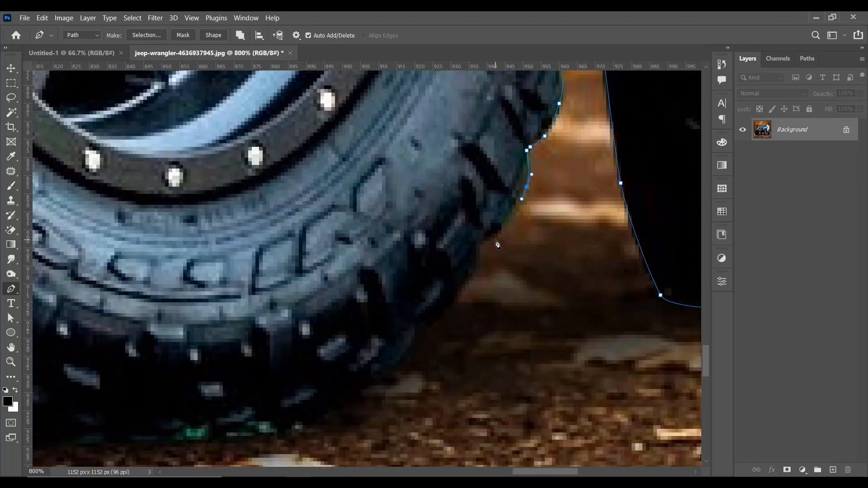
Step: Trace the path around the lower curve of the nearer front tire and along its ground contact
{"action": "left_click_drag", "start_coordinate": [494, 241], "coordinate": [480, 246]}
{"action": "left_click_drag", "start_coordinate": [459, 295], "coordinate": [476, 254]}
{"action": "left_click_drag", "start_coordinate": [457, 269], "coordinate": [444, 279]}
{"action": "left_click_drag", "start_coordinate": [417, 312], "coordinate": [357, 347]}
{"action": "left_click_drag", "start_coordinate": [339, 335], "coordinate": [470, 252]}
{"action": "left_click_drag", "start_coordinate": [436, 295], "coordinate": [416, 299]}
{"action": "left_click_drag", "start_coordinate": [309, 306], "coordinate": [292, 305]}
{"action": "left_click_drag", "start_coordinate": [235, 307], "coordinate": [494, 336]}
{"action": "left_click_drag", "start_coordinate": [354, 332], "coordinate": [315, 333]}
{"action": "left_click_drag", "start_coordinate": [262, 327], "coordinate": [503, 353]}
{"action": "left_click_drag", "start_coordinate": [403, 357], "coordinate": [377, 347]}
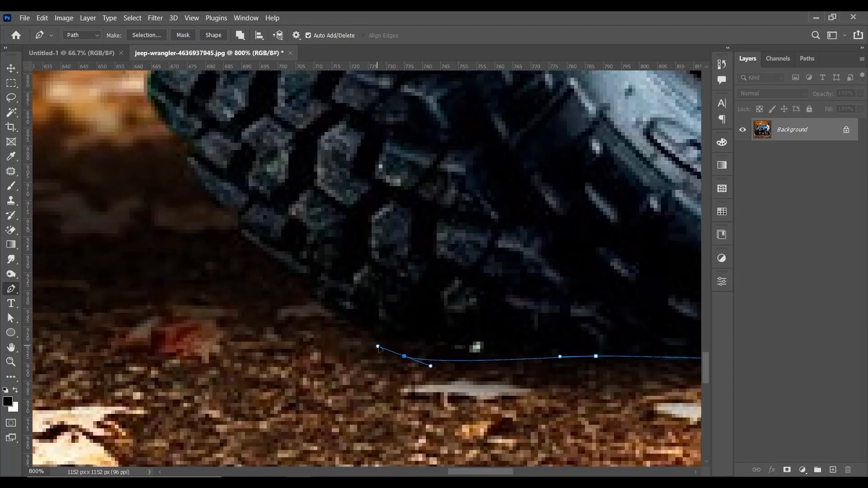
Step: Trace the path along the lower-left tread of the nearer front tire
{"action": "left_click_drag", "start_coordinate": [313, 284], "coordinate": [296, 271]}
{"action": "left_click_drag", "start_coordinate": [237, 230], "coordinate": [230, 222]}
{"action": "left_click_drag", "start_coordinate": [222, 207], "coordinate": [323, 310]}
{"action": "left_click_drag", "start_coordinate": [279, 253], "coordinate": [270, 232]}
{"action": "left_click_drag", "start_coordinate": [256, 194], "coordinate": [327, 296]}
Step: Trace the path up the left edge of the nearer front tire to the underbody
{"action": "left_click_drag", "start_coordinate": [318, 274], "coordinate": [288, 222]}
{"action": "left_click_drag", "start_coordinate": [293, 202], "coordinate": [348, 283]}
{"action": "left_click_drag", "start_coordinate": [347, 285], "coordinate": [349, 281]}
{"action": "left_click_drag", "start_coordinate": [320, 226], "coordinate": [317, 165]}
{"action": "left_click", "coordinate": [326, 199]}
{"action": "left_click", "coordinate": [323, 177]}
{"action": "left_click_drag", "start_coordinate": [315, 214], "coordinate": [303, 191]}
{"action": "left_click_drag", "start_coordinate": [299, 182], "coordinate": [348, 204]}
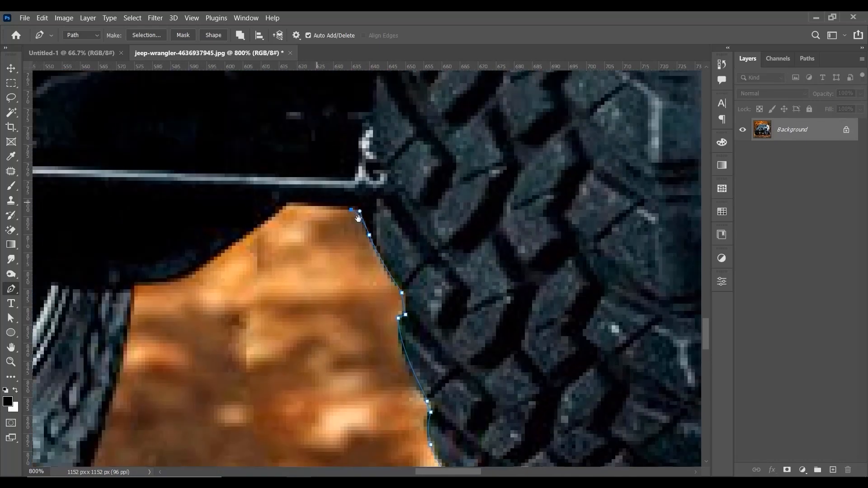
Step: Trace the path along the underbody towards the middle tire beneath the jeep
{"action": "left_click", "coordinate": [397, 227]}
{"action": "left_click", "coordinate": [328, 223]}
{"action": "left_click_drag", "start_coordinate": [297, 252], "coordinate": [450, 186]}
{"action": "left_click_drag", "start_coordinate": [412, 211], "coordinate": [338, 240]}
{"action": "left_click", "coordinate": [329, 240]}
Step: Trace the path around the bottom of the middle tire and up its left side
{"action": "left_click_drag", "start_coordinate": [308, 336], "coordinate": [396, 291]}
{"action": "left_click_drag", "start_coordinate": [352, 379], "coordinate": [380, 297]}
{"action": "left_click_drag", "start_coordinate": [306, 318], "coordinate": [562, 290]}
{"action": "left_click_drag", "start_coordinate": [381, 300], "coordinate": [306, 264]}
{"action": "left_click_drag", "start_coordinate": [267, 208], "coordinate": [336, 377]}
{"action": "left_click_drag", "start_coordinate": [299, 235], "coordinate": [327, 351]}
{"action": "left_click_drag", "start_coordinate": [317, 266], "coordinate": [319, 242]}
{"action": "left_click", "coordinate": [317, 227]}
{"action": "left_click", "coordinate": [310, 222]}
Step: Trace the path along the short underbody gap and down the right edge of the left front tire
{"action": "left_click", "coordinate": [231, 220]}
{"action": "left_click", "coordinate": [205, 219]}
{"action": "left_click_drag", "start_coordinate": [205, 222], "coordinate": [451, 198]}
{"action": "left_click_drag", "start_coordinate": [394, 231], "coordinate": [407, 188]}
{"action": "left_click", "coordinate": [393, 231], "text": "alt"}
{"action": "left_click_drag", "start_coordinate": [393, 266], "coordinate": [375, 309]}
{"action": "left_click_drag", "start_coordinate": [371, 344], "coordinate": [382, 217]}
{"action": "left_click_drag", "start_coordinate": [378, 232], "coordinate": [437, 183]}
{"action": "left_click_drag", "start_coordinate": [408, 208], "coordinate": [421, 208]}
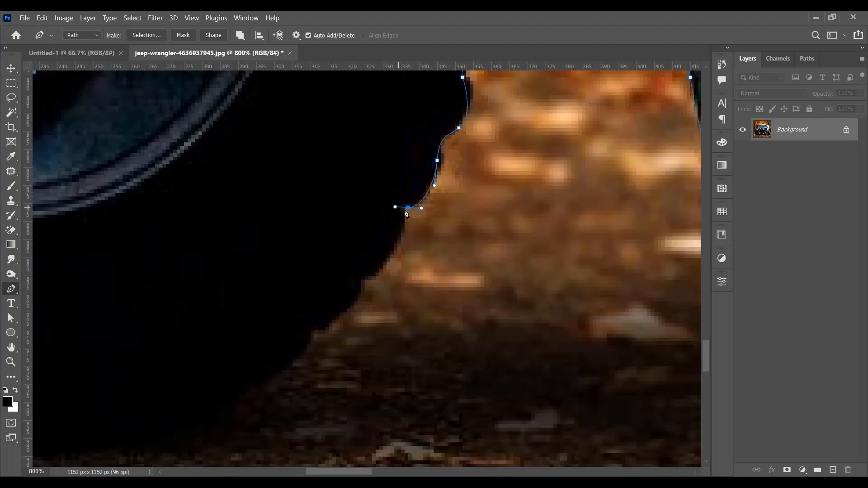
Step: Trace the path around the lower-right tread of the left front tire
{"action": "left_click_drag", "start_coordinate": [380, 270], "coordinate": [373, 275]}
{"action": "left_click", "coordinate": [361, 280]}
{"action": "left_click_drag", "start_coordinate": [354, 305], "coordinate": [405, 276]}
{"action": "left_click", "coordinate": [314, 331]}
{"action": "left_click", "coordinate": [339, 318]}
Step: Trace the path along the bottom of the left front tire where it meets the ground
{"action": "key", "text": "ctrl+minus"}
{"action": "key", "text": "ctrl+minus"}
{"action": "key", "text": "ctrl+minus"}
{"action": "key", "text": "ctrl+minus"}
{"action": "key", "text": "ctrl+minus"}
{"action": "key", "text": "ctrl+minus"}
{"action": "key", "text": "ctrl+plus"}
{"action": "key", "text": "ctrl+plus"}
{"action": "left_click_drag", "start_coordinate": [371, 296], "coordinate": [357, 298]}
{"action": "left_click_drag", "start_coordinate": [247, 307], "coordinate": [213, 301]}
{"action": "left_click_drag", "start_coordinate": [208, 302], "coordinate": [387, 334]}
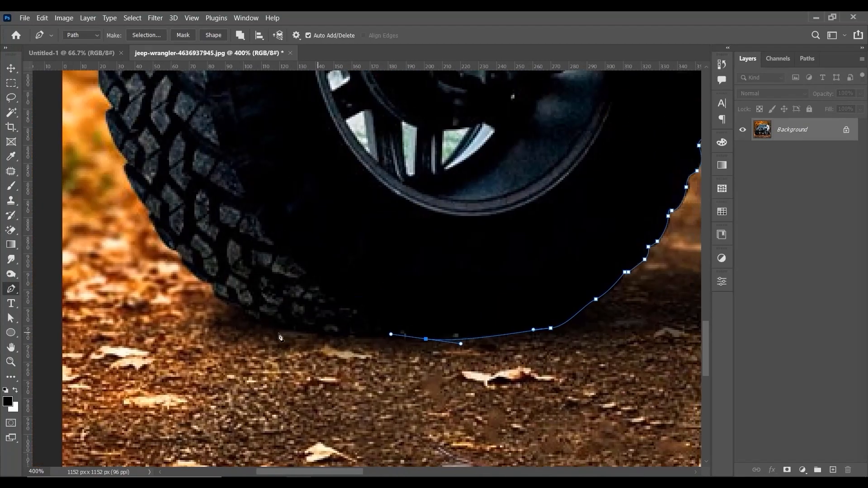
Step: Trace the path around the lower-left tread of the left front tire
{"action": "left_click_drag", "start_coordinate": [281, 326], "coordinate": [250, 318]}
{"action": "left_click_drag", "start_coordinate": [218, 297], "coordinate": [199, 279]}
{"action": "key", "text": "ctrl+plus"}
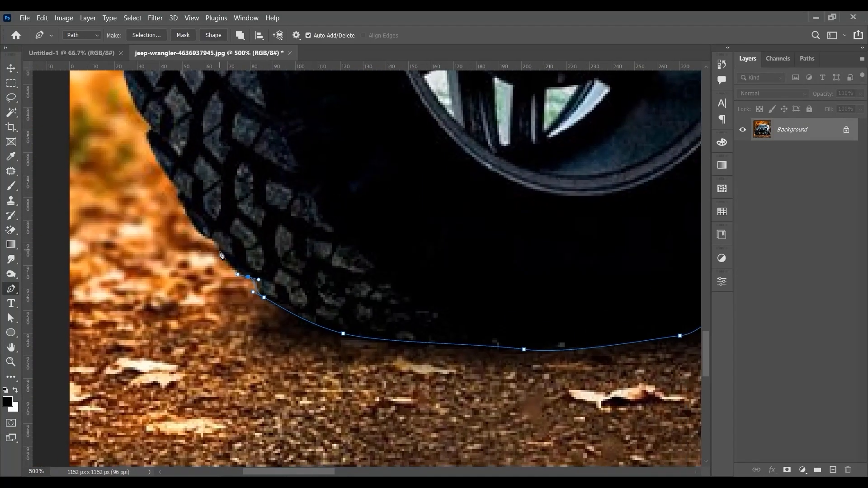
{"action": "left_click_drag", "start_coordinate": [178, 190], "coordinate": [239, 276]}
{"action": "left_click_drag", "start_coordinate": [210, 222], "coordinate": [253, 267]}
{"action": "left_click_drag", "start_coordinate": [225, 241], "coordinate": [221, 306]}
Step: Trace the path up the outer left edge of the left front tire, following the tread blocks
{"action": "left_click", "coordinate": [220, 219], "text": "alt"}
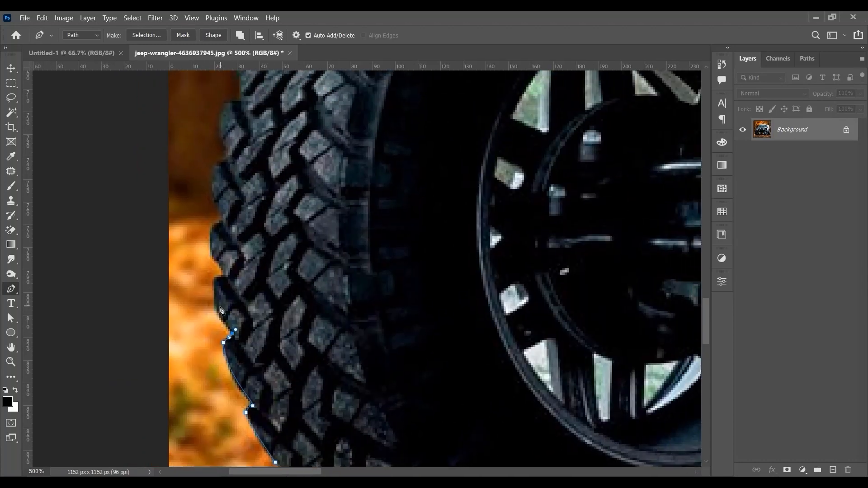
{"action": "left_click_drag", "start_coordinate": [211, 253], "coordinate": [225, 213]}
{"action": "left_click_drag", "start_coordinate": [225, 213], "coordinate": [250, 296]}
{"action": "left_click_drag", "start_coordinate": [237, 263], "coordinate": [237, 253]}
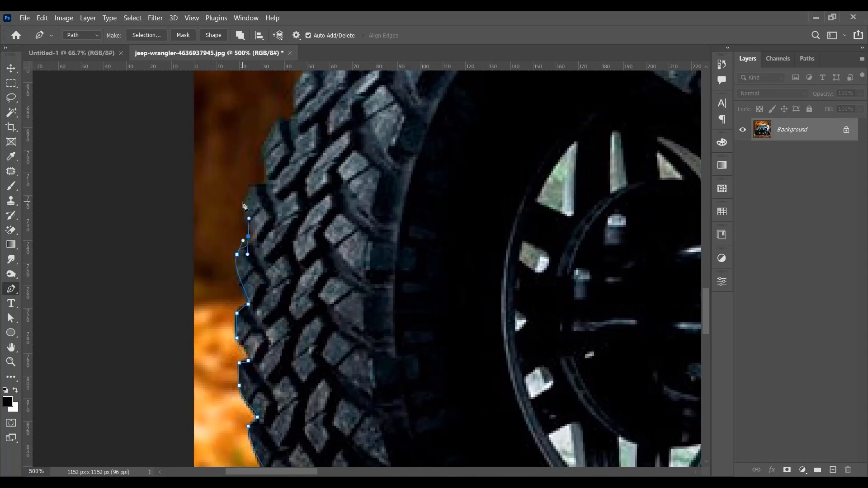
{"action": "left_click_drag", "start_coordinate": [243, 203], "coordinate": [244, 195]}
{"action": "left_click_drag", "start_coordinate": [248, 187], "coordinate": [252, 184]}
Step: Trace the upper-left tread of the left front tire towards the bumper, redoing the misplaced anchor points
{"action": "left_click_drag", "start_coordinate": [283, 154], "coordinate": [302, 288]}
{"action": "left_click_drag", "start_coordinate": [284, 319], "coordinate": [285, 314]}
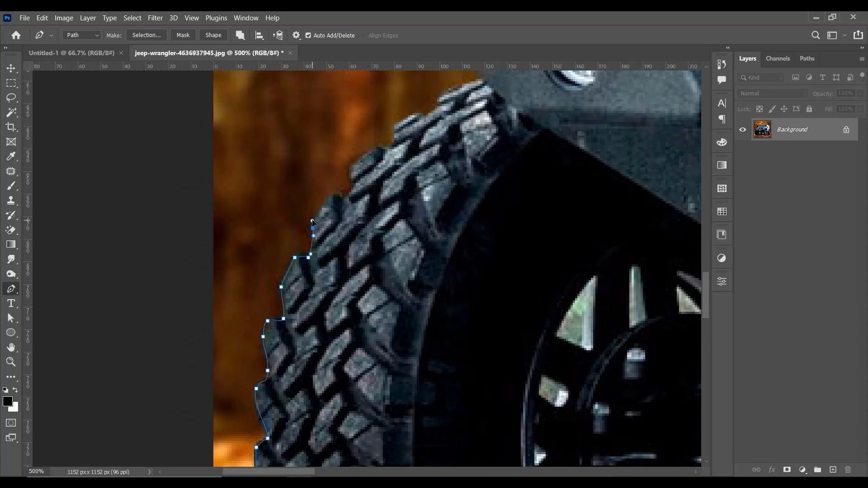
{"action": "key", "text": "ctrl+z"}
{"action": "key", "text": "ctrl+z"}
{"action": "left_click_drag", "start_coordinate": [313, 246], "coordinate": [313, 244]}
{"action": "left_click_drag", "start_coordinate": [347, 195], "coordinate": [353, 185]}
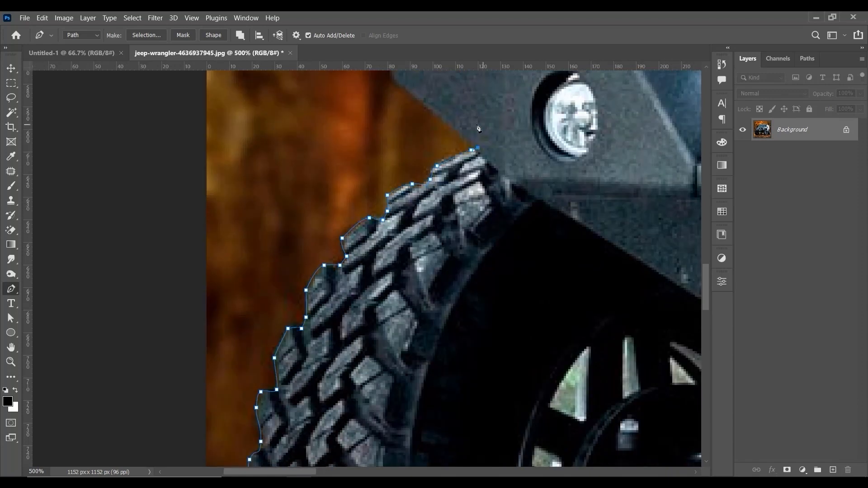
Step: Trace the path around the left end of the front bumper and along its top edge
{"action": "left_click_drag", "start_coordinate": [477, 128], "coordinate": [438, 291]}
{"action": "left_click", "coordinate": [360, 250]}
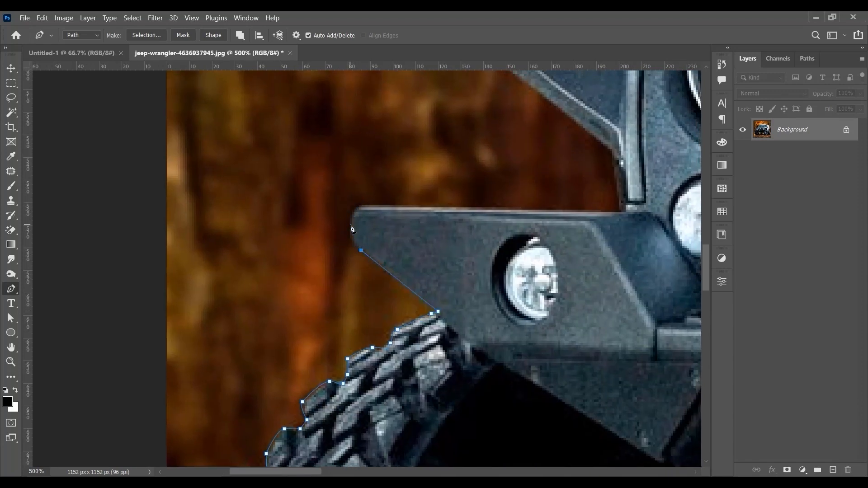
{"action": "key", "text": "ctrl+z"}
{"action": "left_click_drag", "start_coordinate": [585, 211], "coordinate": [403, 304]}
{"action": "left_click", "coordinate": [618, 211]}
Step: Trace the path around the pointed left fender flare above the bumper
{"action": "scroll", "coordinate": [389, 299], "scroll_direction": "down", "scroll_amount": 4}
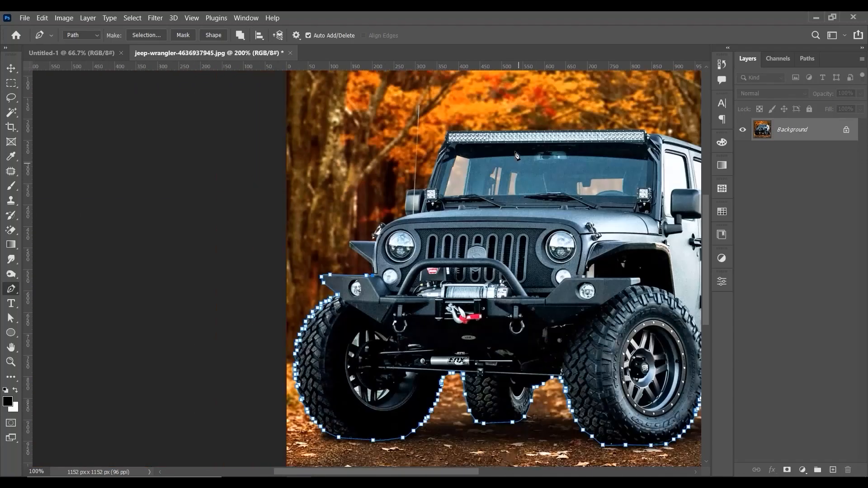
{"action": "scroll", "coordinate": [380, 291], "scroll_direction": "up", "scroll_amount": 5}
{"action": "left_click", "coordinate": [396, 261]}
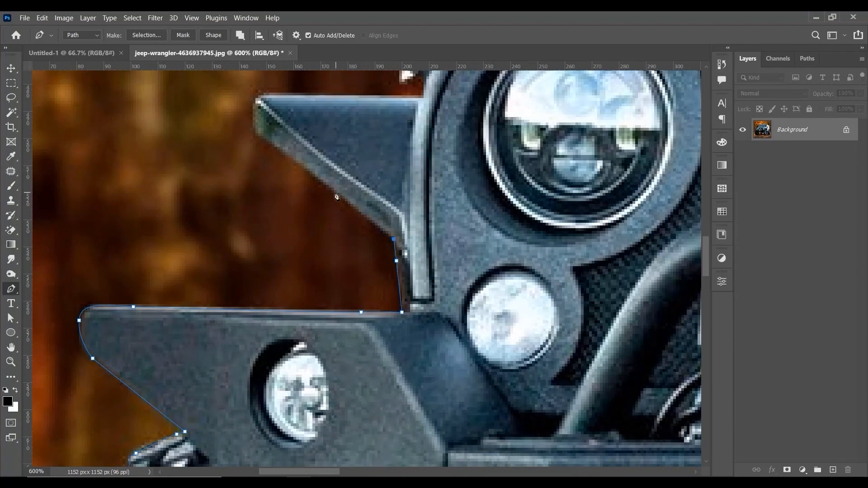
{"action": "left_click_drag", "start_coordinate": [325, 185], "coordinate": [316, 177]}
{"action": "left_click_drag", "start_coordinate": [255, 104], "coordinate": [268, 211]}
{"action": "left_click_drag", "start_coordinate": [283, 199], "coordinate": [299, 199]}
{"action": "left_click", "coordinate": [430, 202]}
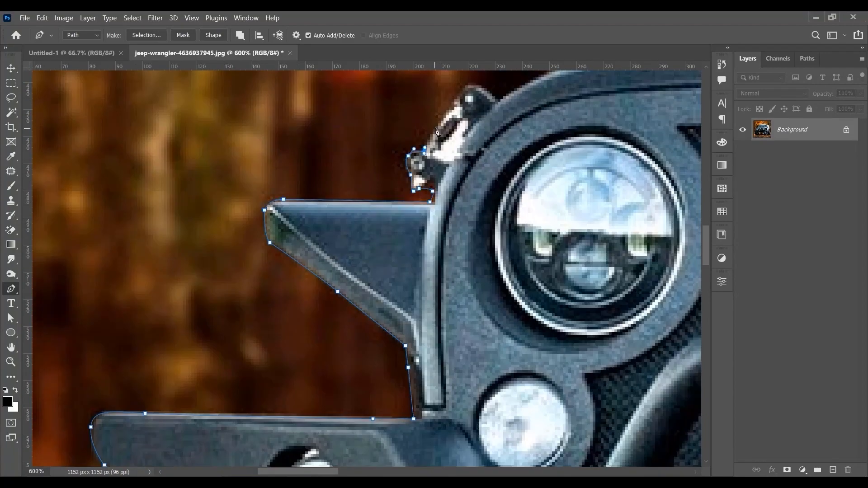
Step: Trace the path around the hood latch beside the left headlight
{"action": "left_click", "coordinate": [438, 124]}
{"action": "left_click_drag", "start_coordinate": [439, 122], "coordinate": [386, 251]}
{"action": "left_click_drag", "start_coordinate": [415, 214], "coordinate": [425, 215]}
{"action": "left_click", "coordinate": [436, 223]}
{"action": "left_click", "coordinate": [447, 231]}
Step: Trace the path along the hood edge and around the left side mirror to the antenna
{"action": "left_click_drag", "start_coordinate": [494, 222], "coordinate": [354, 317]}
{"action": "left_click", "coordinate": [343, 246]}
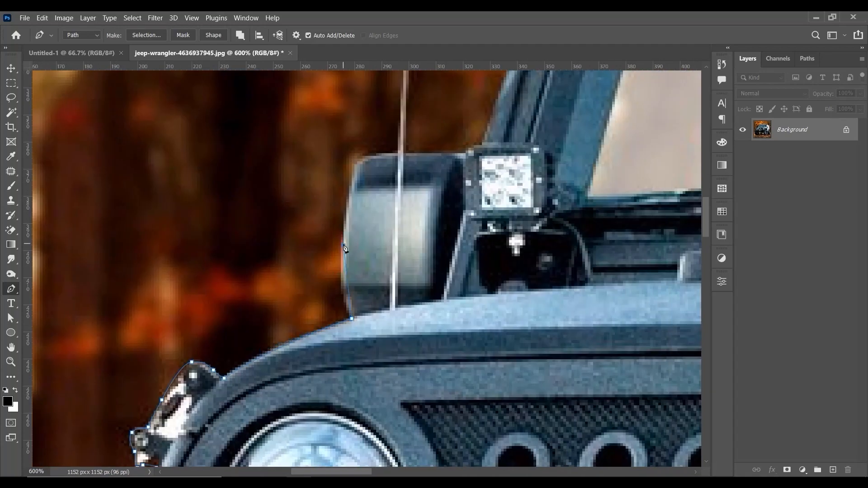
{"action": "left_click_drag", "start_coordinate": [343, 245], "coordinate": [349, 189]}
{"action": "left_click", "coordinate": [356, 161]}
{"action": "left_click_drag", "start_coordinate": [398, 153], "coordinate": [407, 407]}
Step: Trace the path around the thin antenna and along the remaining top edge of the left mirror
{"action": "key", "text": "ctrl+minus"}
{"action": "key", "text": "ctrl+minus"}
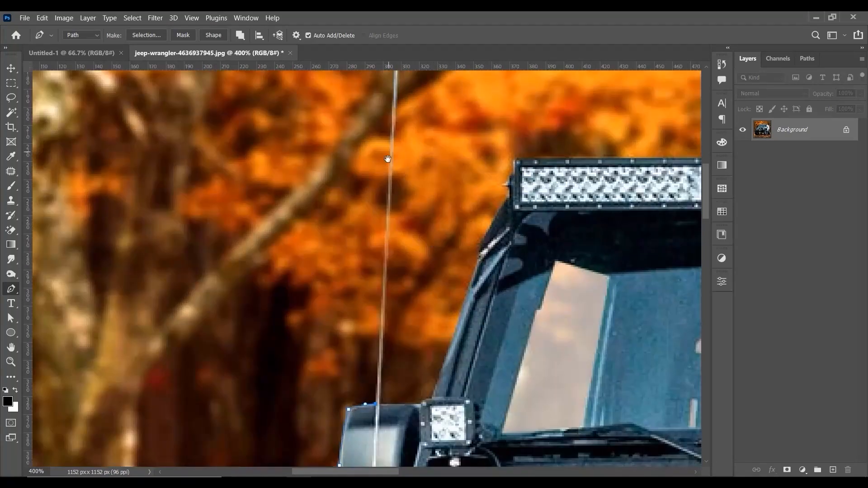
{"action": "left_click_drag", "start_coordinate": [387, 158], "coordinate": [388, 214]}
{"action": "left_click_drag", "start_coordinate": [400, 396], "coordinate": [409, 266]}
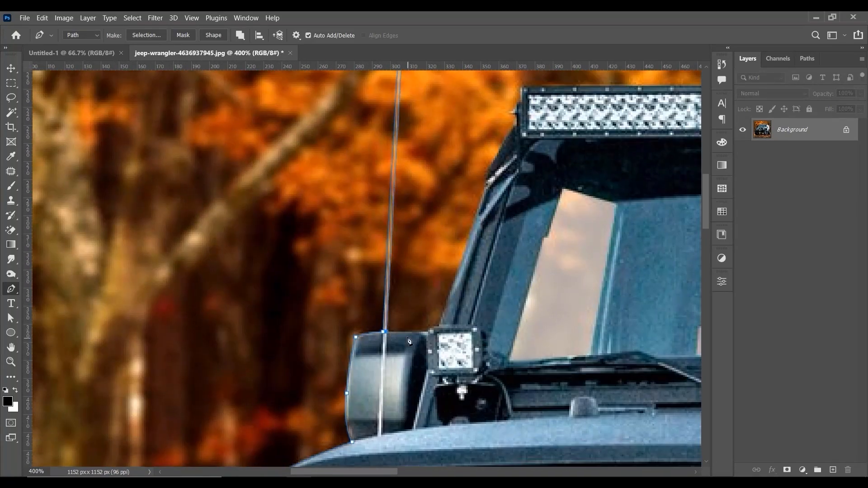
Step: Trace the path up the left windshield pillar to the corner of the roof light bar
{"action": "left_click_drag", "start_coordinate": [478, 256], "coordinate": [446, 356]}
{"action": "left_click", "coordinate": [441, 319]}
{"action": "left_click", "coordinate": [453, 285]}
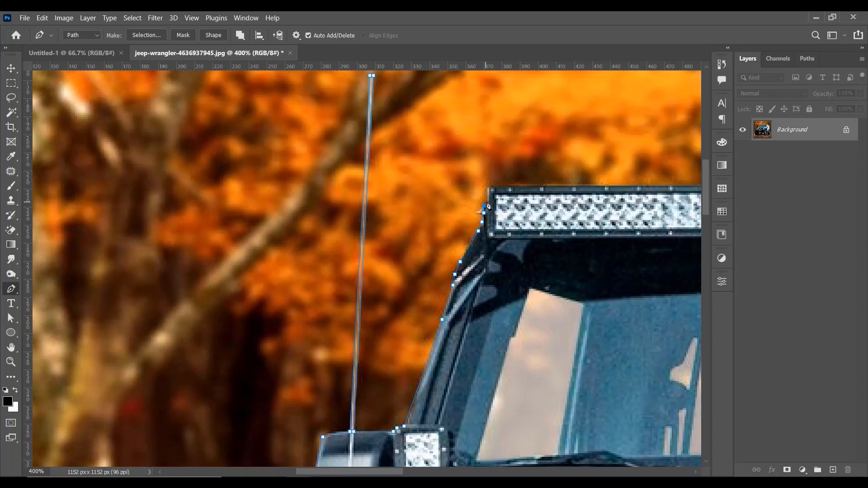
{"action": "left_click", "coordinate": [488, 187]}
Step: Trace the path along the light bar and around its right end to complete the outline at the roof
{"action": "left_click_drag", "start_coordinate": [489, 188], "coordinate": [178, 271]}
{"action": "left_click_drag", "start_coordinate": [587, 246], "coordinate": [142, 236]}
{"action": "left_click", "coordinate": [560, 250]}
{"action": "left_click", "coordinate": [565, 252]}
{"action": "left_click_drag", "start_coordinate": [583, 273], "coordinate": [534, 219]}
{"action": "left_click_drag", "start_coordinate": [606, 240], "coordinate": [388, 238]}
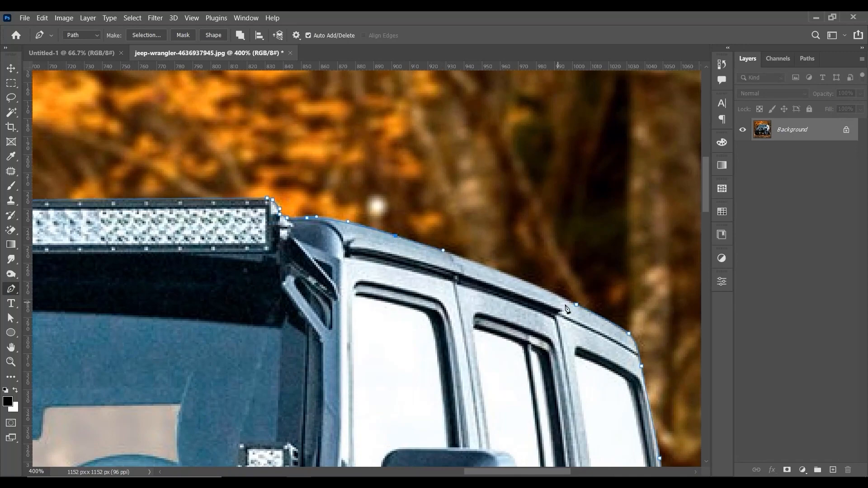
Step: Convert the jeep path to a selection and copy the selected jeep to a new layer
{"action": "key", "text": "ctrl+Return"}
{"action": "key", "text": "ctrl+0"}
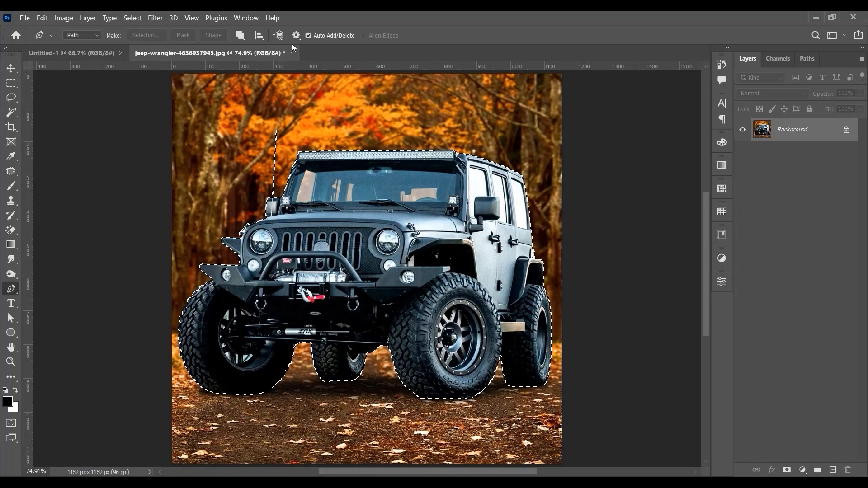
{"action": "left_click", "coordinate": [11, 83]}
{"action": "right_click", "coordinate": [471, 222]}
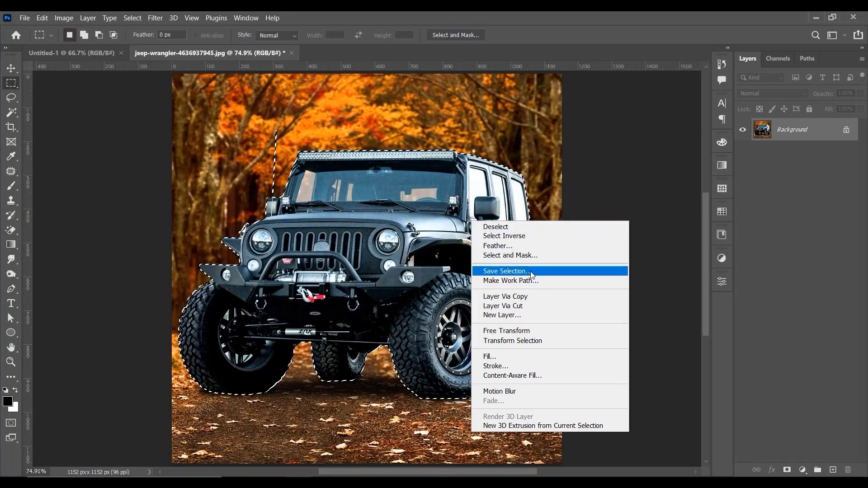
{"action": "left_click", "coordinate": [530, 296]}
Step: Convert the cut-out jeep layer to a smart object
{"action": "key", "text": "v"}
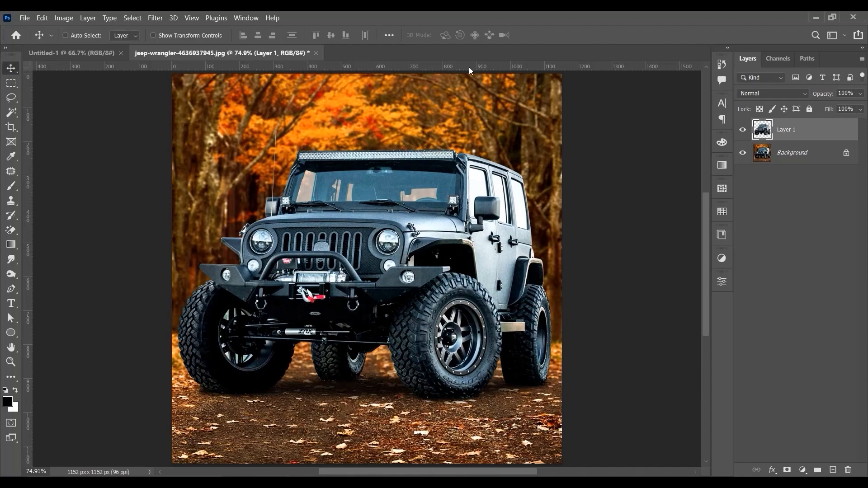
{"action": "right_click", "coordinate": [794, 122]}
{"action": "left_click", "coordinate": [747, 172]}
Step: Copy the jeep layer into the Untitled-1 document and place it near the middle of the white canvas
{"action": "left_click_drag", "start_coordinate": [298, 148], "coordinate": [393, 235]}
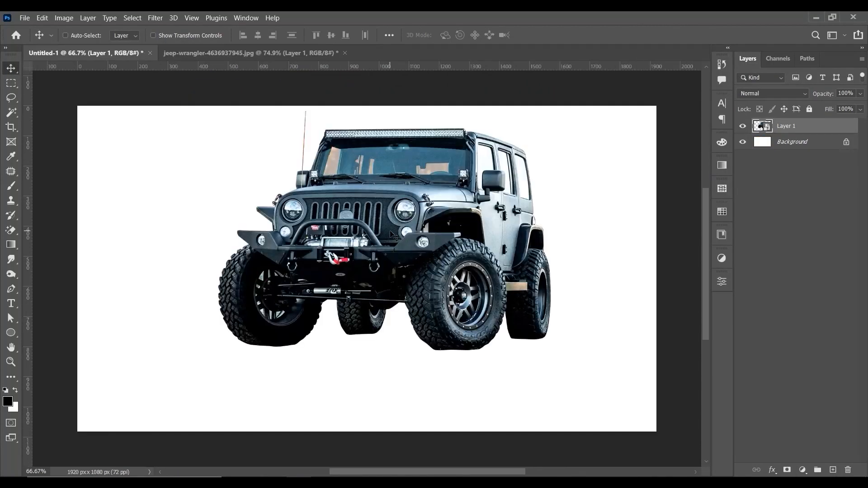
{"action": "left_click_drag", "start_coordinate": [465, 223], "coordinate": [465, 266]}
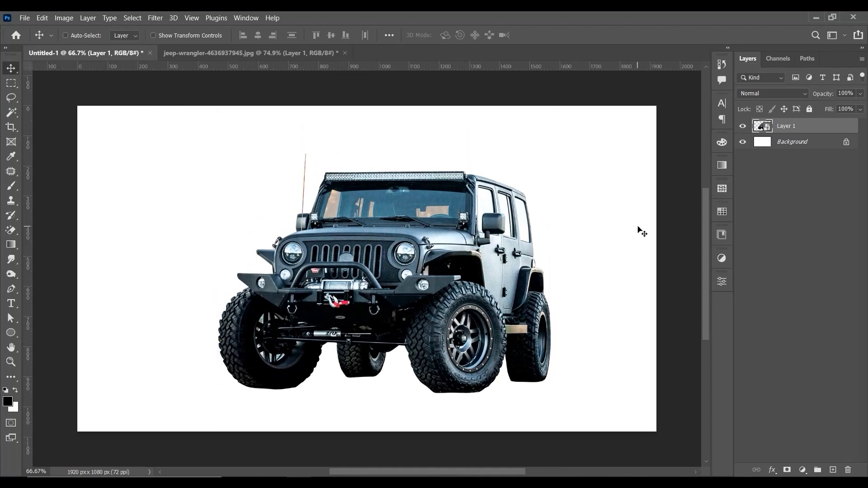
{"action": "key", "text": "ctrl+plus"}
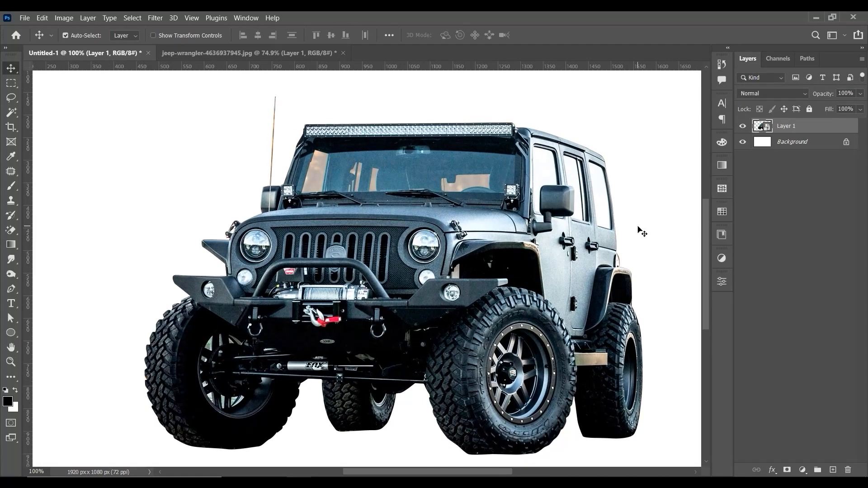
Step: Scale the jeep down proportionally and move it right of centre, across the canvas's right-hand vertical third guide
{"action": "key", "text": "ctrl+0"}
{"action": "key", "text": "ctrl+minus"}
{"action": "key", "text": "ctrl+plus"}
{"action": "key", "text": "ctrl+0"}
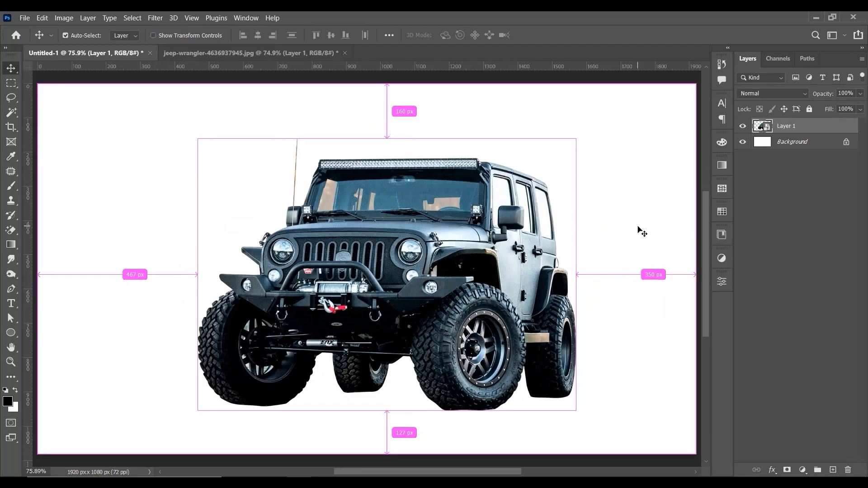
{"action": "key", "text": "ctrl+minus"}
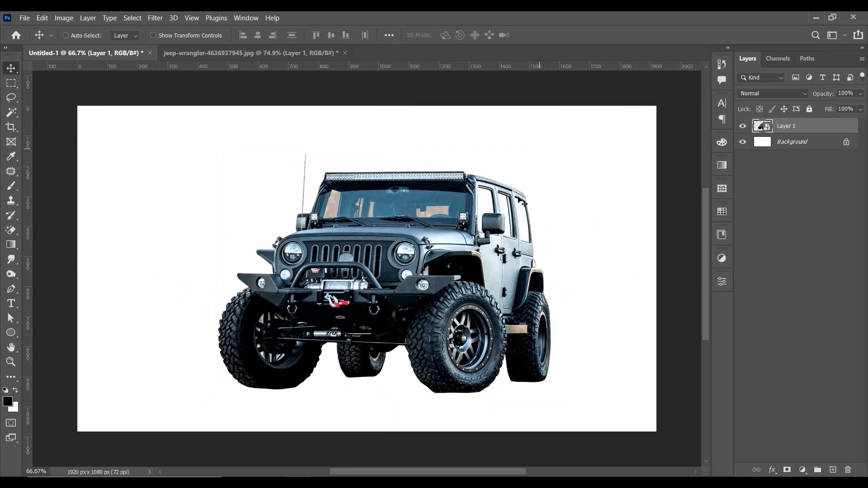
{"action": "key", "text": "ctrl"}
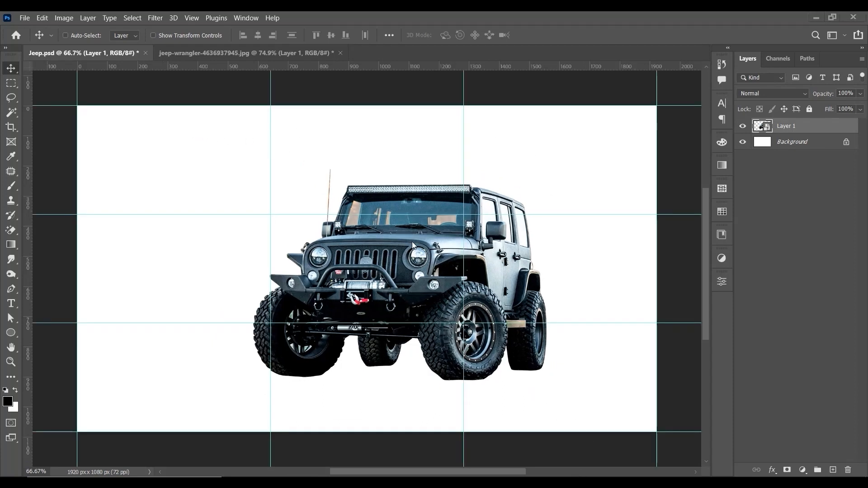
{"action": "key", "text": "ctrl+t"}
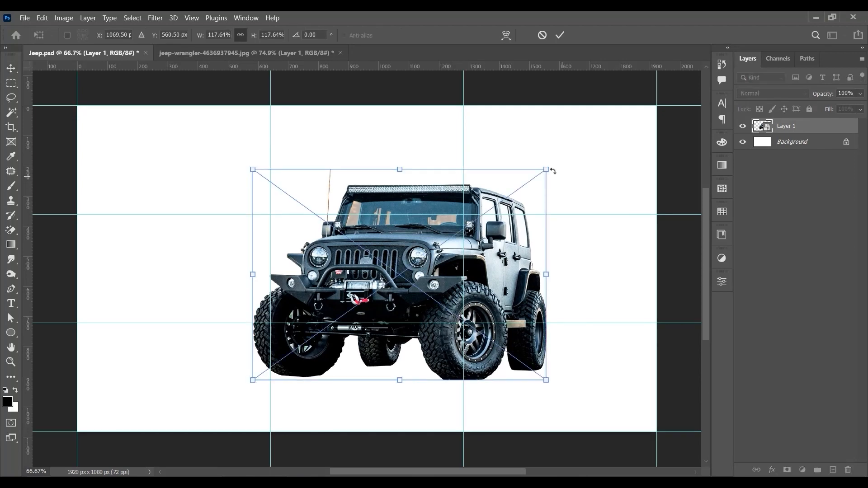
{"action": "left_click_drag", "start_coordinate": [544, 170], "coordinate": [530, 190]}
{"action": "left_click_drag", "start_coordinate": [511, 235], "coordinate": [532, 236]}
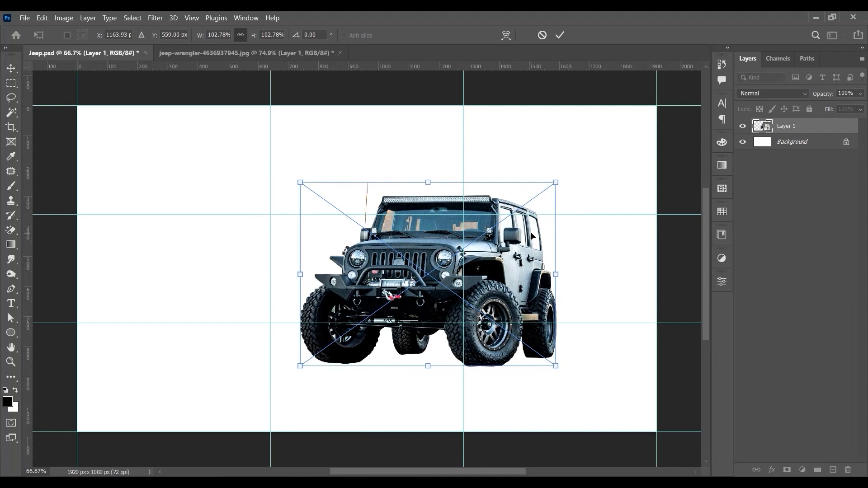
{"action": "left_click_drag", "start_coordinate": [555, 183], "coordinate": [546, 189]}
{"action": "left_click_drag", "start_coordinate": [554, 183], "coordinate": [568, 183]}
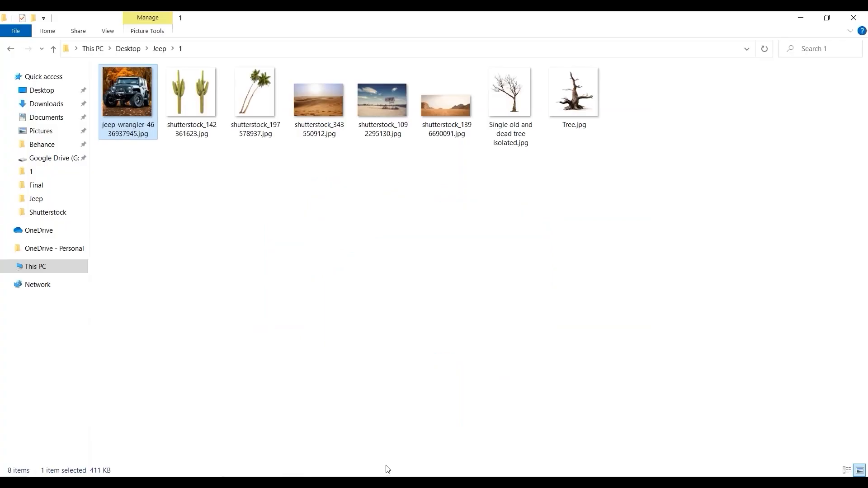
Step: Place shutterstock_1396690091.jpg beneath the jeep layer and scale it to 176.89% so it fills the canvas
{"action": "left_click", "coordinate": [411, 168]}
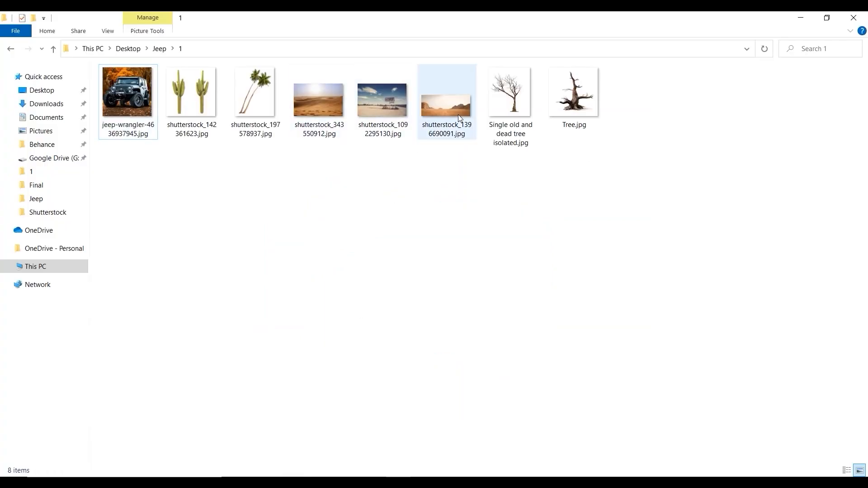
{"action": "left_click_drag", "start_coordinate": [457, 114], "coordinate": [338, 310]}
{"action": "left_click_drag", "start_coordinate": [570, 178], "coordinate": [705, 87]}
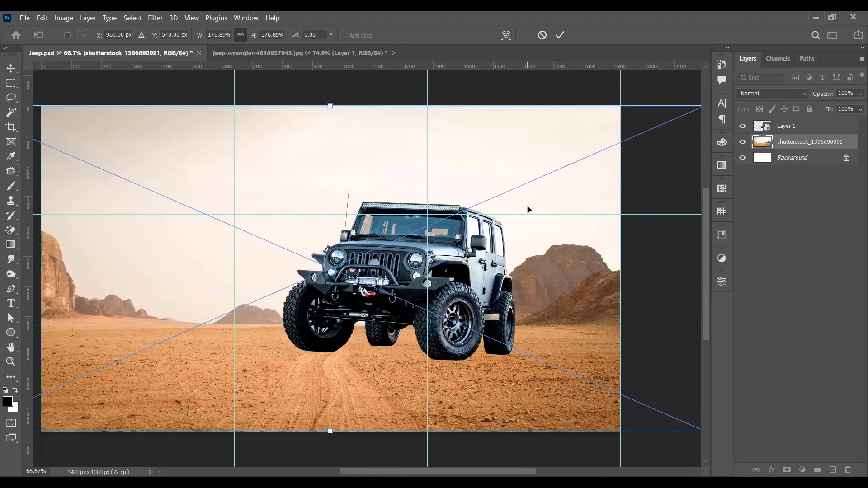
{"action": "key", "text": "Return"}
Step: Move the rocky desert background photo upward behind the jeep
{"action": "left_click_drag", "start_coordinate": [405, 181], "coordinate": [406, 175]}
{"action": "key", "text": "ctrl+0"}
{"action": "key", "text": "ctrl+minus"}
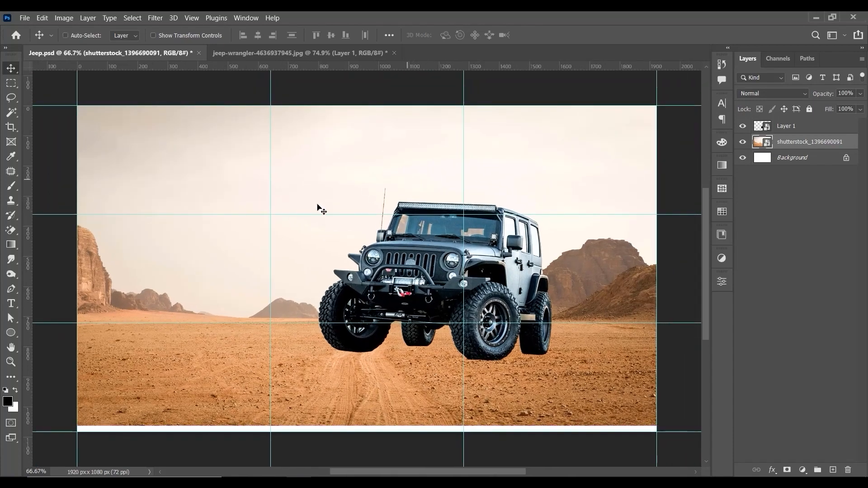
{"action": "left_click_drag", "start_coordinate": [320, 208], "coordinate": [335, 172]}
Step: Place shutterstock_343550912.jpg from the image folder between the jeep layer and the rocky desert layer
{"action": "left_click", "coordinate": [815, 17]}
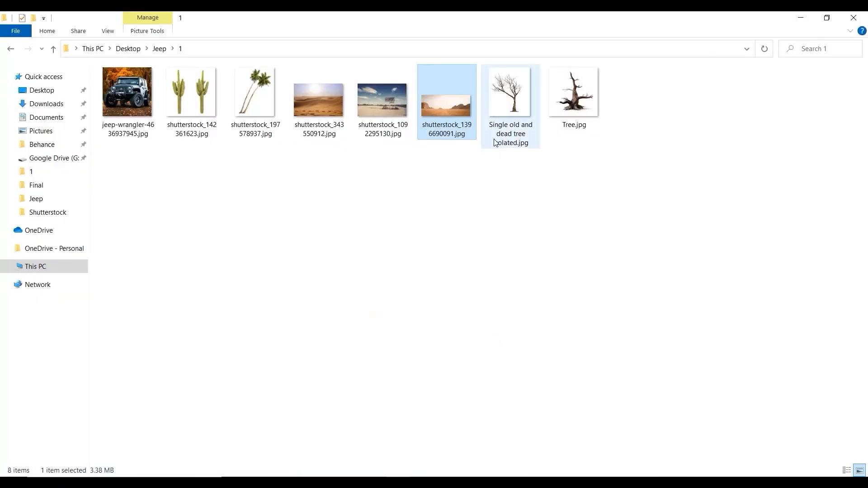
{"action": "left_click", "coordinate": [322, 104]}
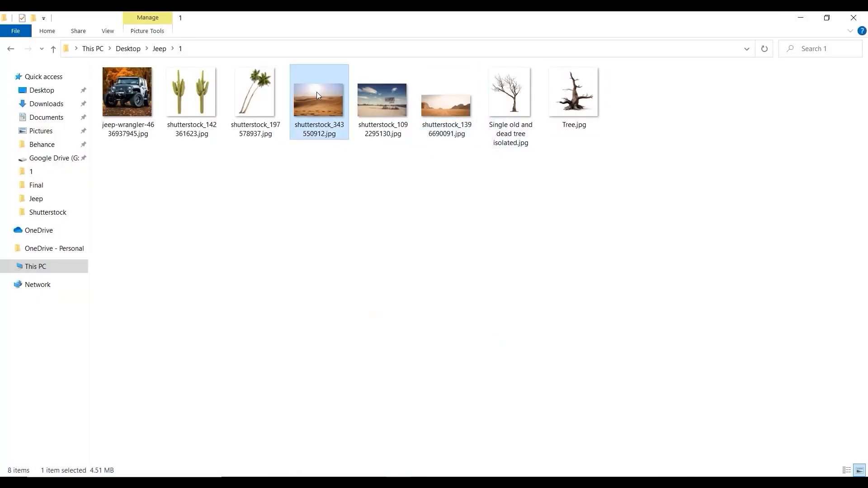
{"action": "left_click", "coordinate": [412, 120]}
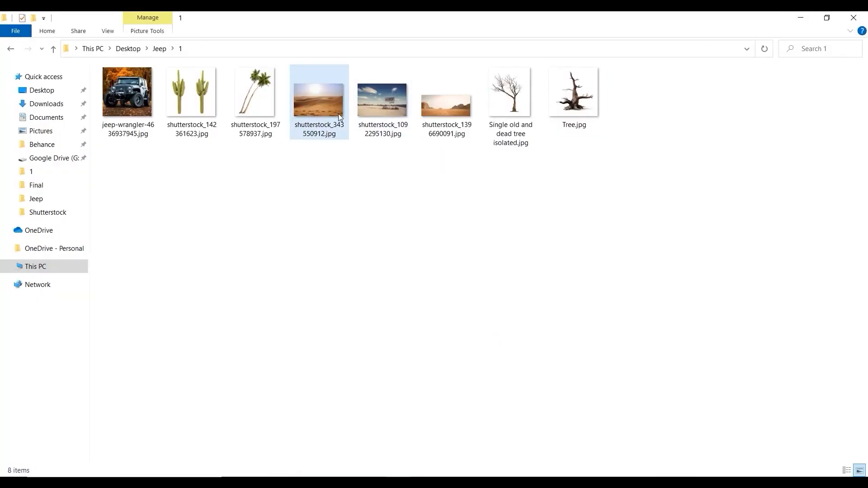
{"action": "left_click_drag", "start_coordinate": [338, 113], "coordinate": [318, 410]}
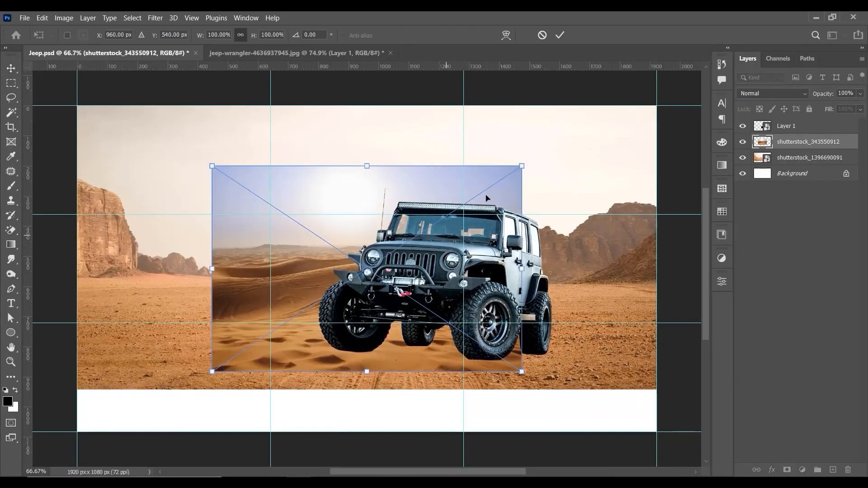
Step: Scale the placed dunes photo to about 263.82% and position it to cover the canvas, with its horizon behind the jeep
{"action": "left_click_drag", "start_coordinate": [521, 166], "coordinate": [691, 127]}
{"action": "left_click_drag", "start_coordinate": [551, 251], "coordinate": [556, 291]}
{"action": "key", "text": "ctrl+minus"}
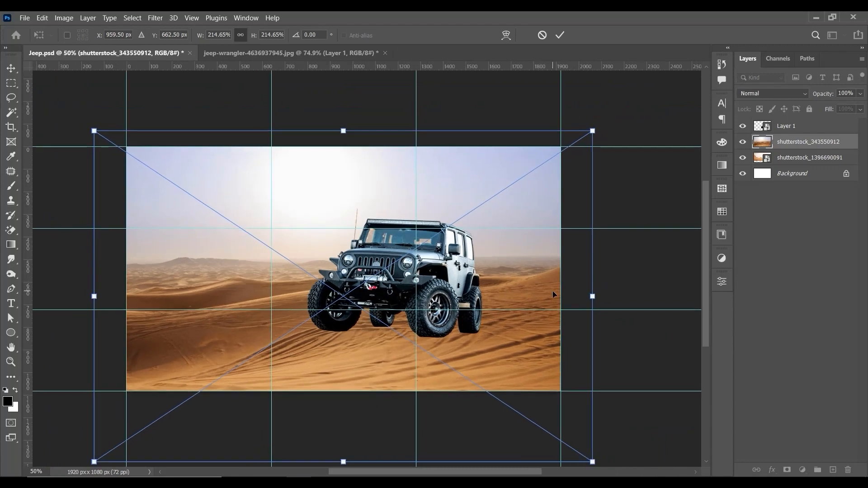
{"action": "left_click_drag", "start_coordinate": [592, 130], "coordinate": [640, 99]}
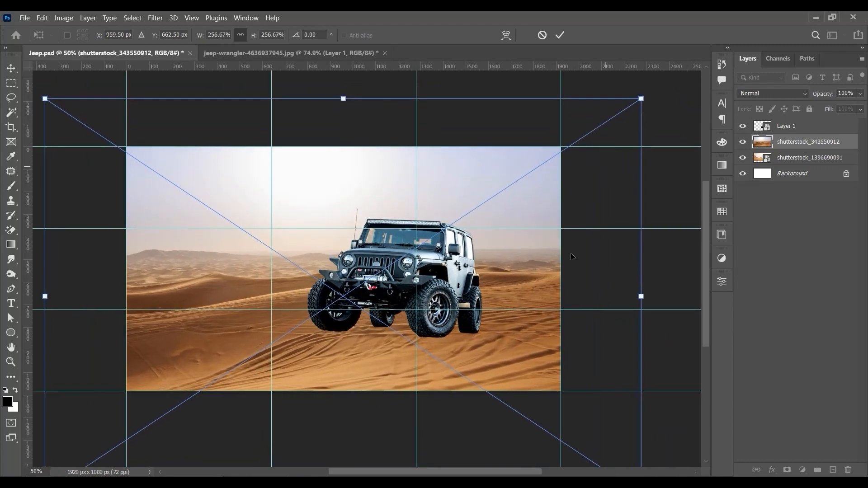
{"action": "mouse_move", "coordinate": [571, 258]}
{"action": "left_mouse_down"}
{"action": "mouse_move", "coordinate": [581, 183]}
{"action": "mouse_move", "coordinate": [560, 269]}
{"action": "left_mouse_up"}
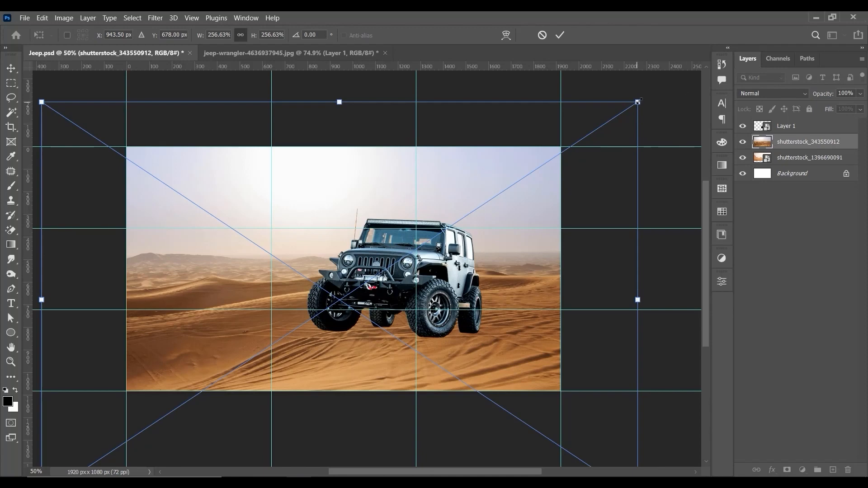
{"action": "left_click_drag", "start_coordinate": [638, 102], "coordinate": [646, 89]}
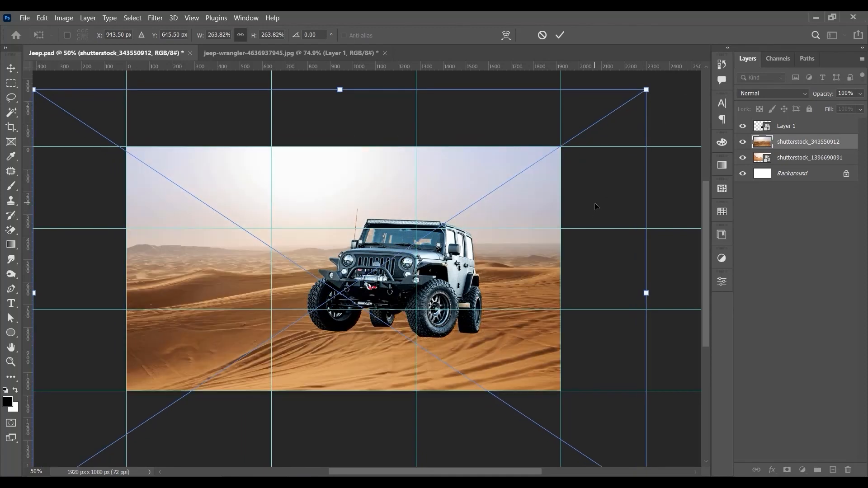
{"action": "key", "text": "Return"}
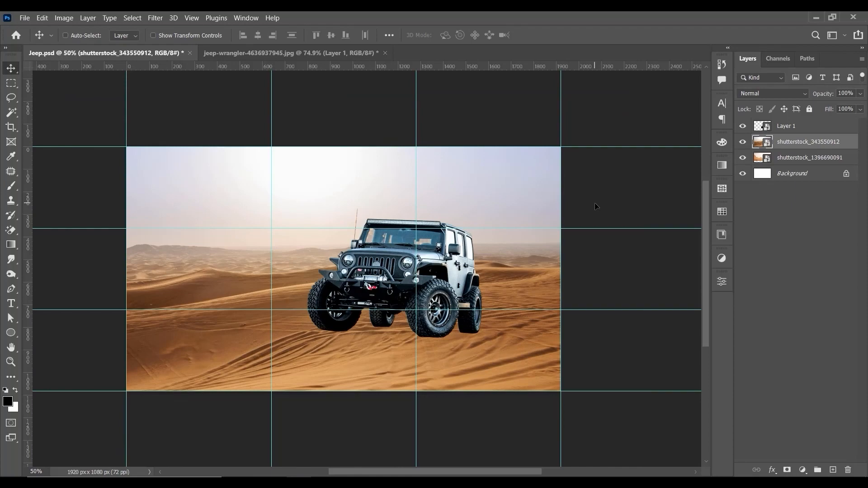
Step: Add a layer mask to the shutterstock_343550912 dunes layer
{"action": "key", "text": "ctrl"}
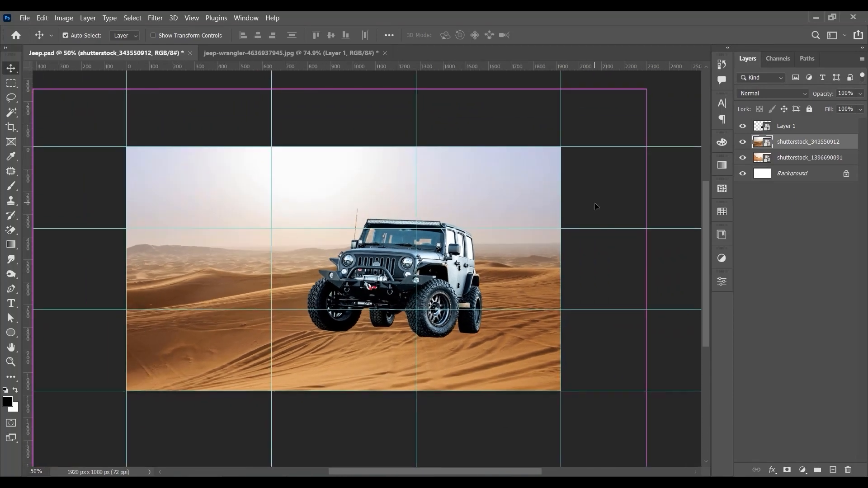
{"action": "key", "text": "ctrl+0"}
{"action": "key", "text": "ctrl+minus"}
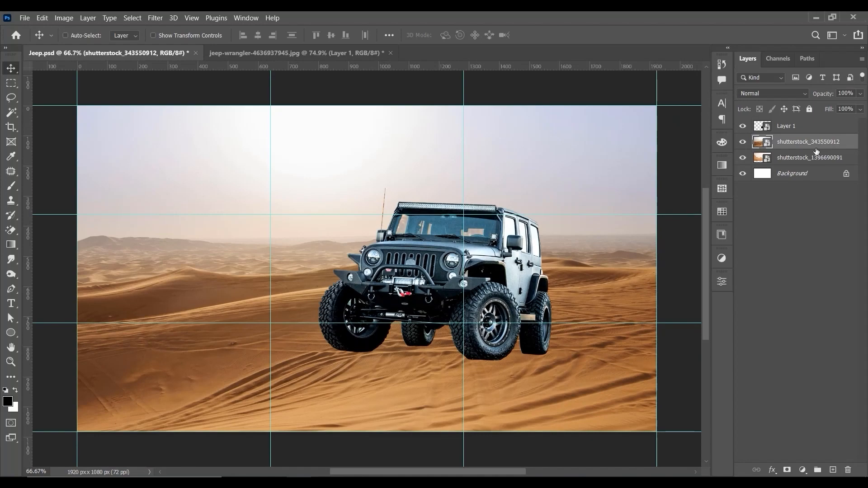
{"action": "left_click", "coordinate": [789, 471]}
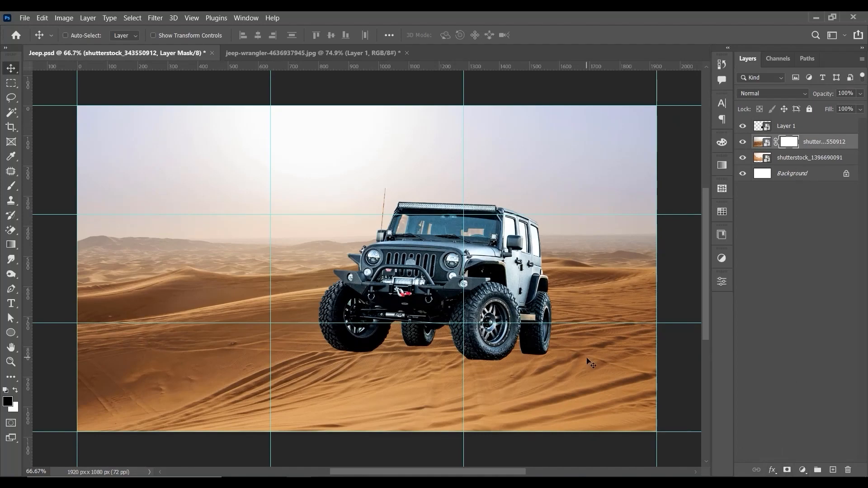
Step: Try to fade out the dunes photo's sky with vertical black-to-transparent linear gradients on its layer mask
{"action": "key", "text": "ctrl+plus"}
{"action": "key", "text": "space"}
{"action": "left_click_drag", "start_coordinate": [228, 221], "coordinate": [367, 245]}
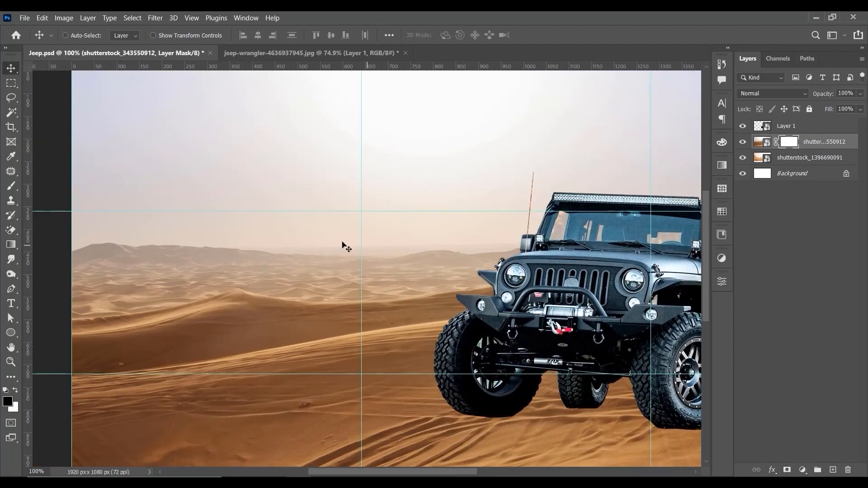
{"action": "left_click", "coordinate": [11, 185]}
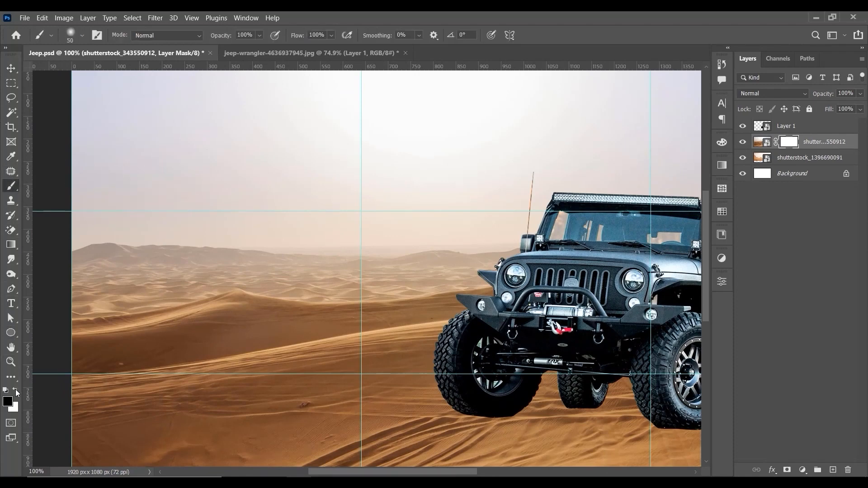
{"action": "left_click", "coordinate": [10, 244]}
{"action": "scroll", "coordinate": [319, 312], "scroll_direction": "up", "scroll_amount": 3}
{"action": "scroll", "coordinate": [319, 313], "scroll_direction": "right", "scroll_amount": 2}
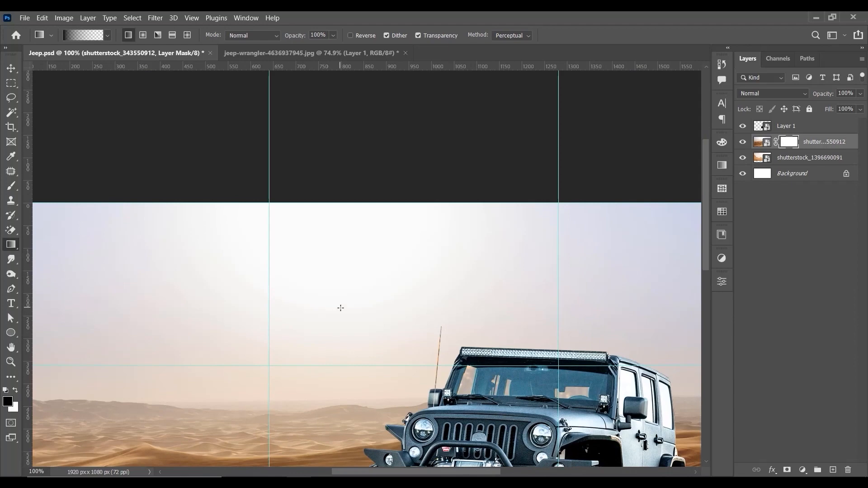
{"action": "key", "text": "ctrl+minus"}
{"action": "left_click_drag", "start_coordinate": [415, 183], "coordinate": [415, 384]}
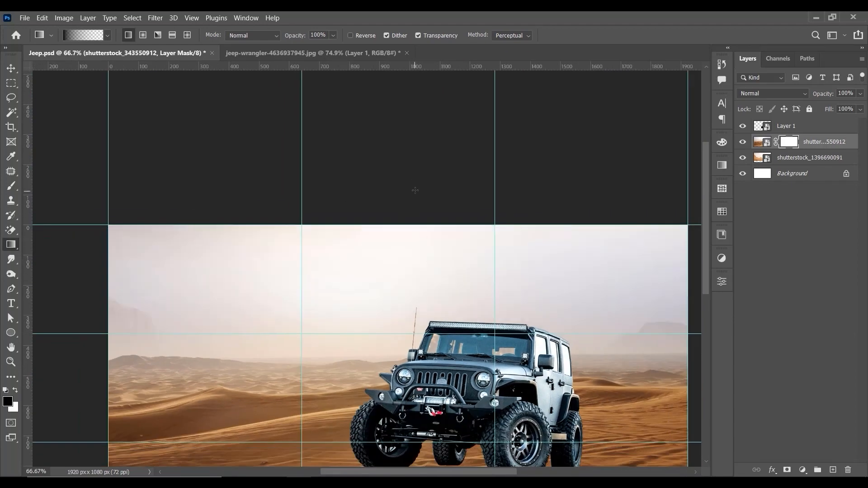
{"action": "left_click_drag", "start_coordinate": [415, 190], "coordinate": [415, 348]}
{"action": "key", "text": "ctrl+z"}
{"action": "key", "text": "ctrl+z"}
Step: Paint black on the dunes mask with a soft 125 px brush along the horizon left of the jeep to reveal the cliffs
{"action": "left_click", "coordinate": [11, 185]}
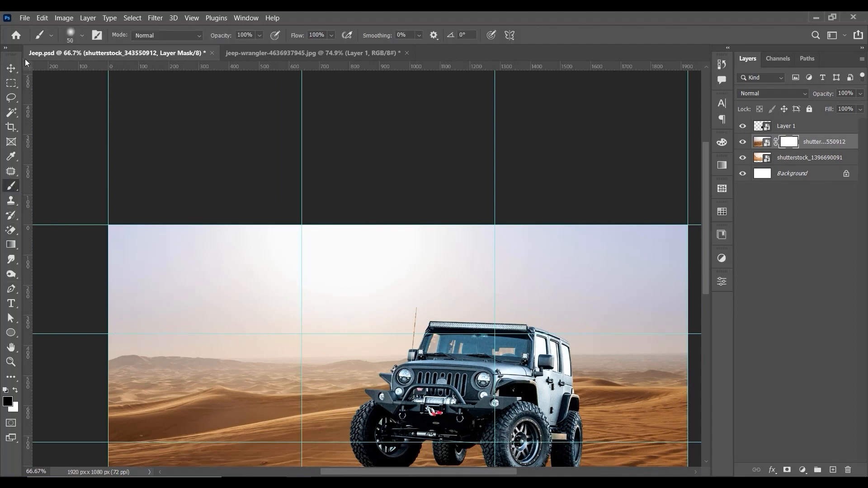
{"action": "left_click", "coordinate": [11, 68]}
{"action": "mouse_move", "coordinate": [195, 362]}
{"action": "left_mouse_down"}
{"action": "mouse_move", "coordinate": [218, 295]}
{"action": "mouse_move", "coordinate": [392, 240]}
{"action": "left_mouse_up"}
{"action": "key", "text": "ctrl+plus"}
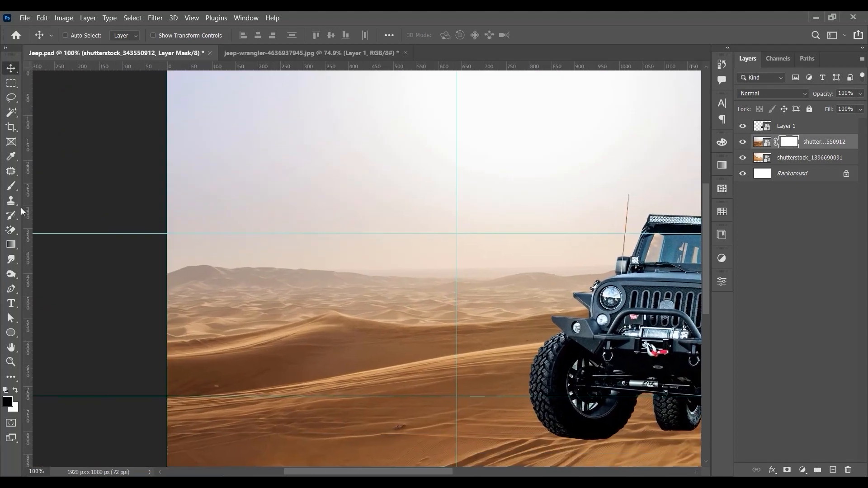
{"action": "left_click", "coordinate": [11, 186]}
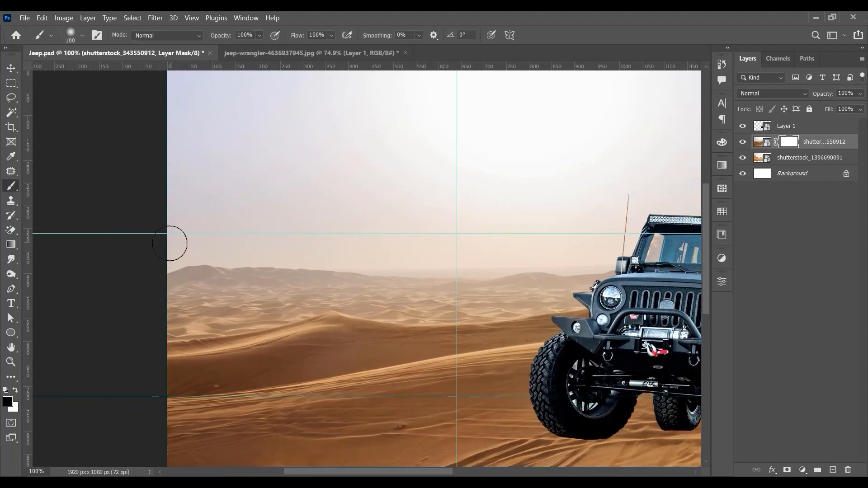
{"action": "key", "text": "bracketright"}
{"action": "mouse_move", "coordinate": [170, 244]}
{"action": "left_mouse_down"}
{"action": "mouse_move", "coordinate": [192, 215]}
{"action": "mouse_move", "coordinate": [165, 240]}
{"action": "mouse_move", "coordinate": [210, 225]}
{"action": "mouse_move", "coordinate": [215, 238]}
{"action": "mouse_move", "coordinate": [260, 209]}
{"action": "mouse_move", "coordinate": [255, 223]}
{"action": "mouse_move", "coordinate": [271, 223]}
{"action": "mouse_move", "coordinate": [196, 243]}
{"action": "mouse_move", "coordinate": [256, 243]}
{"action": "mouse_move", "coordinate": [162, 287]}
{"action": "mouse_move", "coordinate": [231, 281]}
{"action": "mouse_move", "coordinate": [156, 320]}
{"action": "mouse_move", "coordinate": [249, 276]}
{"action": "mouse_move", "coordinate": [154, 304]}
{"action": "mouse_move", "coordinate": [263, 289]}
{"action": "mouse_move", "coordinate": [198, 314]}
{"action": "mouse_move", "coordinate": [210, 301]}
{"action": "mouse_move", "coordinate": [261, 297]}
{"action": "mouse_move", "coordinate": [218, 306]}
{"action": "mouse_move", "coordinate": [322, 268]}
{"action": "mouse_move", "coordinate": [290, 266]}
{"action": "mouse_move", "coordinate": [372, 264]}
{"action": "mouse_move", "coordinate": [395, 273]}
{"action": "mouse_move", "coordinate": [280, 285]}
{"action": "mouse_move", "coordinate": [436, 299]}
{"action": "mouse_move", "coordinate": [467, 293]}
{"action": "mouse_move", "coordinate": [470, 276]}
{"action": "mouse_move", "coordinate": [535, 276]}
{"action": "mouse_move", "coordinate": [485, 273]}
{"action": "mouse_move", "coordinate": [547, 273]}
{"action": "mouse_move", "coordinate": [588, 254]}
{"action": "mouse_move", "coordinate": [413, 231]}
{"action": "left_mouse_up"}
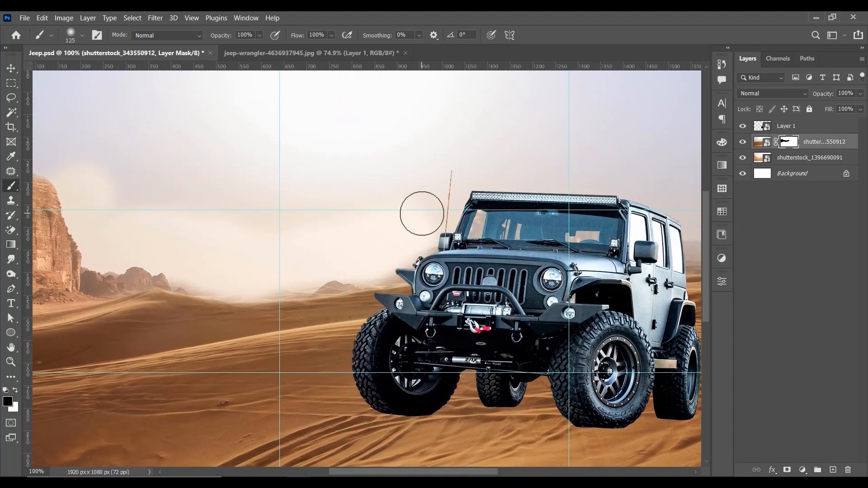
Step: Move the masked dunes layer straight down by about 30 px
{"action": "key", "text": "ctrl+minus"}
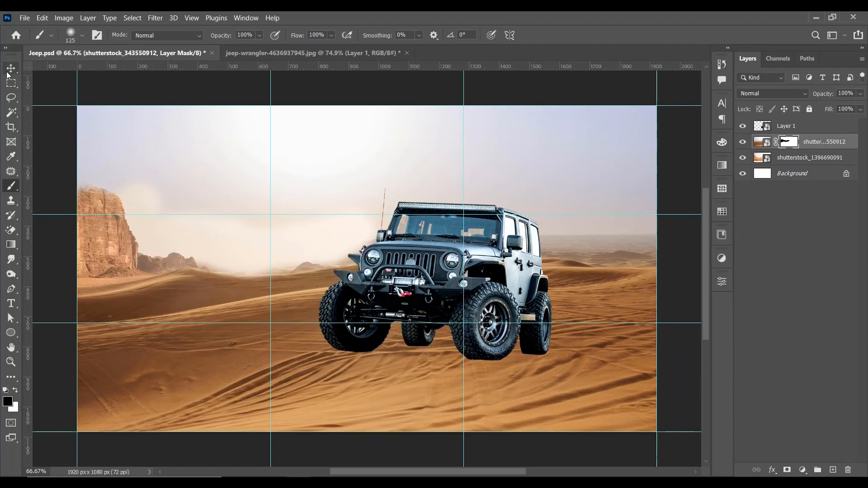
{"action": "left_click", "coordinate": [8, 71]}
{"action": "left_click", "coordinate": [793, 159]}
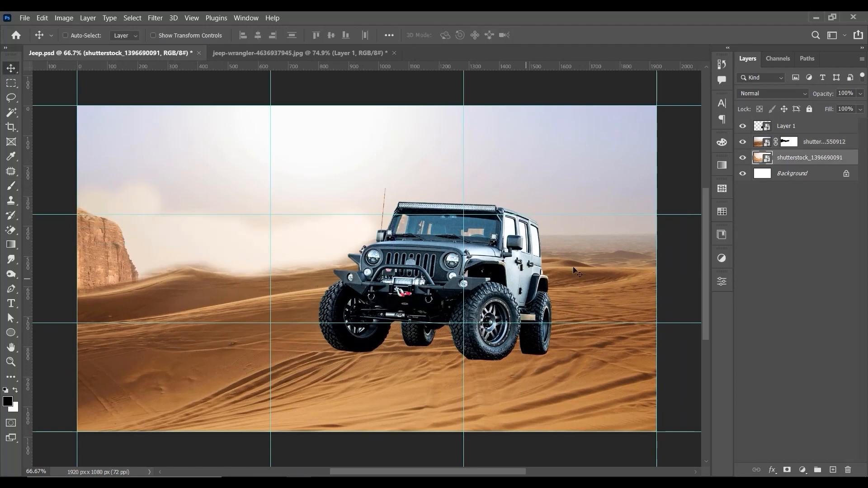
{"action": "left_click", "coordinate": [797, 145]}
{"action": "left_click_drag", "start_coordinate": [650, 252], "coordinate": [631, 286]}
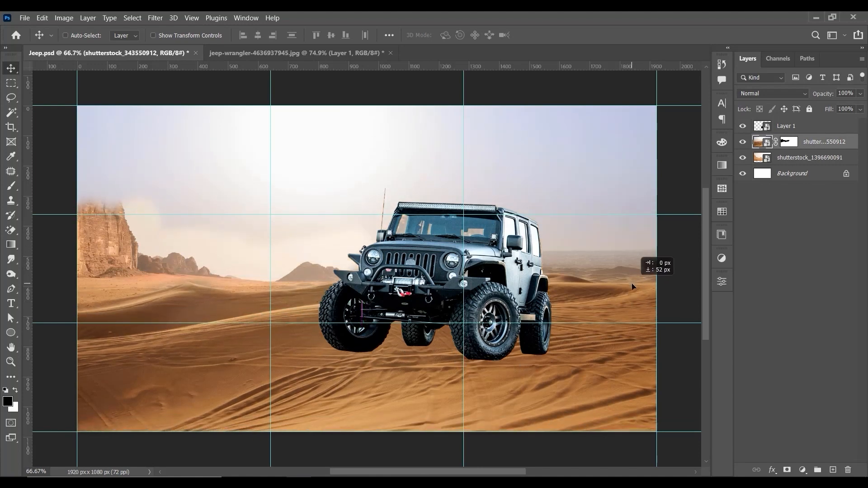
{"action": "left_click_drag", "start_coordinate": [632, 286], "coordinate": [636, 301]}
Step: Scale the masked dunes layer down proportionally to 78.27% and reposition it so its upper edge meets the canvas edge
{"action": "key", "text": "ctrl+minus"}
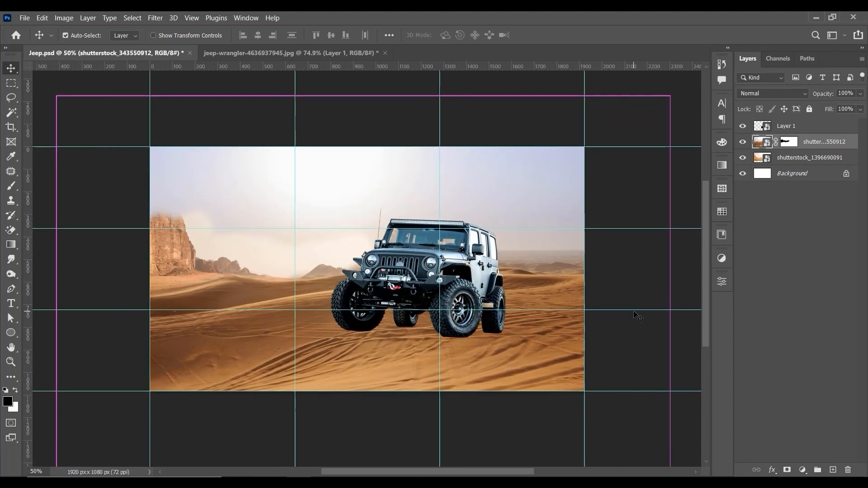
{"action": "key", "text": "ctrl+t"}
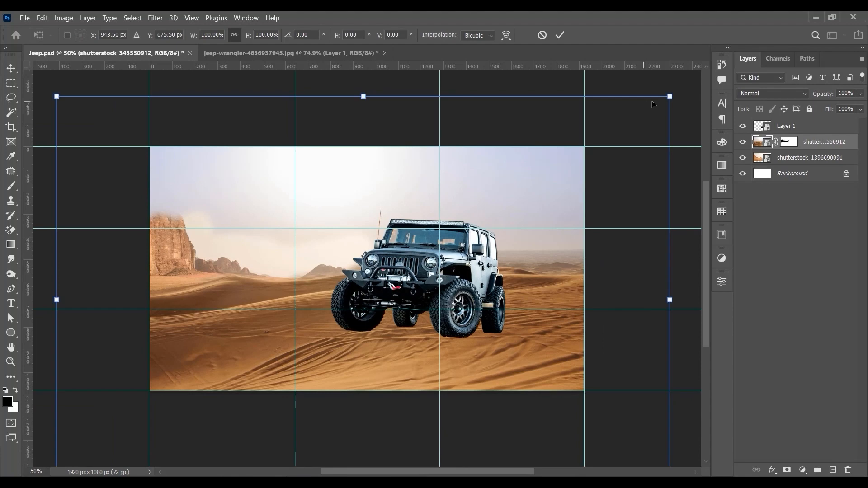
{"action": "left_click_drag", "start_coordinate": [669, 97], "coordinate": [608, 144]}
{"action": "mouse_move", "coordinate": [592, 208]}
{"action": "left_mouse_down"}
{"action": "mouse_move", "coordinate": [647, 208]}
{"action": "mouse_move", "coordinate": [599, 216]}
{"action": "left_mouse_up"}
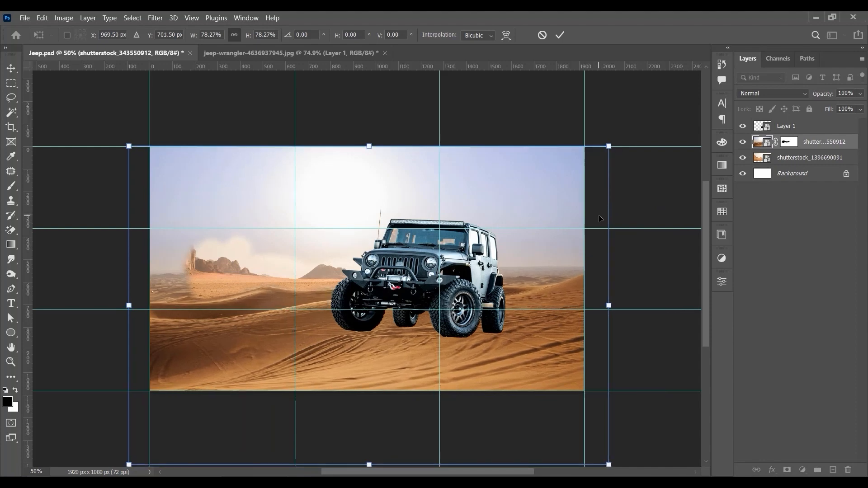
{"action": "key", "text": "Return"}
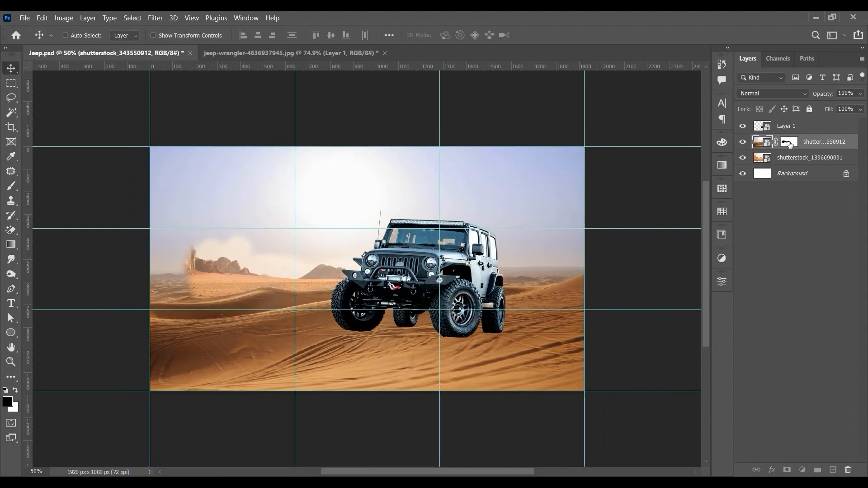
Step: Paint black on the dunes layer mask with a soft 250 px brush over the cliffs and sky left of the jeep
{"action": "left_click", "coordinate": [788, 144]}
{"action": "left_click", "coordinate": [11, 185]}
{"action": "right_click", "coordinate": [271, 244]}
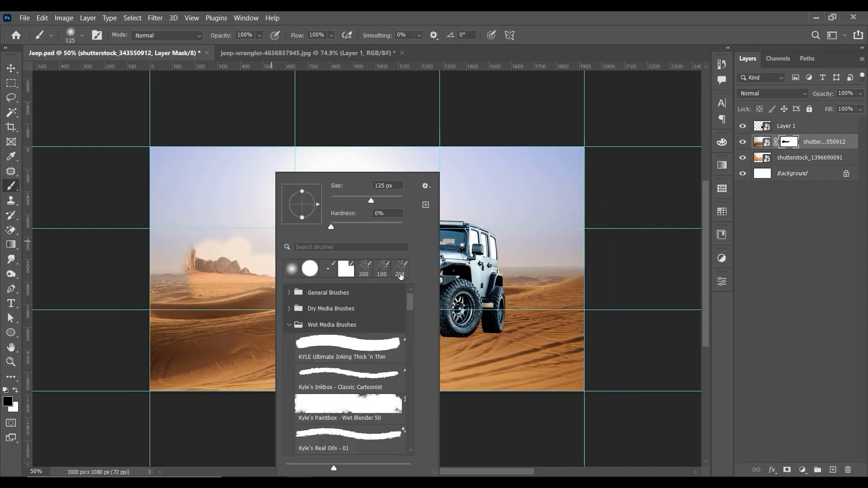
{"action": "left_click", "coordinate": [210, 252]}
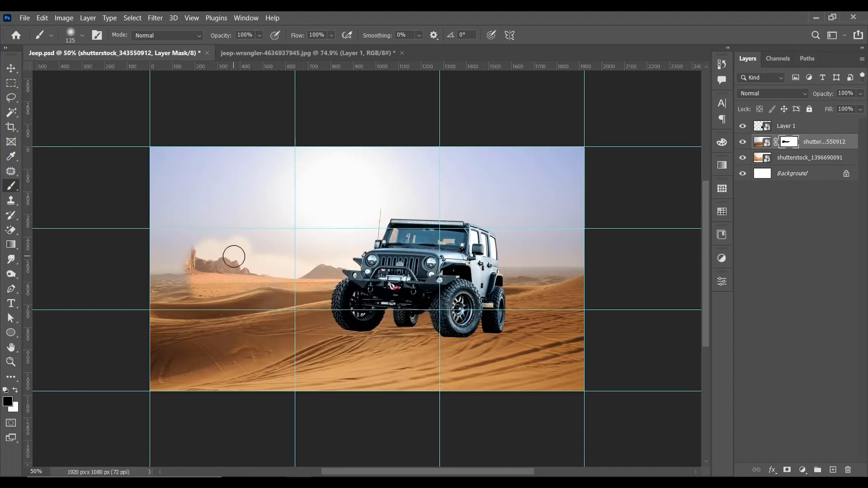
{"action": "key", "text": "bracketright"}
{"action": "key", "text": "bracketright"}
{"action": "key", "text": "bracketright"}
{"action": "key", "text": "bracketright"}
{"action": "mouse_move", "coordinate": [187, 254]}
{"action": "left_mouse_down"}
{"action": "mouse_move", "coordinate": [209, 254]}
{"action": "mouse_move", "coordinate": [199, 180]}
{"action": "mouse_move", "coordinate": [217, 151]}
{"action": "left_mouse_up"}
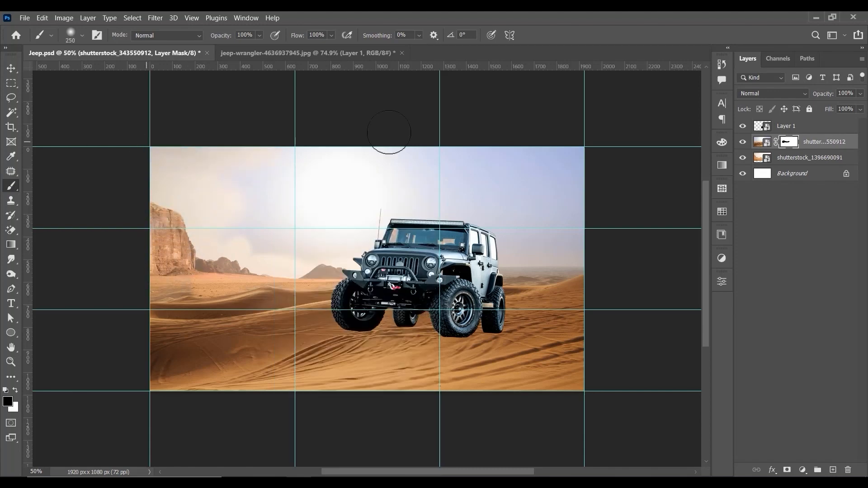
Step: Paint black on the dunes mask across the remaining sky and the area right of the jeep to reveal the background sky and mountains
{"action": "mouse_move", "coordinate": [389, 132]}
{"action": "left_mouse_down"}
{"action": "mouse_move", "coordinate": [414, 191]}
{"action": "mouse_move", "coordinate": [391, 224]}
{"action": "mouse_move", "coordinate": [320, 224]}
{"action": "mouse_move", "coordinate": [585, 230]}
{"action": "mouse_move", "coordinate": [563, 230]}
{"action": "mouse_move", "coordinate": [525, 256]}
{"action": "mouse_move", "coordinate": [506, 255]}
{"action": "mouse_move", "coordinate": [570, 242]}
{"action": "mouse_move", "coordinate": [495, 249]}
{"action": "mouse_move", "coordinate": [507, 190]}
{"action": "mouse_move", "coordinate": [396, 103]}
{"action": "left_mouse_up"}
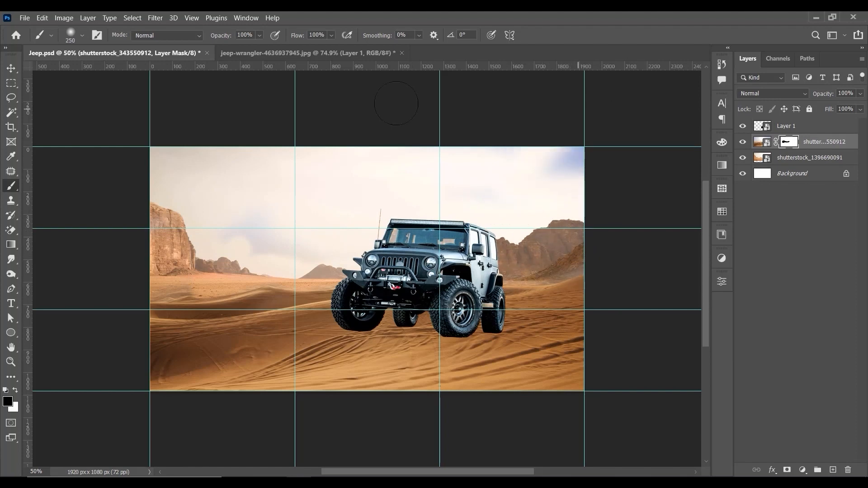
{"action": "key", "text": "bracketright"}
{"action": "key", "text": "bracketright"}
{"action": "key", "text": "bracketright"}
{"action": "key", "text": "bracketright"}
{"action": "key", "text": "bracketright"}
{"action": "key", "text": "bracketright"}
{"action": "key", "text": "bracketright"}
{"action": "mouse_move", "coordinate": [511, 170]}
{"action": "left_mouse_down"}
{"action": "mouse_move", "coordinate": [567, 158]}
{"action": "mouse_move", "coordinate": [346, 166]}
{"action": "mouse_move", "coordinate": [322, 190]}
{"action": "mouse_move", "coordinate": [324, 216]}
{"action": "mouse_move", "coordinate": [240, 215]}
{"action": "mouse_move", "coordinate": [262, 182]}
{"action": "mouse_move", "coordinate": [322, 200]}
{"action": "left_mouse_up"}
{"action": "key", "text": "bracketleft"}
{"action": "key", "text": "bracketleft"}
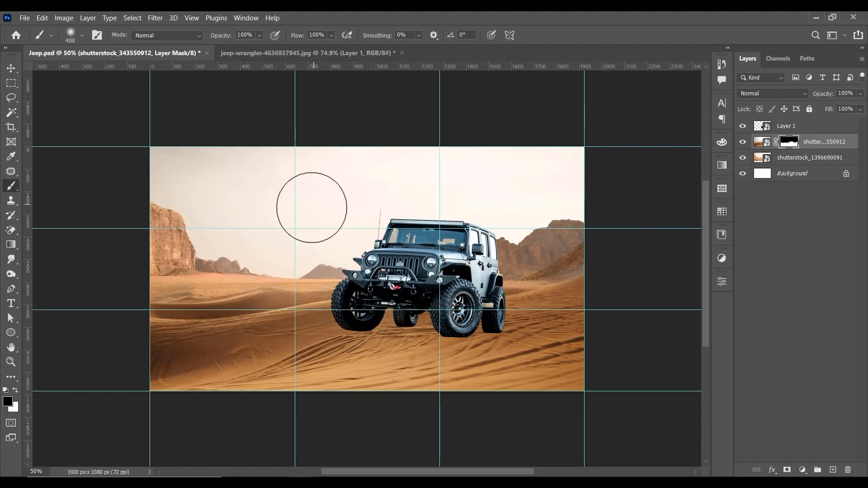
Step: Paint white on the dunes mask along the horizon left of the jeep and over a spot of sun glow in the sky
{"action": "key", "text": "bracketleft"}
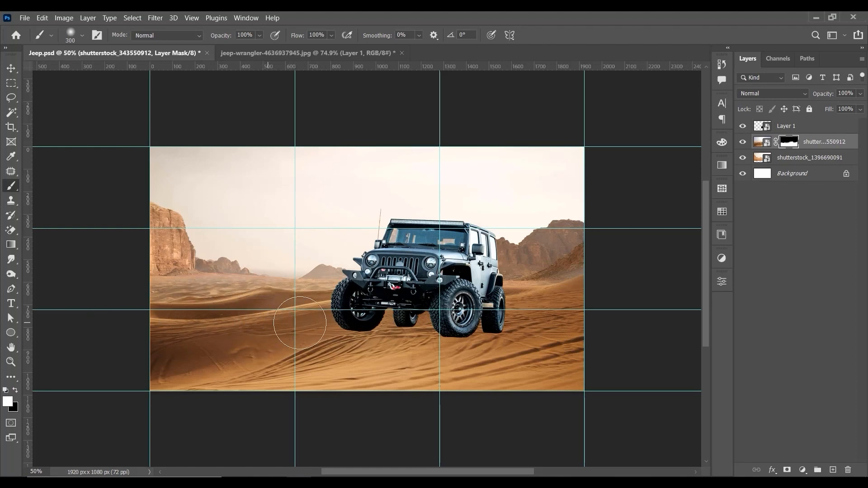
{"action": "key", "text": "ctrl+plus"}
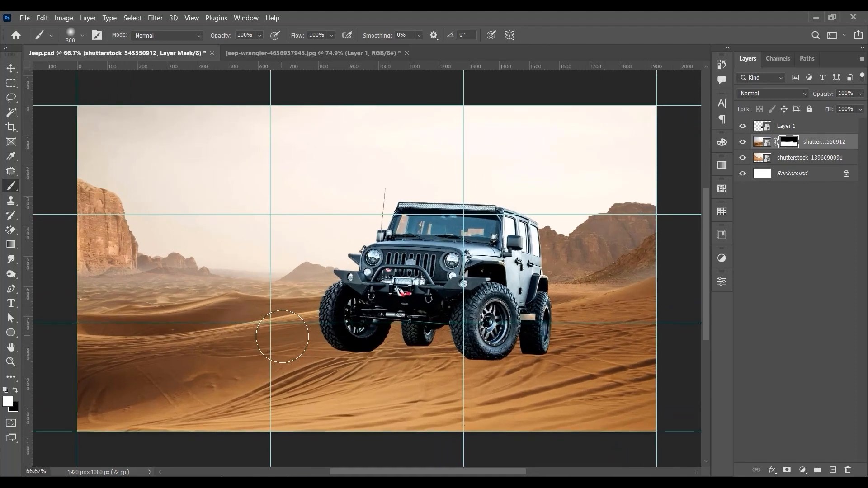
{"action": "mouse_move", "coordinate": [278, 255]}
{"action": "left_mouse_down"}
{"action": "mouse_move", "coordinate": [344, 238]}
{"action": "mouse_move", "coordinate": [282, 240]}
{"action": "left_mouse_up"}
{"action": "key", "text": "bracketleft"}
{"action": "key", "text": "bracketleft"}
{"action": "left_click", "coordinate": [369, 179]}
Step: Undo the white stroke in the sky left of the jeep and paint black at 90 px along the foot of the left cliffs
{"action": "key", "text": "bracketleft"}
{"action": "key", "text": "bracketleft"}
{"action": "key", "text": "bracketleft"}
{"action": "key", "text": "bracketleft"}
{"action": "key", "text": "bracketleft"}
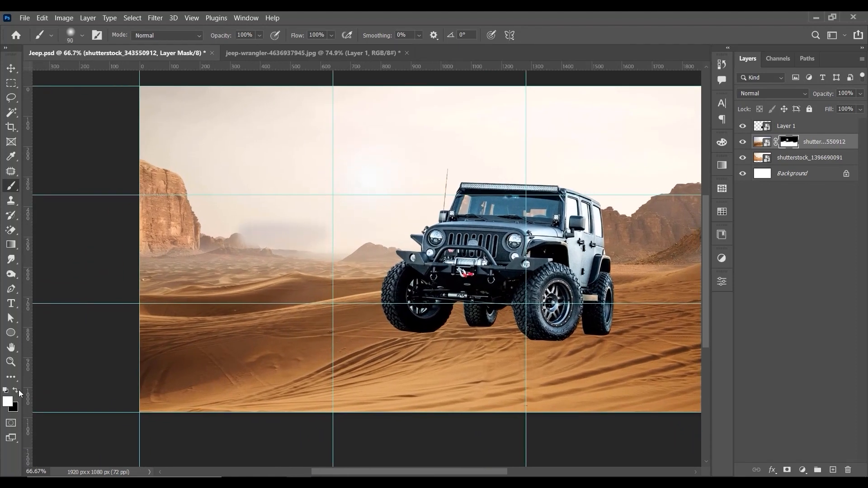
{"action": "key", "text": "ctrl+z"}
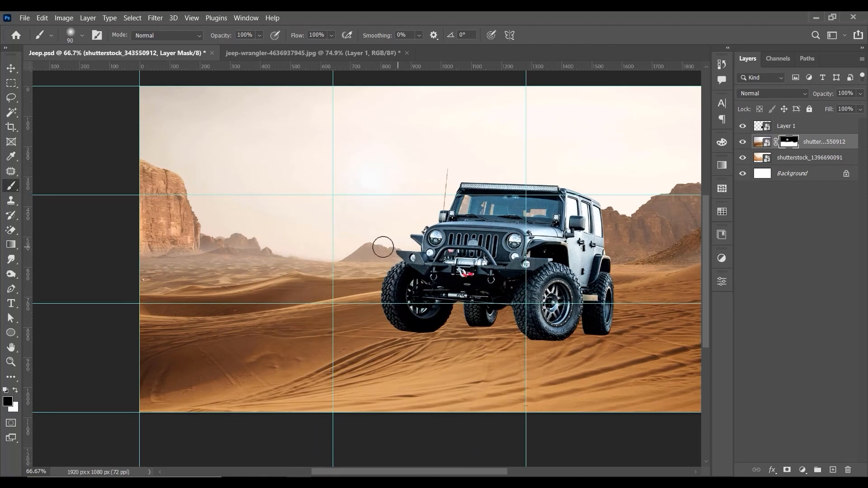
{"action": "left_click_drag", "start_coordinate": [289, 243], "coordinate": [178, 243]}
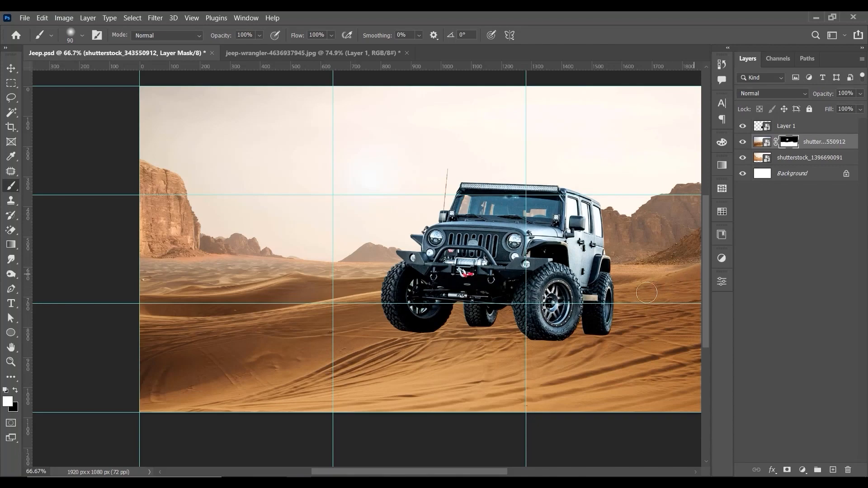
Step: Paint black on the dunes mask with a soft 25 px brush along the foot of the mountains right of the jeep to clean up the blend
{"action": "key", "text": "ctrl+plus"}
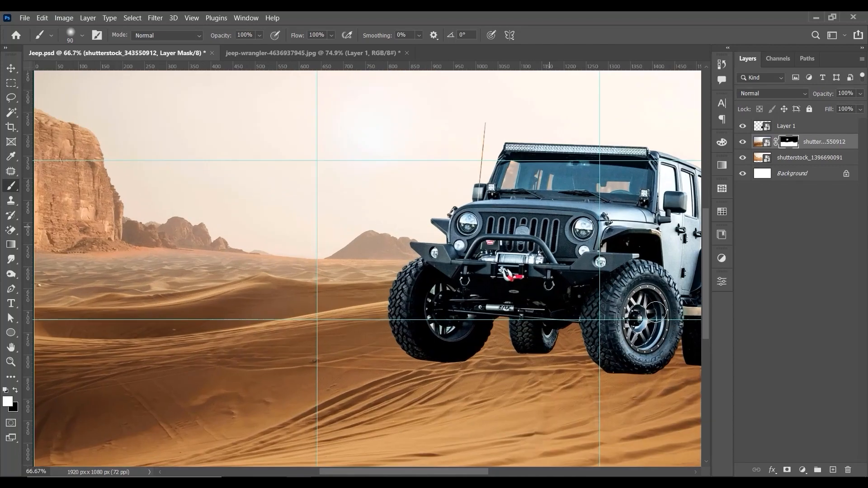
{"action": "left_click_drag", "start_coordinate": [550, 256], "coordinate": [244, 236]}
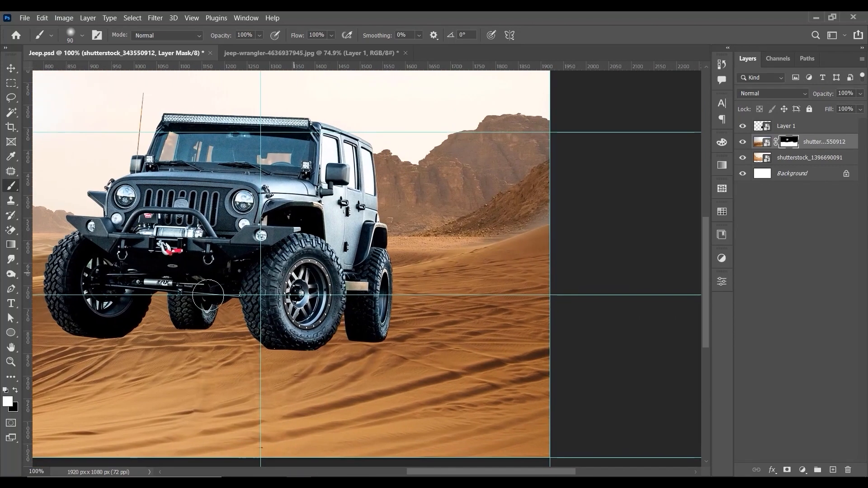
{"action": "left_click", "coordinate": [16, 389]}
{"action": "key", "text": "ctrl+plus"}
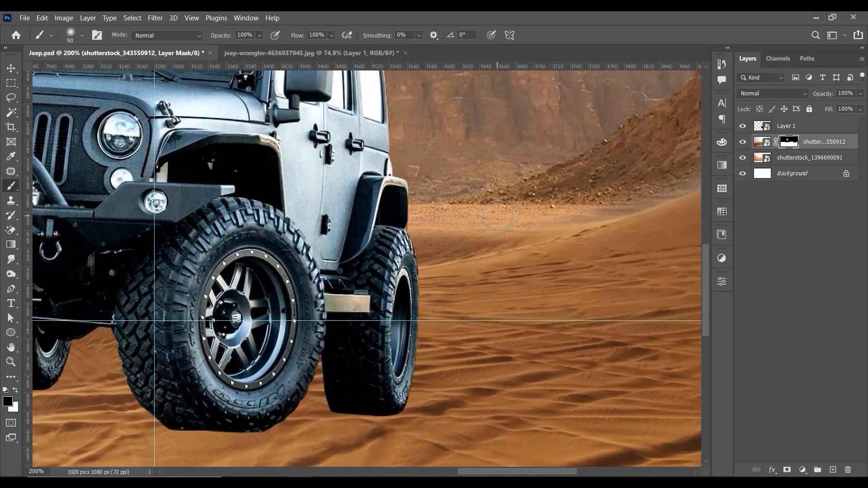
{"action": "key", "text": "bracketleft"}
{"action": "key", "text": "bracketleft"}
{"action": "key", "text": "bracketleft"}
{"action": "left_click_drag", "start_coordinate": [622, 209], "coordinate": [475, 265]}
{"action": "left_click_drag", "start_coordinate": [545, 231], "coordinate": [429, 264]}
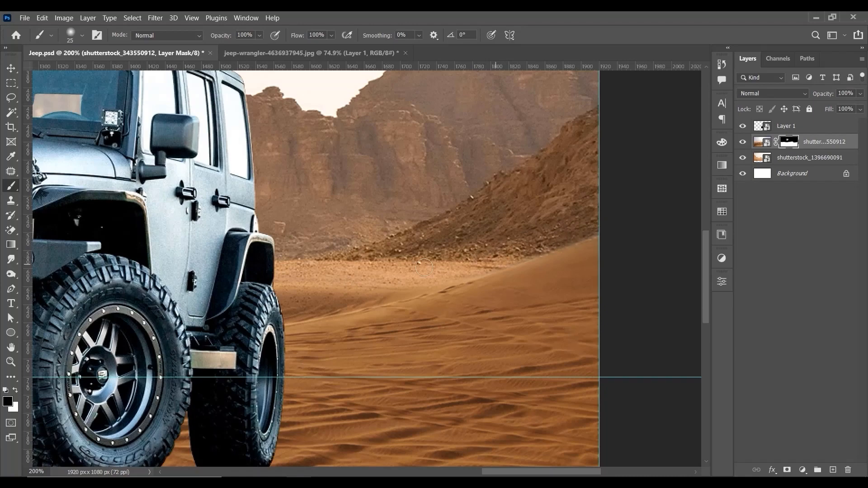
{"action": "key", "text": "ctrl+0"}
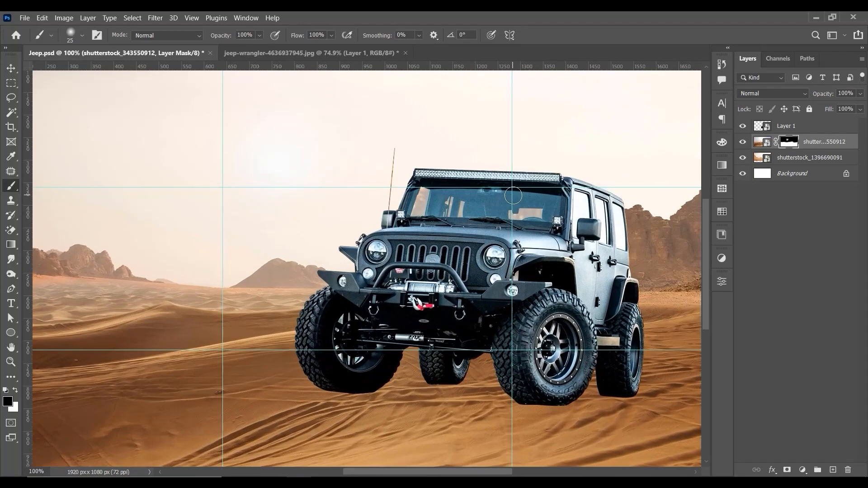
{"action": "key", "text": "ctrl+minus"}
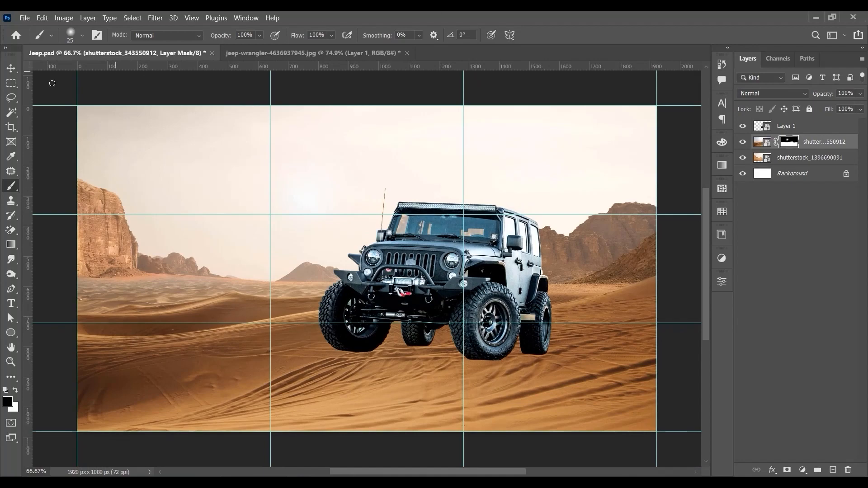
Step: Open shutterstock_1092295130.jpg from the Jeep source folder "1" as a separate document
{"action": "left_click", "coordinate": [11, 69]}
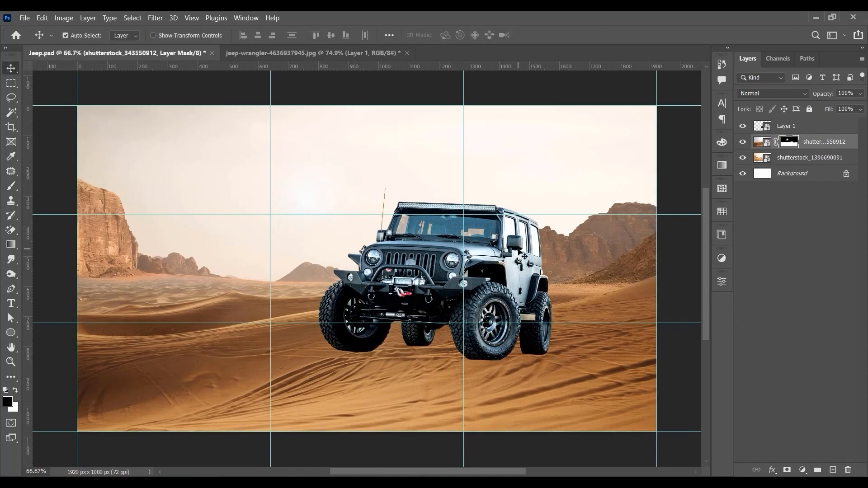
{"action": "key", "text": "ctrl+0"}
{"action": "key", "text": "ctrl+minus"}
{"action": "left_click", "coordinate": [816, 18]}
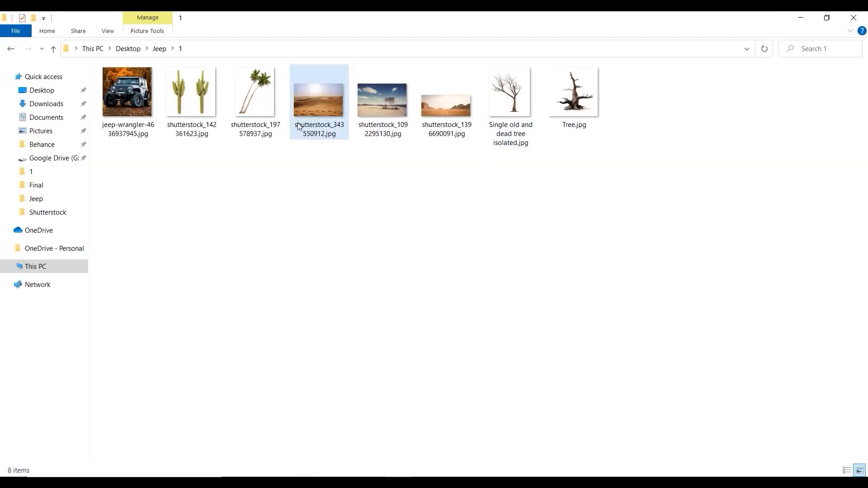
{"action": "left_click_drag", "start_coordinate": [382, 102], "coordinate": [367, 372]}
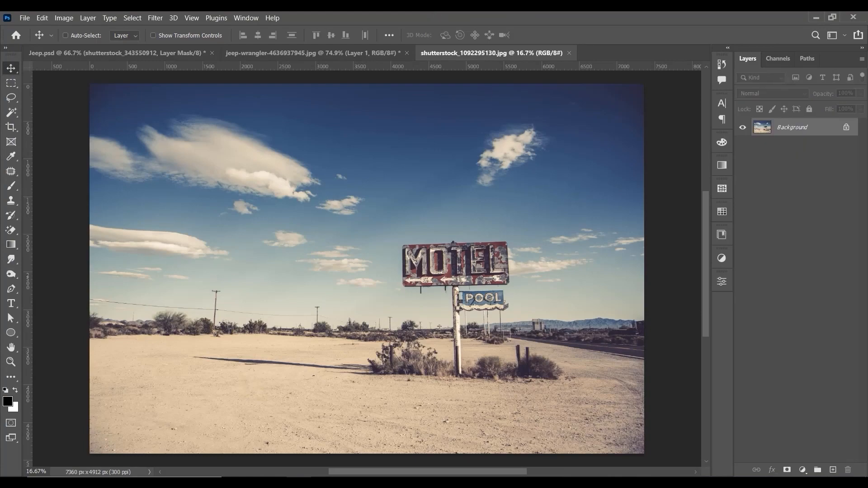
Step: Start a Pen path at the MOTEL sign's upper-right corner and trace its right edge and lower-right corner
{"action": "scroll", "coordinate": [501, 245], "scroll_direction": "up", "scroll_amount": 8}
{"action": "key", "text": "p"}
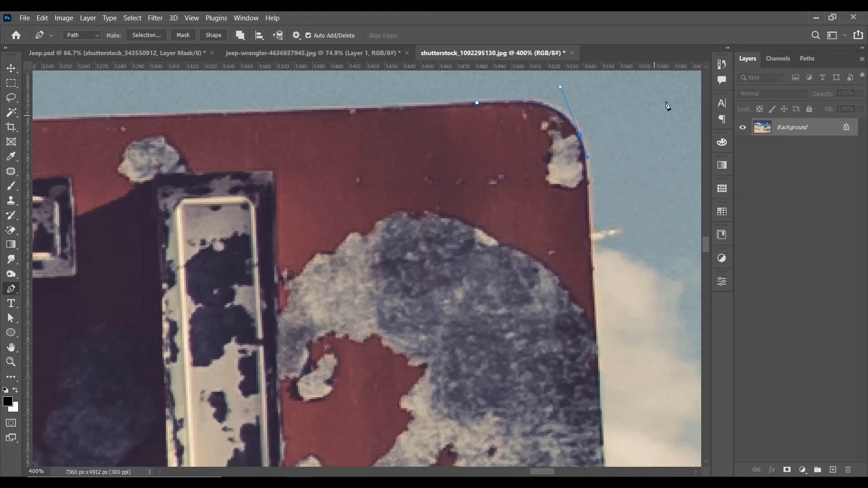
{"action": "key", "text": "ctrl+minus"}
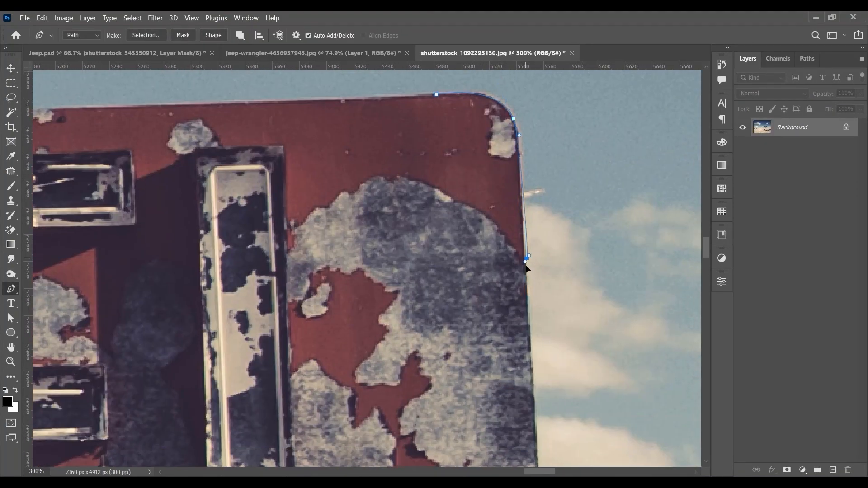
{"action": "left_click_drag", "start_coordinate": [527, 302], "coordinate": [528, 312]}
{"action": "scroll", "coordinate": [532, 342], "scroll_direction": "down", "scroll_amount": 4}
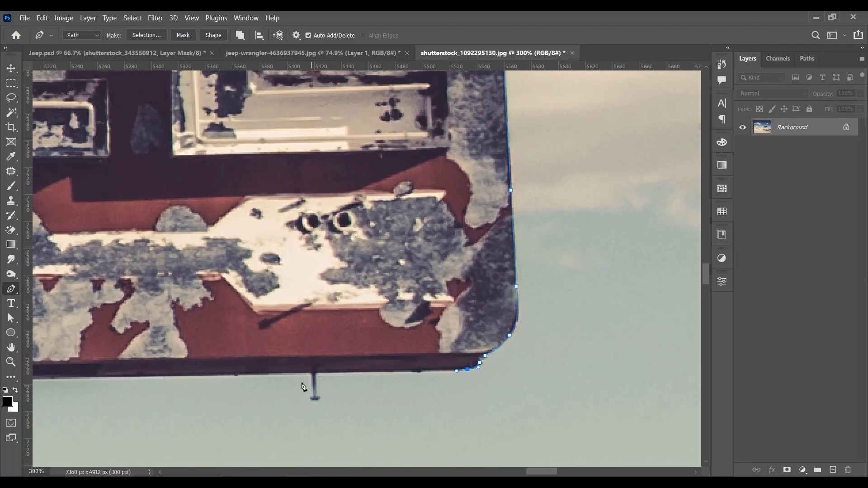
Step: Continue the Pen path along the MOTEL sign's underside from the lower-right corner to the collar of the pole
{"action": "left_click", "coordinate": [314, 374]}
{"action": "left_click_drag", "start_coordinate": [295, 377], "coordinate": [690, 335]}
{"action": "left_click_drag", "start_coordinate": [275, 291], "coordinate": [488, 271]}
{"action": "left_click", "coordinate": [212, 324]}
{"action": "left_click", "coordinate": [202, 324]}
{"action": "key", "text": "ctrl+plus"}
{"action": "left_click_drag", "start_coordinate": [145, 360], "coordinate": [262, 295]}
{"action": "left_click", "coordinate": [259, 288]}
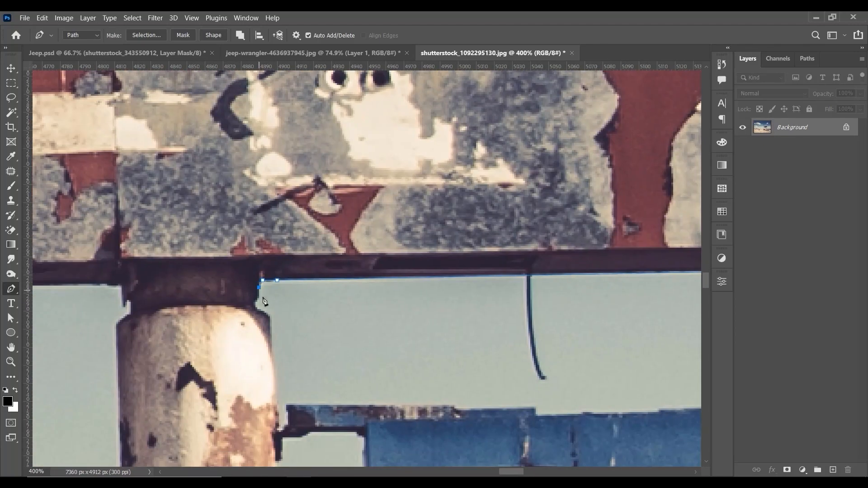
Step: Trace the Pen path from the collar down the right edge of the pole beside the POOL sign
{"action": "left_click", "coordinate": [270, 321]}
{"action": "left_click_drag", "start_coordinate": [275, 400], "coordinate": [293, 341]}
{"action": "key", "text": "ctrl+minus"}
{"action": "left_click_drag", "start_coordinate": [387, 341], "coordinate": [422, 151]}
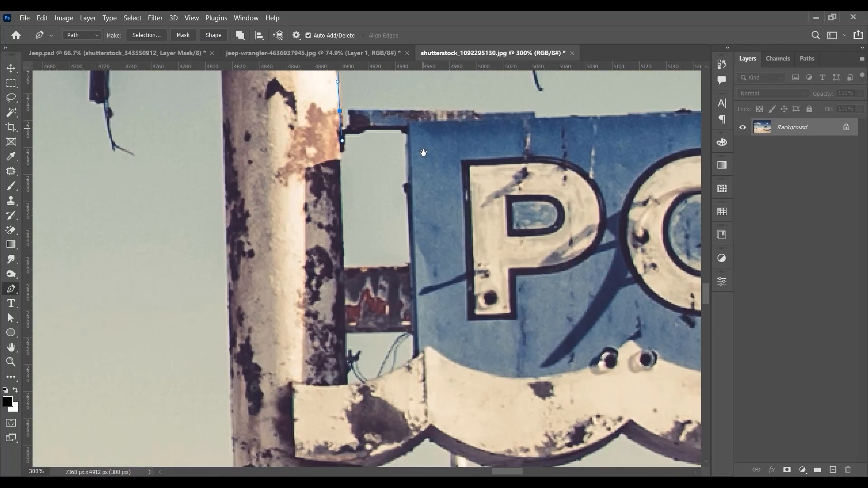
{"action": "left_click_drag", "start_coordinate": [398, 448], "coordinate": [410, 82]}
{"action": "left_click", "coordinate": [372, 257]}
{"action": "key", "text": "ctrl+z"}
Step: Continue the Pen path down the pole's right edge from below the POOL sign to near the ground
{"action": "left_click_drag", "start_coordinate": [374, 180], "coordinate": [357, 386]}
{"action": "left_click", "coordinate": [355, 391]}
{"action": "left_click_drag", "start_coordinate": [361, 342], "coordinate": [360, 190]}
{"action": "left_click_drag", "start_coordinate": [360, 361], "coordinate": [356, 102]}
{"action": "left_click", "coordinate": [356, 415]}
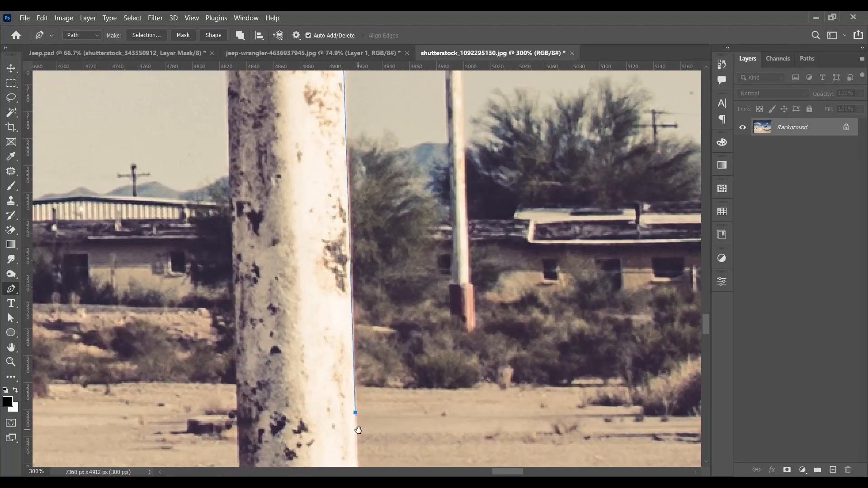
{"action": "left_click_drag", "start_coordinate": [358, 427], "coordinate": [347, 79]}
{"action": "left_click_drag", "start_coordinate": [371, 456], "coordinate": [356, 152]}
Step: Take the Pen path around the pole's base and up the lower part of its left edge
{"action": "left_click", "coordinate": [354, 333]}
{"action": "left_click", "coordinate": [279, 338]}
{"action": "left_click", "coordinate": [243, 302]}
{"action": "left_click_drag", "start_coordinate": [244, 289], "coordinate": [297, 458]}
{"action": "left_click", "coordinate": [289, 137]}
{"action": "left_click_drag", "start_coordinate": [289, 137], "coordinate": [342, 390]}
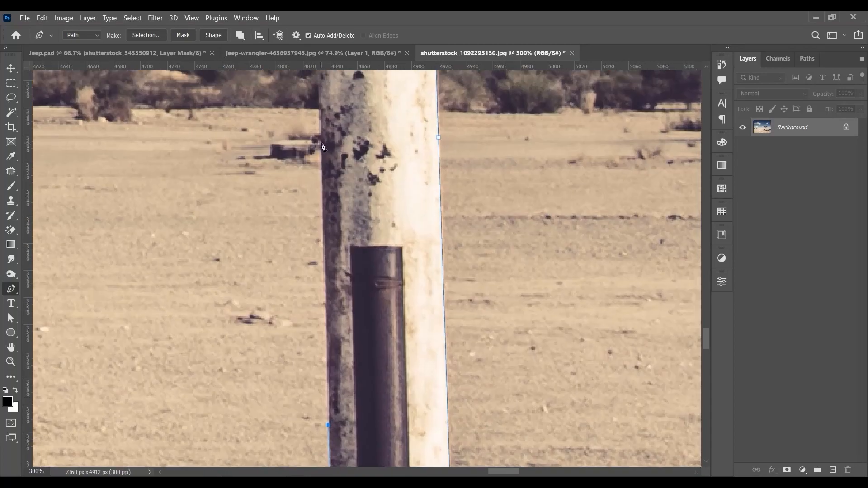
{"action": "left_click", "coordinate": [319, 142]}
{"action": "left_click_drag", "start_coordinate": [319, 141], "coordinate": [351, 460]}
Step: Continue the Pen path up the pole's left edge to the collar beneath the MOTEL sign
{"action": "left_click", "coordinate": [342, 167]}
{"action": "left_click_drag", "start_coordinate": [342, 168], "coordinate": [361, 434]}
{"action": "left_click", "coordinate": [366, 313]}
{"action": "left_click", "coordinate": [364, 101]}
{"action": "left_click_drag", "start_coordinate": [364, 101], "coordinate": [354, 351]}
{"action": "left_click", "coordinate": [350, 156]}
{"action": "left_click", "coordinate": [350, 127]}
{"action": "left_click_drag", "start_coordinate": [360, 119], "coordinate": [364, 120]}
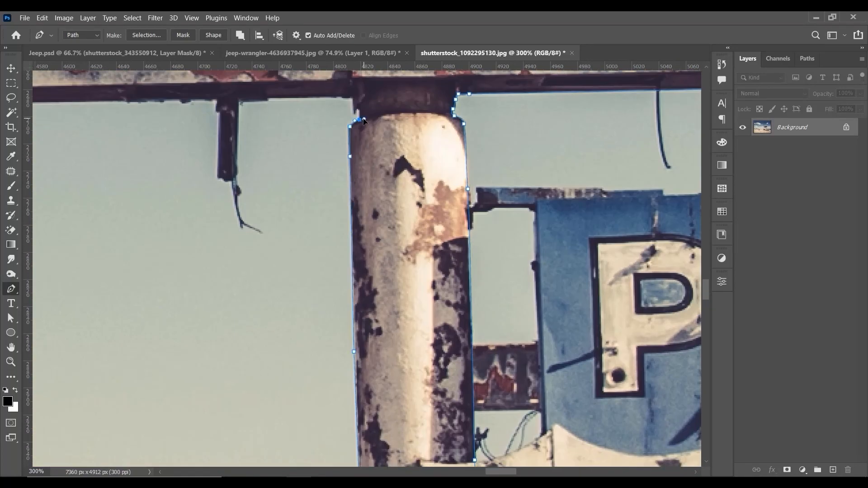
Step: Trace the Pen path around the short bracket left of the pole and along the MOTEL sign's bottom edge
{"action": "left_click_drag", "start_coordinate": [326, 94], "coordinate": [459, 216]}
{"action": "left_click", "coordinate": [371, 222]}
{"action": "left_click", "coordinate": [351, 231]}
{"action": "left_click", "coordinate": [350, 220]}
{"action": "left_click", "coordinate": [91, 225]}
{"action": "left_click_drag", "start_coordinate": [91, 225], "coordinate": [394, 193]}
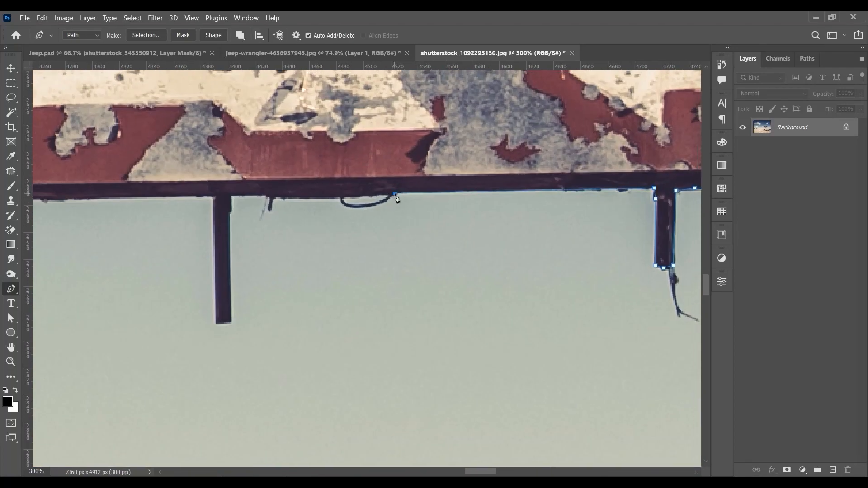
Step: Trace the Pen path around the long bracket under the MOTEL sign and on to the sign's lower-left corner
{"action": "left_click", "coordinate": [229, 196]}
{"action": "left_click", "coordinate": [229, 321]}
{"action": "left_click", "coordinate": [217, 324]}
{"action": "left_click", "coordinate": [213, 196]}
{"action": "left_click_drag", "start_coordinate": [212, 196], "coordinate": [506, 247]}
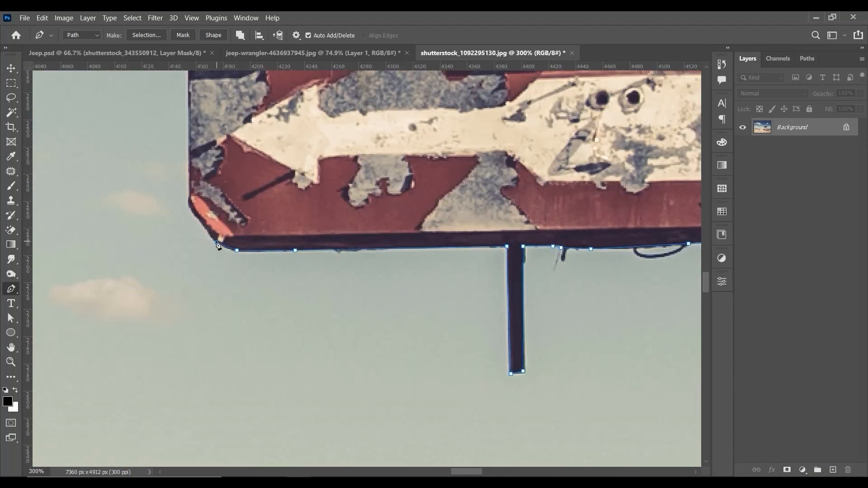
Step: Trace the Pen path up the MOTEL sign's left edge and around its rounded upper-left corner onto the top edge
{"action": "left_click_drag", "start_coordinate": [195, 211], "coordinate": [373, 271]}
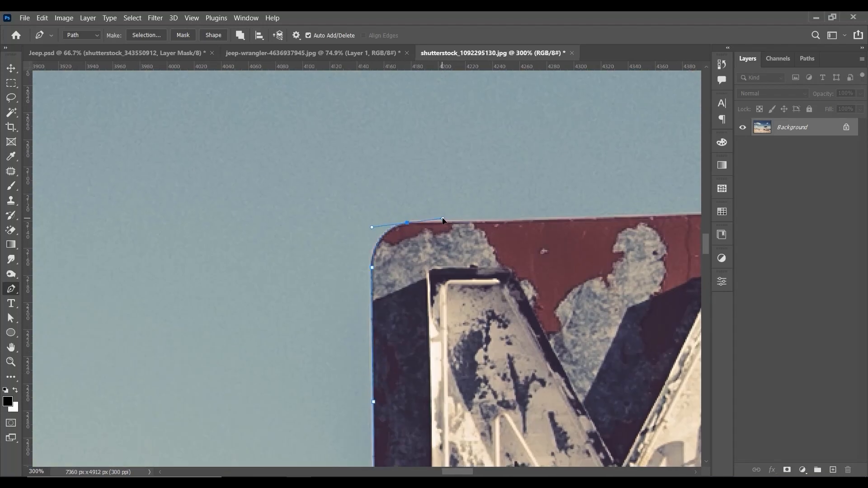
{"action": "left_click", "coordinate": [407, 223], "text": "alt"}
{"action": "left_click", "coordinate": [621, 216]}
Step: Continue the Pen path along the MOTEL sign's top edge, tracing around the small fixture mounted on it
{"action": "left_click_drag", "start_coordinate": [622, 216], "coordinate": [224, 266]}
{"action": "left_click", "coordinate": [639, 251]}
{"action": "left_click_drag", "start_coordinate": [639, 251], "coordinate": [153, 275]}
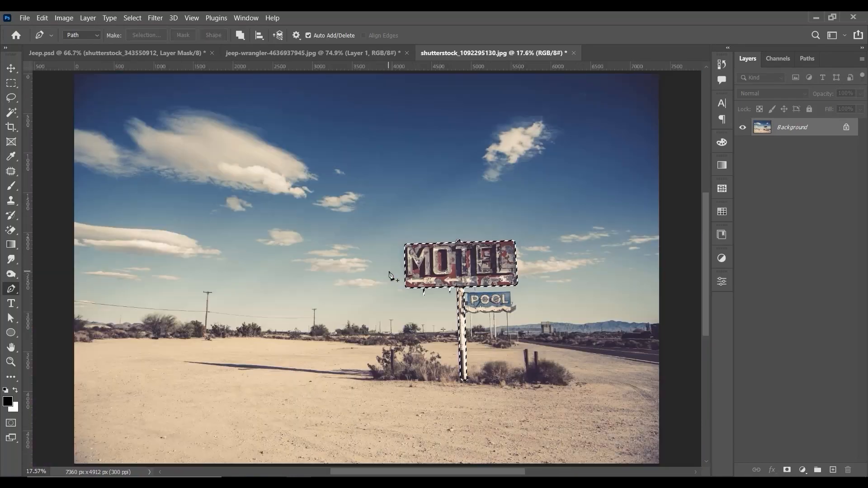
Step: Turn the finished Pen path into a selection and copy the motel sign onto its own layer
{"action": "right_click", "coordinate": [490, 253]}
{"action": "left_click", "coordinate": [525, 327]}
{"action": "key", "text": "v"}
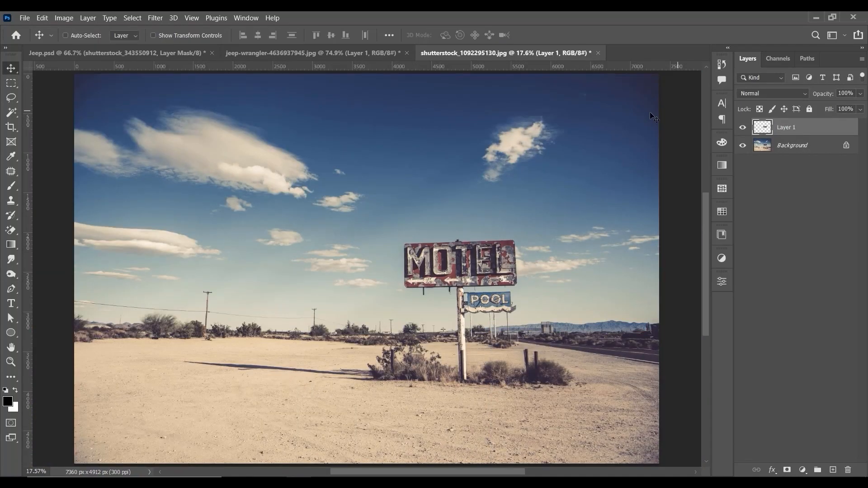
Step: Convert the cut-out motel sign layer to a smart object and place it in Jeep.psd
{"action": "right_click", "coordinate": [809, 128]}
{"action": "left_click_drag", "start_coordinate": [466, 267], "coordinate": [540, 255]}
{"action": "left_click", "coordinate": [692, 172]}
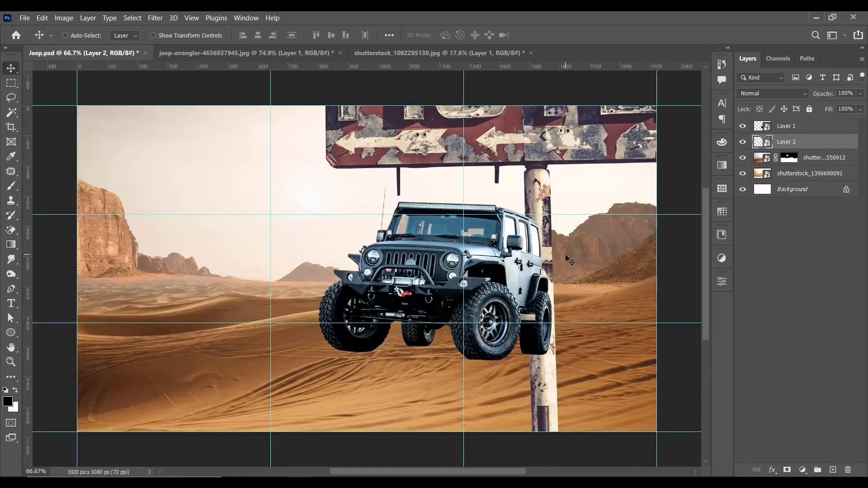
Step: Scale the oversized motel sign in Jeep.psd down proportionally to about 80%
{"action": "key", "text": "ctrl+minus"}
{"action": "key", "text": "ctrl+minus"}
{"action": "key", "text": "ctrl+t"}
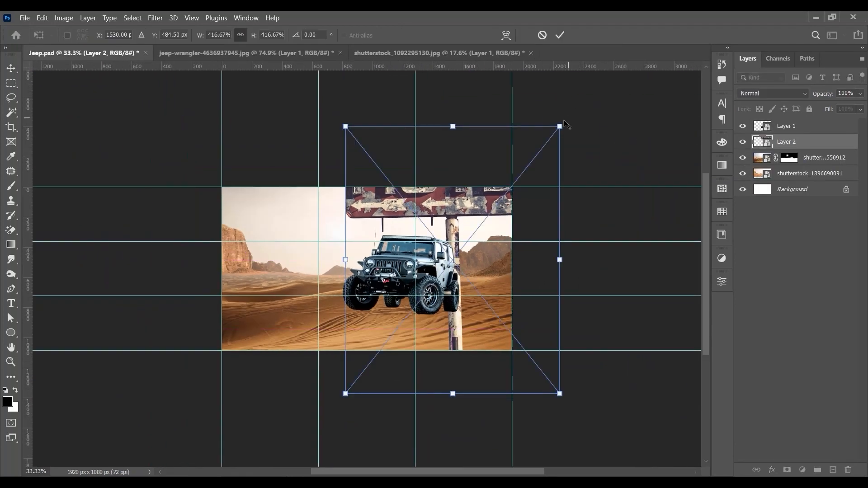
{"action": "left_click_drag", "start_coordinate": [560, 126], "coordinate": [515, 240]}
{"action": "key", "text": "ctrl+z"}
{"action": "key", "text": "ctrl+plus"}
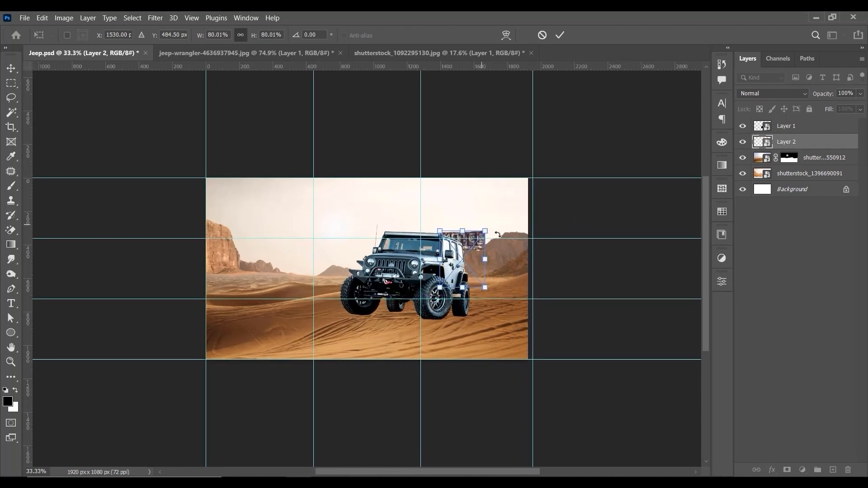
{"action": "key", "text": "ctrl+plus"}
Step: Scale the motel sign to about 59% and set it behind the jeep, tilted about 13.7° clockwise
{"action": "left_click_drag", "start_coordinate": [603, 209], "coordinate": [476, 234]}
{"action": "left_click_drag", "start_coordinate": [439, 259], "coordinate": [488, 283]}
{"action": "left_click_drag", "start_coordinate": [514, 243], "coordinate": [486, 228]}
{"action": "key", "text": "Return"}
Step: Scale the tilted motel sign down slightly further so it looks more distant
{"action": "key", "text": "ctrl+plus"}
{"action": "key", "text": "ctrl+t"}
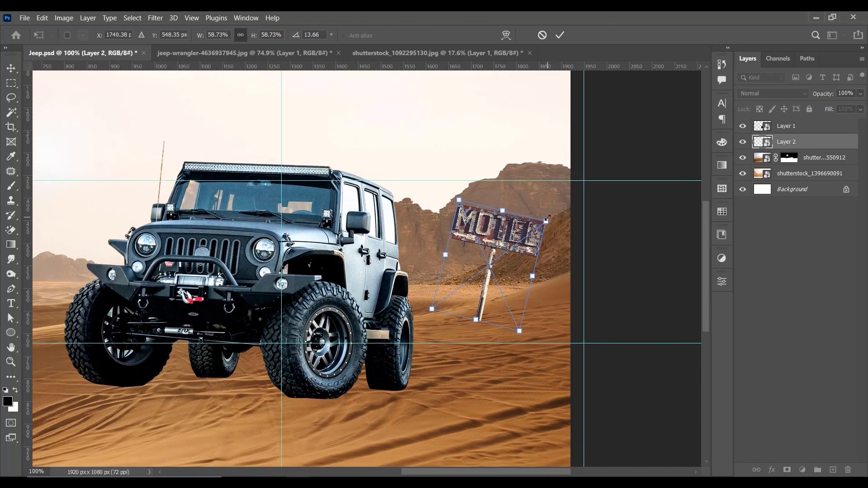
{"action": "left_click_drag", "start_coordinate": [547, 220], "coordinate": [536, 229]}
{"action": "key", "text": "Return"}
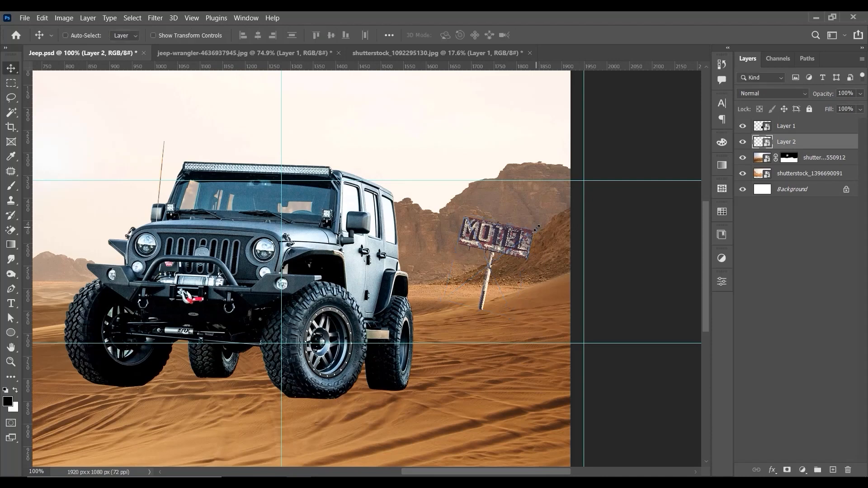
Step: Move the sign layer below the masked desert layer and shift the sign so its pole sinks behind the dune
{"action": "left_click_drag", "start_coordinate": [809, 145], "coordinate": [809, 168]}
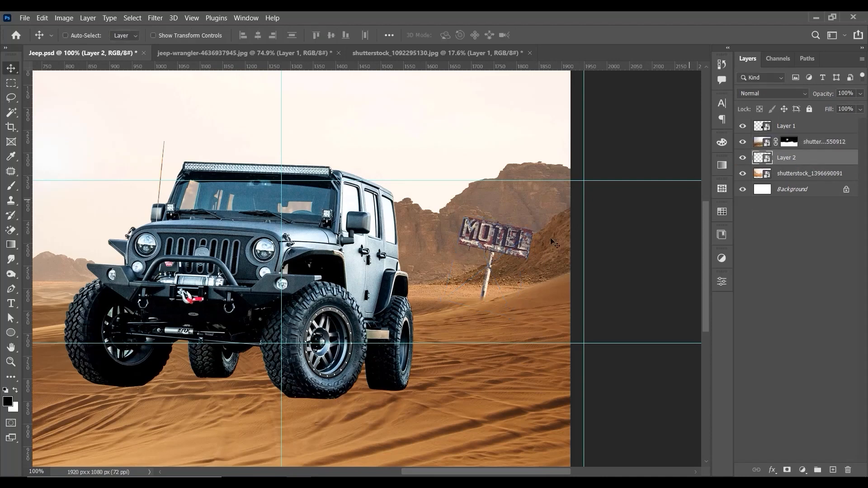
{"action": "left_click_drag", "start_coordinate": [519, 255], "coordinate": [519, 261]}
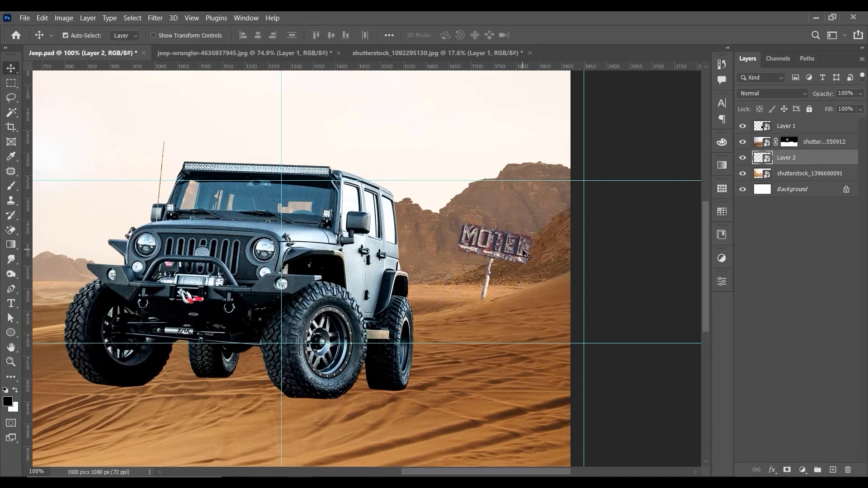
{"action": "key", "text": "ctrl+minus"}
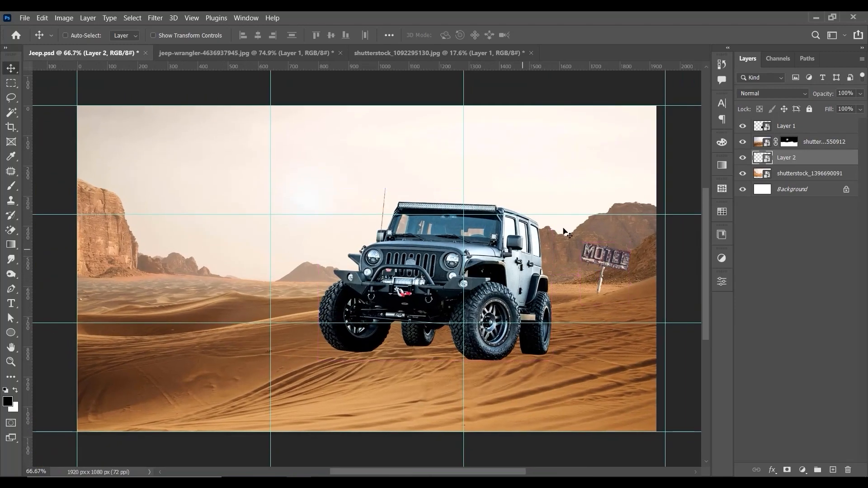
{"action": "left_click_drag", "start_coordinate": [622, 254], "coordinate": [620, 256]}
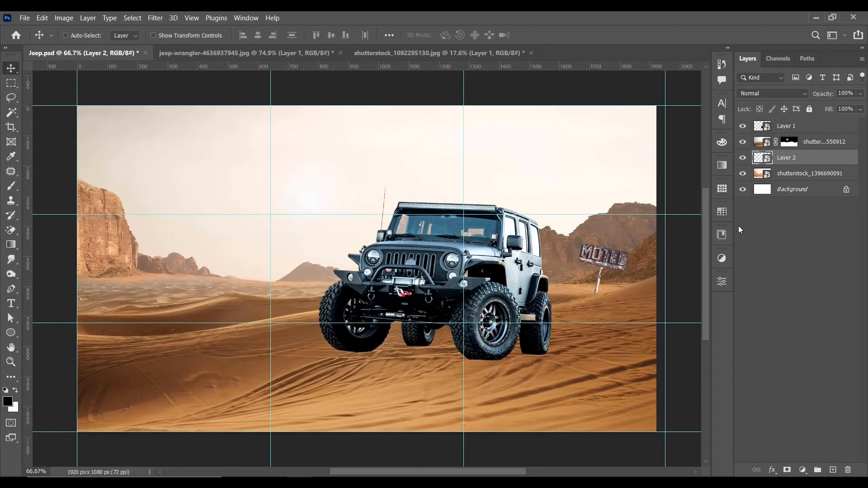
Step: Switch to the file browser and open Tree.jpg as a new Photoshop document
{"action": "key", "text": "ctrl+0"}
{"action": "key", "text": "alt+Tab"}
{"action": "left_click_drag", "start_coordinate": [590, 103], "coordinate": [369, 337]}
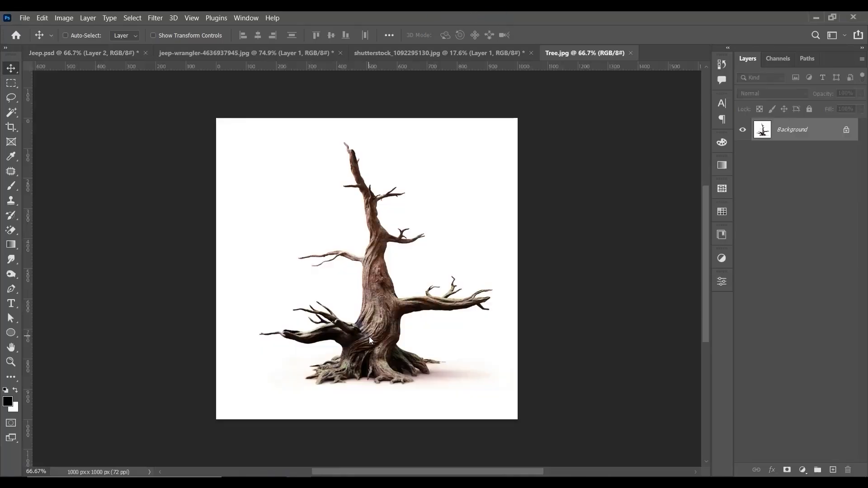
Step: Select the white background around the tree with the Magic Wand
{"action": "key", "text": "ctrl+plus"}
{"action": "key", "text": "ctrl+plus"}
{"action": "left_click_drag", "start_coordinate": [417, 140], "coordinate": [379, 308]}
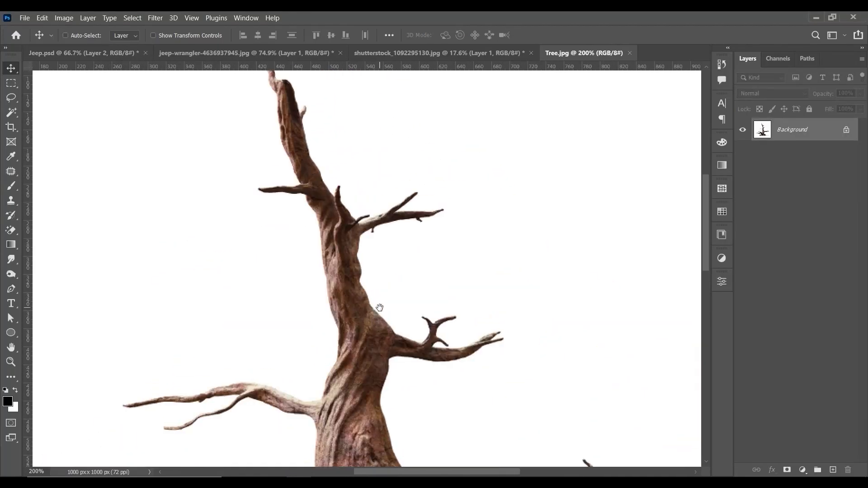
{"action": "left_click_drag", "start_coordinate": [373, 190], "coordinate": [368, 259]}
{"action": "left_click_drag", "start_coordinate": [401, 361], "coordinate": [357, 136]}
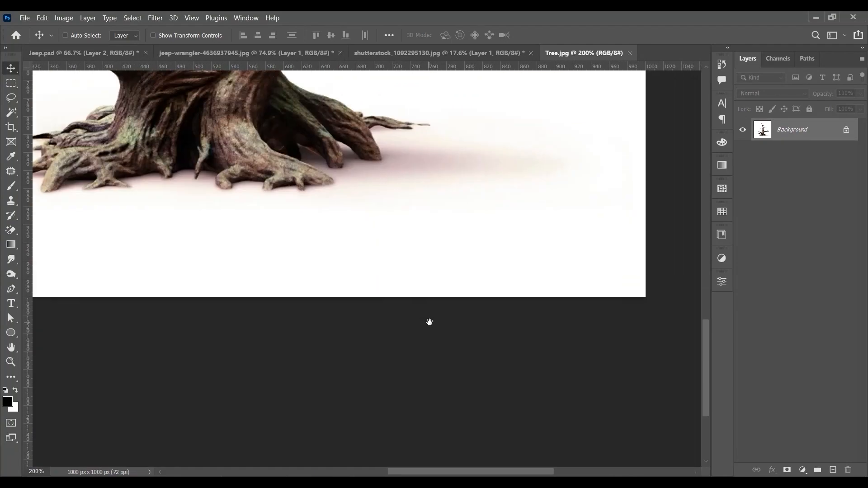
{"action": "left_click_drag", "start_coordinate": [324, 195], "coordinate": [461, 426]}
{"action": "left_click_drag", "start_coordinate": [286, 118], "coordinate": [388, 290]}
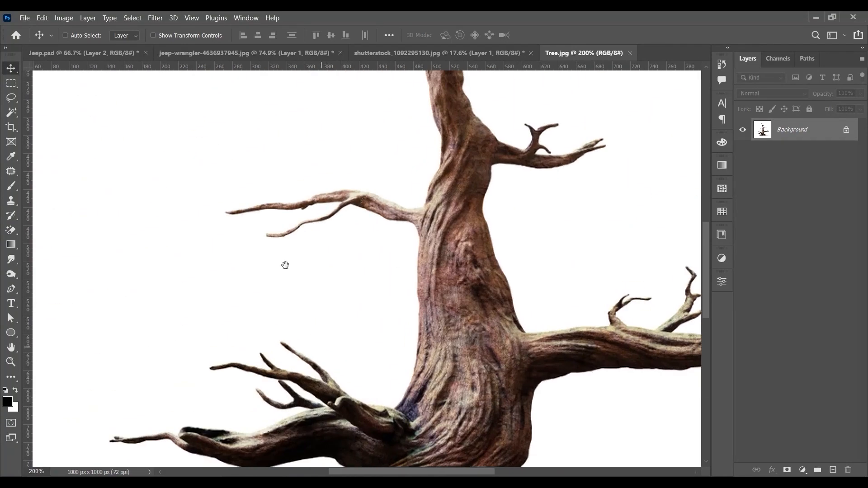
{"action": "left_click", "coordinate": [11, 112]}
{"action": "left_click", "coordinate": [267, 116]}
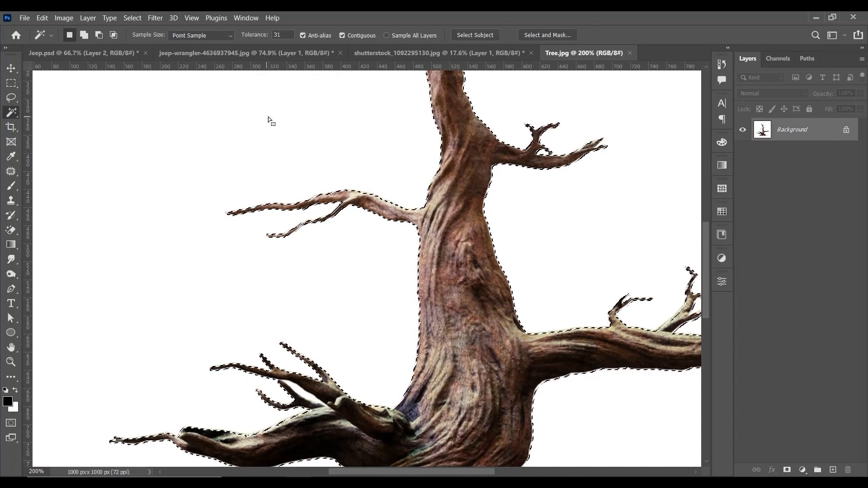
Step: Unlock the background layer and delete the white around the tree and in the gap between the lower-left branches
{"action": "scroll", "coordinate": [354, 333], "scroll_direction": "up", "scroll_amount": 5}
{"action": "scroll", "coordinate": [354, 333], "scroll_direction": "right", "scroll_amount": 2}
{"action": "left_click_drag", "start_coordinate": [355, 335], "coordinate": [301, 45]}
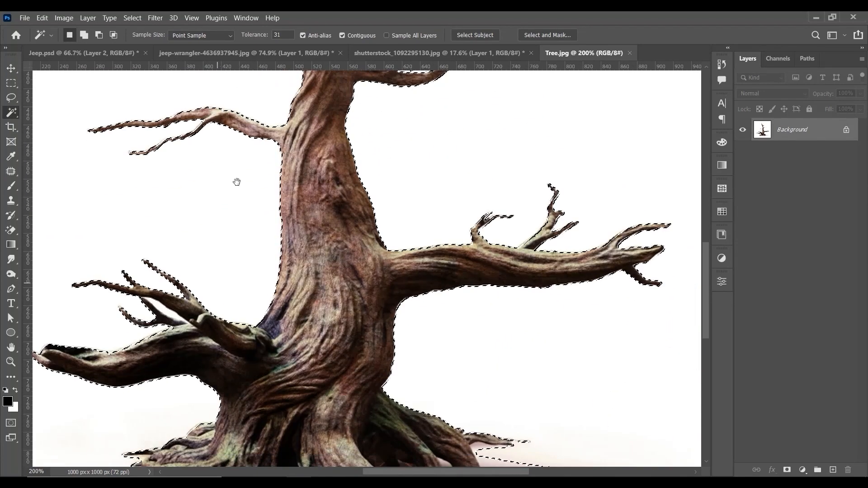
{"action": "left_click_drag", "start_coordinate": [218, 283], "coordinate": [248, 140]}
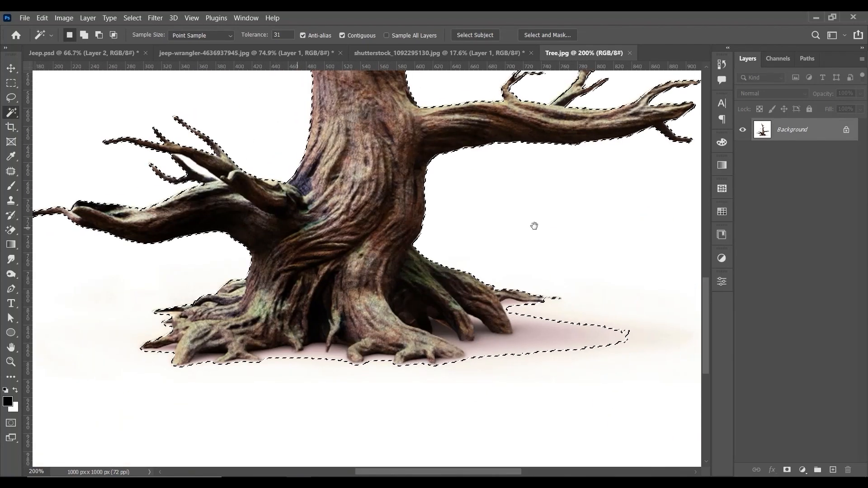
{"action": "scroll", "coordinate": [529, 222], "scroll_direction": "up", "scroll_amount": 3}
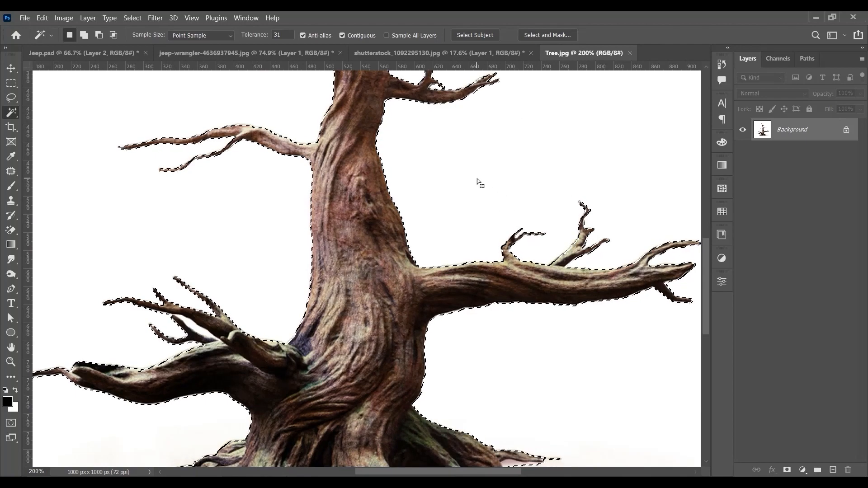
{"action": "left_click", "coordinate": [846, 130]}
{"action": "key", "text": "Delete"}
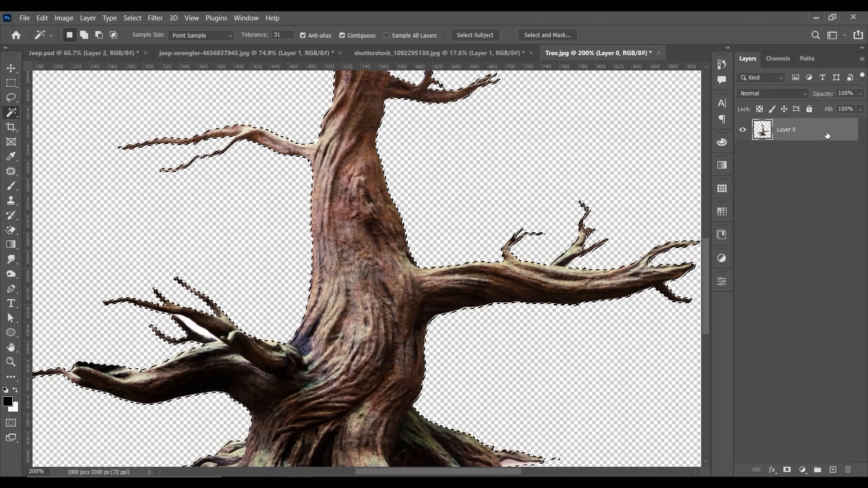
{"action": "left_click", "coordinate": [201, 332]}
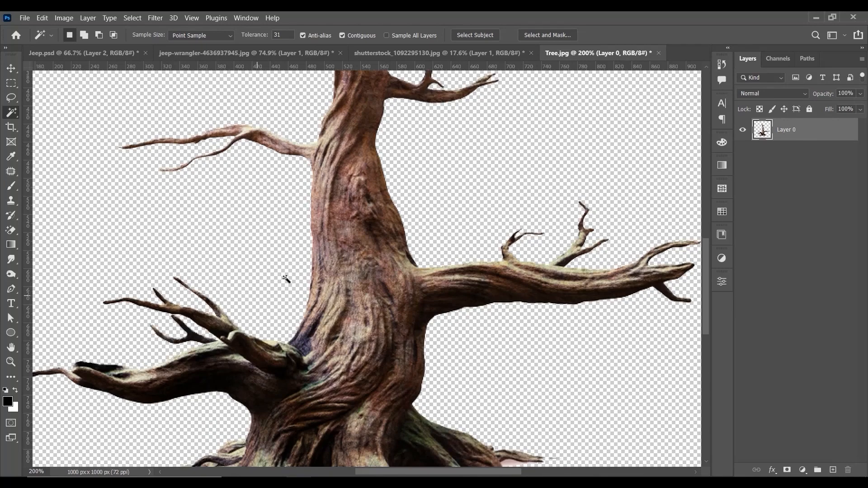
{"action": "scroll", "coordinate": [312, 265], "scroll_direction": "down", "scroll_amount": 5}
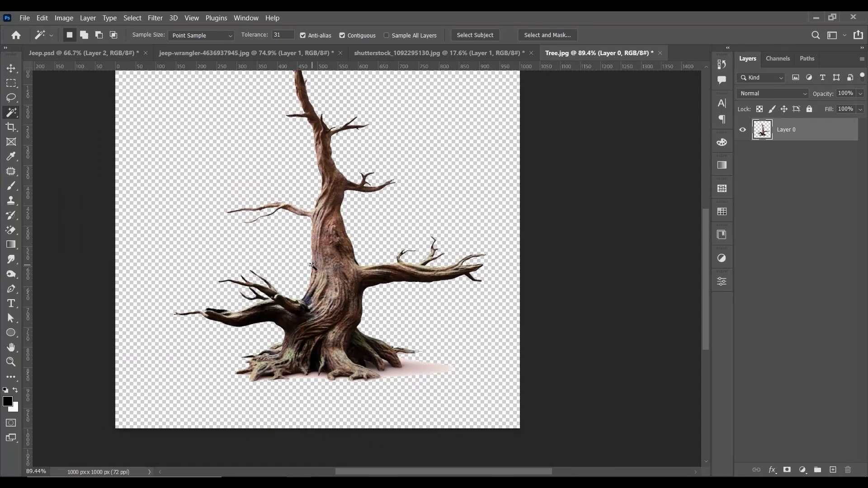
Step: Convert the cut-out tree layer to a smart object and place it in Jeep.psd
{"action": "left_click", "coordinate": [10, 71]}
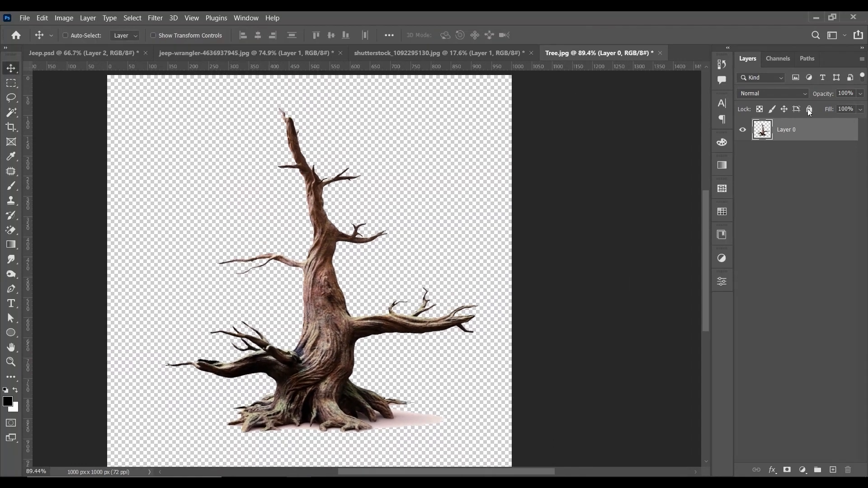
{"action": "right_click", "coordinate": [816, 129]}
{"action": "left_click", "coordinate": [731, 173]}
{"action": "left_click_drag", "start_coordinate": [240, 156], "coordinate": [220, 226]}
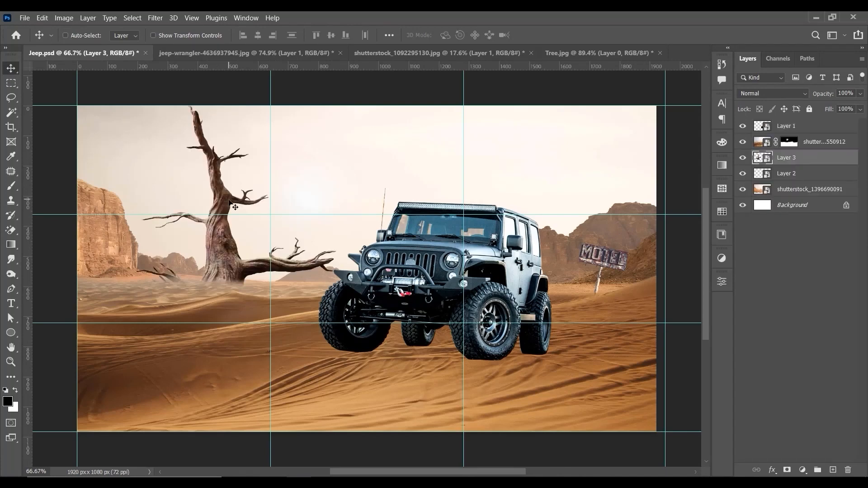
Step: Move the tree layer to the top of the layer stack and shift the tree to the lower-left foreground
{"action": "left_click_drag", "start_coordinate": [811, 158], "coordinate": [806, 123]}
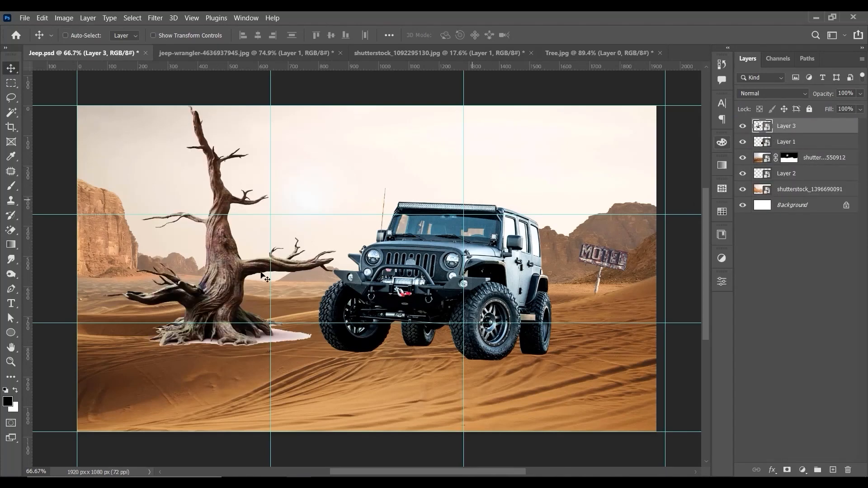
{"action": "left_click_drag", "start_coordinate": [238, 273], "coordinate": [161, 397]}
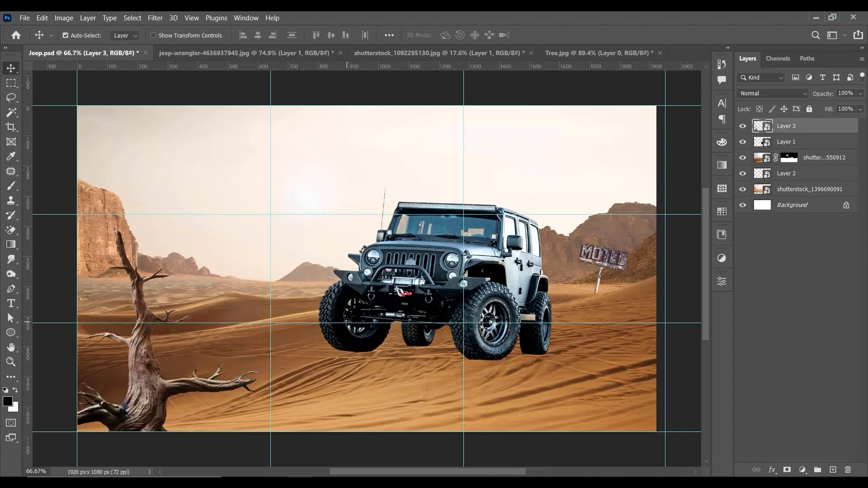
Step: Scale the tree to about 114% and position it partly past the canvas's left edge
{"action": "key", "text": "ctrl+t"}
{"action": "left_click_drag", "start_coordinate": [204, 277], "coordinate": [145, 282]}
{"action": "left_click_drag", "start_coordinate": [202, 229], "coordinate": [236, 200]}
{"action": "mouse_move", "coordinate": [185, 337]}
{"action": "left_mouse_down"}
{"action": "mouse_move", "coordinate": [185, 302]}
{"action": "mouse_move", "coordinate": [181, 333]}
{"action": "left_mouse_up"}
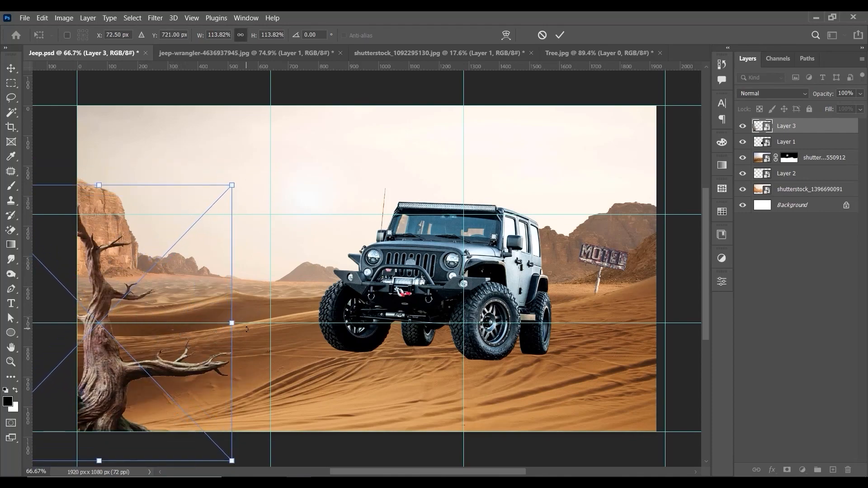
{"action": "key", "text": "Return"}
Step: Load the tree layer's outline as a selection and contract it by 1 pixel
{"action": "key", "text": "ctrl+plus"}
{"action": "left_click_drag", "start_coordinate": [126, 321], "coordinate": [378, 223]}
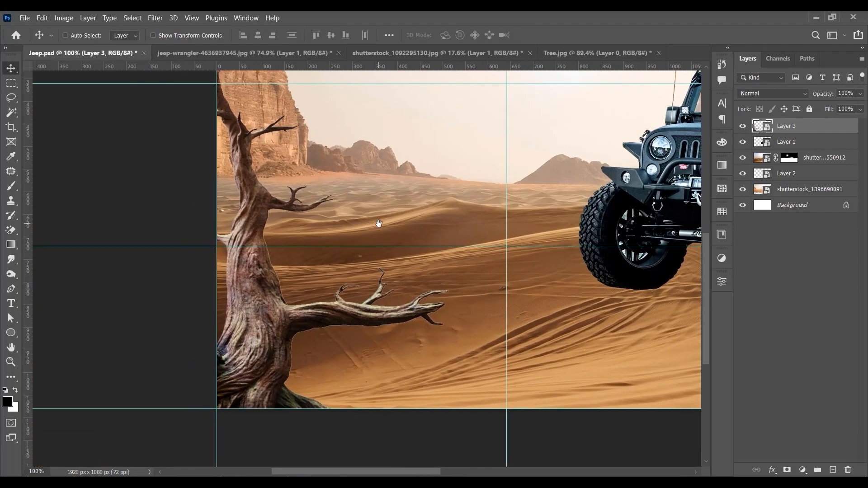
{"action": "left_click", "coordinate": [765, 129], "text": "ctrl"}
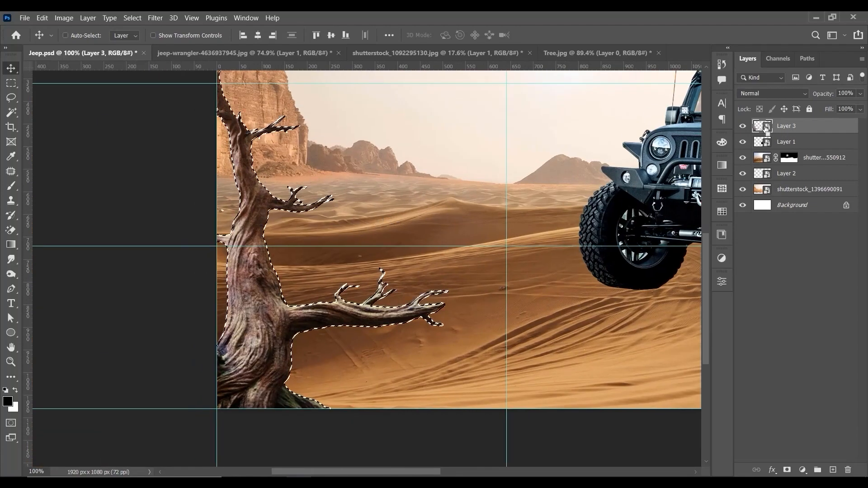
{"action": "left_click", "coordinate": [151, 19]}
{"action": "mouse_move", "coordinate": [133, 18]}
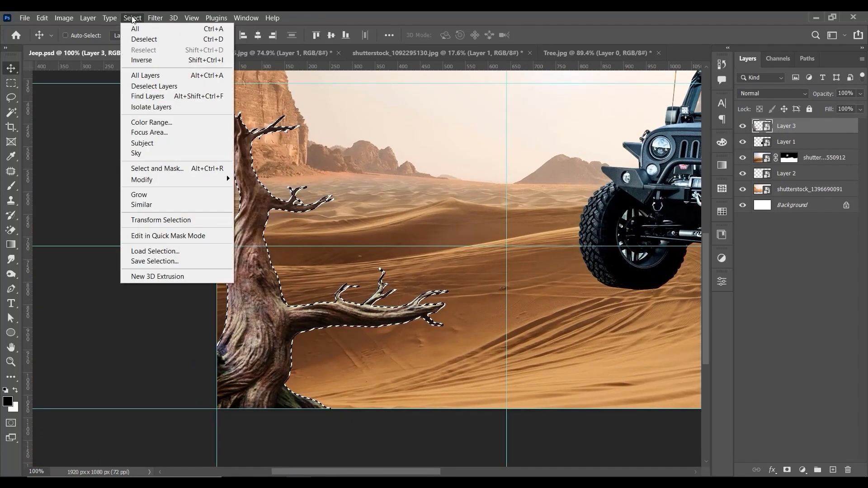
{"action": "mouse_move", "coordinate": [188, 181]}
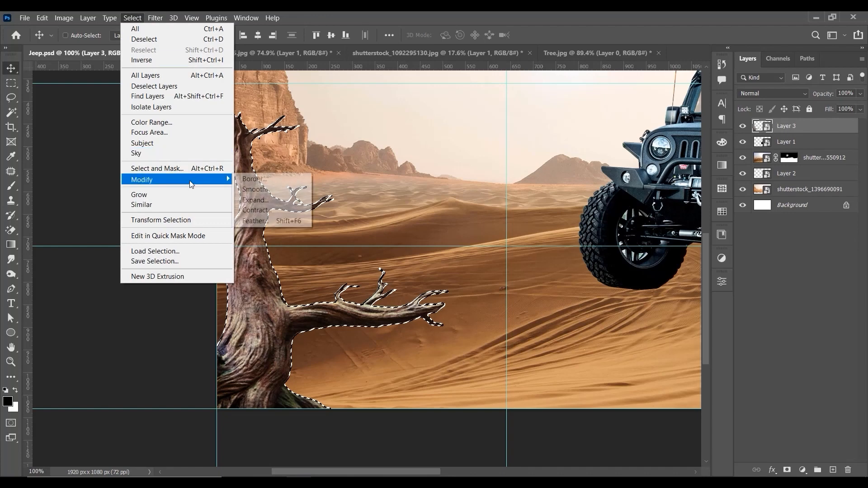
{"action": "left_click", "coordinate": [270, 211]}
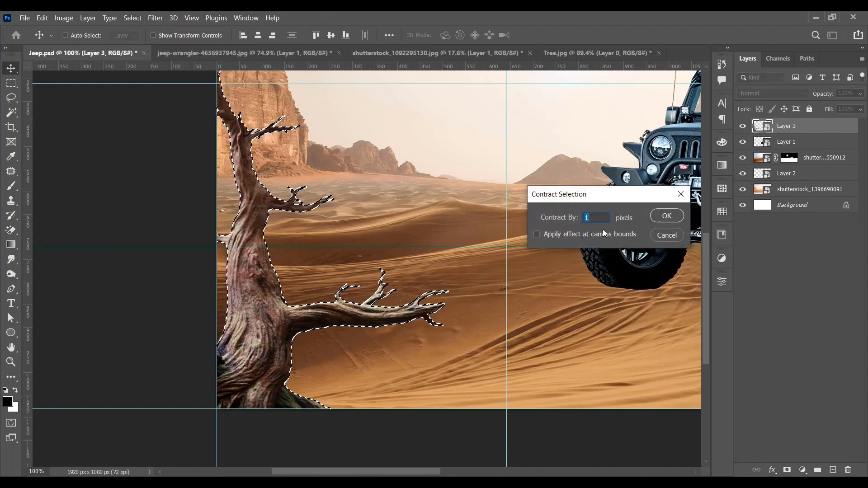
{"action": "key", "text": "Return"}
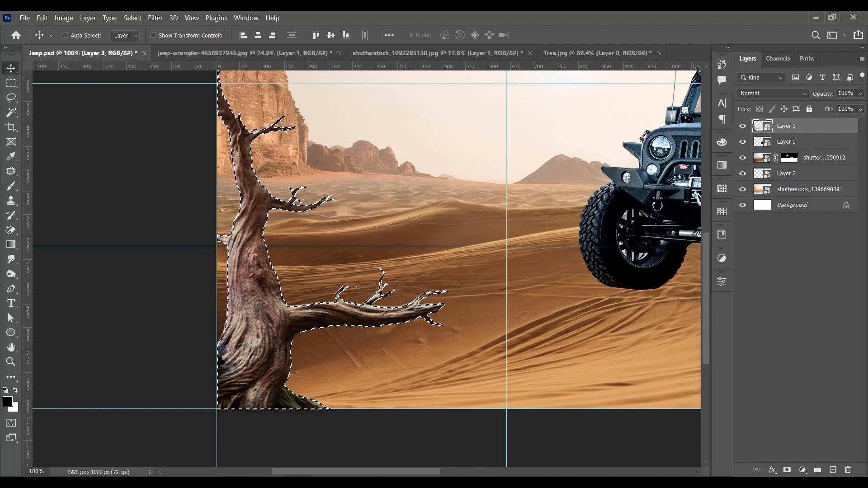
Step: Add a layer mask to the tree layer from the contracted selection
{"action": "left_click", "coordinate": [787, 471]}
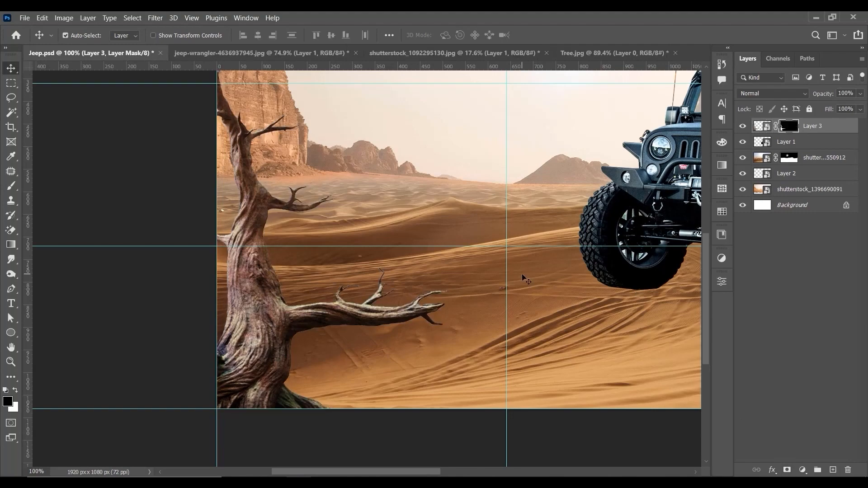
{"action": "key", "text": "ctrl+minus"}
{"action": "key", "text": "ctrl+plus"}
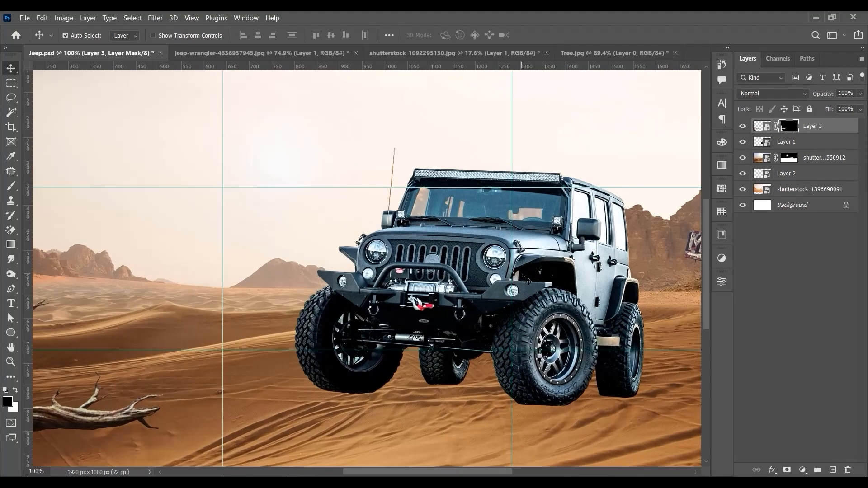
Step: Open the cactus photo shutterstock_142361623.jpg as a separate document
{"action": "key", "text": "ctrl+minus"}
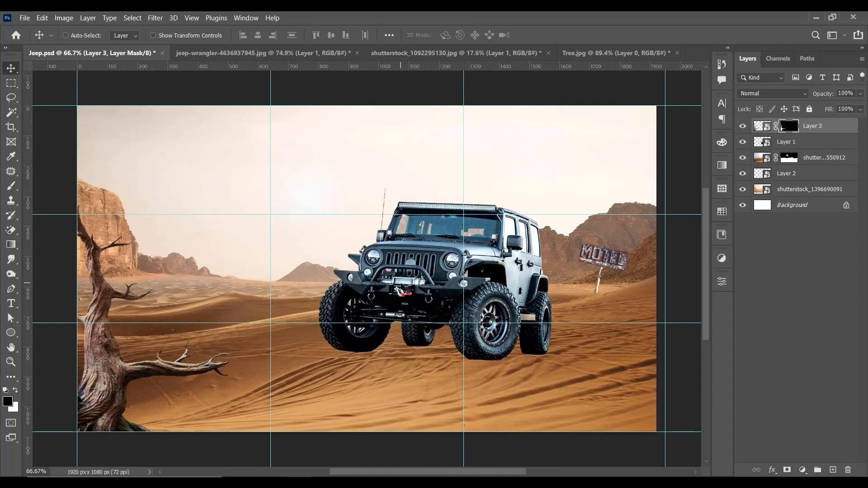
{"action": "key", "text": "ctrl+semicolon"}
{"action": "key", "text": "ctrl+semicolon"}
{"action": "left_click", "coordinate": [816, 17]}
{"action": "left_click", "coordinate": [229, 149]}
{"action": "left_click_drag", "start_coordinate": [199, 104], "coordinate": [433, 62]}
Step: Unlock the cactus photo's background layer and select both cacti with Select Subject
{"action": "key", "text": "ctrl+plus"}
{"action": "key", "text": "ctrl+plus"}
{"action": "key", "text": "ctrl+plus"}
{"action": "key", "text": "ctrl+plus"}
{"action": "left_click_drag", "start_coordinate": [471, 262], "coordinate": [384, 174]}
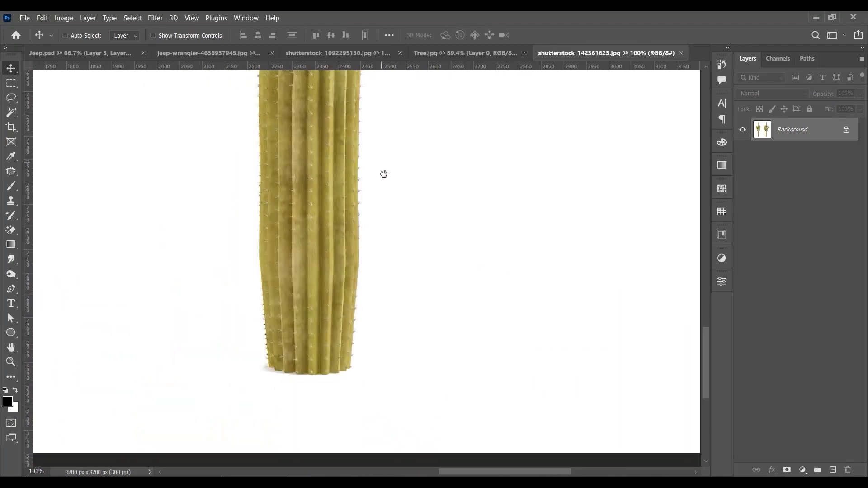
{"action": "key", "text": "ctrl+minus"}
{"action": "key", "text": "ctrl+minus"}
{"action": "key", "text": "ctrl+minus"}
{"action": "key", "text": "ctrl+minus"}
{"action": "left_click", "coordinate": [845, 129]}
{"action": "left_click", "coordinate": [721, 281]}
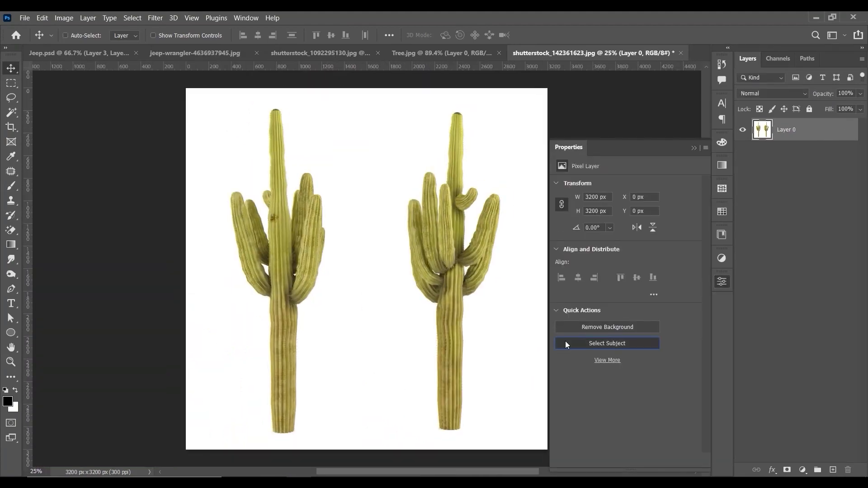
{"action": "left_click", "coordinate": [693, 147]}
Step: Subtract the upper part of the white gap between the right cactus's two tall front arms using a small Quick Selection brush
{"action": "key", "text": "ctrl+plus"}
{"action": "key", "text": "ctrl+plus"}
{"action": "key", "text": "ctrl+plus"}
{"action": "left_click_drag", "start_coordinate": [672, 161], "coordinate": [511, 170]}
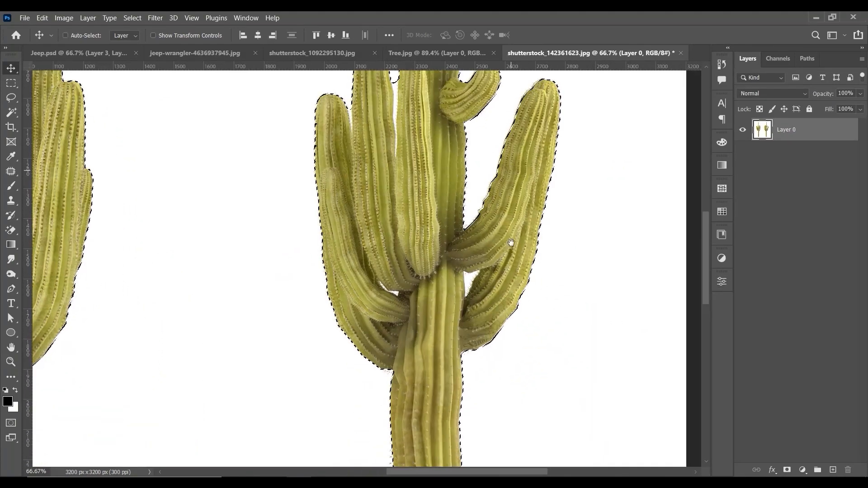
{"action": "left_click_drag", "start_coordinate": [510, 242], "coordinate": [510, 342]}
{"action": "scroll", "coordinate": [394, 264], "scroll_direction": "up", "scroll_amount": 5}
{"action": "key", "text": "shift+w"}
{"action": "key", "text": "shift+w"}
{"action": "key", "text": "bracketleft"}
{"action": "key", "text": "bracketleft"}
{"action": "key", "text": "bracketleft"}
{"action": "key", "text": "bracketleft"}
{"action": "key", "text": "bracketleft"}
{"action": "key", "text": "bracketleft"}
{"action": "key", "text": "bracketleft"}
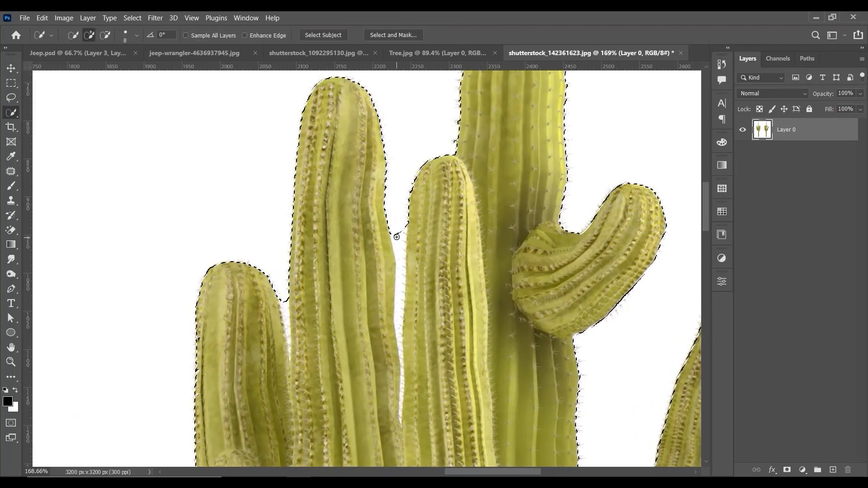
{"action": "left_click_drag", "start_coordinate": [399, 252], "coordinate": [400, 351]}
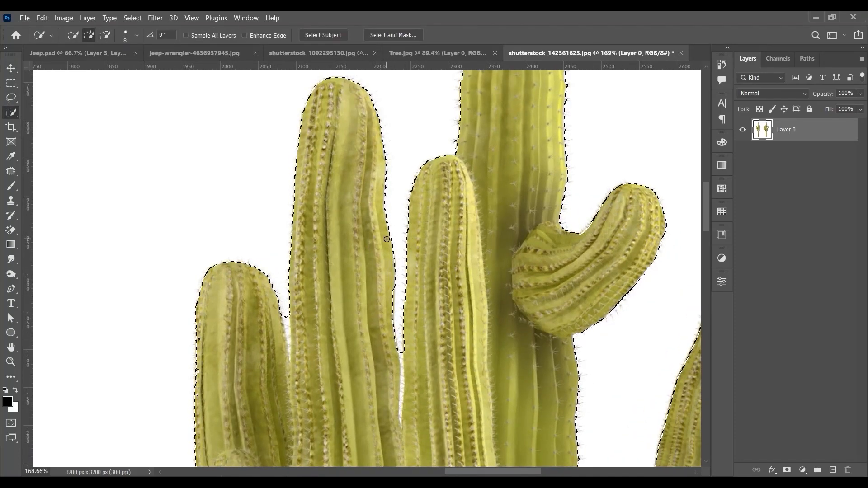
Step: Trace the enclosed white gap between the right cactus's trunk and its right arms with the Pen tool
{"action": "key", "text": "ctrl+minus"}
{"action": "key", "text": "ctrl+minus"}
{"action": "left_click_drag", "start_coordinate": [413, 443], "coordinate": [414, 196]}
{"action": "key", "text": "ctrl+0"}
{"action": "key", "text": "ctrl+plus"}
{"action": "key", "text": "ctrl+plus"}
{"action": "key", "text": "ctrl+plus"}
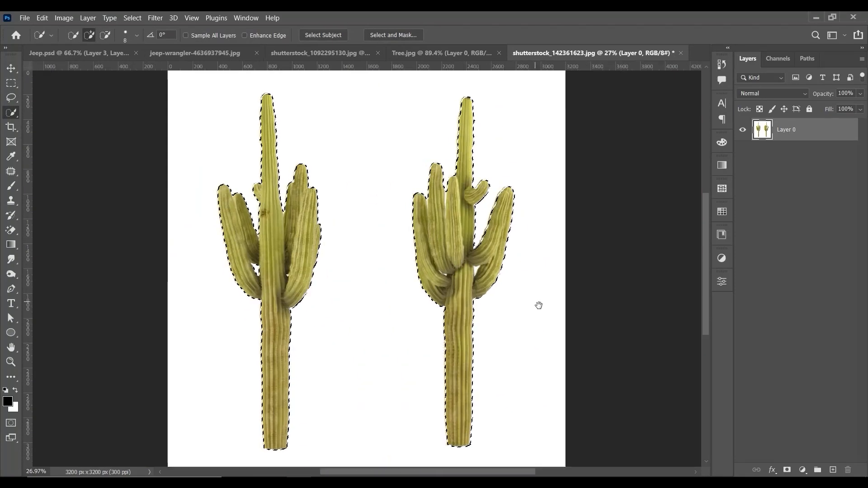
{"action": "left_click_drag", "start_coordinate": [671, 148], "coordinate": [467, 264]}
{"action": "key", "text": "ctrl+plus"}
{"action": "key", "text": "ctrl+plus"}
{"action": "left_click_drag", "start_coordinate": [551, 445], "coordinate": [462, 125]}
{"action": "key", "text": "ctrl+plus"}
{"action": "left_click", "coordinate": [12, 289]}
{"action": "left_click", "coordinate": [482, 324]}
{"action": "left_click_drag", "start_coordinate": [500, 305], "coordinate": [503, 294]}
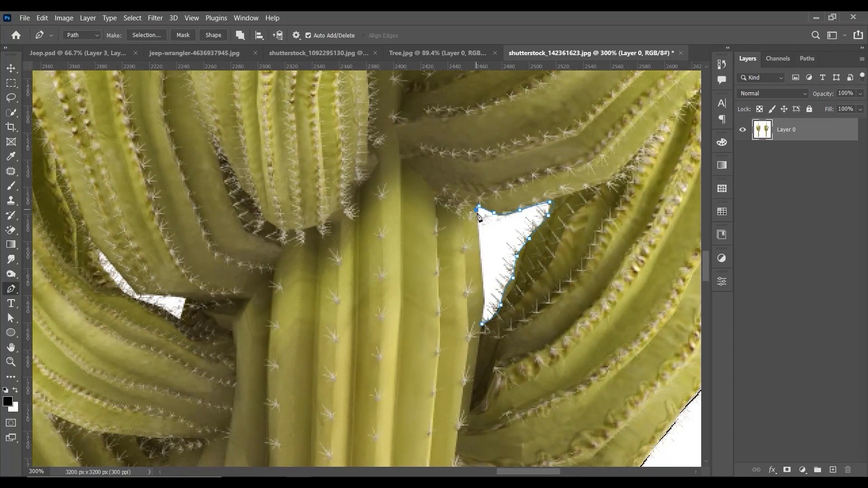
{"action": "left_click", "coordinate": [482, 324]}
Step: Subtract the area of the traced path from the cactus selection
{"action": "key", "text": "ctrl+shift+Return"}
{"action": "key", "text": "ctrl+minus"}
{"action": "key", "text": "ctrl+z"}
{"action": "key", "text": "ctrl+alt+Return"}
Step: Trace the small white gap between the right cactus's lower left arms with the Pen tool and subtract it from the selection
{"action": "key", "text": "ctrl+plus"}
{"action": "key", "text": "ctrl+plus"}
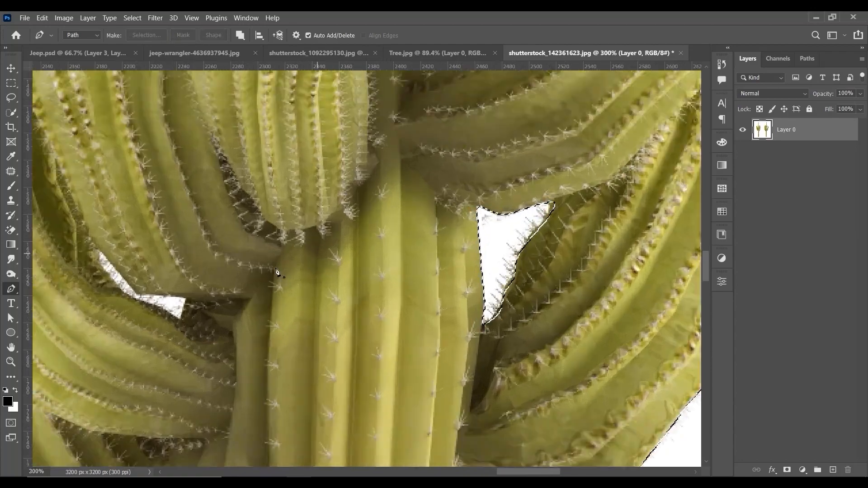
{"action": "left_click_drag", "start_coordinate": [265, 174], "coordinate": [442, 157]}
{"action": "left_click", "coordinate": [297, 319]}
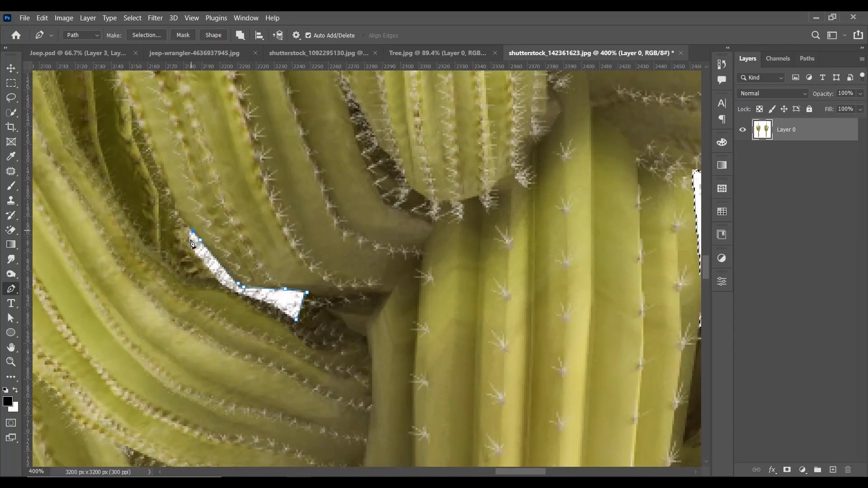
{"action": "left_click", "coordinate": [296, 319]}
{"action": "key", "text": "ctrl+alt+Return"}
Step: Trace the long narrow gap between the right cactus's two tall front arms with the Pen tool and remove it from the selection
{"action": "left_click_drag", "start_coordinate": [335, 97], "coordinate": [344, 434]}
{"action": "left_click_drag", "start_coordinate": [409, 100], "coordinate": [456, 434]}
{"action": "key", "text": "ctrl+minus"}
{"action": "left_click_drag", "start_coordinate": [467, 182], "coordinate": [445, 292]}
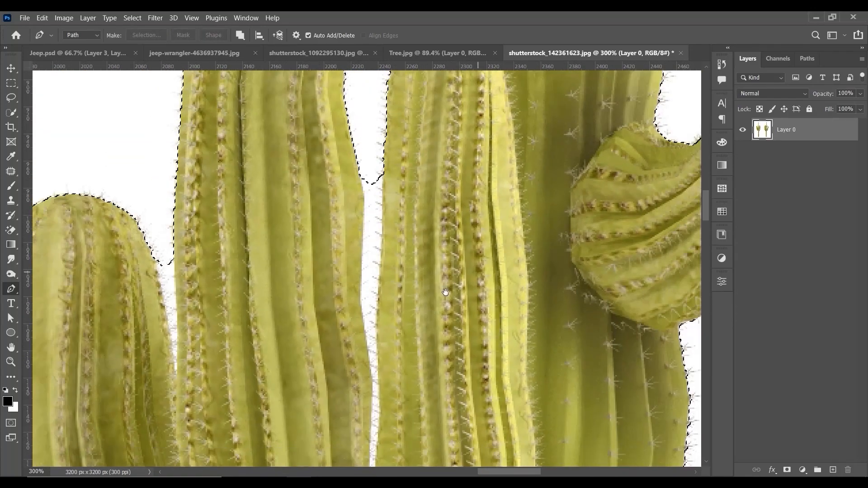
{"action": "key", "text": "ctrl+plus"}
{"action": "left_click_drag", "start_coordinate": [376, 193], "coordinate": [360, 113]}
{"action": "left_click", "coordinate": [371, 89]}
{"action": "left_click_drag", "start_coordinate": [365, 346], "coordinate": [366, 361]}
{"action": "left_click_drag", "start_coordinate": [371, 433], "coordinate": [392, 274]}
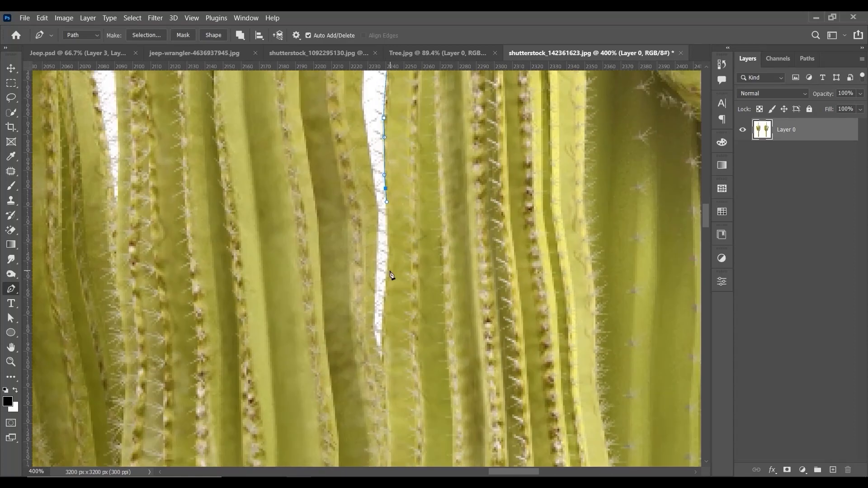
{"action": "left_click_drag", "start_coordinate": [371, 323], "coordinate": [374, 302]}
{"action": "left_click_drag", "start_coordinate": [376, 248], "coordinate": [375, 229]}
{"action": "left_click_drag", "start_coordinate": [374, 228], "coordinate": [380, 334]}
{"action": "left_click_drag", "start_coordinate": [367, 198], "coordinate": [368, 164]}
{"action": "left_click_drag", "start_coordinate": [368, 164], "coordinate": [370, 353]}
{"action": "left_click_drag", "start_coordinate": [363, 210], "coordinate": [363, 157]}
{"action": "left_click", "coordinate": [390, 176]}
{"action": "key", "text": "ctrl+shift+Return"}
Step: Trace the white wedge between the right cactus's leftmost arm and the neighbouring arm, and subtract it from the selection
{"action": "left_click", "coordinate": [178, 380]}
{"action": "left_click_drag", "start_coordinate": [178, 380], "coordinate": [296, 190]}
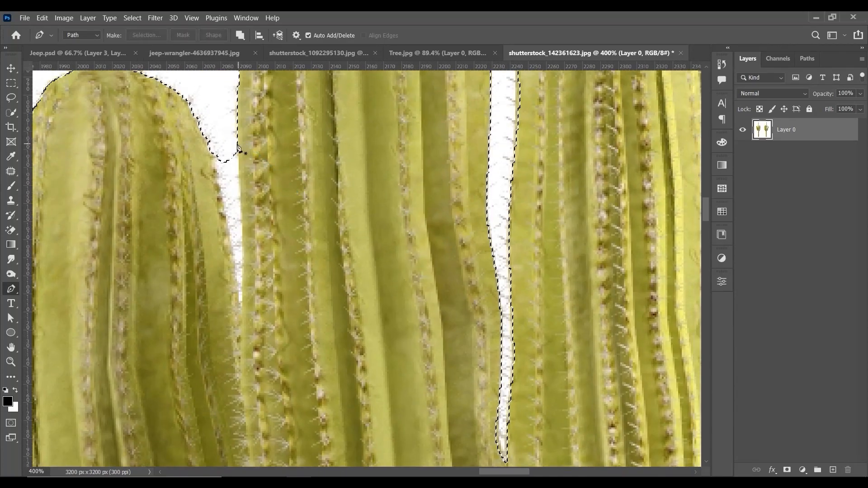
{"action": "left_click", "coordinate": [236, 143]}
{"action": "left_click_drag", "start_coordinate": [240, 223], "coordinate": [243, 281]}
{"action": "left_click_drag", "start_coordinate": [214, 167], "coordinate": [209, 149]}
{"action": "left_click", "coordinate": [223, 134]}
{"action": "left_click", "coordinate": [236, 144]}
{"action": "key", "text": "ctrl+alt+Return"}
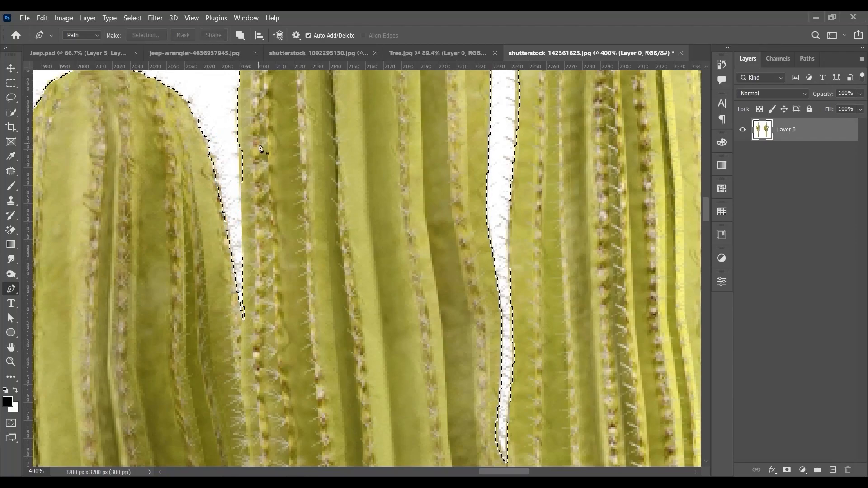
Step: Copy the selected cacti to a new layer with Layer Via Copy
{"action": "key", "text": "ctrl+0"}
{"action": "key", "text": "ctrl+plus"}
{"action": "left_click_drag", "start_coordinate": [528, 130], "coordinate": [450, 211]}
{"action": "key", "text": "m"}
{"action": "scroll", "coordinate": [469, 168], "scroll_direction": "down", "scroll_amount": 2}
{"action": "scroll", "coordinate": [321, 259], "scroll_direction": "up", "scroll_amount": 10}
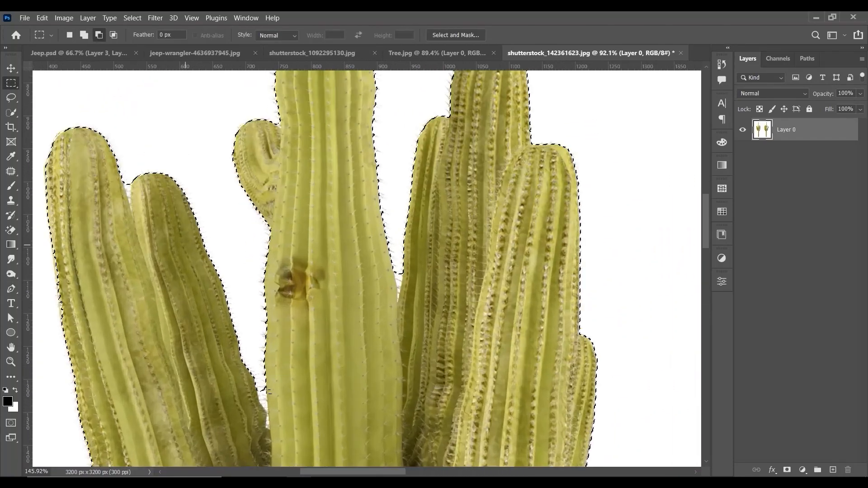
{"action": "key", "text": "ctrl+0"}
{"action": "key", "text": "ctrl+minus"}
{"action": "right_click", "coordinate": [448, 227]}
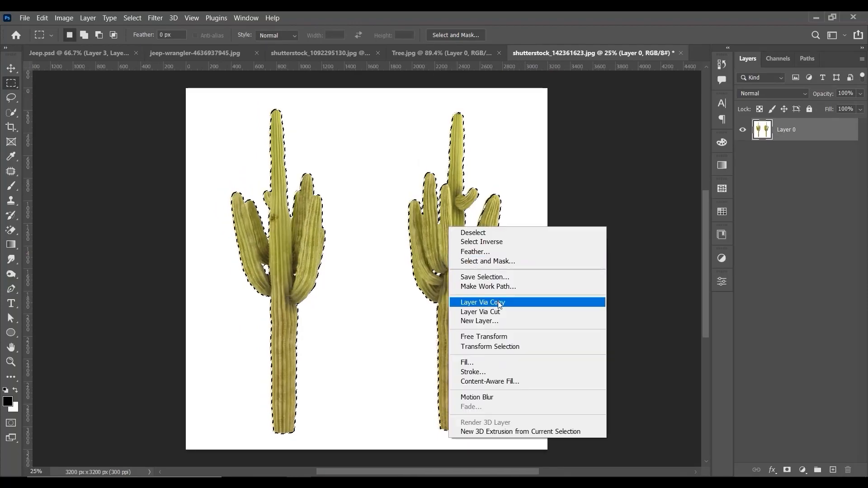
{"action": "left_click", "coordinate": [498, 302]}
Step: Hide the original photo layer and add a black-filled layer beneath the cut-out cacti
{"action": "left_click", "coordinate": [742, 153]}
{"action": "left_click", "coordinate": [833, 470], "text": "ctrl"}
{"action": "key", "text": "alt+BackSpace"}
{"action": "key", "text": "ctrl+plus"}
{"action": "key", "text": "ctrl+plus"}
{"action": "left_click_drag", "start_coordinate": [563, 423], "coordinate": [739, 351]}
{"action": "key", "text": "v"}
{"action": "left_click_drag", "start_coordinate": [515, 190], "coordinate": [542, 277]}
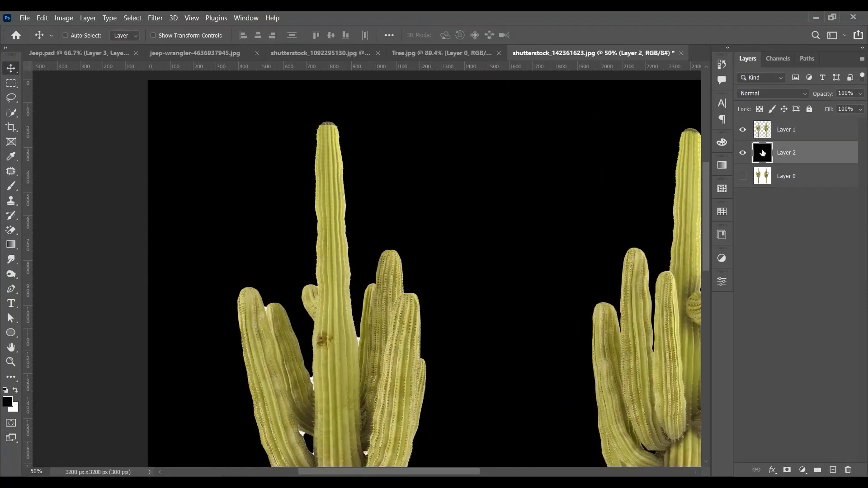
Step: Examine the edges of both cut-out cacti against the black layer for leftover white areas
{"action": "key", "text": "ctrl+plus"}
{"action": "key", "text": "ctrl+plus"}
{"action": "left_click_drag", "start_coordinate": [538, 343], "coordinate": [527, 196]}
{"action": "left_click_drag", "start_coordinate": [655, 253], "coordinate": [59, 253]}
{"action": "left_click_drag", "start_coordinate": [520, 104], "coordinate": [475, 431]}
{"action": "left_click_drag", "start_coordinate": [59, 235], "coordinate": [692, 235]}
{"action": "left_click_drag", "start_coordinate": [427, 456], "coordinate": [427, 86]}
Step: On the cut-out layer, trace the small white patch just right of the left cactus's trunk with the Pen tool and delete it
{"action": "key", "text": "ctrl+plus"}
{"action": "key", "text": "ctrl+plus"}
{"action": "left_click_drag", "start_coordinate": [289, 384], "coordinate": [332, 351]}
{"action": "left_click", "coordinate": [786, 130]}
{"action": "left_click", "coordinate": [11, 289]}
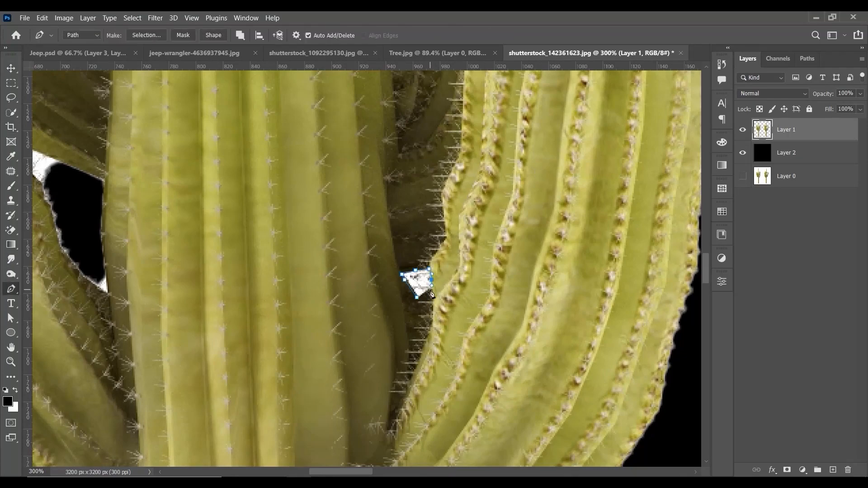
{"action": "key", "text": "ctrl+Return"}
{"action": "key", "text": "Delete"}
{"action": "key", "text": "ctrl+d"}
Step: Trace around the gap between the left cactus's trunk and its left arms and delete the white remnants inside
{"action": "left_click_drag", "start_coordinate": [107, 296], "coordinate": [398, 373]}
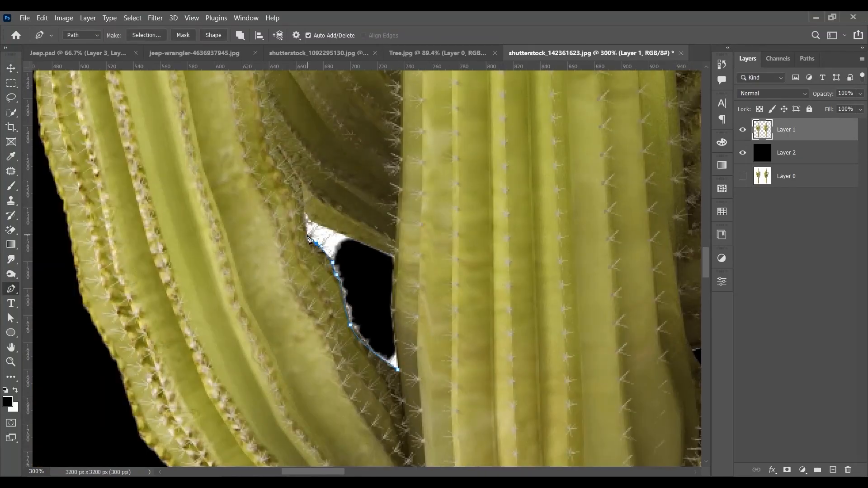
{"action": "left_click", "coordinate": [398, 370]}
{"action": "key", "text": "ctrl+Return"}
{"action": "key", "text": "Delete"}
{"action": "key", "text": "ctrl+d"}
{"action": "key", "text": "ctrl+minus"}
{"action": "key", "text": "ctrl+minus"}
{"action": "key", "text": "ctrl+minus"}
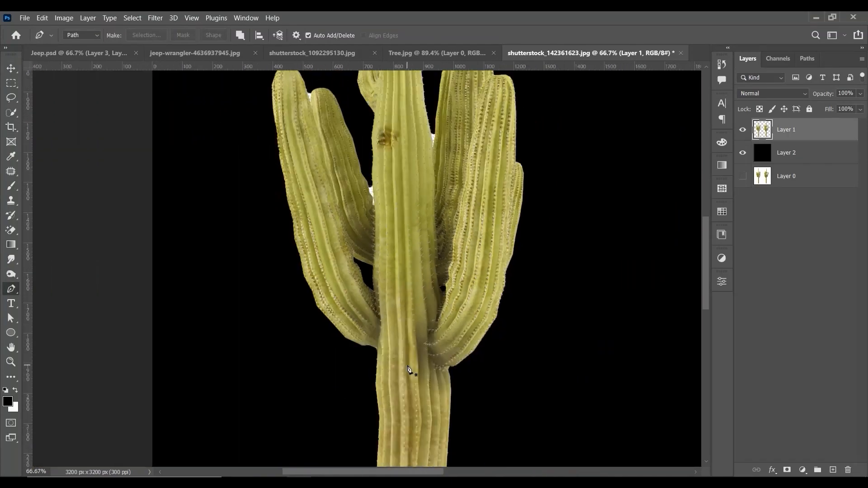
Step: Trace the white sliver where the inner left arm meets the left cactus's trunk and delete it
{"action": "left_click_drag", "start_coordinate": [474, 210], "coordinate": [484, 271]}
{"action": "key", "text": "ctrl+plus"}
{"action": "key", "text": "ctrl+plus"}
{"action": "key", "text": "ctrl+plus"}
{"action": "left_click", "coordinate": [435, 162]}
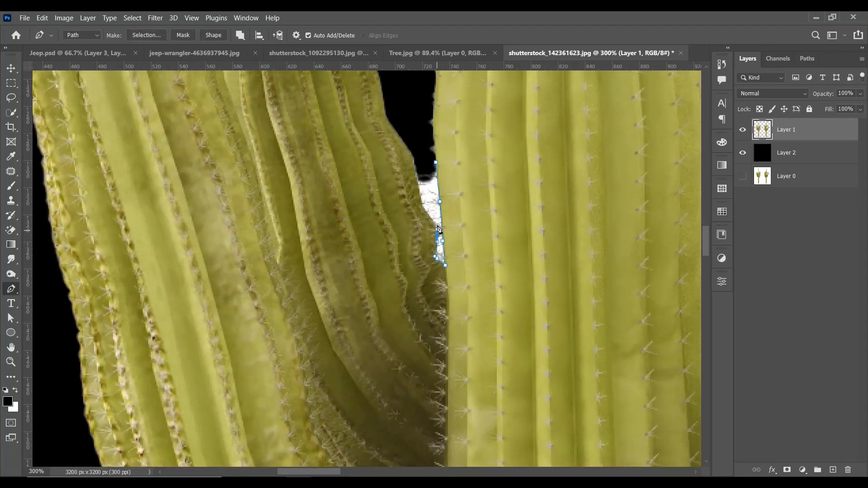
{"action": "left_click", "coordinate": [436, 162]}
{"action": "key", "text": "ctrl+Return"}
{"action": "key", "text": "Delete"}
{"action": "key", "text": "ctrl+d"}
Step: Trace the white notch between the tips of the left cactus's two left arms and delete it
{"action": "left_click_drag", "start_coordinate": [460, 164], "coordinate": [506, 335]}
{"action": "key", "text": "ctrl+plus"}
{"action": "left_click", "coordinate": [393, 248]}
{"action": "left_click_drag", "start_coordinate": [392, 277], "coordinate": [392, 296]}
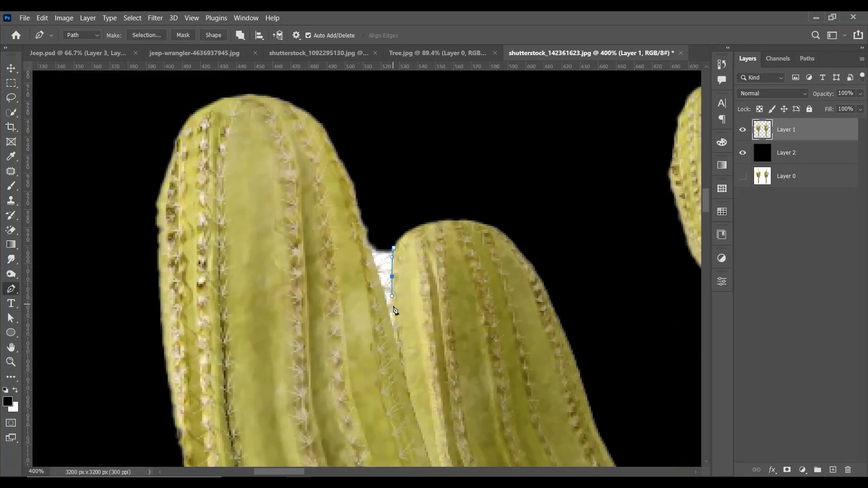
{"action": "left_click", "coordinate": [375, 215]}
{"action": "left_click", "coordinate": [393, 248]}
{"action": "key", "text": "ctrl+Return"}
{"action": "key", "text": "Delete"}
{"action": "key", "text": "ctrl+d"}
Step: Trace the white wedge between the left cactus's trunk and its right arms, delete it and deselect
{"action": "key", "text": "ctrl+minus"}
{"action": "key", "text": "ctrl+minus"}
{"action": "key", "text": "ctrl+minus"}
{"action": "left_click_drag", "start_coordinate": [415, 225], "coordinate": [323, 155]}
{"action": "key", "text": "ctrl+plus"}
{"action": "key", "text": "ctrl+plus"}
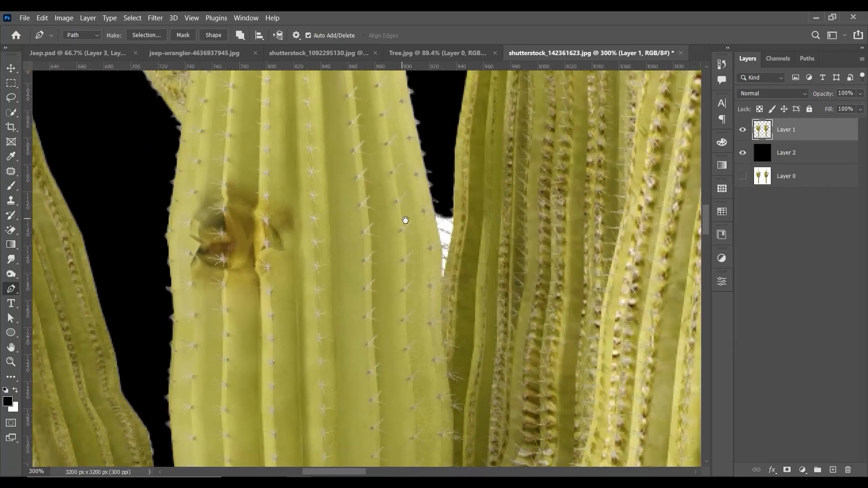
{"action": "left_click", "coordinate": [456, 234]}
{"action": "key", "text": "ctrl+Return"}
{"action": "key", "text": "Delete"}
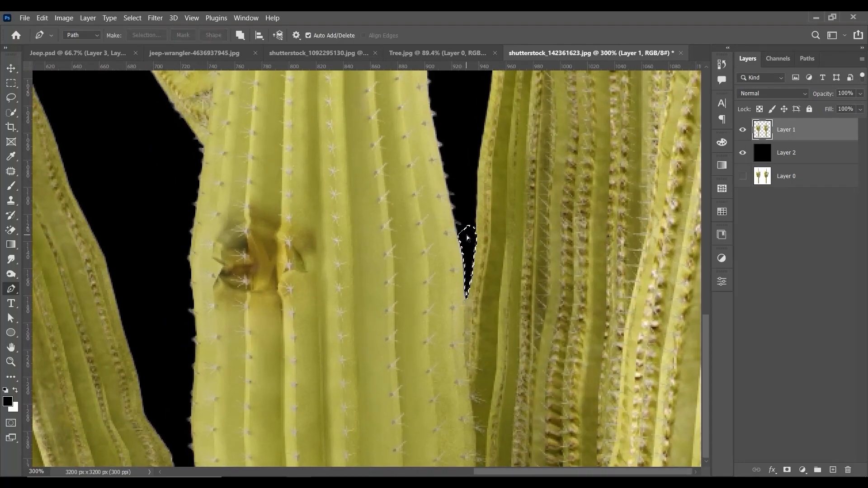
{"action": "key", "text": "ctrl+d"}
Step: Select the left cactus with a rectangular marquee and move it to its own layer with Layer Via Cut
{"action": "key", "text": "ctrl+0"}
{"action": "key", "text": "m"}
{"action": "left_click_drag", "start_coordinate": [208, 86], "coordinate": [360, 466]}
{"action": "right_click", "coordinate": [291, 227]}
{"action": "left_click", "coordinate": [346, 312]}
Step: Convert both cactus layers to smart objects
{"action": "right_click", "coordinate": [809, 129]}
{"action": "left_click", "coordinate": [760, 172]}
{"action": "right_click", "coordinate": [798, 153]}
{"action": "left_click", "coordinate": [753, 172]}
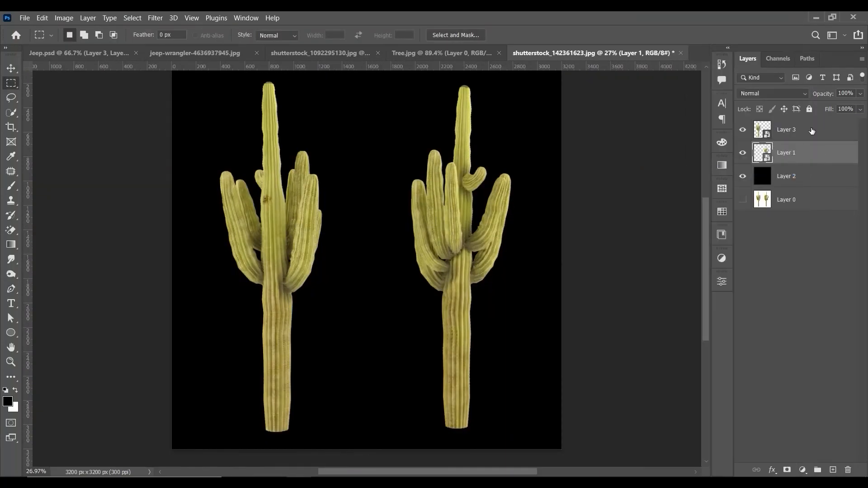
Step: Select both cactus layers and copy them into the Jeep.psd document
{"action": "left_click", "coordinate": [811, 129], "text": "shift"}
{"action": "key", "text": "v"}
{"action": "left_click_drag", "start_coordinate": [468, 211], "coordinate": [602, 232]}
{"action": "key", "text": "ctrl+minus"}
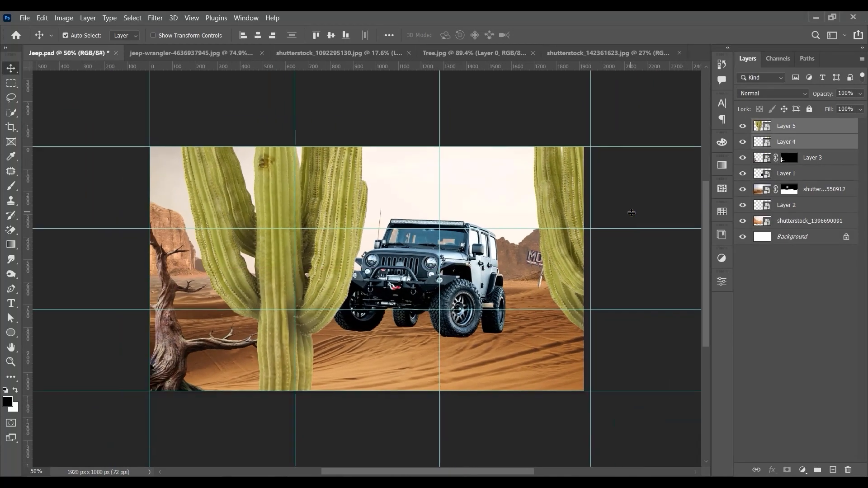
Step: Scale both cacti together down to about 27% and move them into the lower-right area of the scene
{"action": "key", "text": "ctrl+t"}
{"action": "left_click_drag", "start_coordinate": [578, 183], "coordinate": [482, 352]}
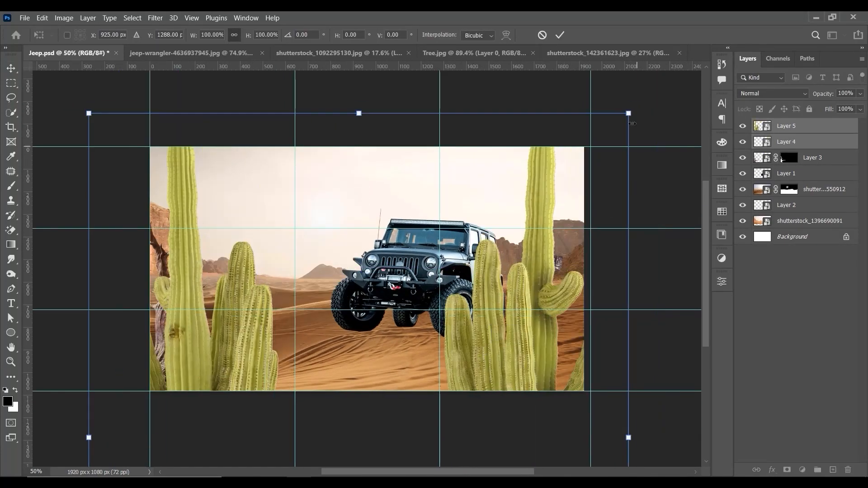
{"action": "left_click_drag", "start_coordinate": [628, 113], "coordinate": [265, 384]}
{"action": "left_click", "coordinate": [270, 472]}
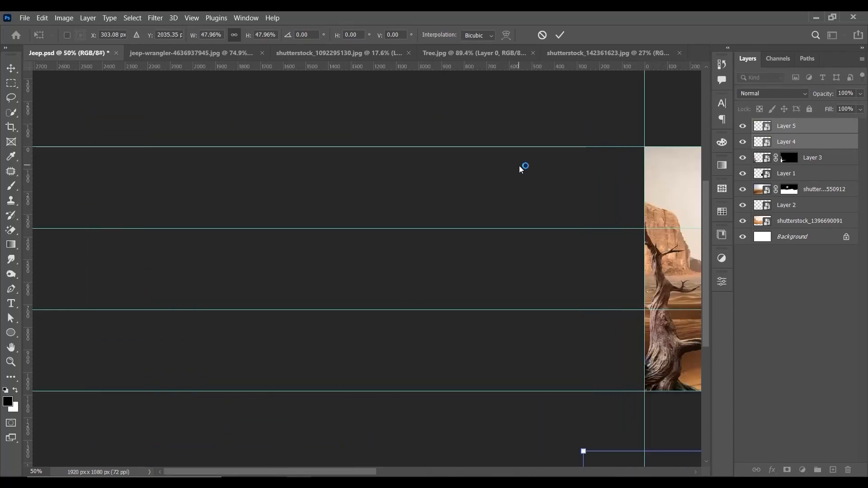
{"action": "left_click_drag", "start_coordinate": [597, 298], "coordinate": [224, 221]}
{"action": "left_click_drag", "start_coordinate": [224, 379], "coordinate": [451, 272]}
{"action": "left_click_drag", "start_coordinate": [531, 206], "coordinate": [412, 343]}
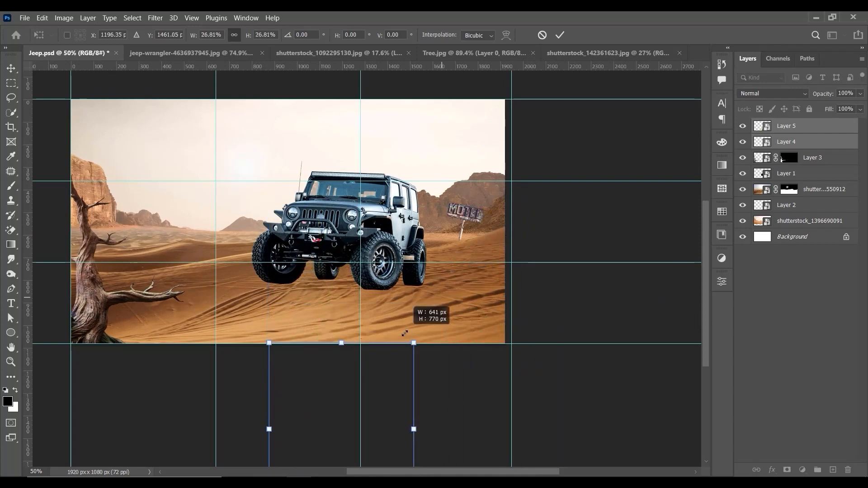
{"action": "left_click_drag", "start_coordinate": [369, 387], "coordinate": [455, 257]}
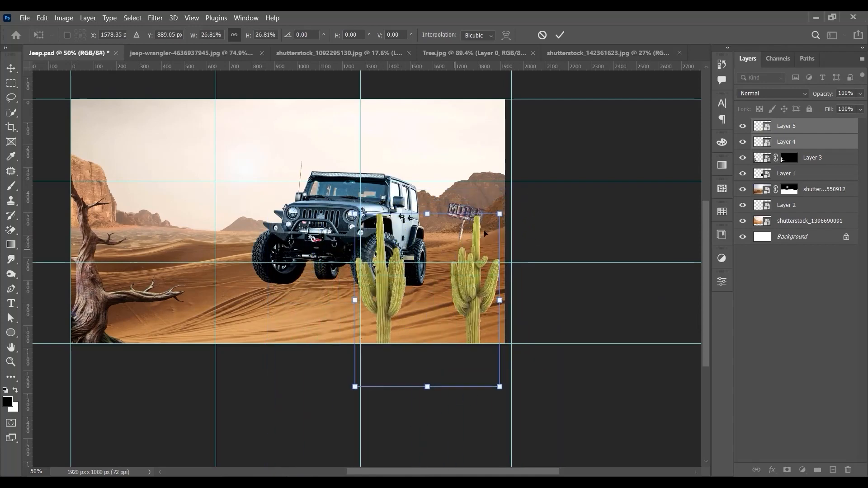
Step: Shrink the two cacti a bit more and shift them right, with one standing below the motel sign, then apply the transform
{"action": "left_click_drag", "start_coordinate": [500, 214], "coordinate": [480, 240]}
{"action": "key", "text": "ctrl+z"}
{"action": "mouse_move", "coordinate": [469, 287]}
{"action": "left_mouse_down"}
{"action": "mouse_move", "coordinate": [472, 315]}
{"action": "mouse_move", "coordinate": [468, 294]}
{"action": "left_mouse_up"}
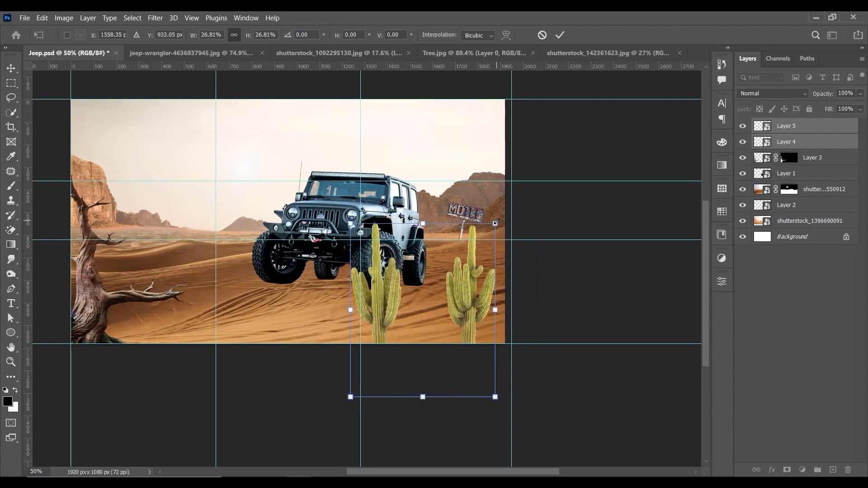
{"action": "left_click_drag", "start_coordinate": [495, 223], "coordinate": [465, 248]}
{"action": "left_click_drag", "start_coordinate": [430, 283], "coordinate": [523, 272]}
{"action": "key", "text": "Return"}
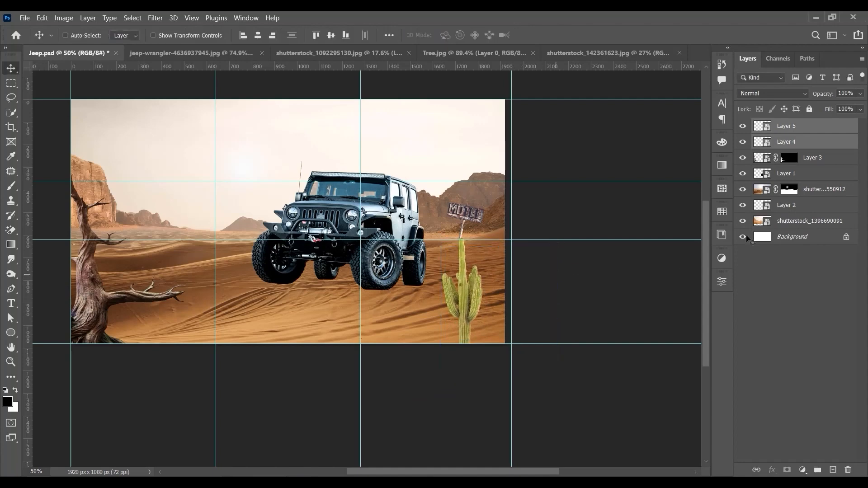
Step: Duplicate the Layer 4 cactus and place a smaller-looking, lower-set cactus on each side of the tall cactus in the lower-right corner
{"action": "left_click", "coordinate": [793, 142]}
{"action": "left_click_drag", "start_coordinate": [515, 311], "coordinate": [443, 322]}
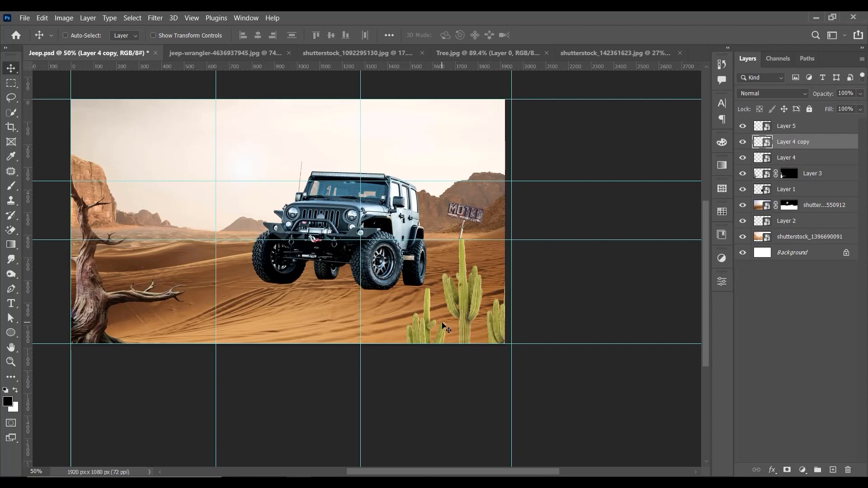
{"action": "right_click", "coordinate": [459, 293]}
{"action": "left_click", "coordinate": [463, 295]}
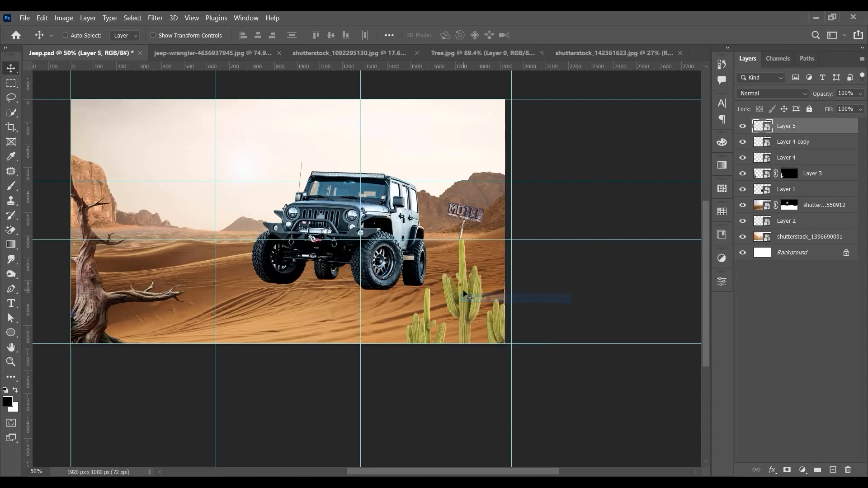
{"action": "right_click", "coordinate": [427, 335]}
{"action": "left_click", "coordinate": [455, 338]}
{"action": "left_click_drag", "start_coordinate": [424, 342], "coordinate": [427, 337]}
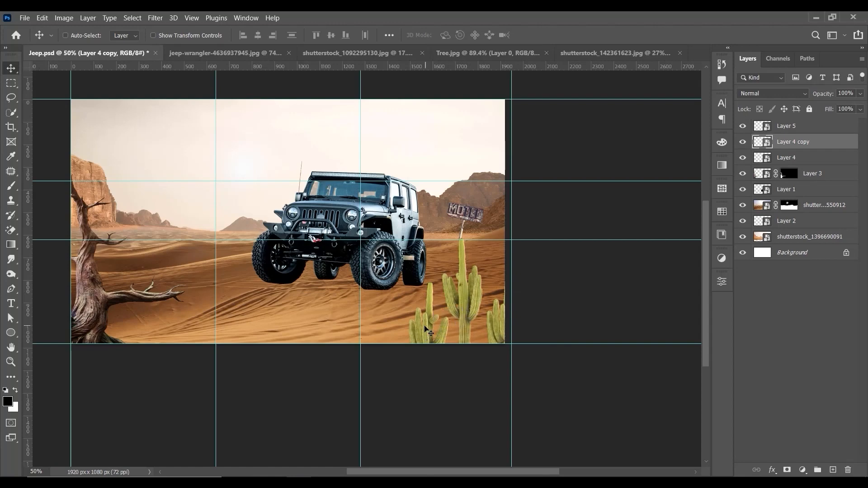
{"action": "right_click", "coordinate": [424, 326]}
{"action": "left_click", "coordinate": [432, 329]}
{"action": "mouse_move", "coordinate": [433, 326]}
{"action": "left_mouse_down"}
{"action": "mouse_move", "coordinate": [435, 335]}
{"action": "mouse_move", "coordinate": [443, 324]}
{"action": "left_mouse_up"}
Step: Select all three cactus layers and scale them together to about 94%
{"action": "right_click", "coordinate": [464, 303], "text": "shift"}
{"action": "left_click", "coordinate": [470, 308], "text": "shift"}
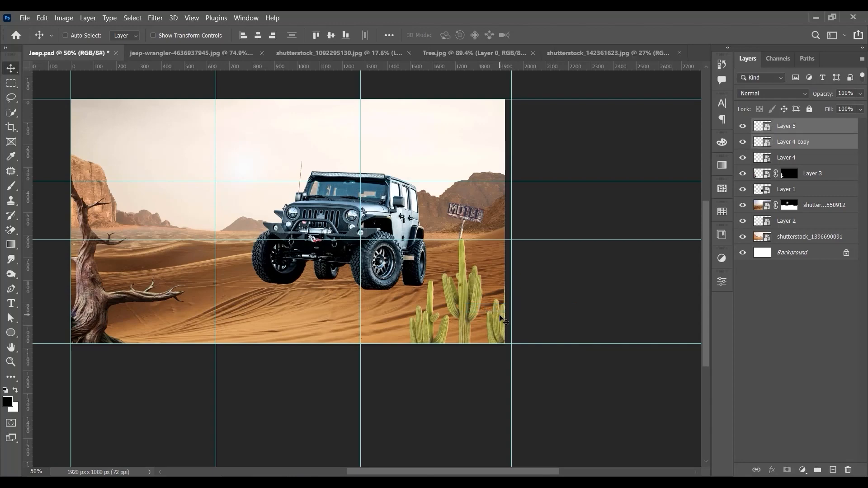
{"action": "right_click", "coordinate": [500, 316], "text": "shift"}
{"action": "left_click", "coordinate": [505, 320], "text": "shift"}
{"action": "key", "text": "ctrl+t"}
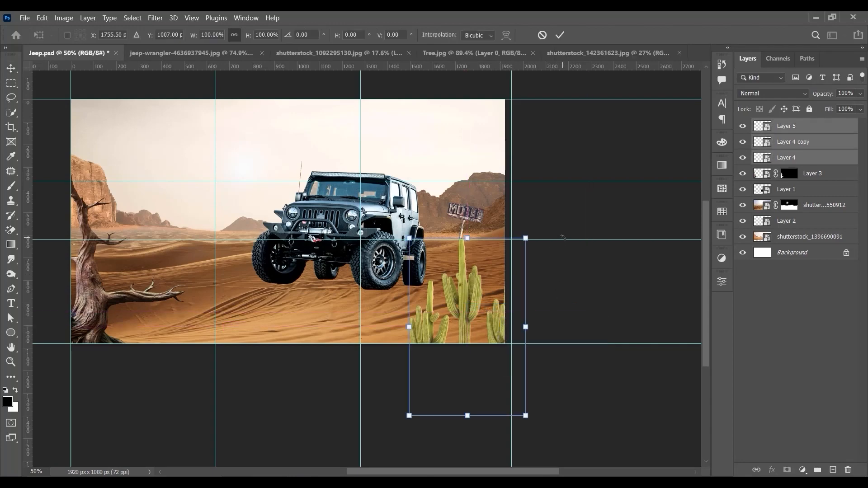
{"action": "left_click_drag", "start_coordinate": [528, 237], "coordinate": [487, 263]}
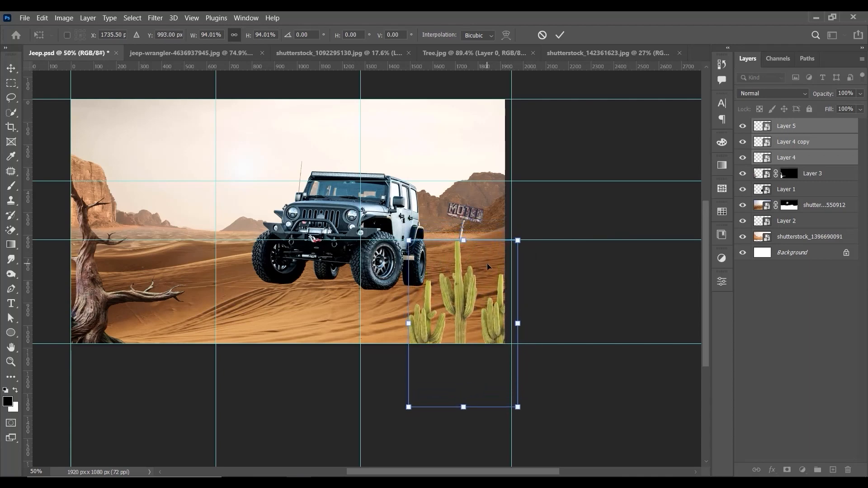
{"action": "key", "text": "Return"}
Step: Rotate the jeep about 4° clockwise and shift it slightly down and left
{"action": "key", "text": "ctrl+plus"}
{"action": "right_click", "coordinate": [499, 263]}
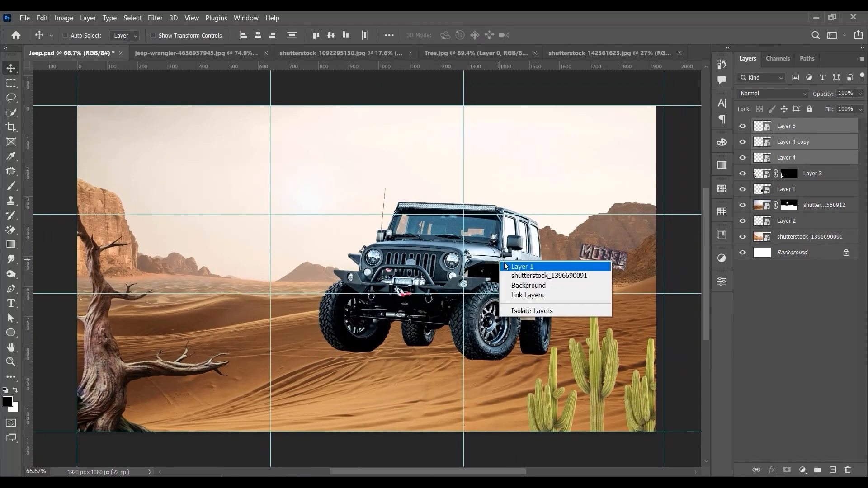
{"action": "left_click", "coordinate": [511, 266]}
{"action": "mouse_move", "coordinate": [513, 271]}
{"action": "left_mouse_down"}
{"action": "mouse_move", "coordinate": [504, 274]}
{"action": "mouse_move", "coordinate": [510, 269]}
{"action": "left_mouse_up"}
{"action": "key", "text": "ctrl+t"}
{"action": "left_click_drag", "start_coordinate": [587, 188], "coordinate": [596, 184]}
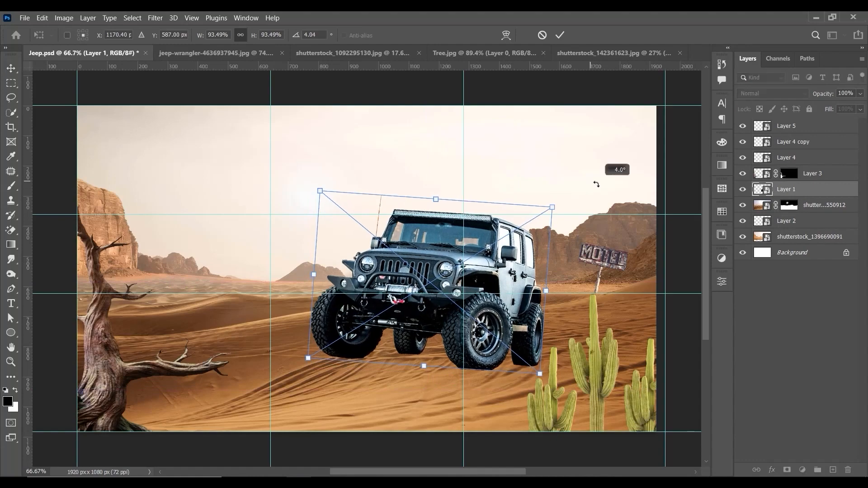
{"action": "left_click_drag", "start_coordinate": [526, 246], "coordinate": [524, 248]}
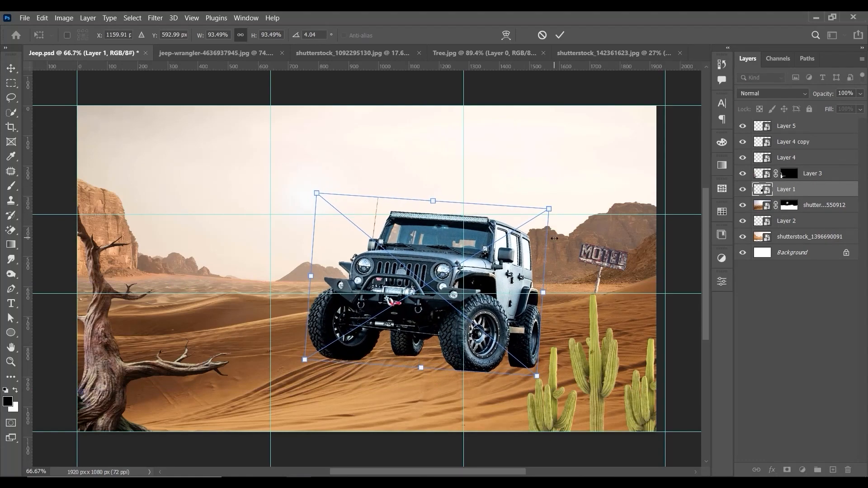
{"action": "key", "text": "Return"}
Step: Raise the tilted jeep slightly on the dune
{"action": "key", "text": "ctrl+plus"}
{"action": "key", "text": "ctrl+minus"}
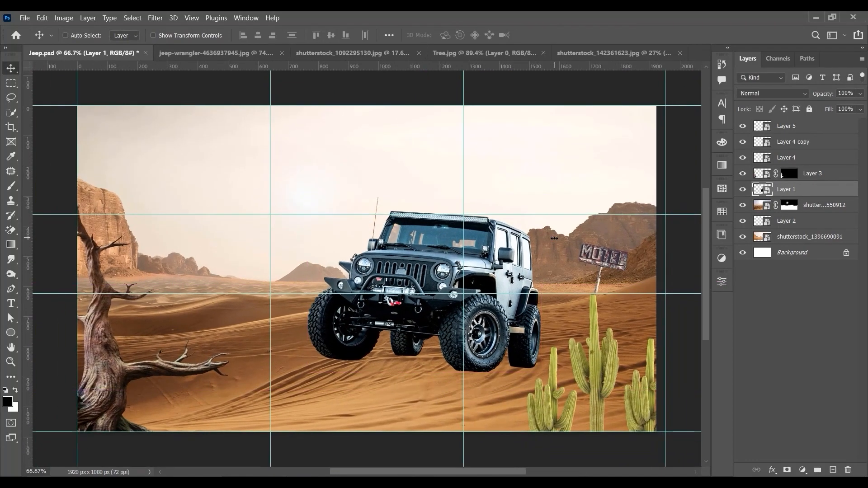
{"action": "left_click_drag", "start_coordinate": [531, 273], "coordinate": [510, 251]}
{"action": "left_click_drag", "start_coordinate": [510, 250], "coordinate": [511, 250]}
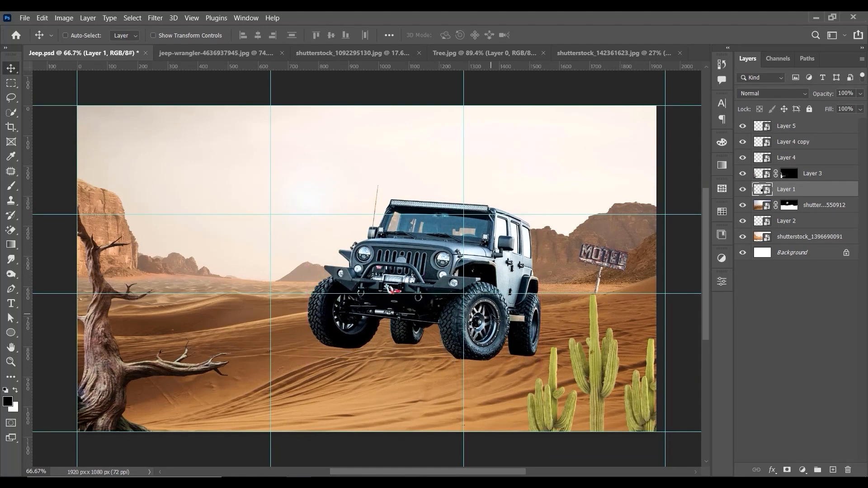
Step: Move the motel sign a little to the left, closer to the jeep
{"action": "right_click", "coordinate": [602, 261]}
{"action": "left_click", "coordinate": [619, 266]}
{"action": "mouse_move", "coordinate": [608, 267]}
{"action": "left_mouse_down"}
{"action": "mouse_move", "coordinate": [625, 266]}
{"action": "mouse_move", "coordinate": [589, 267]}
{"action": "mouse_move", "coordinate": [618, 266]}
{"action": "mouse_move", "coordinate": [592, 264]}
{"action": "mouse_move", "coordinate": [603, 263]}
{"action": "left_mouse_up"}
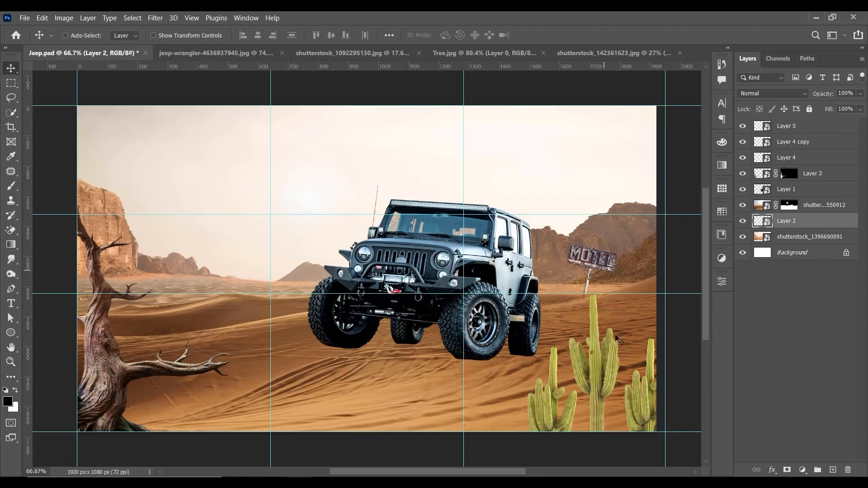
Step: Lower the middle cactus so its tip sits below the base of the motel sign
{"action": "right_click", "coordinate": [605, 352]}
{"action": "left_click", "coordinate": [619, 352]}
{"action": "left_click_drag", "start_coordinate": [599, 357], "coordinate": [602, 372]}
Step: Nudge the motel sign slightly to the right and hide the guides
{"action": "right_click", "coordinate": [605, 283]}
{"action": "left_click", "coordinate": [610, 258]}
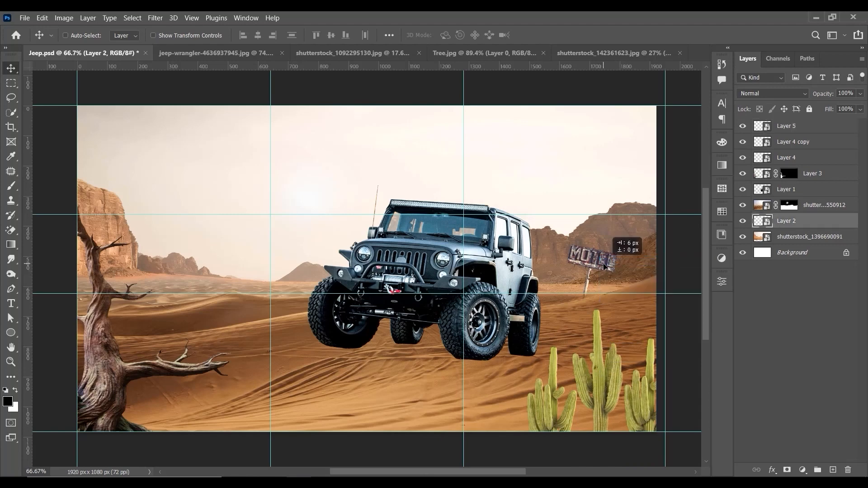
{"action": "left_click_drag", "start_coordinate": [610, 258], "coordinate": [613, 256]}
{"action": "key", "text": "ctrl+0"}
{"action": "key", "text": "ctrl+minus"}
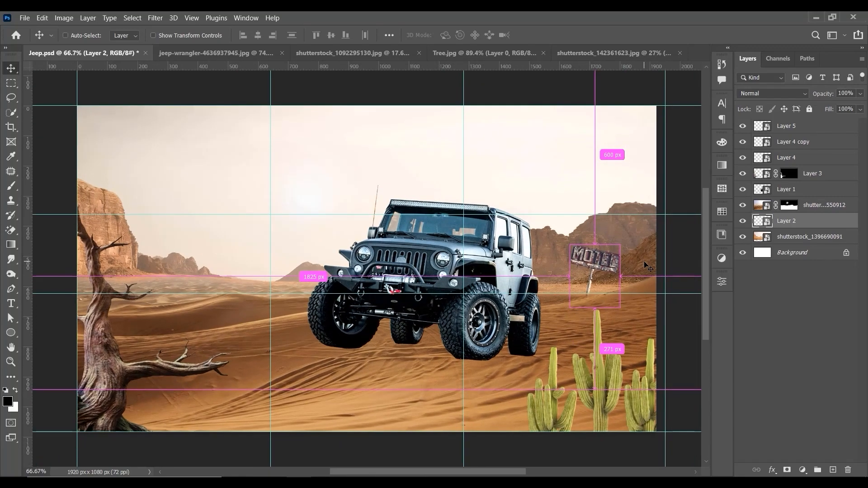
{"action": "key", "text": "ctrl+h"}
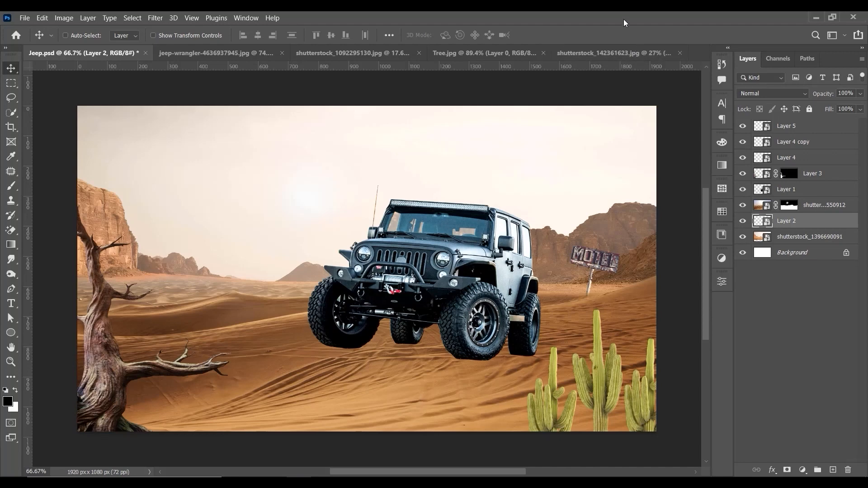
Step: Try a small further rotation of the jeep with Free Transform
{"action": "right_click", "coordinate": [495, 239]}
{"action": "left_click", "coordinate": [509, 243]}
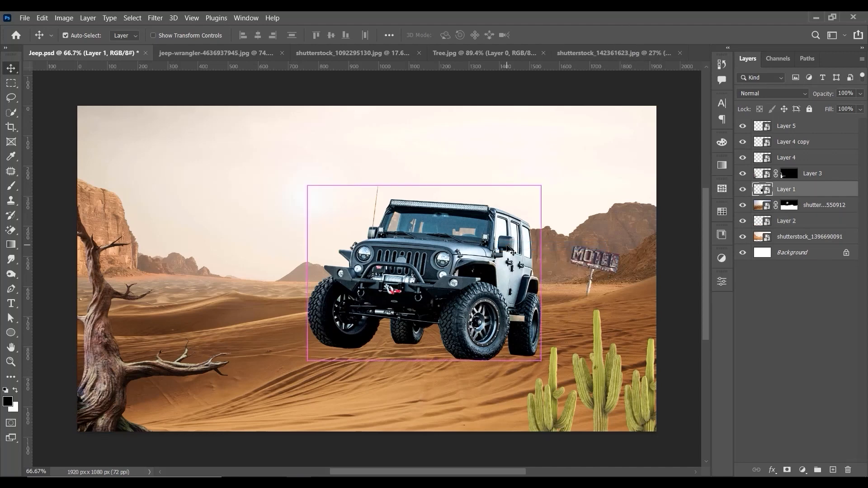
{"action": "key", "text": "ctrl+t"}
{"action": "left_click_drag", "start_coordinate": [569, 231], "coordinate": [573, 246]}
{"action": "left_click", "coordinate": [559, 35]}
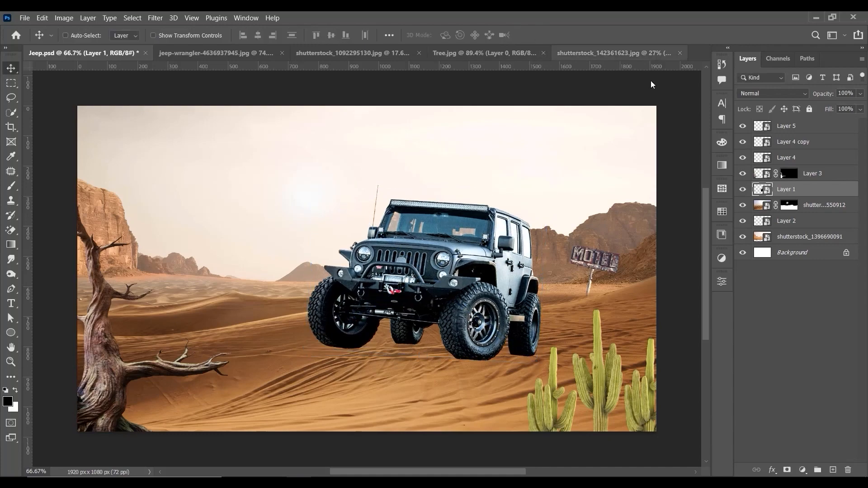
Step: Open the palm tree photo shutterstock_197578937.jpg from the Jeep project's folder 1 as a new document
{"action": "left_click", "coordinate": [815, 17]}
{"action": "left_click", "coordinate": [265, 92]}
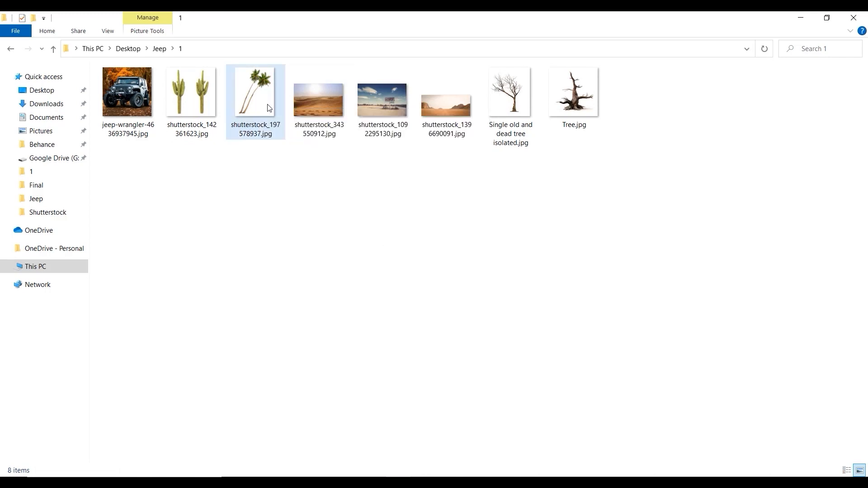
{"action": "left_click_drag", "start_coordinate": [263, 104], "coordinate": [525, 53]}
{"action": "key", "text": "ctrl+0"}
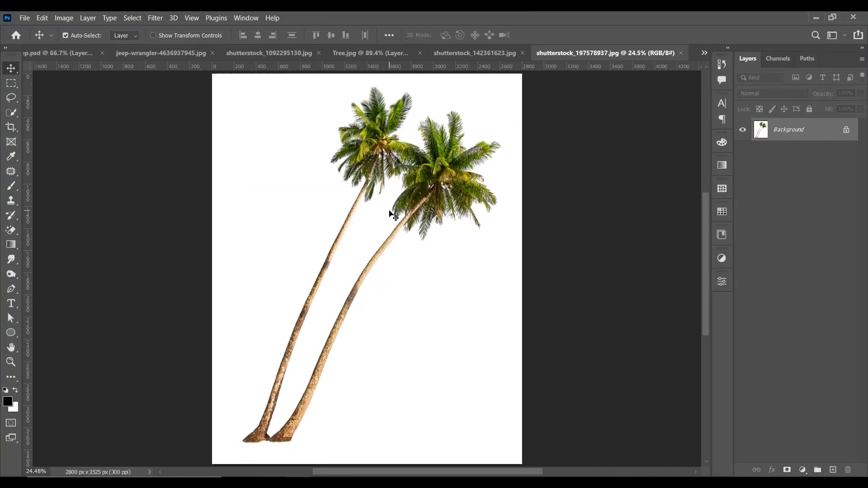
{"action": "key", "text": "ctrl+minus"}
Step: Mask the two palm trees using Select Subject and add a black-filled layer beneath them
{"action": "left_click", "coordinate": [721, 281]}
{"action": "left_click", "coordinate": [626, 343]}
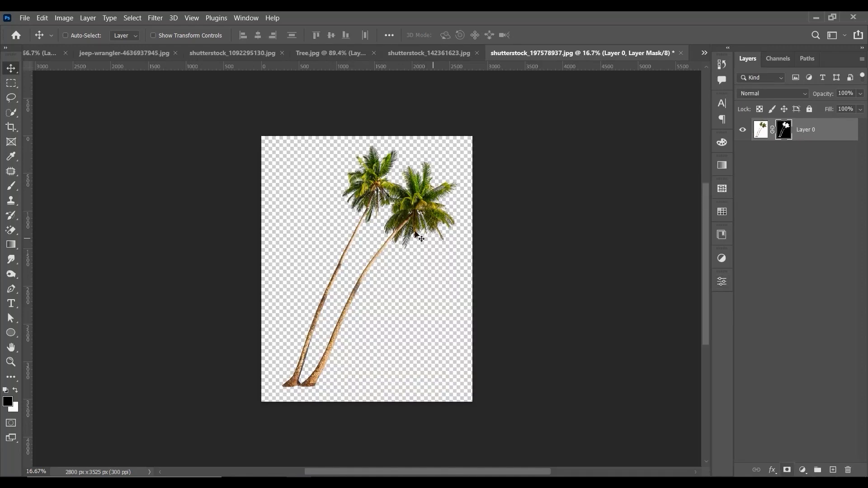
{"action": "key", "text": "ctrl+shift+alt+n"}
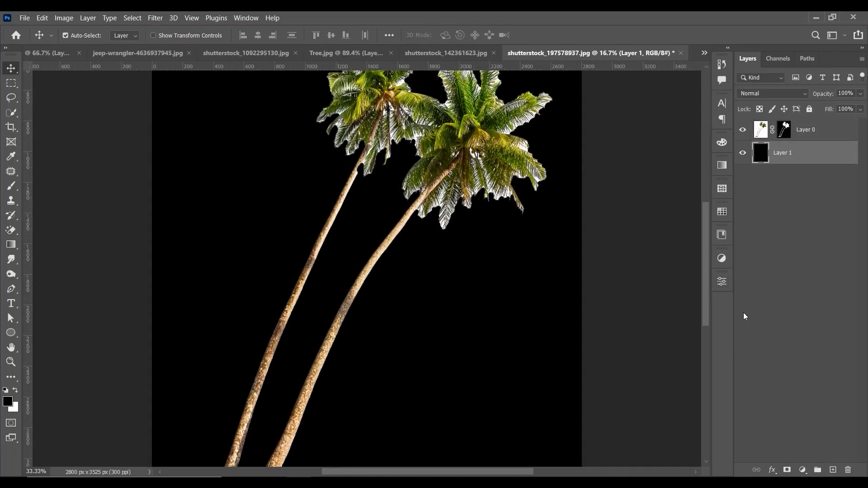
{"action": "key", "text": "ctrl+plus"}
{"action": "key", "text": "ctrl+plus"}
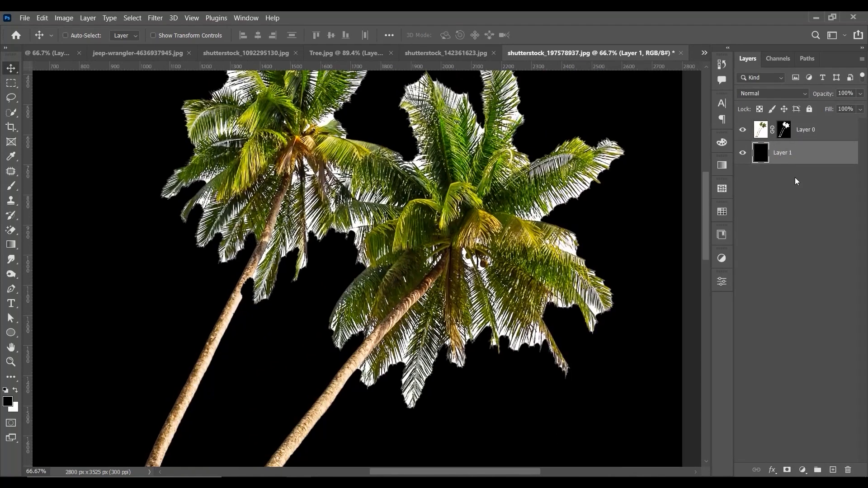
Step: Refine the palm mask in Select and Mask with the On Black view, brushing away the white fringe around the fronds
{"action": "right_click", "coordinate": [784, 130]}
{"action": "left_click", "coordinate": [770, 214]}
{"action": "left_click", "coordinate": [738, 110]}
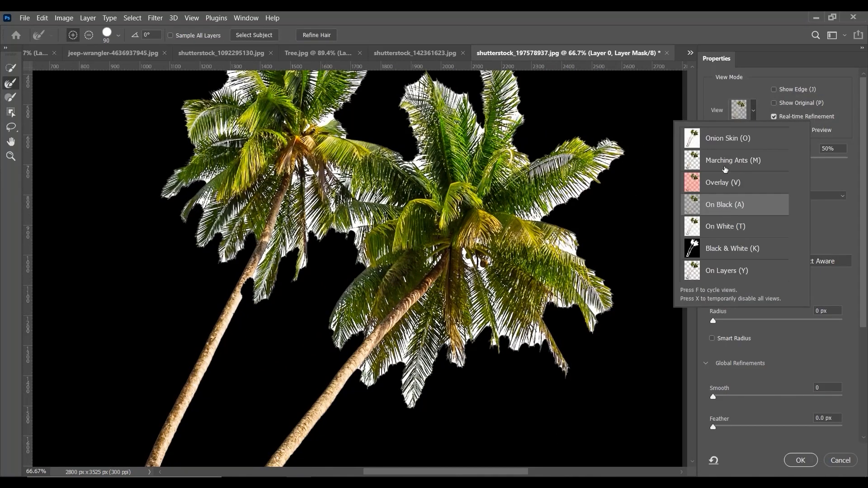
{"action": "left_click", "coordinate": [718, 204]}
{"action": "mouse_move", "coordinate": [615, 145]}
{"action": "left_mouse_down"}
{"action": "mouse_move", "coordinate": [565, 212]}
{"action": "mouse_move", "coordinate": [588, 316]}
{"action": "mouse_move", "coordinate": [511, 319]}
{"action": "mouse_move", "coordinate": [414, 391]}
{"action": "mouse_move", "coordinate": [366, 372]}
{"action": "mouse_move", "coordinate": [495, 349]}
{"action": "mouse_move", "coordinate": [370, 368]}
{"action": "mouse_move", "coordinate": [426, 341]}
{"action": "mouse_move", "coordinate": [342, 300]}
{"action": "left_mouse_up"}
{"action": "left_click", "coordinate": [799, 460]}
Step: Convert the masked palm layer to a smart object and copy it into Jeep.psd
{"action": "right_click", "coordinate": [820, 131]}
{"action": "left_click", "coordinate": [745, 153]}
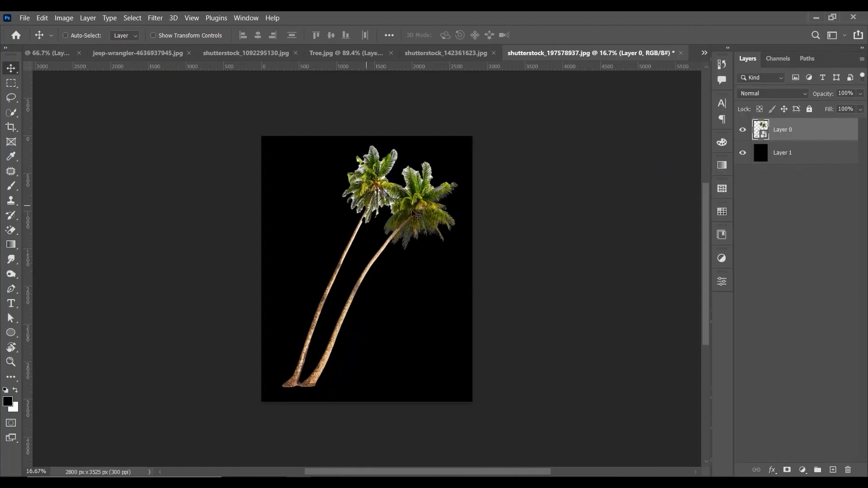
{"action": "left_click_drag", "start_coordinate": [370, 205], "coordinate": [351, 170]}
{"action": "key", "text": "ctrl+minus"}
Step: Scale down the palm trees, tilt them slightly and place them at the upper left of the scene with the fronds cropped by the canvas
{"action": "key", "text": "ctrl+t"}
{"action": "key", "text": "ctrl+minus"}
{"action": "key", "text": "ctrl+minus"}
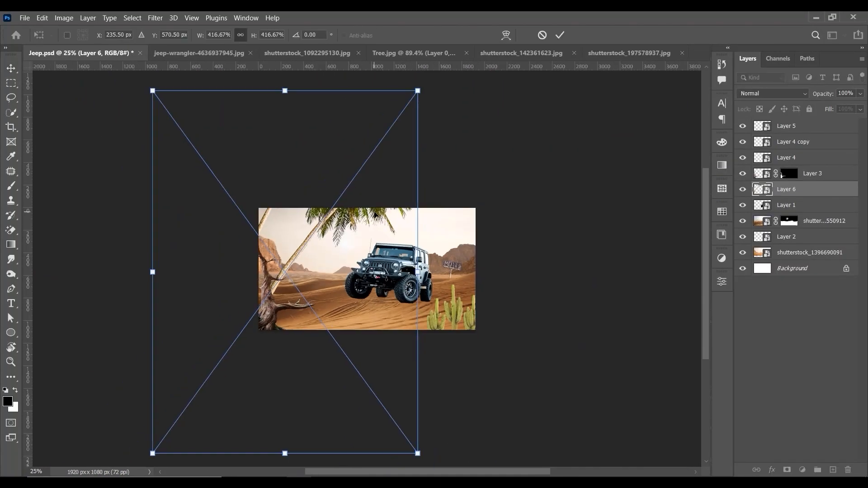
{"action": "left_click_drag", "start_coordinate": [418, 90], "coordinate": [365, 162]}
{"action": "left_click_drag", "start_coordinate": [339, 219], "coordinate": [328, 193]}
{"action": "left_click_drag", "start_coordinate": [408, 182], "coordinate": [416, 203]}
{"action": "left_click_drag", "start_coordinate": [326, 194], "coordinate": [334, 194]}
{"action": "key", "text": "Return"}
{"action": "key", "text": "ctrl+0"}
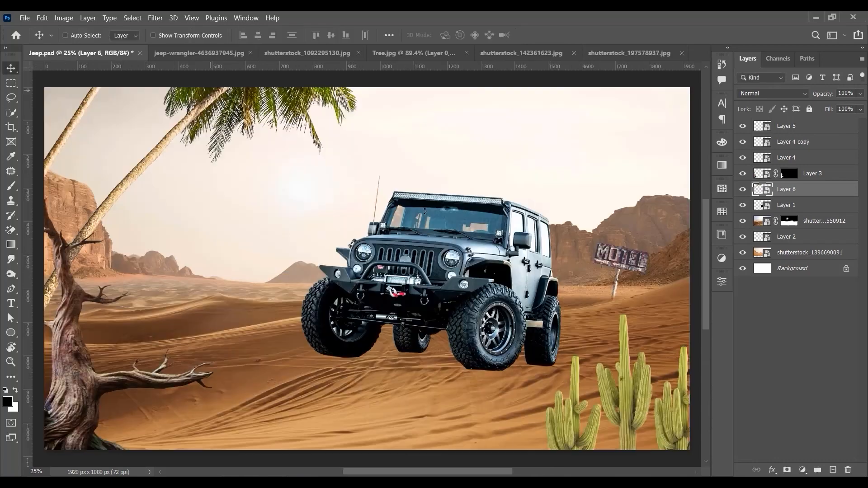
Step: Reposition the palm trees and rotate them slightly more upright, with their trunks rising behind the dead tree
{"action": "key", "text": "ctrl+plus"}
{"action": "left_click_drag", "start_coordinate": [308, 86], "coordinate": [452, 253]}
{"action": "key", "text": "ctrl+minus"}
{"action": "mouse_move", "coordinate": [344, 180]}
{"action": "left_mouse_down"}
{"action": "mouse_move", "coordinate": [308, 151]}
{"action": "mouse_move", "coordinate": [356, 190]}
{"action": "left_mouse_up"}
{"action": "key", "text": "ctrl+t"}
{"action": "key", "text": "ctrl+minus"}
{"action": "left_click_drag", "start_coordinate": [397, 264], "coordinate": [401, 232]}
{"action": "left_click_drag", "start_coordinate": [356, 263], "coordinate": [357, 277]}
{"action": "key", "text": "Return"}
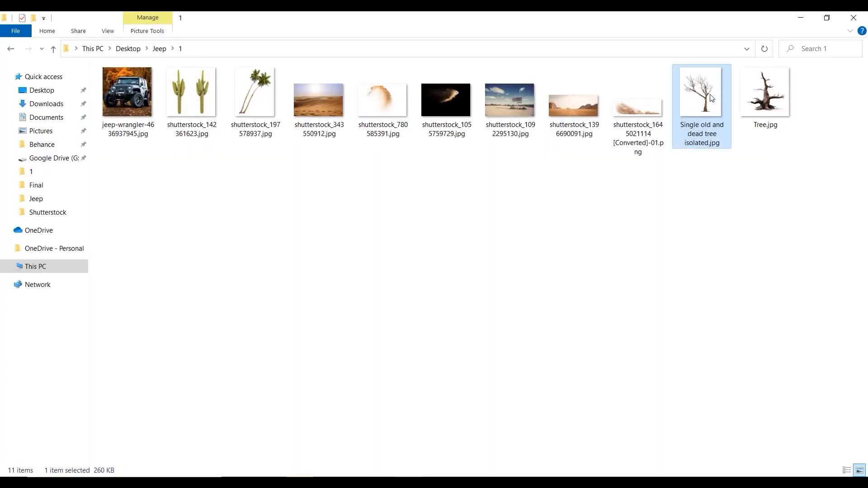
Step: Open Single old and dead tree isolated.jpg as a new document and unlock its Background layer
{"action": "left_click_drag", "start_coordinate": [711, 98], "coordinate": [489, 15]}
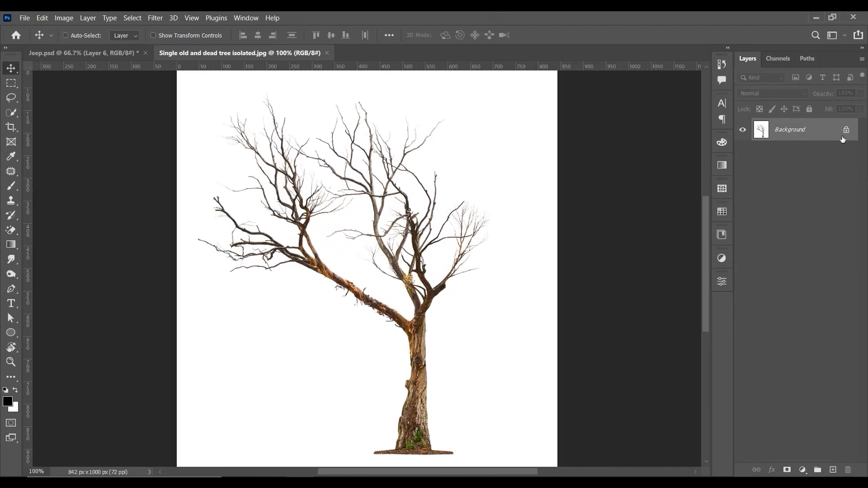
{"action": "left_click", "coordinate": [846, 130]}
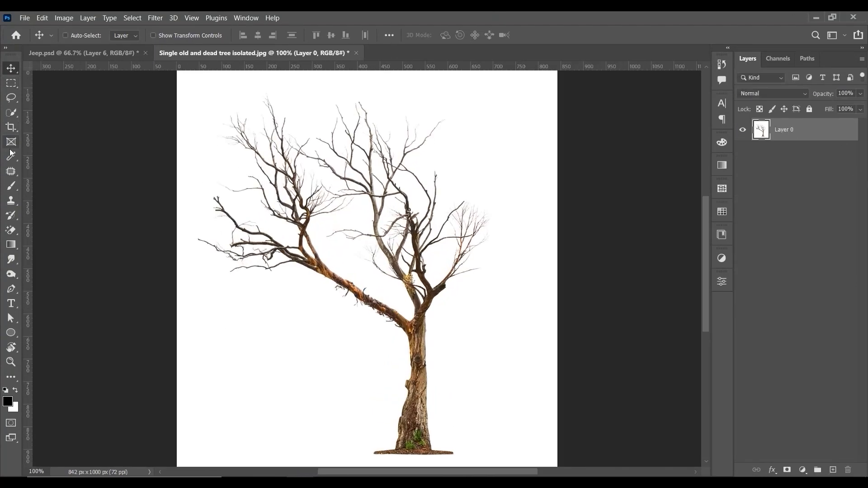
Step: Select the white background around the dead tree with the Magic Wand, grow the selection, delete it and deselect
{"action": "mouse_move", "coordinate": [11, 112]}
{"action": "left_mouse_down"}
{"action": "mouse_move", "coordinate": [54, 120]}
{"action": "mouse_move", "coordinate": [9, 114]}
{"action": "mouse_move", "coordinate": [46, 136]}
{"action": "left_mouse_up"}
{"action": "left_click", "coordinate": [313, 93]}
{"action": "right_click", "coordinate": [314, 93]}
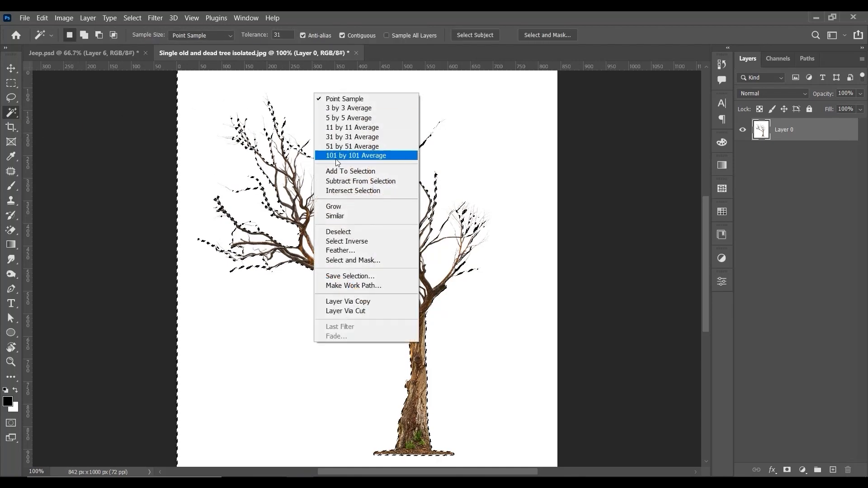
{"action": "left_click", "coordinate": [334, 206]}
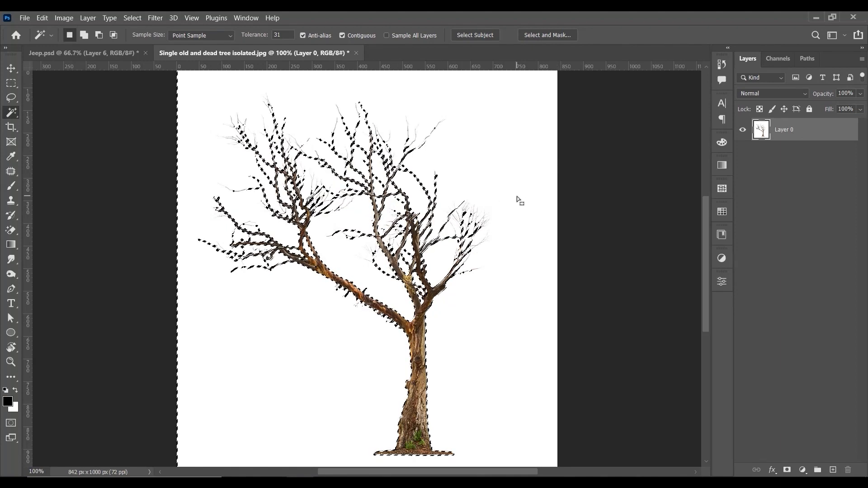
{"action": "key", "text": "Delete"}
{"action": "key", "text": "ctrl+d"}
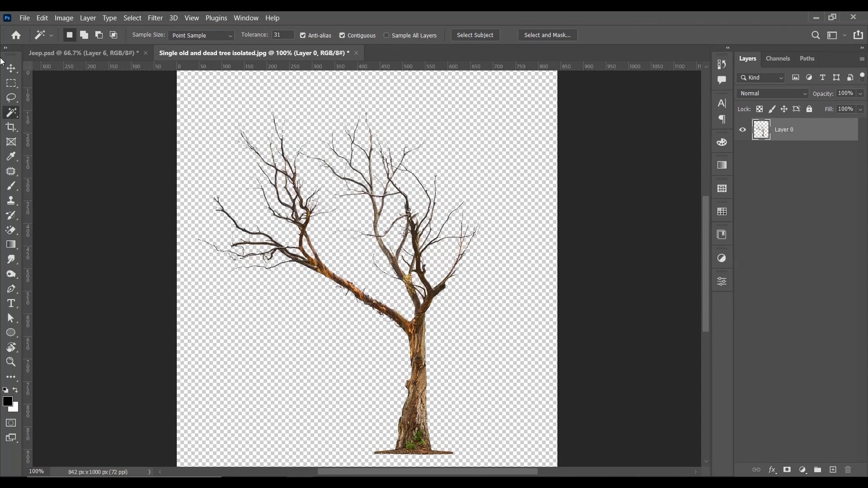
Step: Convert the cut-out dead tree layer to a smart object and copy it into Jeep.psd
{"action": "left_click", "coordinate": [12, 68]}
{"action": "right_click", "coordinate": [795, 132]}
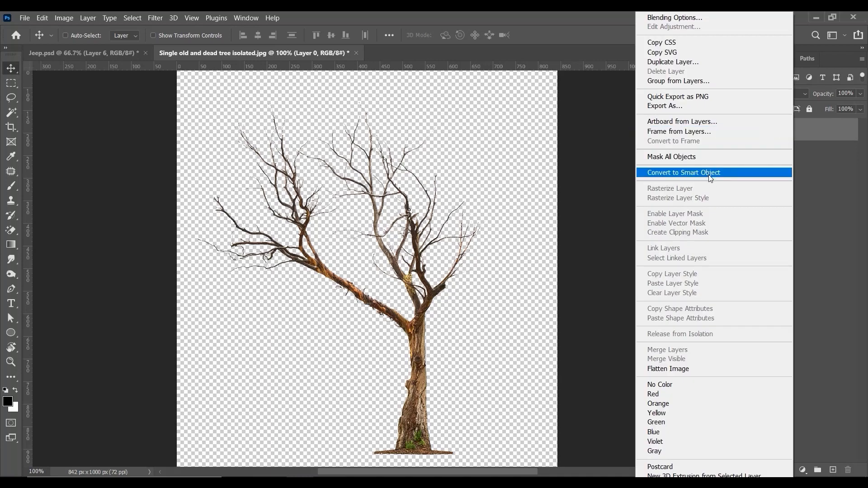
{"action": "left_click", "coordinate": [764, 171]}
{"action": "left_click_drag", "start_coordinate": [346, 201], "coordinate": [324, 205]}
Step: Scale the dead tree down to a small distant tree and stand it near the horizon between the palm trunk and the jeep
{"action": "key", "text": "ctrl+t"}
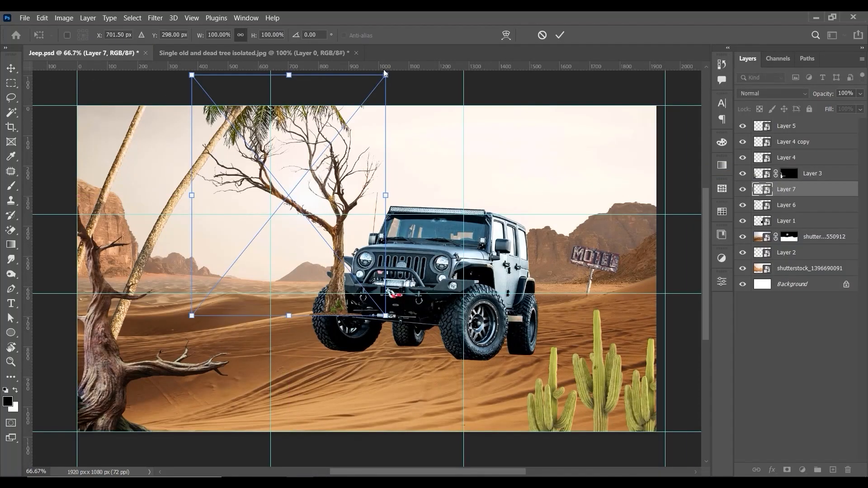
{"action": "left_click_drag", "start_coordinate": [385, 76], "coordinate": [307, 173]}
{"action": "key", "text": "Return"}
{"action": "key", "text": "ctrl+plus"}
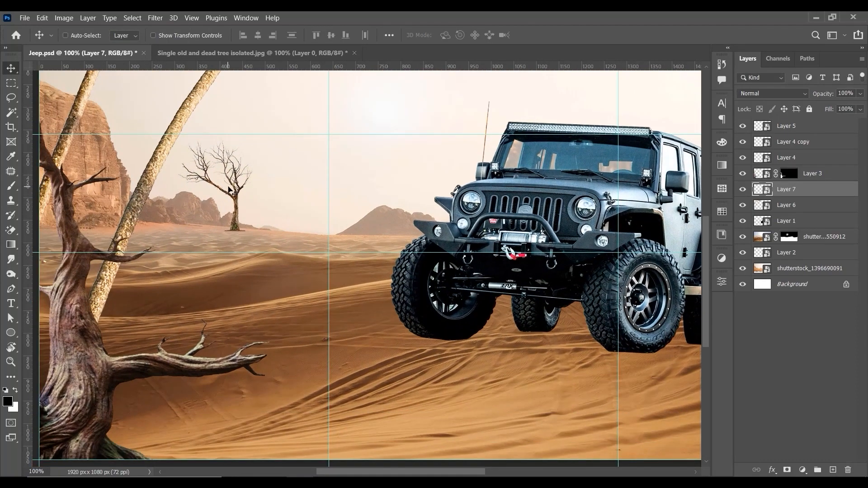
{"action": "left_click_drag", "start_coordinate": [229, 190], "coordinate": [231, 199]}
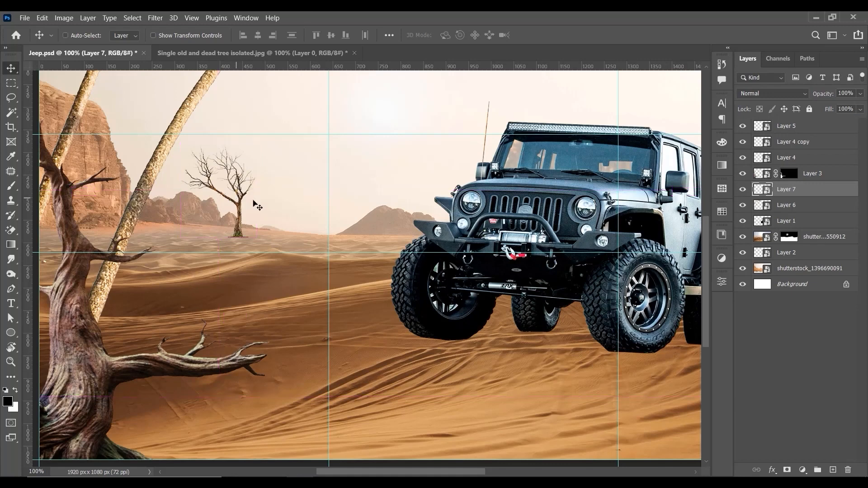
{"action": "key", "text": "ctrl+t"}
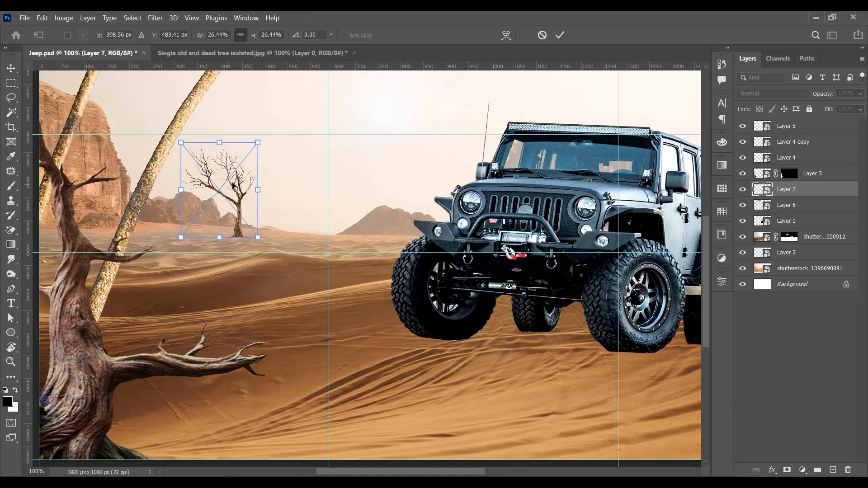
{"action": "left_click_drag", "start_coordinate": [258, 140], "coordinate": [244, 159]}
Step: Duplicate the small dead tree to its right, scale the copy to 23.56% and shift it slightly toward the jeep
{"action": "left_click_drag", "start_coordinate": [225, 189], "coordinate": [289, 207]}
{"action": "key", "text": "Return"}
{"action": "key", "text": "ctrl+t"}
{"action": "left_click_drag", "start_coordinate": [304, 176], "coordinate": [293, 195]}
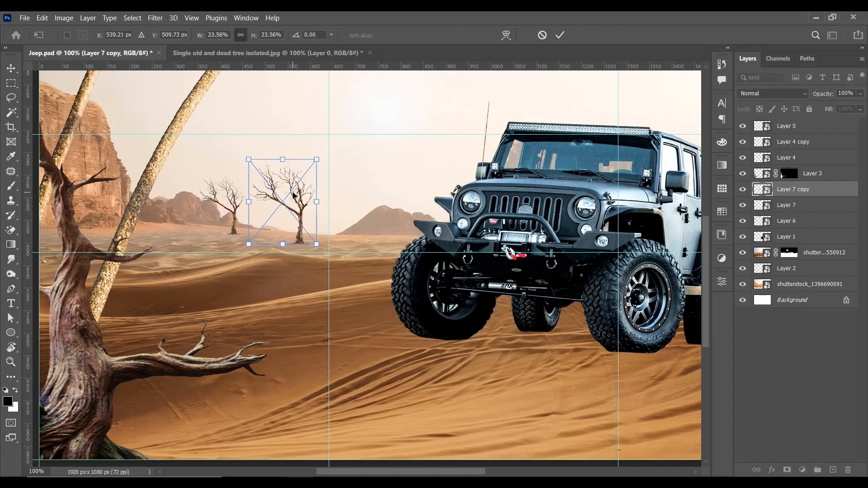
{"action": "key", "text": "Return"}
{"action": "key", "text": "ctrl+minus"}
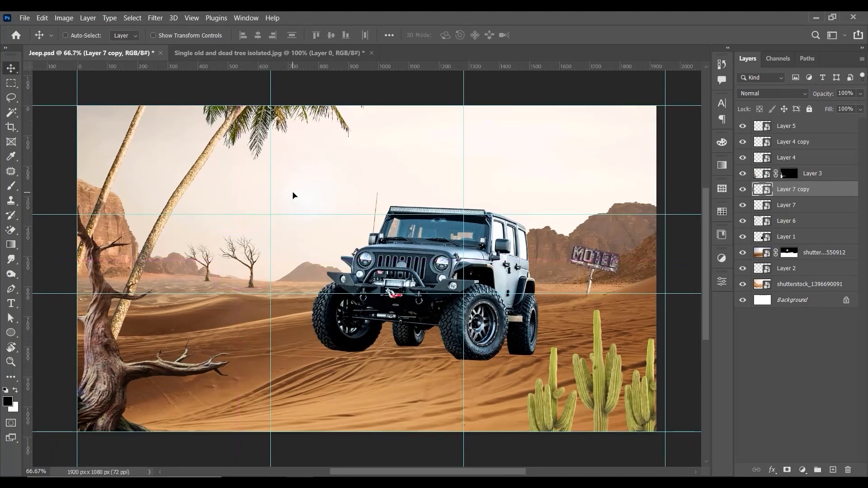
{"action": "key", "text": "ctrl+plus"}
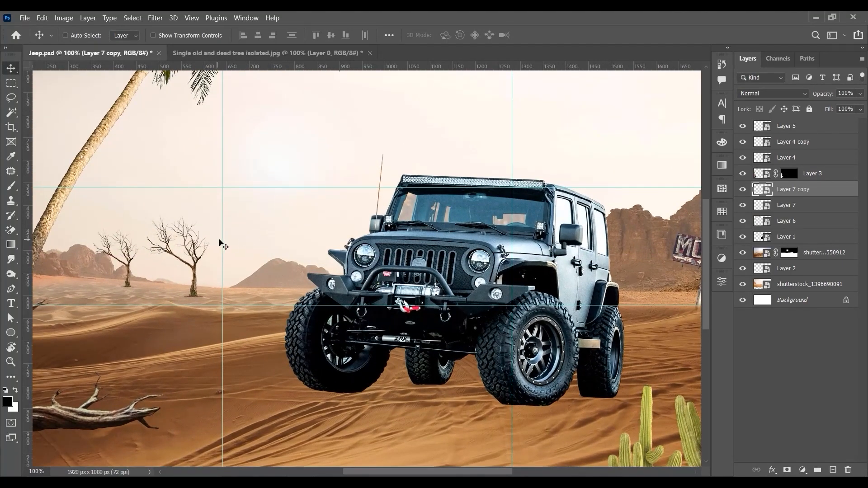
{"action": "left_click_drag", "start_coordinate": [219, 244], "coordinate": [228, 244]}
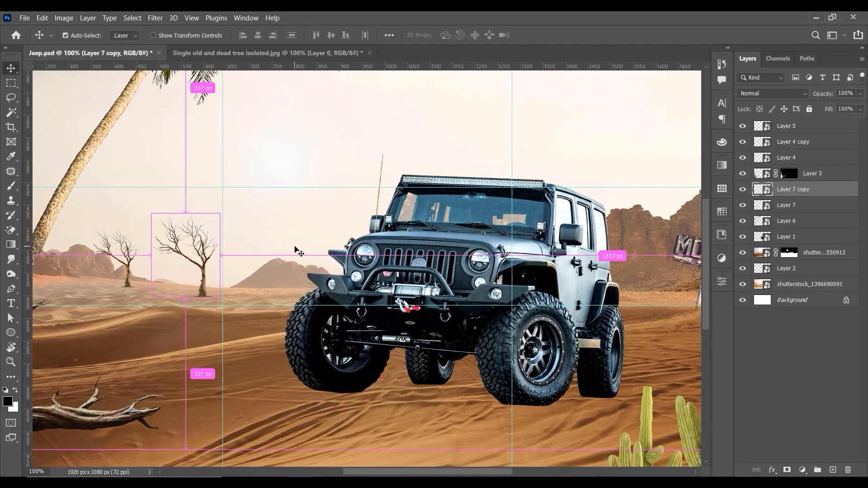
Step: Draw a black four-sided Pen tool shape about 704 × 82 px on the sand beneath the jeep, spanning its wheels
{"action": "key", "text": "ctrl+minus"}
{"action": "key", "text": "ctrl+plus"}
{"action": "key", "text": "ctrl+plus"}
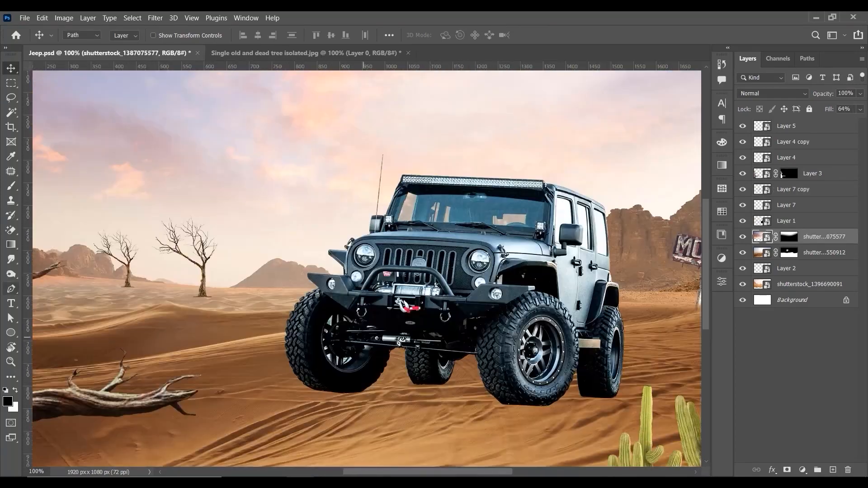
{"action": "key", "text": "p"}
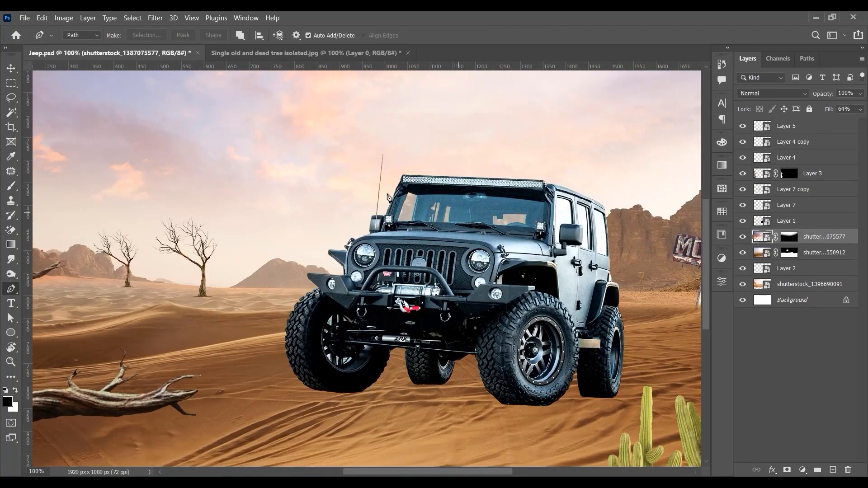
{"action": "left_click", "coordinate": [81, 36]}
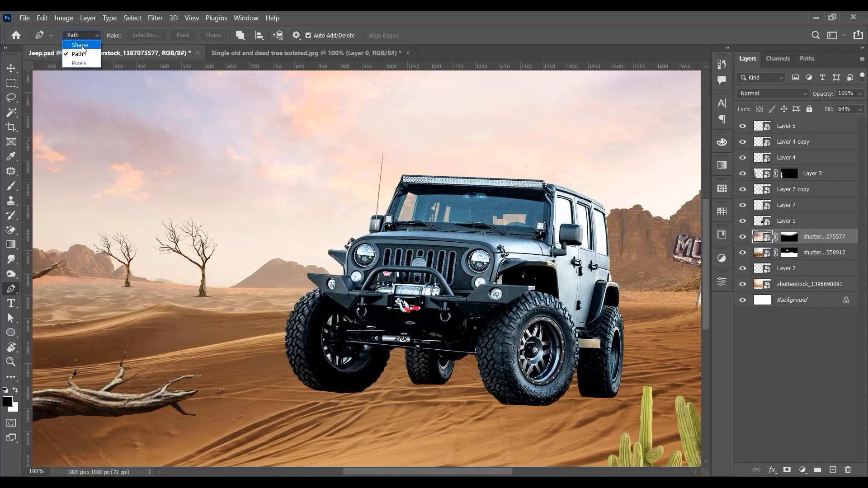
{"action": "left_click", "coordinate": [75, 35]}
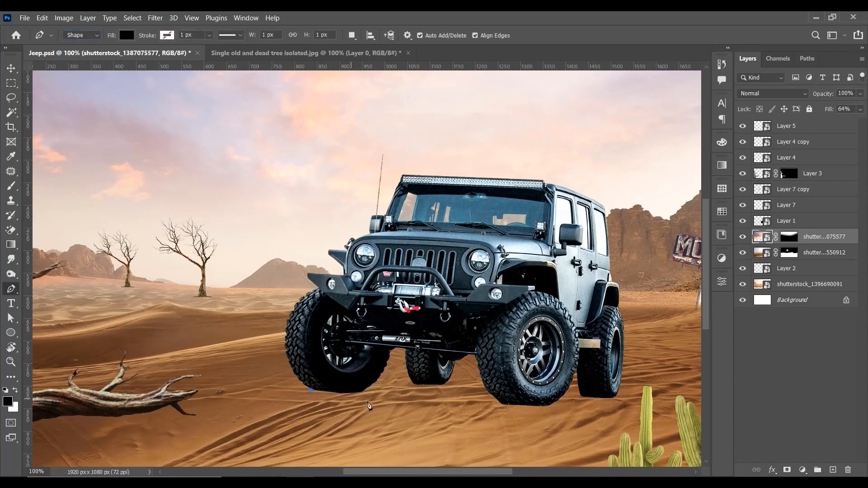
{"action": "left_click", "coordinate": [532, 412]}
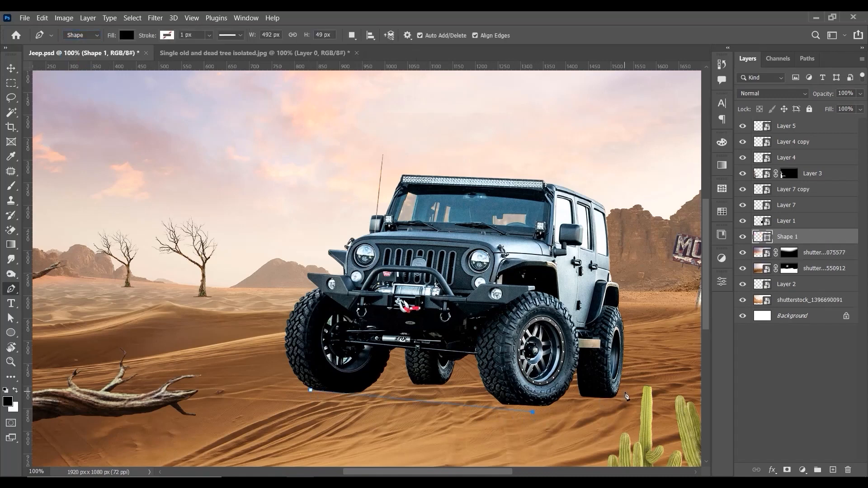
{"action": "left_click", "coordinate": [628, 392]}
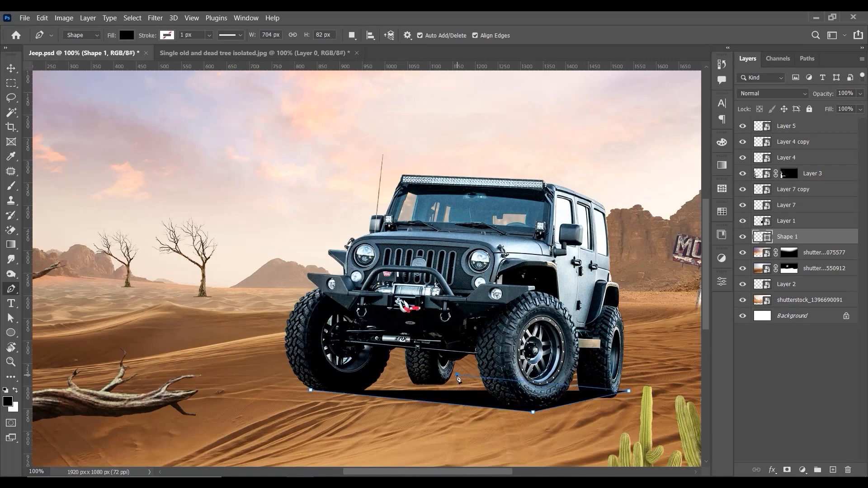
{"action": "left_click", "coordinate": [457, 375]}
{"action": "left_click", "coordinate": [311, 390]}
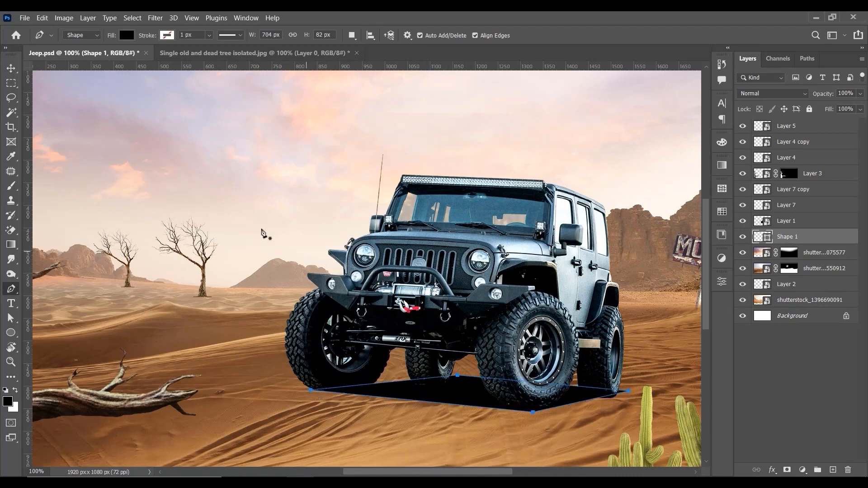
Step: Apply a Motion Blur smart filter with an 8° angle and 302 pixels distance to the black shadow shape
{"action": "key", "text": "v"}
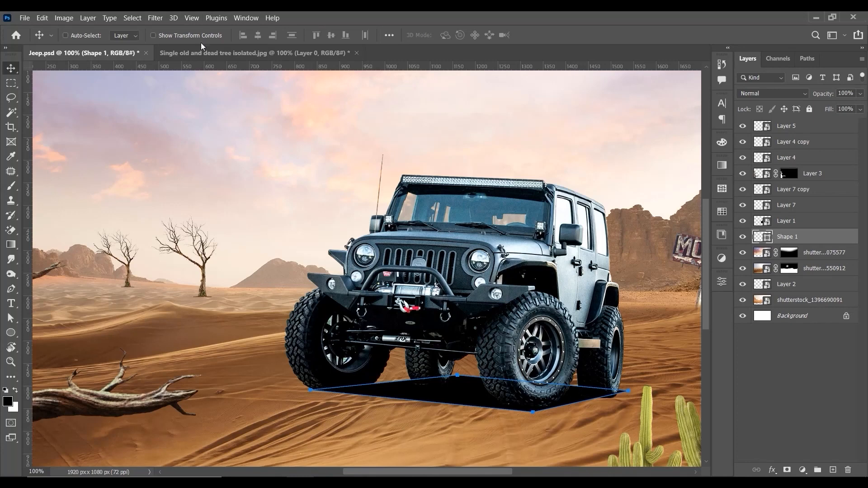
{"action": "left_click", "coordinate": [151, 19]}
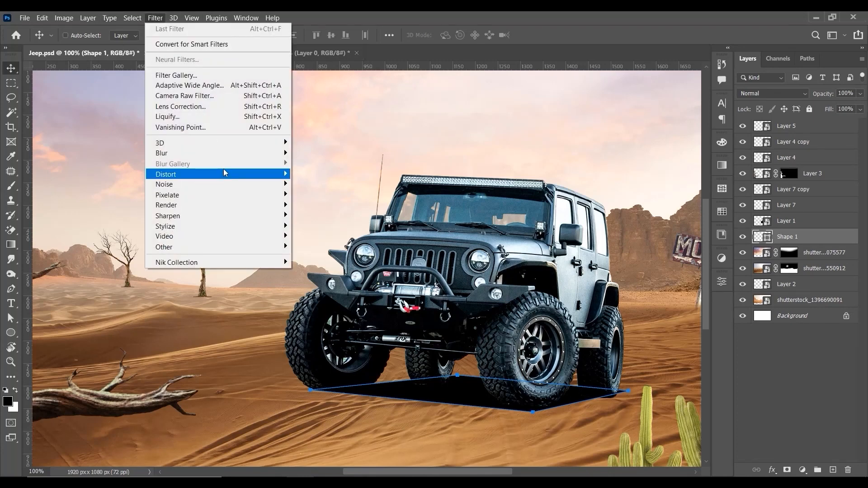
{"action": "mouse_move", "coordinate": [217, 152]}
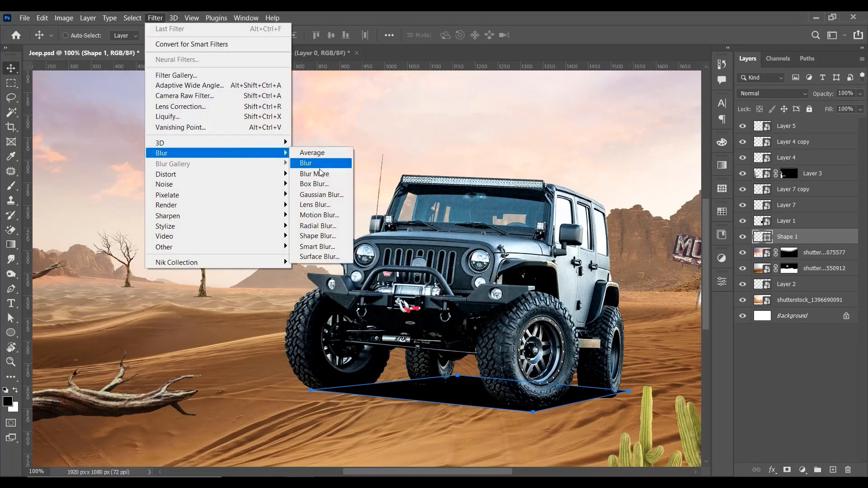
{"action": "left_click", "coordinate": [333, 216]}
{"action": "left_click", "coordinate": [431, 199]}
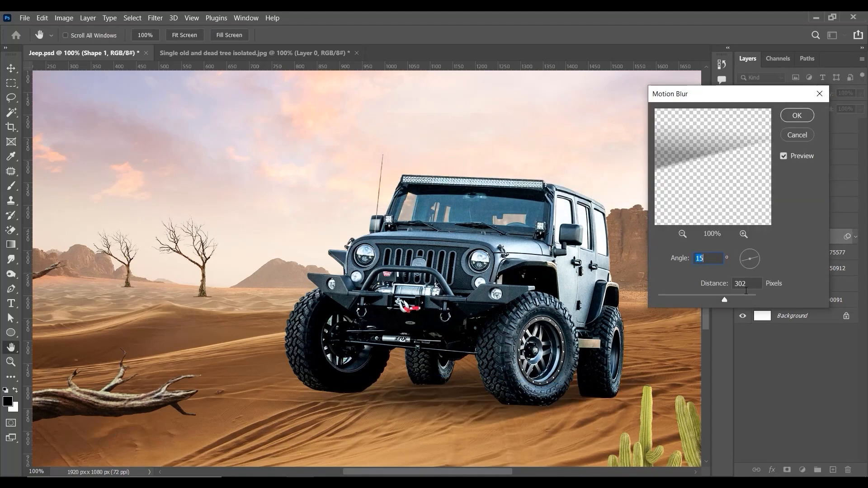
{"action": "mouse_move", "coordinate": [723, 297]}
{"action": "left_mouse_down"}
{"action": "mouse_move", "coordinate": [679, 298]}
{"action": "mouse_move", "coordinate": [709, 298]}
{"action": "left_mouse_up"}
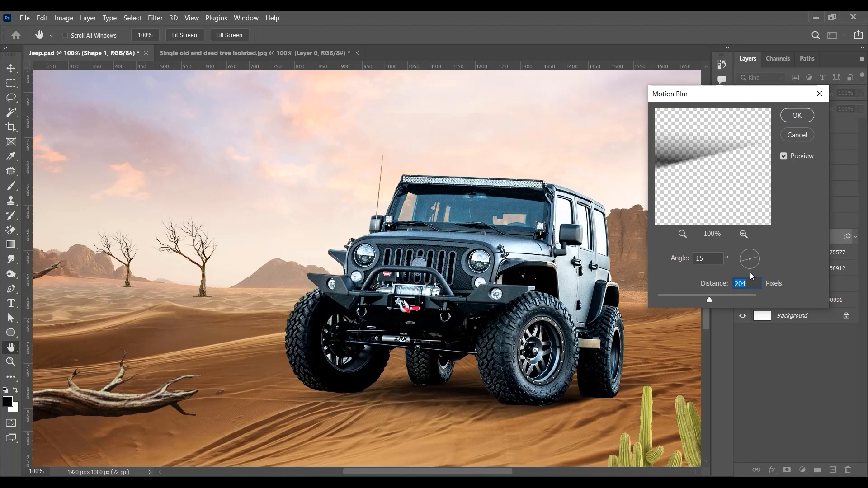
{"action": "left_click", "coordinate": [760, 261]}
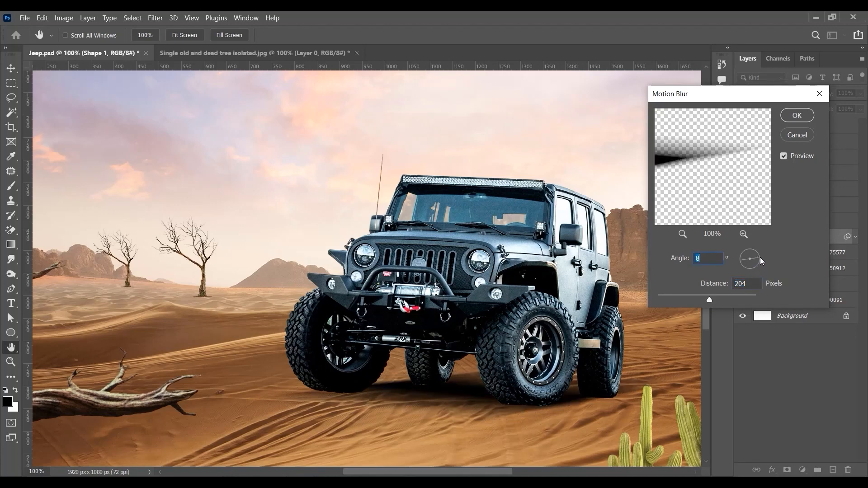
{"action": "left_click_drag", "start_coordinate": [708, 298], "coordinate": [725, 298]}
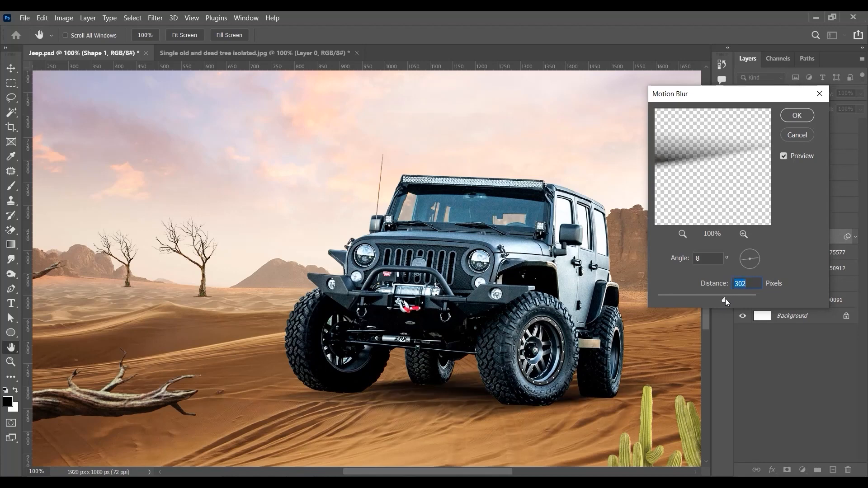
{"action": "left_click", "coordinate": [796, 116]}
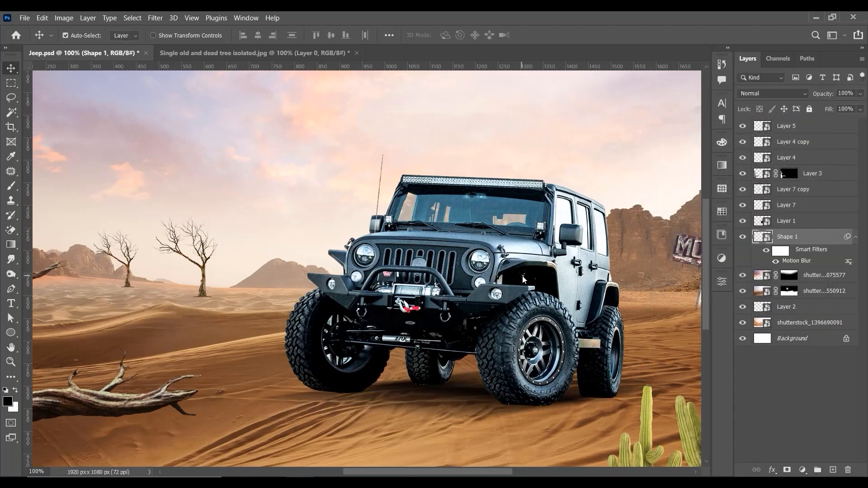
Step: Examine the blurred shadow beneath the jeep up close and against the whole scene
{"action": "key", "text": "ctrl+0"}
{"action": "key", "text": "ctrl+minus"}
{"action": "key", "text": "ctrl+minus"}
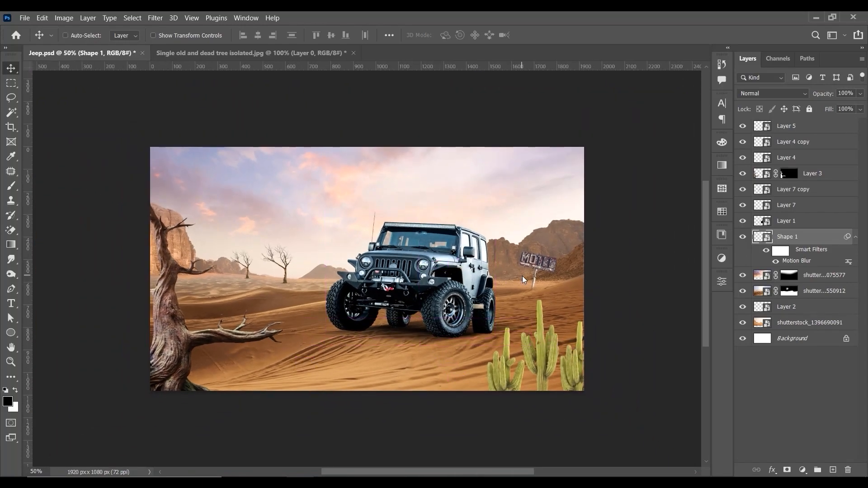
{"action": "key", "text": "ctrl+plus"}
{"action": "key", "text": "ctrl+plus"}
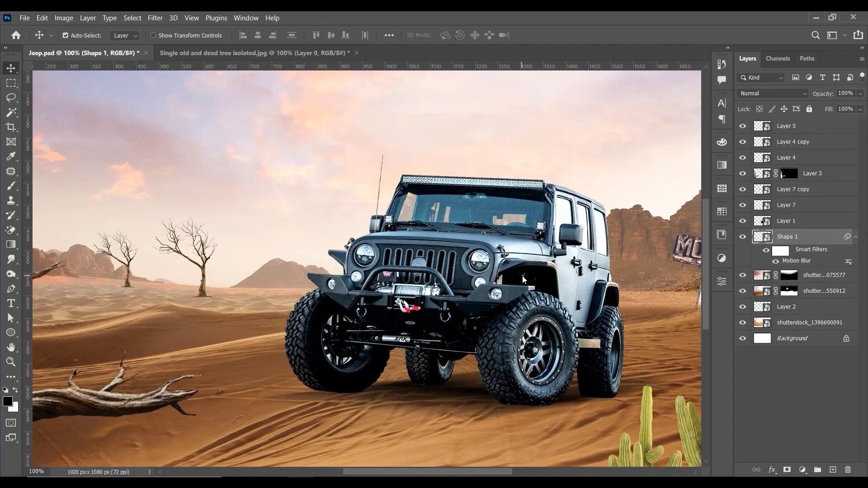
{"action": "key", "text": "ctrl+plus"}
{"action": "key", "text": "ctrl+minus"}
{"action": "key", "text": "ctrl+minus"}
{"action": "key", "text": "ctrl+minus"}
{"action": "key", "text": "ctrl+minus"}
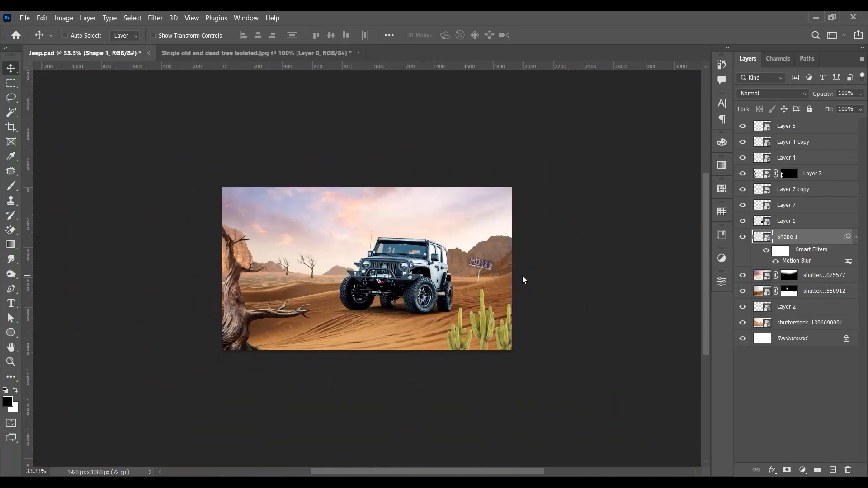
Step: Draw a flat black ellipse about 155 × 22 px where the jeep's front tire nearest the dead tree meets the sand
{"action": "key", "text": "ctrl+plus"}
{"action": "key", "text": "ctrl+plus"}
{"action": "key", "text": "ctrl+plus"}
{"action": "key", "text": "ctrl+plus"}
{"action": "key", "text": "ctrl+plus"}
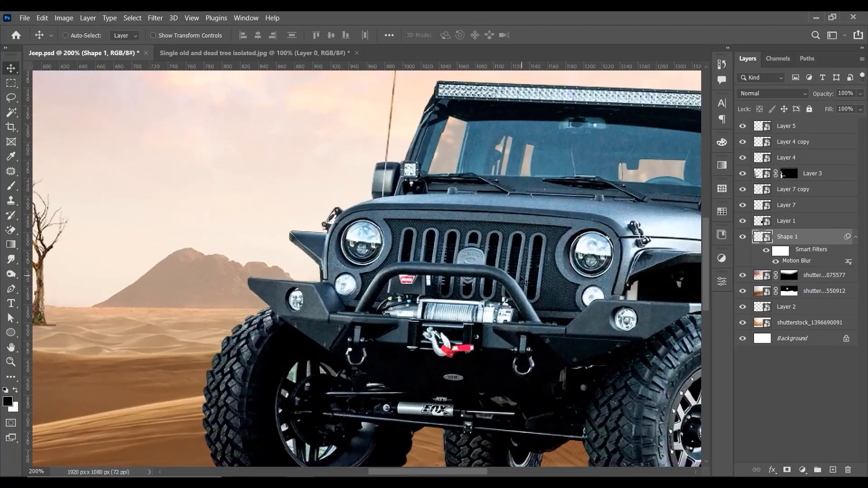
{"action": "left_click_drag", "start_coordinate": [454, 418], "coordinate": [384, 220]}
{"action": "left_click_drag", "start_coordinate": [467, 312], "coordinate": [429, 309]}
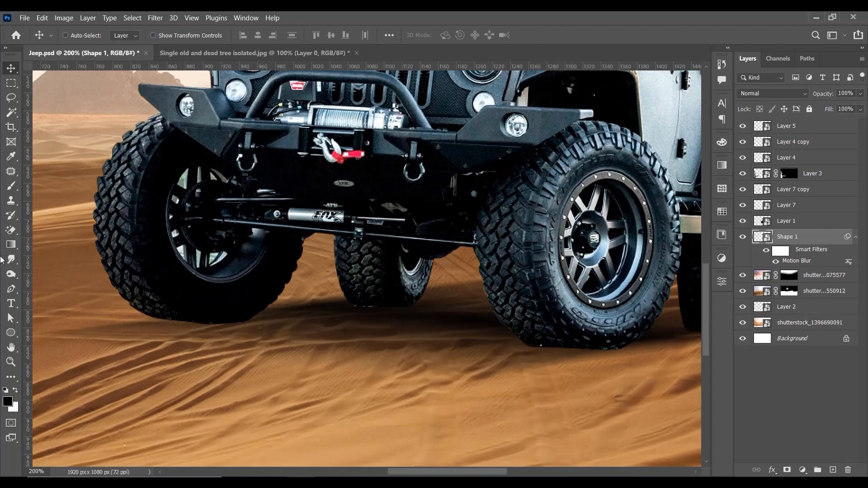
{"action": "left_click", "coordinate": [11, 333]}
{"action": "left_click_drag", "start_coordinate": [154, 311], "coordinate": [294, 331]}
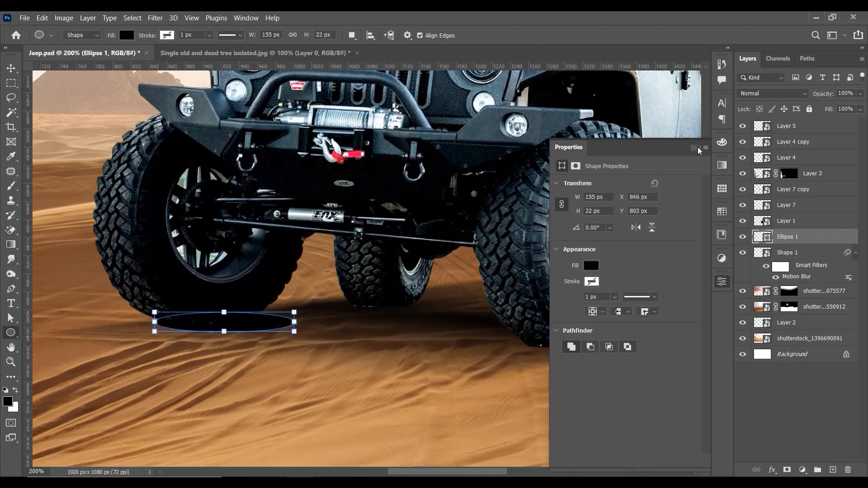
{"action": "left_click", "coordinate": [694, 149]}
{"action": "key", "text": "v"}
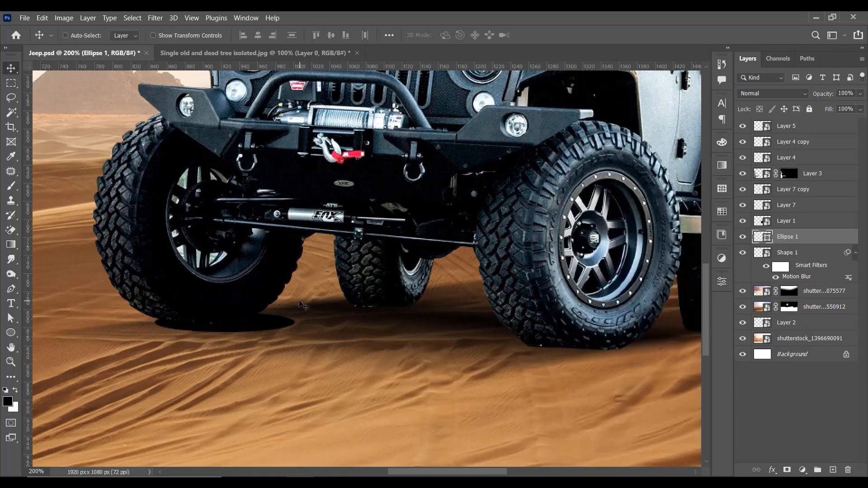
Step: Convert the tire-shadow ellipse to a smart object and apply Motion Blur with an 8° angle and 85 pixels distance
{"action": "left_click", "coordinate": [155, 18]}
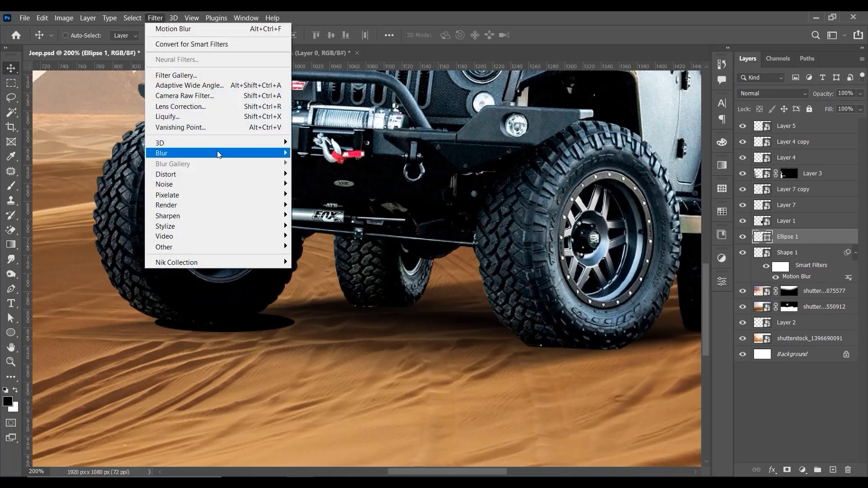
{"action": "mouse_move", "coordinate": [224, 153]}
{"action": "left_click", "coordinate": [319, 215]}
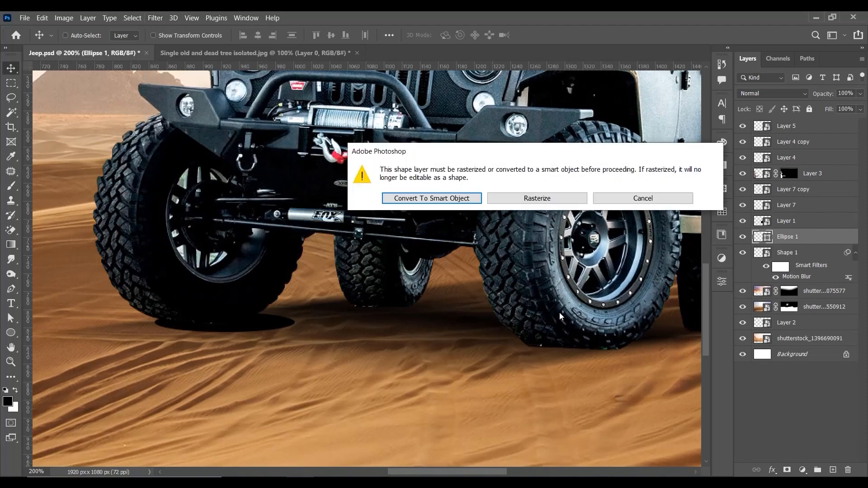
{"action": "left_click", "coordinate": [432, 198]}
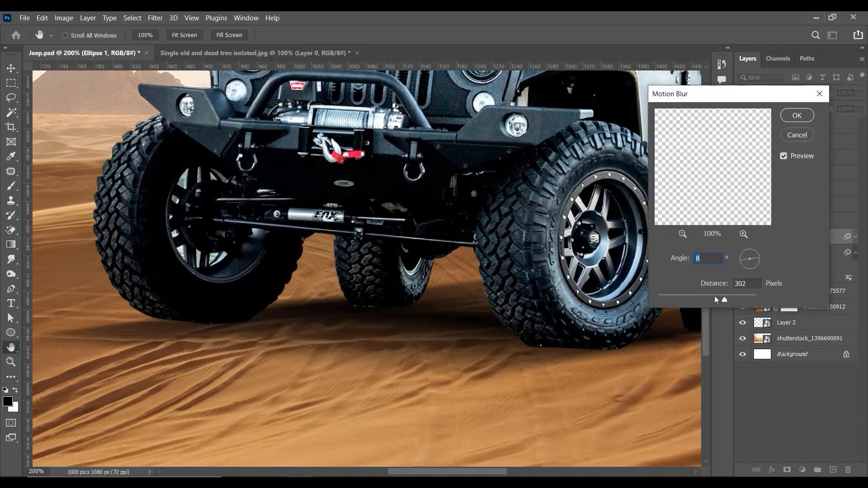
{"action": "left_click_drag", "start_coordinate": [714, 295], "coordinate": [690, 295]}
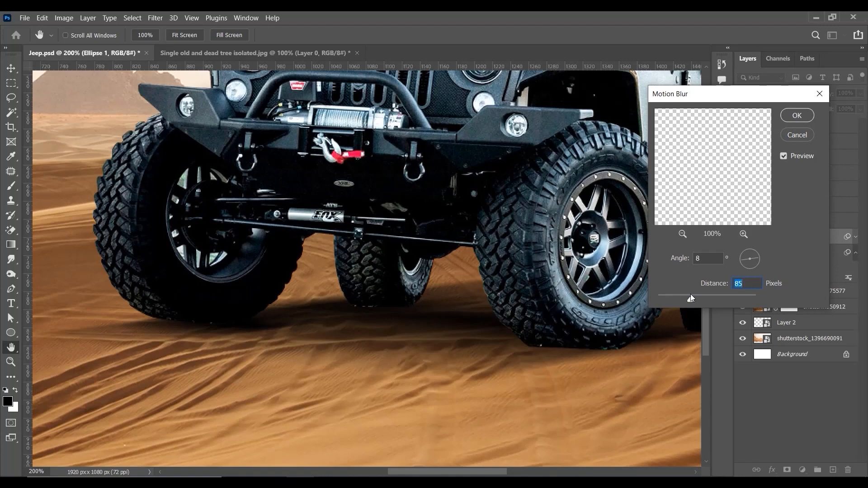
{"action": "left_click", "coordinate": [797, 119]}
Step: Duplicate the blurred ellipse under the same front tire and fine-tune the copy's placement with Free Transform
{"action": "key", "text": "v"}
{"action": "left_click_drag", "start_coordinate": [331, 314], "coordinate": [326, 325]}
{"action": "key", "text": "ctrl+t"}
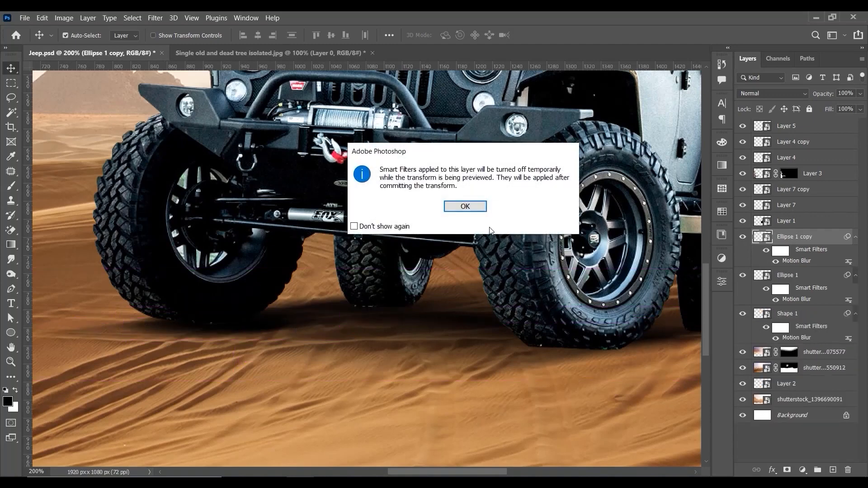
{"action": "left_click", "coordinate": [467, 228]}
{"action": "mouse_move", "coordinate": [299, 333]}
{"action": "left_mouse_down"}
{"action": "mouse_move", "coordinate": [306, 330]}
{"action": "mouse_move", "coordinate": [284, 327]}
{"action": "left_mouse_up"}
{"action": "key", "text": "Return"}
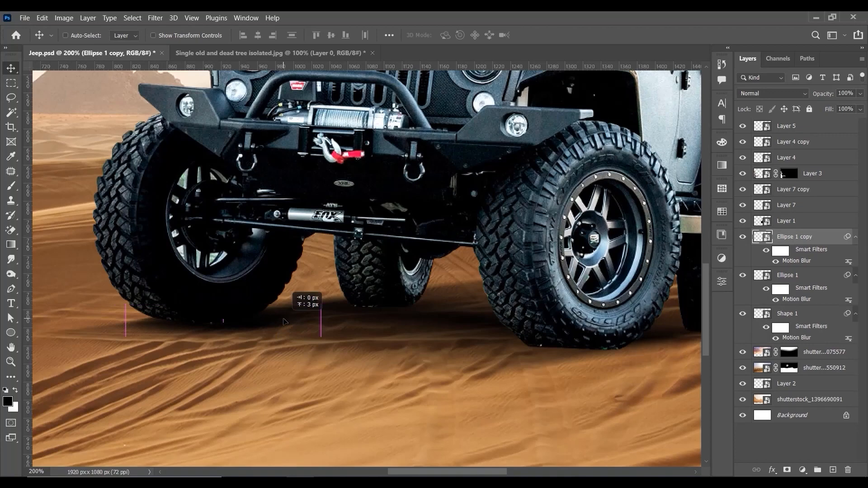
Step: Examine the doubled front-tire shadow at several magnifications against the whole scene
{"action": "key", "text": "ctrl+minus"}
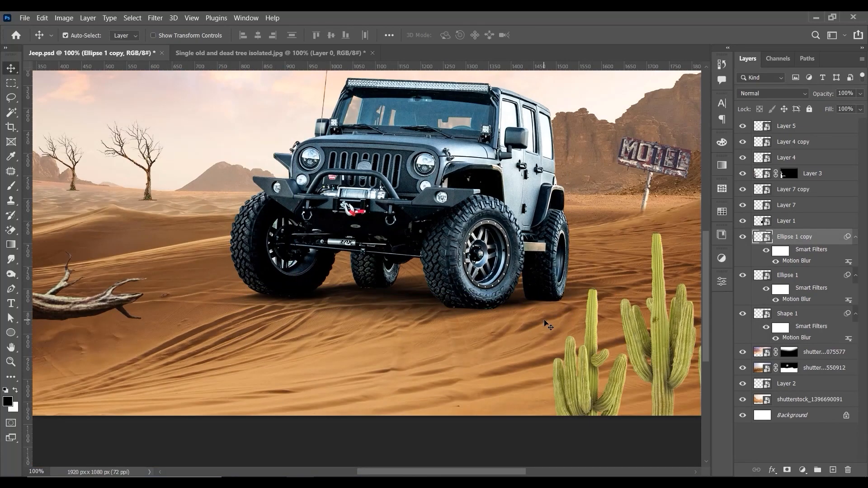
{"action": "key", "text": "ctrl+minus"}
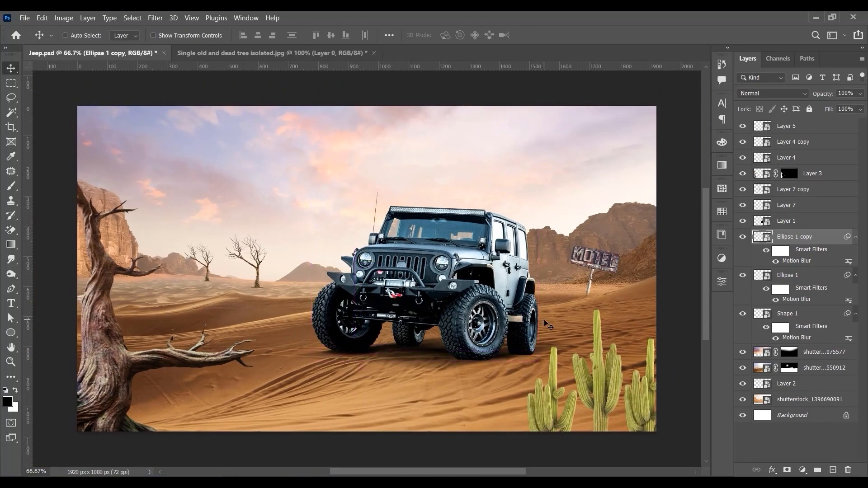
{"action": "key", "text": "ctrl+plus"}
{"action": "key", "text": "ctrl+minus"}
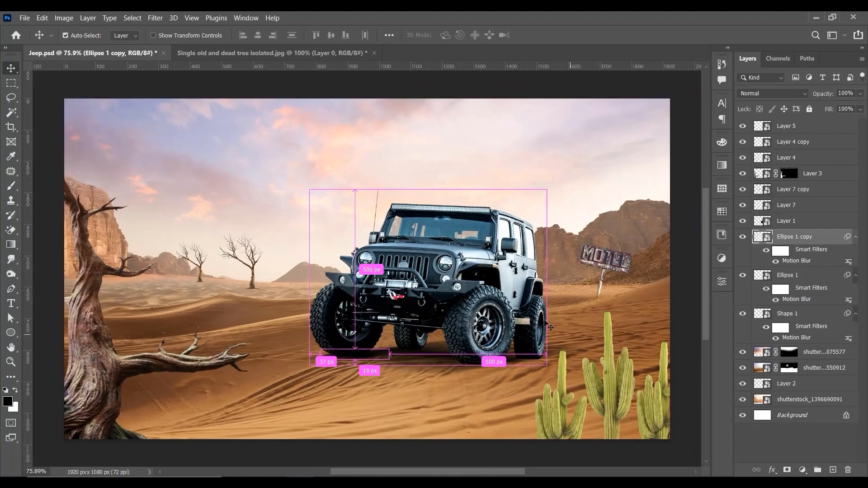
{"action": "key", "text": "ctrl+plus"}
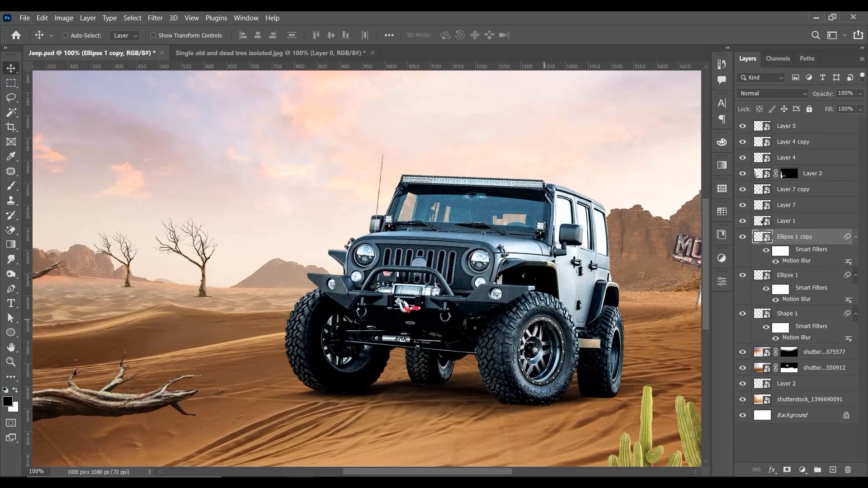
{"action": "key", "text": "ctrl+minus"}
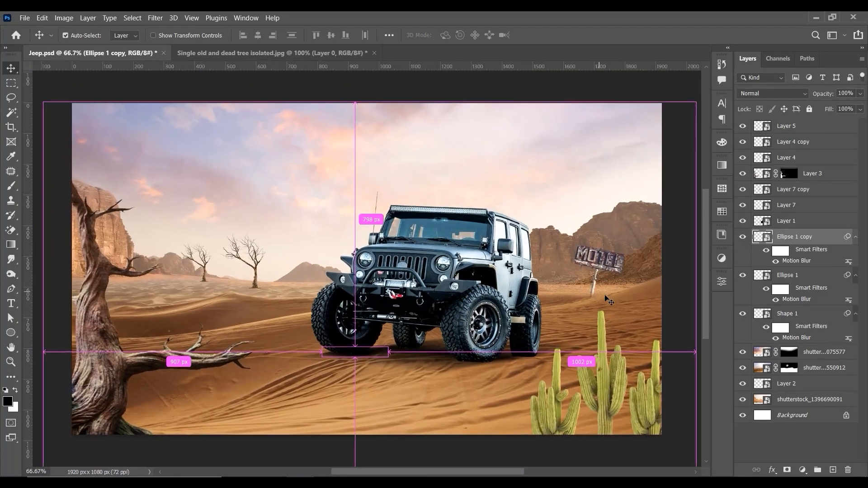
Step: Draw a flat black ellipse about 110 × 17 px beneath the rear tire seen between the jeep's two front tires
{"action": "key", "text": "ctrl+plus"}
{"action": "key", "text": "ctrl+plus"}
{"action": "left_click_drag", "start_coordinate": [605, 296], "coordinate": [462, 96]}
{"action": "left_click", "coordinate": [15, 336]}
{"action": "left_click_drag", "start_coordinate": [309, 294], "coordinate": [409, 311]}
{"action": "left_click", "coordinate": [695, 149]}
Step: Convert the new ellipse beneath the middle tire to a smart object and apply a Motion Blur with a slightly shortened distance
{"action": "left_click", "coordinate": [155, 18]}
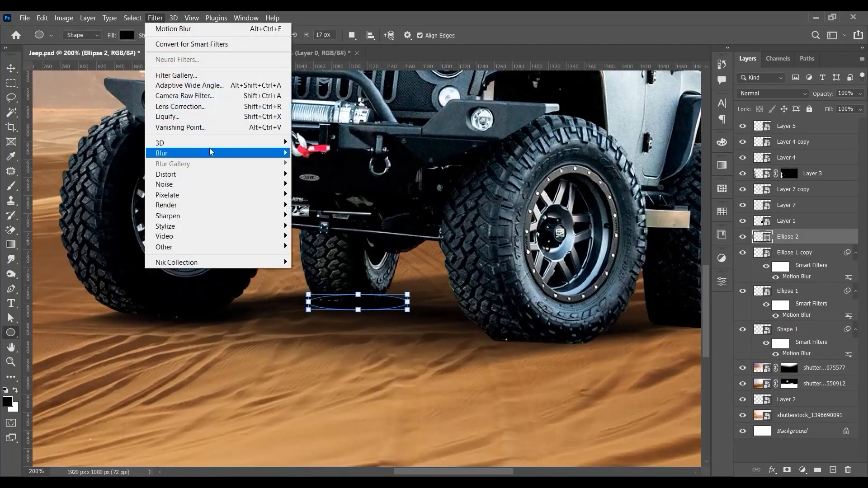
{"action": "mouse_move", "coordinate": [211, 152]}
{"action": "left_click", "coordinate": [312, 217]}
{"action": "left_click", "coordinate": [430, 198]}
{"action": "left_click_drag", "start_coordinate": [678, 300], "coordinate": [675, 301]}
{"action": "left_click", "coordinate": [796, 116]}
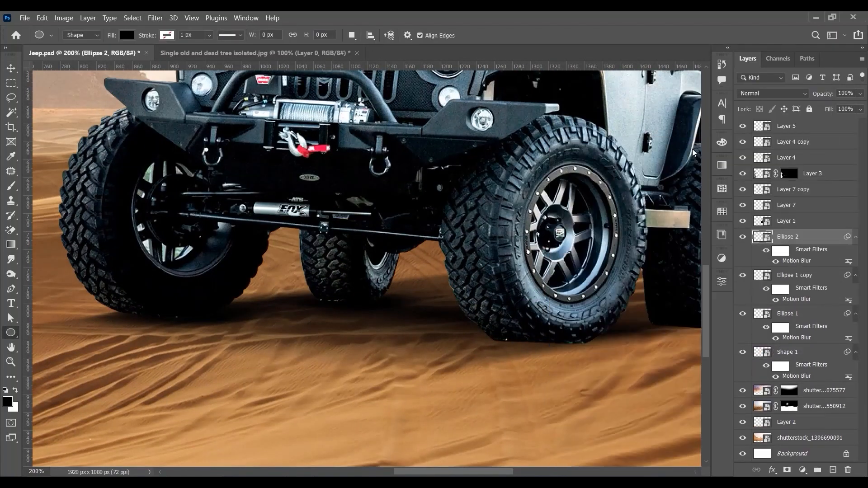
Step: Place a copy of the blurred ellipse under the front tire nearest the cacti
{"action": "key", "text": "v"}
{"action": "key", "text": "ctrl+minus"}
{"action": "left_click_drag", "start_coordinate": [530, 326], "coordinate": [479, 272]}
{"action": "left_click_drag", "start_coordinate": [392, 319], "coordinate": [492, 326]}
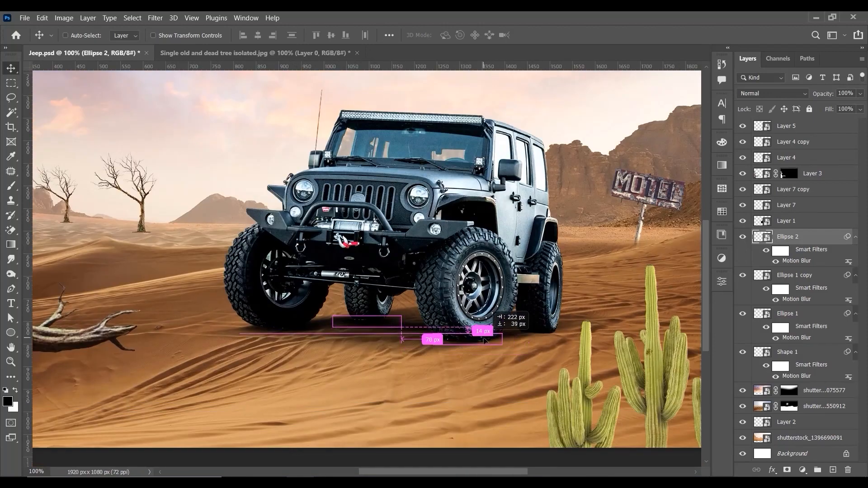
{"action": "key", "text": "ctrl+plus"}
Step: Duplicate the blurred ellipse again, move the copy beneath the outer rear tire near the cacti and fit it with Free Transform
{"action": "key", "text": "ctrl+j"}
{"action": "left_click_drag", "start_coordinate": [587, 398], "coordinate": [670, 304]}
{"action": "key", "text": "ctrl+t"}
{"action": "key", "text": "Return"}
{"action": "key", "text": "Return"}
{"action": "key", "text": "ctrl+minus"}
{"action": "key", "text": "ctrl+plus"}
Step: Add one more ellipse shadow at the outer rear tire, readjusting its Motion Blur and position
{"action": "left_click_drag", "start_coordinate": [670, 304], "coordinate": [689, 300]}
{"action": "double_click", "coordinate": [799, 261]}
{"action": "left_click", "coordinate": [797, 116]}
{"action": "mouse_move", "coordinate": [682, 309]}
{"action": "left_mouse_down"}
{"action": "mouse_move", "coordinate": [665, 299]}
{"action": "mouse_move", "coordinate": [670, 312]}
{"action": "left_mouse_up"}
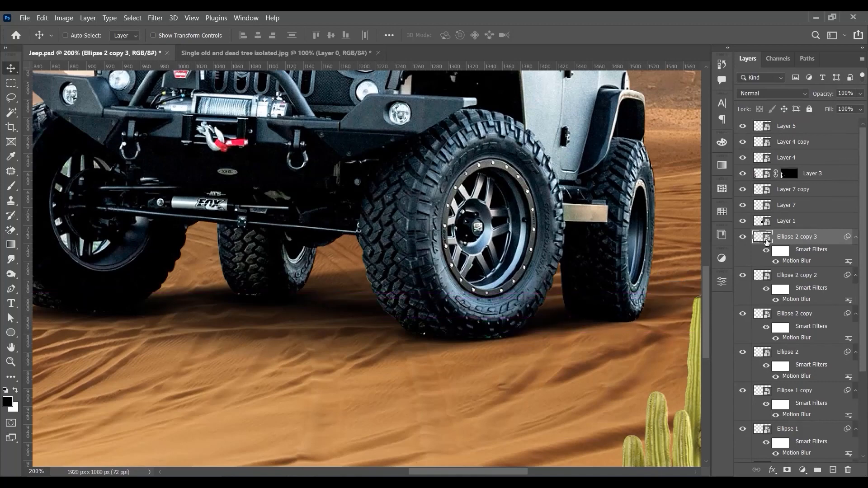
Step: Select the large motion-blurred Shape 1 shadow beneath the jeep and duplicate its layer
{"action": "key", "text": "ctrl+minus"}
{"action": "key", "text": "ctrl+minus"}
{"action": "right_click", "coordinate": [437, 359]}
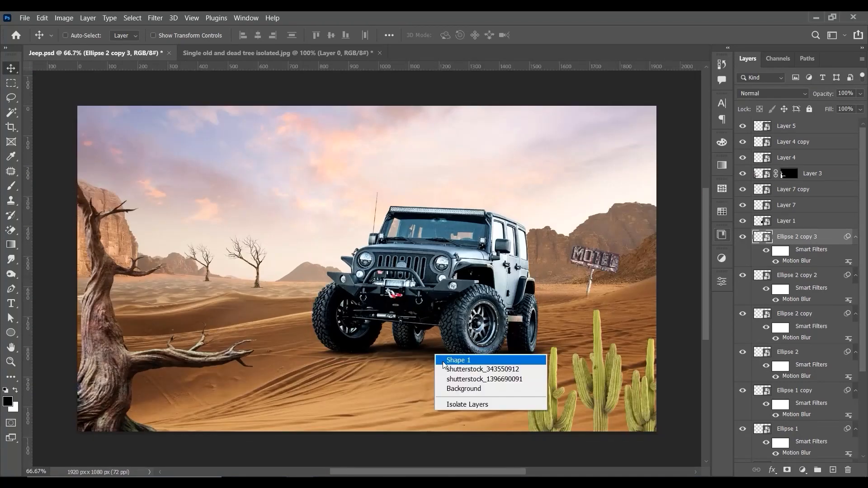
{"action": "left_click", "coordinate": [457, 361]}
{"action": "left_click_drag", "start_coordinate": [826, 434], "coordinate": [834, 471]}
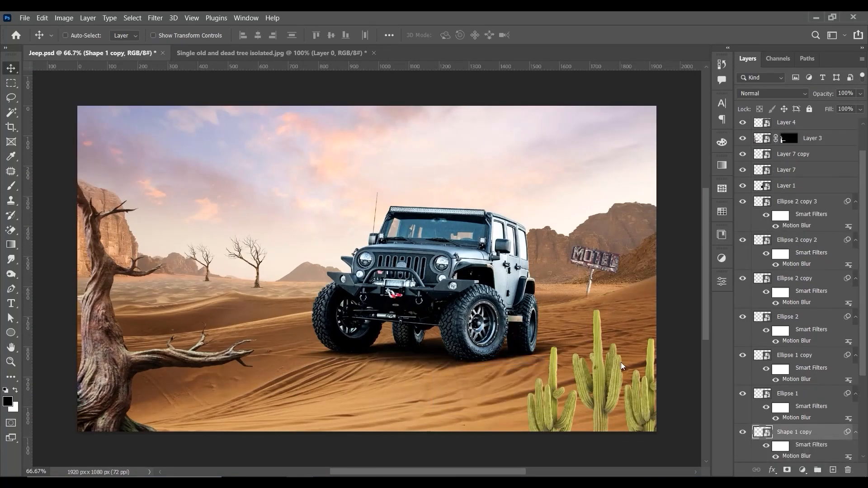
{"action": "key", "text": "ctrl+plus"}
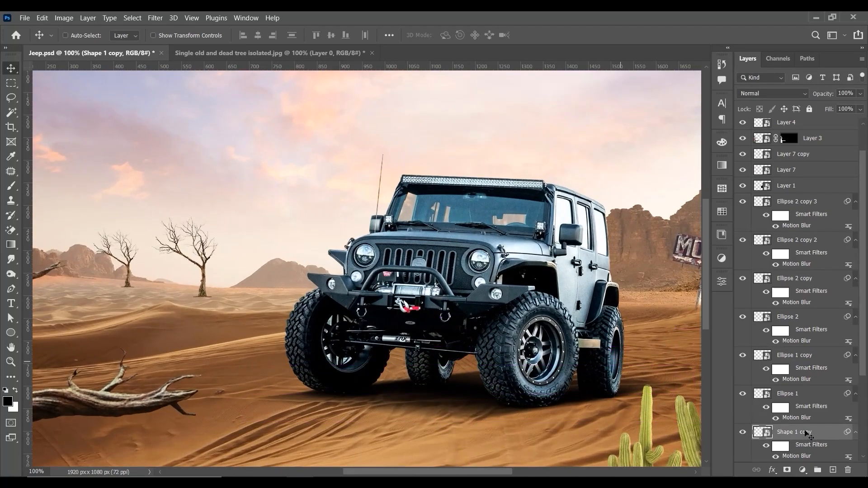
Step: Apply a 23.5-pixel Gaussian Blur to the duplicated large shadow and lower the layer's fill to 71%
{"action": "left_click", "coordinate": [155, 18]}
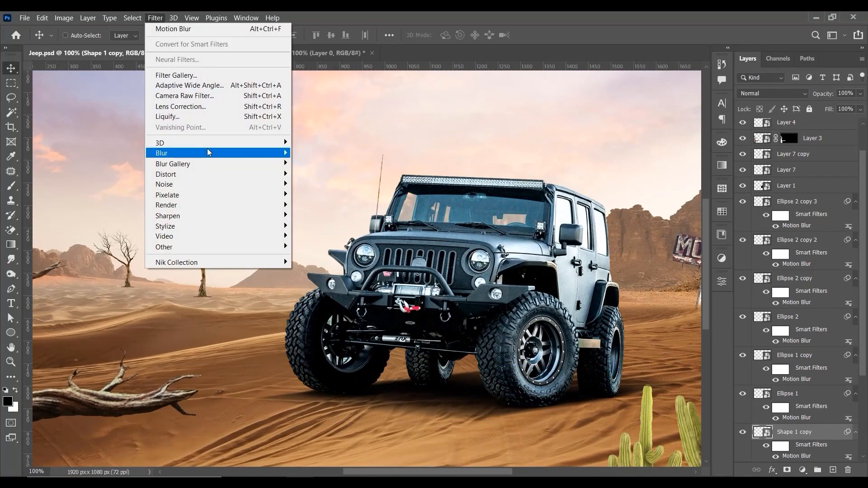
{"action": "mouse_move", "coordinate": [208, 151]}
{"action": "left_click", "coordinate": [321, 195]}
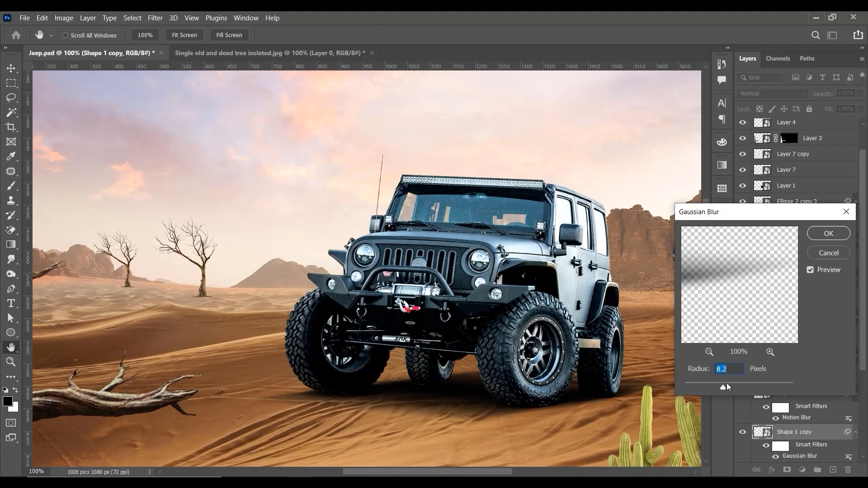
{"action": "mouse_move", "coordinate": [726, 383]}
{"action": "left_mouse_down"}
{"action": "mouse_move", "coordinate": [741, 383]}
{"action": "mouse_move", "coordinate": [721, 386]}
{"action": "mouse_move", "coordinate": [733, 386]}
{"action": "left_mouse_up"}
{"action": "left_click", "coordinate": [824, 235]}
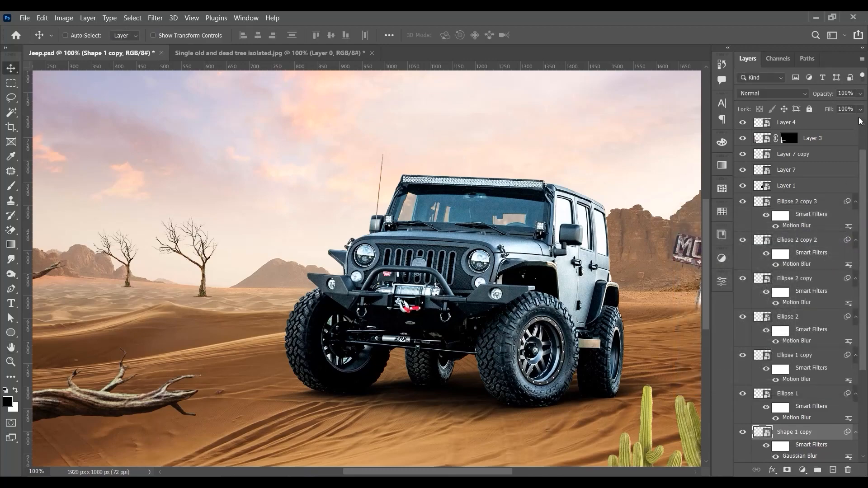
{"action": "left_click_drag", "start_coordinate": [847, 120], "coordinate": [842, 121]}
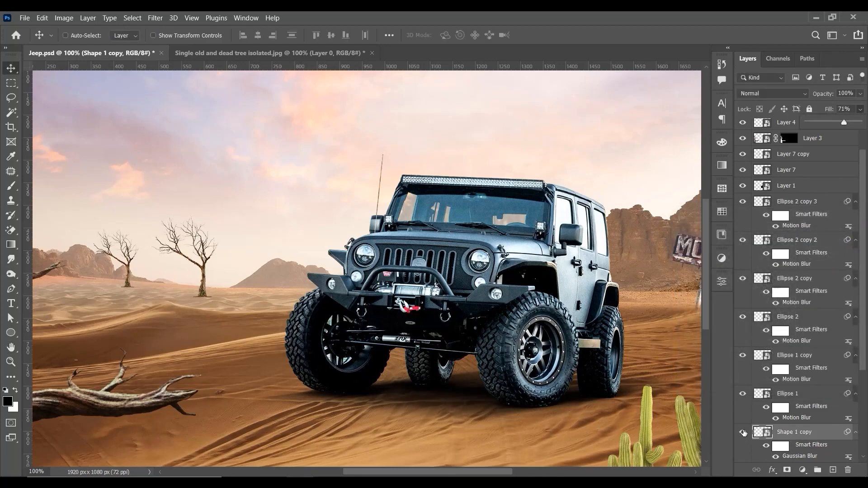
Step: Compare the scene with the softened shadow copy hidden and shown, close up and as a whole
{"action": "left_click", "coordinate": [742, 432]}
{"action": "left_click", "coordinate": [743, 432]}
{"action": "key", "text": "ctrl+minus"}
{"action": "key", "text": "ctrl+plus"}
{"action": "key", "text": "ctrl+minus"}
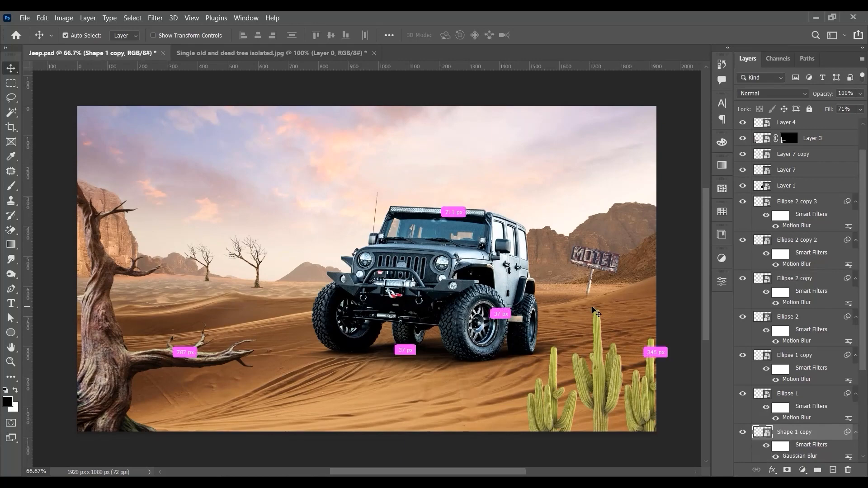
{"action": "key", "text": "ctrl+minus"}
{"action": "key", "text": "ctrl+plus"}
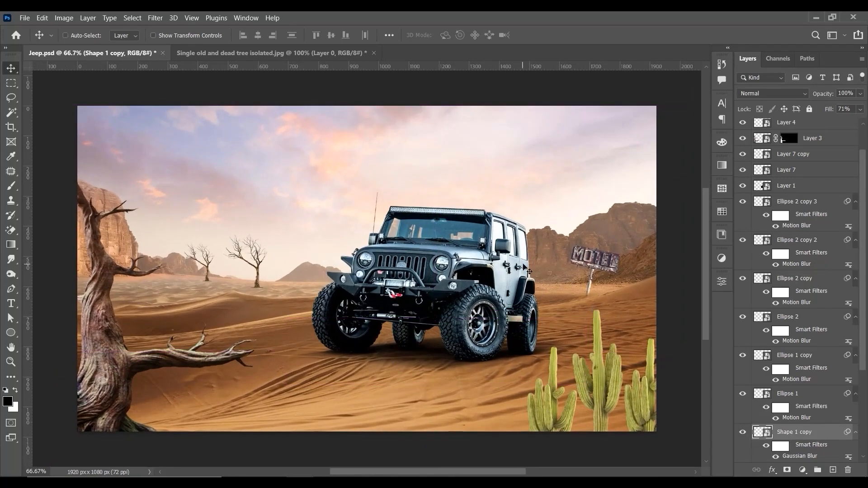
Step: Duplicate the softened large shadow and position the copy on the sand beside the jeep, toward the cacti
{"action": "right_click", "coordinate": [507, 276]}
{"action": "left_click", "coordinate": [471, 265]}
{"action": "left_click_drag", "start_coordinate": [507, 358], "coordinate": [611, 370]}
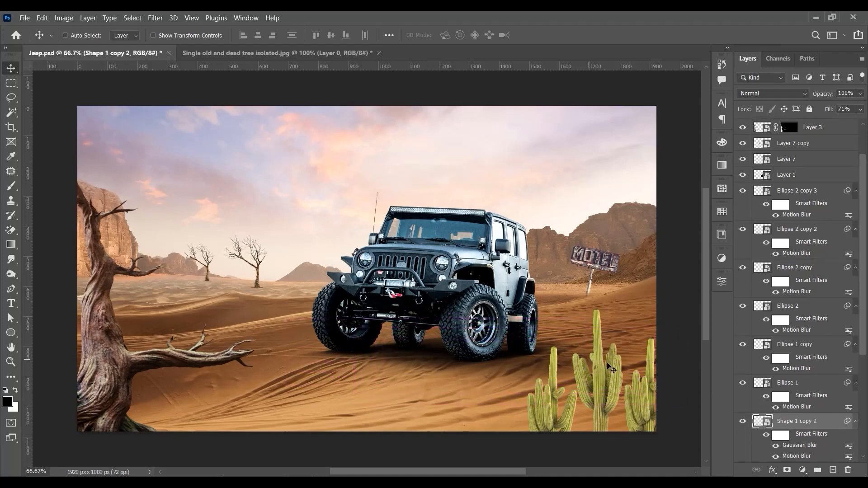
{"action": "left_click_drag", "start_coordinate": [563, 336], "coordinate": [557, 337]}
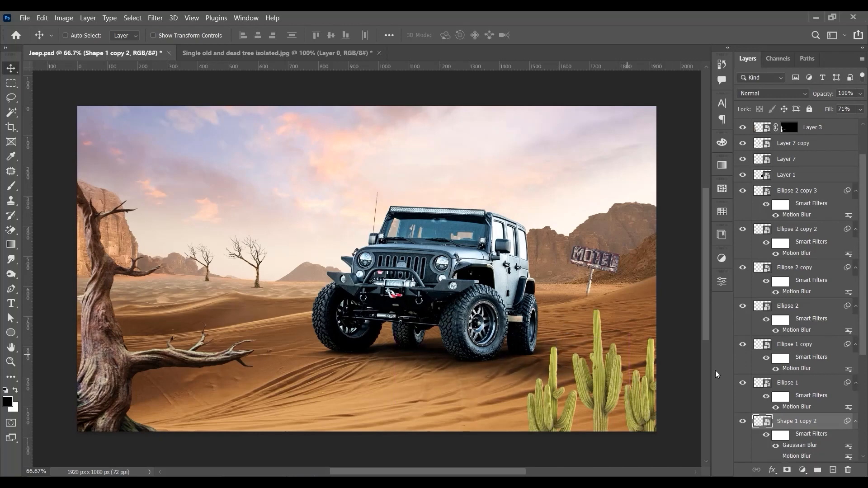
{"action": "double_click", "coordinate": [847, 448]}
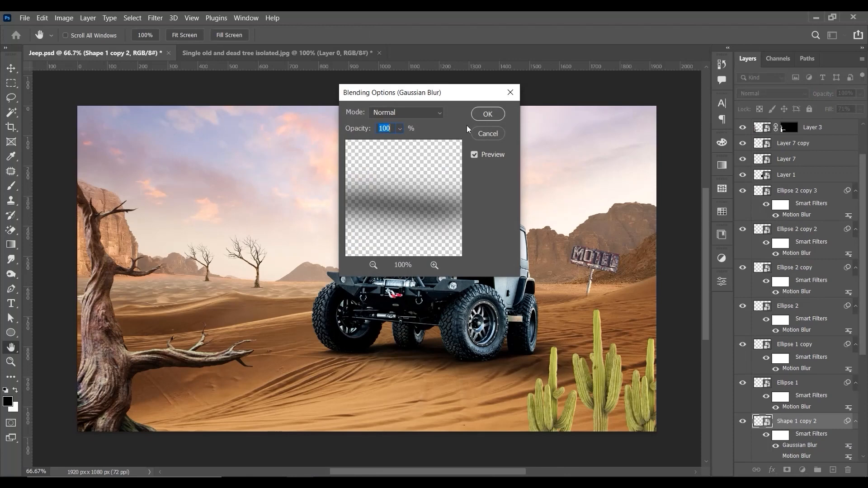
{"action": "type", "text": "50"}
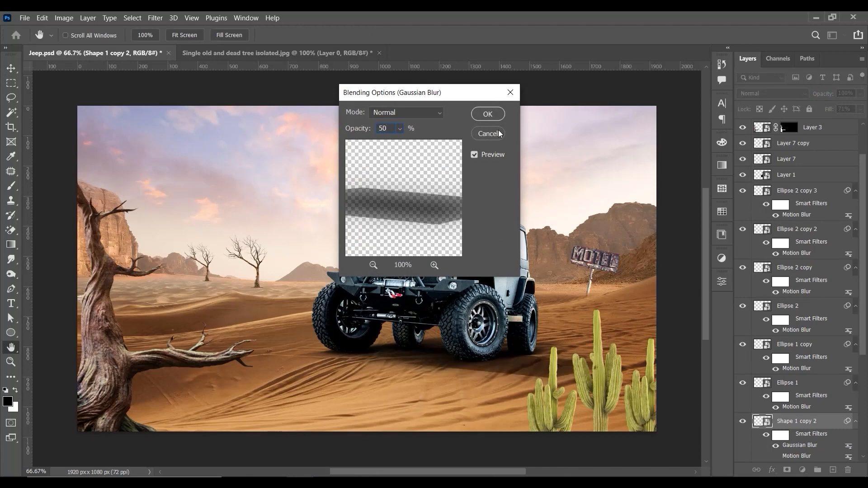
{"action": "left_click", "coordinate": [486, 134]}
{"action": "double_click", "coordinate": [800, 446]}
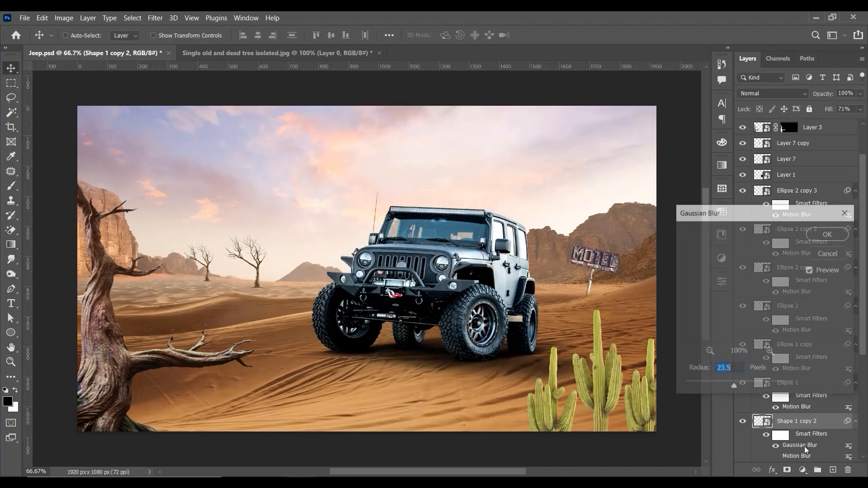
{"action": "left_click_drag", "start_coordinate": [733, 387], "coordinate": [724, 387]}
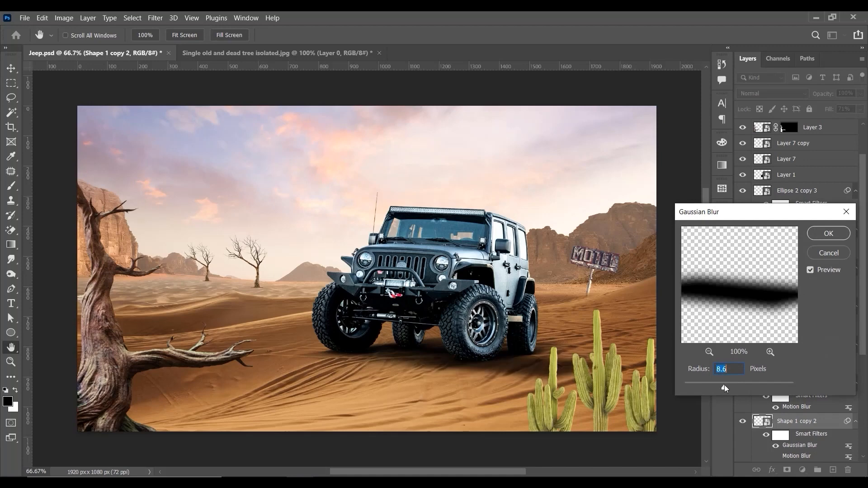
{"action": "left_click", "coordinate": [846, 211]}
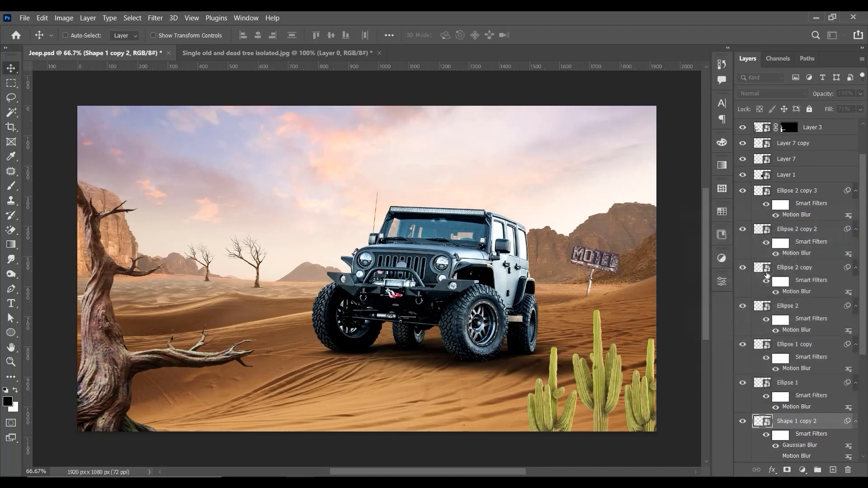
Step: Scale the soft shadow copy beside the jeep to 138.57% and shift it closer to the jeep
{"action": "key", "text": "ctrl+t"}
{"action": "left_click", "coordinate": [467, 205]}
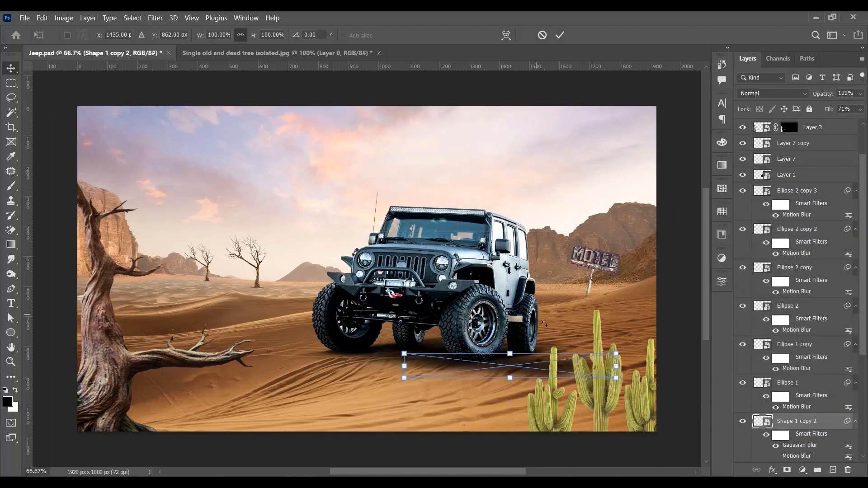
{"action": "left_click_drag", "start_coordinate": [551, 353], "coordinate": [696, 321]}
{"action": "key", "text": "Return"}
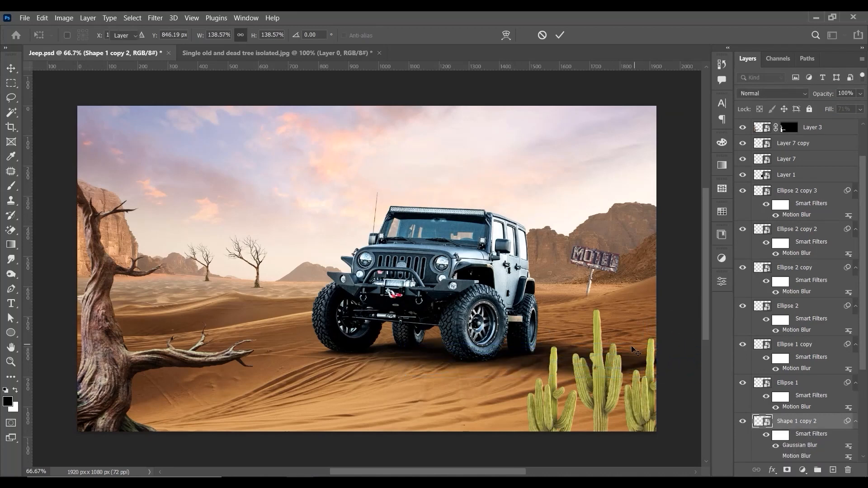
{"action": "left_click_drag", "start_coordinate": [624, 359], "coordinate": [596, 360]}
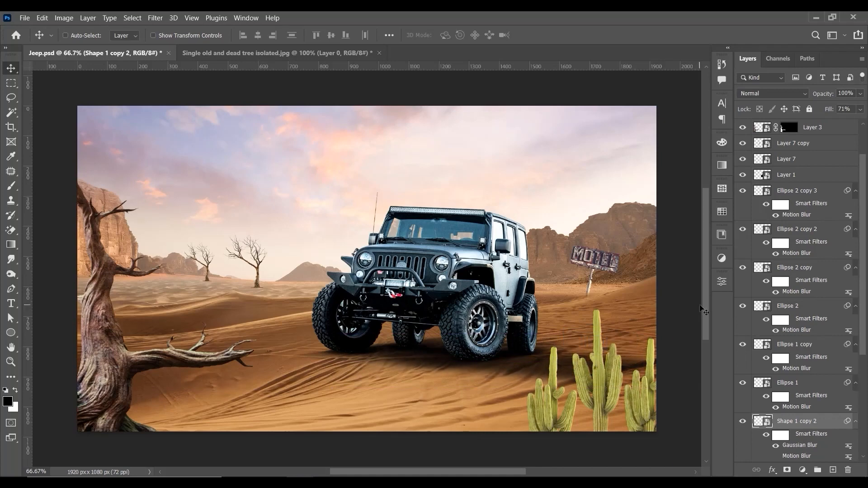
Step: Scale the soft shadow copy beside the jeep to 230.87% and shift it slightly toward the jeep
{"action": "key", "text": "ctrl+minus"}
{"action": "key", "text": "ctrl+plus"}
{"action": "key", "text": "ctrl+t"}
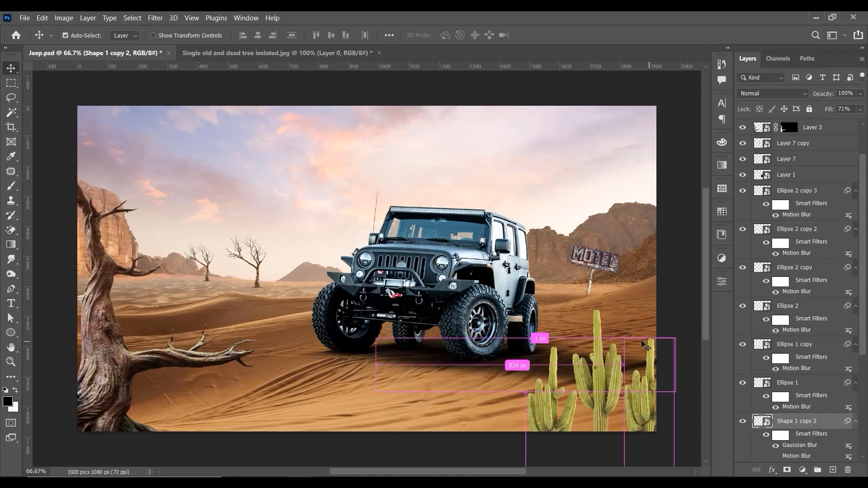
{"action": "left_click", "coordinate": [466, 209]}
{"action": "key", "text": "ctrl+minus"}
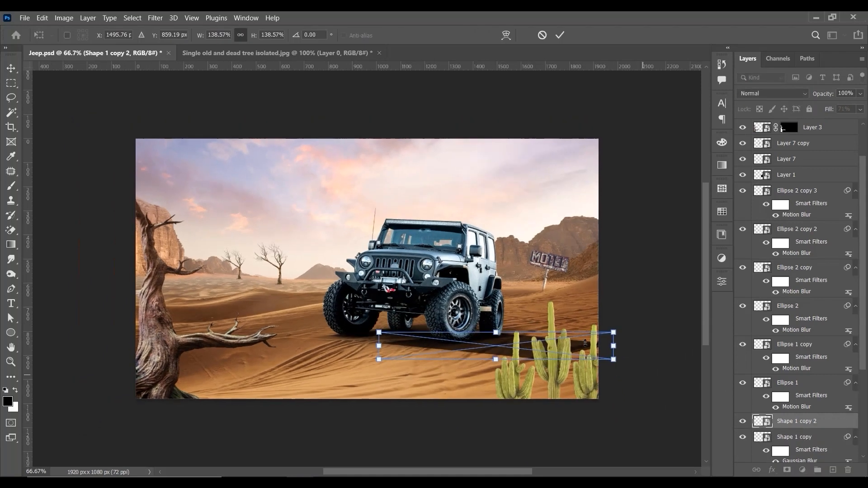
{"action": "left_click_drag", "start_coordinate": [600, 326], "coordinate": [670, 283]}
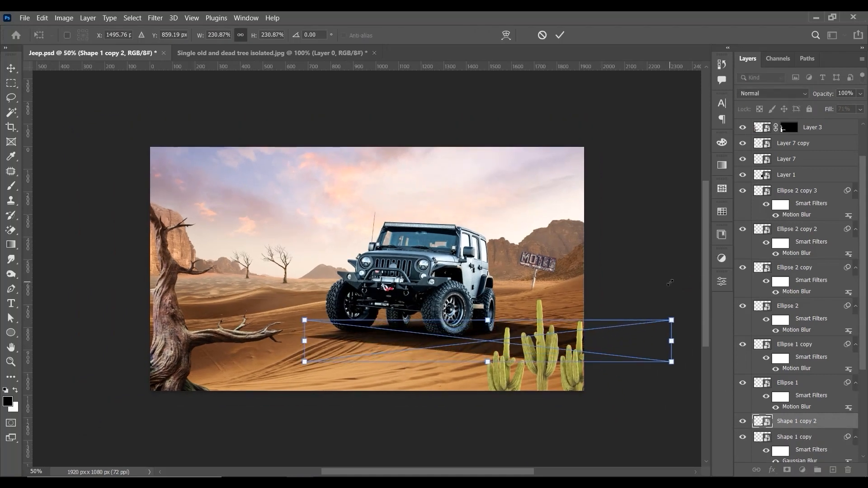
{"action": "key", "text": "Return"}
{"action": "key", "text": "ctrl+plus"}
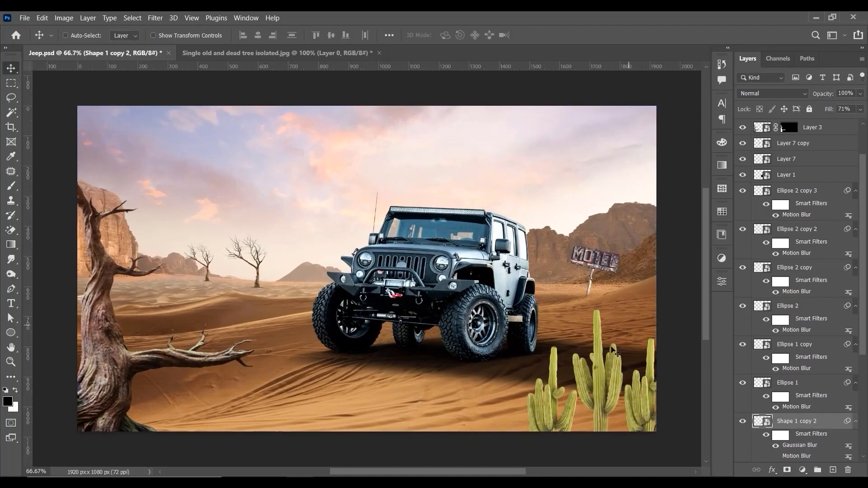
{"action": "left_click_drag", "start_coordinate": [585, 371], "coordinate": [574, 366]}
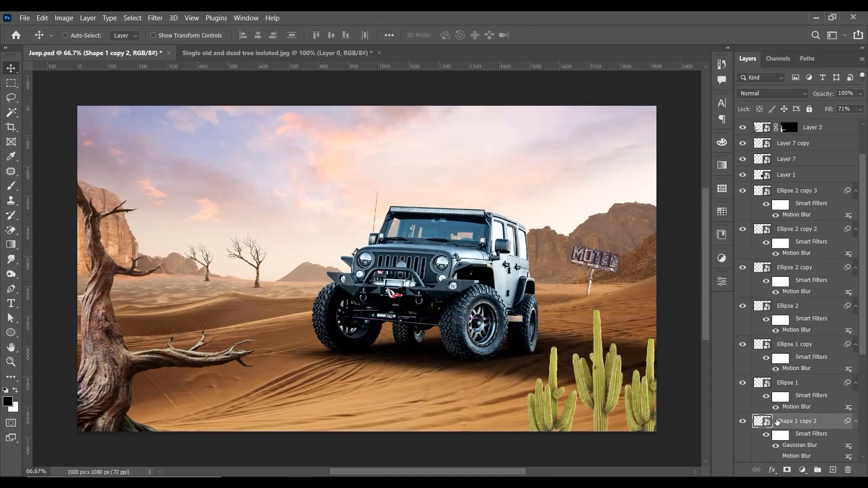
Step: Add a layer mask to the enlarged shadow copy and paint black with a large soft brush over the sand around the cacti
{"action": "left_click", "coordinate": [786, 471]}
{"action": "left_click", "coordinate": [11, 185]}
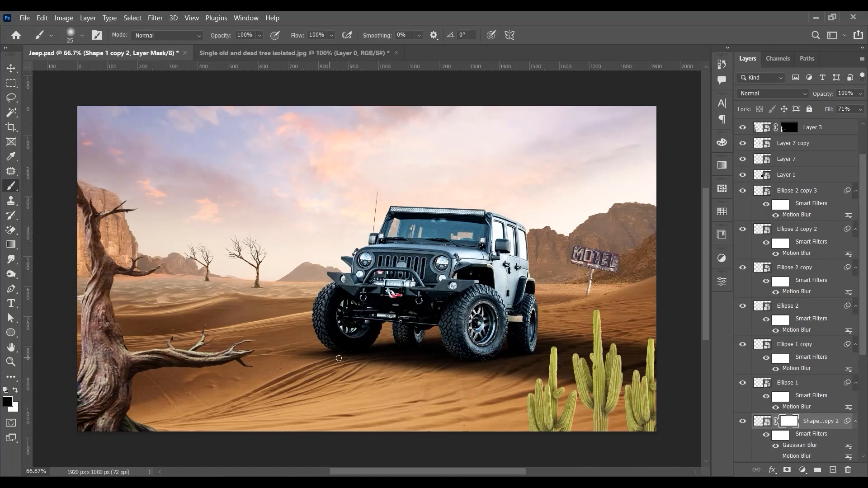
{"action": "key", "text": "bracketright"}
{"action": "key", "text": "bracketright"}
{"action": "key", "text": "bracketright"}
{"action": "key", "text": "bracketright"}
{"action": "key", "text": "bracketright"}
{"action": "key", "text": "bracketright"}
{"action": "key", "text": "bracketright"}
{"action": "key", "text": "bracketright"}
{"action": "key", "text": "bracketright"}
{"action": "key", "text": "bracketright"}
{"action": "key", "text": "bracketright"}
{"action": "key", "text": "bracketright"}
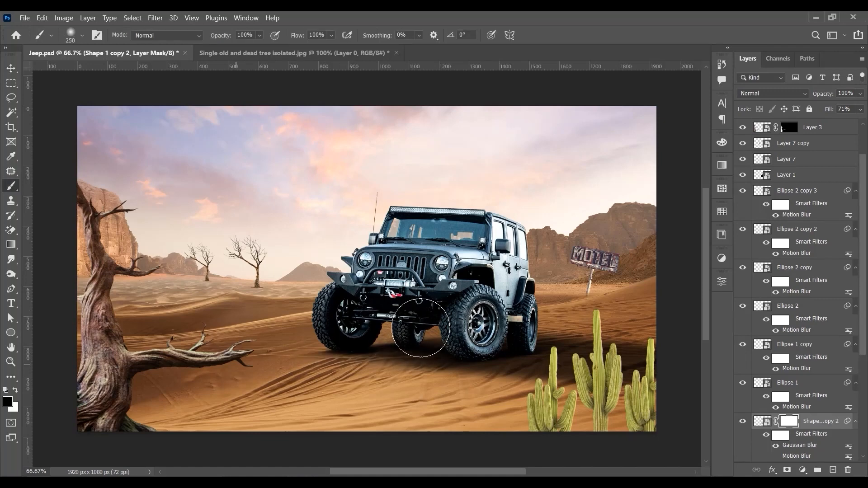
{"action": "left_click_drag", "start_coordinate": [648, 388], "coordinate": [646, 389]}
{"action": "key", "text": "bracketright"}
{"action": "key", "text": "bracketright"}
{"action": "key", "text": "bracketright"}
{"action": "key", "text": "bracketright"}
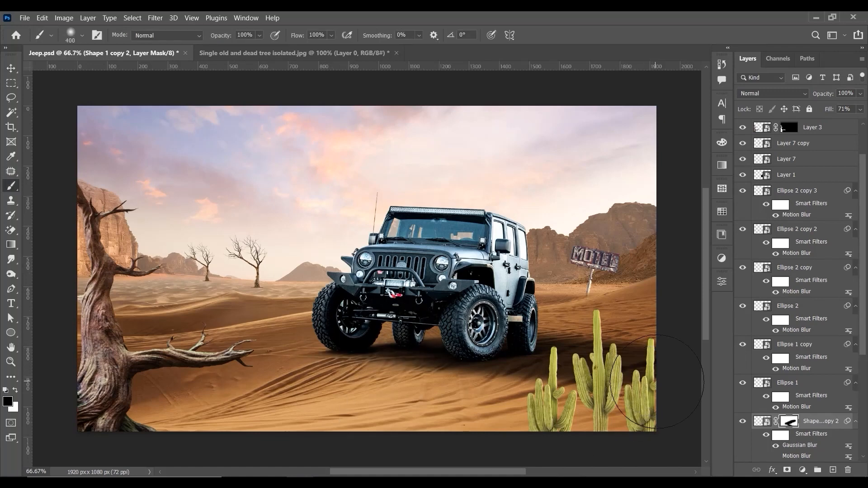
{"action": "left_click", "coordinate": [665, 387]}
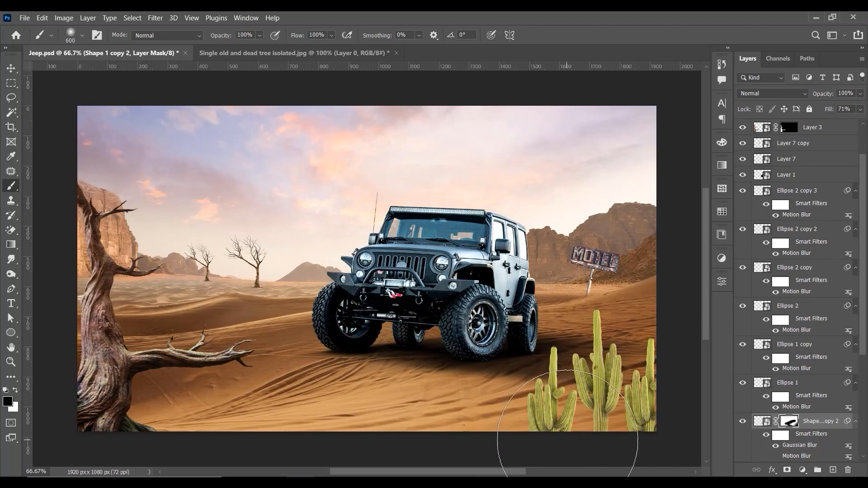
Step: Refine the shadow copy's mask with a smaller 250-pixel soft brush to fade more of the shadow
{"action": "key", "text": "bracketleft"}
{"action": "key", "text": "bracketleft"}
{"action": "key", "text": "bracketleft"}
{"action": "key", "text": "bracketleft"}
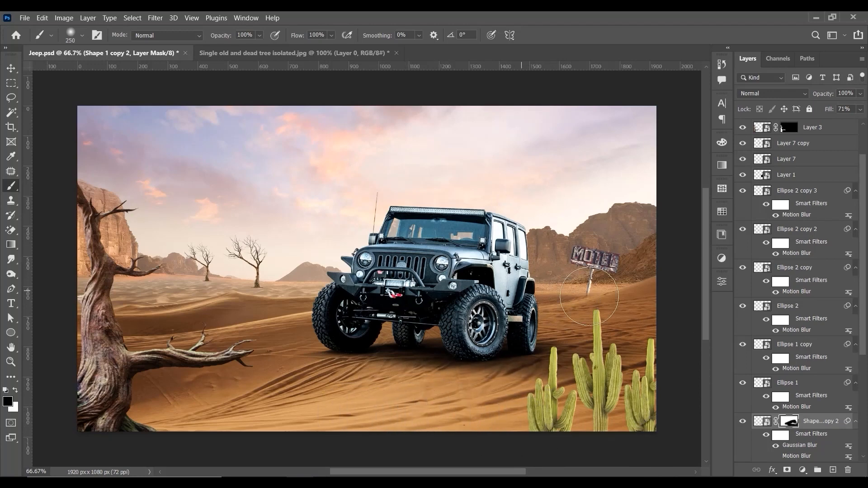
{"action": "key", "text": "v"}
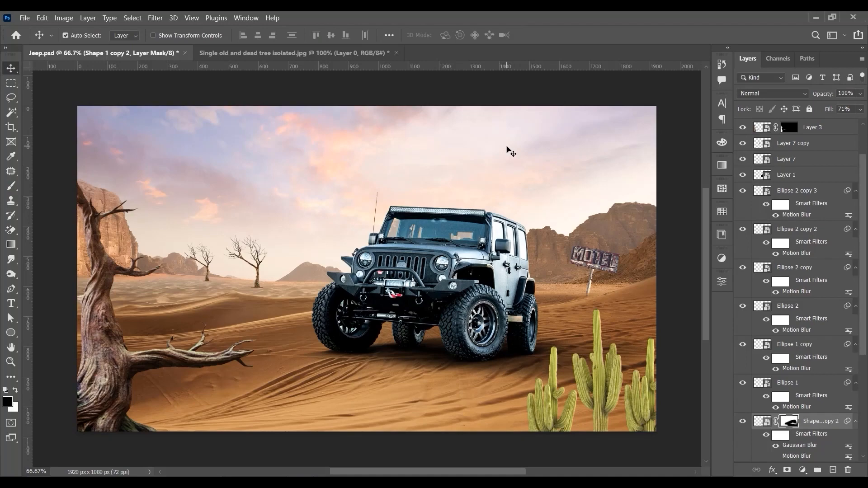
Step: Group all the jeep's ellipse and shape shadow layers as "shadow" and compare the scene with the group hidden and shown
{"action": "key", "text": "ctrl+1"}
{"action": "key", "text": "ctrl+0"}
{"action": "key", "text": "ctrl+1"}
{"action": "key", "text": "ctrl+0"}
{"action": "key", "text": "ctrl+1"}
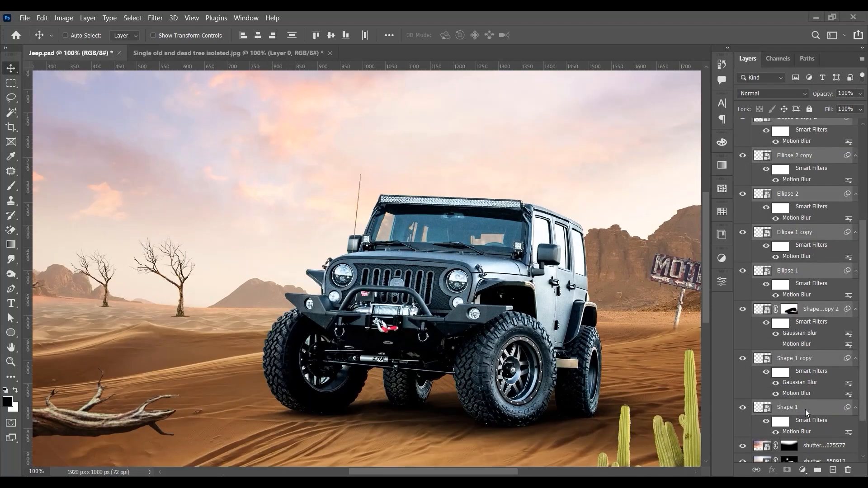
{"action": "key", "text": "ctrl+g"}
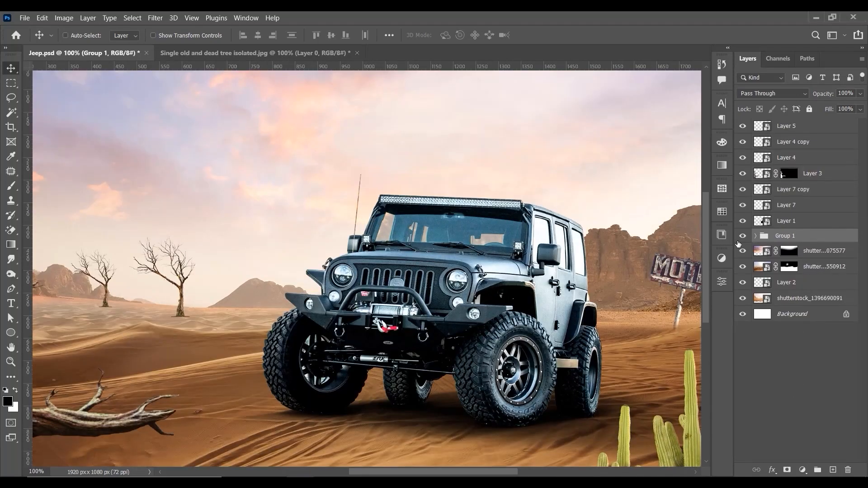
{"action": "left_click", "coordinate": [745, 234]}
{"action": "left_click", "coordinate": [744, 234]}
{"action": "left_click", "coordinate": [744, 234]}
{"action": "left_click", "coordinate": [745, 234]}
Step: Select the jeep layer, Layer 1, and compare the scene with the jeep hidden and shown
{"action": "left_click", "coordinate": [778, 225]}
{"action": "left_click", "coordinate": [742, 221]}
{"action": "left_click", "coordinate": [742, 221]}
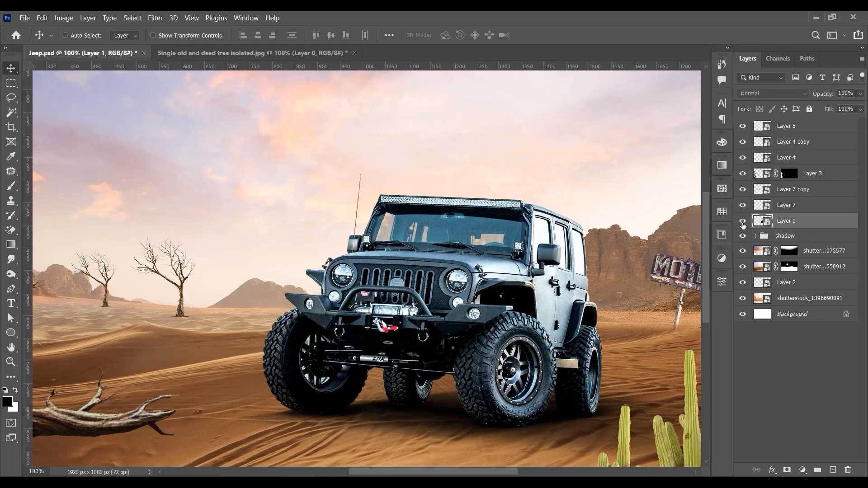
{"action": "left_click", "coordinate": [742, 221]}
{"action": "left_click", "coordinate": [742, 221]}
{"action": "key", "text": "ctrl+0"}
{"action": "key", "text": "ctrl+1"}
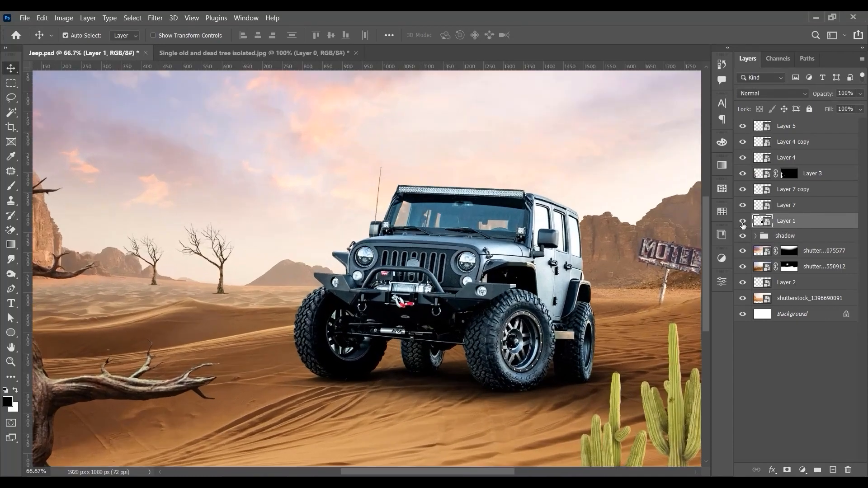
Step: Open the choice of fill and adjustment layers for the jeep layer
{"action": "left_click_drag", "start_coordinate": [651, 248], "coordinate": [597, 261]}
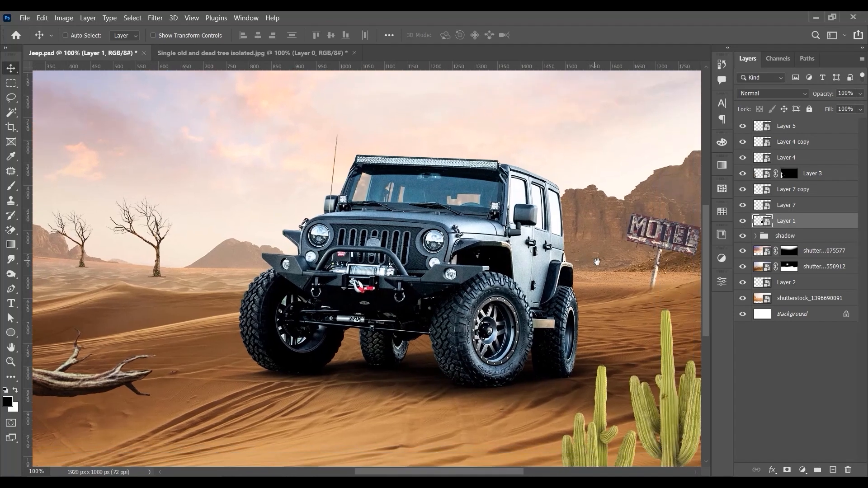
{"action": "left_click", "coordinate": [802, 469]}
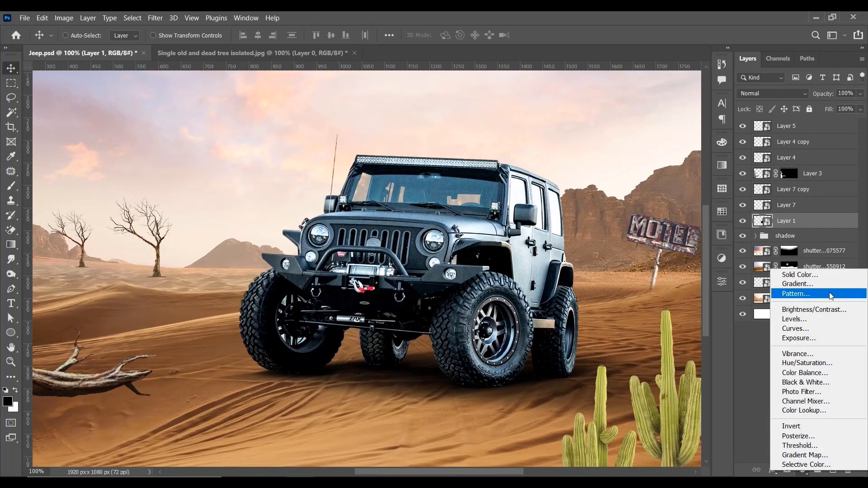
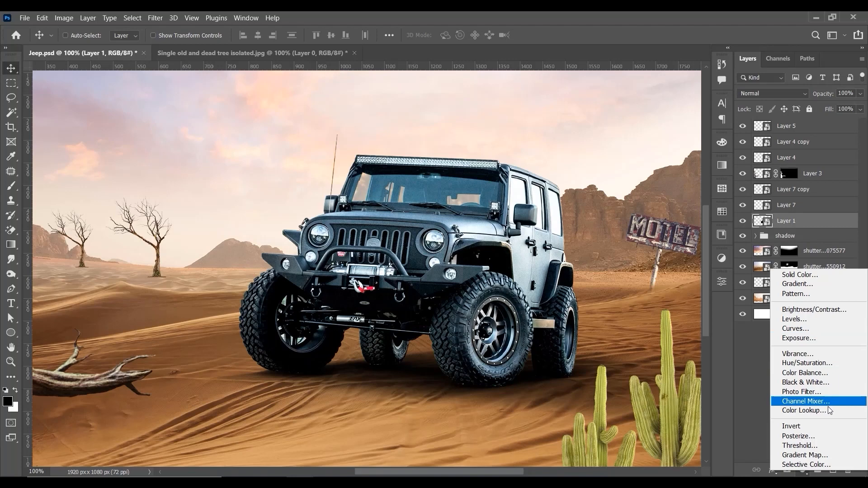
Step: Add an Exposure adjustment clipped to the jeep layer with exposure set to -3.56
{"action": "left_click", "coordinate": [821, 339]}
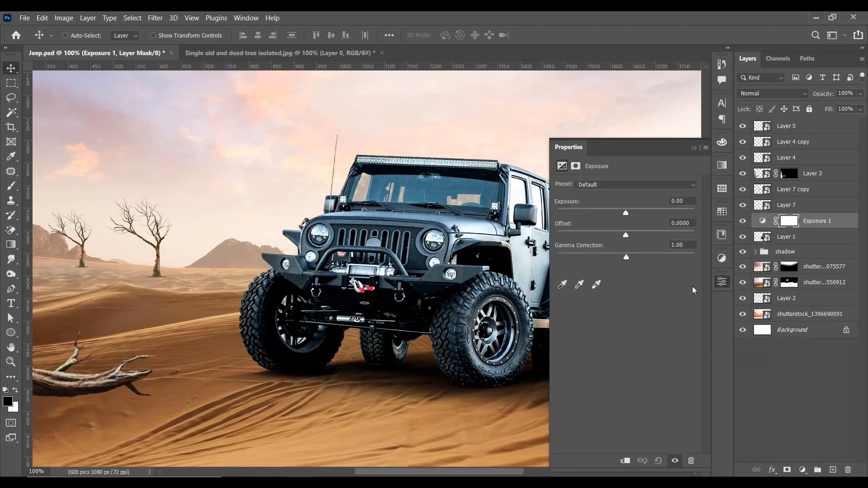
{"action": "left_click", "coordinate": [626, 460]}
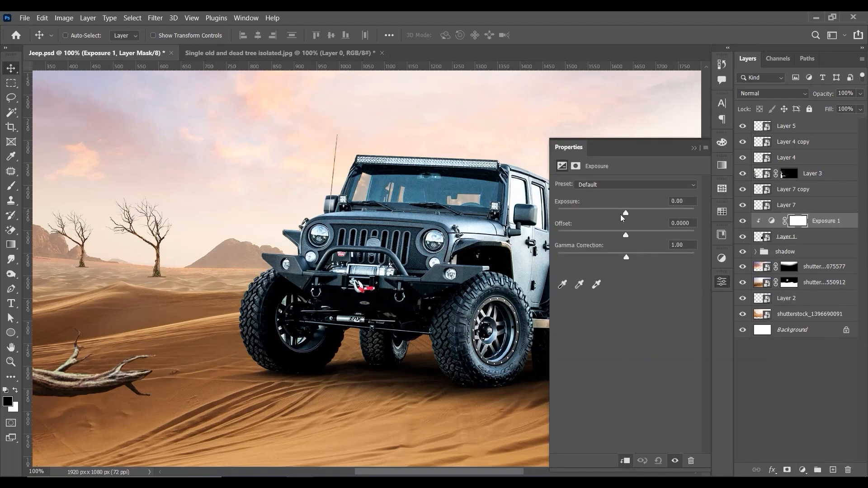
{"action": "left_click_drag", "start_coordinate": [620, 214], "coordinate": [587, 212]}
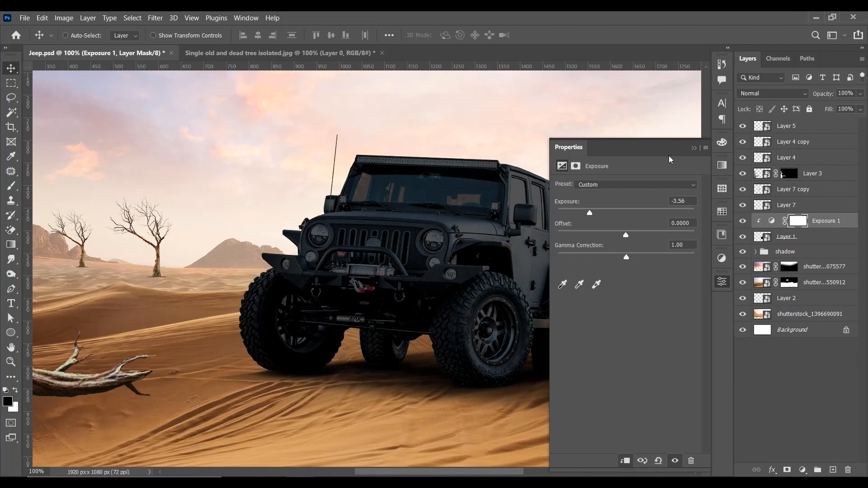
{"action": "left_click", "coordinate": [693, 148]}
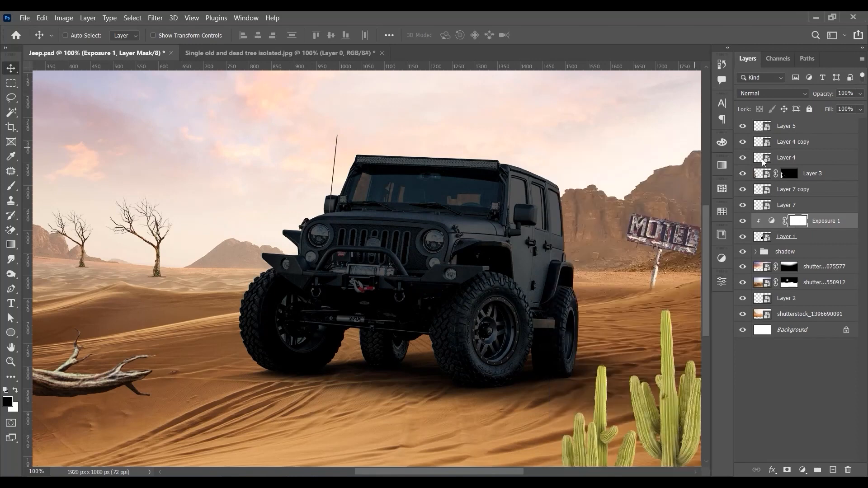
Step: Paint black on the Exposure mask with a 300-pixel soft brush over the jeep's windshield, hood and front bumper
{"action": "left_click", "coordinate": [11, 186]}
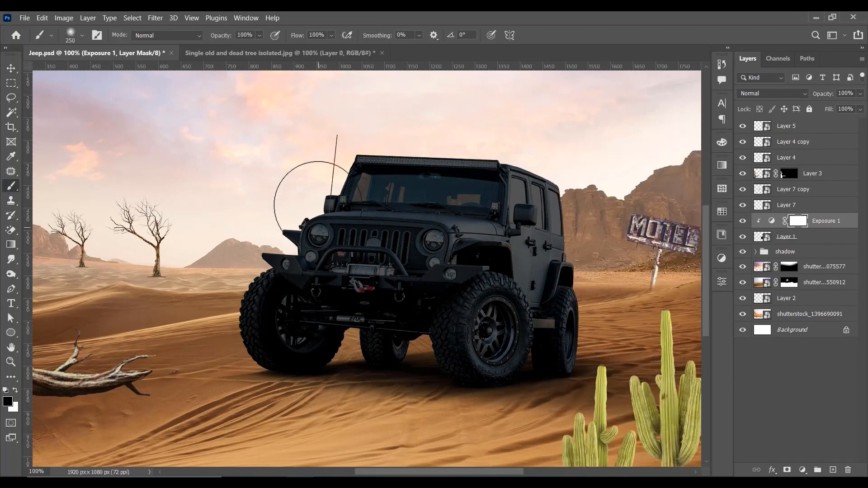
{"action": "key", "text": "bracketright"}
{"action": "mouse_move", "coordinate": [358, 211]}
{"action": "left_mouse_down"}
{"action": "mouse_move", "coordinate": [429, 240]}
{"action": "mouse_move", "coordinate": [505, 133]}
{"action": "left_mouse_up"}
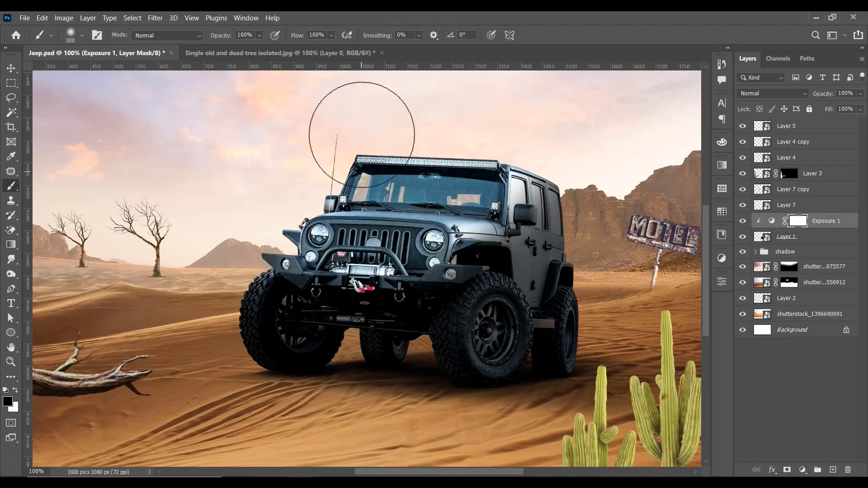
{"action": "left_click_drag", "start_coordinate": [316, 240], "coordinate": [273, 251]}
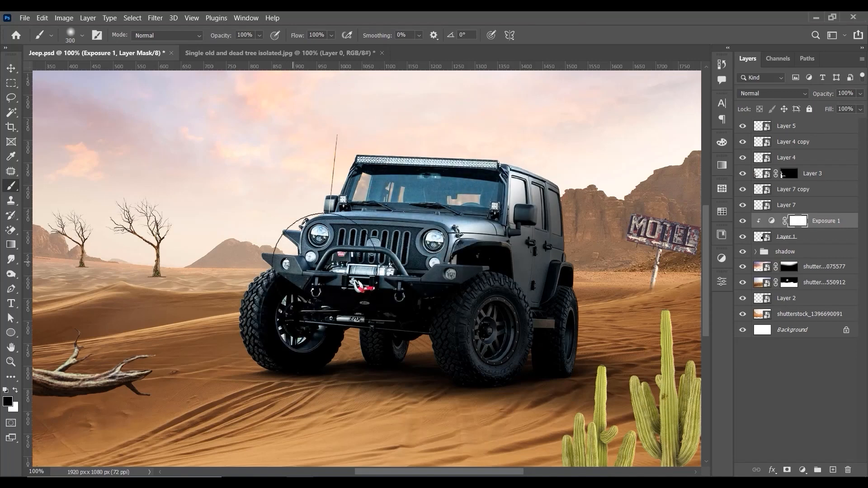
Step: Try painting black at full flow on the Exposure mask over the front wheel, and undo the stroke
{"action": "left_click_drag", "start_coordinate": [470, 296], "coordinate": [464, 342]}
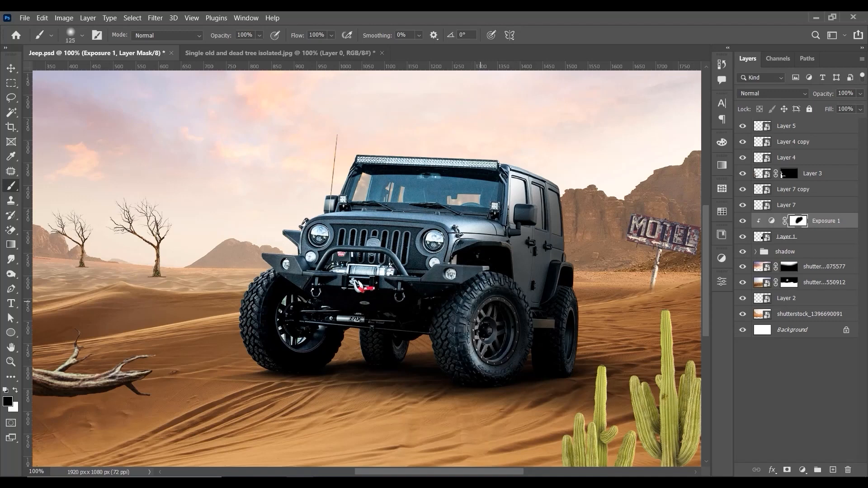
{"action": "key", "text": "bracketright"}
{"action": "key", "text": "bracketright"}
{"action": "key", "text": "bracketright"}
{"action": "key", "text": "bracketright"}
{"action": "key", "text": "bracketright"}
{"action": "key", "text": "ctrl+z"}
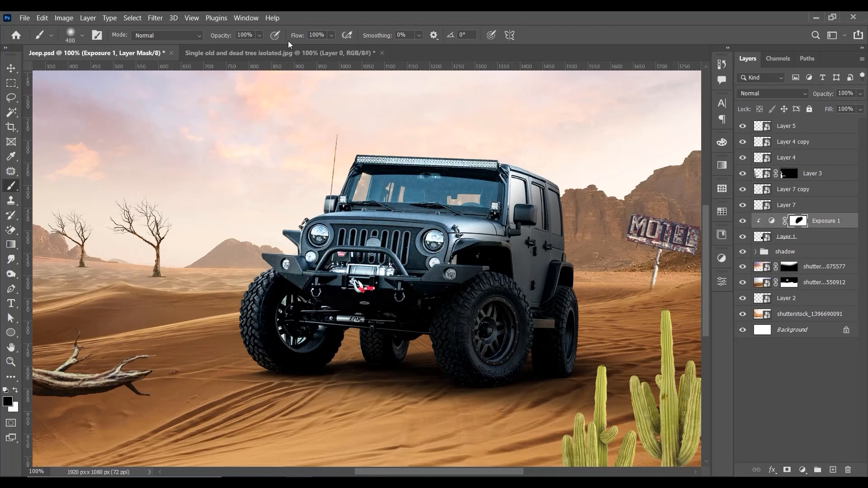
Step: Lower the brush flow to 38% and dab black with a 400-pixel brush on the mask over the jeep's front and rear wheels
{"action": "left_click_drag", "start_coordinate": [330, 37], "coordinate": [311, 49]}
{"action": "left_click", "coordinate": [477, 336]}
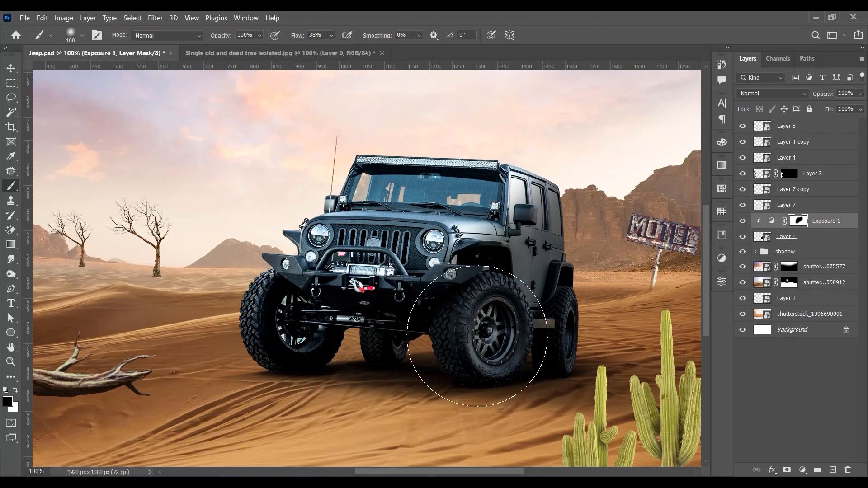
{"action": "left_click", "coordinate": [475, 326]}
{"action": "left_click", "coordinate": [572, 349]}
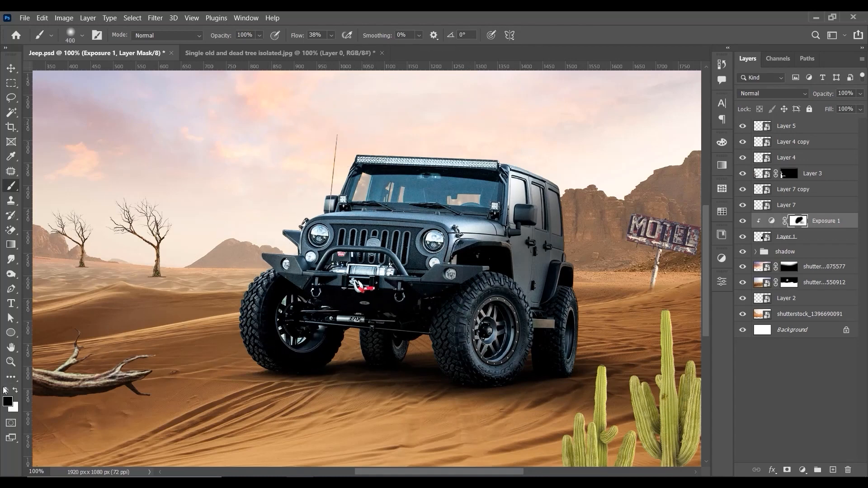
Step: Paint white on the Exposure mask with a 175-pixel brush to darken the jeep's side windows and door area
{"action": "key", "text": "x"}
{"action": "key", "text": "bracketleft"}
{"action": "key", "text": "bracketleft"}
{"action": "key", "text": "bracketleft"}
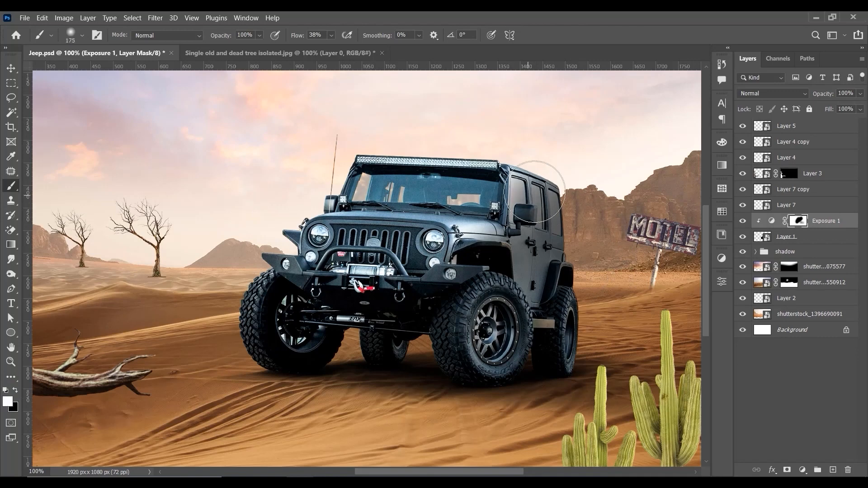
{"action": "mouse_move", "coordinate": [521, 180]}
{"action": "left_mouse_down"}
{"action": "mouse_move", "coordinate": [497, 244]}
{"action": "mouse_move", "coordinate": [470, 239]}
{"action": "mouse_move", "coordinate": [499, 247]}
{"action": "left_mouse_up"}
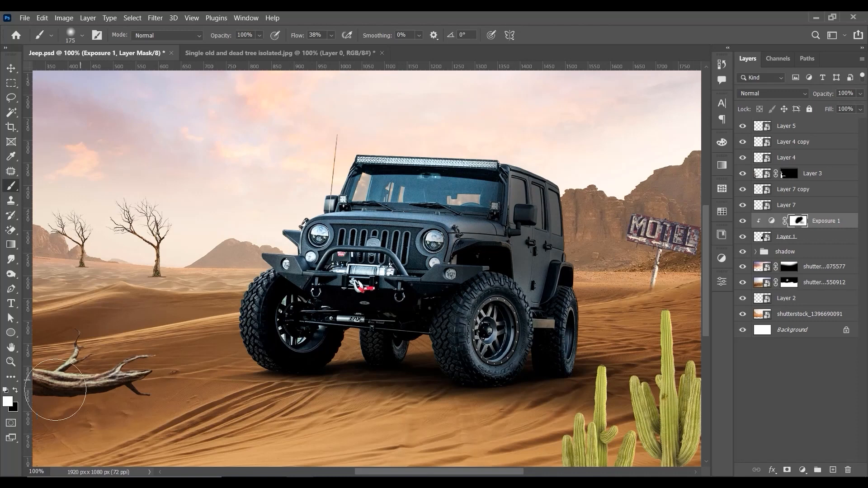
Step: Paint black on the Exposure mask with a 300 to 400-pixel brush around the windshield and hood to blend the darkening
{"action": "left_click", "coordinate": [16, 390]}
{"action": "key", "text": "bracketright"}
{"action": "key", "text": "bracketright"}
{"action": "key", "text": "bracketright"}
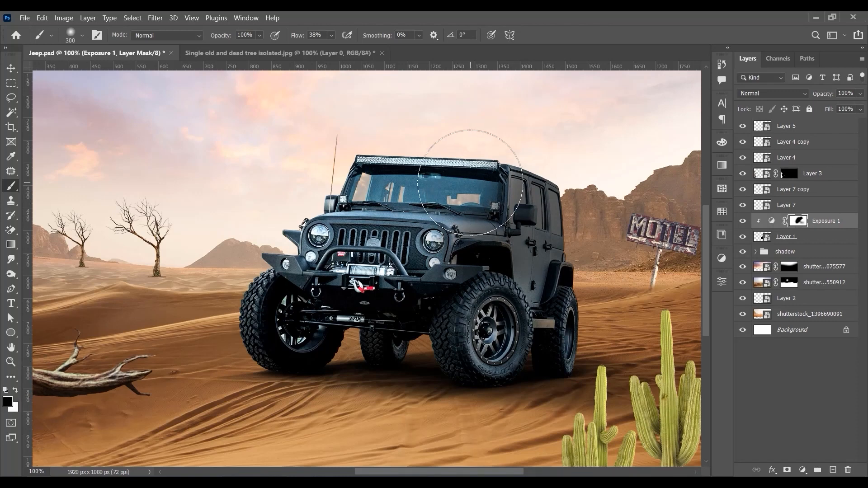
{"action": "mouse_move", "coordinate": [461, 180]}
{"action": "left_mouse_down"}
{"action": "mouse_move", "coordinate": [434, 161]}
{"action": "mouse_move", "coordinate": [436, 216]}
{"action": "left_mouse_up"}
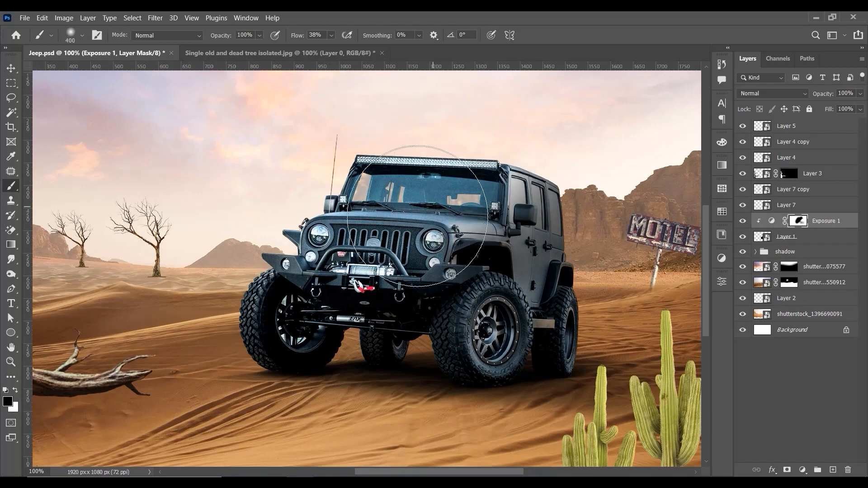
Step: Set the Exposure 1 adjustment's exposure to -2.50
{"action": "scroll", "coordinate": [582, 73], "scroll_direction": "down", "scroll_amount": 3}
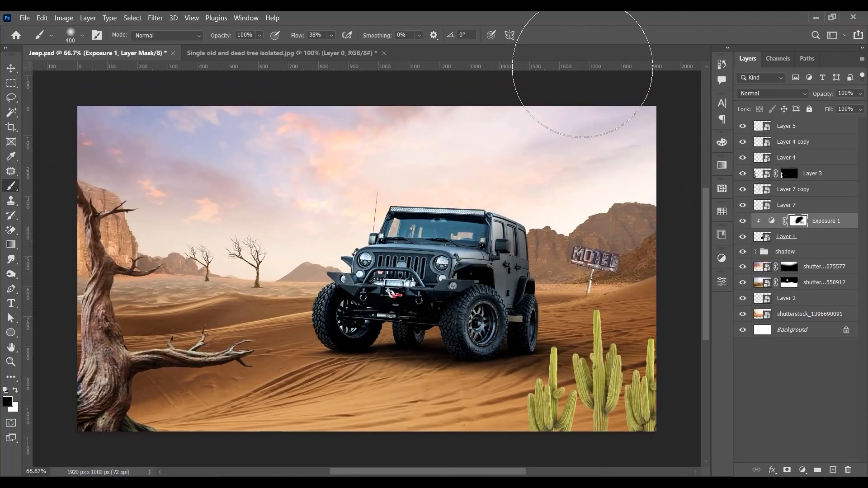
{"action": "double_click", "coordinate": [773, 222]}
{"action": "left_click_drag", "start_coordinate": [592, 212], "coordinate": [601, 214]}
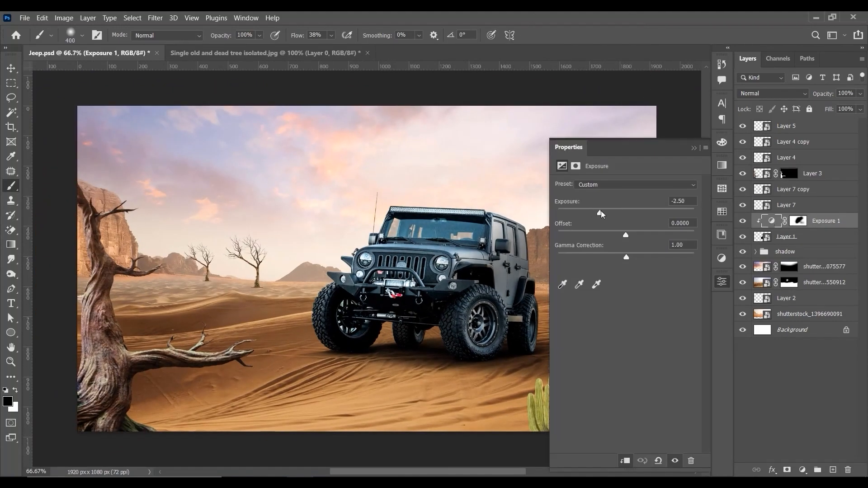
{"action": "left_click", "coordinate": [694, 148]}
Step: Examine the darkened jeep up close and within the whole desert scene
{"action": "key", "text": "ctrl+plus"}
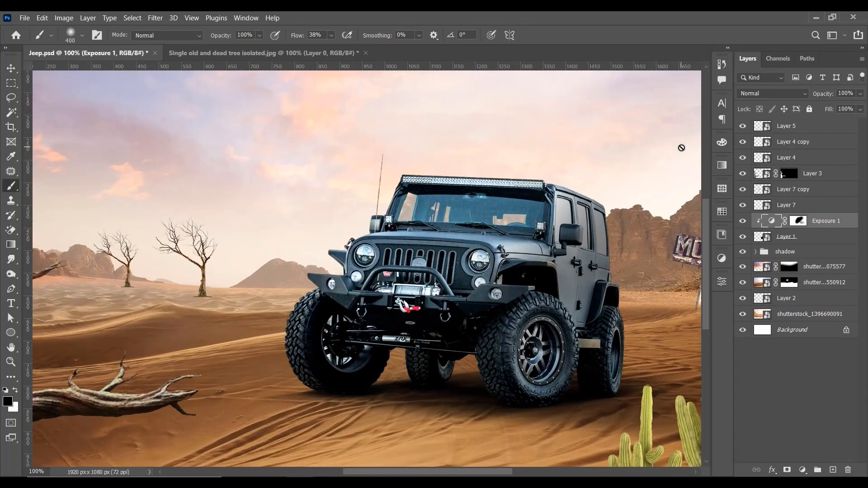
{"action": "key", "text": "ctrl+minus"}
{"action": "key", "text": "ctrl+plus"}
{"action": "key", "text": "ctrl+minus"}
{"action": "key", "text": "ctrl+plus"}
{"action": "key", "text": "ctrl+minus"}
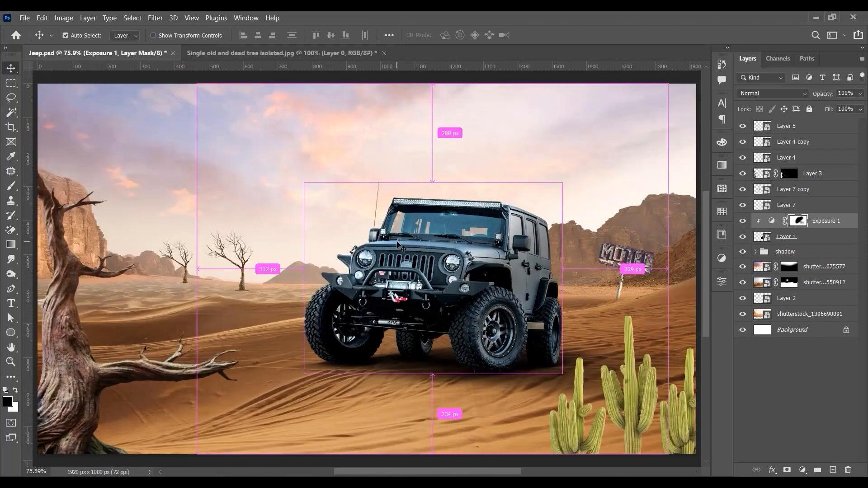
{"action": "key", "text": "ctrl+minus"}
{"action": "key", "text": "ctrl+plus"}
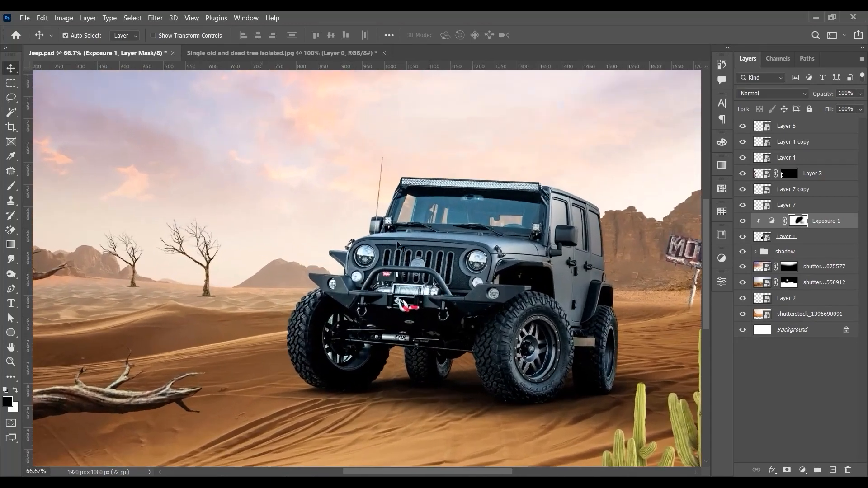
Step: Add a Levels adjustment above Exposure 1, clipped to the jeep, and adjust its shadow input level
{"action": "left_click", "coordinate": [802, 470]}
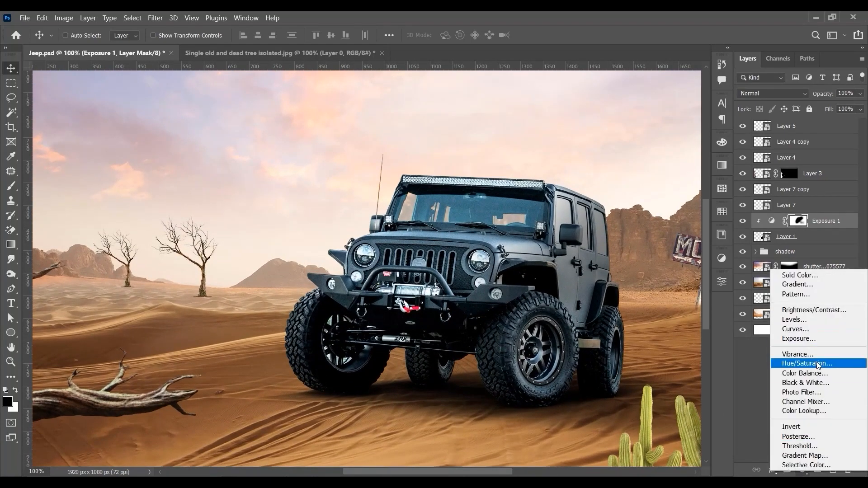
{"action": "left_click", "coordinate": [811, 319]}
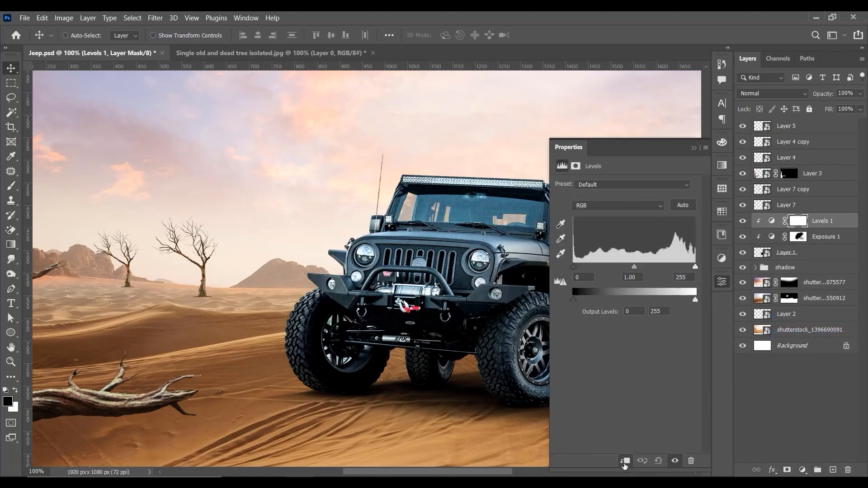
{"action": "left_click_drag", "start_coordinate": [577, 267], "coordinate": [565, 262]}
{"action": "left_click", "coordinate": [693, 148]}
Step: Compare the jeep with the Levels 1 adjustment hidden and shown, up close and in the whole scene
{"action": "left_click", "coordinate": [743, 221]}
{"action": "left_click", "coordinate": [742, 220]}
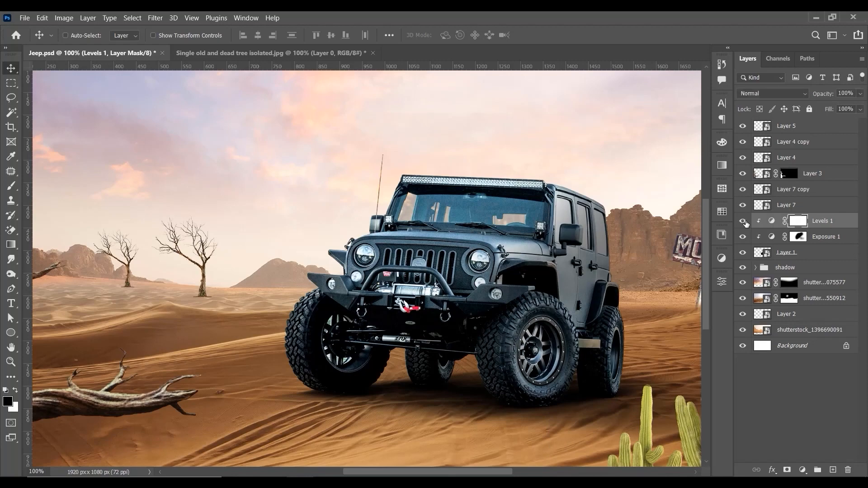
{"action": "left_click", "coordinate": [742, 220]}
{"action": "left_click", "coordinate": [742, 220]}
{"action": "key", "text": "ctrl+minus"}
{"action": "key", "text": "ctrl+minus"}
{"action": "key", "text": "ctrl+minus"}
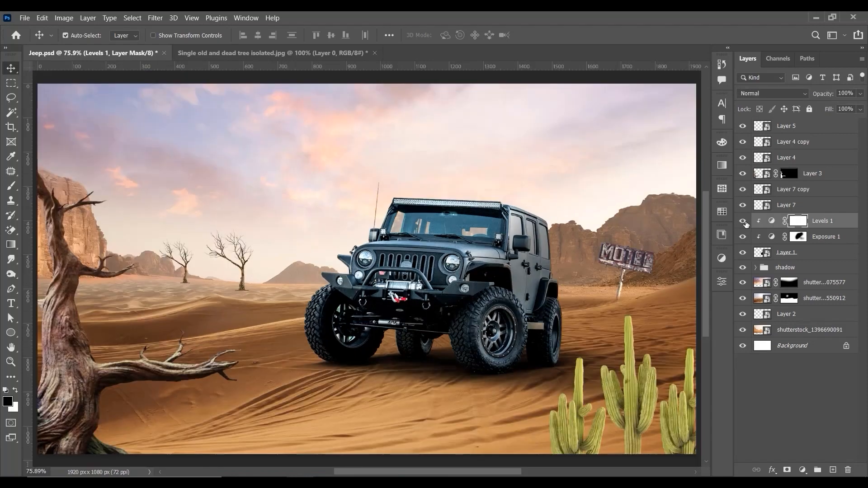
{"action": "key", "text": "ctrl+plus"}
{"action": "key", "text": "ctrl+plus"}
{"action": "key", "text": "ctrl+plus"}
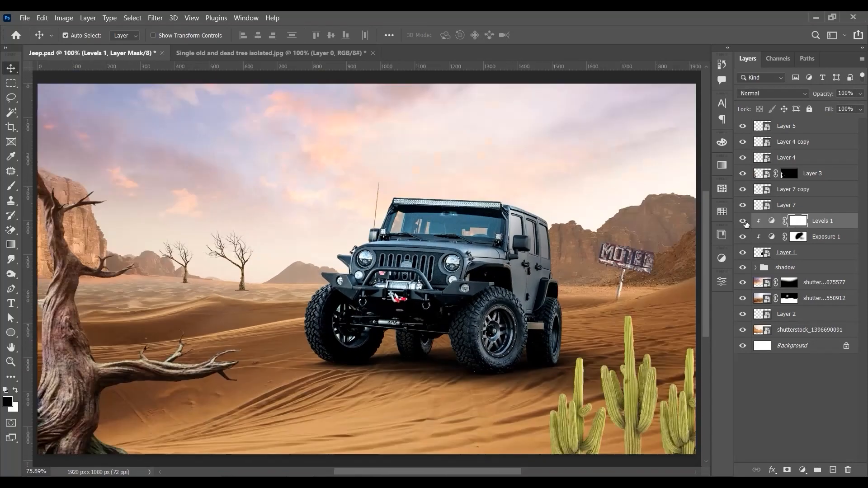
{"action": "key", "text": "ctrl+minus"}
{"action": "key", "text": "ctrl+plus"}
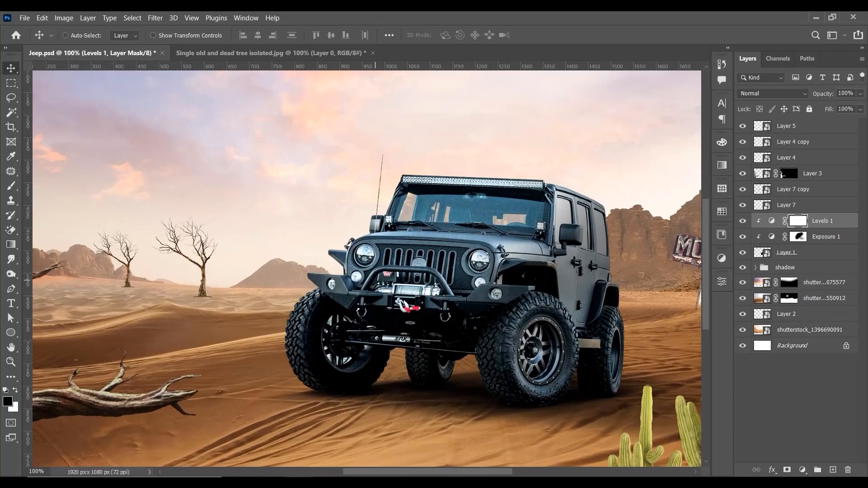
Step: Select the jeep layer, Layer 1, and compare the scene with it hidden and shown
{"action": "left_click", "coordinate": [828, 252]}
{"action": "left_click", "coordinate": [742, 252]}
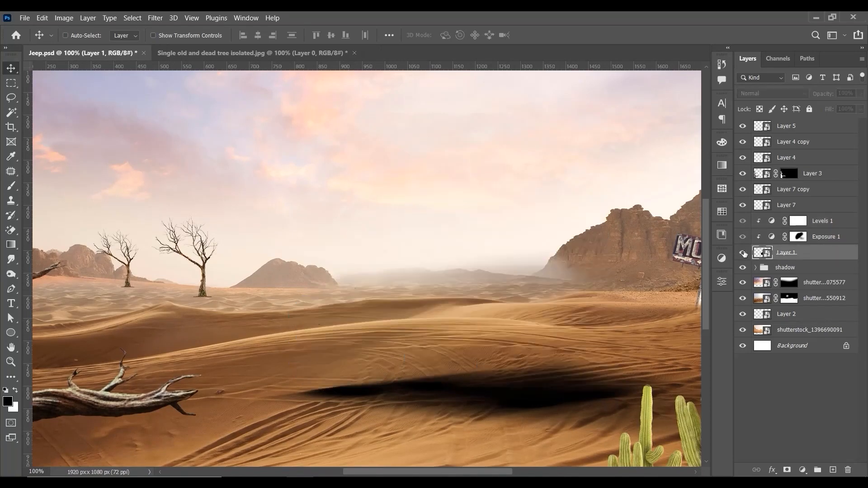
{"action": "left_click", "coordinate": [742, 253]}
Step: Release Levels 1 and Exposure 1 from clipping to the jeep layer and hide both adjustments
{"action": "mouse_move", "coordinate": [815, 251]}
{"action": "left_mouse_down"}
{"action": "mouse_move", "coordinate": [822, 396]}
{"action": "mouse_move", "coordinate": [831, 251]}
{"action": "left_mouse_up"}
{"action": "key", "text": "ctrl+s"}
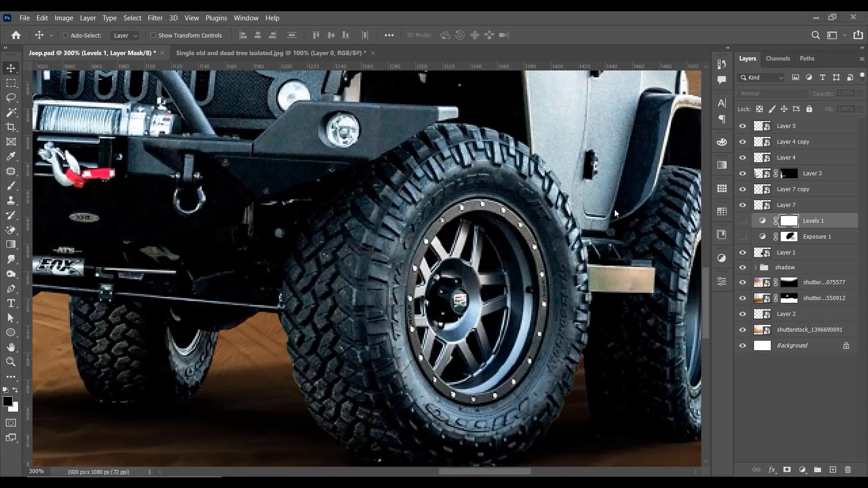
{"action": "mouse_move", "coordinate": [743, 222]}
{"action": "left_mouse_down"}
{"action": "mouse_move", "coordinate": [742, 236]}
{"action": "mouse_move", "coordinate": [743, 222]}
{"action": "left_mouse_up"}
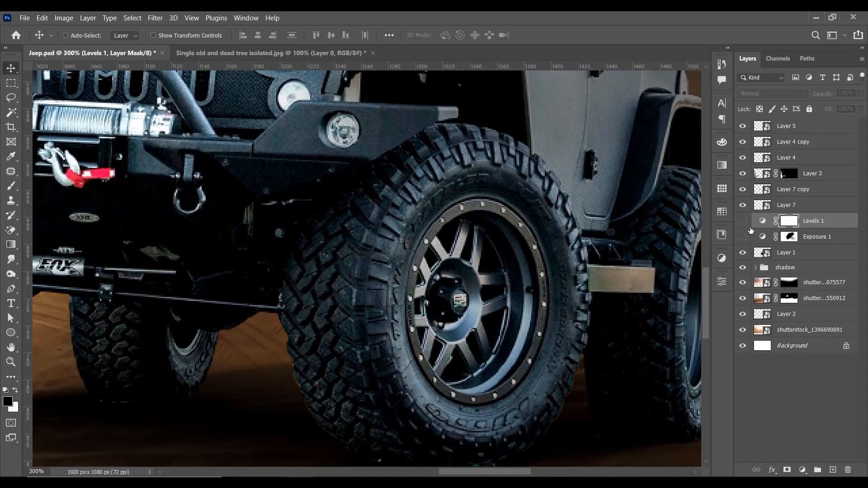
Step: Duplicate the jeep layer, Layer 1, and inspect its wheels up close
{"action": "left_click", "coordinate": [780, 258]}
{"action": "key", "text": "ctrl+minus"}
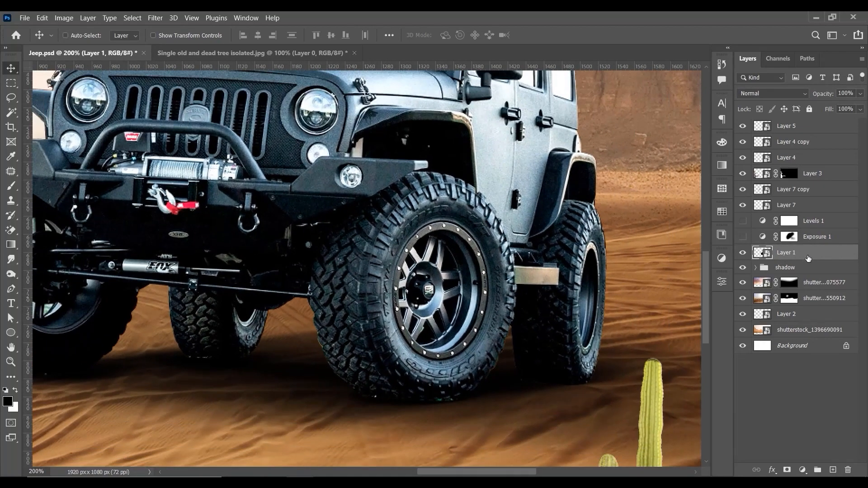
{"action": "left_click_drag", "start_coordinate": [807, 258], "coordinate": [832, 470]}
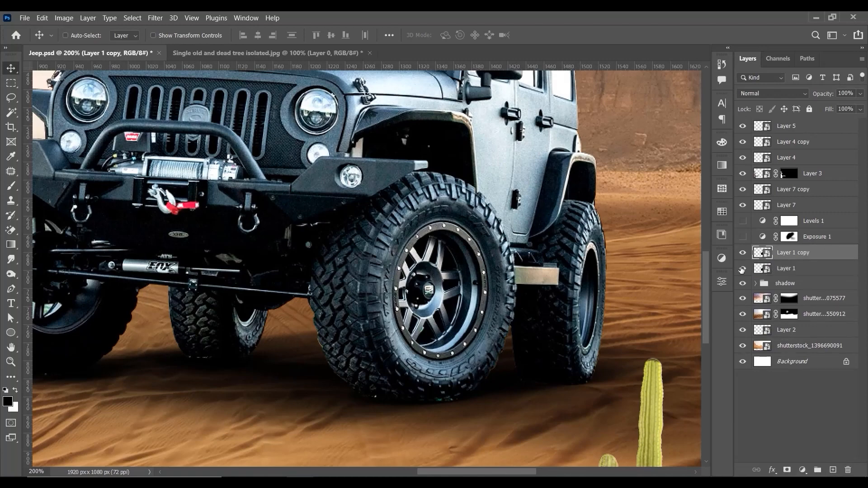
{"action": "key", "text": "ctrl+minus"}
{"action": "key", "text": "ctrl+minus"}
{"action": "key", "text": "ctrl+minus"}
{"action": "key", "text": "ctrl+plus"}
{"action": "key", "text": "ctrl+plus"}
{"action": "key", "text": "ctrl+plus"}
{"action": "key", "text": "ctrl+plus"}
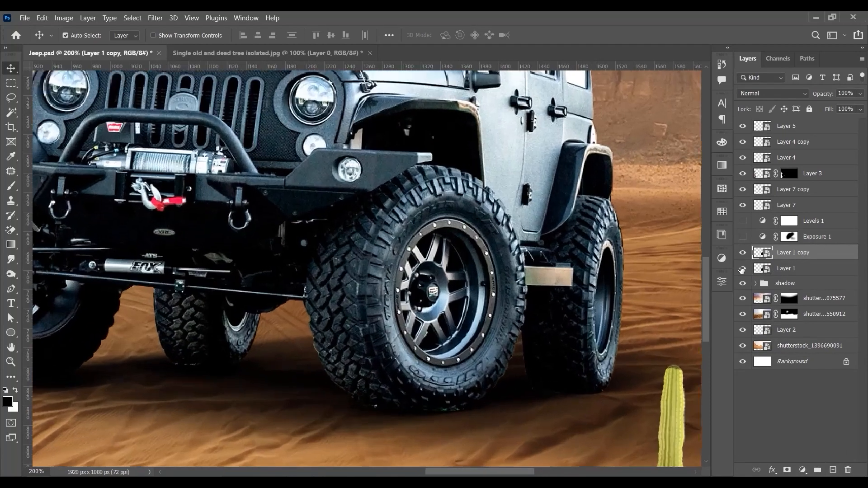
{"action": "left_click", "coordinate": [10, 288]}
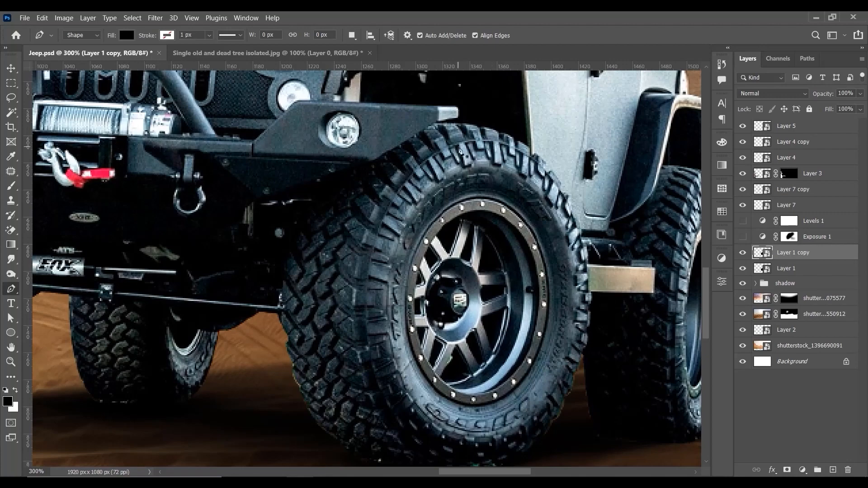
{"action": "scroll", "coordinate": [437, 161], "scroll_direction": "up", "scroll_amount": 2}
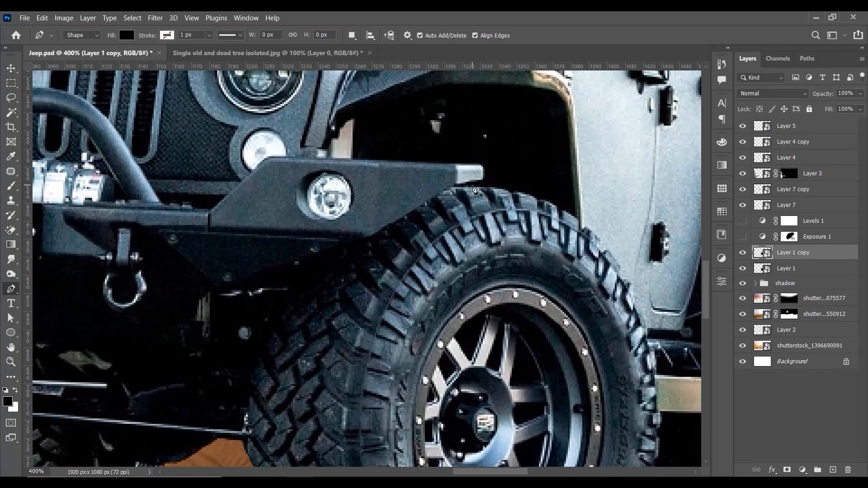
{"action": "left_click", "coordinate": [471, 186]}
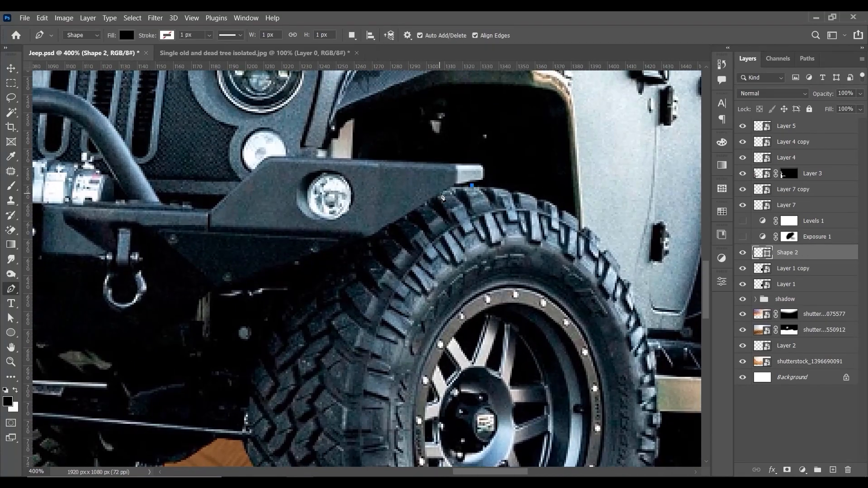
{"action": "left_click", "coordinate": [458, 183]}
{"action": "left_click", "coordinate": [443, 193]}
{"action": "left_click", "coordinate": [428, 201]}
{"action": "left_click_drag", "start_coordinate": [385, 224], "coordinate": [375, 233]}
{"action": "key", "text": "ctrl+z"}
{"action": "left_click", "coordinate": [379, 229]}
{"action": "key", "text": "ctrl+z"}
{"action": "key", "text": "ctrl+z"}
{"action": "key", "text": "ctrl+z"}
{"action": "key", "text": "ctrl+z"}
{"action": "key", "text": "ctrl+z"}
{"action": "key", "text": "ctrl+z"}
{"action": "key", "text": "ctrl+z"}
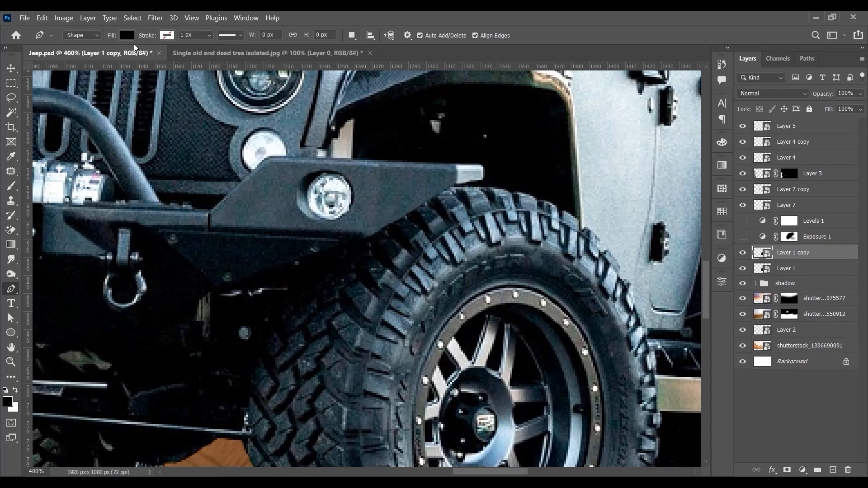
Step: Set the Pen tool to Path mode and start tracing the front tyre's outline beneath the bumper's lower edge
{"action": "left_click", "coordinate": [82, 35]}
{"action": "left_click", "coordinate": [77, 48]}
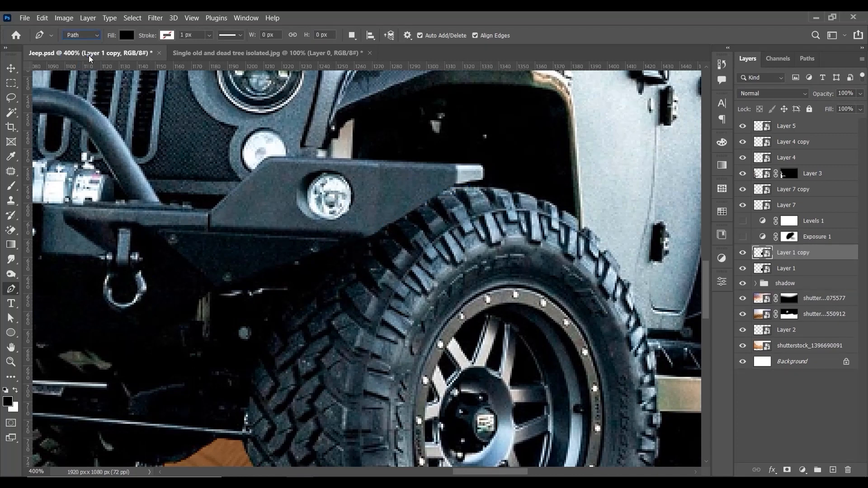
{"action": "left_click", "coordinate": [473, 185]}
{"action": "left_click", "coordinate": [446, 190]}
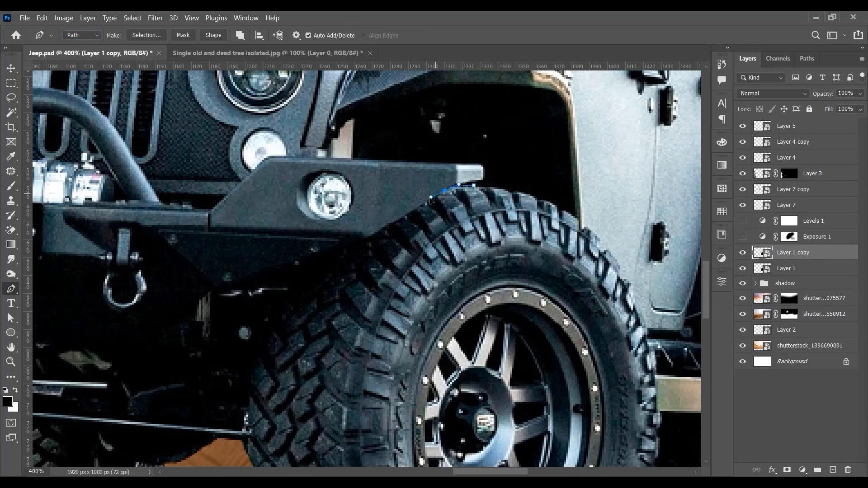
{"action": "left_click", "coordinate": [427, 199]}
{"action": "left_click", "coordinate": [394, 224]}
{"action": "left_click", "coordinate": [384, 226]}
{"action": "left_click", "coordinate": [367, 238]}
{"action": "left_click_drag", "start_coordinate": [325, 251], "coordinate": [328, 200]}
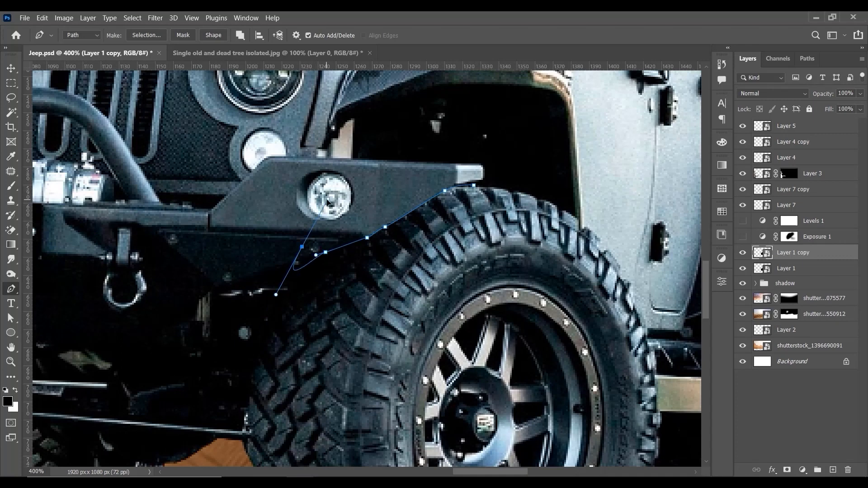
{"action": "key", "text": "ctrl+z"}
{"action": "left_click_drag", "start_coordinate": [301, 273], "coordinate": [349, 189]}
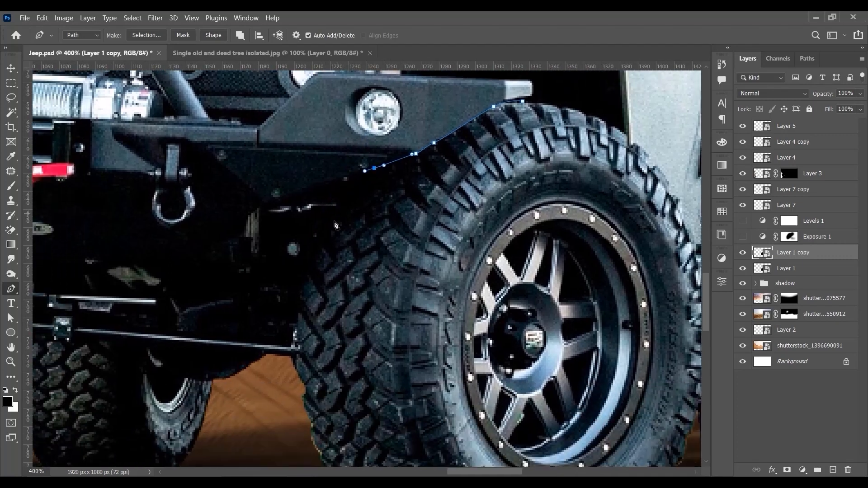
Step: Continue the path down the inner edge of the front tyre and around its base on the sand
{"action": "left_click_drag", "start_coordinate": [323, 235], "coordinate": [313, 256]}
{"action": "left_click_drag", "start_coordinate": [295, 305], "coordinate": [279, 222]}
{"action": "left_click_drag", "start_coordinate": [283, 290], "coordinate": [283, 294]}
{"action": "left_click_drag", "start_coordinate": [296, 358], "coordinate": [296, 361]}
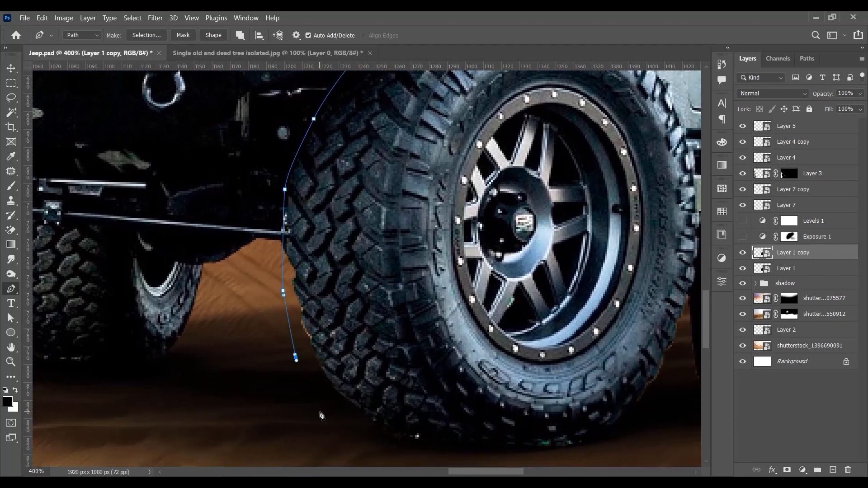
{"action": "left_click", "coordinate": [319, 412]}
{"action": "left_click_drag", "start_coordinate": [393, 425], "coordinate": [344, 348]}
{"action": "left_click_drag", "start_coordinate": [397, 422], "coordinate": [413, 420]}
{"action": "left_click_drag", "start_coordinate": [524, 396], "coordinate": [544, 398]}
{"action": "left_click_drag", "start_coordinate": [612, 334], "coordinate": [558, 390]}
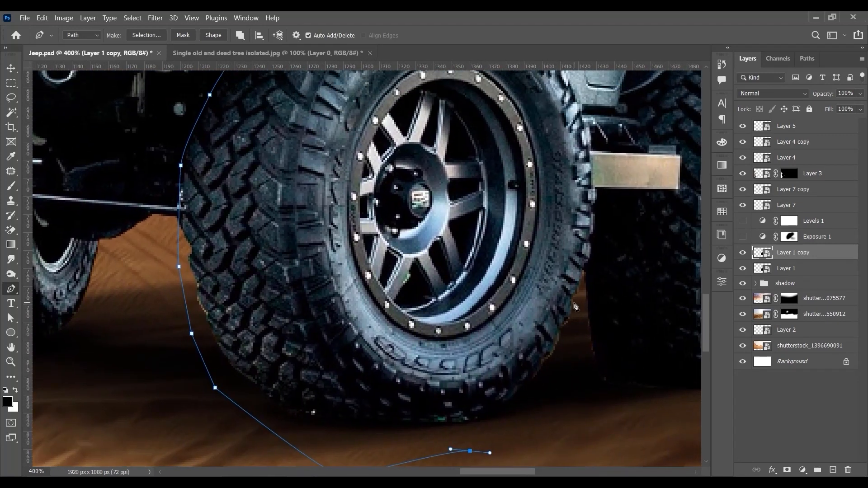
Step: Continue the path up the rear side of the front tyre, following the tread past the side step to the door
{"action": "left_click", "coordinate": [568, 360]}
{"action": "left_click", "coordinate": [585, 275]}
{"action": "left_click_drag", "start_coordinate": [593, 239], "coordinate": [569, 351]}
{"action": "left_click", "coordinate": [566, 356]}
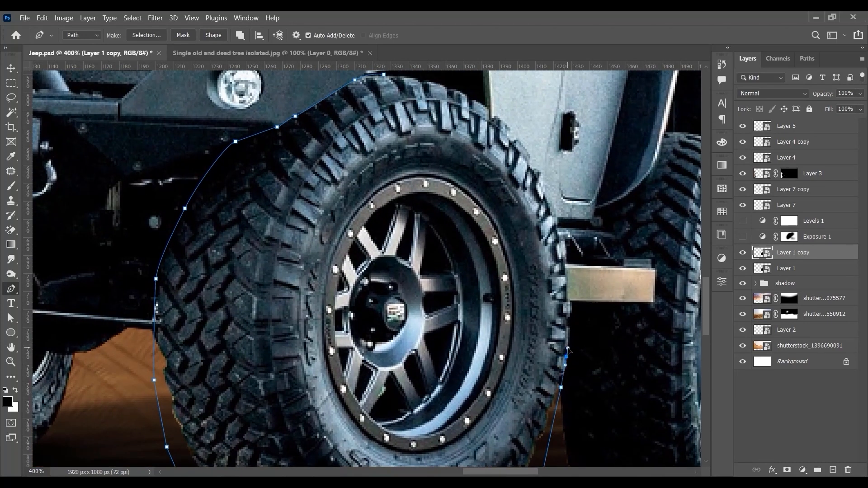
{"action": "left_click", "coordinate": [572, 328]}
{"action": "left_click", "coordinate": [571, 301]}
{"action": "left_click", "coordinate": [566, 270]}
{"action": "left_click_drag", "start_coordinate": [560, 222], "coordinate": [552, 208]}
{"action": "left_click_drag", "start_coordinate": [532, 161], "coordinate": [503, 131]}
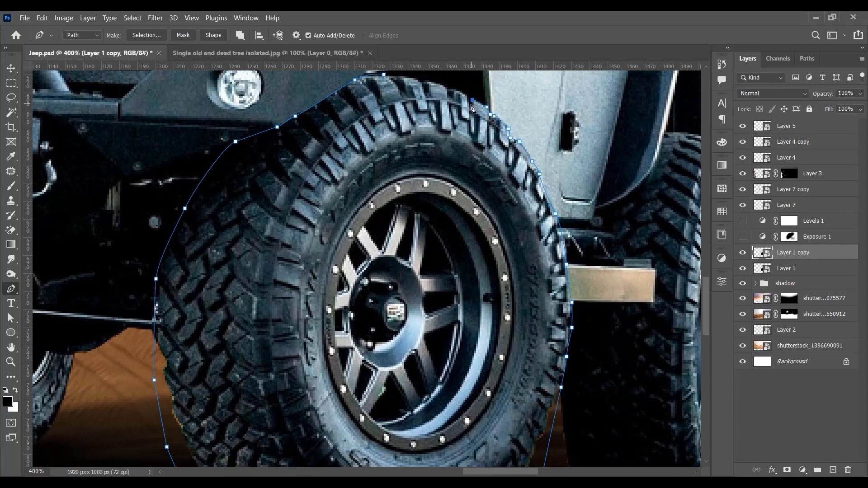
Step: Close the path over the top of the front tyre and convert it into a selection
{"action": "left_click", "coordinate": [423, 83]}
{"action": "left_click", "coordinate": [396, 76]}
{"action": "left_click_drag", "start_coordinate": [396, 77], "coordinate": [414, 119]}
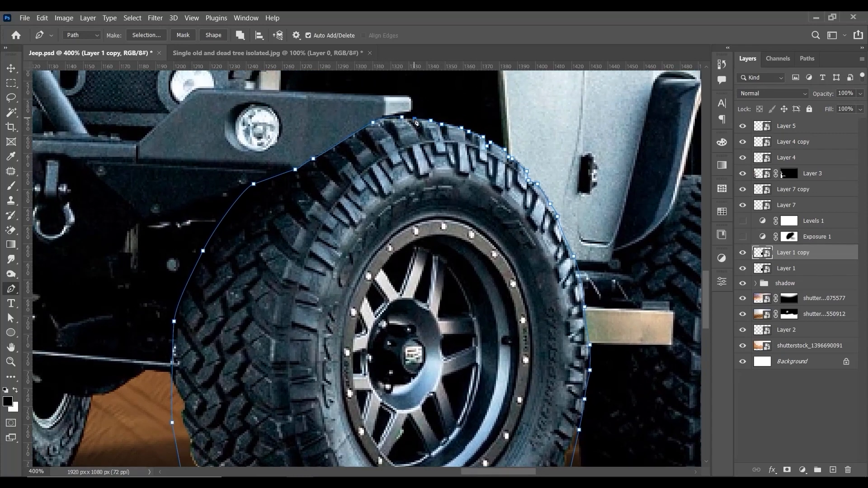
{"action": "left_click", "coordinate": [403, 117]}
{"action": "key", "text": "ctrl+Return"}
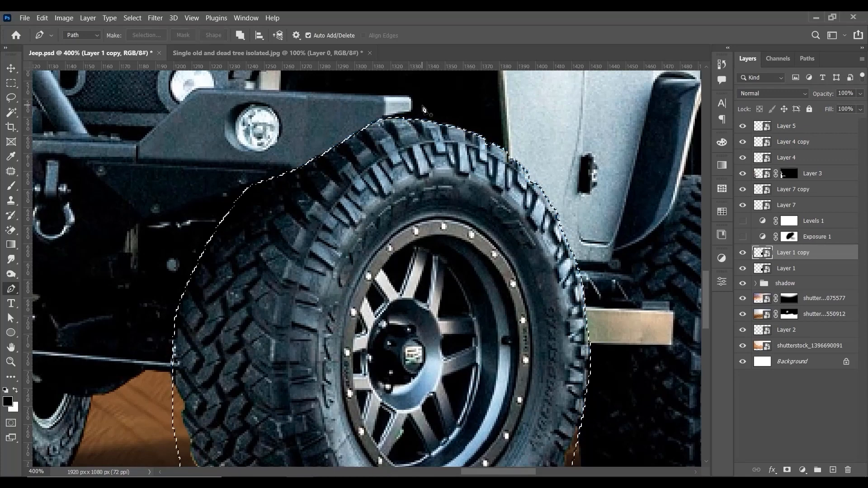
Step: Copy the selected front wheel from Layer 1 copy onto its own layer with Layer Via Copy
{"action": "key", "text": "m"}
{"action": "right_click", "coordinate": [465, 220]}
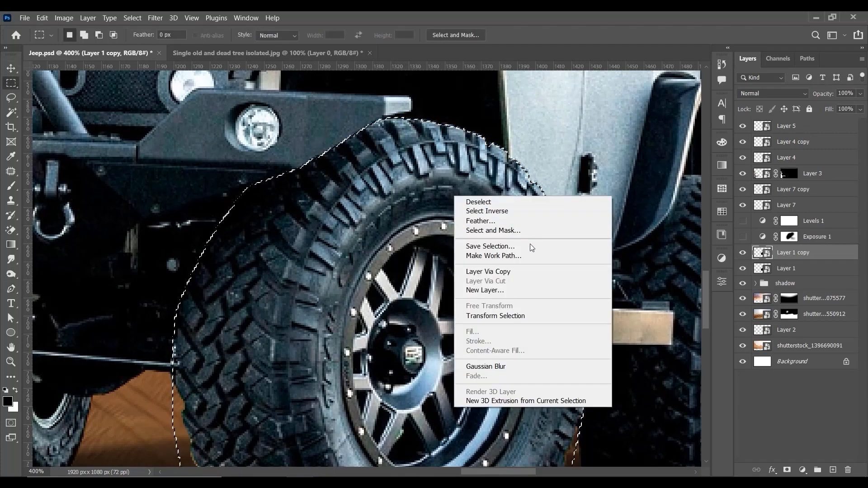
{"action": "left_click", "coordinate": [522, 271]}
{"action": "key", "text": "ctrl+minus"}
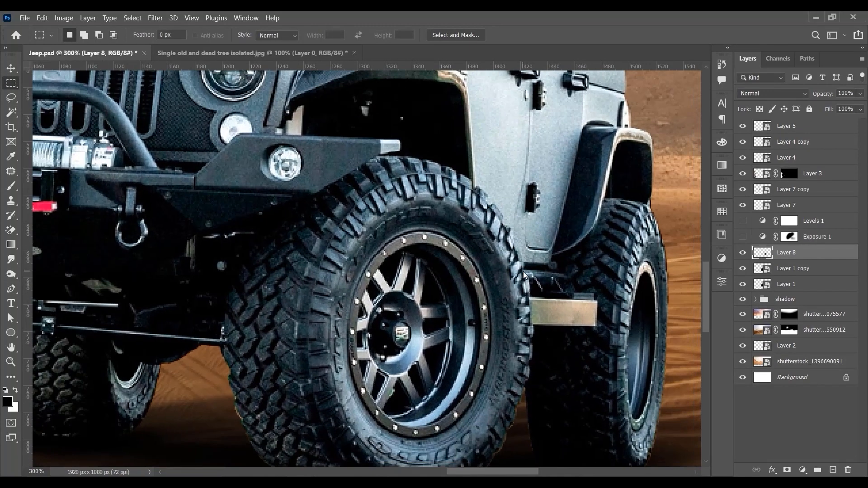
{"action": "key", "text": "v"}
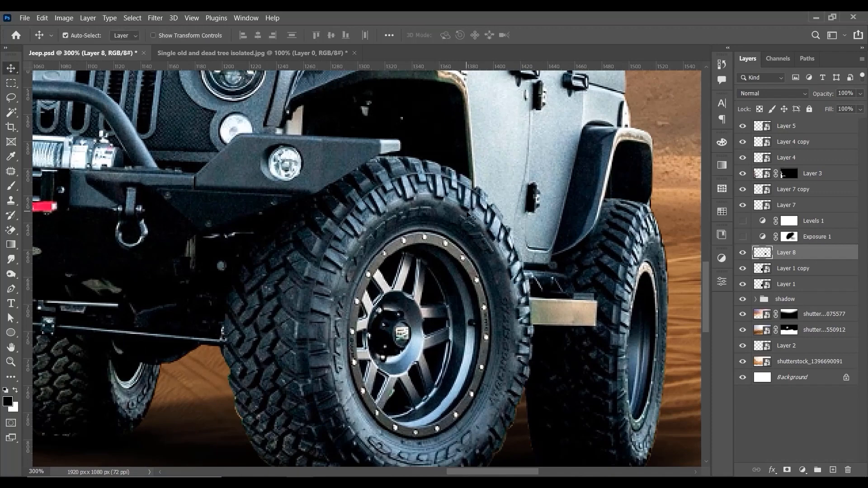
Step: Move the copied front wheel aside to check the cut-out, and undo the move
{"action": "key", "text": "ctrl+minus"}
{"action": "key", "text": "ctrl+minus"}
{"action": "key", "text": "ctrl+plus"}
{"action": "key", "text": "ctrl+plus"}
{"action": "left_click_drag", "start_coordinate": [465, 233], "coordinate": [453, 201]}
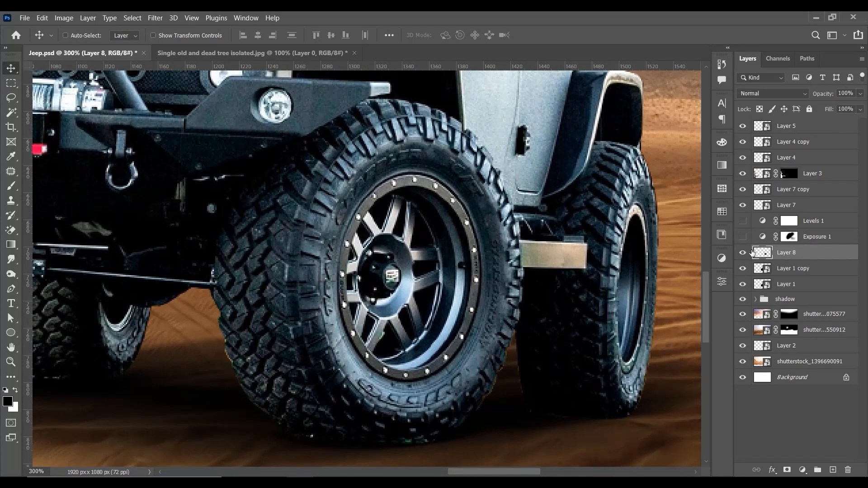
{"action": "left_click_drag", "start_coordinate": [431, 185], "coordinate": [536, 222]}
{"action": "key", "text": "ctrl+z"}
{"action": "key", "text": "ctrl+minus"}
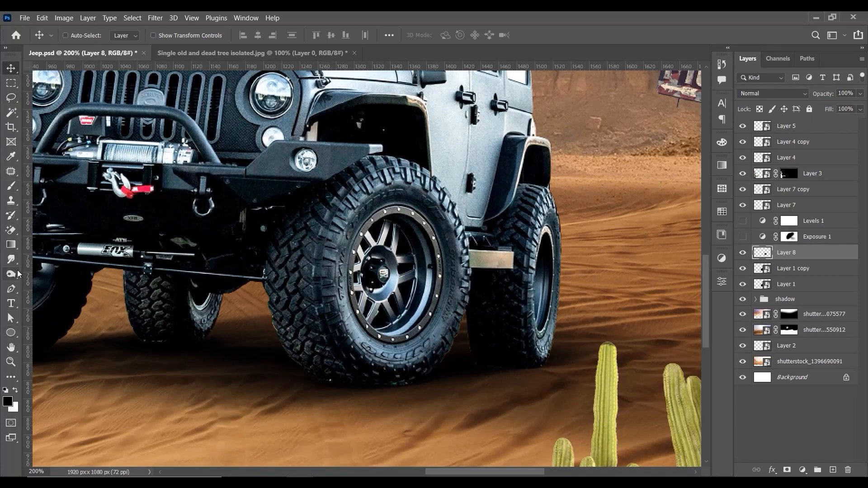
{"action": "left_click", "coordinate": [11, 289]}
{"action": "scroll", "coordinate": [371, 280], "scroll_direction": "up", "scroll_amount": 1}
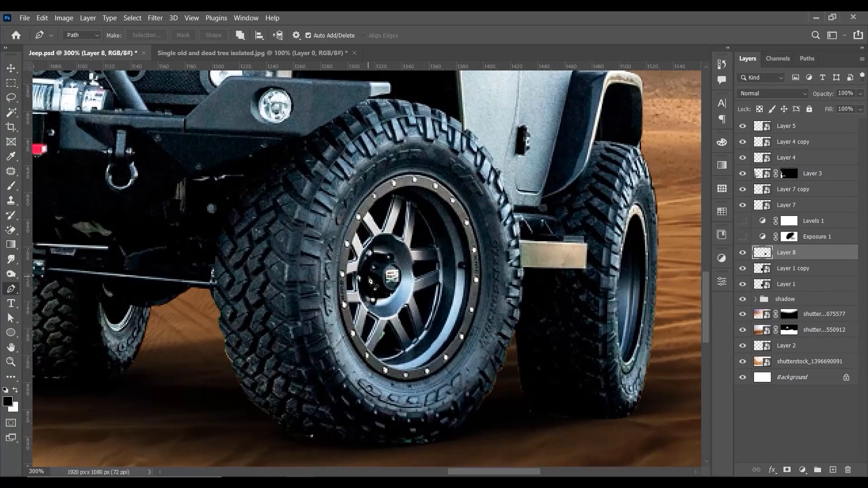
{"action": "left_click", "coordinate": [396, 176]}
{"action": "left_click_drag", "start_coordinate": [353, 214], "coordinate": [338, 244]}
{"action": "left_click_drag", "start_coordinate": [340, 313], "coordinate": [344, 340]}
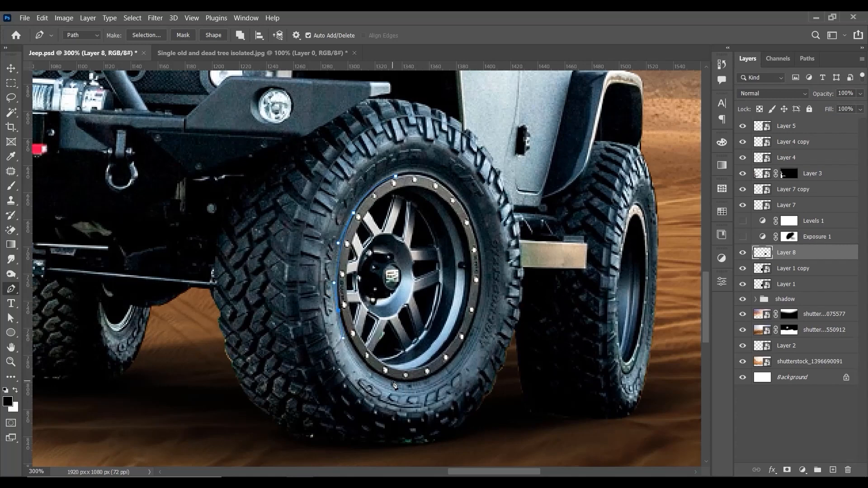
{"action": "key", "text": "ctrl+z"}
{"action": "key", "text": "ctrl+z"}
{"action": "key", "text": "ctrl+z"}
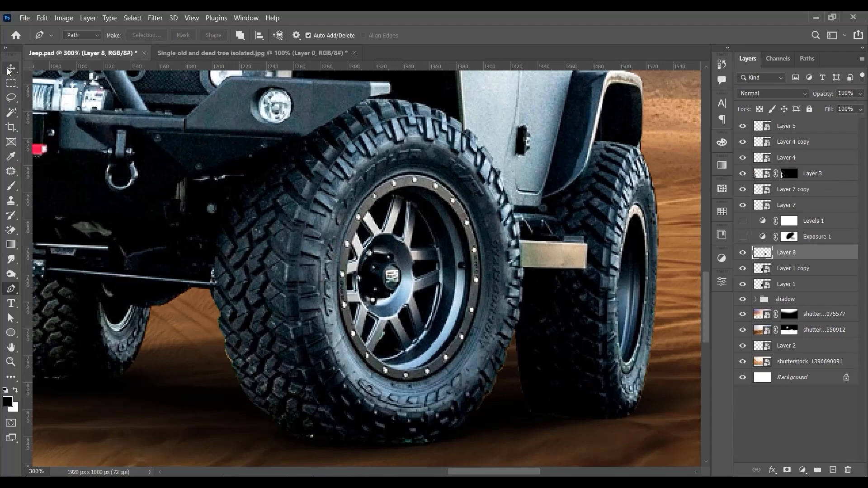
{"action": "left_click", "coordinate": [12, 71]}
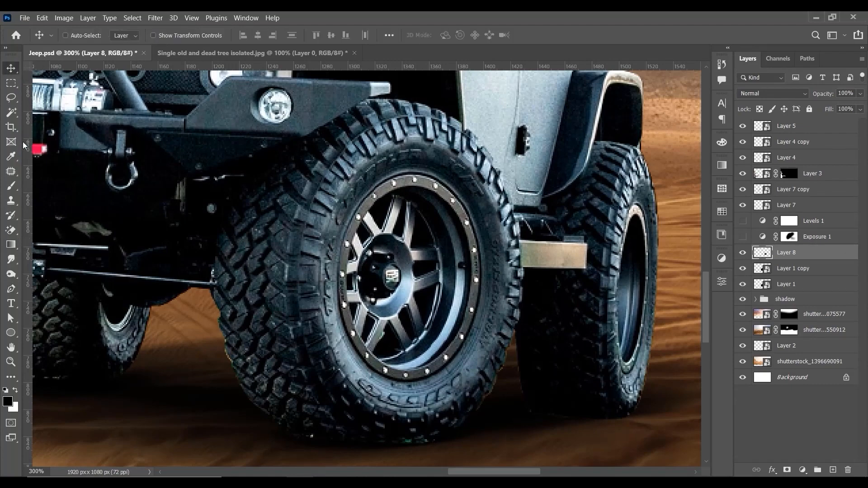
Step: Trace a closed Pen path around the outer edge of the front wheel's rim and convert it into a selection
{"action": "left_click", "coordinate": [11, 289]}
{"action": "key", "text": "ctrl+equal"}
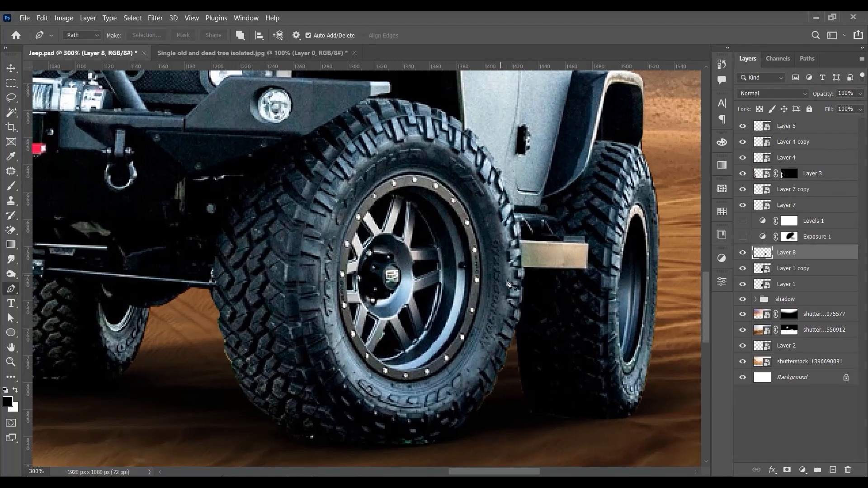
{"action": "left_click", "coordinate": [411, 173]}
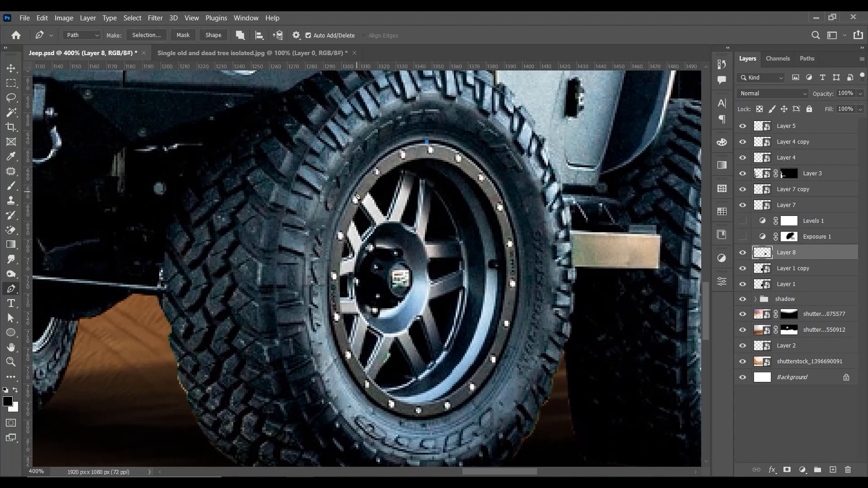
{"action": "left_click_drag", "start_coordinate": [352, 188], "coordinate": [325, 238]}
{"action": "left_click_drag", "start_coordinate": [340, 357], "coordinate": [362, 400]}
{"action": "left_click_drag", "start_coordinate": [414, 420], "coordinate": [447, 423]}
{"action": "left_click_drag", "start_coordinate": [511, 337], "coordinate": [526, 278]}
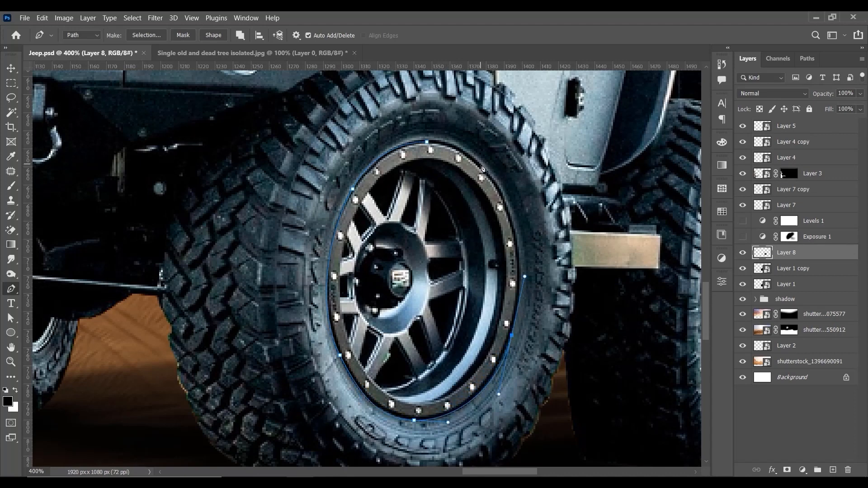
{"action": "left_click_drag", "start_coordinate": [480, 167], "coordinate": [441, 132]}
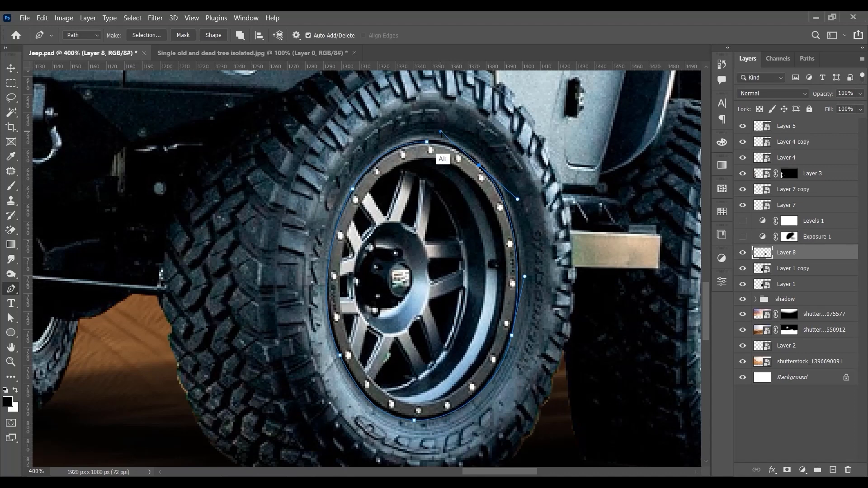
{"action": "left_click", "coordinate": [427, 144]}
{"action": "left_click_drag", "start_coordinate": [425, 144], "coordinate": [413, 143]}
{"action": "key", "text": "ctrl+Return"}
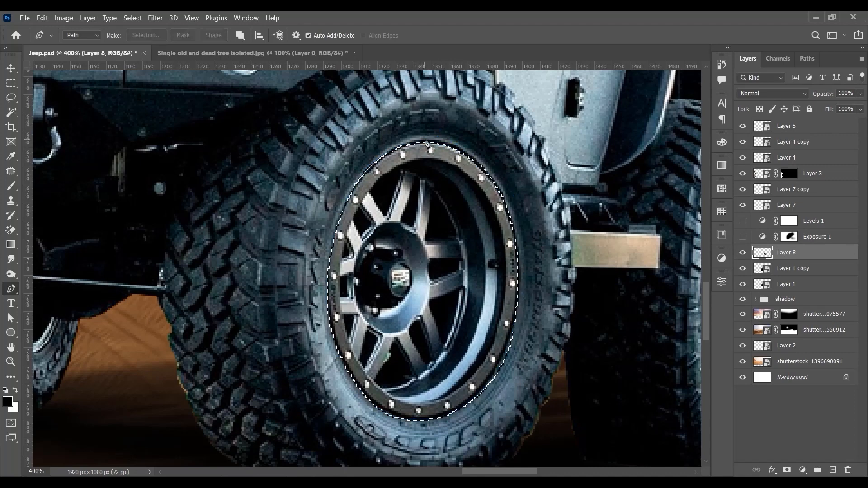
Step: Copy the selected rim from Layer 8 onto its own layer with Layer Via Copy
{"action": "left_click", "coordinate": [11, 83]}
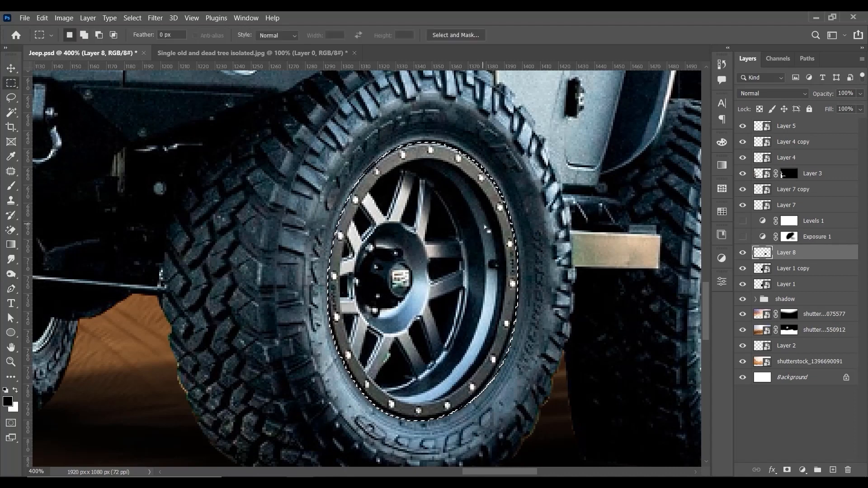
{"action": "right_click", "coordinate": [470, 222]}
{"action": "left_click", "coordinate": [541, 295]}
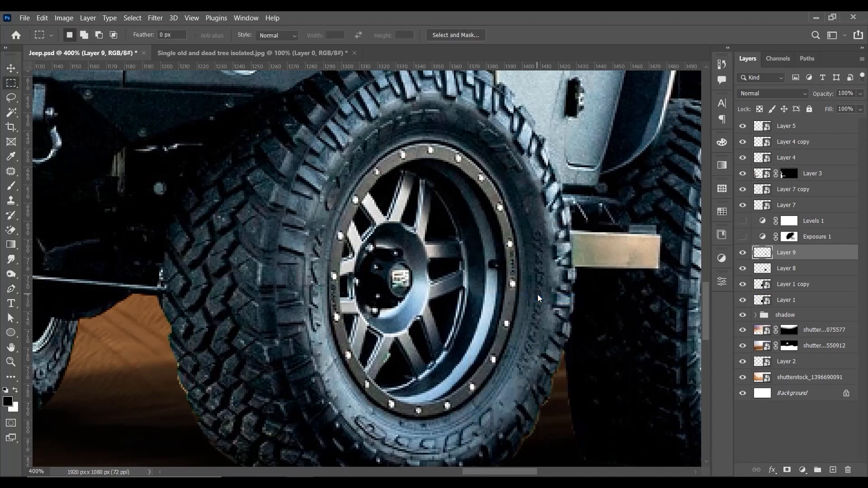
Step: Toggle the visibility of Layer 8, move the rim on Layer 9 aside to check its cut-out, and undo the move
{"action": "left_click", "coordinate": [793, 272]}
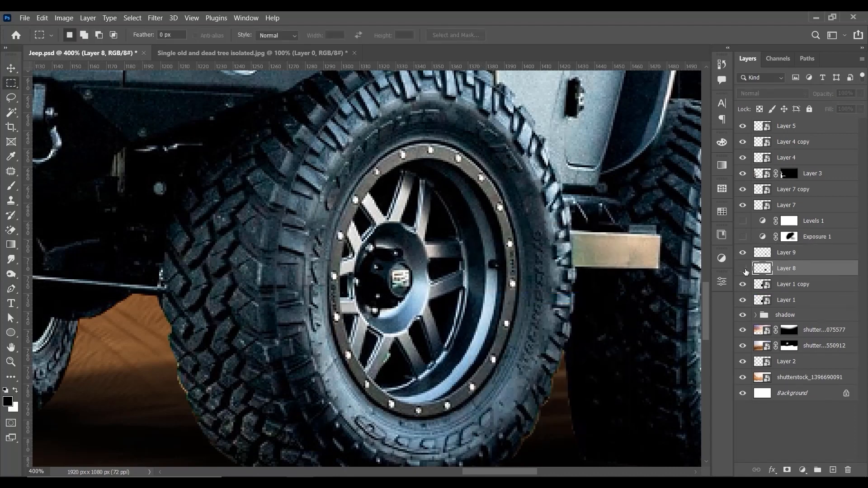
{"action": "left_click", "coordinate": [10, 68]}
{"action": "right_click", "coordinate": [446, 269]}
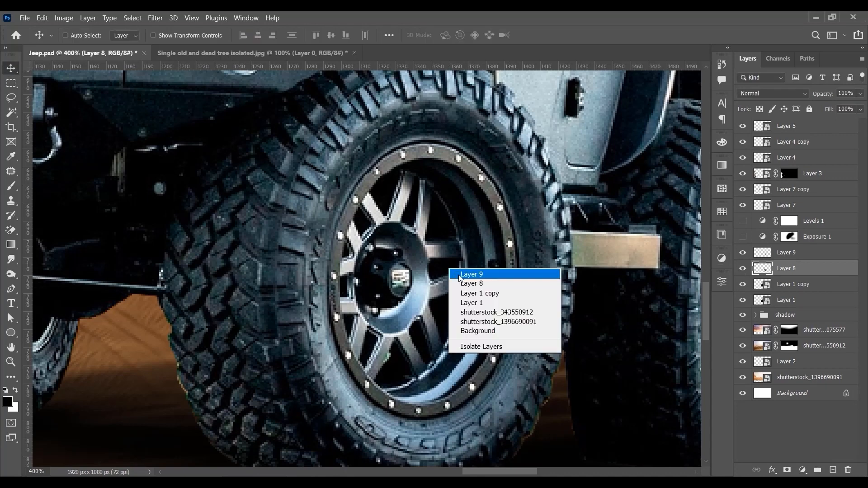
{"action": "left_click", "coordinate": [461, 272]}
{"action": "left_click_drag", "start_coordinate": [435, 272], "coordinate": [517, 263]}
{"action": "key", "text": "ctrl+z"}
{"action": "left_click", "coordinate": [757, 271]}
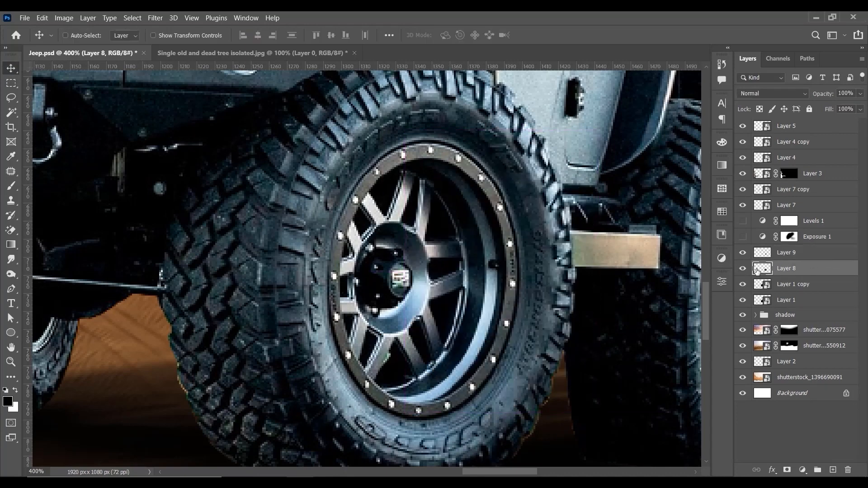
{"action": "key", "text": "ctrl+minus"}
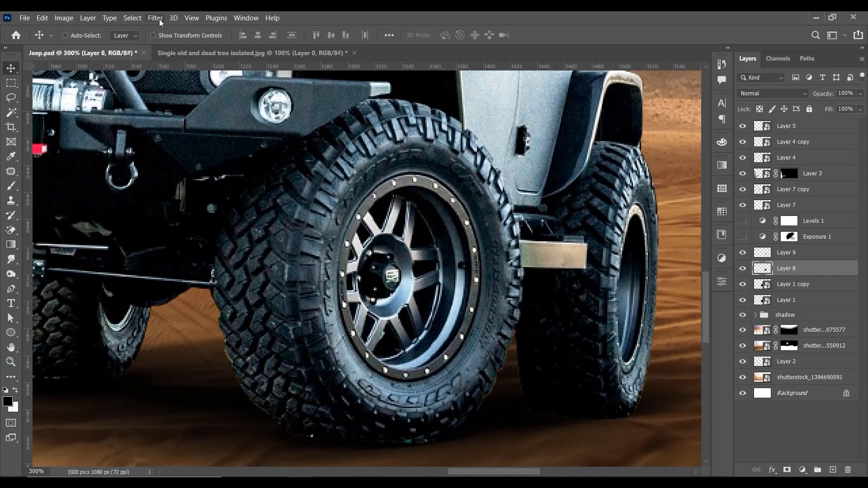
Step: Start a Spin Blur on Layer 9 and place a reduced blur ring over the front wheel's rim
{"action": "key", "text": "alt+bracketright"}
{"action": "left_click", "coordinate": [155, 18]}
{"action": "mouse_move", "coordinate": [190, 153]}
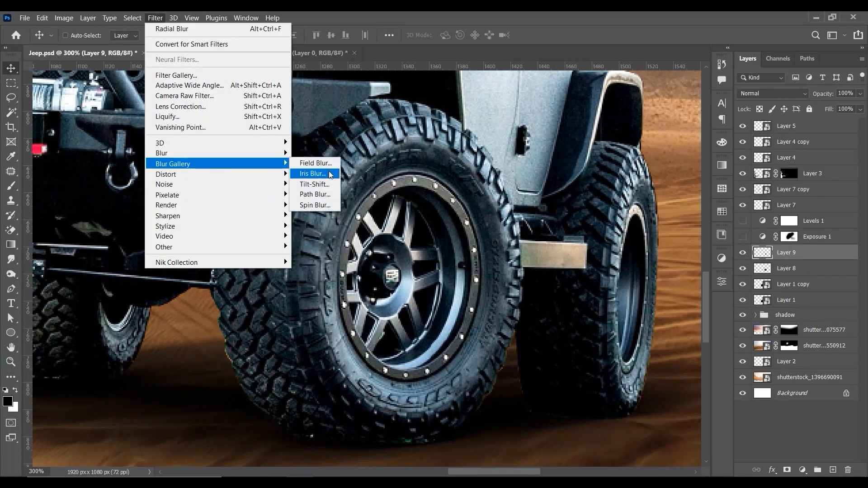
{"action": "left_click", "coordinate": [315, 204]}
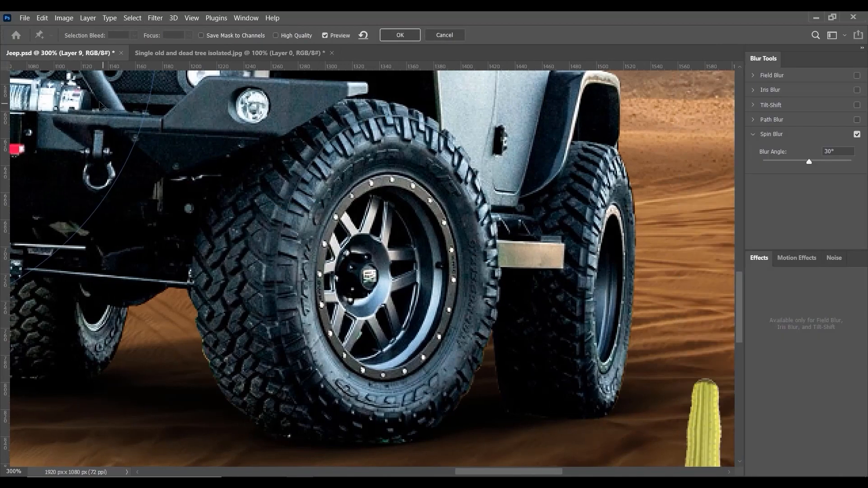
{"action": "left_click_drag", "start_coordinate": [100, 102], "coordinate": [531, 268]}
{"action": "key", "text": "ctrl+1"}
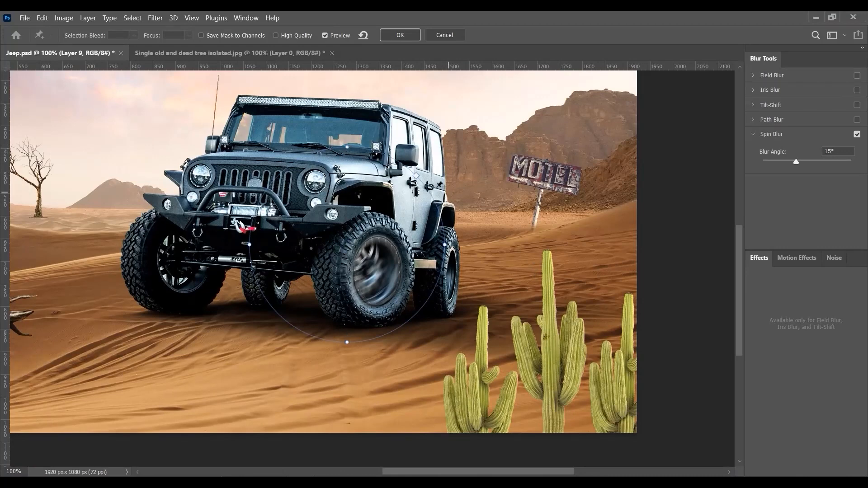
{"action": "left_click_drag", "start_coordinate": [351, 147], "coordinate": [393, 260]}
{"action": "key", "text": "ctrl+plus"}
{"action": "key", "text": "ctrl+plus"}
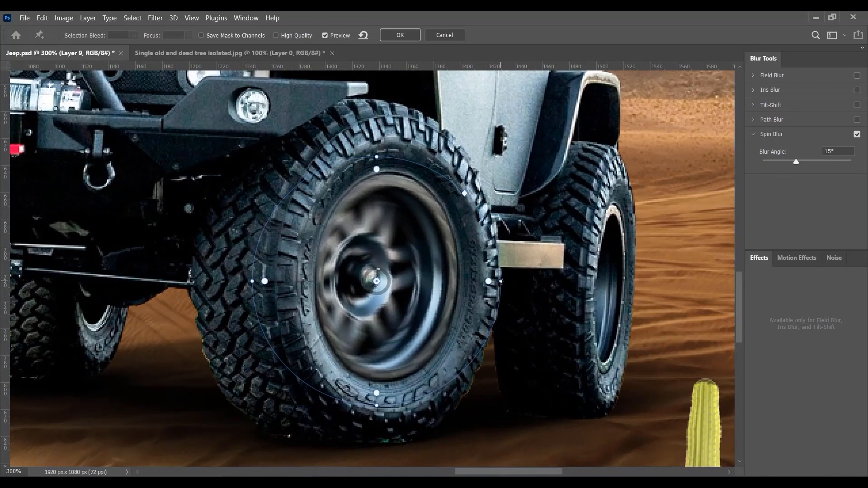
Step: Narrow the spin blur ring into an ellipse matching the rim, centre it near the hub and adjust its feather points
{"action": "left_click_drag", "start_coordinate": [490, 282], "coordinate": [462, 283]}
{"action": "left_click_drag", "start_coordinate": [379, 197], "coordinate": [391, 178]}
{"action": "left_click_drag", "start_coordinate": [500, 281], "coordinate": [466, 283]}
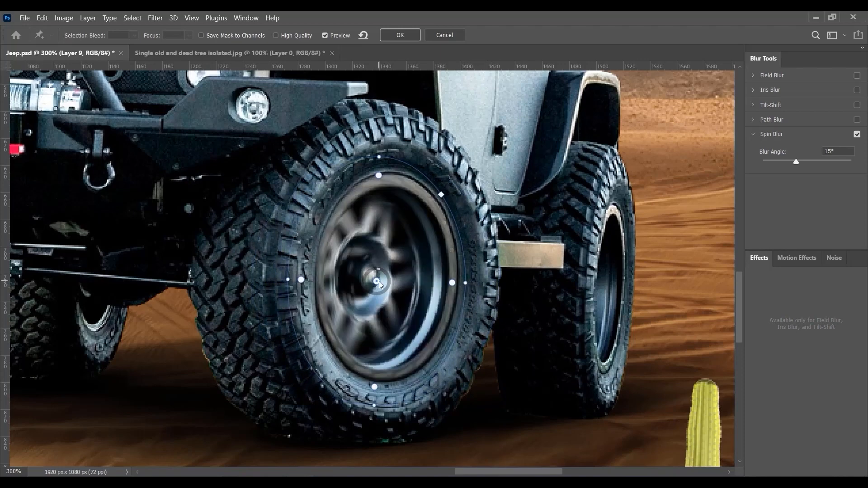
{"action": "left_click_drag", "start_coordinate": [379, 281], "coordinate": [371, 275]}
{"action": "left_click_drag", "start_coordinate": [370, 278], "coordinate": [386, 279]}
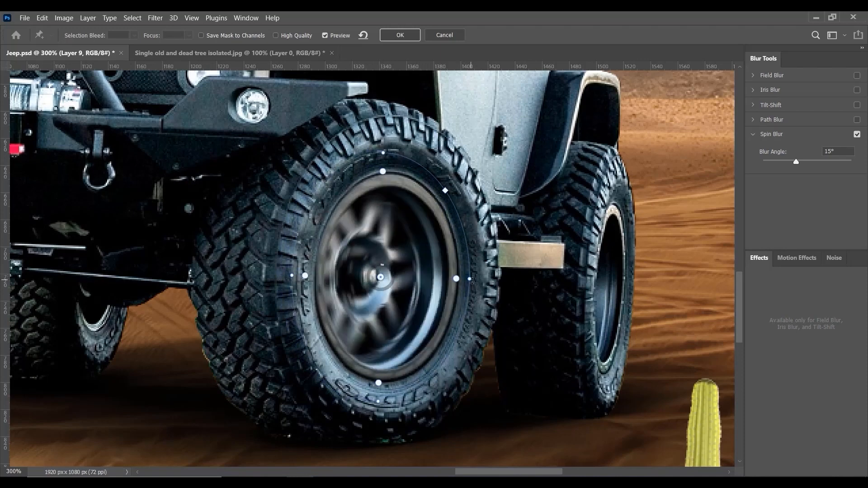
{"action": "left_click_drag", "start_coordinate": [457, 279], "coordinate": [465, 279]}
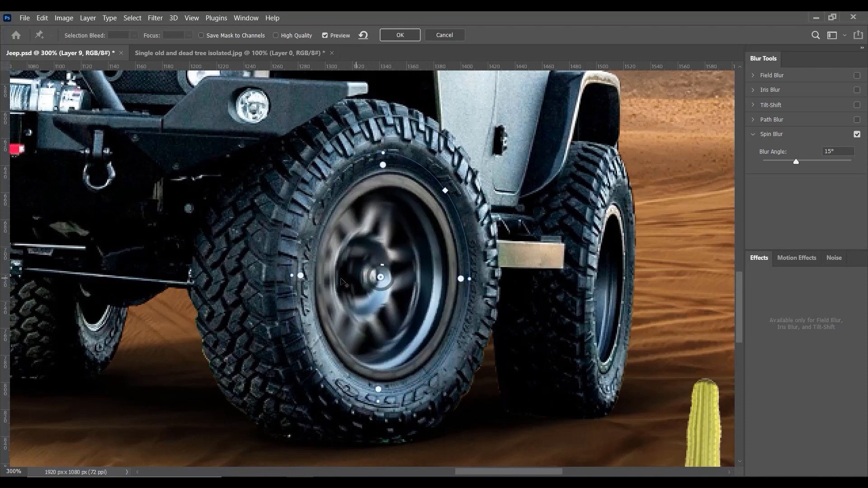
{"action": "left_click_drag", "start_coordinate": [296, 275], "coordinate": [296, 276]}
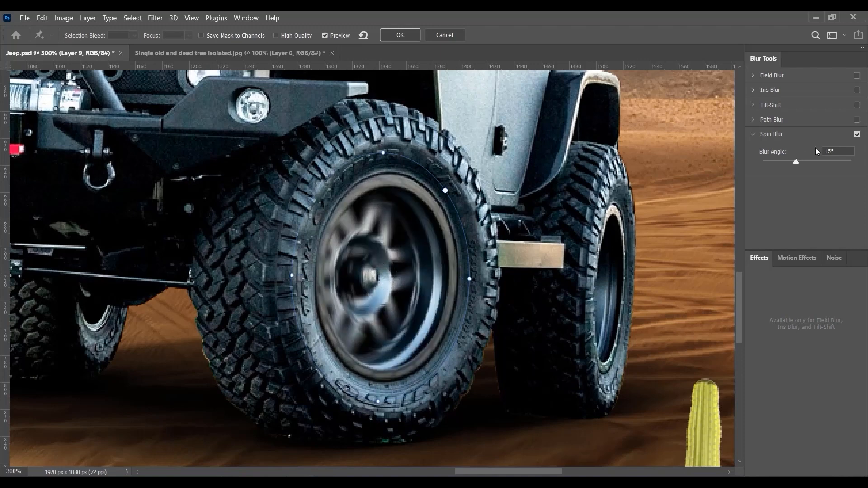
Step: Set the rim's spin blur angle to 10° and apply the filter
{"action": "type", "text": "7"}
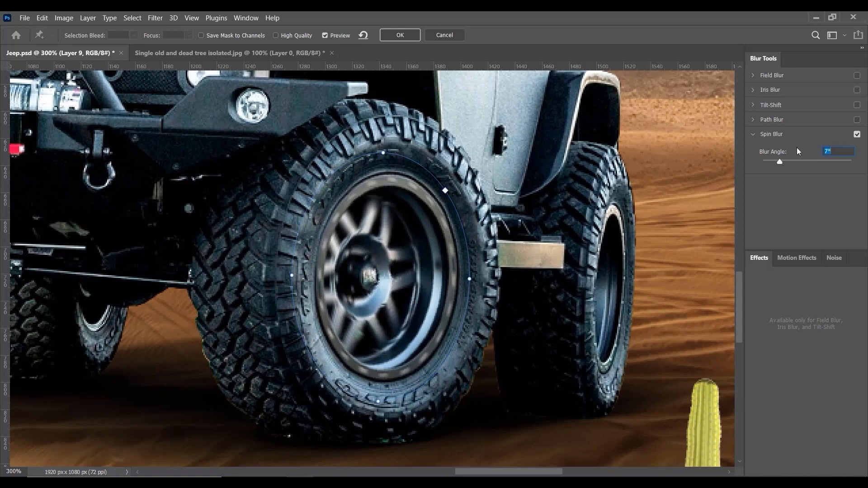
{"action": "type", "text": "8"}
{"action": "type", "text": "10"}
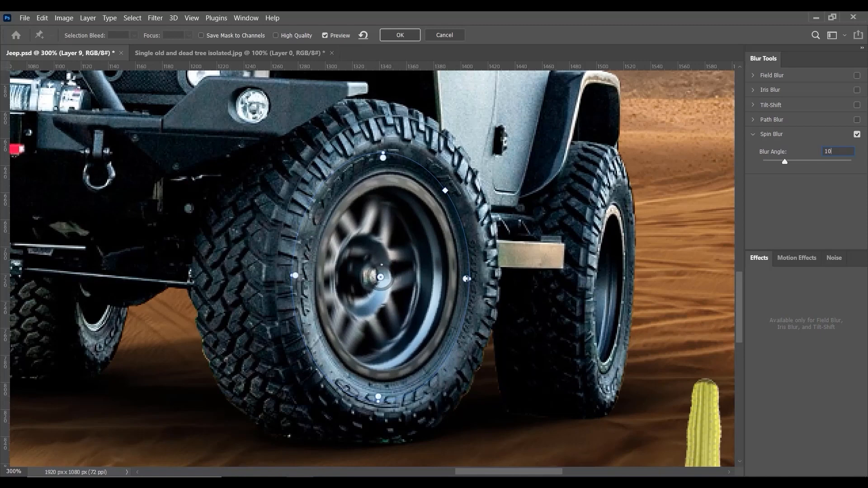
{"action": "left_click_drag", "start_coordinate": [467, 278], "coordinate": [460, 279]}
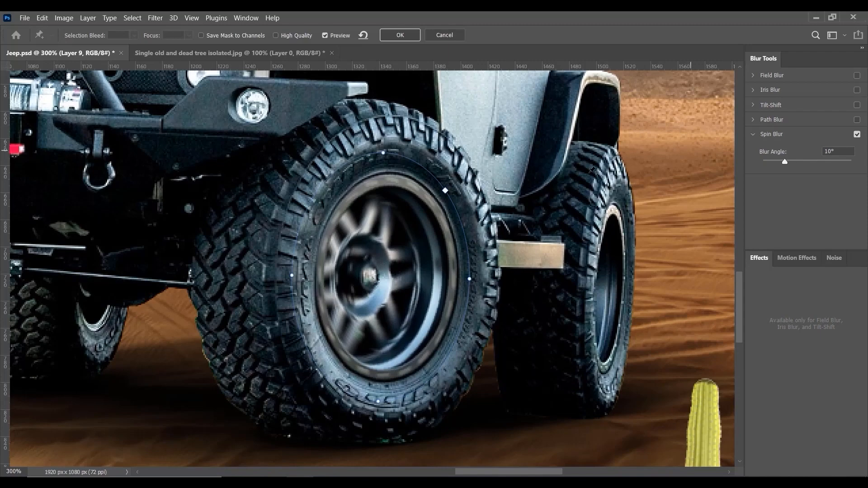
{"action": "left_click", "coordinate": [405, 34]}
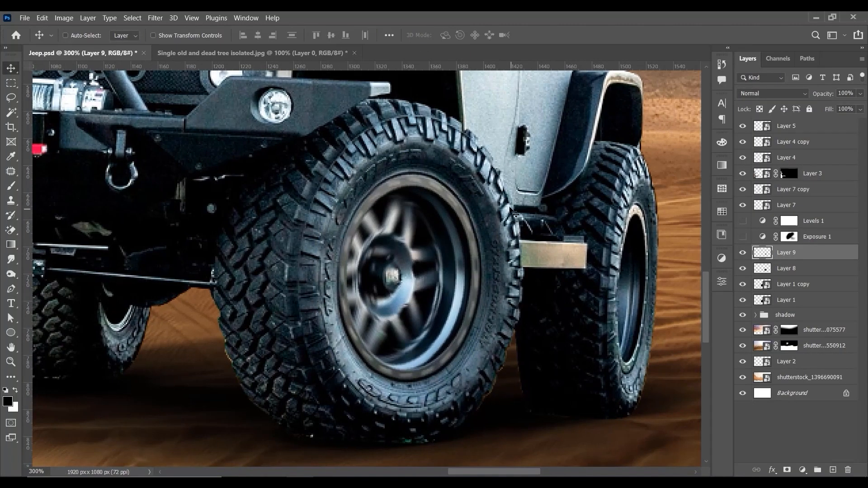
Step: Check the blurred rim in the whole scene and compare it with Layer 9 hidden and shown
{"action": "key", "text": "ctrl+minus"}
{"action": "key", "text": "ctrl+minus"}
{"action": "key", "text": "ctrl+minus"}
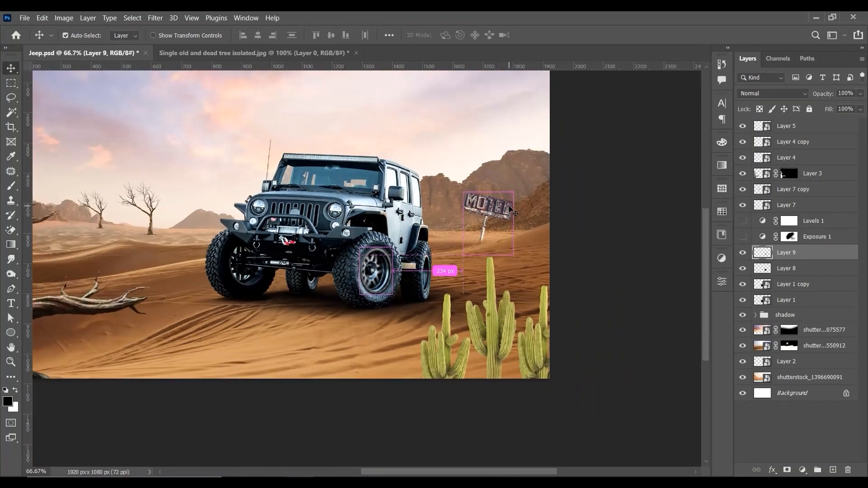
{"action": "key", "text": "ctrl+plus"}
{"action": "key", "text": "ctrl+plus"}
{"action": "key", "text": "ctrl+plus"}
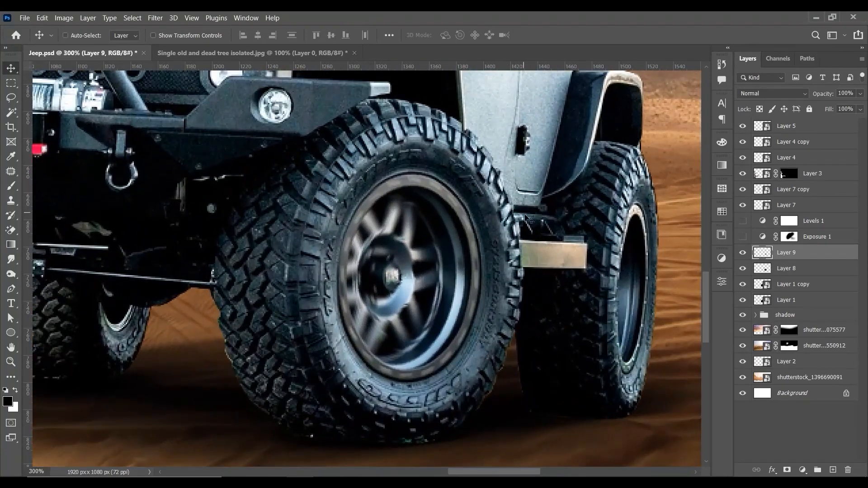
{"action": "left_click", "coordinate": [744, 253]}
{"action": "left_click", "coordinate": [746, 253]}
{"action": "left_click", "coordinate": [743, 253]}
{"action": "left_click", "coordinate": [743, 253]}
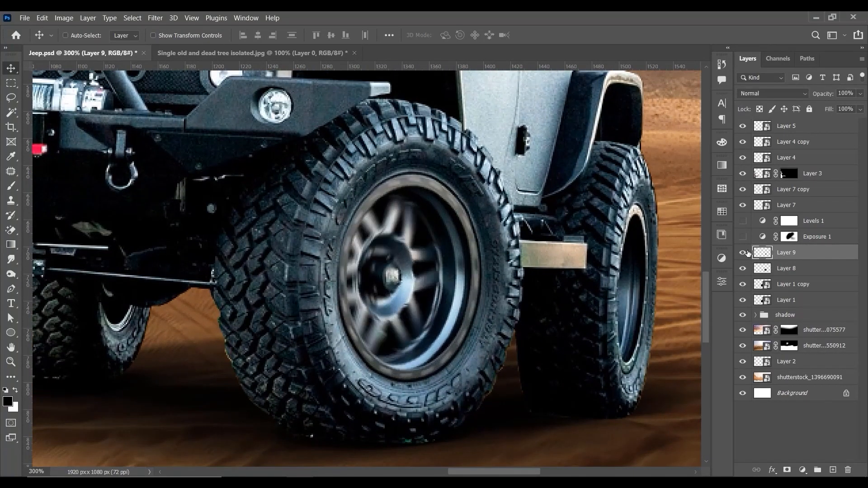
Step: Start a Spin Blur on Layer 8 and move the blur ring over the front wheel
{"action": "left_click", "coordinate": [787, 269]}
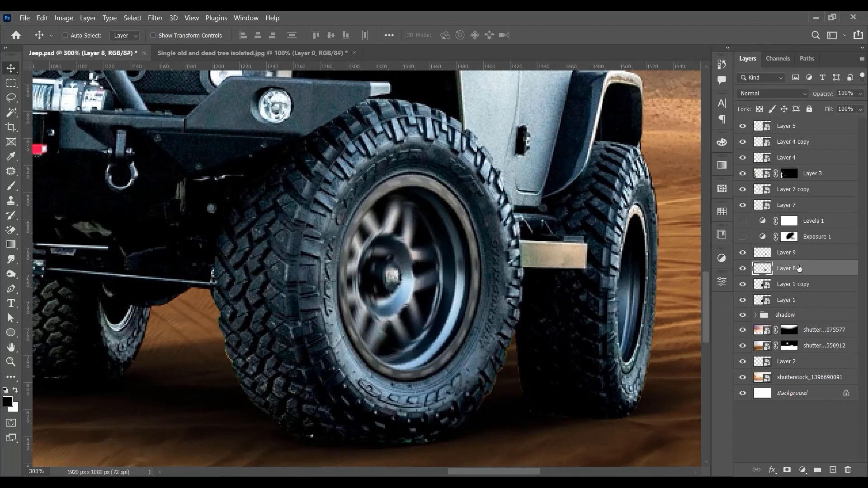
{"action": "left_click", "coordinate": [156, 18]}
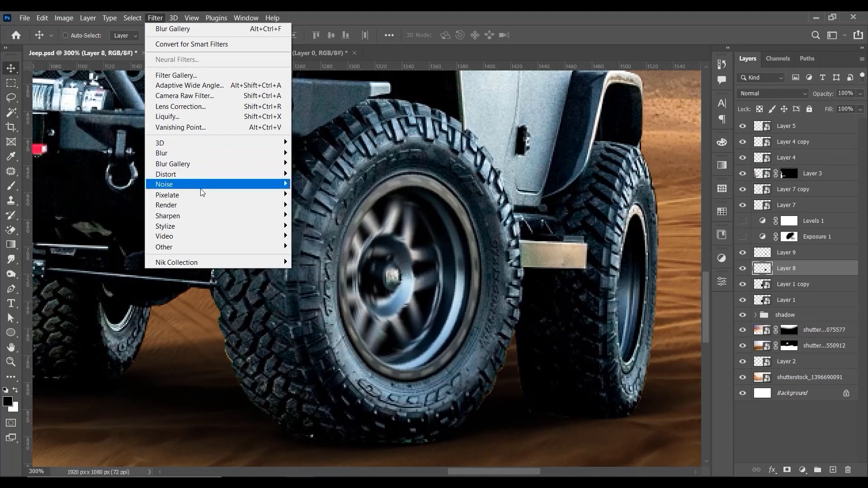
{"action": "mouse_move", "coordinate": [213, 189]}
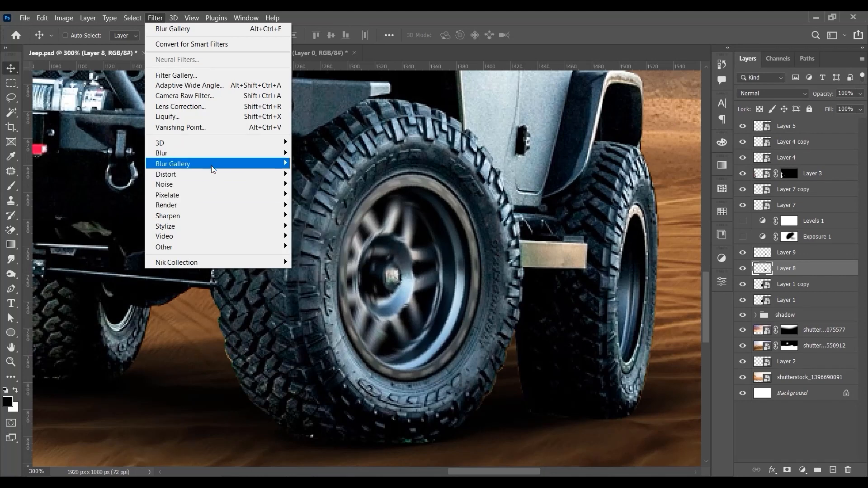
{"action": "mouse_move", "coordinate": [213, 163]}
{"action": "left_click", "coordinate": [321, 205]}
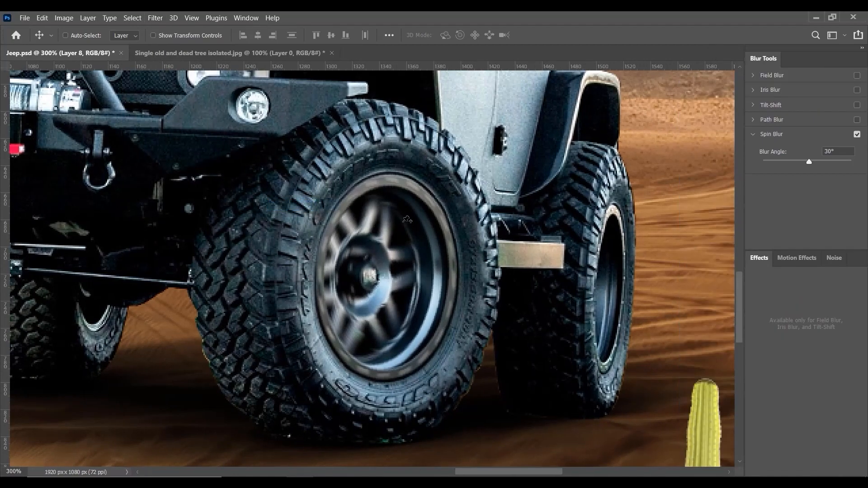
{"action": "left_click_drag", "start_coordinate": [107, 115], "coordinate": [562, 323]}
Step: Shrink the spin blur ring to an upright ellipse around the front tyre and set the blur angle to 10°
{"action": "scroll", "coordinate": [461, 280], "scroll_direction": "down", "scroll_amount": 3}
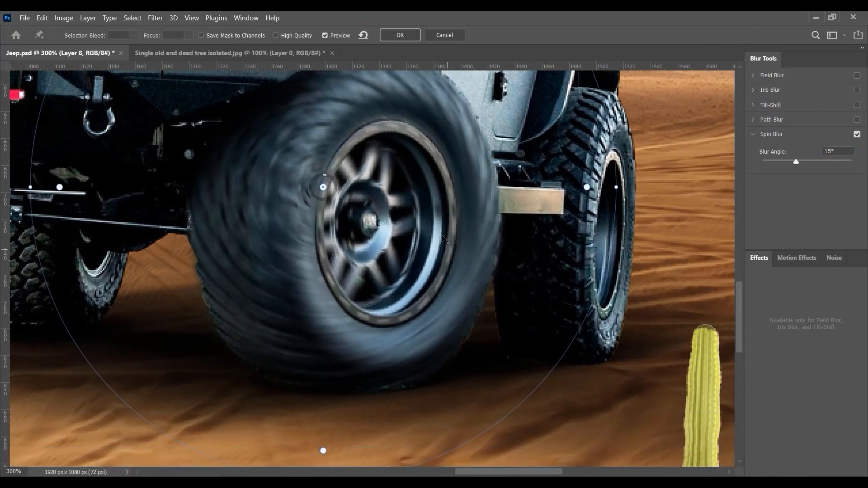
{"action": "scroll", "coordinate": [448, 231], "scroll_direction": "down", "scroll_amount": 3}
{"action": "key", "text": "alt+space"}
{"action": "left_click_drag", "start_coordinate": [475, 150], "coordinate": [474, 201]}
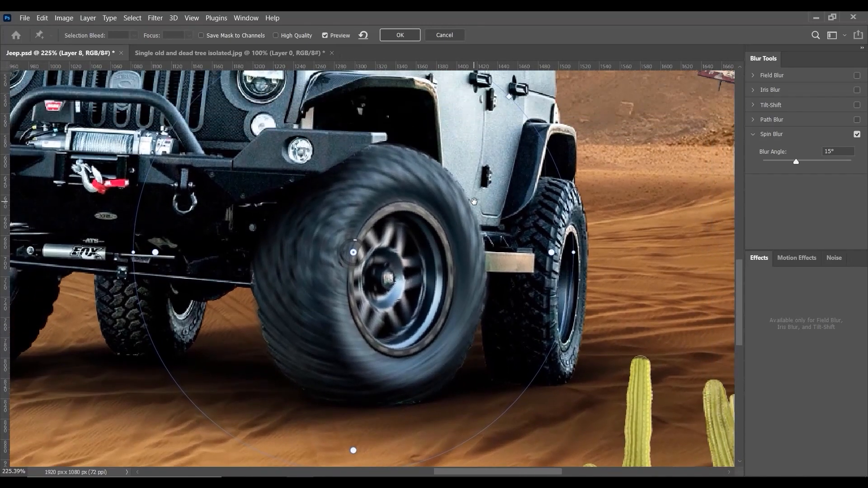
{"action": "left_click_drag", "start_coordinate": [550, 187], "coordinate": [495, 261]}
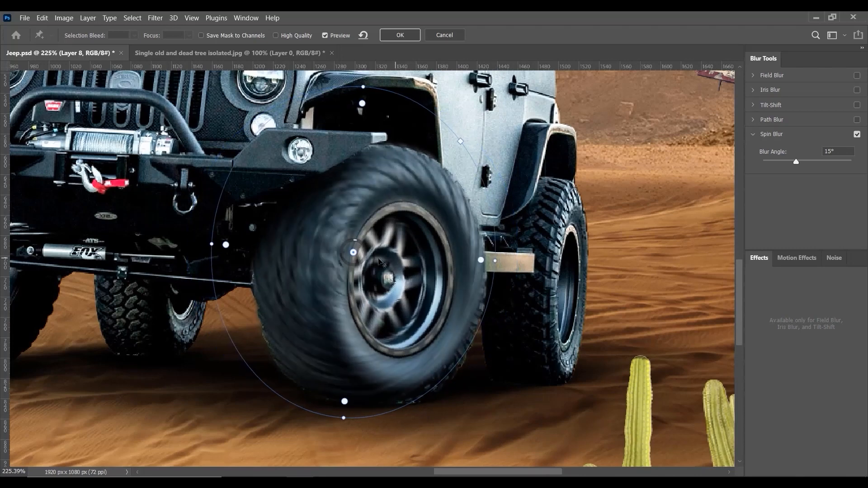
{"action": "left_click_drag", "start_coordinate": [364, 261], "coordinate": [370, 213]}
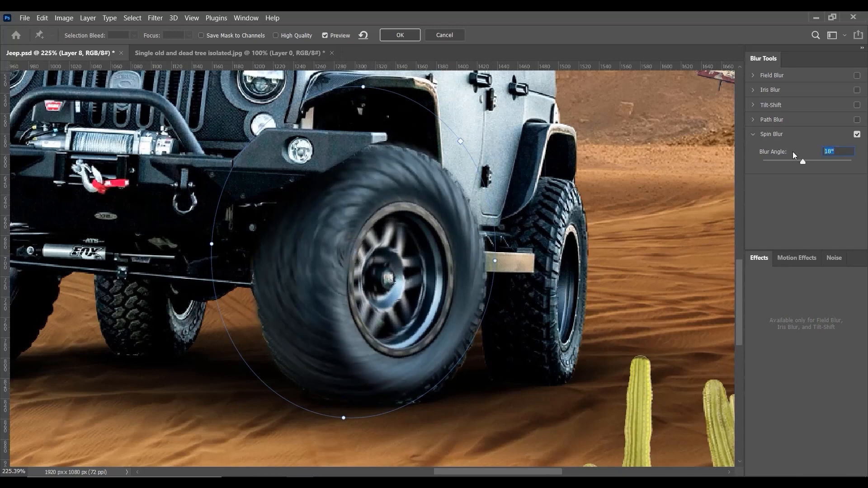
{"action": "left_click_drag", "start_coordinate": [792, 152], "coordinate": [785, 156]}
Step: Centre the spin blur ellipse on the front wheel's hub and narrow it to follow the tyre's shape
{"action": "left_click_drag", "start_coordinate": [388, 177], "coordinate": [433, 199]}
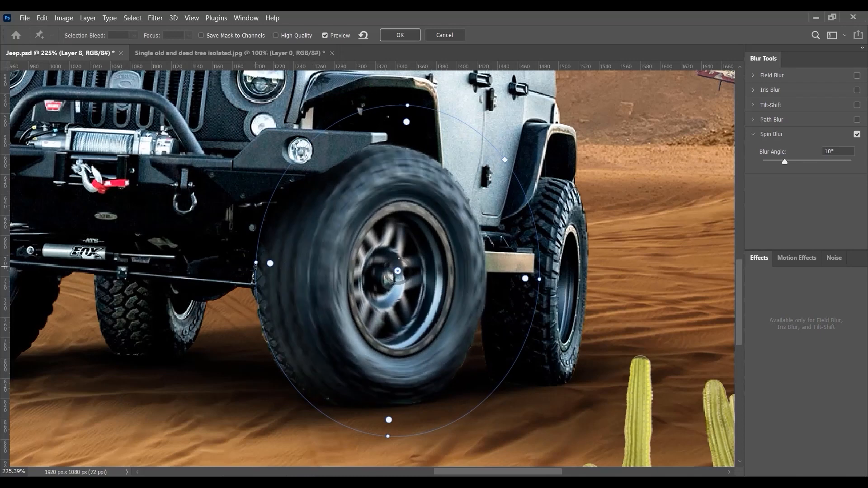
{"action": "left_click_drag", "start_coordinate": [256, 265], "coordinate": [242, 266]}
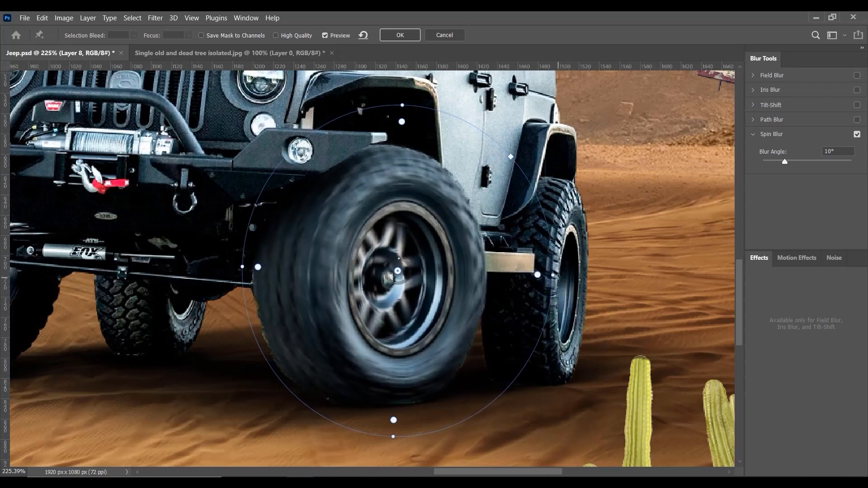
{"action": "left_click_drag", "start_coordinate": [555, 275], "coordinate": [518, 275]}
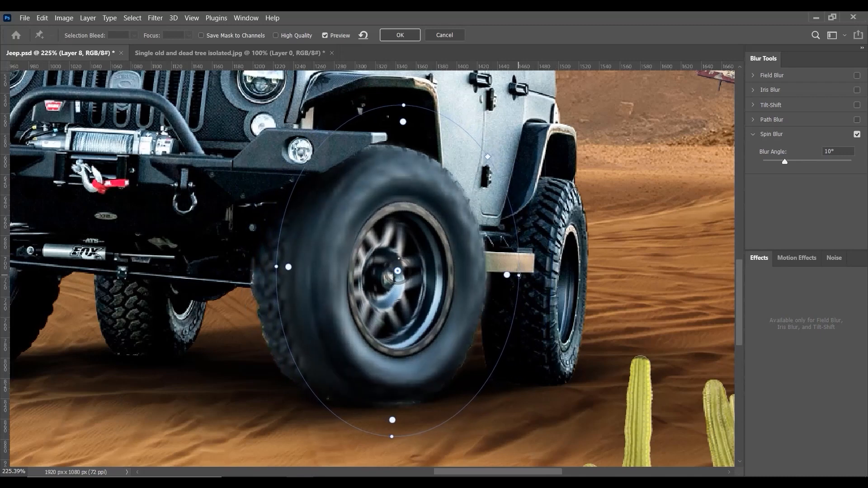
{"action": "mouse_move", "coordinate": [441, 282]}
{"action": "left_mouse_down"}
{"action": "mouse_move", "coordinate": [431, 291]}
{"action": "mouse_move", "coordinate": [445, 278]}
{"action": "left_mouse_up"}
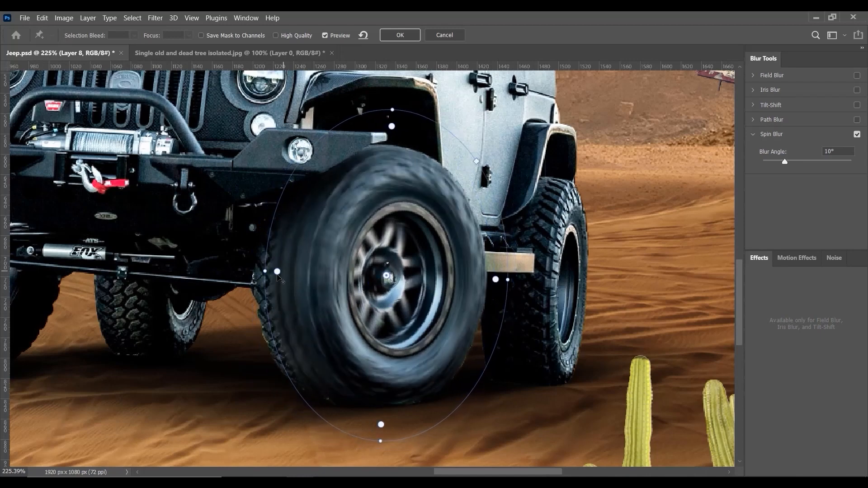
Step: Enlarge the spin blur ellipse until it covers the whole front tyre and apply the filter
{"action": "left_click_drag", "start_coordinate": [263, 271], "coordinate": [244, 273]}
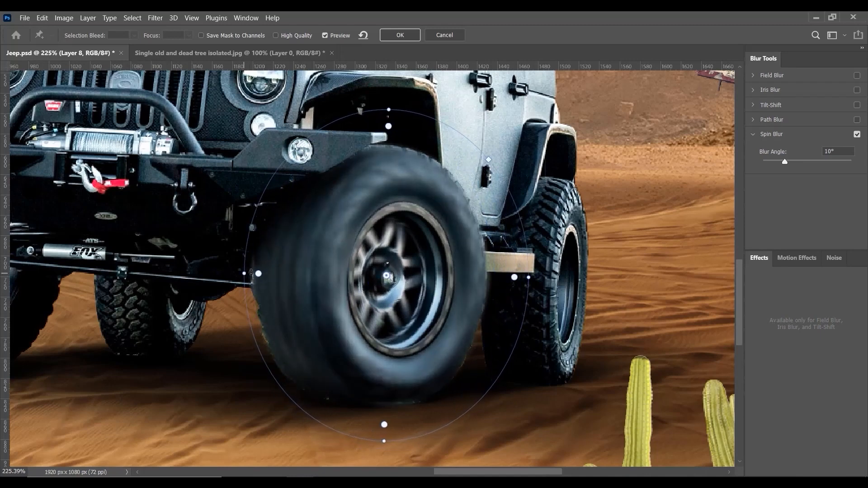
{"action": "key", "text": "ctrl+z"}
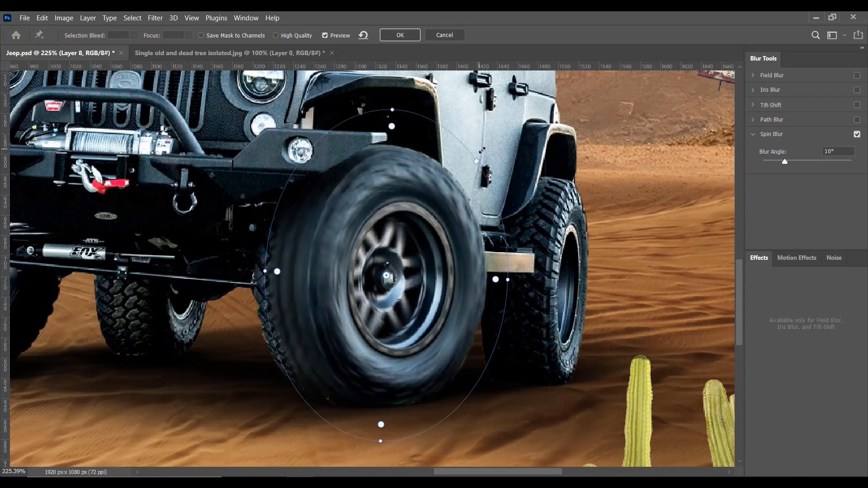
{"action": "left_click_drag", "start_coordinate": [482, 150], "coordinate": [503, 132]}
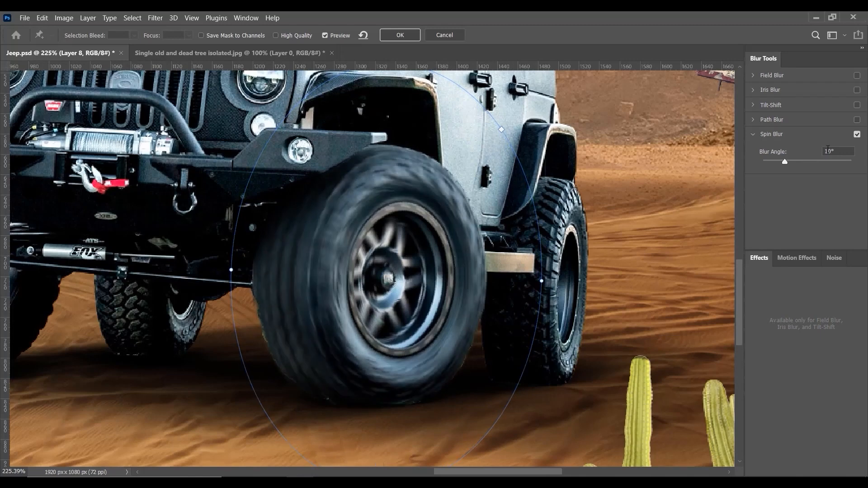
{"action": "left_click", "coordinate": [399, 36]}
Step: Examine the blurred front tyre and rim in the whole composition and up close
{"action": "key", "text": "ctrl+0"}
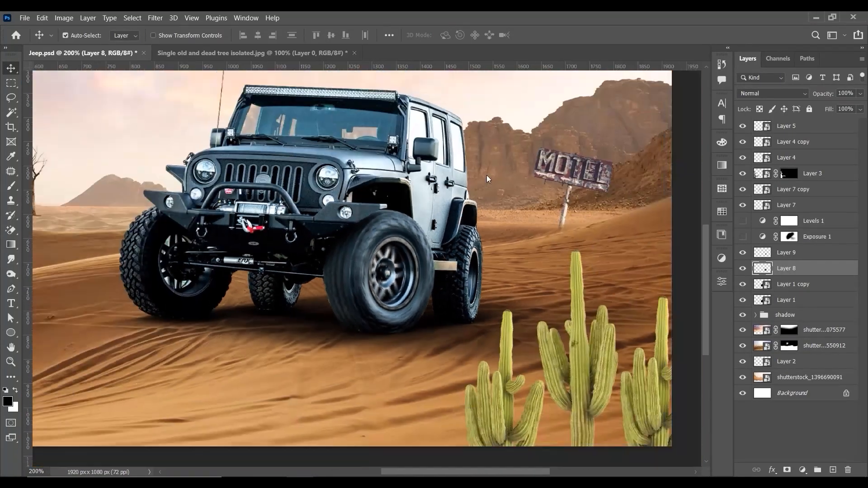
{"action": "key", "text": "ctrl+0"}
{"action": "key", "text": "ctrl+1"}
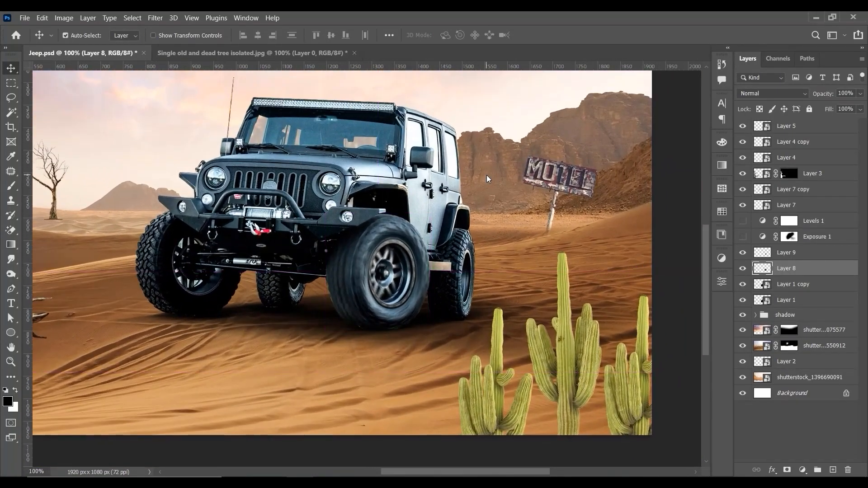
{"action": "key", "text": "ctrl+0"}
{"action": "key", "text": "ctrl+1"}
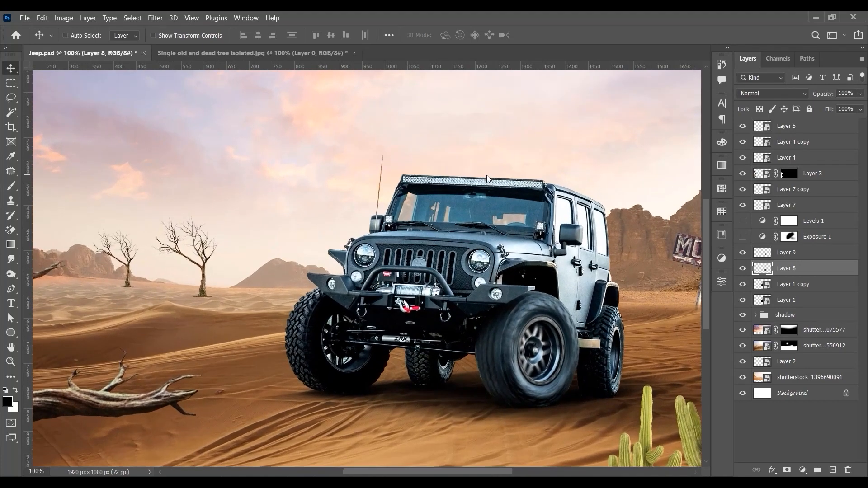
{"action": "key", "text": "ctrl+0"}
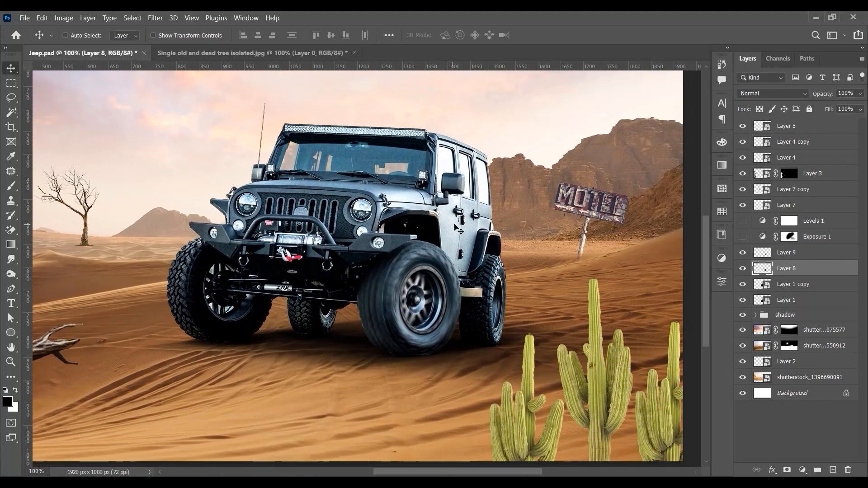
{"action": "key", "text": "ctrl+1"}
{"action": "key", "text": "ctrl+minus"}
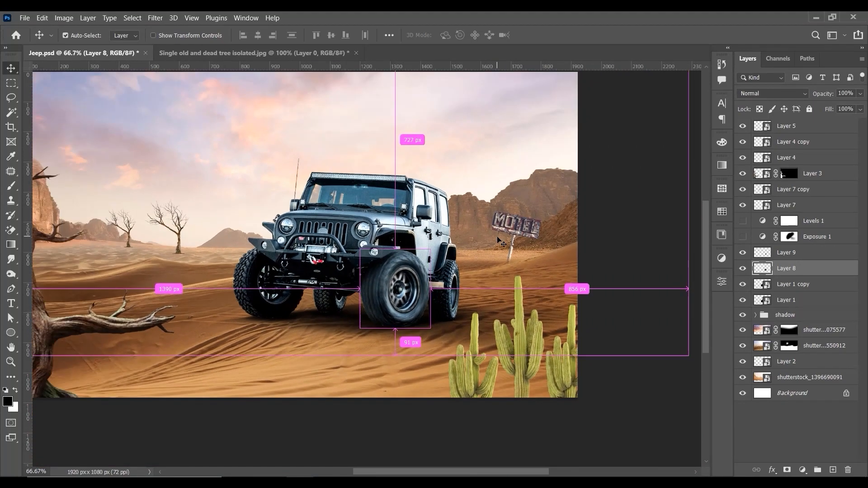
{"action": "key", "text": "ctrl+plus"}
{"action": "key", "text": "ctrl+plus"}
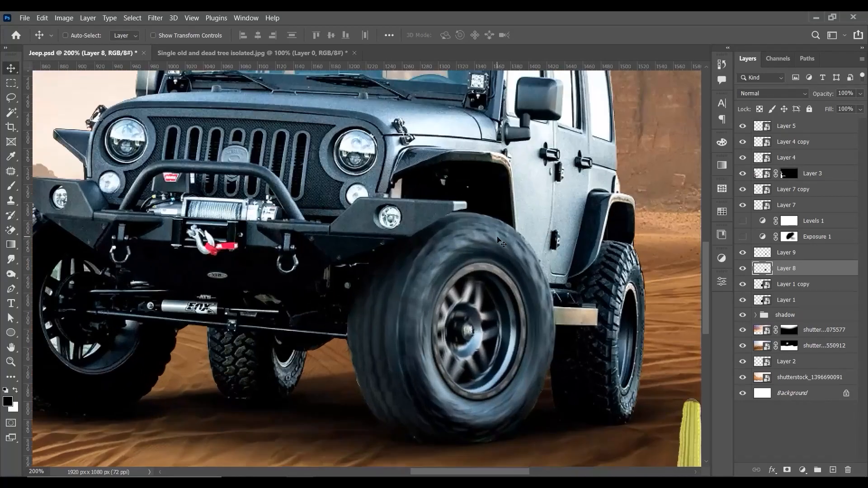
{"action": "left_click_drag", "start_coordinate": [505, 252], "coordinate": [630, 251]}
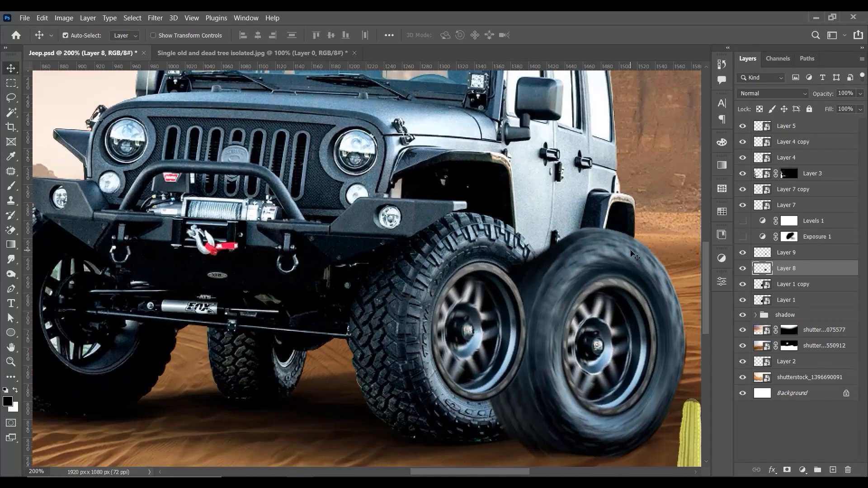
{"action": "key", "text": "ctrl+z"}
{"action": "key", "text": "ctrl"}
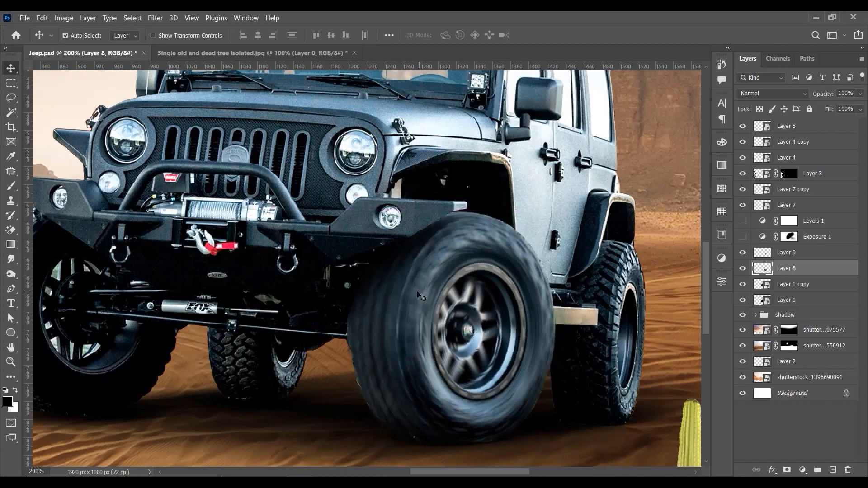
{"action": "left_click_drag", "start_coordinate": [406, 296], "coordinate": [403, 293]}
{"action": "key", "text": "ctrl+z"}
Step: Widen the blurred front tyre layer slightly toward the bumper side with Free Transform
{"action": "key", "text": "ctrl+t"}
{"action": "mouse_move", "coordinate": [345, 327]}
{"action": "left_mouse_down"}
{"action": "mouse_move", "coordinate": [342, 334]}
{"action": "mouse_move", "coordinate": [343, 327]}
{"action": "left_mouse_up"}
{"action": "key", "text": "Return"}
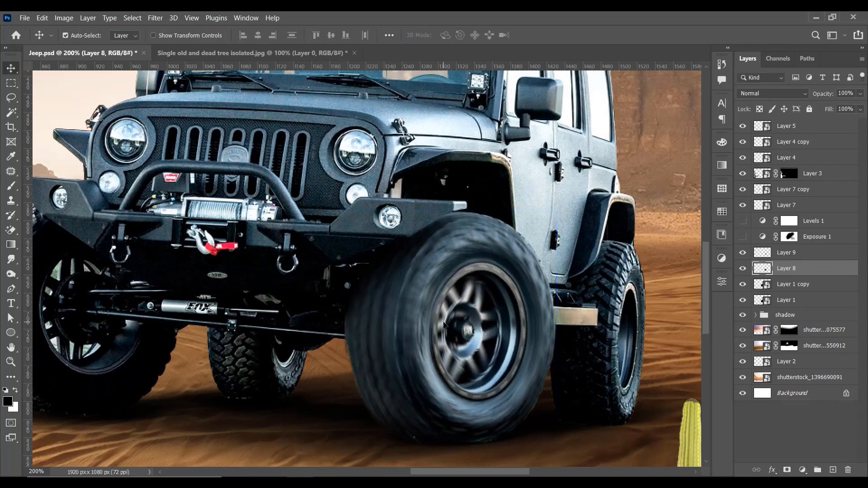
Step: Examine the blurred front wheel in the whole scene and compare it with the rim and tyre layers hidden and shown
{"action": "key", "text": "ctrl+minus"}
{"action": "key", "text": "ctrl+minus"}
{"action": "key", "text": "ctrl+plus"}
{"action": "key", "text": "ctrl+minus"}
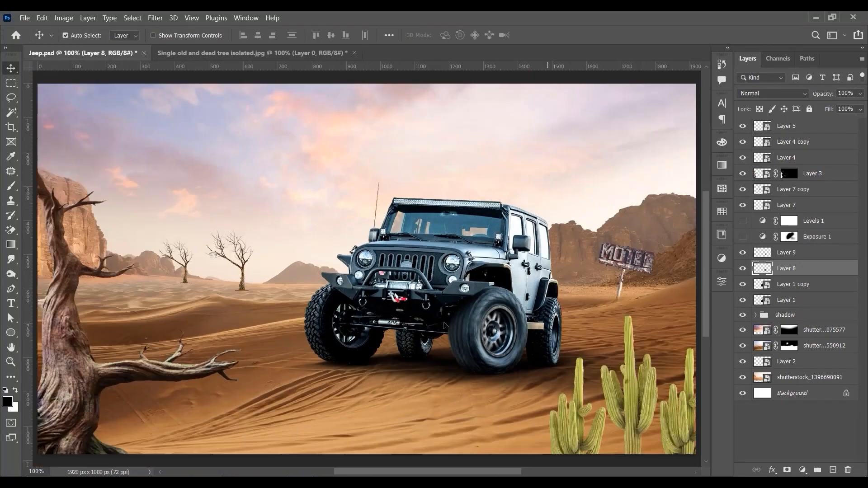
{"action": "key", "text": "ctrl+plus"}
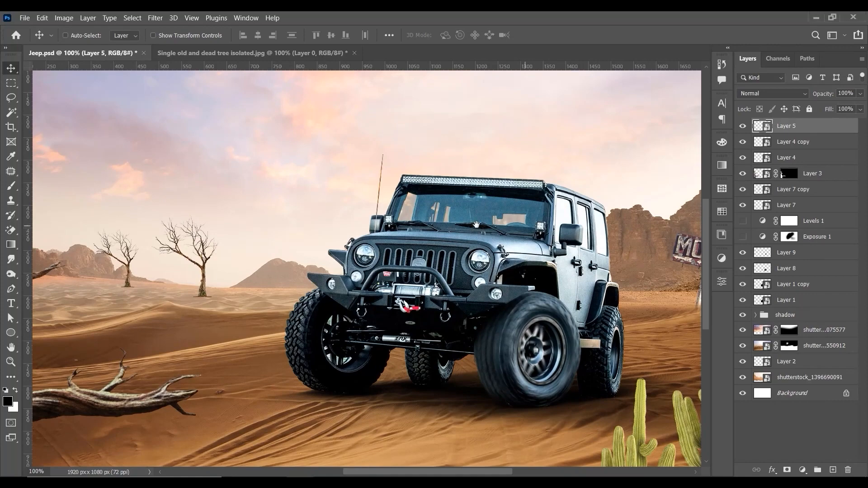
{"action": "left_click_drag", "start_coordinate": [633, 259], "coordinate": [465, 225]}
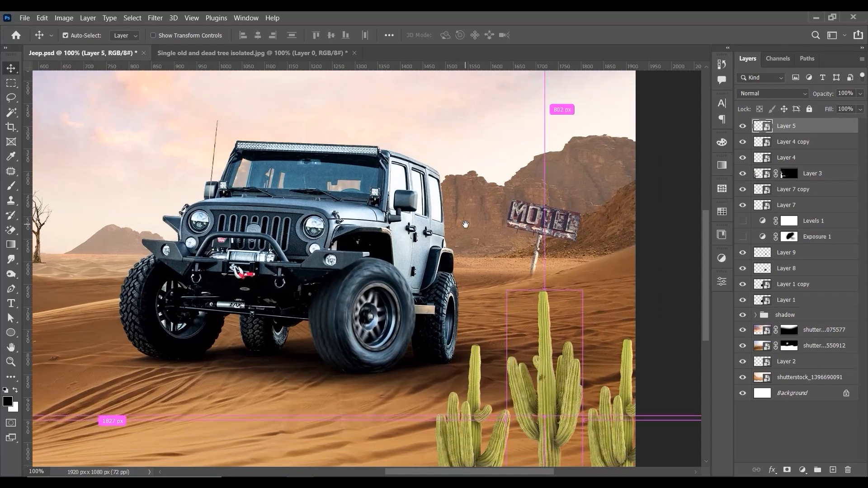
{"action": "key", "text": "ctrl+plus"}
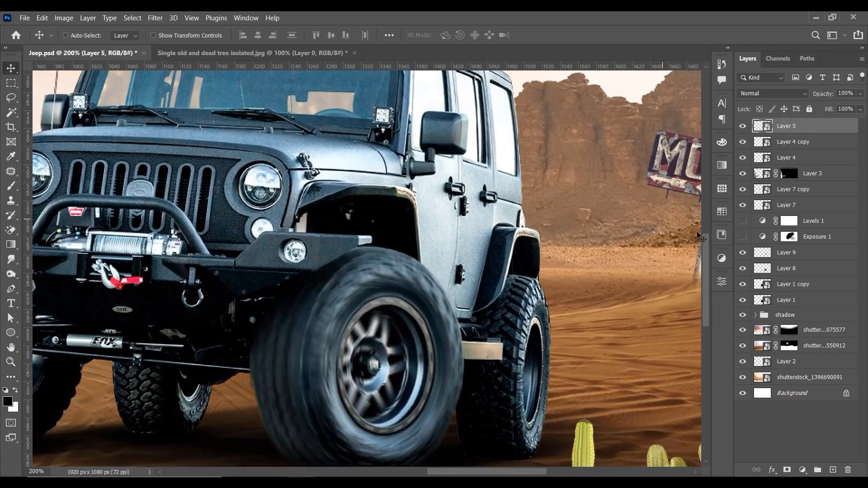
{"action": "left_click", "coordinate": [792, 255]}
{"action": "left_click", "coordinate": [743, 253]}
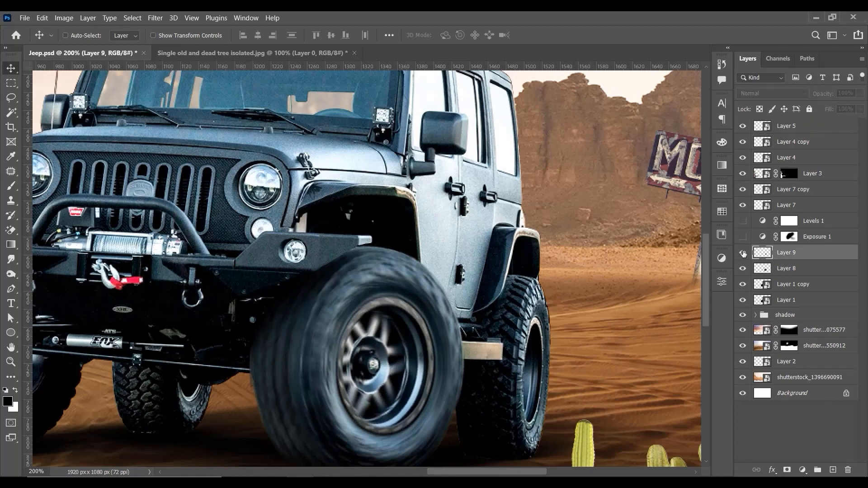
{"action": "left_click", "coordinate": [743, 253]}
{"action": "left_click", "coordinate": [743, 269]}
{"action": "left_click", "coordinate": [743, 269]}
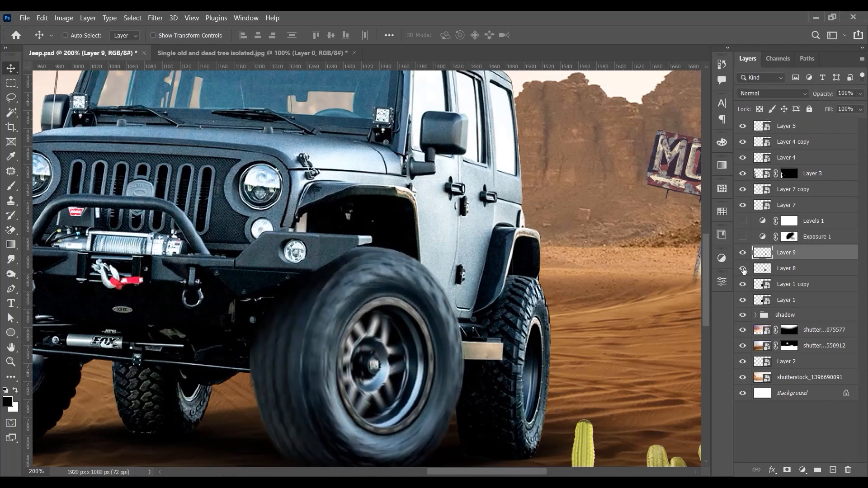
Step: Add a layer clipped to the blurred tyre layer (Layer 8) and shade the tyre's upper inner side with a soft black brush
{"action": "left_click", "coordinate": [790, 271]}
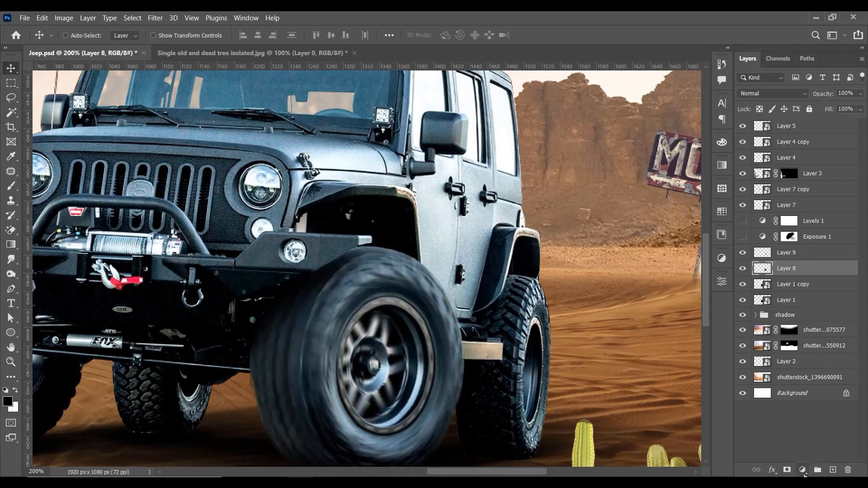
{"action": "left_click", "coordinate": [832, 470]}
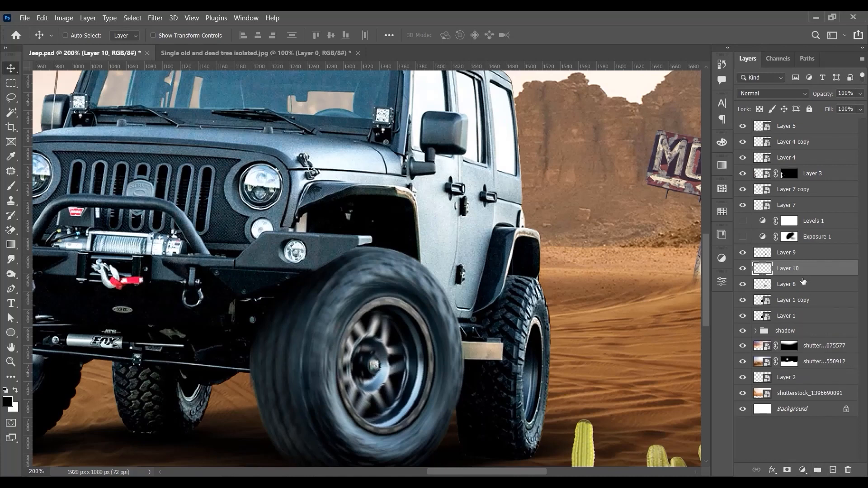
{"action": "left_click", "coordinate": [800, 277], "text": "alt"}
{"action": "key", "text": "b"}
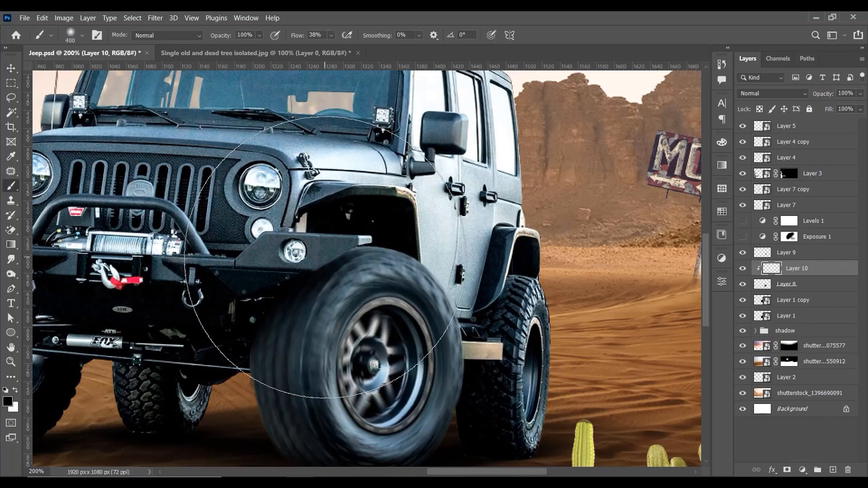
{"action": "key", "text": "bracketleft"}
{"action": "key", "text": "bracketleft"}
{"action": "key", "text": "bracketleft"}
{"action": "key", "text": "bracketleft"}
{"action": "key", "text": "bracketleft"}
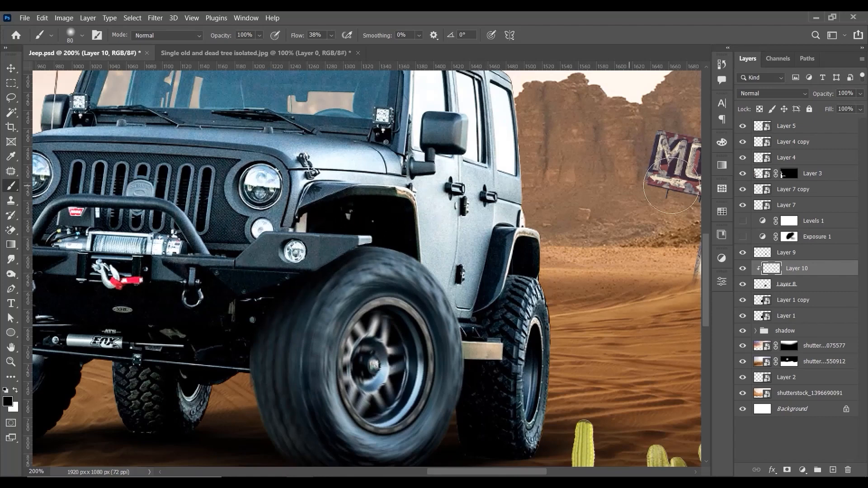
Step: Set the tyre shading layer's fill to 80% and check the shading in the whole composition and up close
{"action": "left_click", "coordinate": [860, 108]}
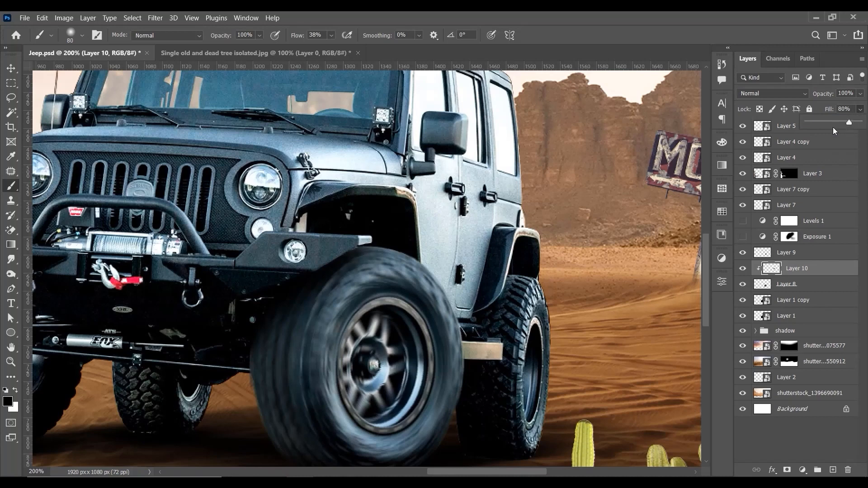
{"action": "key", "text": "v"}
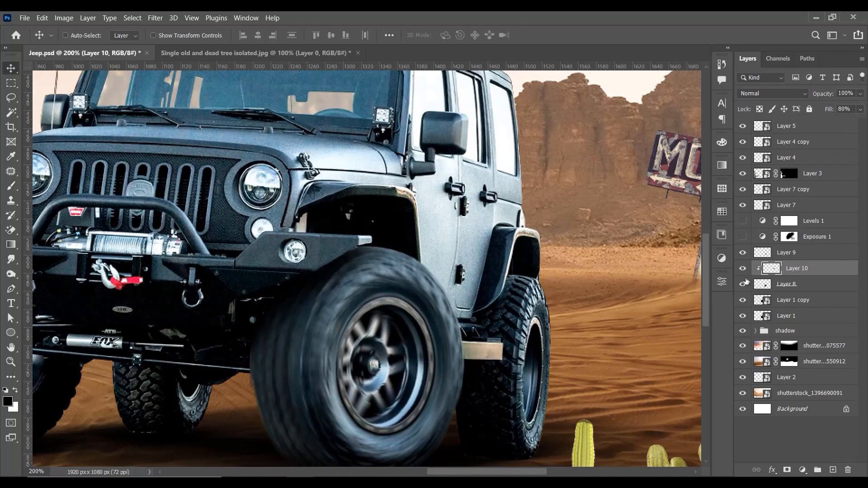
{"action": "key", "text": "ctrl"}
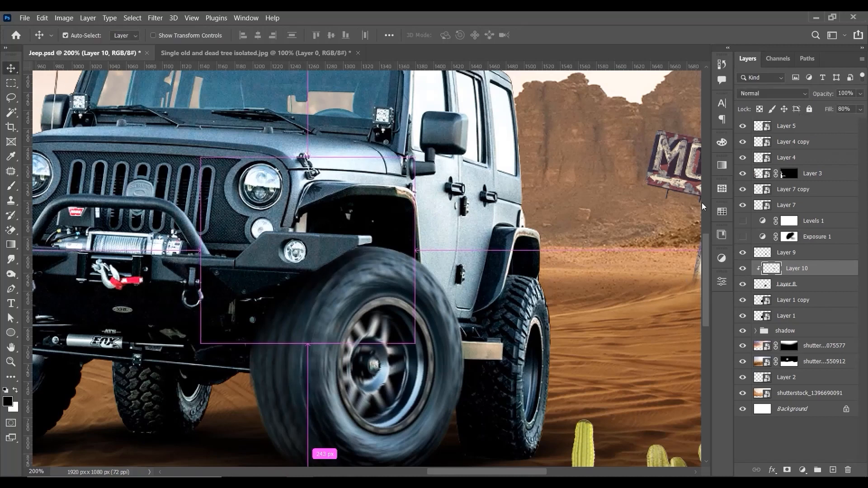
{"action": "key", "text": "ctrl+minus"}
{"action": "key", "text": "ctrl+minus"}
{"action": "key", "text": "ctrl+0"}
{"action": "key", "text": "ctrl+minus"}
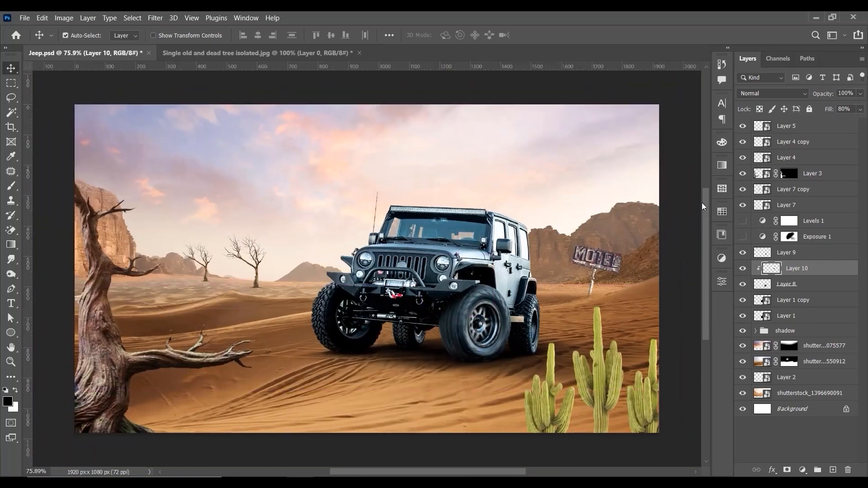
{"action": "key", "text": "ctrl+plus"}
{"action": "key", "text": "ctrl+plus"}
{"action": "left_click_drag", "start_coordinate": [633, 294], "coordinate": [435, 229]}
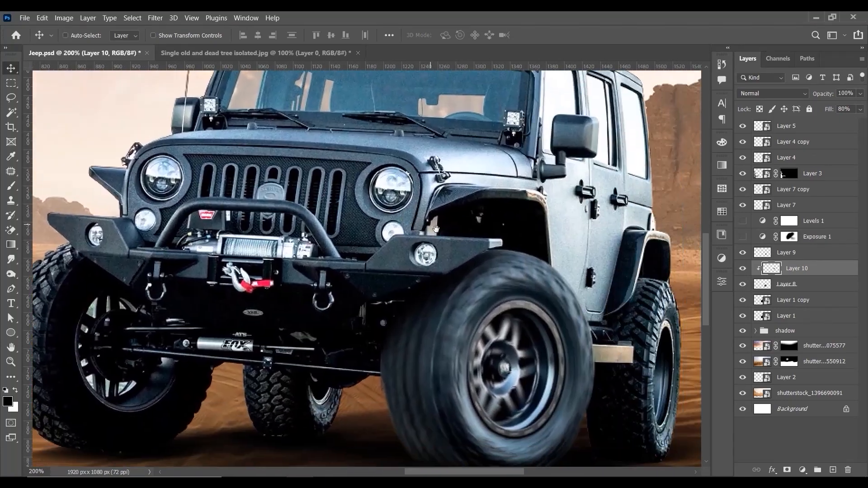
Step: Set the tyre shading layer's fill to 67% and compare the tyre with and without the shading
{"action": "left_click", "coordinate": [860, 110]}
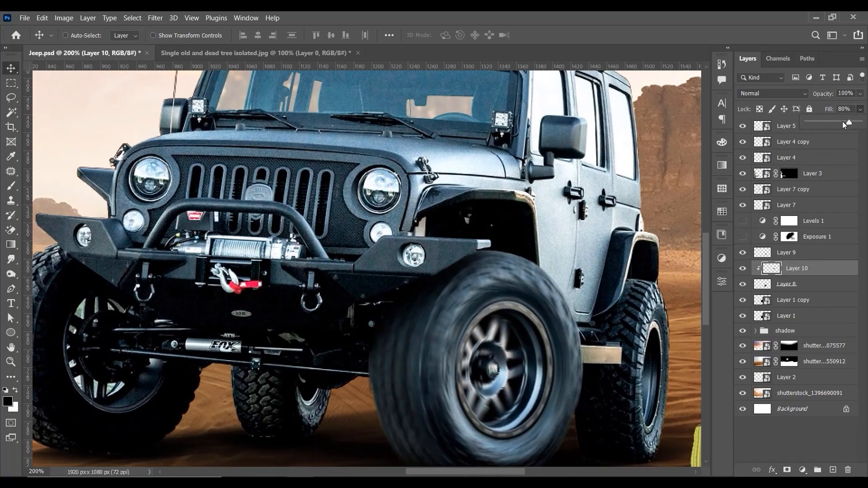
{"action": "left_click", "coordinate": [842, 121]}
{"action": "left_click", "coordinate": [743, 269]}
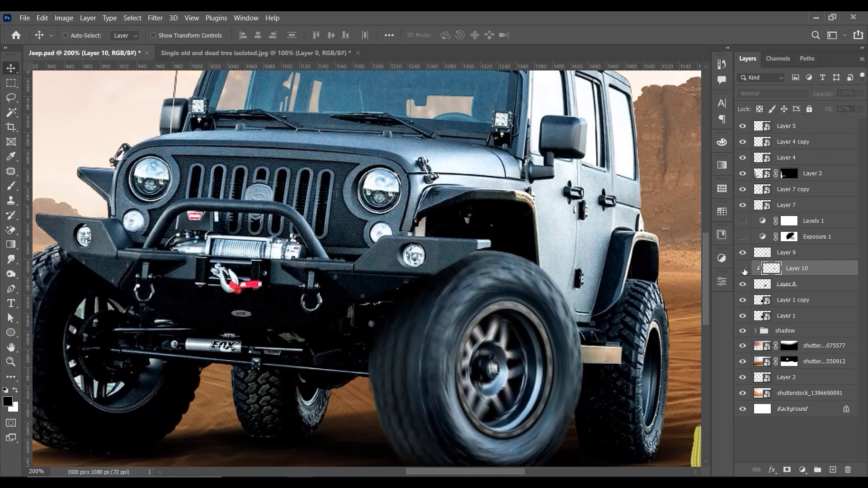
{"action": "left_click", "coordinate": [742, 268]}
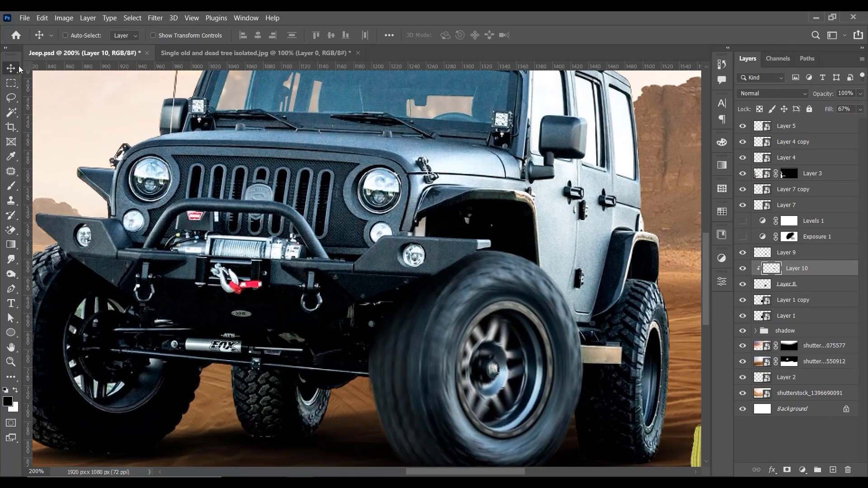
Step: Compare the full composition with the front tyre's shading and blur layers hidden and shown
{"action": "key", "text": "ctrl+0"}
{"action": "key", "text": "ctrl+minus"}
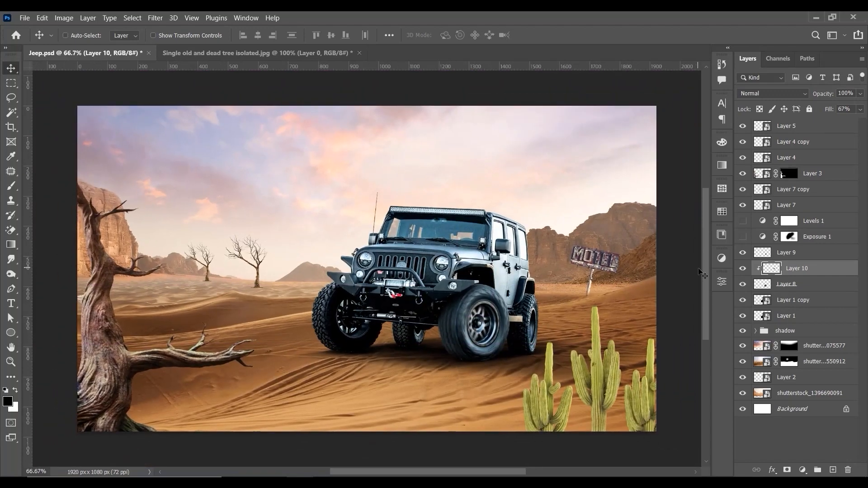
{"action": "left_click", "coordinate": [743, 269]}
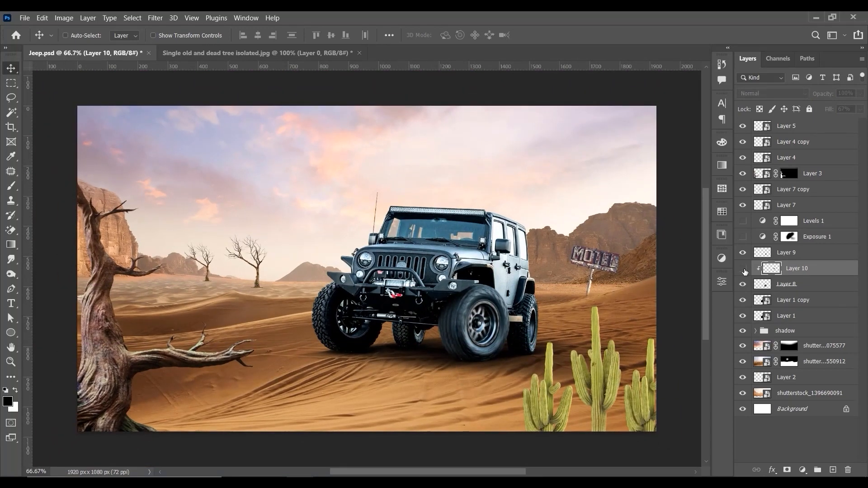
{"action": "left_click", "coordinate": [743, 269]}
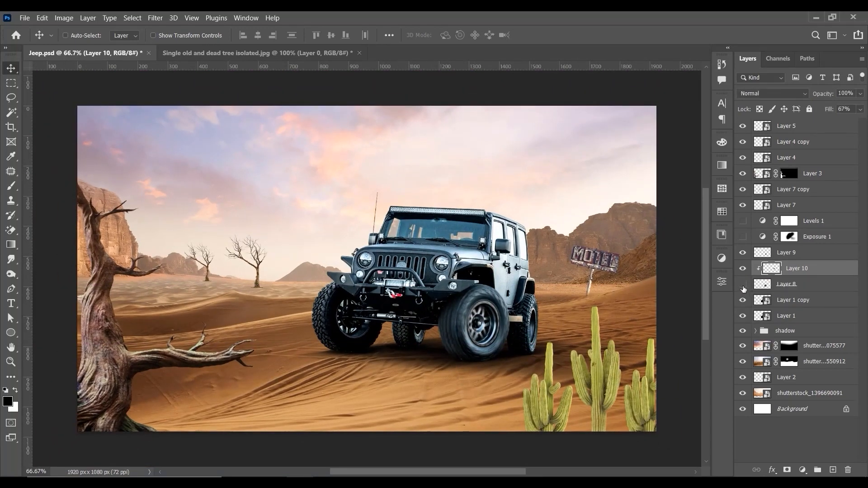
{"action": "left_click", "coordinate": [743, 286]}
{"action": "left_click", "coordinate": [743, 268]}
{"action": "left_click", "coordinate": [743, 269]}
Step: Select Layer 1 copy and hide the original jeep on Layer 1
{"action": "key", "text": "ctrl+plus"}
{"action": "left_click_drag", "start_coordinate": [629, 268], "coordinate": [473, 250]}
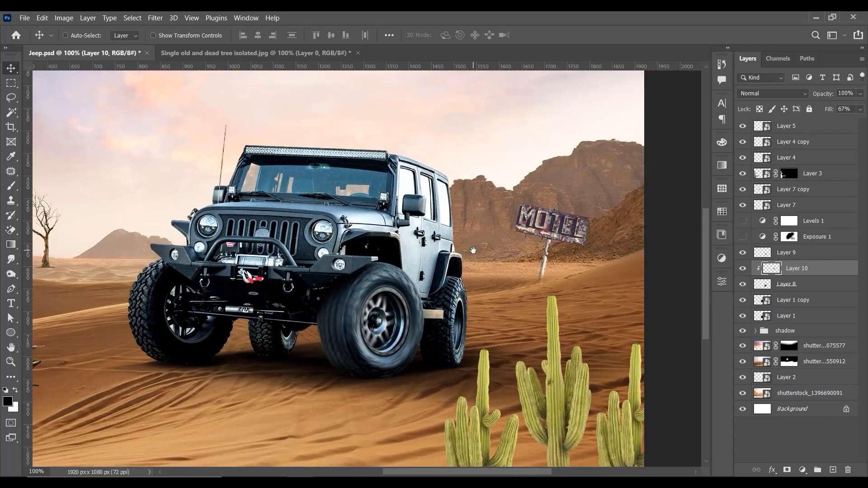
{"action": "key", "text": "ctrl+plus"}
{"action": "left_click", "coordinate": [795, 299]}
{"action": "left_click", "coordinate": [742, 315]}
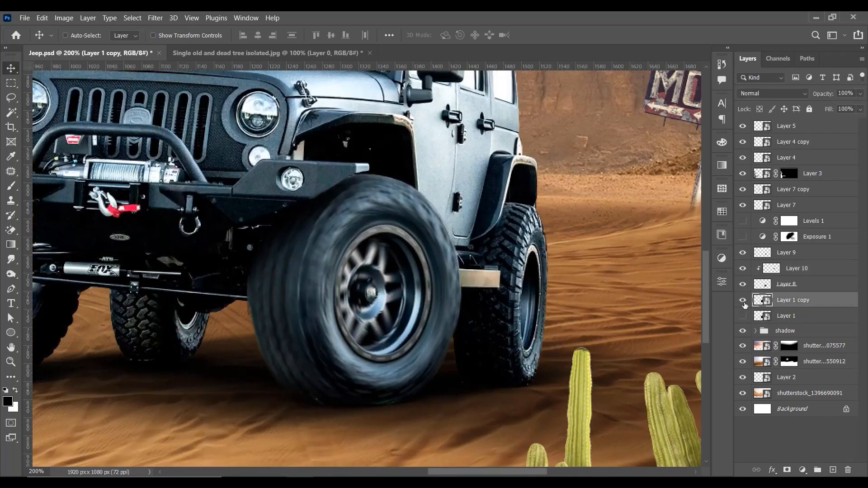
Step: Trace a Pen path over the rear tyre's top, along the fender's edge and down toward the side step
{"action": "key", "text": "ctrl+plus"}
{"action": "key", "text": "p"}
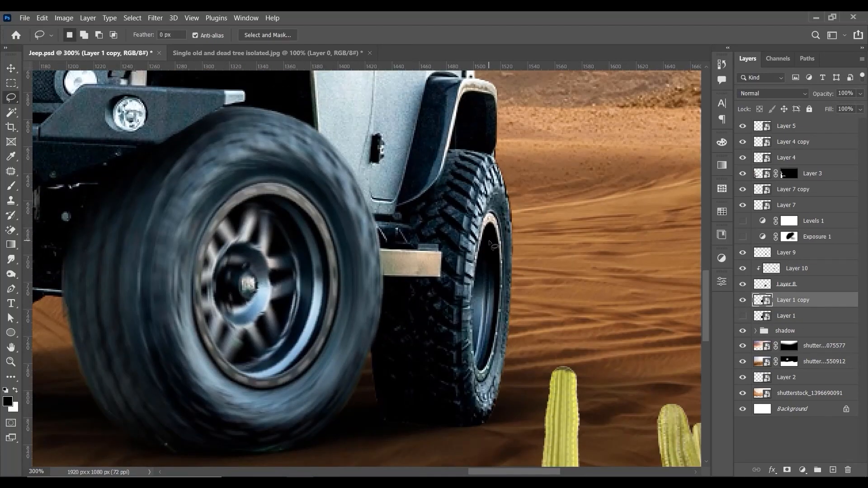
{"action": "key", "text": "ctrl+plus"}
{"action": "key", "text": "ctrl+plus"}
{"action": "left_click_drag", "start_coordinate": [466, 198], "coordinate": [461, 201]}
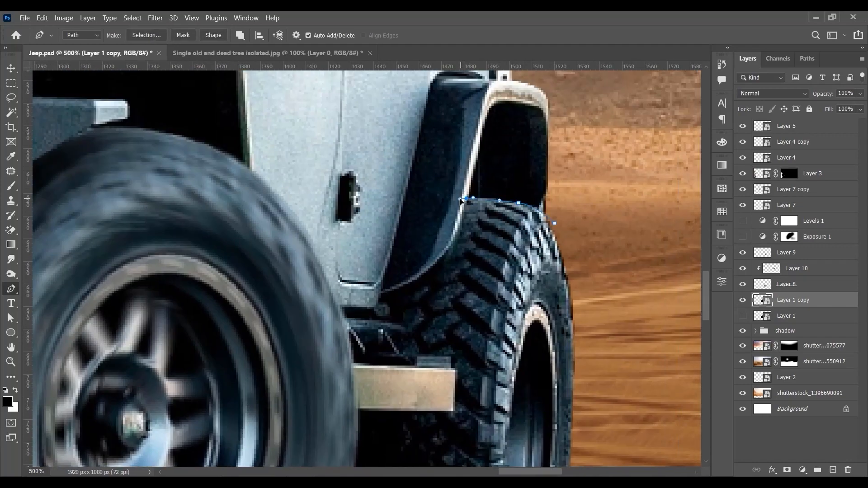
{"action": "left_click_drag", "start_coordinate": [437, 264], "coordinate": [422, 276]}
{"action": "left_click", "coordinate": [392, 293]}
{"action": "left_click", "coordinate": [380, 298]}
{"action": "left_click", "coordinate": [378, 302]}
{"action": "left_click", "coordinate": [401, 327]}
{"action": "left_click", "coordinate": [387, 331]}
{"action": "left_click", "coordinate": [398, 350]}
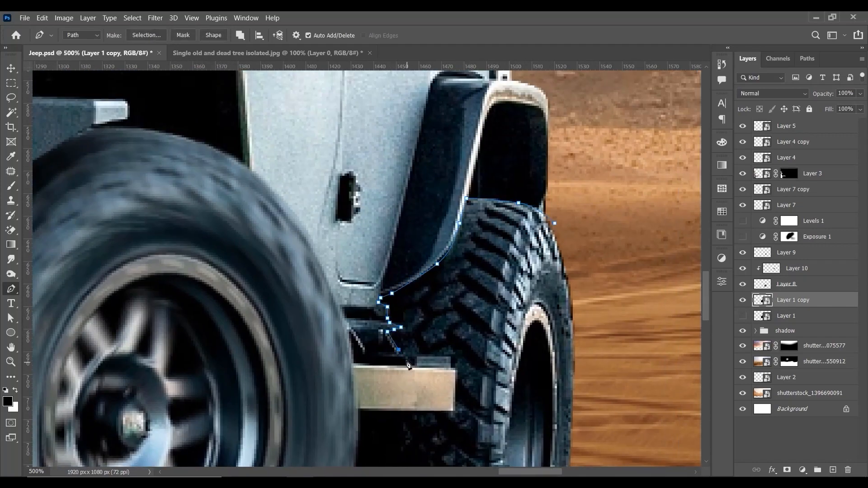
Step: Continue the path around the side step and along the front tyre, close it around the rear wheel and convert it to a selection
{"action": "left_click", "coordinate": [455, 368]}
{"action": "left_click_drag", "start_coordinate": [456, 369], "coordinate": [471, 274]}
{"action": "left_click", "coordinate": [469, 313]}
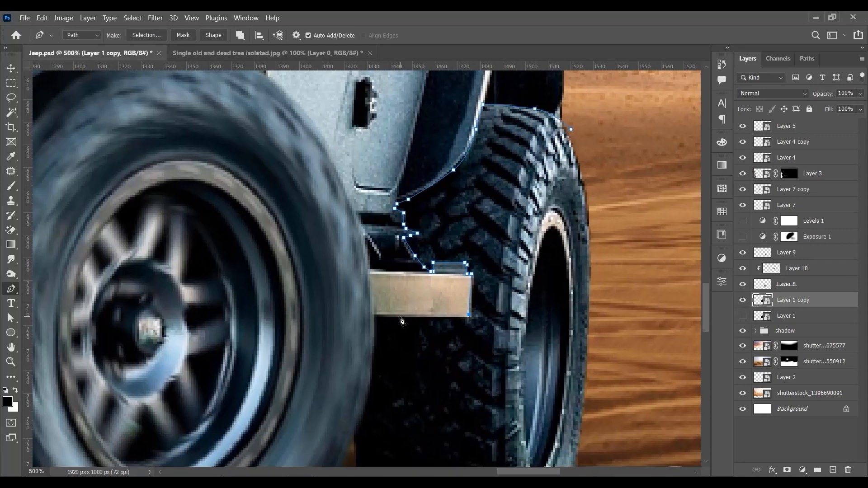
{"action": "left_click", "coordinate": [399, 315]}
{"action": "left_click", "coordinate": [374, 315]}
{"action": "mouse_move", "coordinate": [374, 319]}
{"action": "left_mouse_down"}
{"action": "mouse_move", "coordinate": [402, 192]}
{"action": "mouse_move", "coordinate": [377, 335]}
{"action": "left_mouse_up"}
{"action": "left_click", "coordinate": [381, 333]}
{"action": "left_click_drag", "start_coordinate": [574, 159], "coordinate": [566, 292]}
{"action": "left_click", "coordinate": [500, 172]}
{"action": "key", "text": "ctrl+Return"}
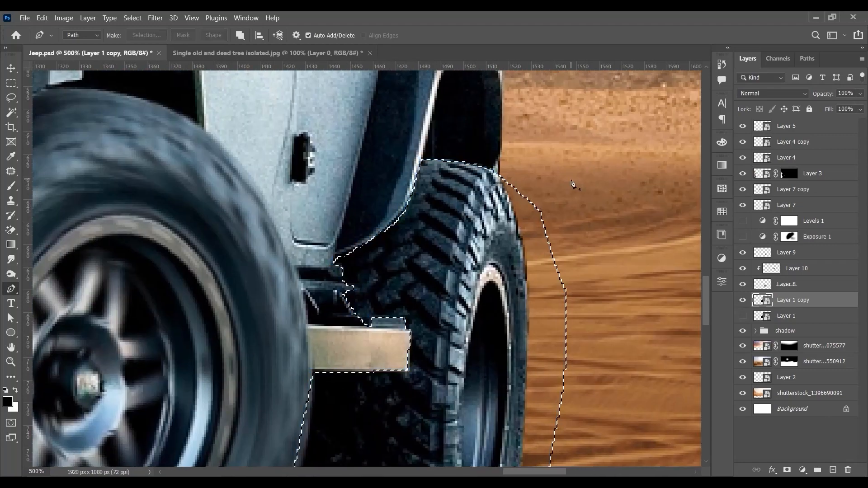
Step: Place the selected rear wheel on its own new layer
{"action": "key", "text": "m"}
{"action": "right_click", "coordinate": [479, 248]}
{"action": "left_click", "coordinate": [532, 326]}
Step: Start a Spin Blur on the rear wheel layer and move the blur ring onto the rear wheel
{"action": "key", "text": "ctrl+minus"}
{"action": "key", "text": "ctrl+minus"}
{"action": "left_click_drag", "start_coordinate": [557, 248], "coordinate": [553, 241]}
{"action": "key", "text": "ctrl+minus"}
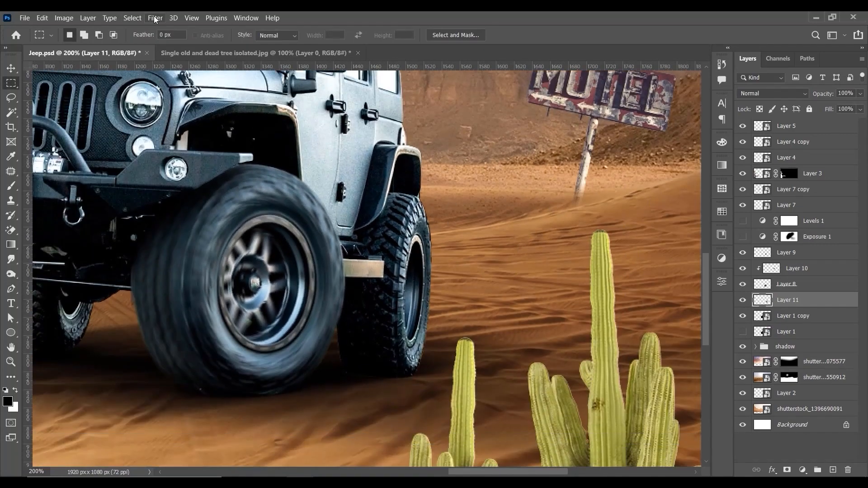
{"action": "left_click", "coordinate": [155, 17]}
{"action": "mouse_move", "coordinate": [199, 167]}
{"action": "left_click", "coordinate": [312, 206]}
{"action": "left_click", "coordinate": [328, 284]}
{"action": "left_click_drag", "start_coordinate": [328, 284], "coordinate": [353, 281]}
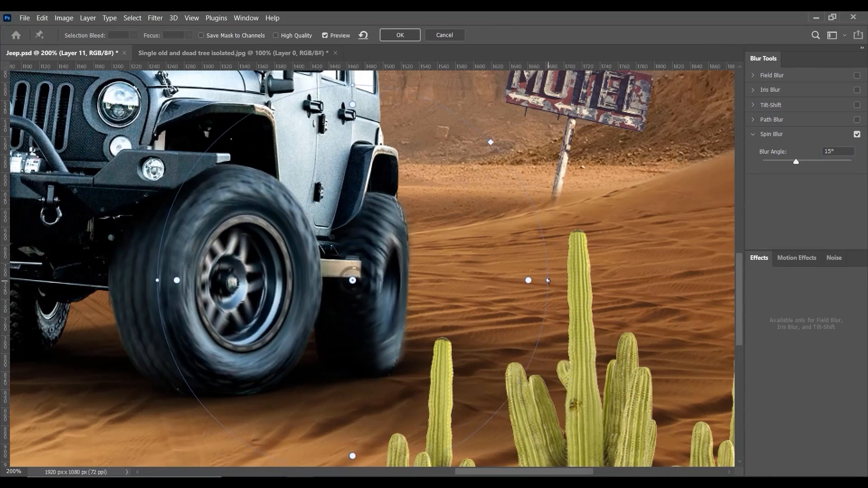
Step: Shrink the spin blur ring to a narrow upright ellipse around the rear wheel and centre it near the hub
{"action": "left_click_drag", "start_coordinate": [474, 131], "coordinate": [426, 190]}
{"action": "left_click_drag", "start_coordinate": [237, 279], "coordinate": [309, 279]}
{"action": "left_click_drag", "start_coordinate": [362, 280], "coordinate": [389, 284]}
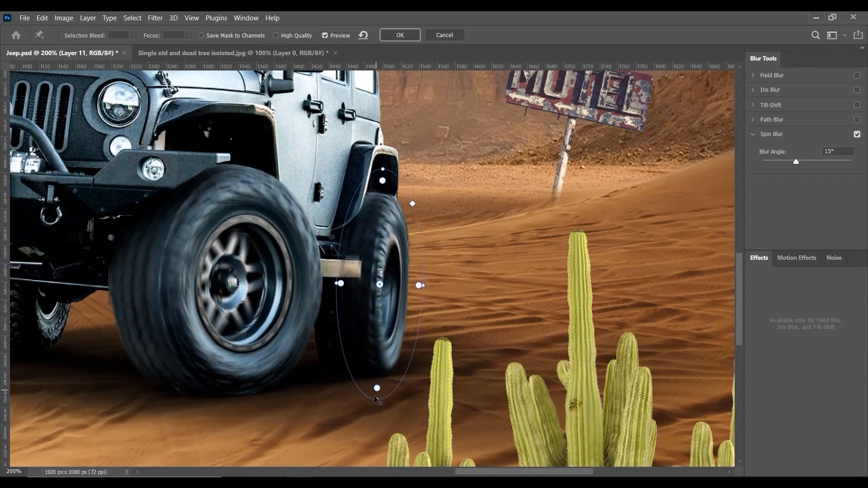
{"action": "left_click_drag", "start_coordinate": [377, 400], "coordinate": [378, 409]}
{"action": "left_click_drag", "start_coordinate": [423, 285], "coordinate": [442, 287]}
Step: Enlarge the spin blur ring around the near rear wheel and reduce the blur angle to 8°
{"action": "left_click_drag", "start_coordinate": [837, 151], "coordinate": [813, 151]}
{"action": "type", "text": "10"}
{"action": "left_click_drag", "start_coordinate": [426, 274], "coordinate": [440, 276]}
{"action": "left_click_drag", "start_coordinate": [400, 160], "coordinate": [400, 87]}
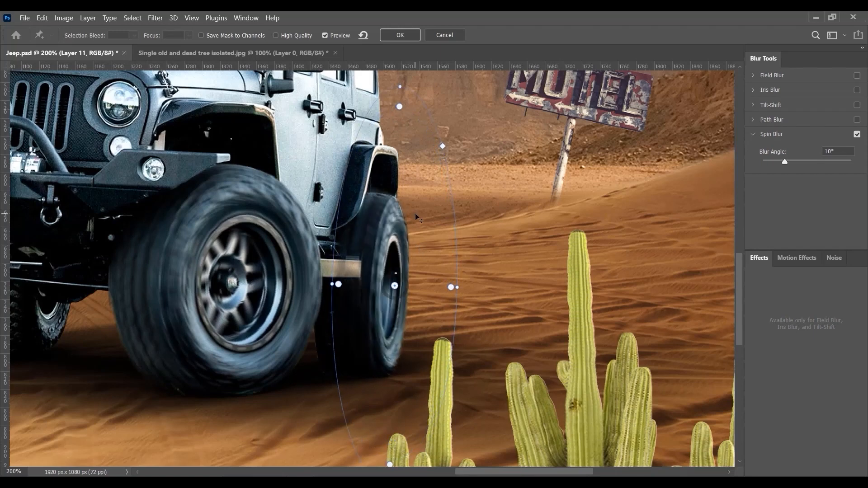
{"action": "left_click_drag", "start_coordinate": [837, 152], "coordinate": [805, 155]}
{"action": "type", "text": "8"}
{"action": "left_click_drag", "start_coordinate": [429, 215], "coordinate": [425, 214]}
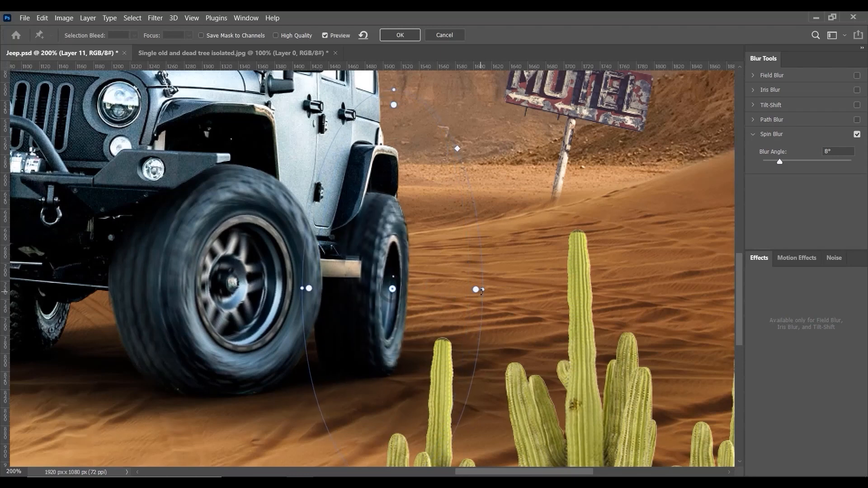
Step: Reshape the blur ring into a tall, narrow ellipse centred on the near rear wheel's hub and apply the Spin Blur
{"action": "left_click_drag", "start_coordinate": [483, 242], "coordinate": [437, 184]}
{"action": "mouse_move", "coordinate": [447, 266]}
{"action": "left_mouse_down"}
{"action": "mouse_move", "coordinate": [441, 259]}
{"action": "mouse_move", "coordinate": [449, 267]}
{"action": "left_mouse_up"}
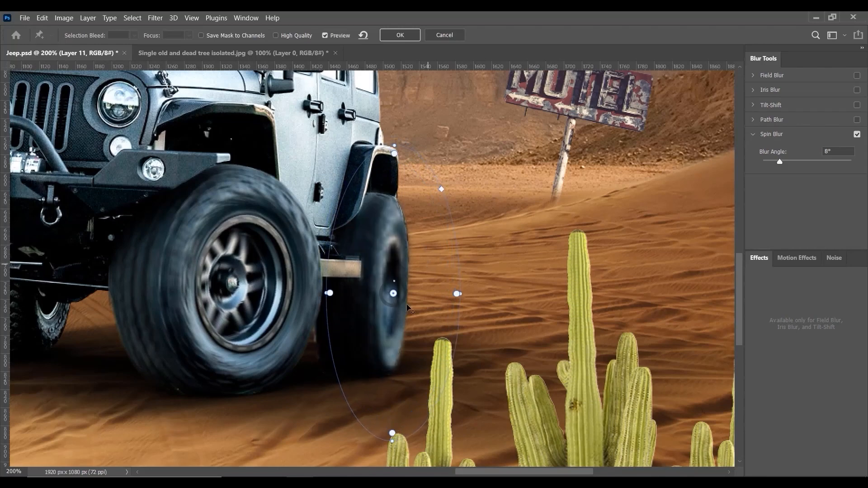
{"action": "left_click_drag", "start_coordinate": [395, 146], "coordinate": [395, 95]}
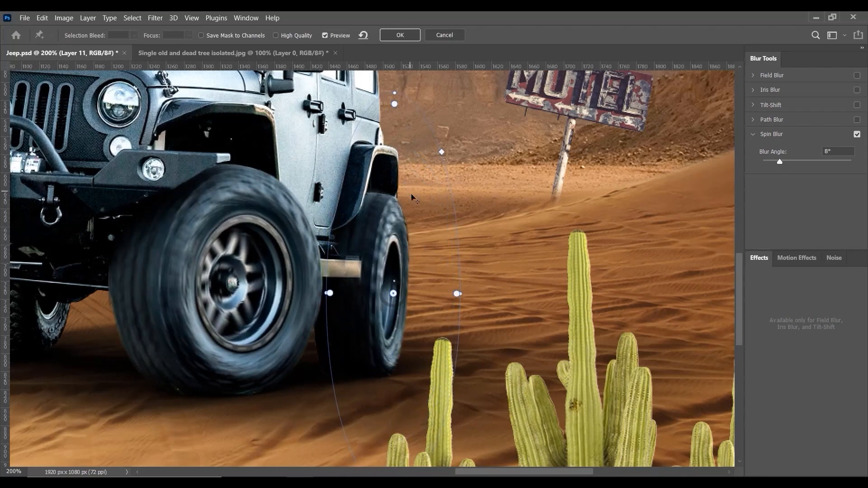
{"action": "left_click", "coordinate": [400, 35]}
{"action": "scroll", "coordinate": [296, 172], "scroll_direction": "down", "scroll_amount": 2}
{"action": "key", "text": "v"}
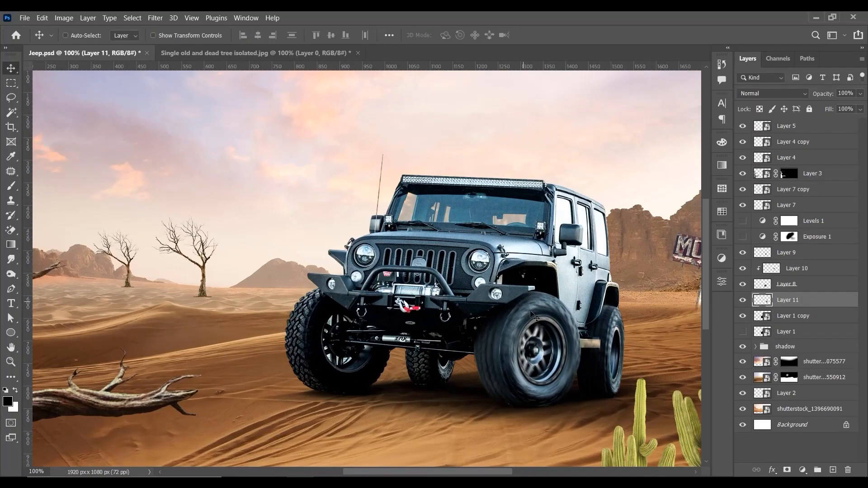
{"action": "scroll", "coordinate": [548, 262], "scroll_direction": "up", "scroll_amount": 2}
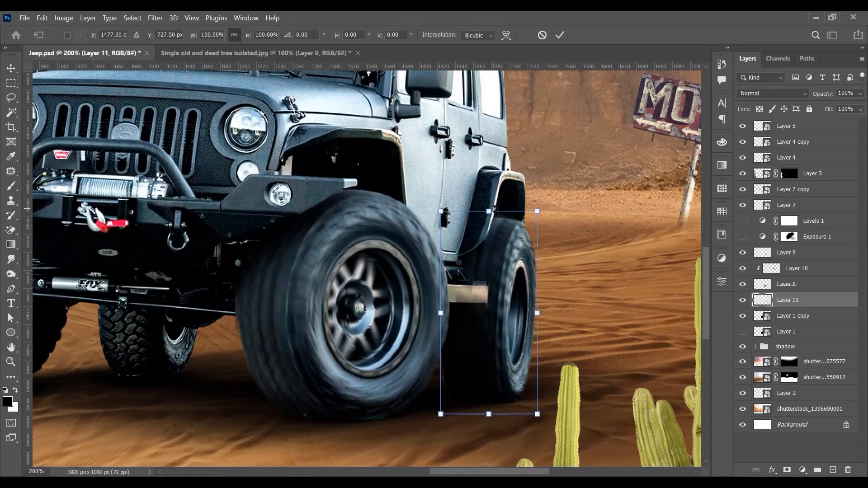
{"action": "scroll", "coordinate": [587, 284], "scroll_direction": "down", "scroll_amount": 2}
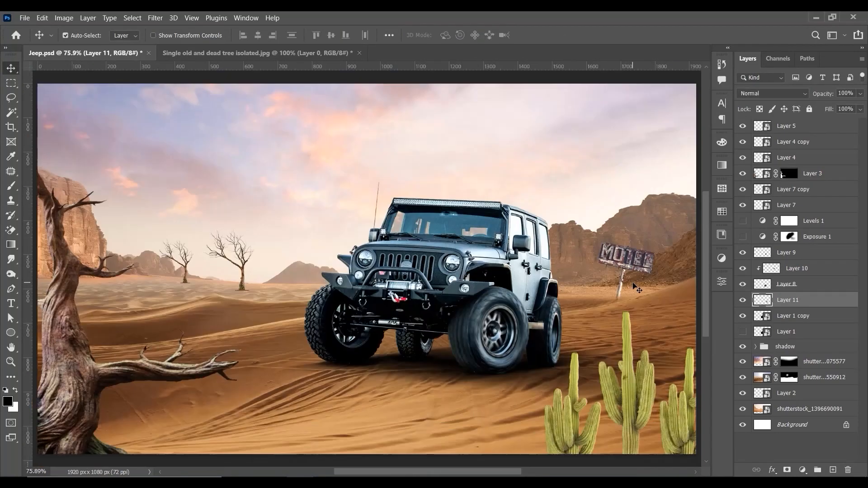
Step: Trace the far rear wheel under the jeep on Layer 1 copy with a pen path and copy it onto its own layer
{"action": "scroll", "coordinate": [435, 324], "scroll_direction": "up", "scroll_amount": 1}
{"action": "scroll", "coordinate": [435, 324], "scroll_direction": "up", "scroll_amount": 2}
{"action": "key", "text": "alt+bracketleft"}
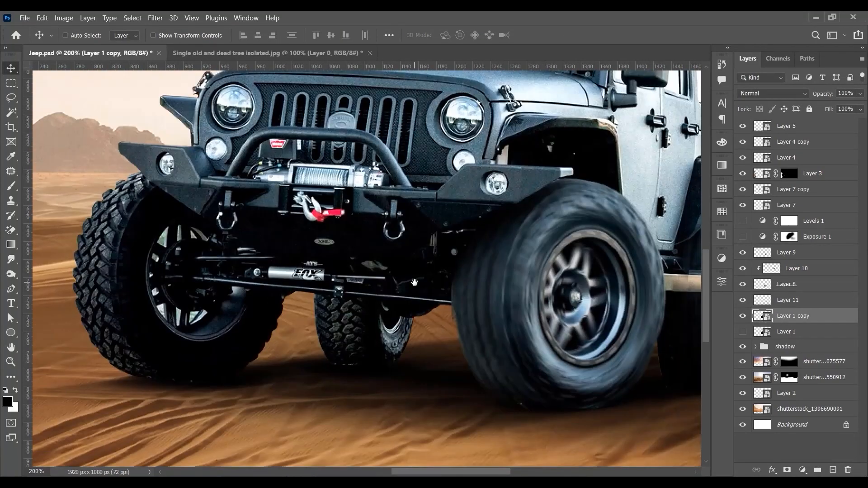
{"action": "left_click", "coordinate": [11, 289]}
{"action": "key", "text": "ctrl+plus"}
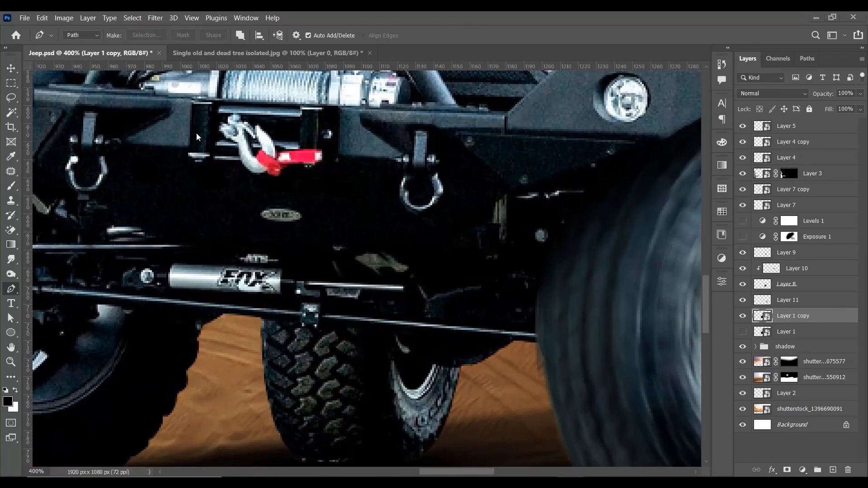
{"action": "left_click_drag", "start_coordinate": [271, 314], "coordinate": [276, 232]}
{"action": "left_click", "coordinate": [264, 237]}
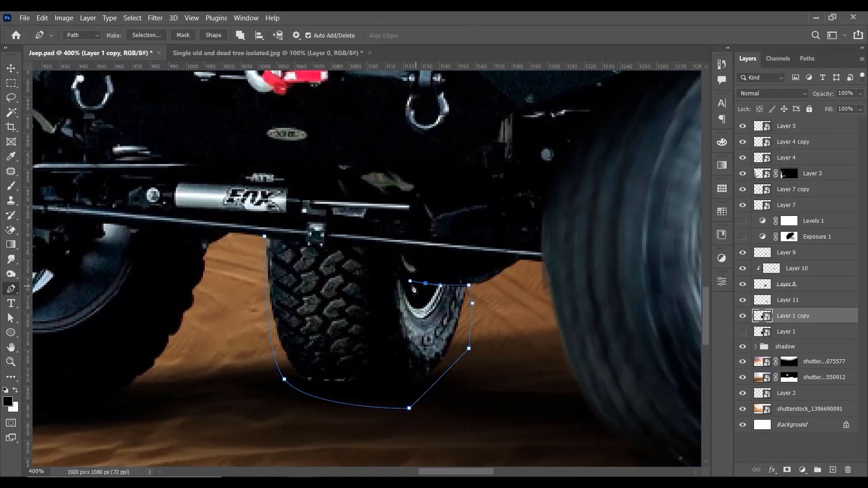
{"action": "key", "text": "ctrl+Return"}
{"action": "key", "text": "ctrl+j"}
{"action": "key", "text": "v"}
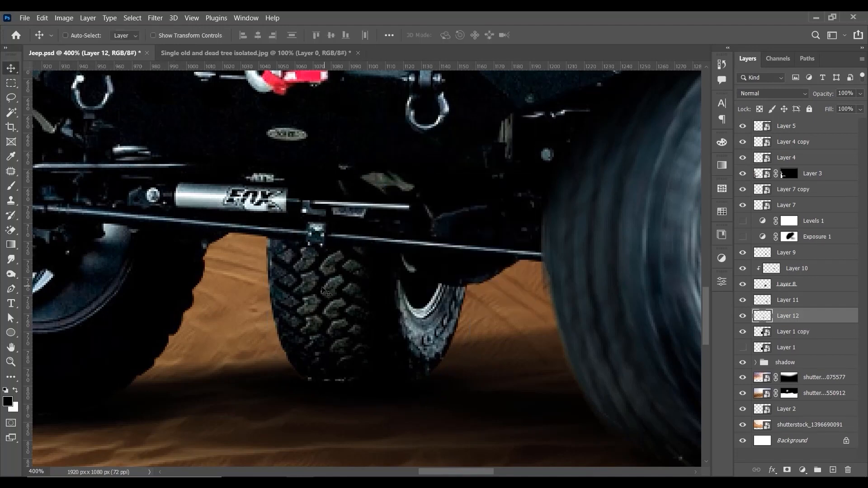
{"action": "key", "text": "ctrl+minus"}
{"action": "left_click", "coordinate": [155, 18]}
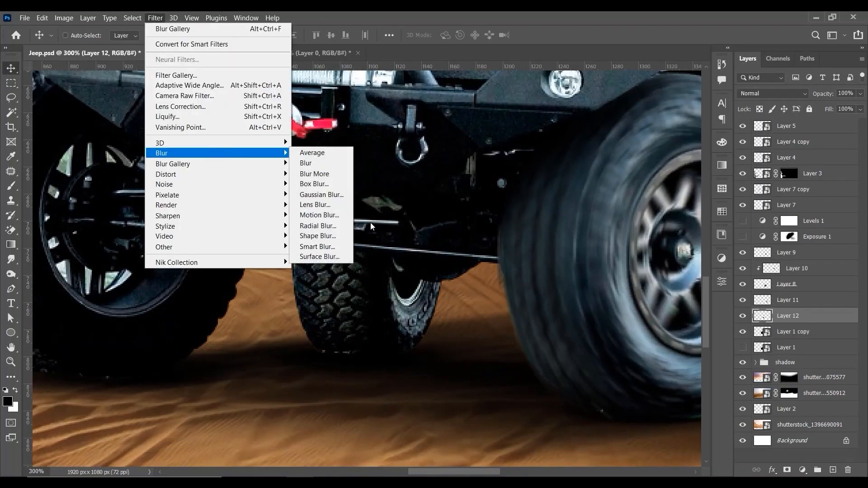
{"action": "mouse_move", "coordinate": [174, 163]}
{"action": "left_click", "coordinate": [314, 203]}
{"action": "left_click_drag", "start_coordinate": [295, 134], "coordinate": [344, 175]}
{"action": "left_click_drag", "start_coordinate": [636, 175], "coordinate": [483, 186]}
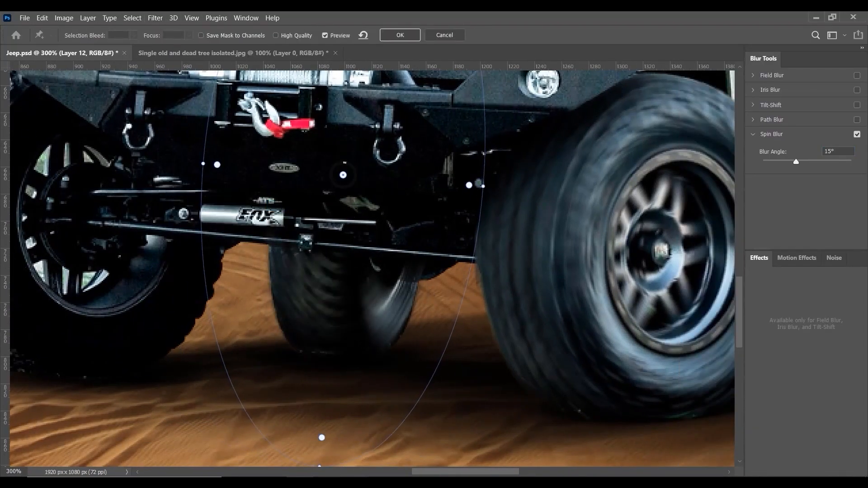
{"action": "left_click_drag", "start_coordinate": [318, 465], "coordinate": [347, 300]}
{"action": "left_click_drag", "start_coordinate": [344, 174], "coordinate": [381, 281]}
{"action": "left_click_drag", "start_coordinate": [522, 277], "coordinate": [430, 295]}
{"action": "left_click_drag", "start_coordinate": [451, 282], "coordinate": [441, 283]}
{"action": "left_click_drag", "start_coordinate": [424, 306], "coordinate": [420, 278]}
{"action": "mouse_move", "coordinate": [452, 255]}
{"action": "left_mouse_down"}
{"action": "mouse_move", "coordinate": [439, 257]}
{"action": "mouse_move", "coordinate": [446, 255]}
{"action": "left_mouse_up"}
{"action": "left_click_drag", "start_coordinate": [388, 253], "coordinate": [386, 249]}
{"action": "left_click_drag", "start_coordinate": [381, 376], "coordinate": [386, 423]}
{"action": "left_click_drag", "start_coordinate": [406, 355], "coordinate": [405, 366]}
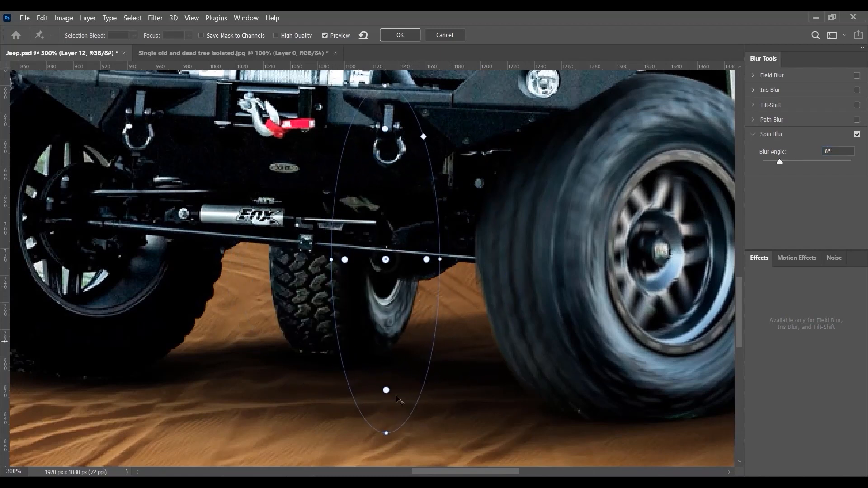
{"action": "left_click_drag", "start_coordinate": [385, 432], "coordinate": [385, 388]}
{"action": "left_click_drag", "start_coordinate": [422, 323], "coordinate": [419, 331]}
{"action": "left_click", "coordinate": [296, 288]}
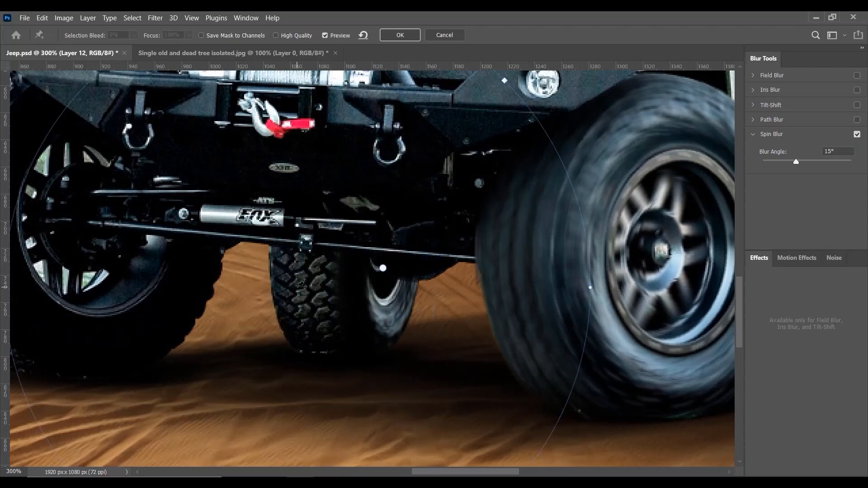
{"action": "left_click_drag", "start_coordinate": [590, 287], "coordinate": [397, 264]}
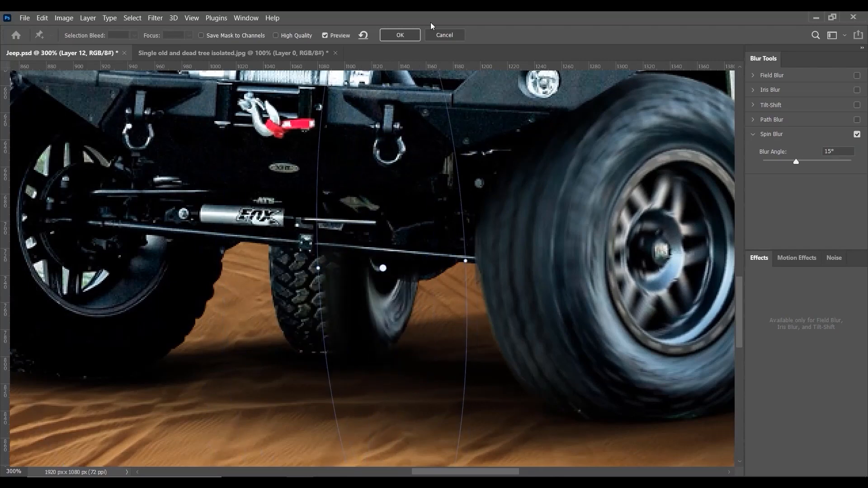
{"action": "left_click", "coordinate": [444, 34]}
Step: Outline the tread part of the far rear wheel with the Pen tool, convert it to a selection and place it on a separate layer
{"action": "key", "text": "p"}
{"action": "key", "text": "ctrl+plus"}
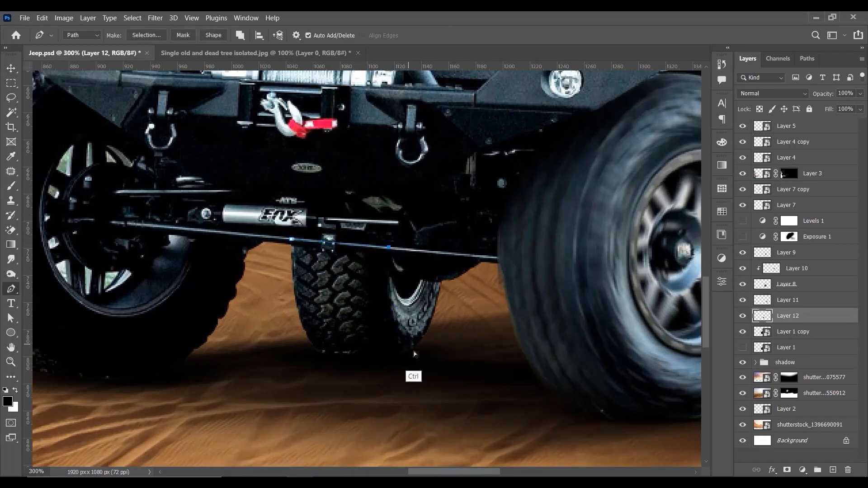
{"action": "left_click", "coordinate": [291, 239]}
{"action": "key", "text": "ctrl+Return"}
{"action": "key", "text": "m"}
{"action": "right_click", "coordinate": [377, 323]}
{"action": "left_click", "coordinate": [416, 193]}
{"action": "key", "text": "v"}
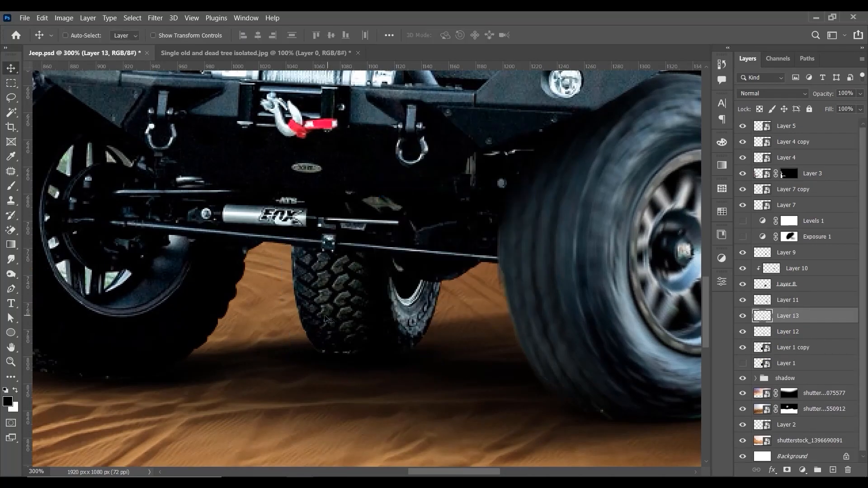
Step: Apply an 8° Spin Blur to the far rear wheel's rim layer, using a small upright ellipse centred on its hub
{"action": "left_click", "coordinate": [788, 331]}
{"action": "left_click_drag", "start_coordinate": [426, 317], "coordinate": [465, 318]}
{"action": "key", "text": "ctrl+minus"}
{"action": "left_click", "coordinate": [155, 17]}
{"action": "left_click", "coordinate": [316, 203]}
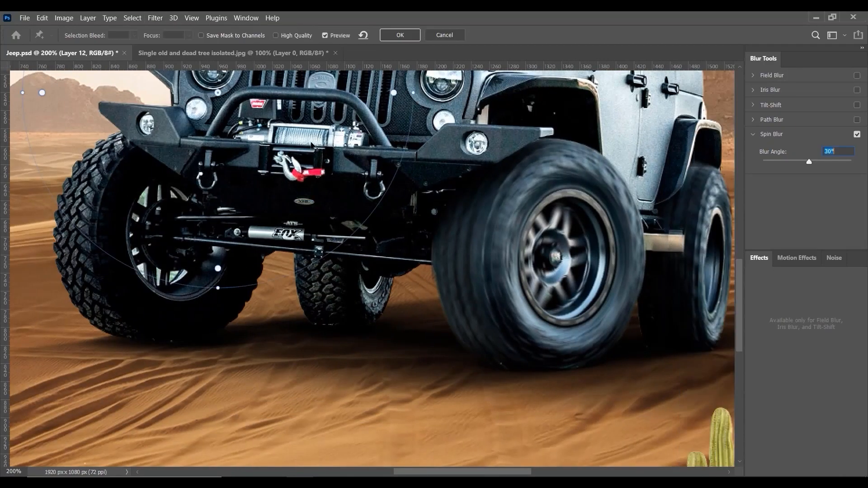
{"action": "left_click_drag", "start_coordinate": [477, 162], "coordinate": [422, 206]}
{"action": "left_click_drag", "start_coordinate": [369, 259], "coordinate": [372, 275]}
{"action": "left_click_drag", "start_coordinate": [450, 275], "coordinate": [421, 274]}
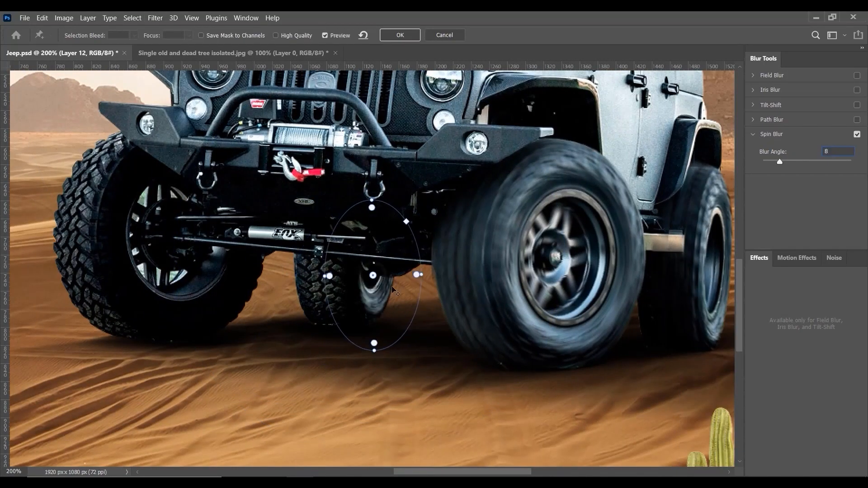
{"action": "key", "text": "Return"}
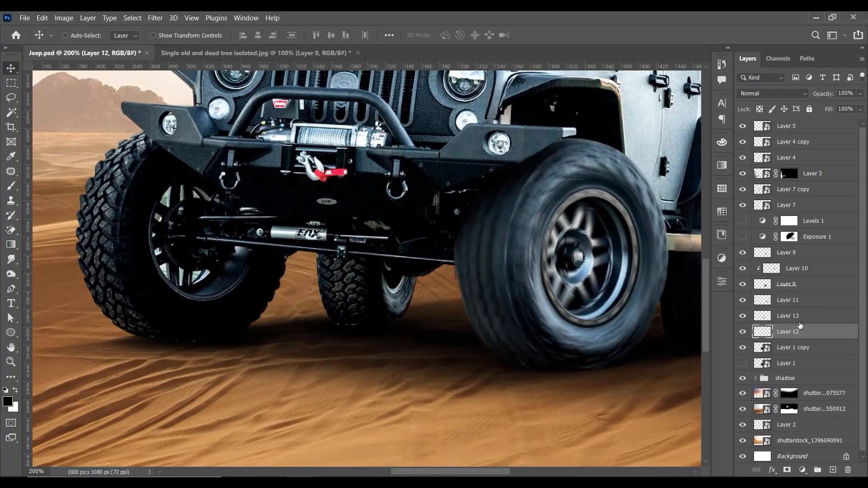
Step: Start a Spin Blur on the far rear wheel's tread layer and shrink the ring to an upright ellipse near the hub
{"action": "left_click", "coordinate": [795, 316]}
{"action": "left_click", "coordinate": [155, 18]}
{"action": "mouse_move", "coordinate": [271, 164]}
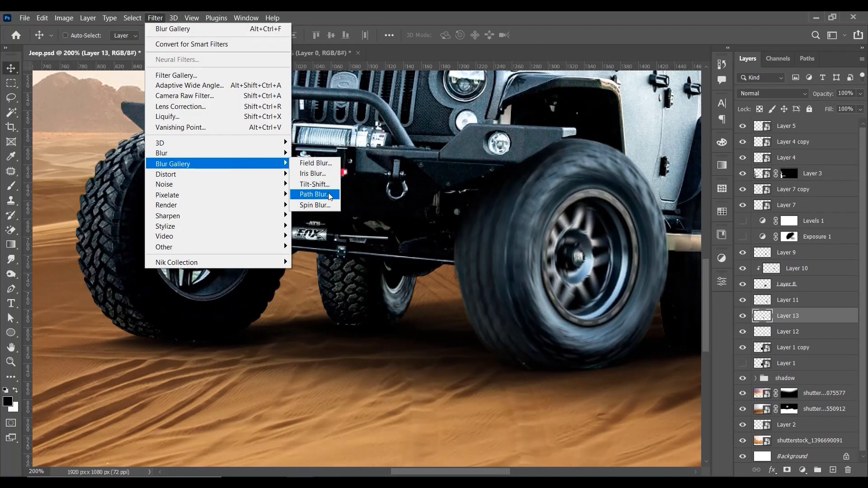
{"action": "left_click", "coordinate": [326, 205]}
{"action": "left_click_drag", "start_coordinate": [217, 92], "coordinate": [386, 252]}
{"action": "left_click_drag", "start_coordinate": [526, 113], "coordinate": [487, 152]}
{"action": "left_click_drag", "start_coordinate": [528, 252], "coordinate": [447, 253]}
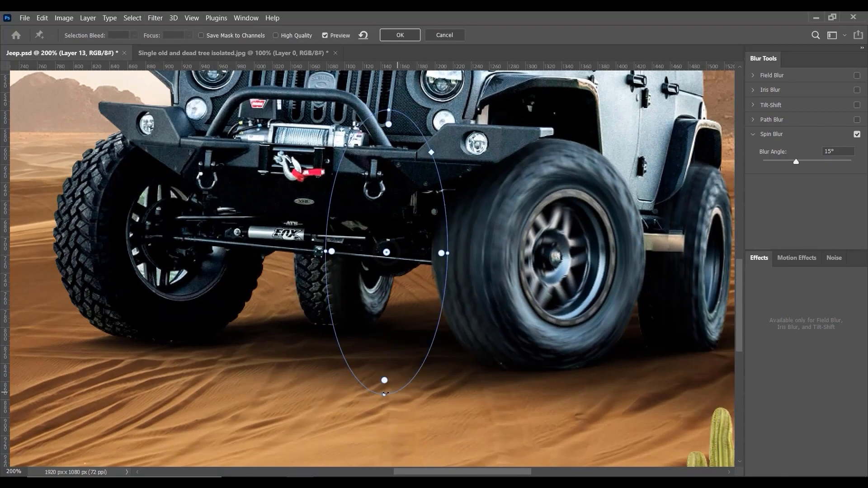
Step: Stretch the tread's blur ring into a taller ellipse and reposition its centre near the far rear wheel's hub
{"action": "left_click_drag", "start_coordinate": [384, 394], "coordinate": [385, 426]}
{"action": "left_click_drag", "start_coordinate": [438, 343], "coordinate": [465, 388]}
{"action": "left_click_drag", "start_coordinate": [386, 252], "coordinate": [379, 274]}
{"action": "left_click_drag", "start_coordinate": [469, 273], "coordinate": [440, 271]}
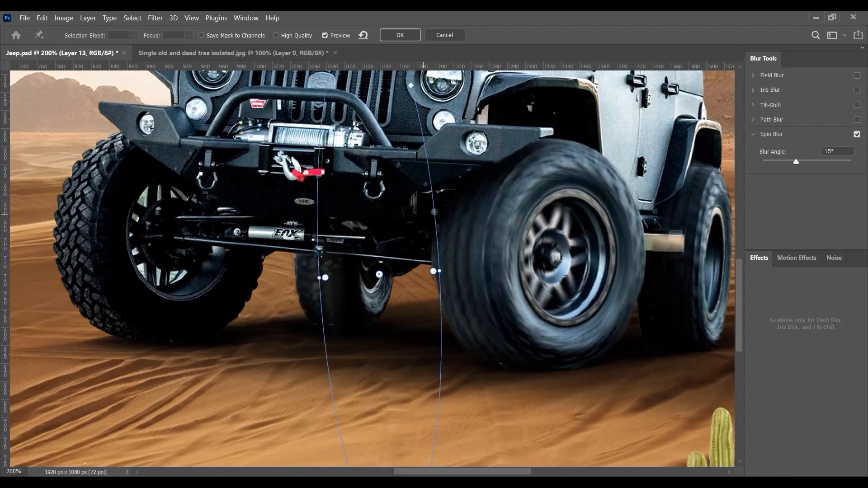
{"action": "key", "text": "ctrl+minus"}
{"action": "left_click_drag", "start_coordinate": [384, 391], "coordinate": [374, 338]}
{"action": "left_click_drag", "start_coordinate": [376, 271], "coordinate": [401, 226]}
Step: Set the tread's blur angle to 8°, fine-tune the ring and apply the Spin Blur
{"action": "key", "text": "ctrl+plus"}
{"action": "key", "text": "ctrl+plus"}
{"action": "mouse_move", "coordinate": [795, 162]}
{"action": "left_mouse_down"}
{"action": "mouse_move", "coordinate": [822, 162]}
{"action": "mouse_move", "coordinate": [779, 162]}
{"action": "left_mouse_up"}
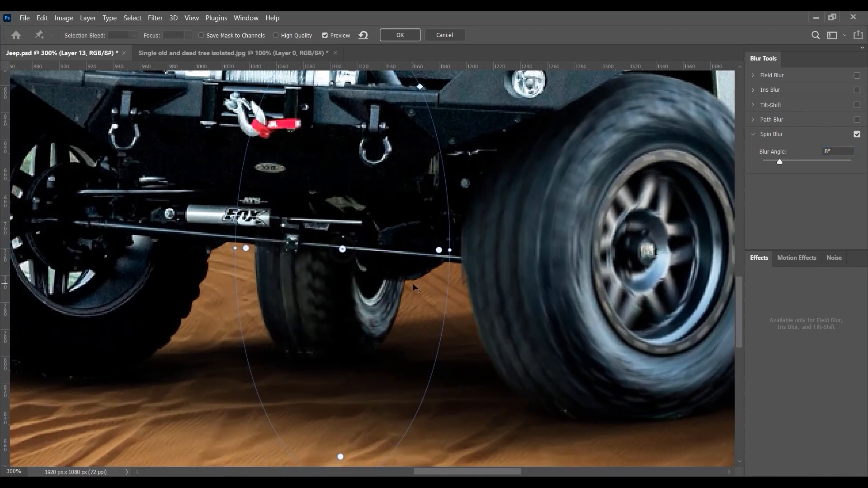
{"action": "mouse_move", "coordinate": [413, 285]}
{"action": "left_mouse_down"}
{"action": "mouse_move", "coordinate": [438, 285]}
{"action": "mouse_move", "coordinate": [426, 281]}
{"action": "left_mouse_up"}
{"action": "left_click_drag", "start_coordinate": [462, 247], "coordinate": [471, 247]}
{"action": "key", "text": "Return"}
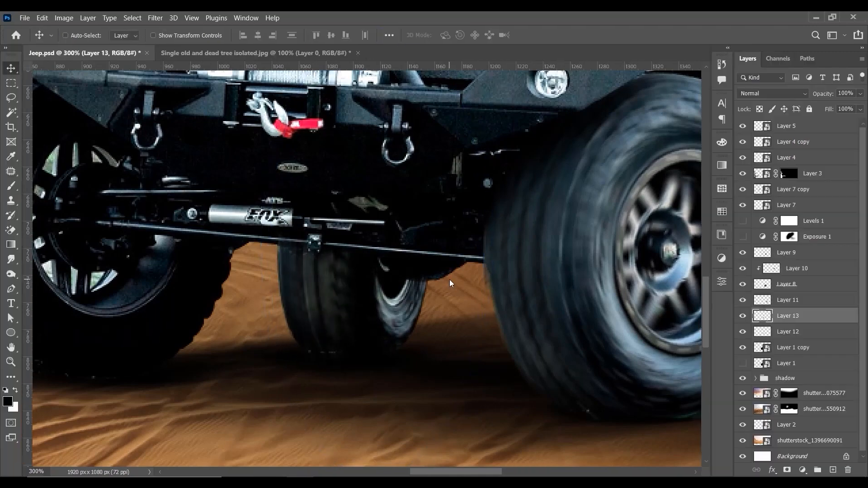
Step: Stretch the blurred tread layer slightly upward and downward with Free Transform
{"action": "key", "text": "ctrl+minus"}
{"action": "key", "text": "ctrl+t"}
{"action": "left_click_drag", "start_coordinate": [348, 244], "coordinate": [349, 236]}
{"action": "left_click_drag", "start_coordinate": [347, 331], "coordinate": [347, 335]}
{"action": "key", "text": "Return"}
{"action": "key", "text": "ctrl+minus"}
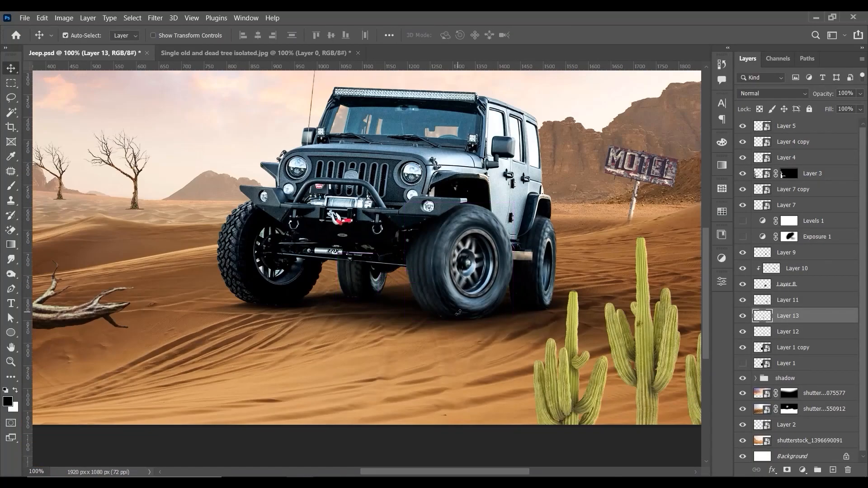
Step: Add a layer mask to the tread layer, hide its overlap on the axle with a small brush, and save the document
{"action": "key", "text": "ctrl+plus"}
{"action": "key", "text": "ctrl+plus"}
{"action": "left_click", "coordinate": [786, 470]}
{"action": "key", "text": "b"}
{"action": "key", "text": "bracketleft"}
{"action": "key", "text": "bracketleft"}
{"action": "key", "text": "bracketleft"}
{"action": "key", "text": "bracketleft"}
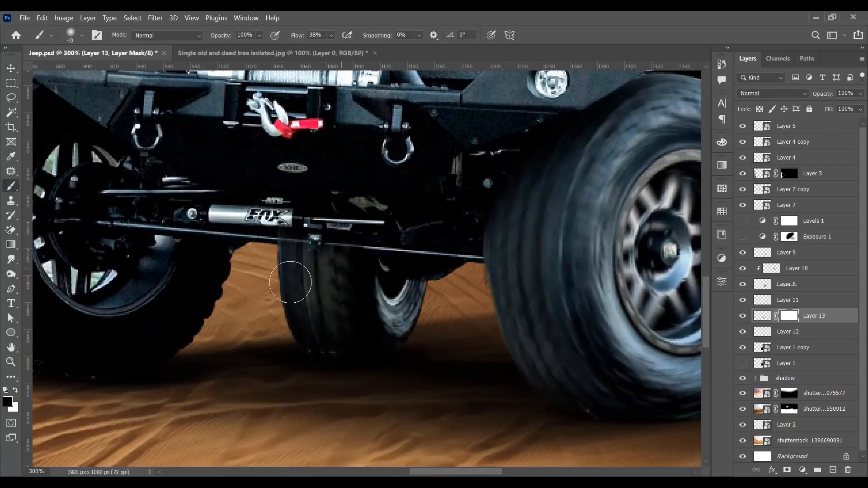
{"action": "key", "text": "ctrl+0"}
{"action": "key", "text": "ctrl+s"}
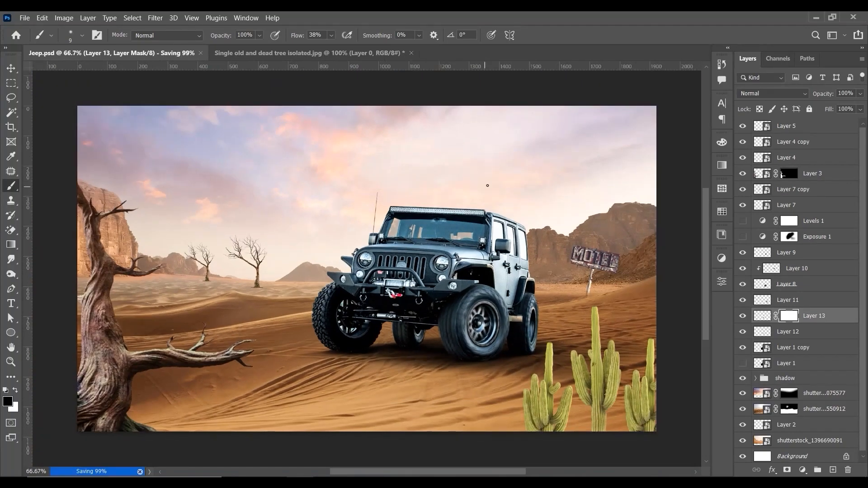
Step: Trace the far front wheel on Layer 1 copy with a pen path around the bumper and axle, and copy it onto its own layer
{"action": "key", "text": "v"}
{"action": "key", "text": "ctrl+plus"}
{"action": "key", "text": "ctrl+plus"}
{"action": "left_click", "coordinate": [770, 348]}
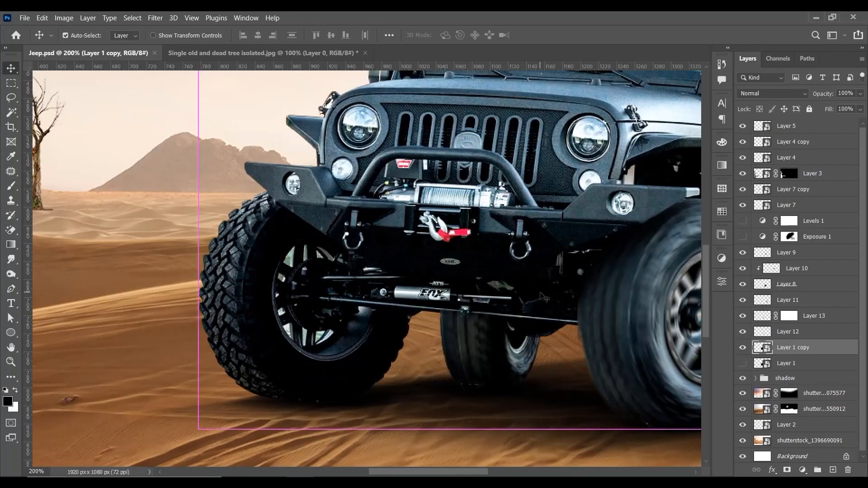
{"action": "key", "text": "ctrl+plus"}
{"action": "key", "text": "p"}
{"action": "left_click_drag", "start_coordinate": [239, 126], "coordinate": [244, 129]}
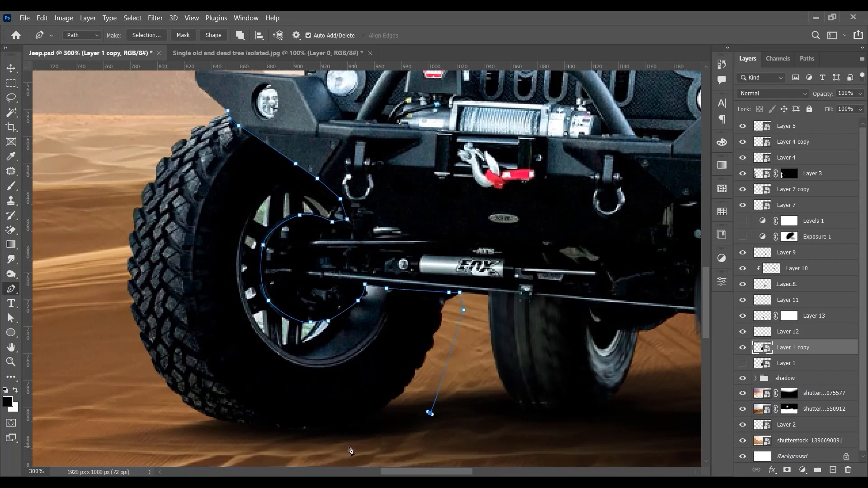
{"action": "key", "text": "ctrl+Return"}
{"action": "key", "text": "ctrl+j"}
{"action": "key", "text": "v"}
Step: Apply a Spin Blur to the far front wheel on Layer 14, centring the ring on the hub with a 10° blur angle
{"action": "key", "text": "ctrl+minus"}
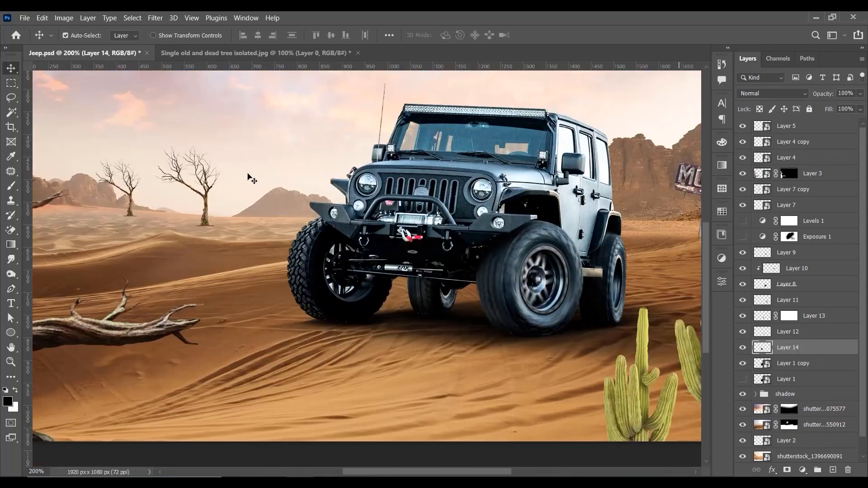
{"action": "left_click", "coordinate": [155, 18]}
{"action": "left_click", "coordinate": [310, 202]}
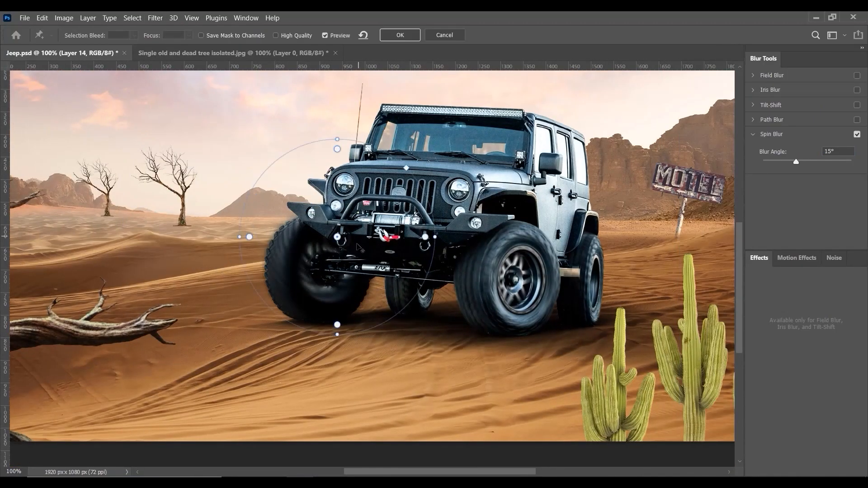
{"action": "left_click_drag", "start_coordinate": [329, 166], "coordinate": [329, 155]}
{"action": "left_click_drag", "start_coordinate": [329, 263], "coordinate": [325, 266]}
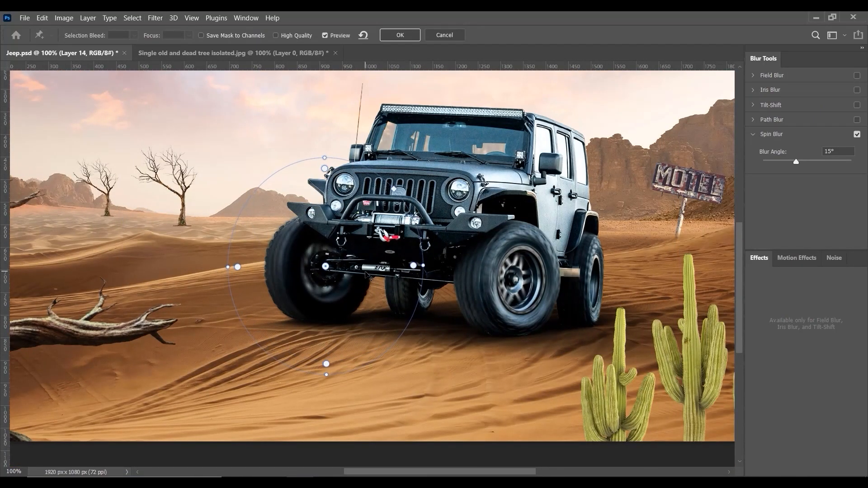
{"action": "left_click_drag", "start_coordinate": [423, 266], "coordinate": [426, 264]}
{"action": "left_click_drag", "start_coordinate": [346, 276], "coordinate": [342, 276]}
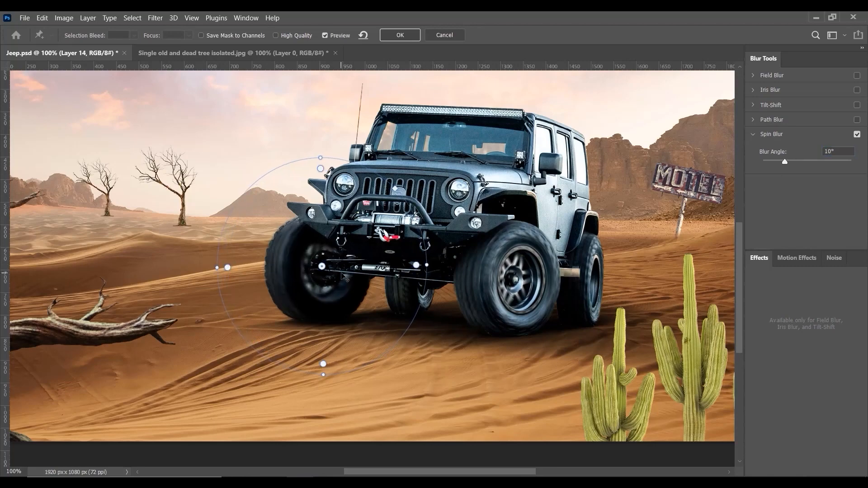
{"action": "left_click", "coordinate": [400, 35]}
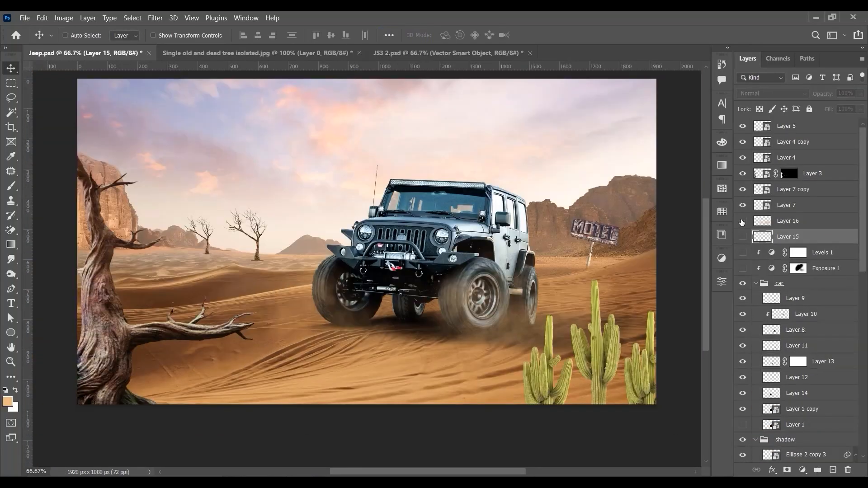
Step: Toggle Layer 16's visibility to compare the scene with and without its dust
{"action": "left_click", "coordinate": [742, 221]}
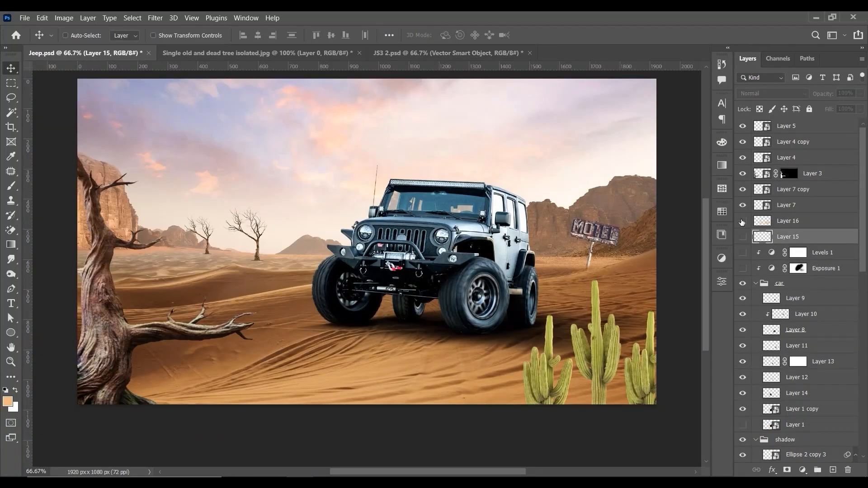
{"action": "left_click", "coordinate": [742, 220]}
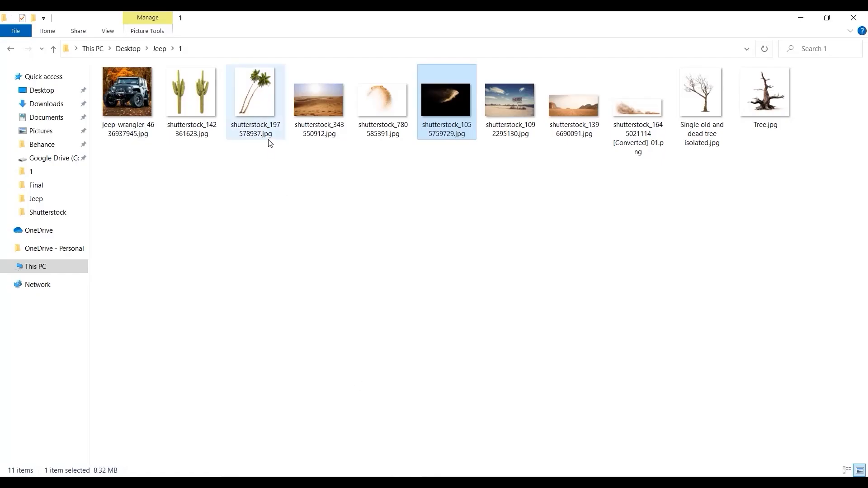
Step: Place the image shutterstock_1055759729.jpg in the document and set its blend mode to Screen
{"action": "left_click", "coordinate": [389, 107]}
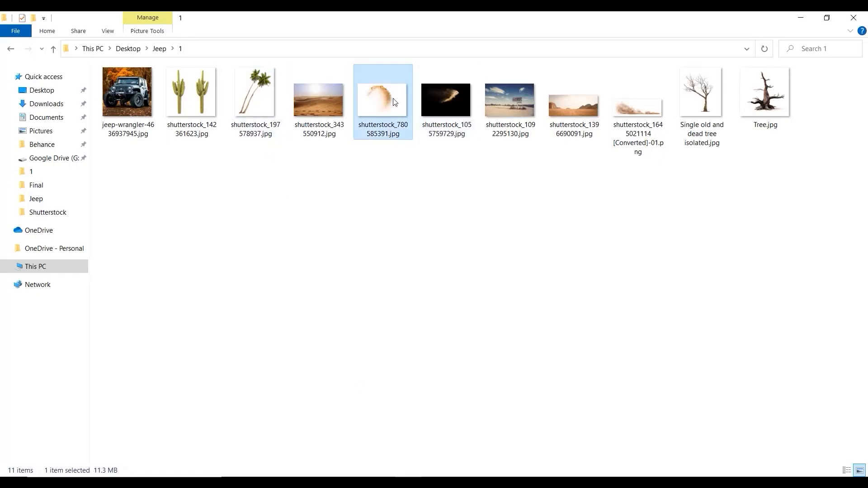
{"action": "left_click_drag", "start_coordinate": [456, 99], "coordinate": [429, 312]}
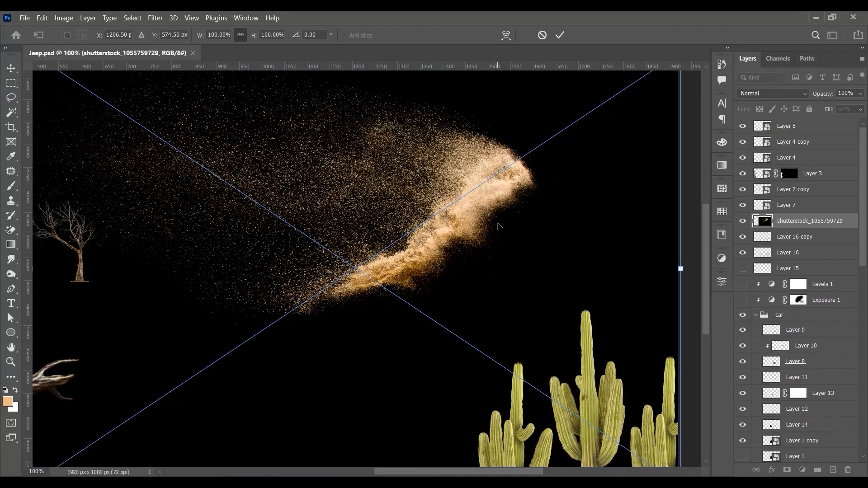
{"action": "key", "text": "Return"}
{"action": "left_click", "coordinate": [773, 93]}
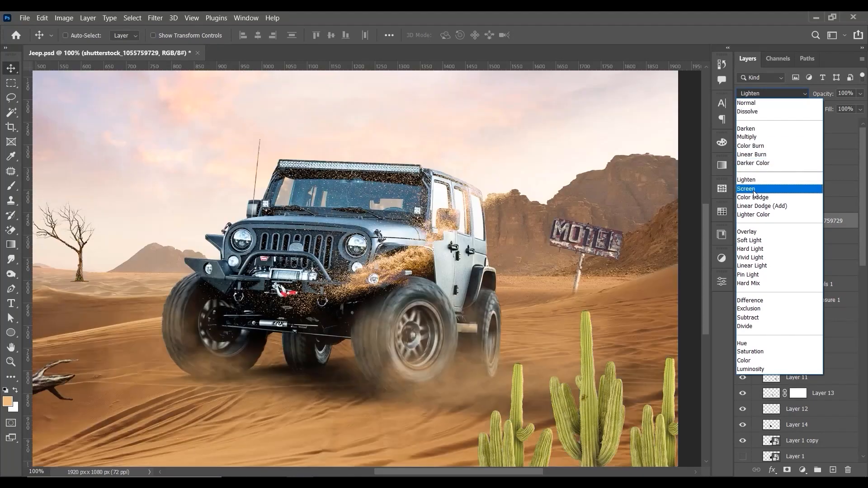
{"action": "left_click", "coordinate": [754, 189]}
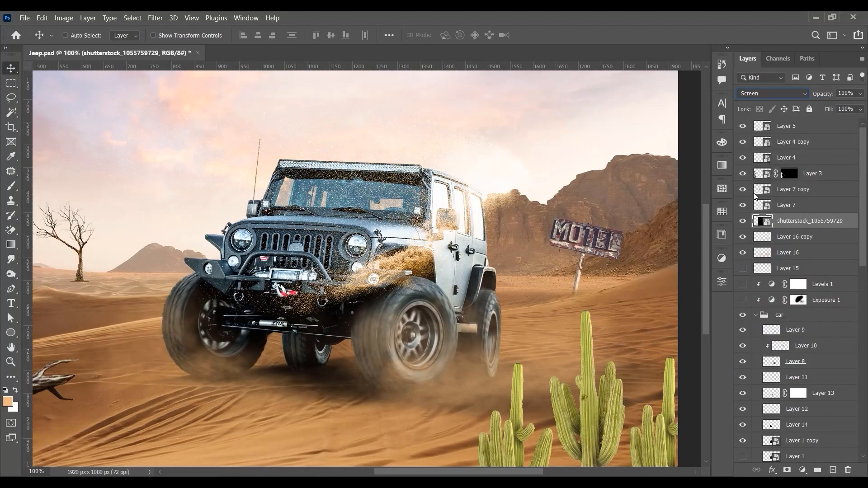
Step: Scale the sand splash to about 57%, rotate it about 20° and position it behind the jeep's near wheels
{"action": "left_click_drag", "start_coordinate": [442, 226], "coordinate": [510, 344]}
{"action": "key", "text": "ctrl+t"}
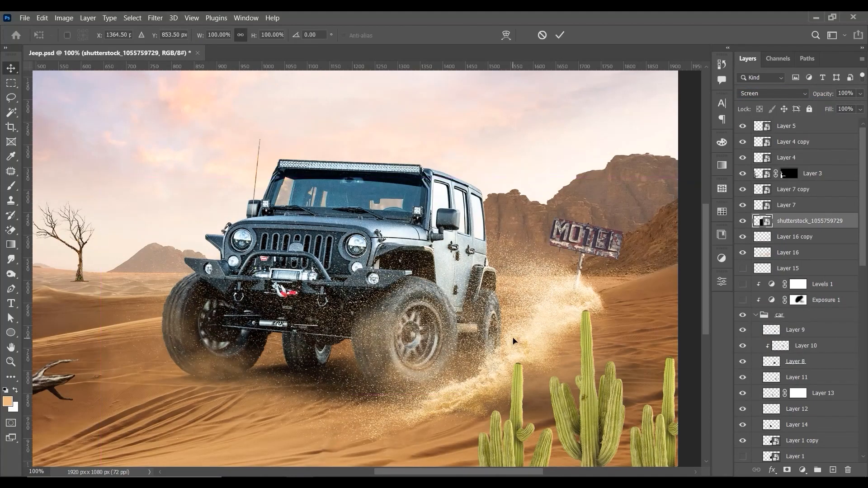
{"action": "left_click_drag", "start_coordinate": [111, 176], "coordinate": [268, 288]}
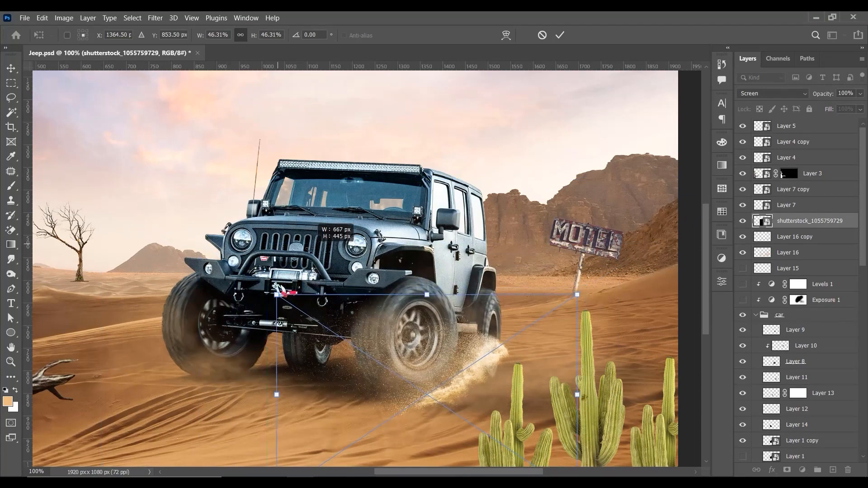
{"action": "left_click_drag", "start_coordinate": [456, 297], "coordinate": [494, 292]}
{"action": "left_click_drag", "start_coordinate": [546, 208], "coordinate": [570, 274]}
{"action": "left_click_drag", "start_coordinate": [539, 355], "coordinate": [484, 357]}
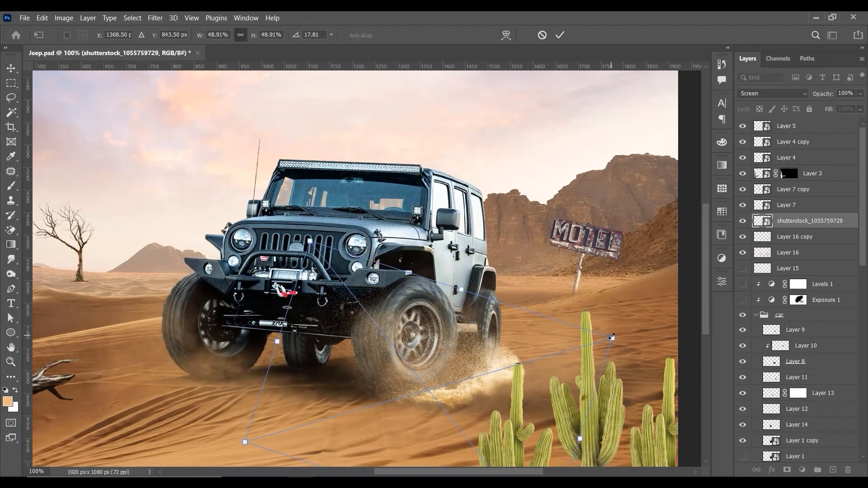
{"action": "left_click_drag", "start_coordinate": [610, 339], "coordinate": [642, 330]}
{"action": "left_click_drag", "start_coordinate": [538, 337], "coordinate": [568, 337]}
{"action": "left_click_drag", "start_coordinate": [597, 299], "coordinate": [612, 279]}
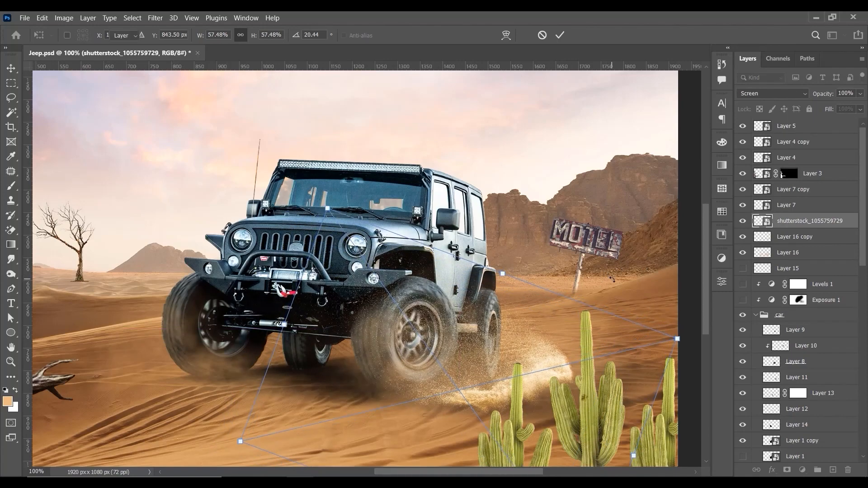
{"action": "key", "text": "Return"}
{"action": "left_click_drag", "start_coordinate": [544, 348], "coordinate": [539, 348]}
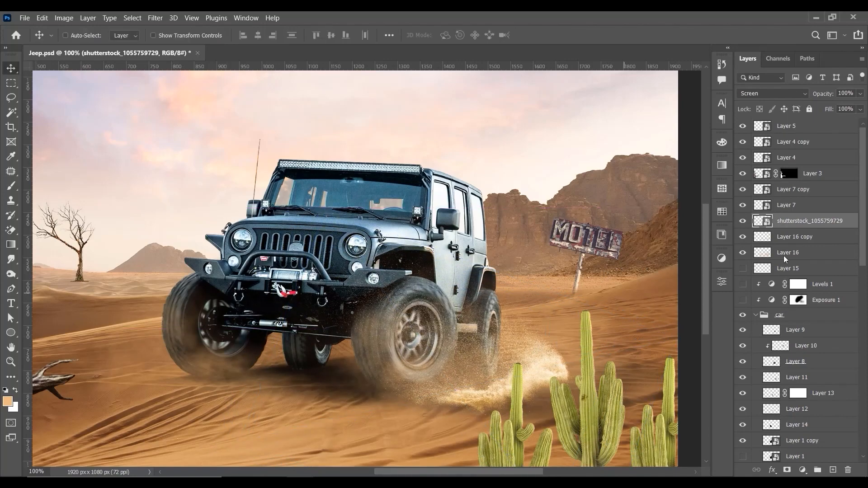
Step: Move the sand splash layer directly above the car group as a clipped layer and reposition the sand over the near wheels
{"action": "left_click_drag", "start_coordinate": [827, 228], "coordinate": [806, 314]}
{"action": "left_click", "coordinate": [744, 300]}
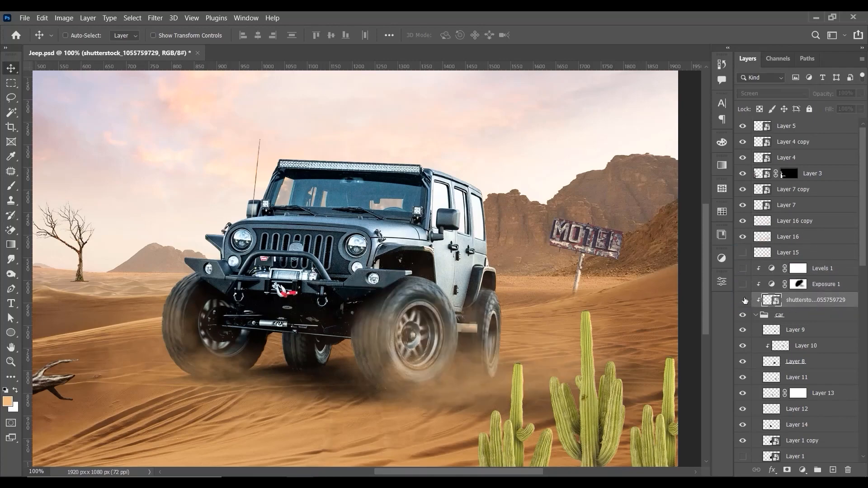
{"action": "left_click", "coordinate": [743, 300]}
{"action": "left_click_drag", "start_coordinate": [534, 319], "coordinate": [532, 339]}
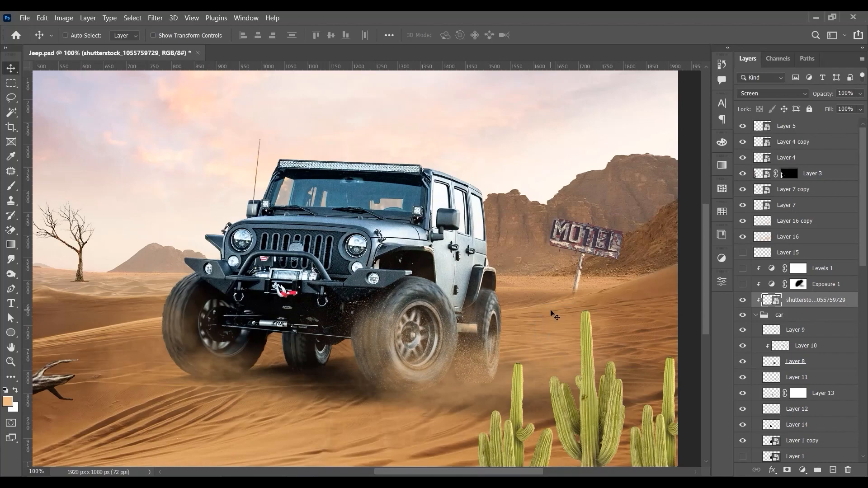
{"action": "key", "text": "ctrl+plus"}
{"action": "left_click_drag", "start_coordinate": [484, 336], "coordinate": [497, 348]}
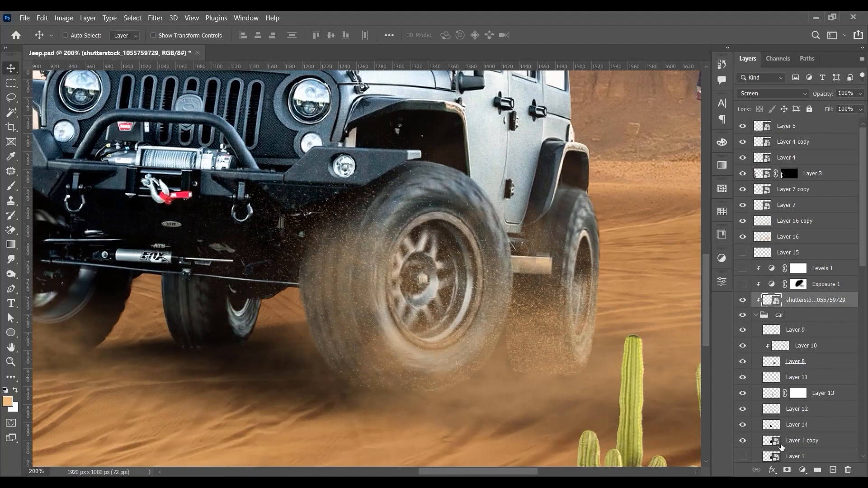
Step: Add a layer mask to the clipped sand layer and choose the Soft Round brush with black as the painting colour
{"action": "left_click", "coordinate": [759, 472]}
{"action": "key", "text": "b"}
{"action": "key", "text": "d"}
{"action": "key", "text": "x"}
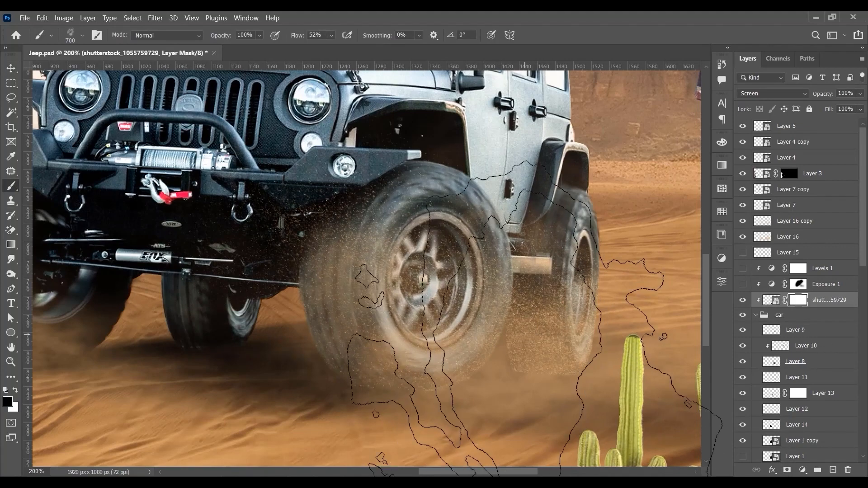
{"action": "right_click", "coordinate": [529, 230]}
{"action": "left_click_drag", "start_coordinate": [648, 325], "coordinate": [645, 292]}
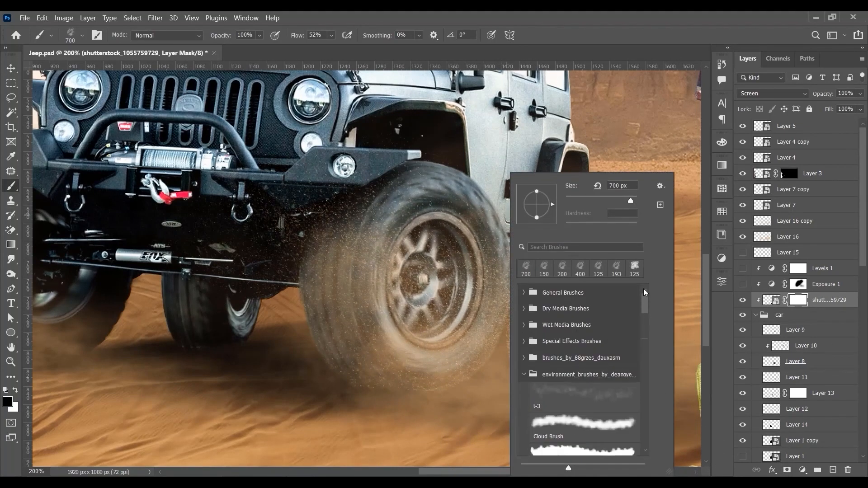
{"action": "left_click", "coordinate": [525, 295]}
{"action": "left_click", "coordinate": [560, 308]}
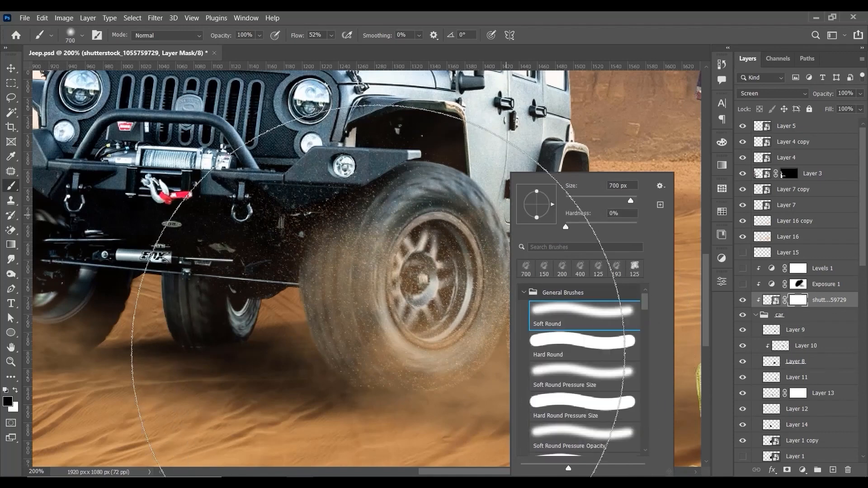
{"action": "left_click", "coordinate": [383, 352]}
Step: Paint on the sand layer's mask with a smaller brush to hide the grains over the rear wheel
{"action": "key", "text": "bracketleft"}
{"action": "key", "text": "bracketleft"}
{"action": "key", "text": "bracketleft"}
{"action": "key", "text": "bracketleft"}
{"action": "key", "text": "bracketleft"}
{"action": "key", "text": "bracketleft"}
{"action": "key", "text": "bracketleft"}
{"action": "key", "text": "bracketleft"}
{"action": "key", "text": "bracketleft"}
{"action": "key", "text": "bracketleft"}
{"action": "key", "text": "bracketleft"}
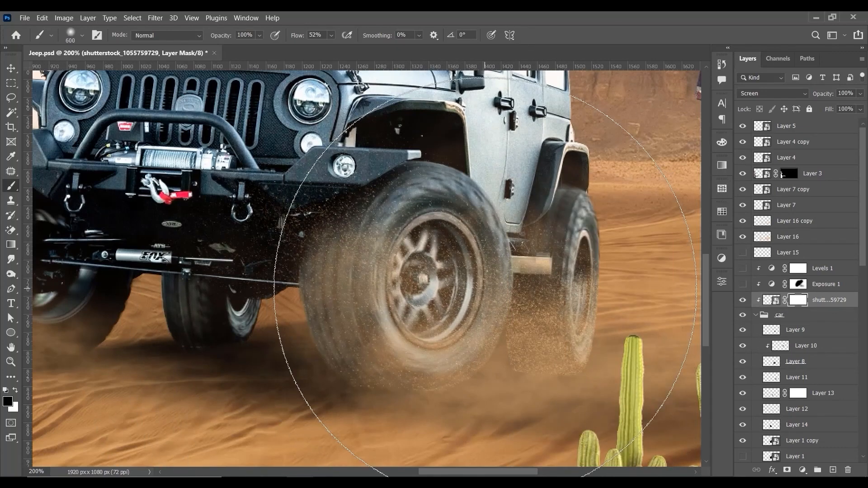
{"action": "mouse_move", "coordinate": [595, 357]}
{"action": "left_mouse_down"}
{"action": "mouse_move", "coordinate": [561, 317]}
{"action": "mouse_move", "coordinate": [633, 426]}
{"action": "left_mouse_up"}
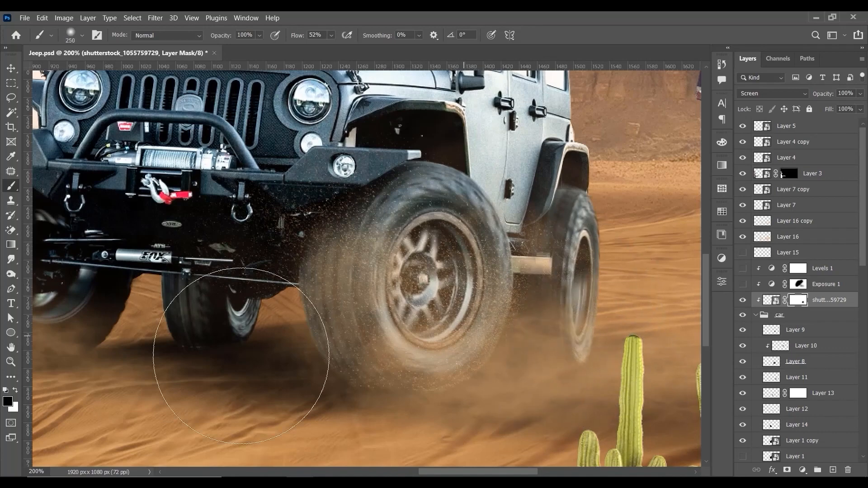
{"action": "key", "text": "bracketright"}
{"action": "key", "text": "bracketright"}
{"action": "left_click_drag", "start_coordinate": [552, 208], "coordinate": [563, 253]}
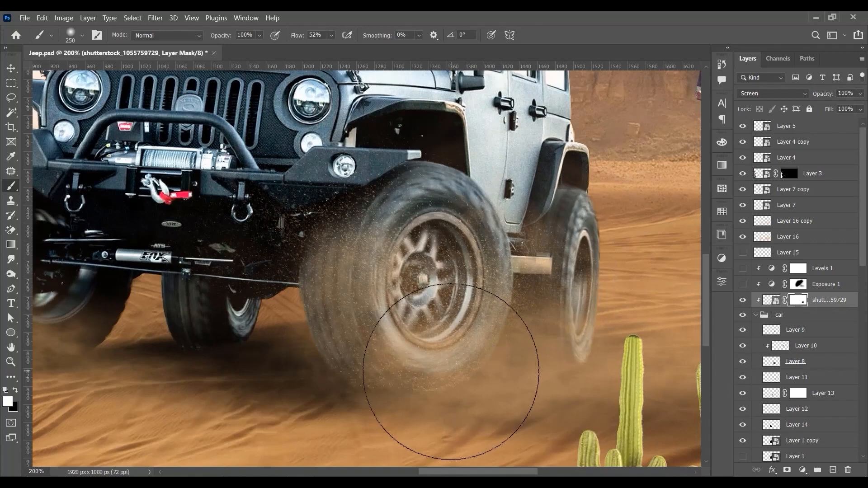
Step: Soften the sand along the lower edge of the near front wheel on the mask with a 175 px brush
{"action": "key", "text": "bracketleft"}
{"action": "key", "text": "bracketleft"}
{"action": "key", "text": "bracketleft"}
{"action": "key", "text": "bracketright"}
{"action": "mouse_move", "coordinate": [457, 370]}
{"action": "left_mouse_down"}
{"action": "mouse_move", "coordinate": [475, 368]}
{"action": "mouse_move", "coordinate": [397, 378]}
{"action": "left_mouse_up"}
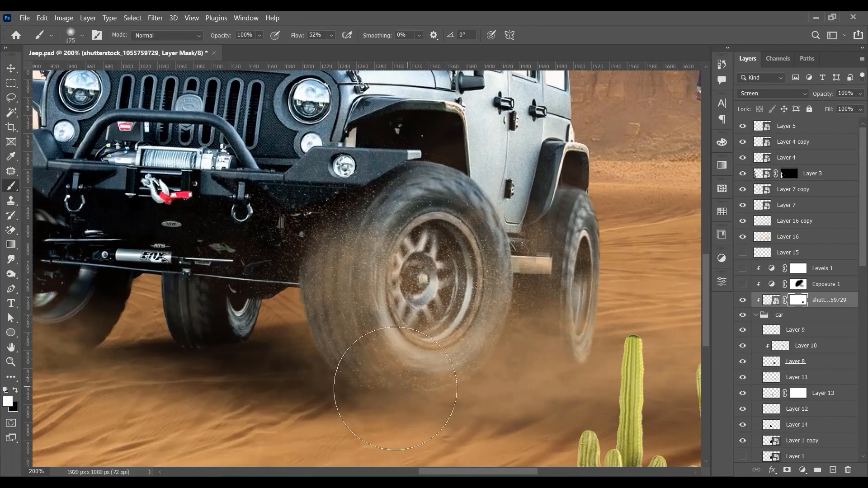
{"action": "mouse_move", "coordinate": [446, 392]}
{"action": "left_mouse_down"}
{"action": "mouse_move", "coordinate": [337, 396]}
{"action": "mouse_move", "coordinate": [513, 401]}
{"action": "left_mouse_up"}
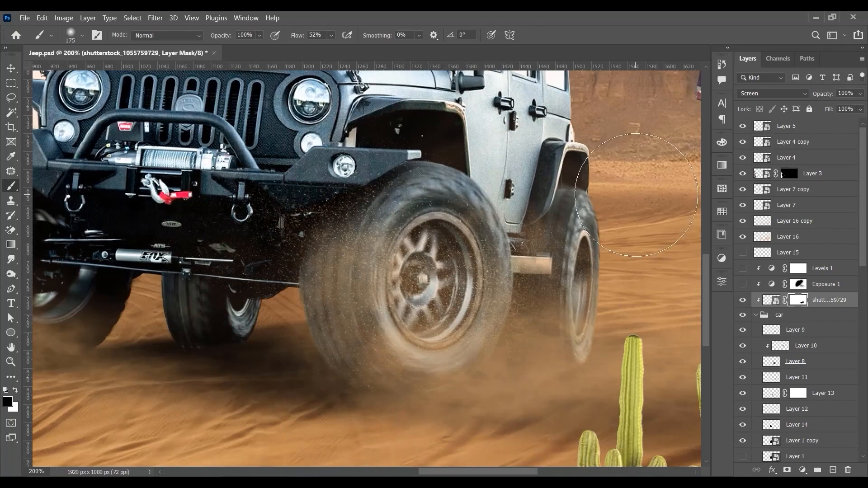
Step: Examine the sand effect across the whole composition and up close around the jeep's front wheels
{"action": "key", "text": "ctrl+minus"}
{"action": "key", "text": "ctrl+minus"}
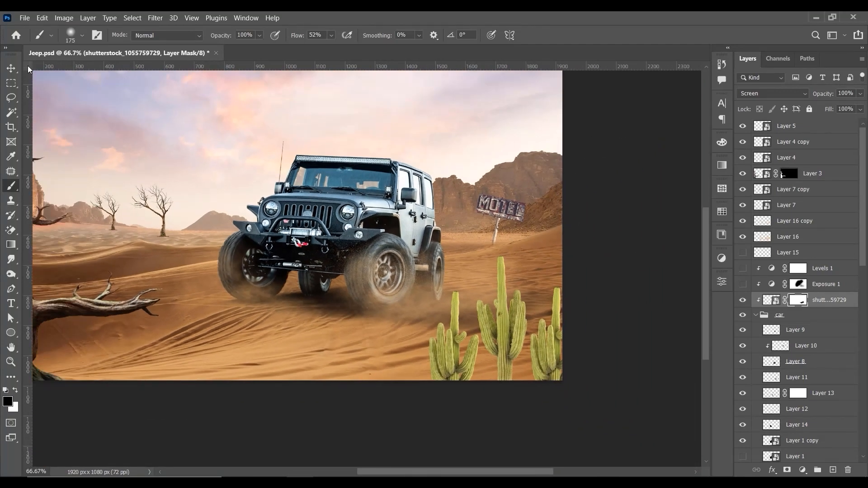
{"action": "left_click", "coordinate": [6, 71]}
{"action": "key", "text": "ctrl+plus"}
{"action": "key", "text": "ctrl+0"}
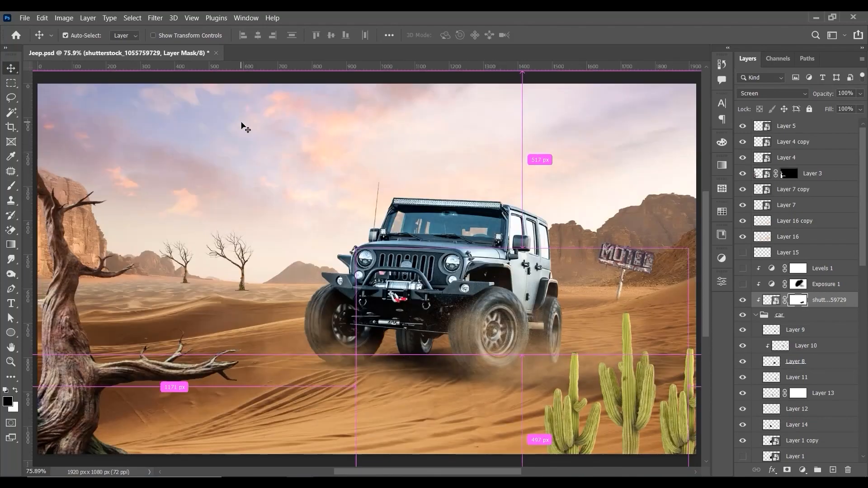
{"action": "key", "text": "ctrl+minus"}
{"action": "key", "text": "ctrl+plus"}
{"action": "key", "text": "ctrl+plus"}
{"action": "left_click_drag", "start_coordinate": [271, 229], "coordinate": [159, 145]}
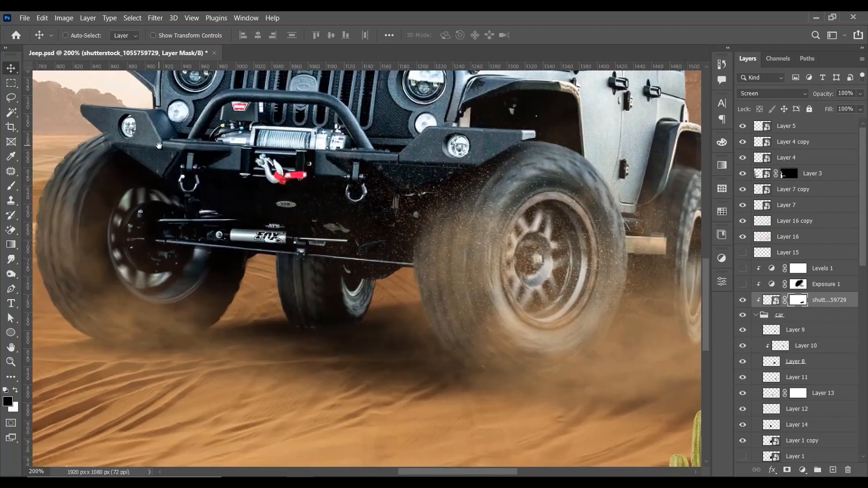
Step: Duplicate the sand splash layer above Levels 1 and position the copy over the far front wheel
{"action": "left_click_drag", "start_coordinate": [477, 231], "coordinate": [375, 279], "text": "alt"}
{"action": "left_click_drag", "start_coordinate": [839, 299], "coordinate": [832, 258]}
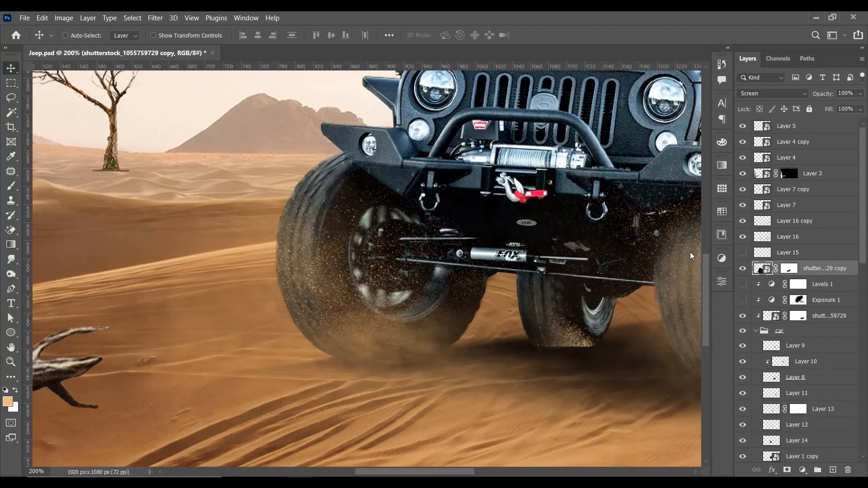
{"action": "left_click_drag", "start_coordinate": [500, 325], "coordinate": [512, 354]}
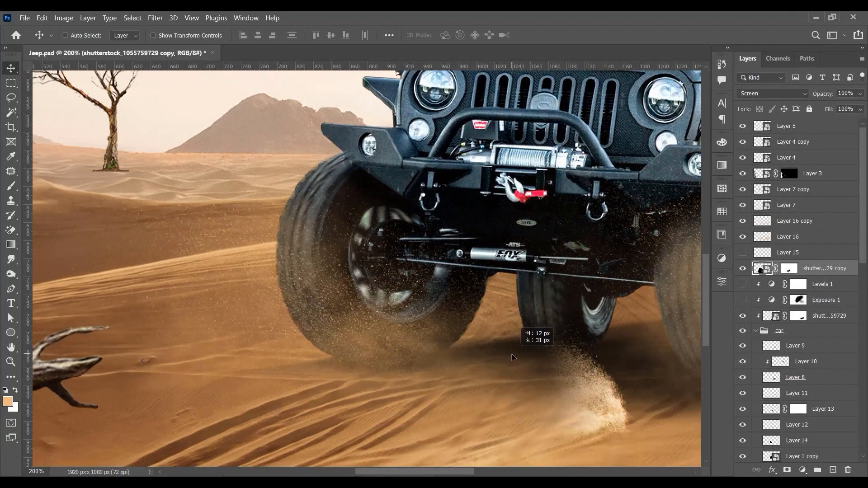
{"action": "left_click_drag", "start_coordinate": [486, 320], "coordinate": [406, 247]}
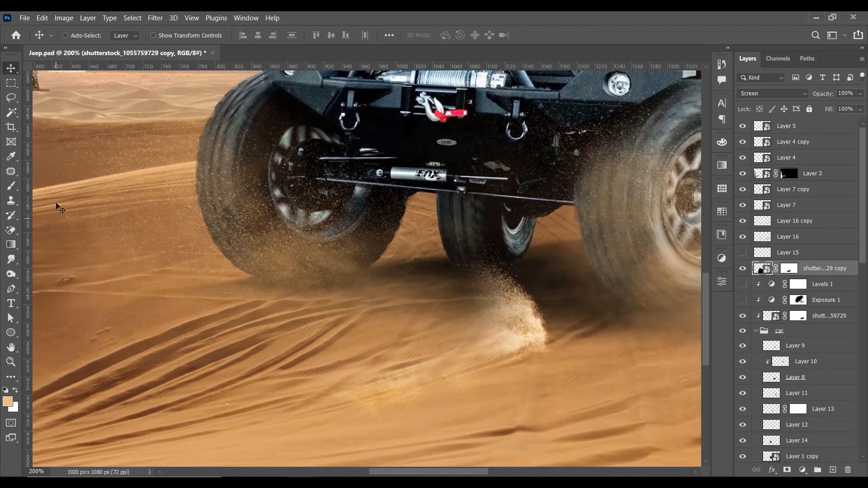
Step: Brush on the duplicated sand layer's mask to hide the stray splash on the ground between the front wheels
{"action": "left_click", "coordinate": [11, 187]}
{"action": "left_click", "coordinate": [787, 270]}
{"action": "mouse_move", "coordinate": [511, 292]}
{"action": "left_mouse_down"}
{"action": "mouse_move", "coordinate": [512, 373]}
{"action": "mouse_move", "coordinate": [416, 405]}
{"action": "mouse_move", "coordinate": [418, 398]}
{"action": "left_mouse_up"}
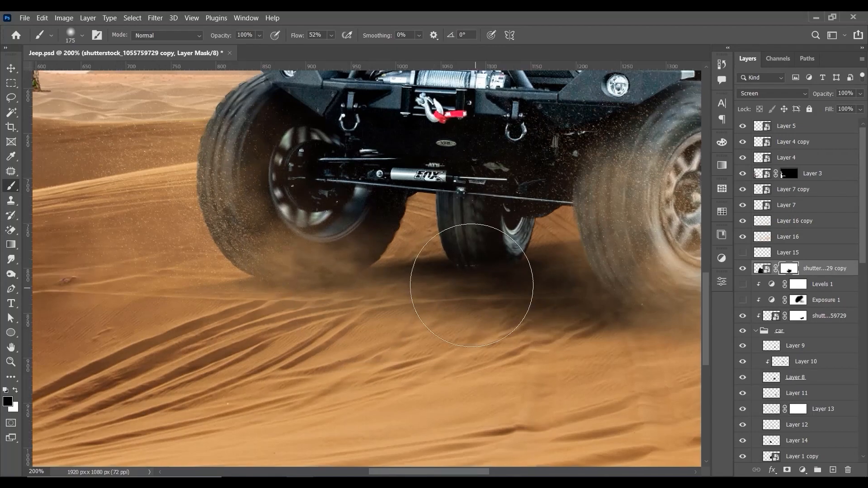
{"action": "key", "text": "ctrl+1"}
{"action": "key", "text": "ctrl+minus"}
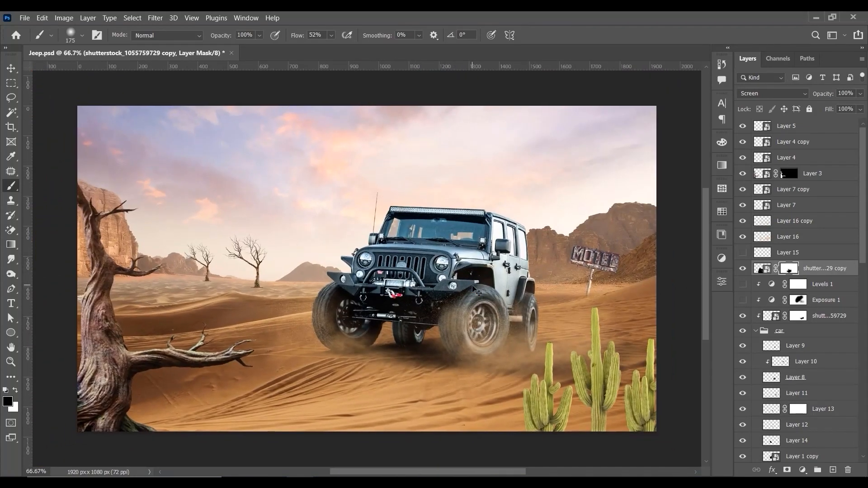
{"action": "left_click", "coordinate": [10, 68]}
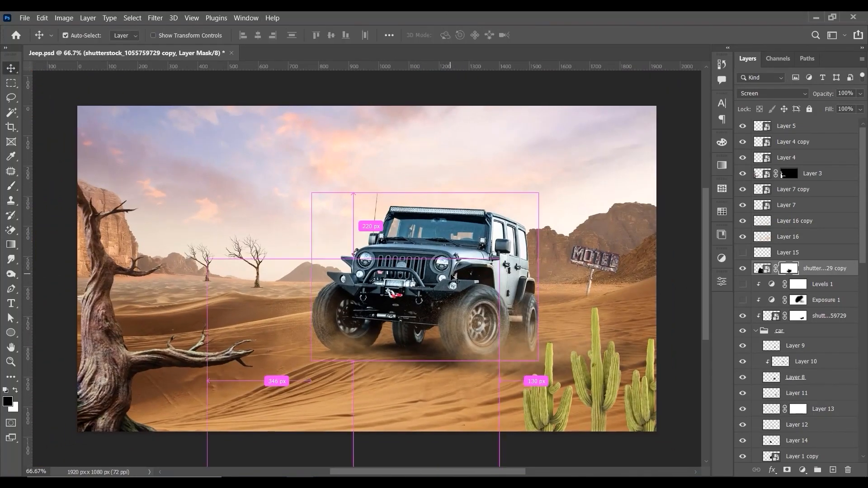
Step: Save the changes made to Jeep.psd
{"action": "key", "text": "ctrl+plus"}
{"action": "key", "text": "ctrl+0"}
{"action": "key", "text": "ctrl+plus"}
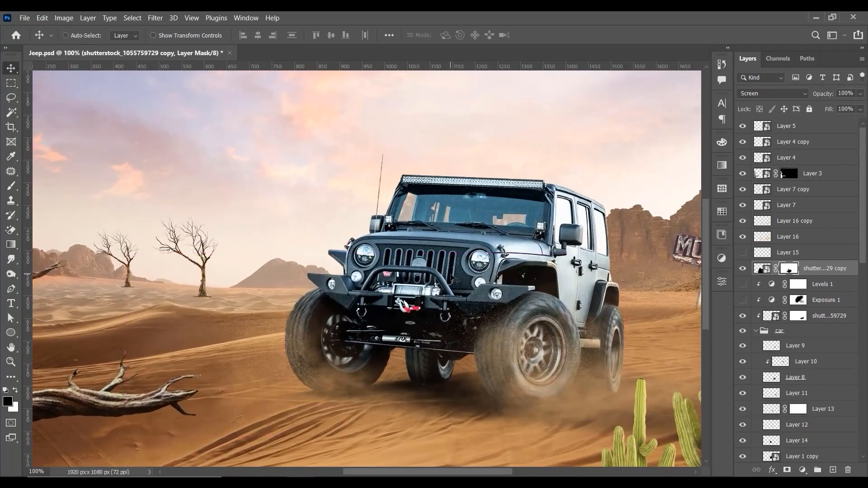
{"action": "key", "text": "ctrl+s"}
Step: Scale the dust cloud on Layer 17 to about 63% and position it behind the jeep's near wheels
{"action": "left_click_drag", "start_coordinate": [605, 308], "coordinate": [495, 261]}
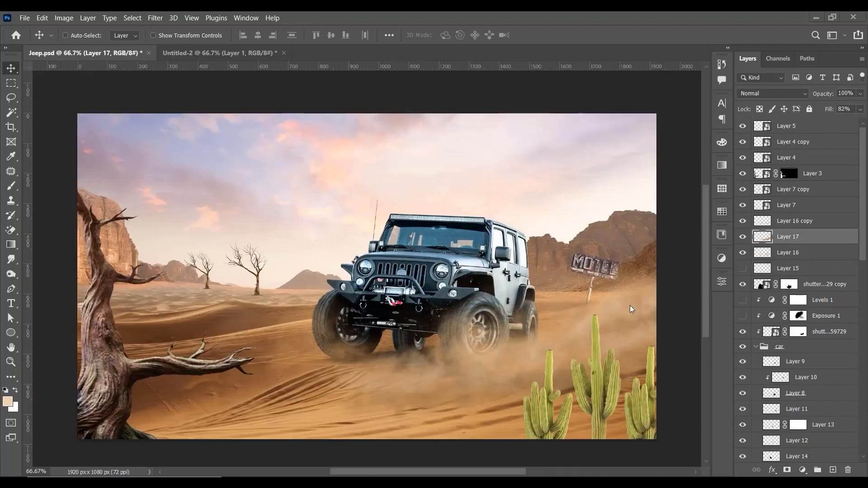
{"action": "mouse_move", "coordinate": [631, 323]}
{"action": "left_mouse_down"}
{"action": "mouse_move", "coordinate": [620, 327]}
{"action": "mouse_move", "coordinate": [627, 320]}
{"action": "left_mouse_up"}
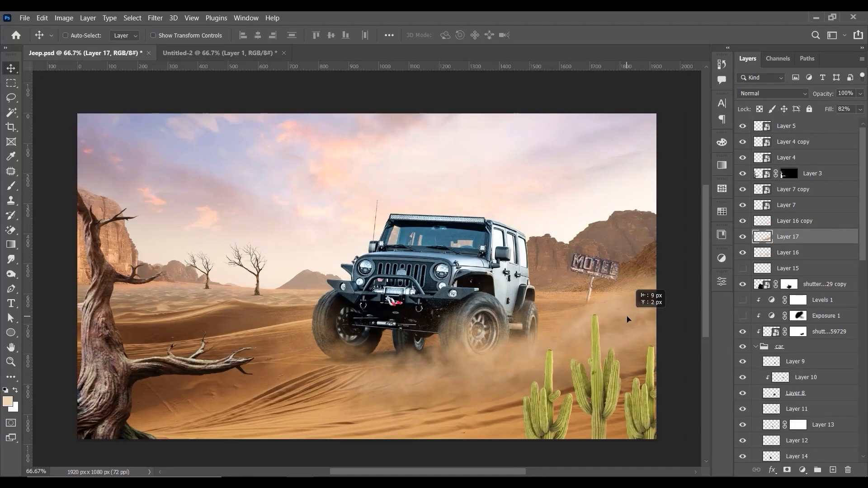
{"action": "key", "text": "ctrl+t"}
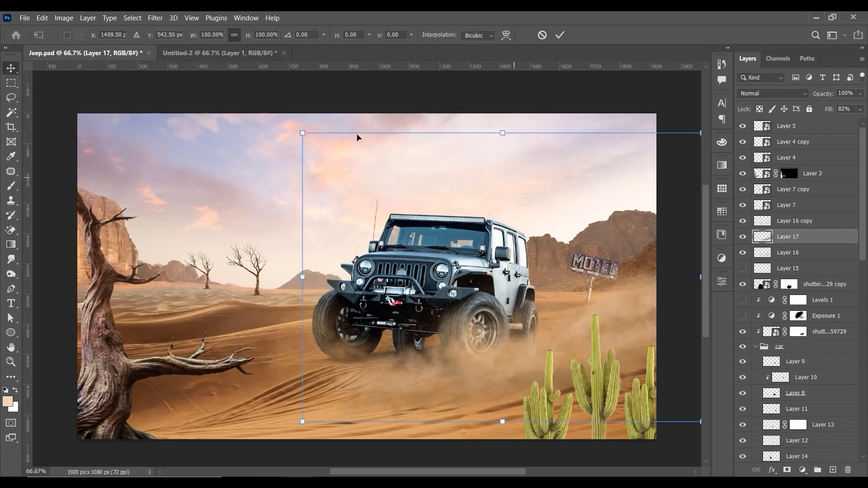
{"action": "left_click_drag", "start_coordinate": [302, 132], "coordinate": [397, 200]}
{"action": "left_click_drag", "start_coordinate": [575, 310], "coordinate": [547, 290]}
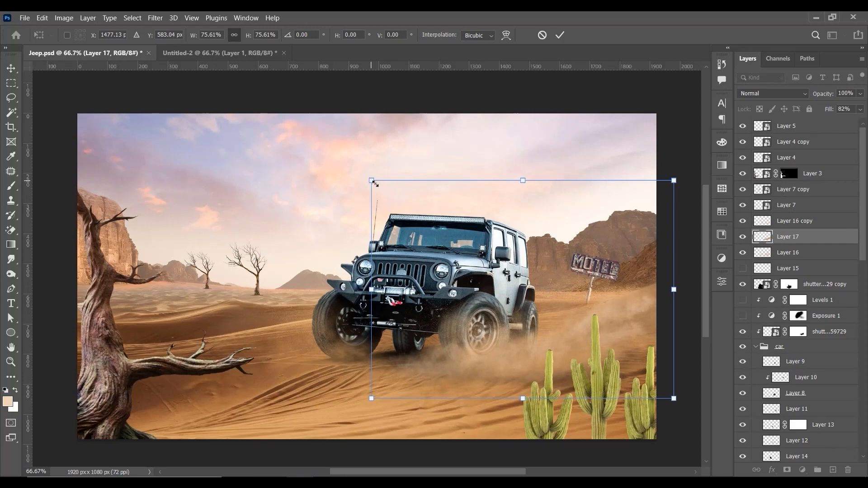
{"action": "left_click_drag", "start_coordinate": [371, 181], "coordinate": [401, 202]}
{"action": "left_click_drag", "start_coordinate": [569, 316], "coordinate": [543, 311]}
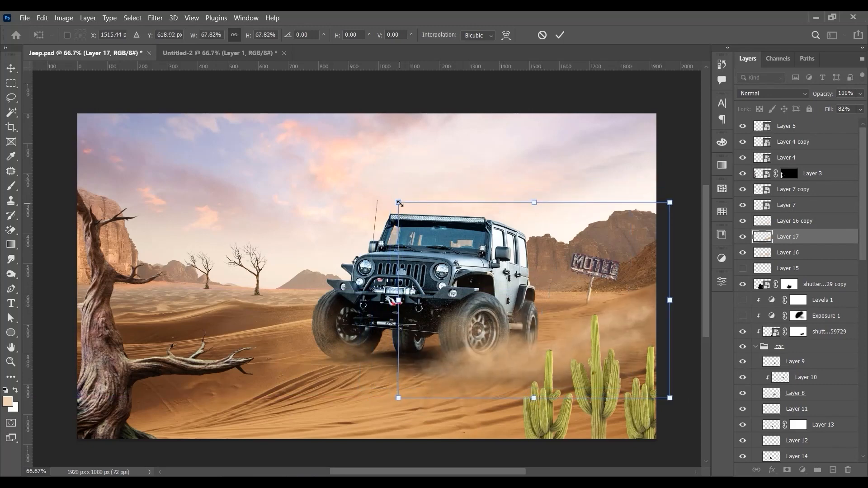
{"action": "left_click_drag", "start_coordinate": [399, 203], "coordinate": [418, 217]}
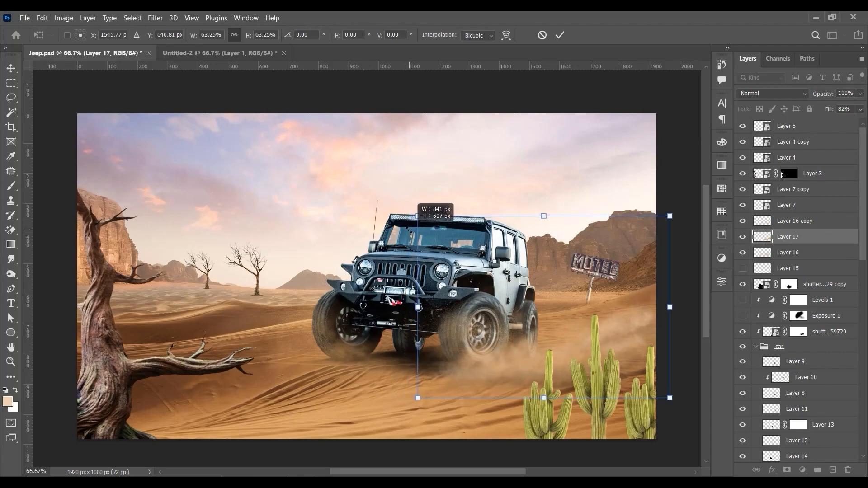
{"action": "key", "text": "Return"}
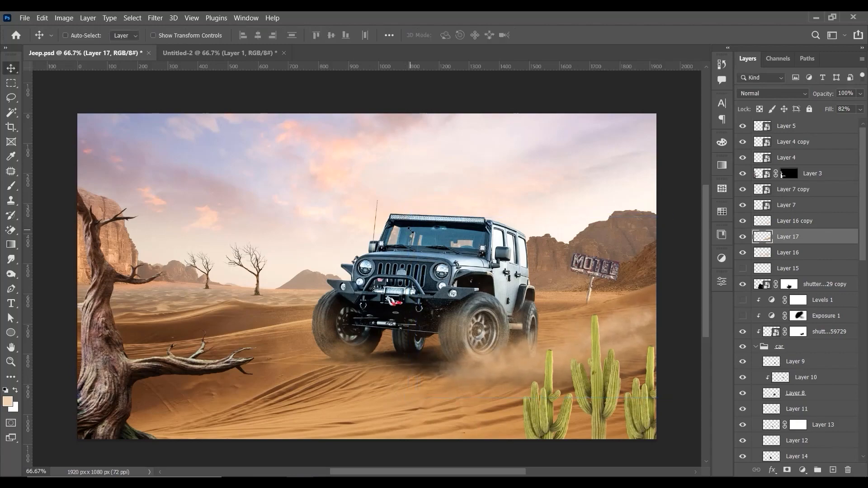
Step: Shift the dust cloud slightly toward the base of the near front wheel
{"action": "key", "text": "ctrl+plus"}
{"action": "left_click_drag", "start_coordinate": [546, 351], "coordinate": [465, 256]}
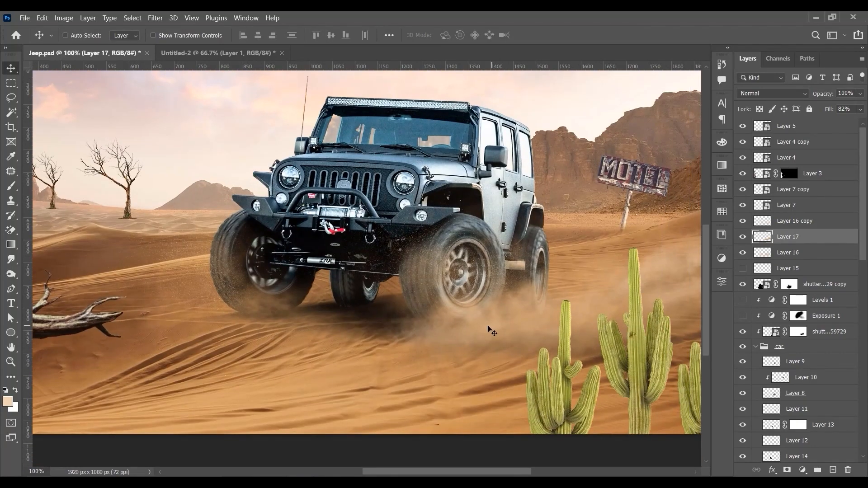
{"action": "left_click_drag", "start_coordinate": [488, 326], "coordinate": [481, 325]}
{"action": "left_click_drag", "start_coordinate": [637, 321], "coordinate": [581, 302]}
{"action": "key", "text": "ctrl+0"}
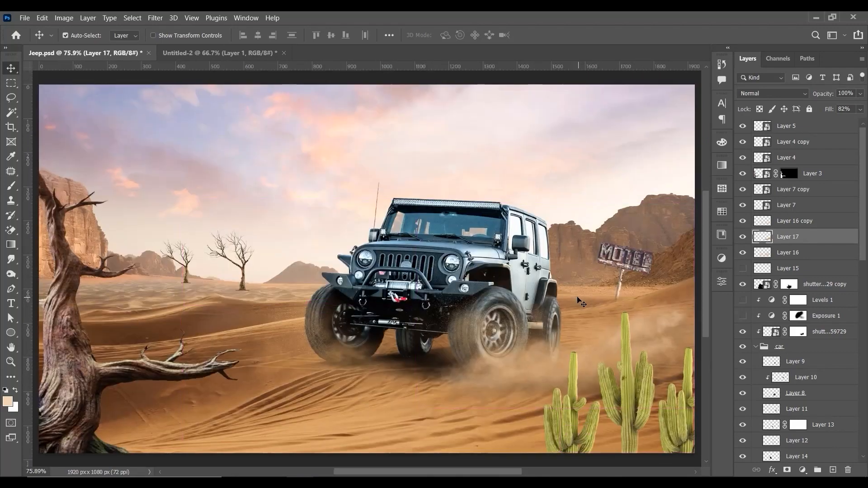
Step: Warp the dust cloud on Layer 17 so its front end follows the ground beneath the near front wheel
{"action": "key", "text": "ctrl+minus"}
{"action": "key", "text": "ctrl+t"}
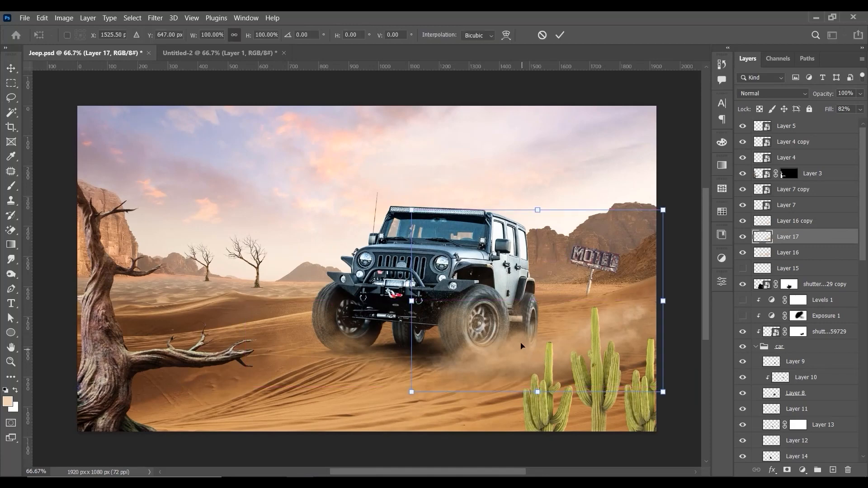
{"action": "right_click", "coordinate": [520, 101]}
{"action": "left_click", "coordinate": [553, 177]}
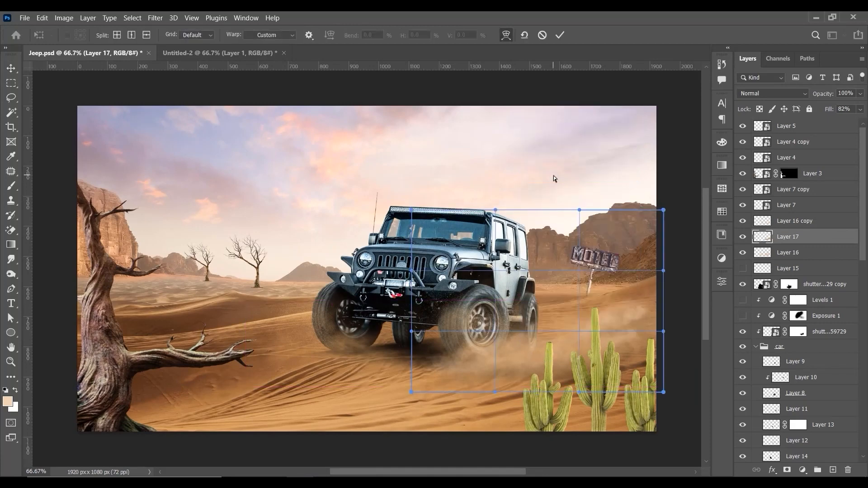
{"action": "left_click_drag", "start_coordinate": [427, 339], "coordinate": [473, 360]}
{"action": "left_click_drag", "start_coordinate": [493, 325], "coordinate": [492, 340]}
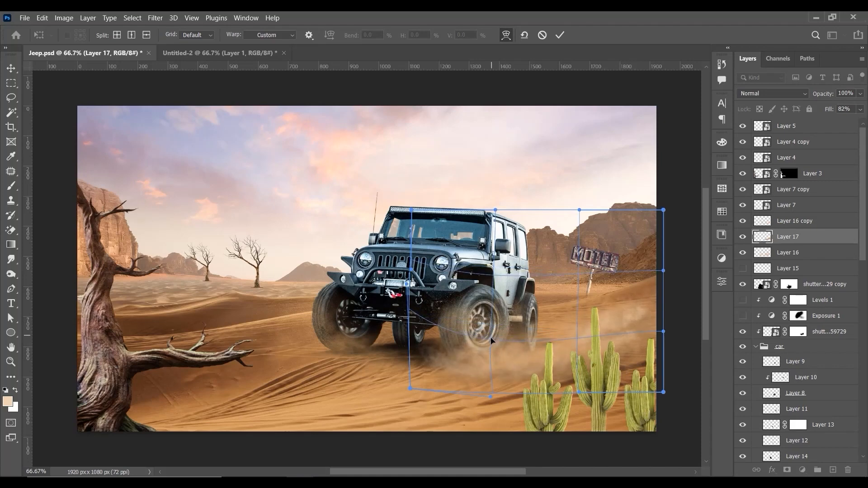
{"action": "left_click_drag", "start_coordinate": [443, 370], "coordinate": [434, 356]}
{"action": "key", "text": "Return"}
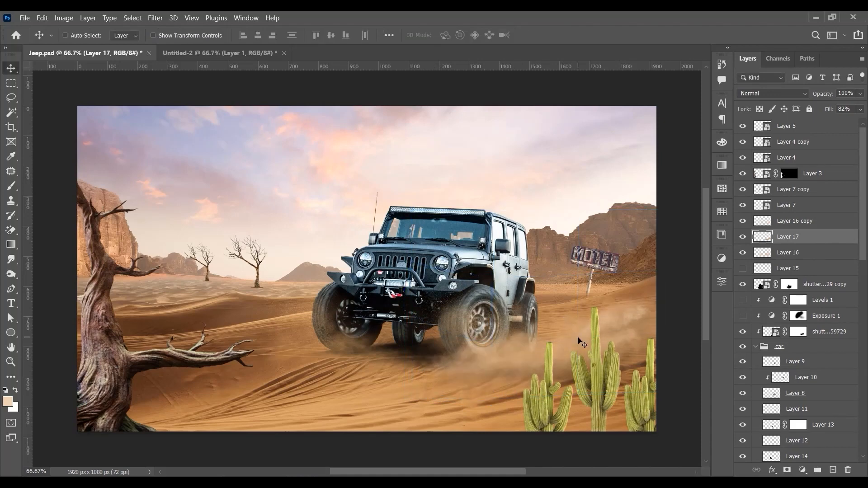
Step: Scale the warped dust cloud down to about 96%
{"action": "key", "text": "ctrl+t"}
{"action": "left_click_drag", "start_coordinate": [663, 209], "coordinate": [649, 243]}
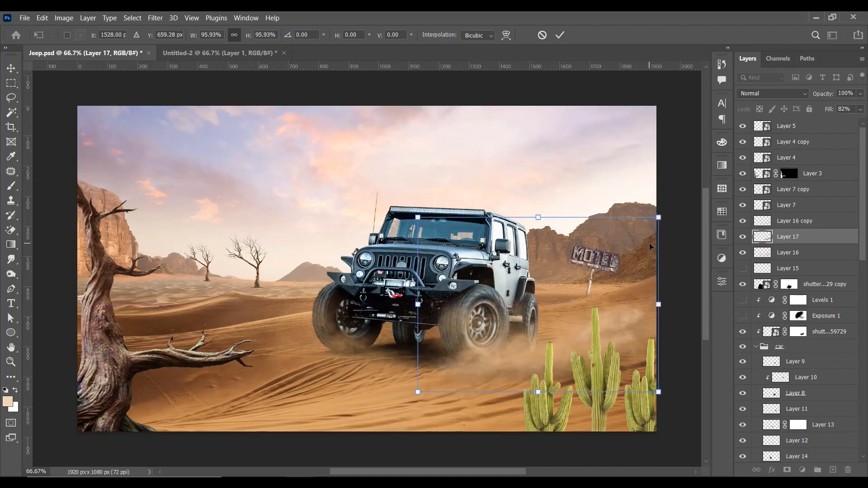
{"action": "key", "text": "Return"}
{"action": "key", "text": "ctrl+plus"}
{"action": "key", "text": "ctrl+minus"}
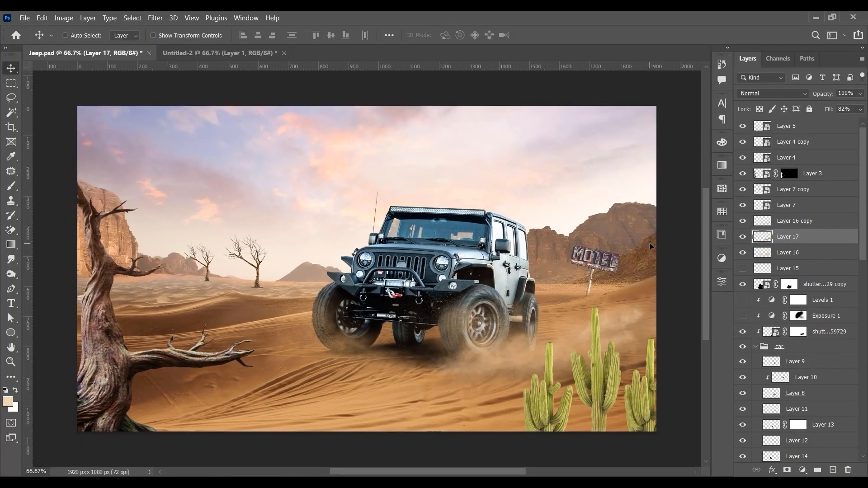
{"action": "left_click_drag", "start_coordinate": [630, 338], "coordinate": [499, 321]}
{"action": "key", "text": "ctrl+z"}
{"action": "left_click_drag", "start_coordinate": [835, 239], "coordinate": [835, 470]}
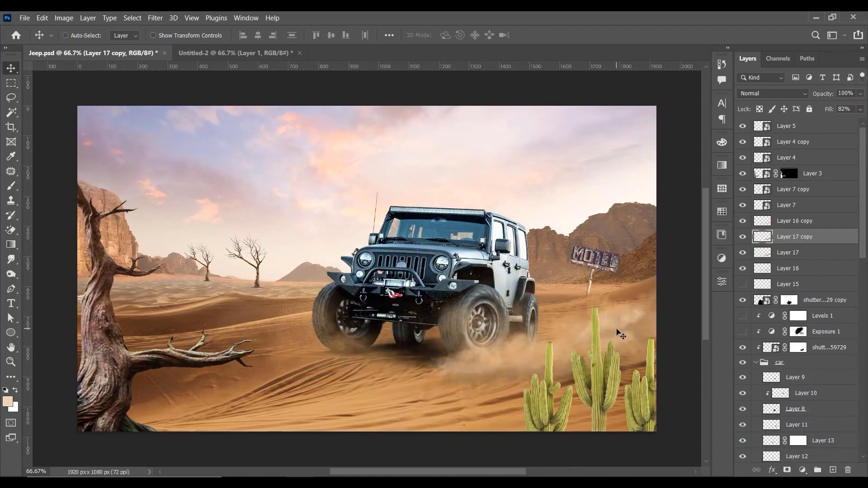
{"action": "left_click", "coordinate": [860, 109]}
{"action": "left_click_drag", "start_coordinate": [830, 122], "coordinate": [835, 122]}
{"action": "left_click", "coordinate": [748, 236]}
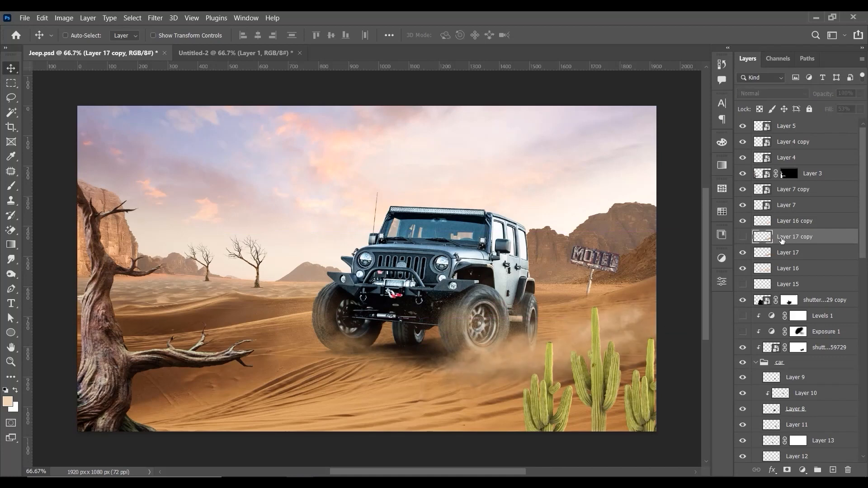
{"action": "key", "text": "Delete"}
{"action": "left_click", "coordinate": [743, 237]}
{"action": "left_click", "coordinate": [743, 237]}
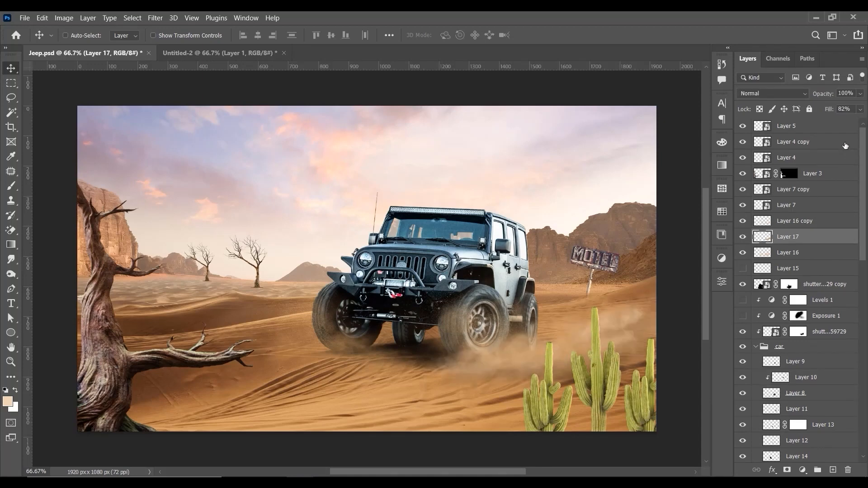
Step: Try Layer 17 at 100% fill, compare the scene with it hidden and shown, and reduce the fill to 85%
{"action": "left_click", "coordinate": [860, 110]}
{"action": "left_click_drag", "start_coordinate": [849, 122], "coordinate": [861, 124]}
{"action": "left_click", "coordinate": [744, 239]}
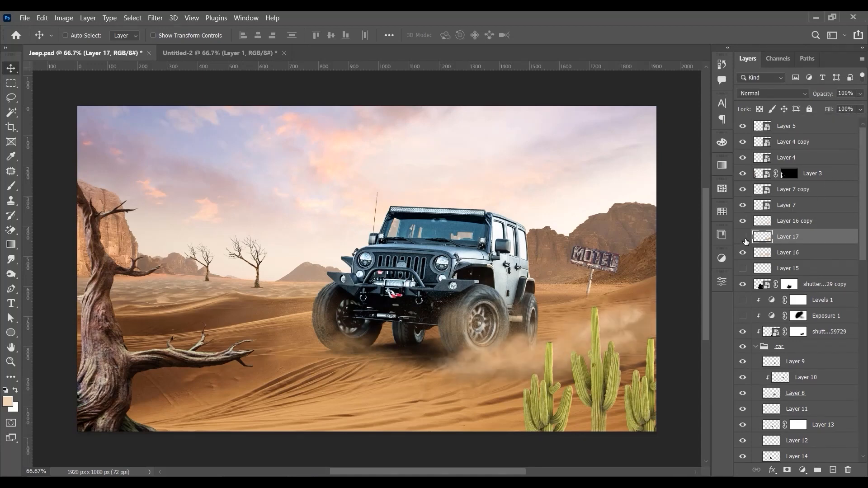
{"action": "left_click", "coordinate": [743, 238]}
{"action": "left_click", "coordinate": [860, 110]}
{"action": "left_click_drag", "start_coordinate": [848, 121], "coordinate": [852, 122]}
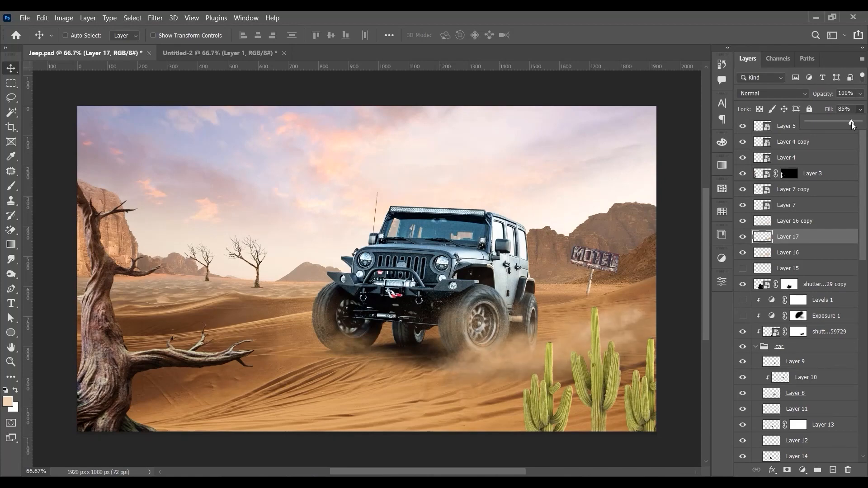
Step: Set the fill of the Layer 17 dust cloud to 100%
{"action": "key", "text": "ctrl+plus"}
{"action": "key", "text": "ctrl+minus"}
{"action": "key", "text": "ctrl+minus"}
{"action": "key", "text": "ctrl+minus"}
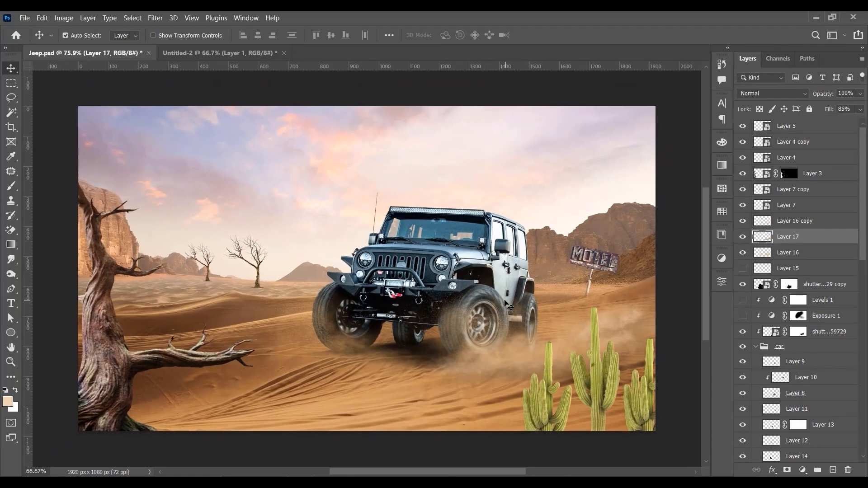
{"action": "key", "text": "ctrl+plus"}
{"action": "key", "text": "ctrl+plus"}
{"action": "key", "text": "ctrl+plus"}
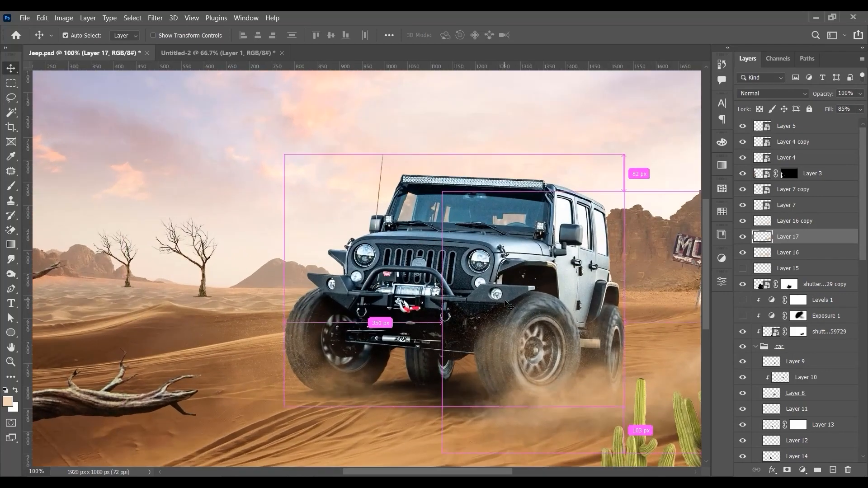
{"action": "key", "text": "ctrl+minus"}
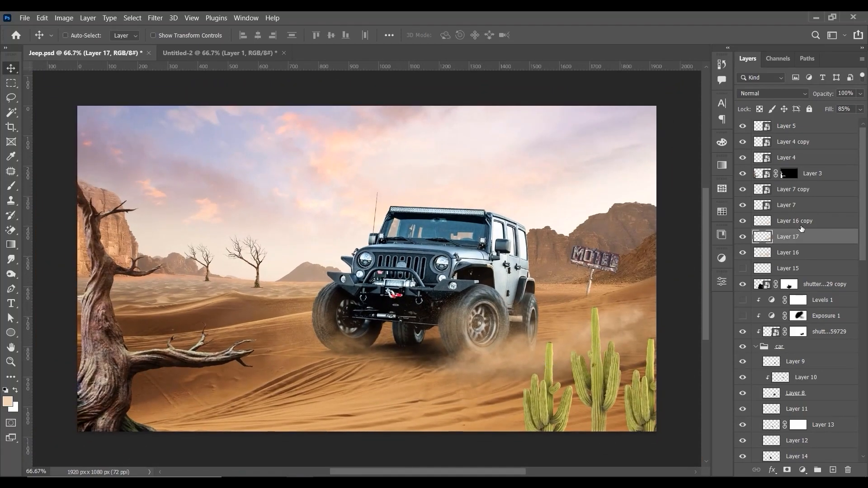
{"action": "left_click", "coordinate": [860, 110]}
{"action": "left_click_drag", "start_coordinate": [853, 122], "coordinate": [865, 123]}
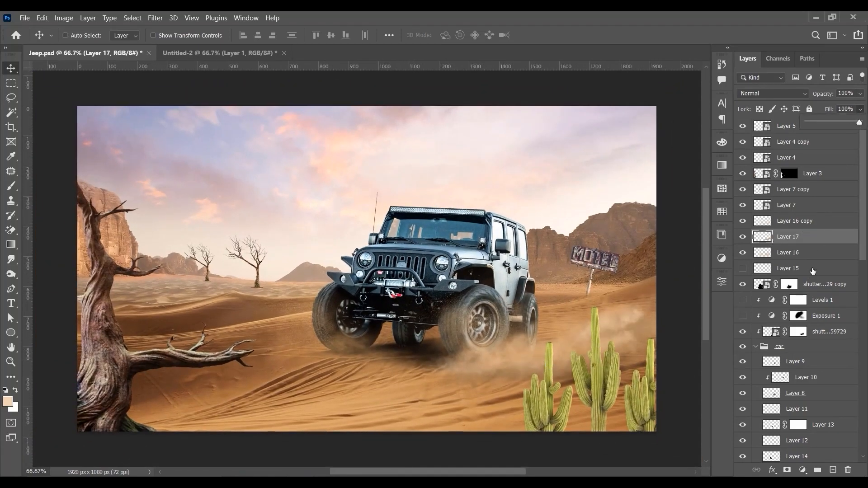
Step: Duplicate Layer 17, shift the copy over the jeep's front wheels and give it a layer mask
{"action": "left_click_drag", "start_coordinate": [816, 241], "coordinate": [832, 470]}
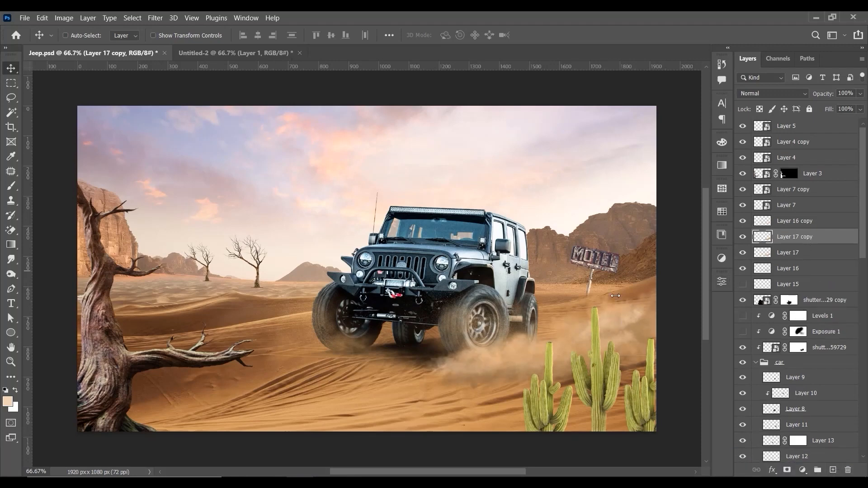
{"action": "left_click_drag", "start_coordinate": [481, 360], "coordinate": [393, 344]}
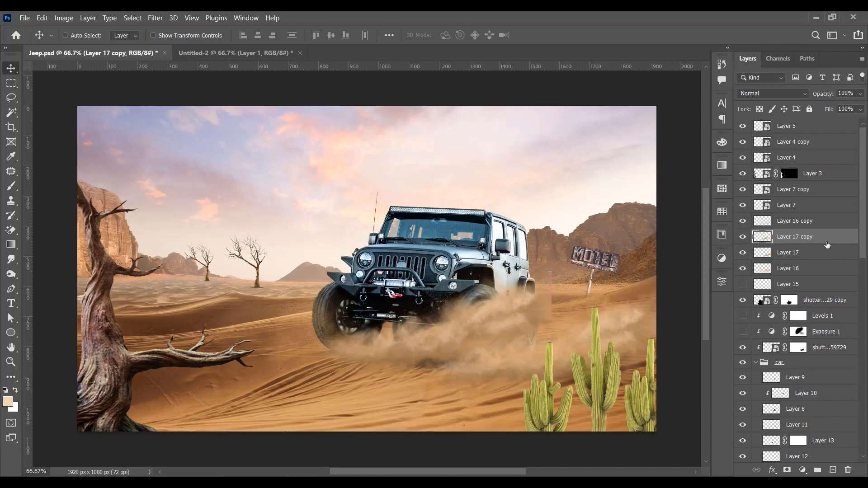
{"action": "left_click", "coordinate": [788, 470]}
Step: Paint black on the copy's mask with a 175 px brush to hide the dust covering the jeep's side and near front wheel
{"action": "key", "text": "b"}
{"action": "key", "text": "d"}
{"action": "key", "text": "x"}
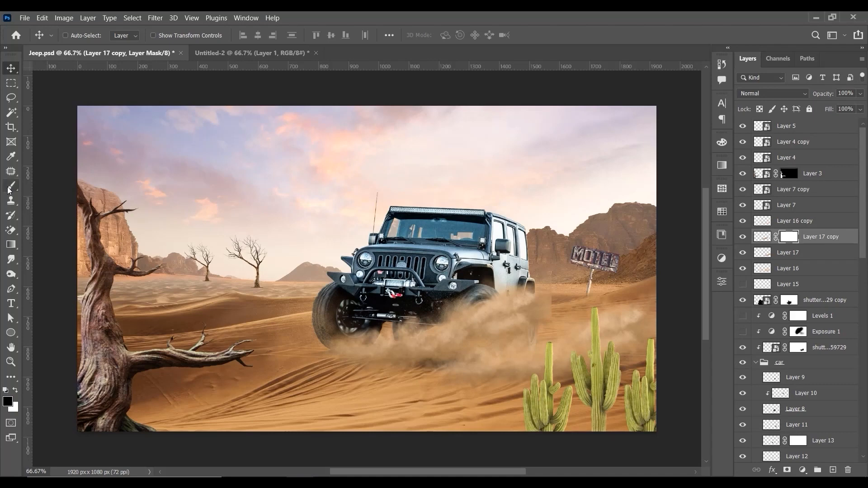
{"action": "key", "text": "bracketright"}
{"action": "key", "text": "bracketright"}
{"action": "key", "text": "bracketright"}
{"action": "key", "text": "bracketright"}
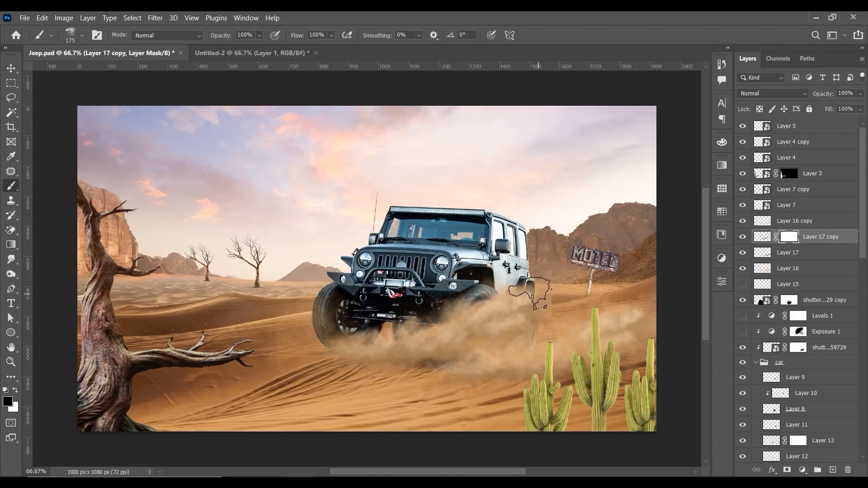
{"action": "mouse_move", "coordinate": [544, 298]}
{"action": "left_mouse_down"}
{"action": "mouse_move", "coordinate": [605, 311]}
{"action": "mouse_move", "coordinate": [540, 321]}
{"action": "mouse_move", "coordinate": [508, 311]}
{"action": "mouse_move", "coordinate": [542, 287]}
{"action": "mouse_move", "coordinate": [479, 304]}
{"action": "mouse_move", "coordinate": [486, 346]}
{"action": "mouse_move", "coordinate": [463, 348]}
{"action": "mouse_move", "coordinate": [438, 310]}
{"action": "mouse_move", "coordinate": [426, 331]}
{"action": "mouse_move", "coordinate": [401, 333]}
{"action": "mouse_move", "coordinate": [496, 373]}
{"action": "mouse_move", "coordinate": [413, 318]}
{"action": "mouse_move", "coordinate": [420, 335]}
{"action": "mouse_move", "coordinate": [427, 333]}
{"action": "mouse_move", "coordinate": [410, 329]}
{"action": "left_mouse_up"}
Step: Hide the excess dust around and between the front wheels with a 250 px brush on the mask, and nudge the dust copy into place
{"action": "key", "text": "bracketright"}
{"action": "key", "text": "bracketright"}
{"action": "left_click", "coordinate": [417, 355]}
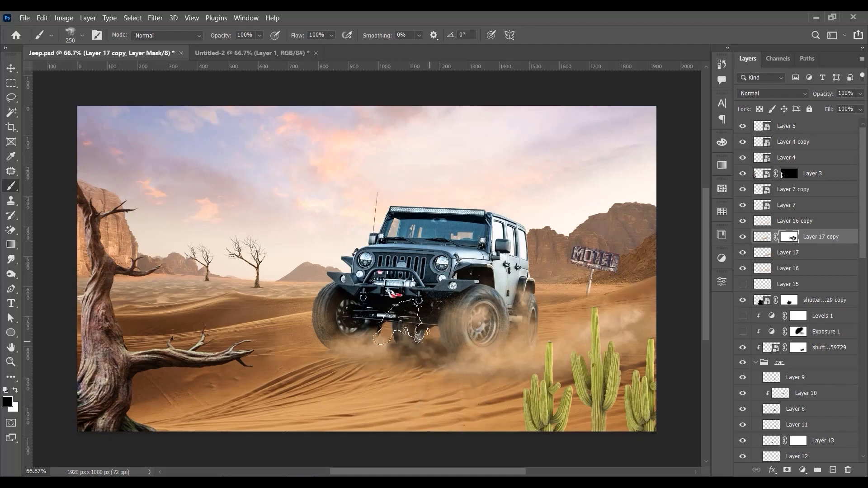
{"action": "left_click", "coordinate": [477, 321]}
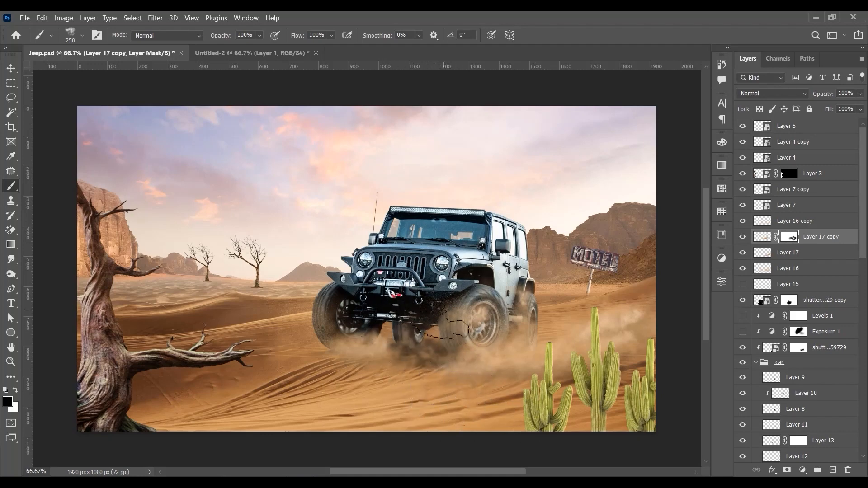
{"action": "left_click", "coordinate": [383, 322]}
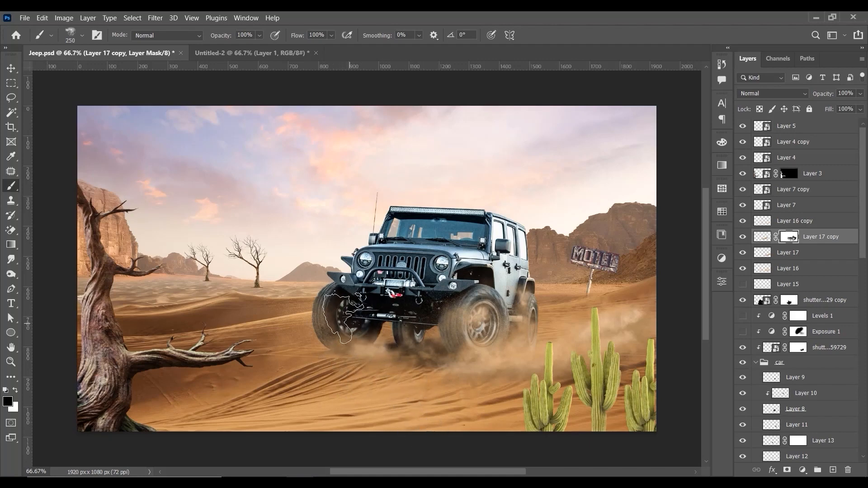
{"action": "key", "text": "v"}
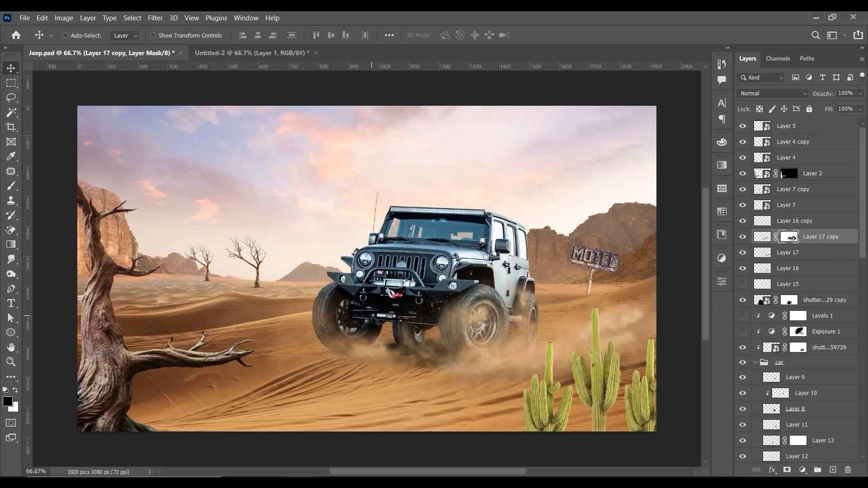
{"action": "left_click_drag", "start_coordinate": [348, 318], "coordinate": [476, 322]}
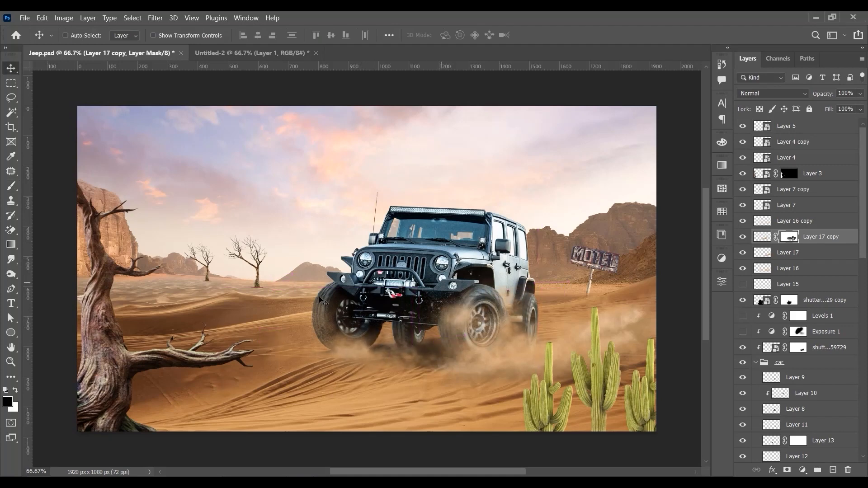
Step: Paint black on the Layer 17 copy mask with a 250 px Soft Round brush to hide dust over the near front wheel
{"action": "left_click", "coordinate": [11, 186]}
{"action": "right_click", "coordinate": [540, 294]}
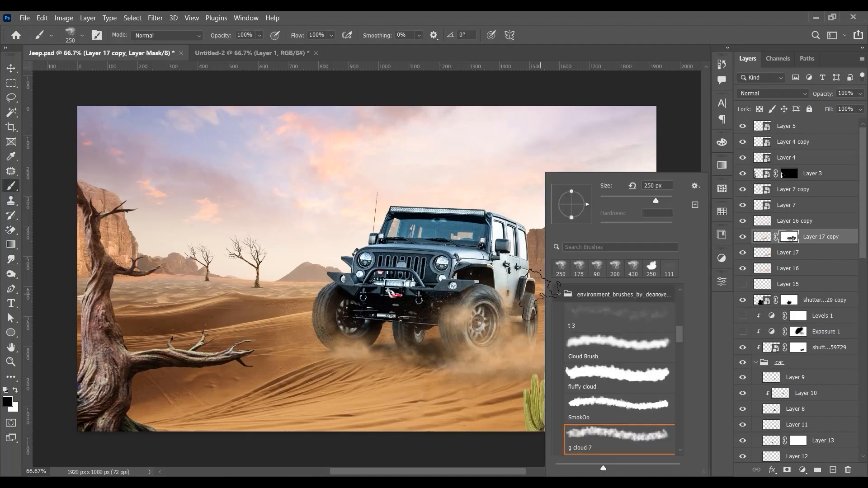
{"action": "left_click_drag", "start_coordinate": [681, 336], "coordinate": [675, 290]}
{"action": "left_click", "coordinate": [595, 311]}
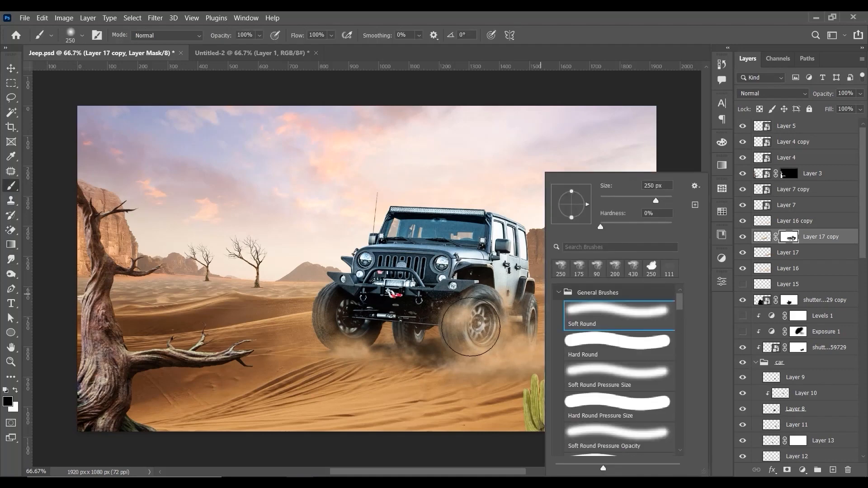
{"action": "left_click", "coordinate": [469, 324]}
{"action": "mouse_move", "coordinate": [516, 338]}
{"action": "left_mouse_down"}
{"action": "mouse_move", "coordinate": [465, 329]}
{"action": "mouse_move", "coordinate": [471, 341]}
{"action": "mouse_move", "coordinate": [433, 319]}
{"action": "mouse_move", "coordinate": [417, 353]}
{"action": "left_mouse_up"}
{"action": "mouse_move", "coordinate": [495, 346]}
{"action": "left_mouse_down"}
{"action": "mouse_move", "coordinate": [465, 302]}
{"action": "mouse_move", "coordinate": [409, 323]}
{"action": "mouse_move", "coordinate": [522, 355]}
{"action": "mouse_move", "coordinate": [349, 301]}
{"action": "mouse_move", "coordinate": [369, 335]}
{"action": "mouse_move", "coordinate": [486, 337]}
{"action": "mouse_move", "coordinate": [332, 311]}
{"action": "mouse_move", "coordinate": [378, 335]}
{"action": "mouse_move", "coordinate": [434, 335]}
{"action": "left_mouse_up"}
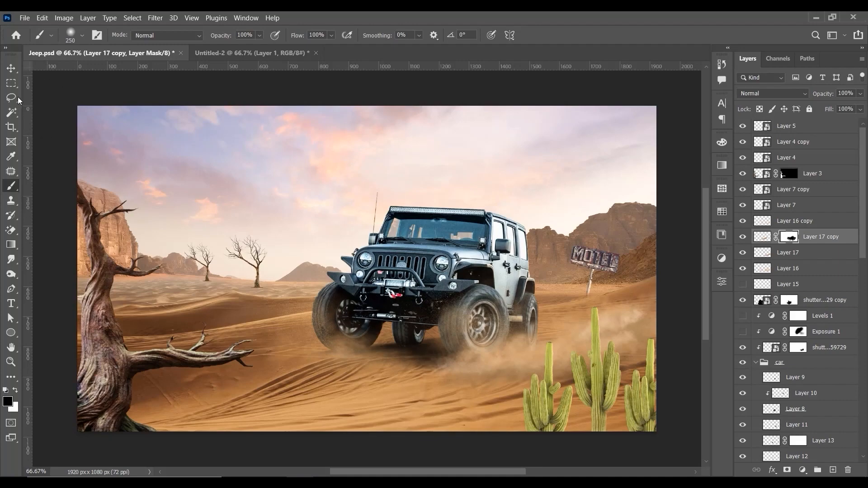
{"action": "left_click", "coordinate": [10, 68]}
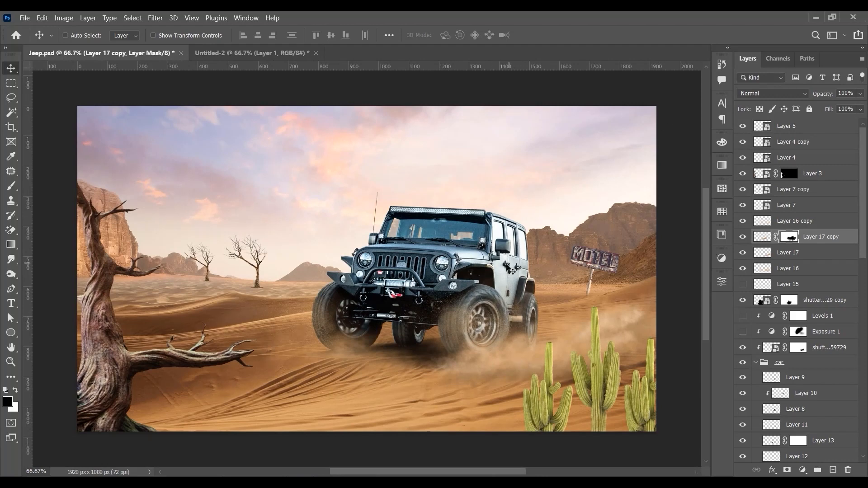
{"action": "right_click", "coordinate": [506, 357]}
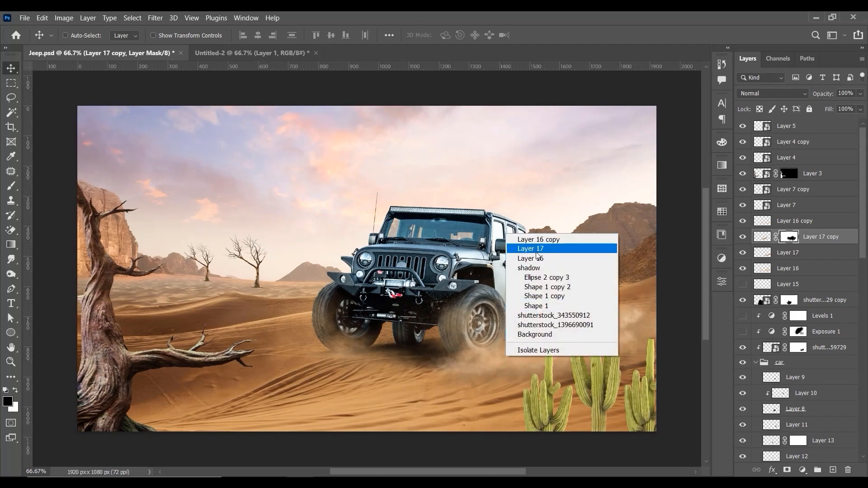
{"action": "left_click", "coordinate": [536, 252]}
{"action": "key", "text": "ctrl"}
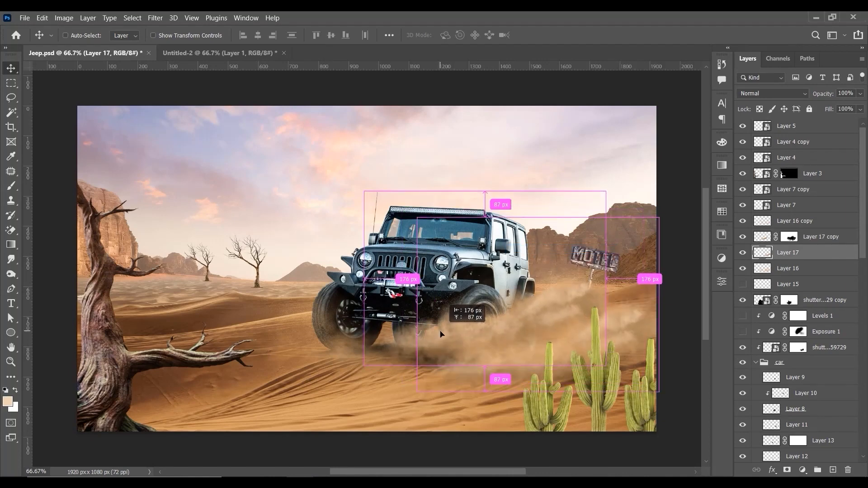
{"action": "key", "text": "ctrl+j"}
{"action": "key", "text": "ctrl+z"}
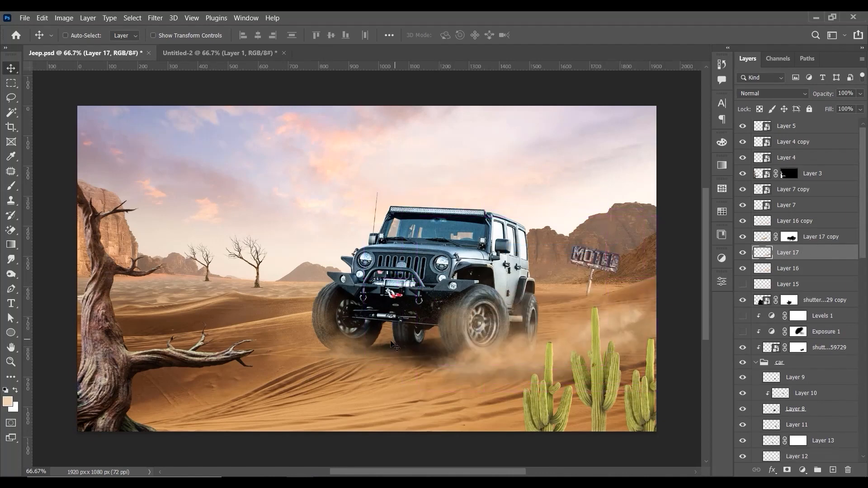
{"action": "right_click", "coordinate": [351, 350]}
{"action": "left_click", "coordinate": [388, 227]}
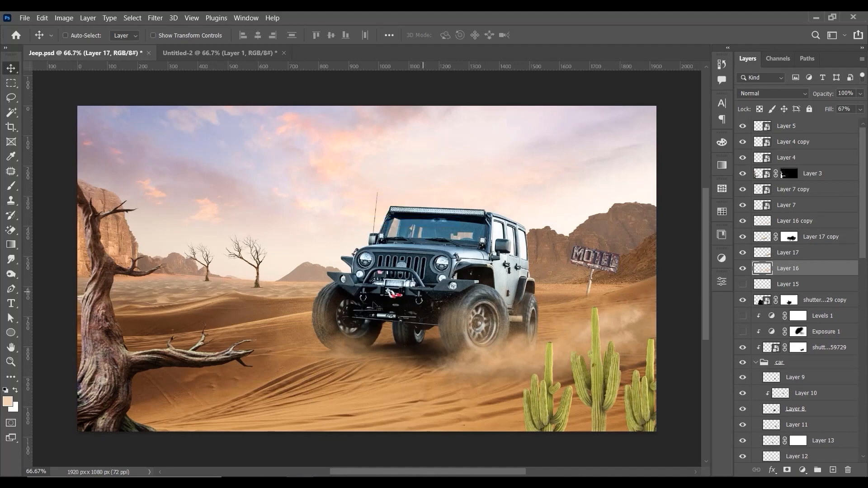
{"action": "key", "text": "ctrl"}
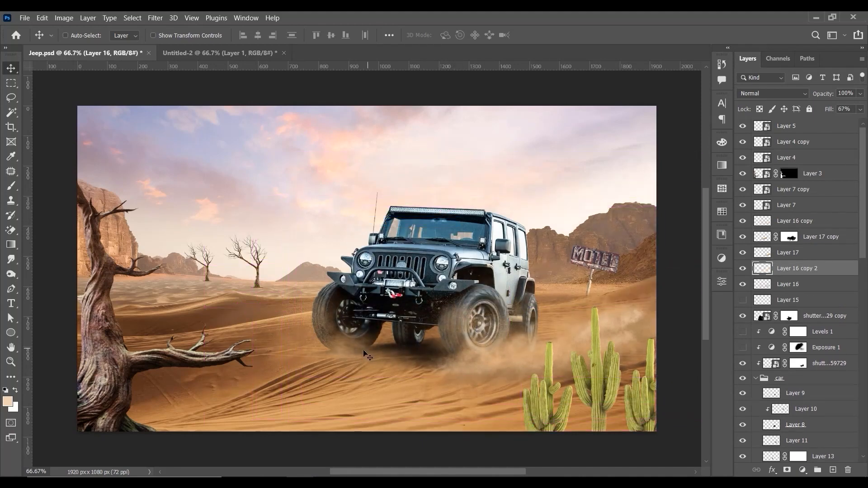
Step: Duplicate the Layer 16 copy dust at the far front wheel and shift the duplicate toward the jeep's rear wheel and the cacti
{"action": "left_click", "coordinate": [345, 345], "text": "ctrl"}
{"action": "right_click", "coordinate": [346, 345]}
{"action": "left_click", "coordinate": [377, 218]}
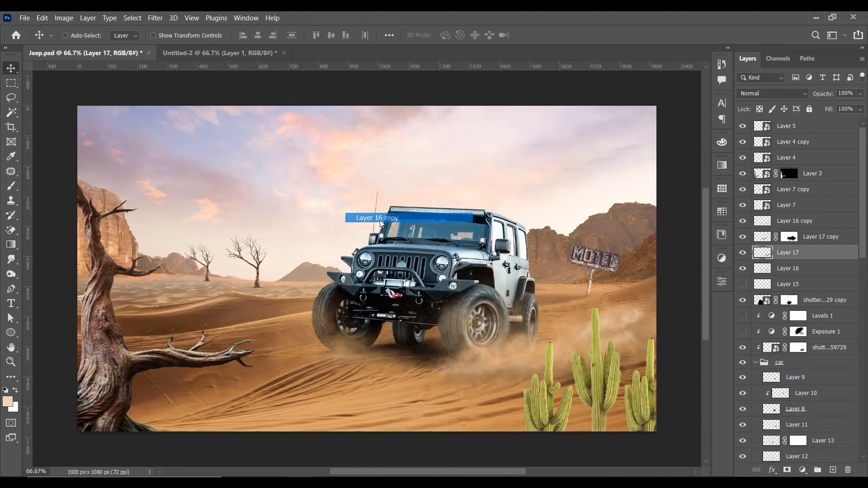
{"action": "left_click", "coordinate": [743, 221]}
{"action": "left_click", "coordinate": [743, 221]}
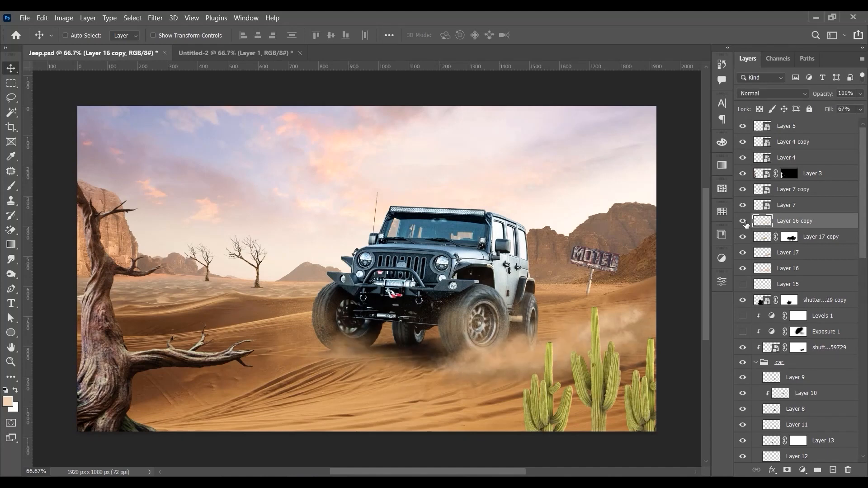
{"action": "left_click", "coordinate": [743, 221]}
{"action": "left_click", "coordinate": [743, 221]}
{"action": "left_click_drag", "start_coordinate": [366, 370], "coordinate": [514, 331]}
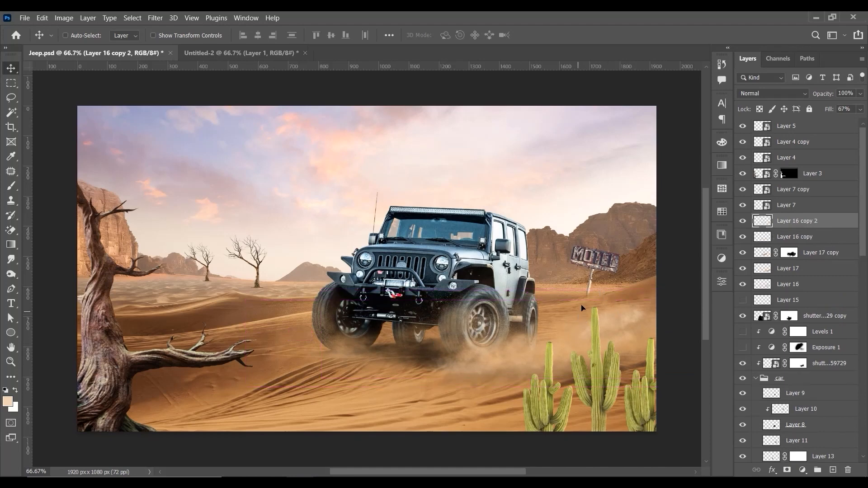
{"action": "left_click_drag", "start_coordinate": [582, 307], "coordinate": [584, 324]}
Step: Add a layer mask to the new dust duplicate and paint black with the 250 px brush to hide dust over the near front wheel
{"action": "left_click", "coordinate": [784, 470]}
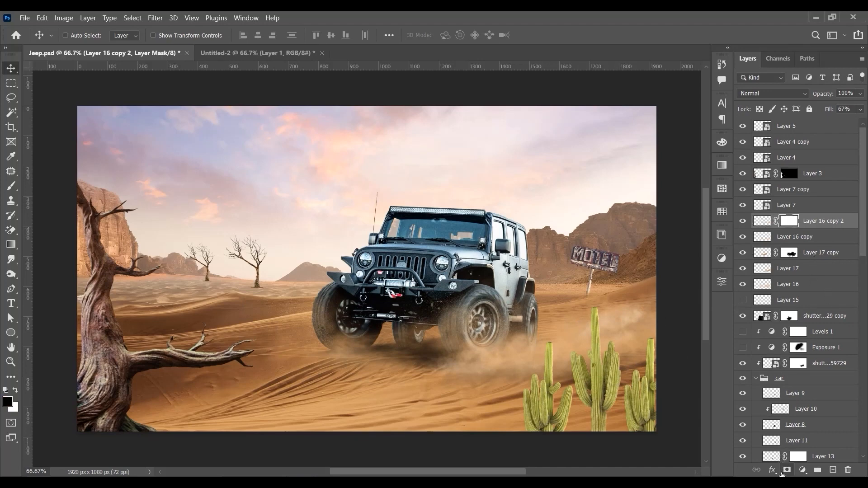
{"action": "left_click", "coordinate": [11, 185]}
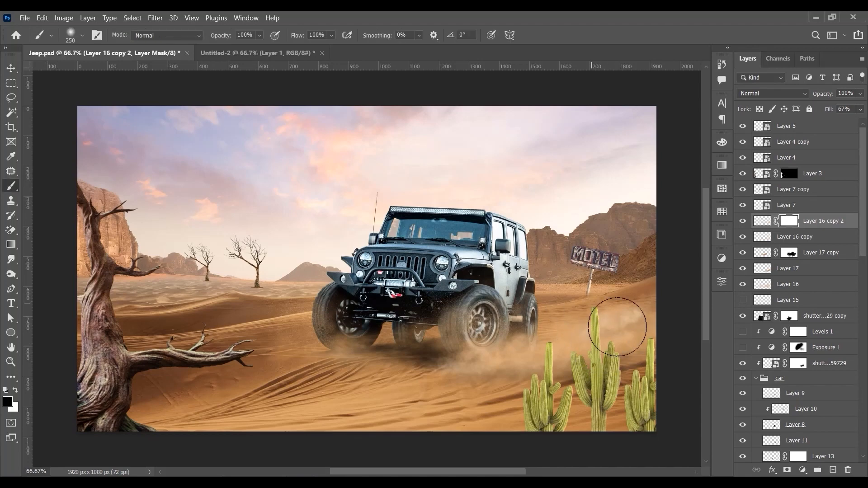
{"action": "left_click_drag", "start_coordinate": [487, 329], "coordinate": [473, 323]}
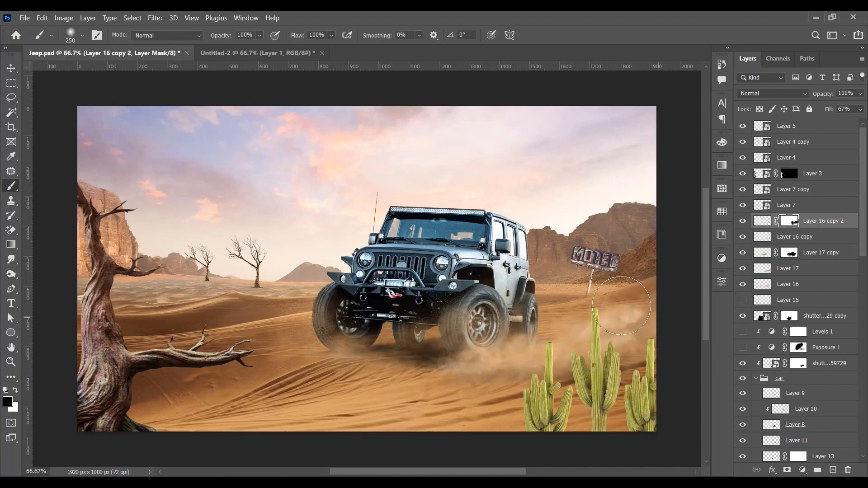
{"action": "left_click", "coordinate": [13, 69]}
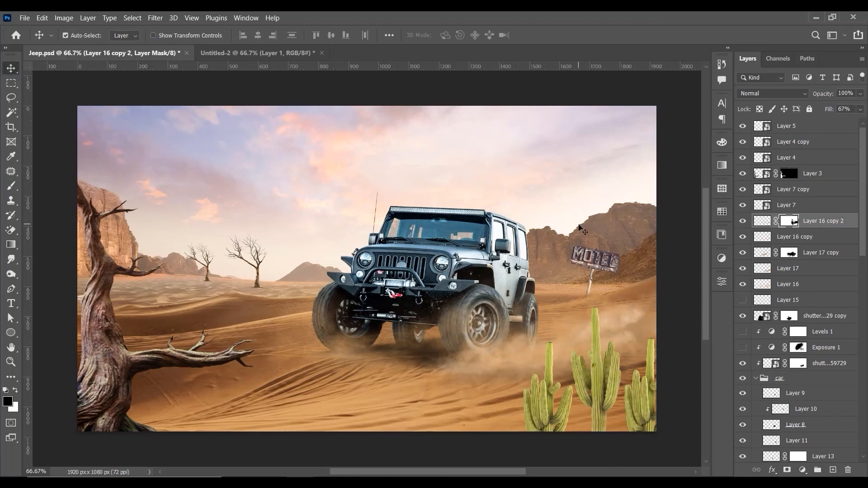
Step: Examine the dust around the jeep's wheels up close and within the whole composition
{"action": "key", "text": "ctrl+plus"}
{"action": "key", "text": "ctrl+minus"}
{"action": "key", "text": "ctrl+minus"}
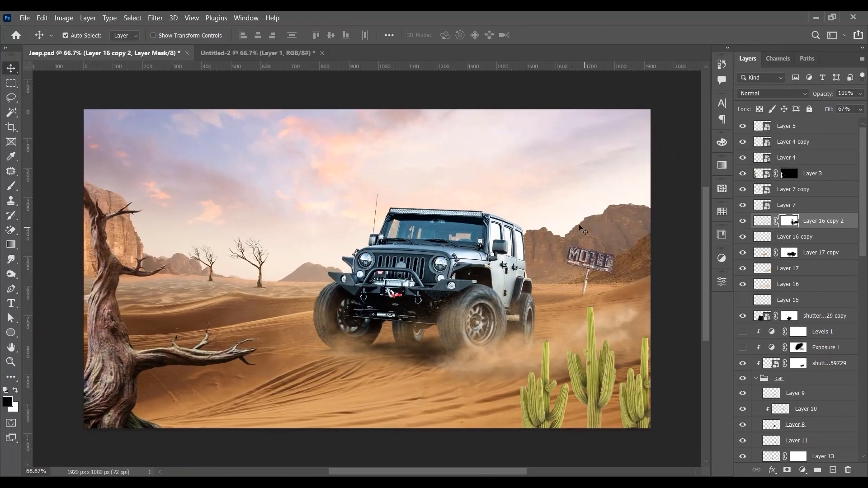
{"action": "key", "text": "ctrl+plus"}
{"action": "key", "text": "ctrl+plus"}
{"action": "key", "text": "ctrl+plus"}
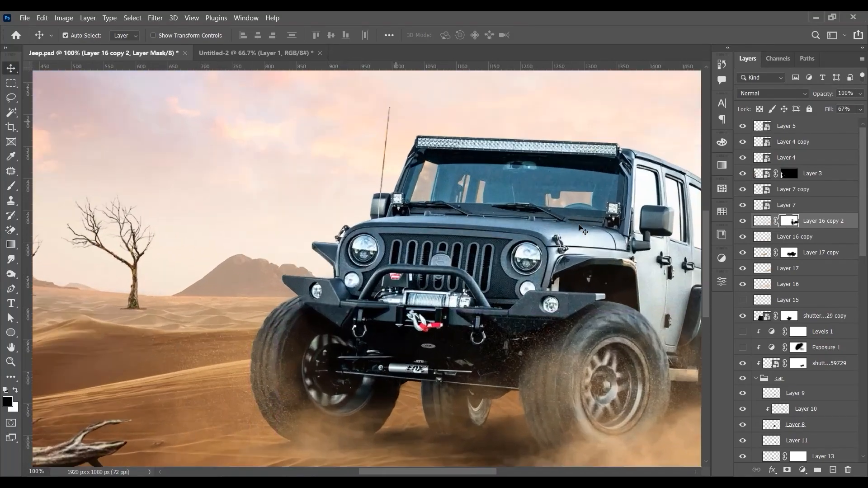
{"action": "key", "text": "ctrl+minus"}
{"action": "key", "text": "ctrl+minus"}
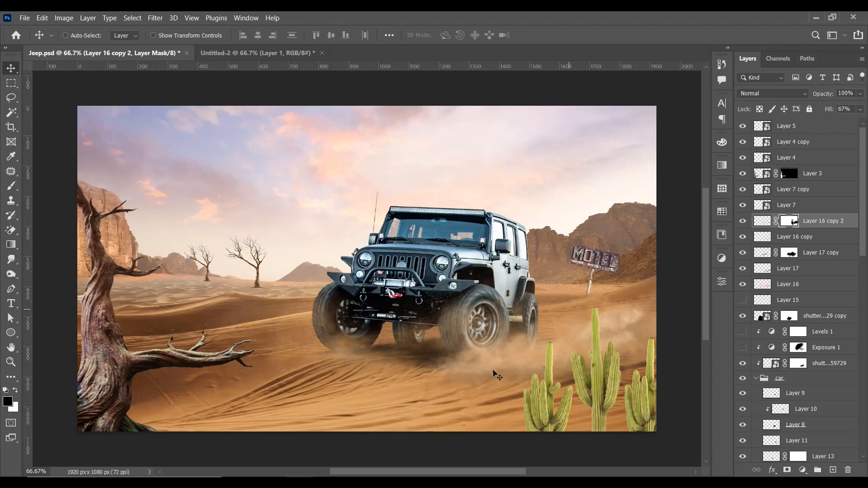
Step: Collapse the car group and add a Selective Color adjustment above Levels 1, clipped to the jeep
{"action": "right_click", "coordinate": [622, 322]}
{"action": "left_click", "coordinate": [637, 326]}
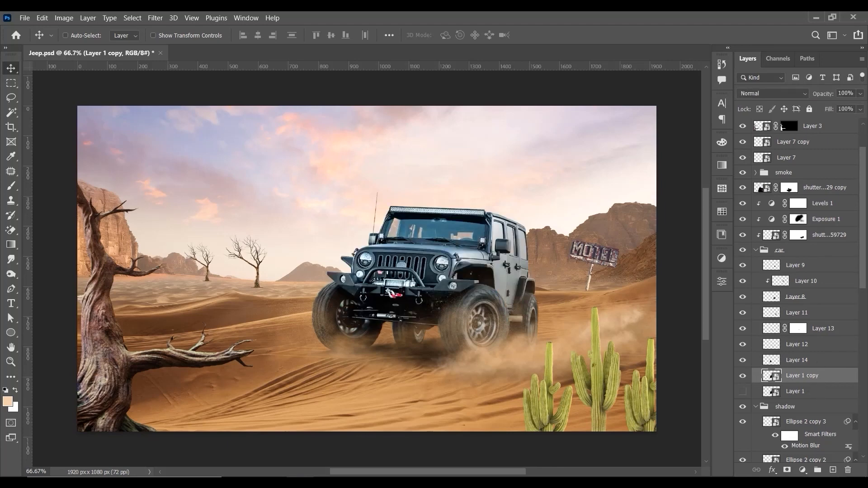
{"action": "left_click", "coordinate": [802, 470]}
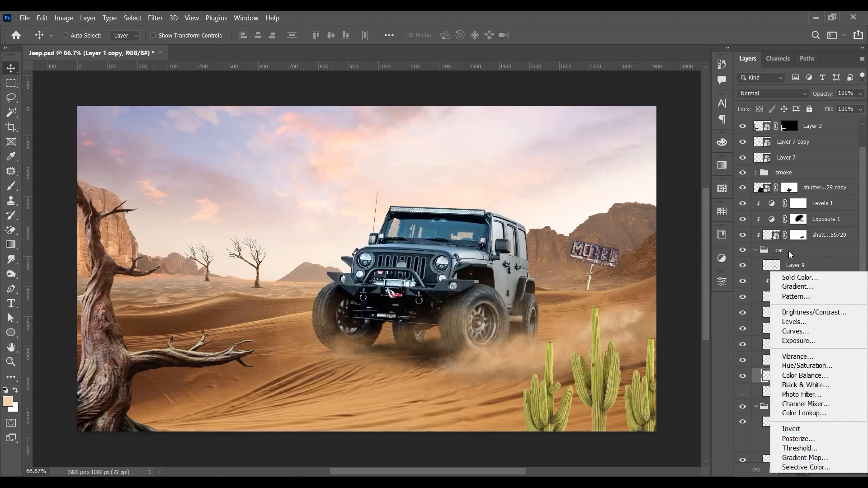
{"action": "left_click", "coordinate": [789, 255]}
{"action": "left_click", "coordinate": [807, 254]}
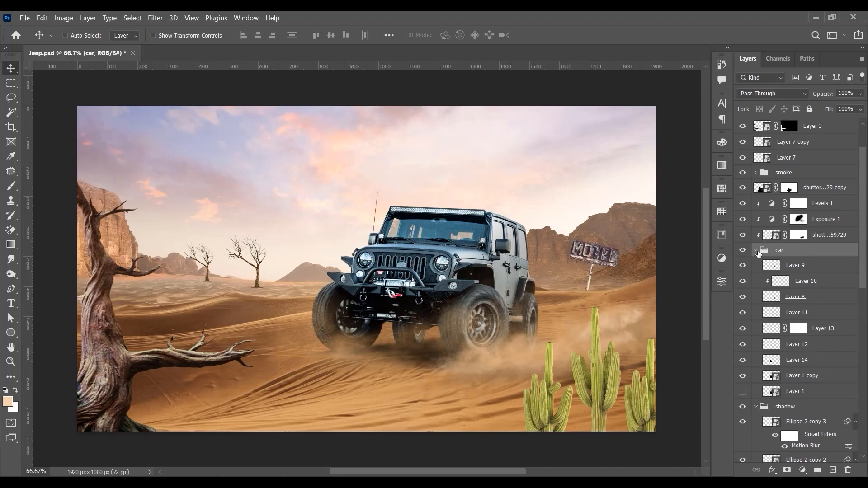
{"action": "left_click", "coordinate": [756, 250]}
{"action": "left_click", "coordinate": [797, 203]}
{"action": "left_click", "coordinate": [803, 470]}
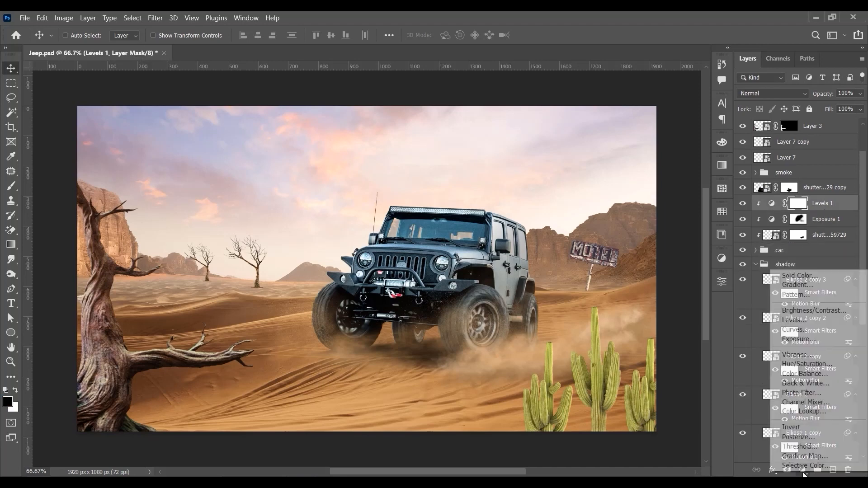
{"action": "left_click", "coordinate": [805, 465]}
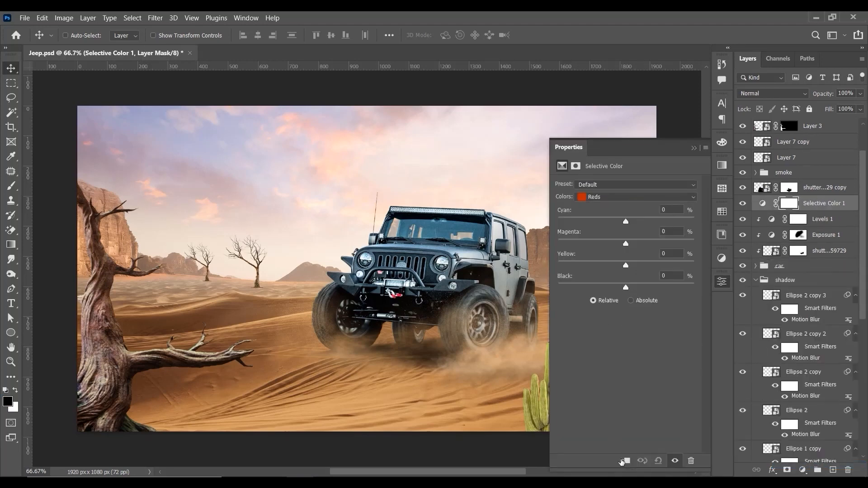
{"action": "left_click", "coordinate": [623, 461]}
Step: Tune the Blacks in Selective Color with Cyan 0% and Black +3%, and fine-tune Magenta and Yellow
{"action": "left_click", "coordinate": [603, 199]}
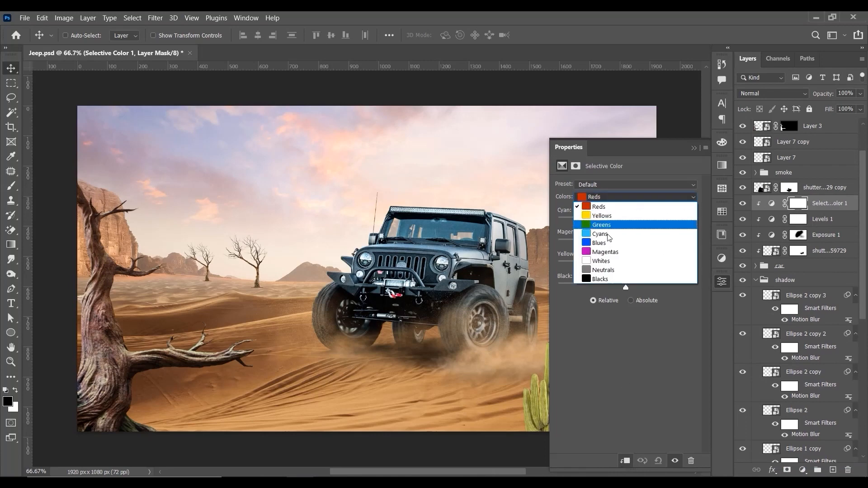
{"action": "left_click", "coordinate": [605, 284]}
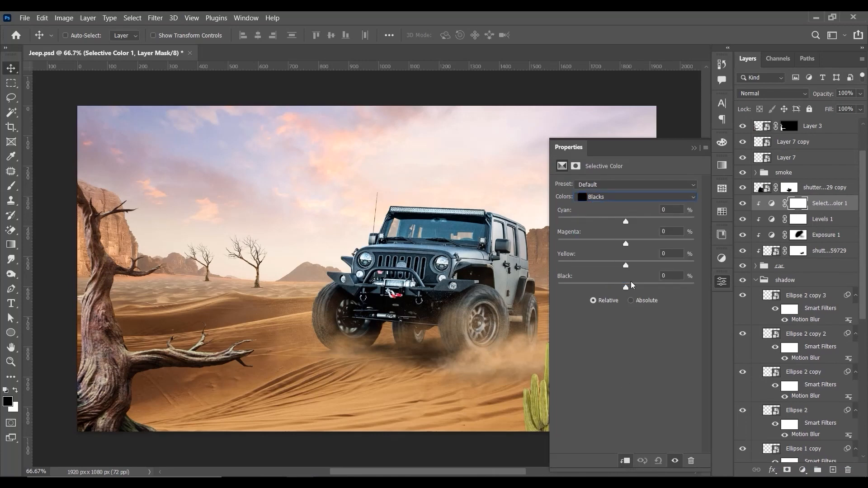
{"action": "left_click_drag", "start_coordinate": [628, 286], "coordinate": [631, 286]}
{"action": "left_click_drag", "start_coordinate": [629, 288], "coordinate": [640, 267]}
{"action": "left_click_drag", "start_coordinate": [629, 244], "coordinate": [631, 247]}
{"action": "left_click", "coordinate": [629, 223]}
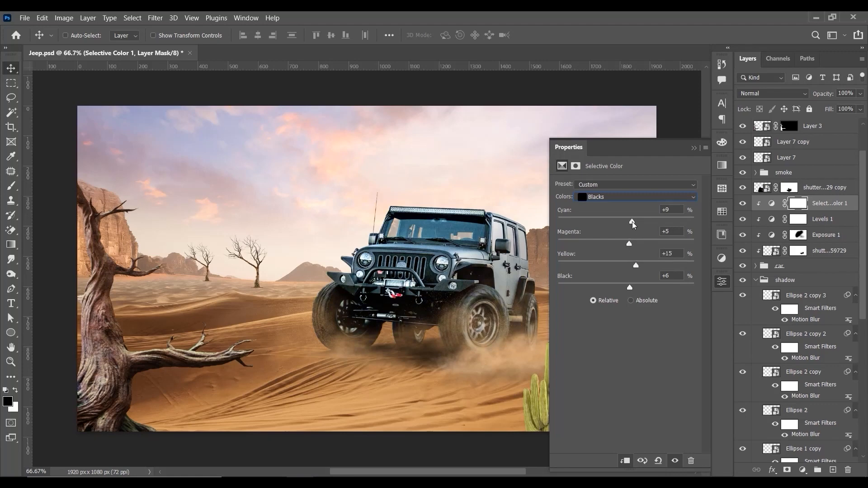
{"action": "left_click_drag", "start_coordinate": [629, 222], "coordinate": [626, 221]}
{"action": "left_click_drag", "start_coordinate": [630, 288], "coordinate": [624, 245]}
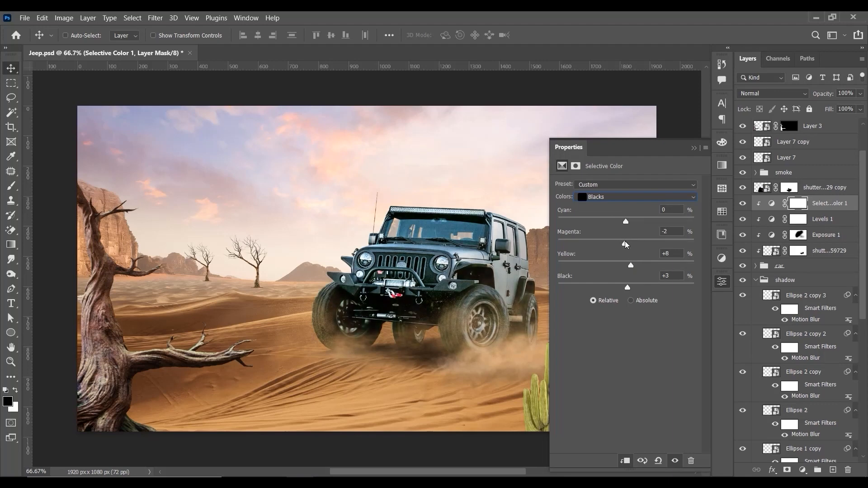
{"action": "left_click_drag", "start_coordinate": [625, 244], "coordinate": [626, 245]}
{"action": "left_click_drag", "start_coordinate": [632, 268], "coordinate": [626, 267]}
Step: Set the Yellows in Selective Color to Cyan +4%, Magenta +4%, Yellow +9% and Black +7%
{"action": "left_click", "coordinate": [614, 198]}
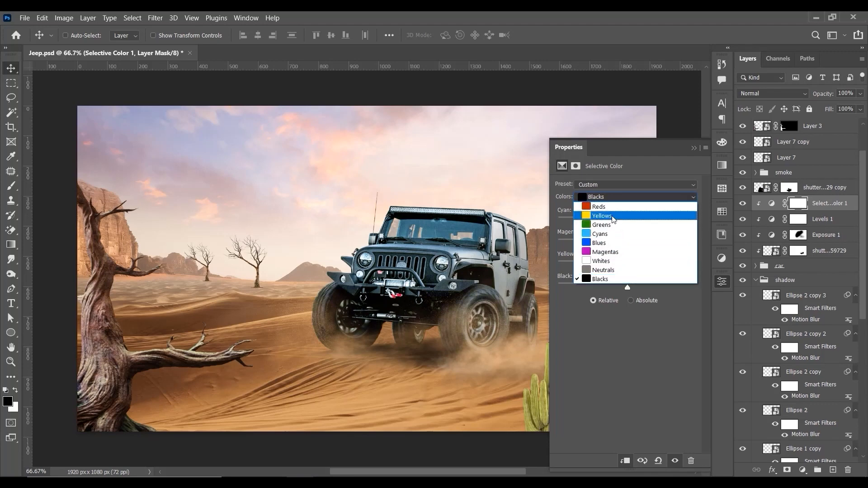
{"action": "left_click", "coordinate": [612, 213]}
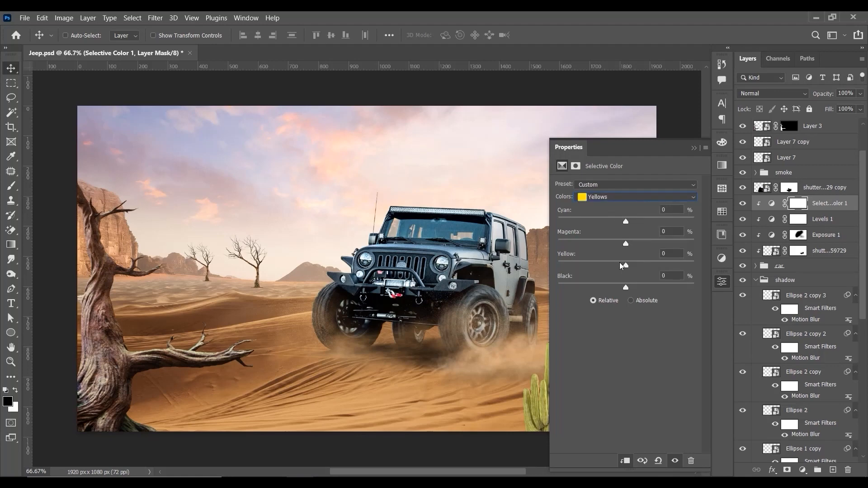
{"action": "left_click_drag", "start_coordinate": [626, 267], "coordinate": [631, 290]}
{"action": "left_click_drag", "start_coordinate": [626, 221], "coordinate": [628, 243]}
Step: Set the Neutrals in Selective Color to Cyan -13%, Magenta +3%, Yellow +13% and Black +14%
{"action": "left_click", "coordinate": [614, 198]}
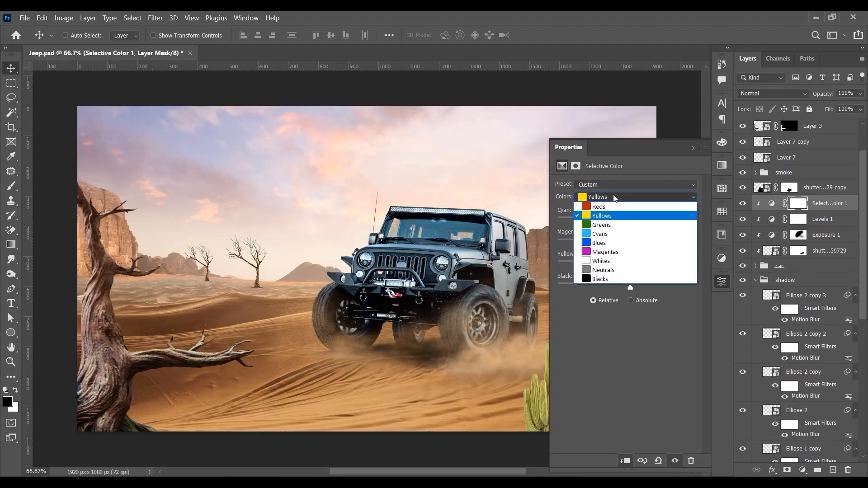
{"action": "left_click", "coordinate": [612, 270]}
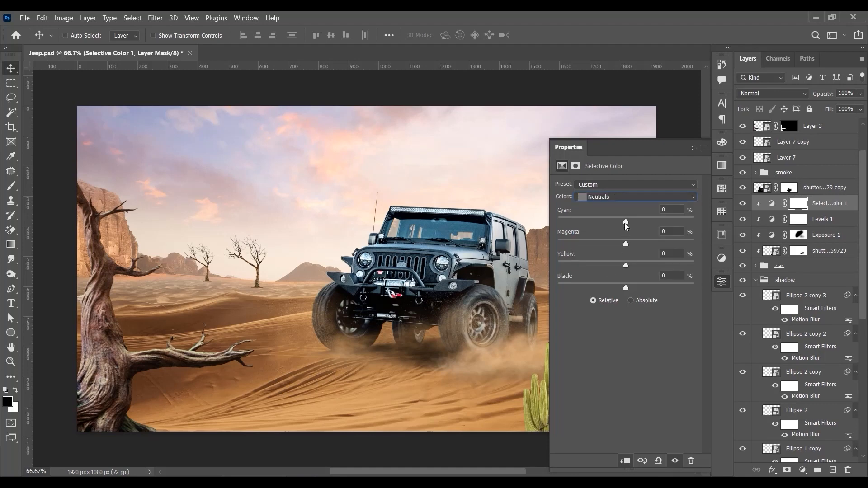
{"action": "left_click_drag", "start_coordinate": [628, 222], "coordinate": [631, 223]}
{"action": "left_click_drag", "start_coordinate": [628, 291], "coordinate": [631, 245]}
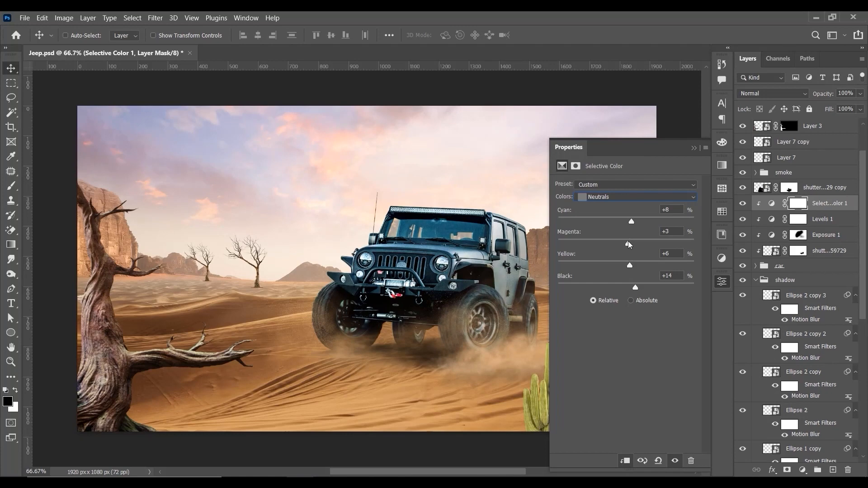
{"action": "left_click_drag", "start_coordinate": [627, 218], "coordinate": [625, 218]}
{"action": "left_click_drag", "start_coordinate": [629, 266], "coordinate": [634, 266]}
{"action": "left_click_drag", "start_coordinate": [626, 220], "coordinate": [618, 222]}
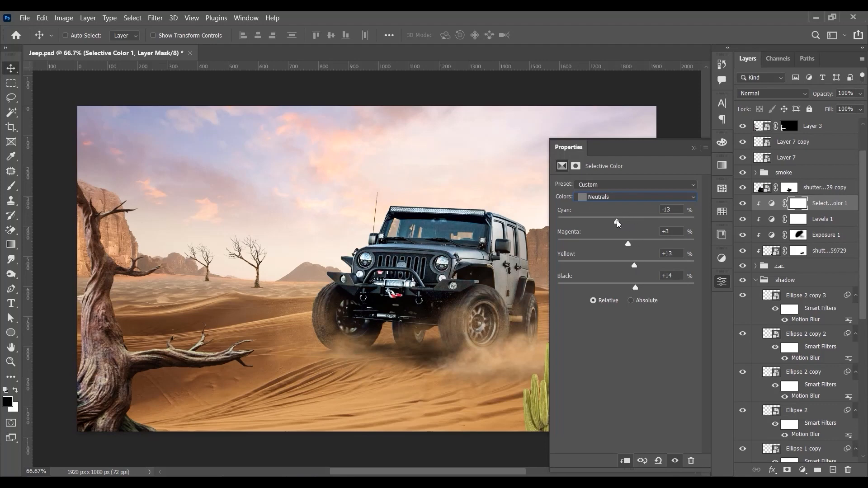
Step: Review the Yellows settings and compare the jeep with and without the Selective Color adjustment
{"action": "left_click", "coordinate": [608, 197]}
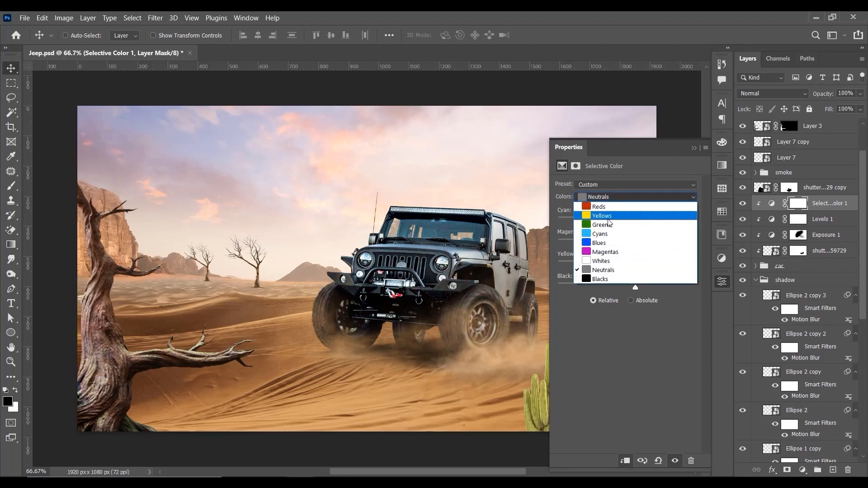
{"action": "left_click", "coordinate": [608, 217]}
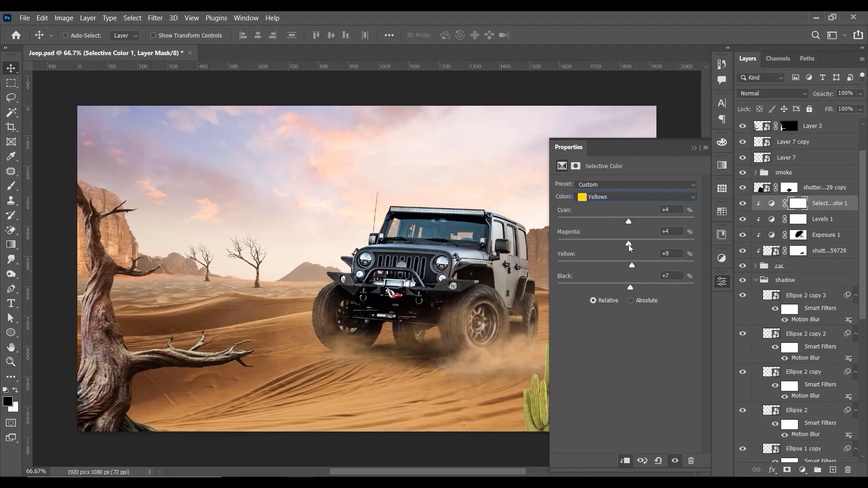
{"action": "left_click", "coordinate": [612, 197]}
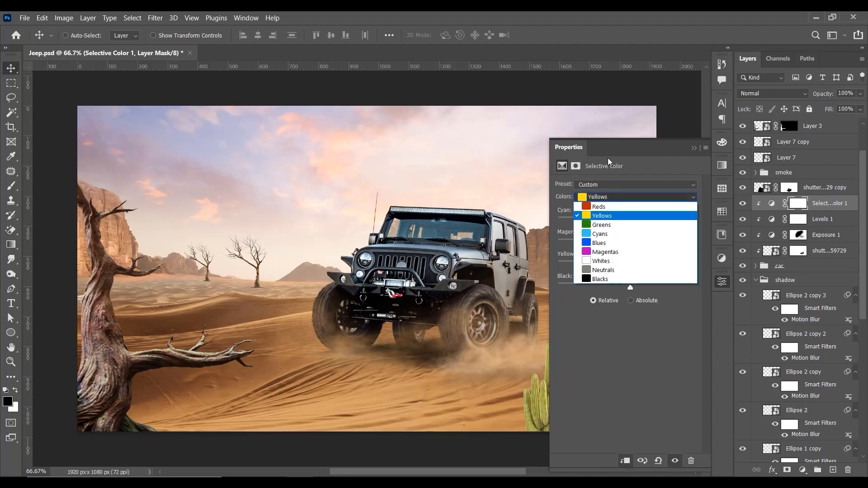
{"action": "left_click", "coordinate": [632, 164]}
{"action": "left_click", "coordinate": [694, 148]}
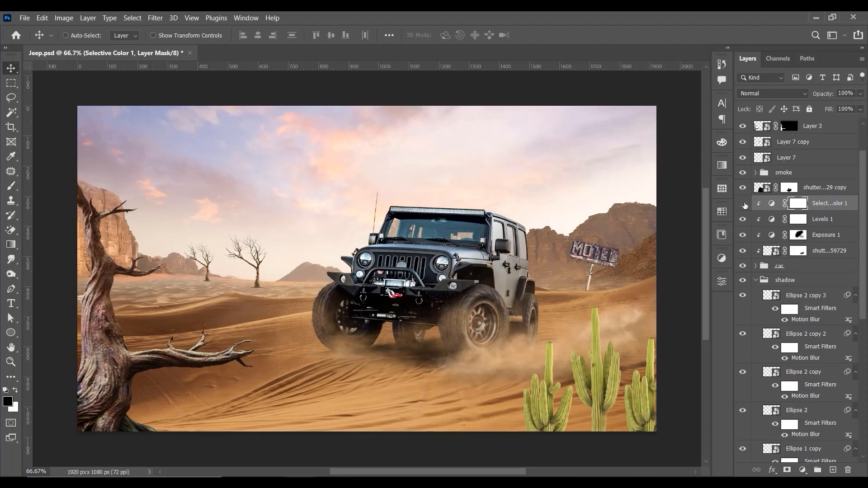
{"action": "left_click", "coordinate": [742, 203]}
{"action": "left_click", "coordinate": [743, 204]}
{"action": "left_click", "coordinate": [743, 204]}
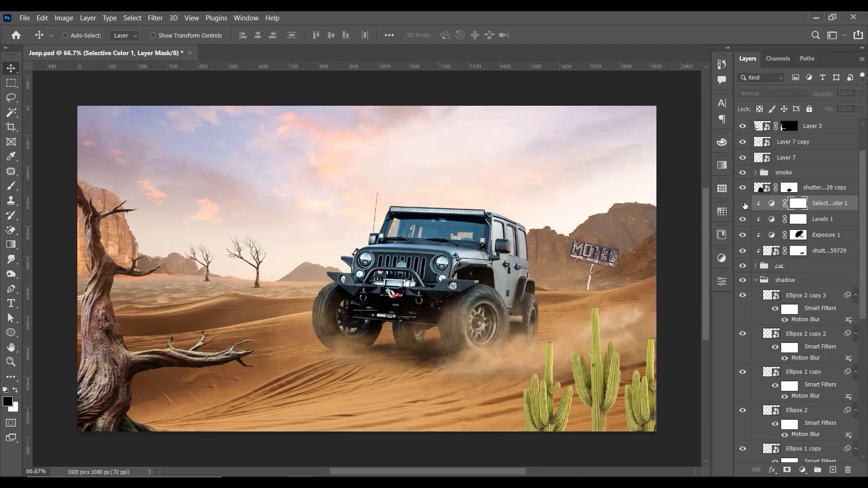
{"action": "left_click", "coordinate": [743, 205]}
{"action": "left_click", "coordinate": [744, 204]}
{"action": "left_click", "coordinate": [743, 205]}
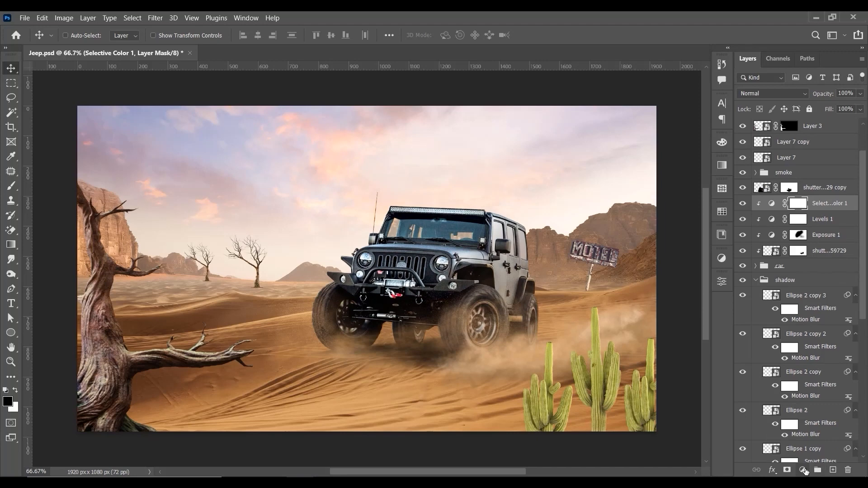
Step: Add a clipped Photo Filter with Warming Filter (85), raise its density and compare the jeep with and without it
{"action": "left_click", "coordinate": [802, 470]}
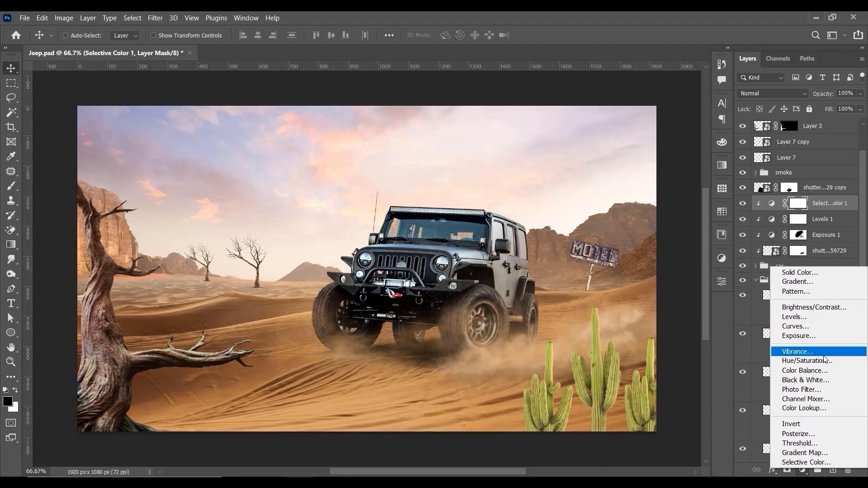
{"action": "left_click", "coordinate": [818, 389]}
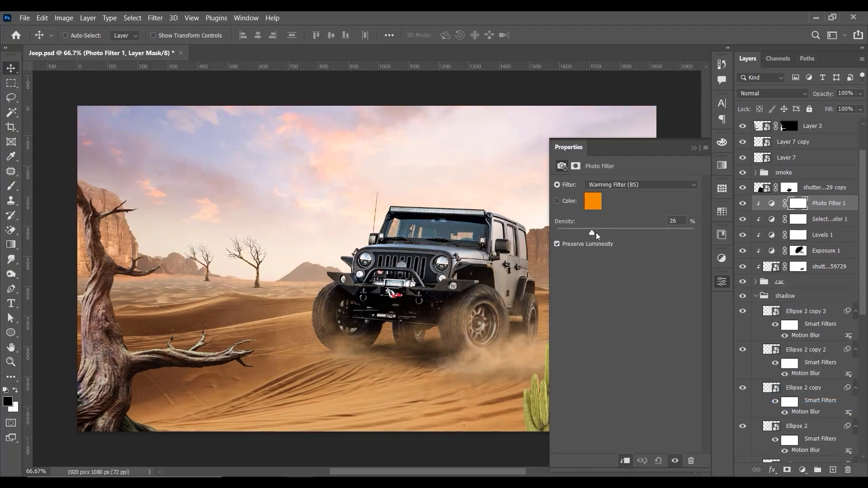
{"action": "left_click_drag", "start_coordinate": [596, 233], "coordinate": [617, 227]}
{"action": "left_click", "coordinate": [694, 148]}
{"action": "left_click", "coordinate": [743, 204]}
{"action": "left_click", "coordinate": [743, 203]}
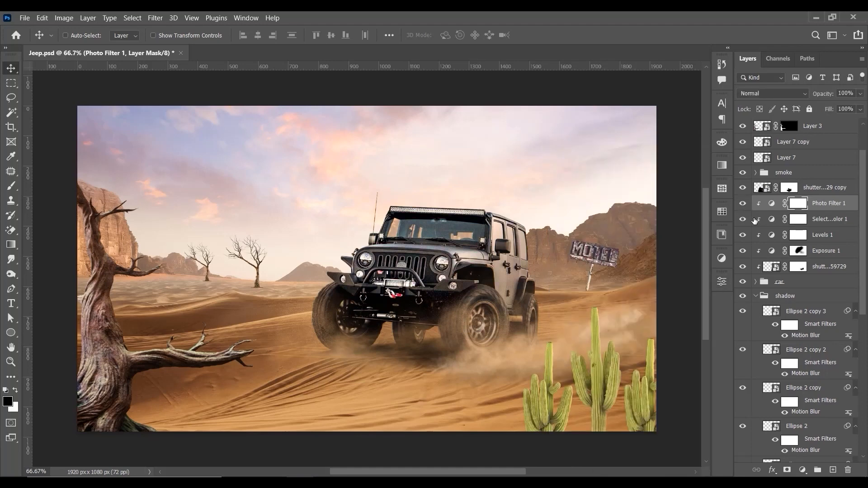
Step: Add a clipped Brightness/Contrast adjustment with Brightness -2 and Contrast 21, and compare the jeep with and without it
{"action": "left_click", "coordinate": [803, 470]}
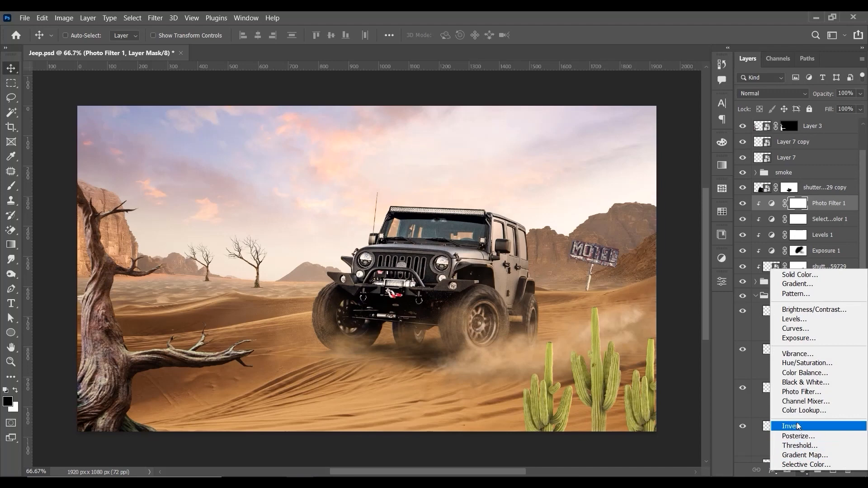
{"action": "left_click", "coordinate": [808, 309]}
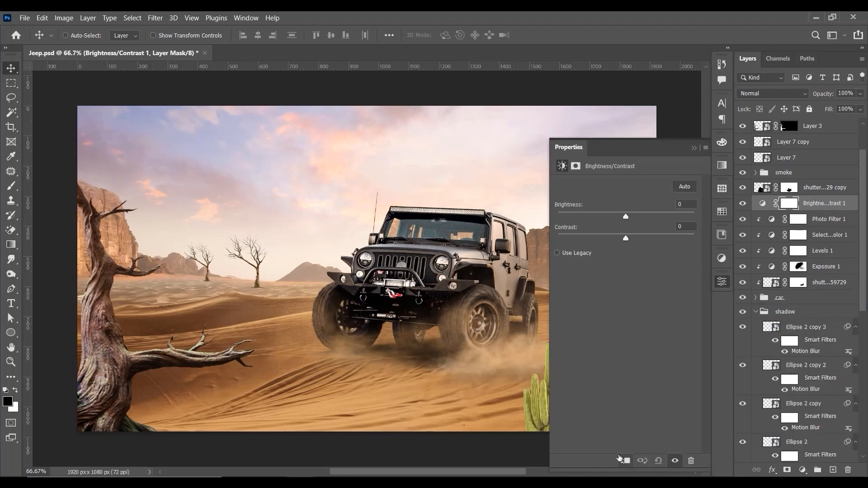
{"action": "mouse_move", "coordinate": [625, 238]}
{"action": "left_mouse_down"}
{"action": "mouse_move", "coordinate": [634, 238]}
{"action": "mouse_move", "coordinate": [631, 218]}
{"action": "mouse_move", "coordinate": [616, 213]}
{"action": "mouse_move", "coordinate": [639, 238]}
{"action": "left_mouse_up"}
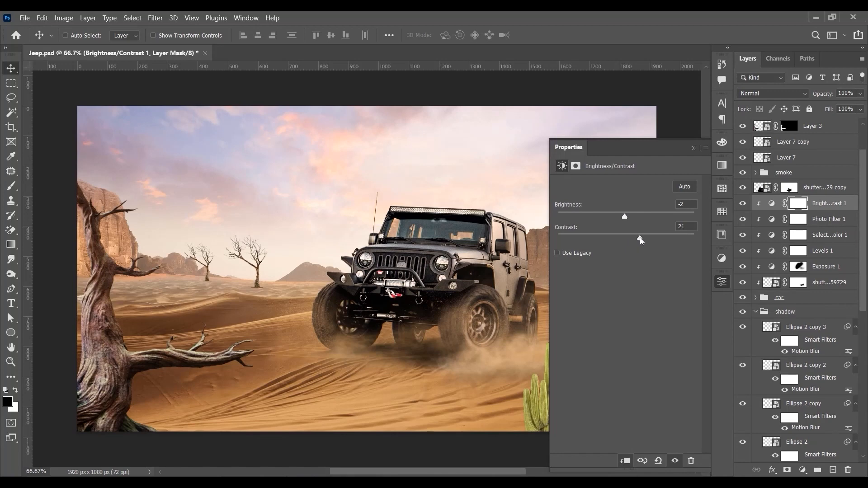
{"action": "left_click", "coordinate": [693, 148]}
{"action": "left_click", "coordinate": [745, 205]}
{"action": "left_click", "coordinate": [743, 204]}
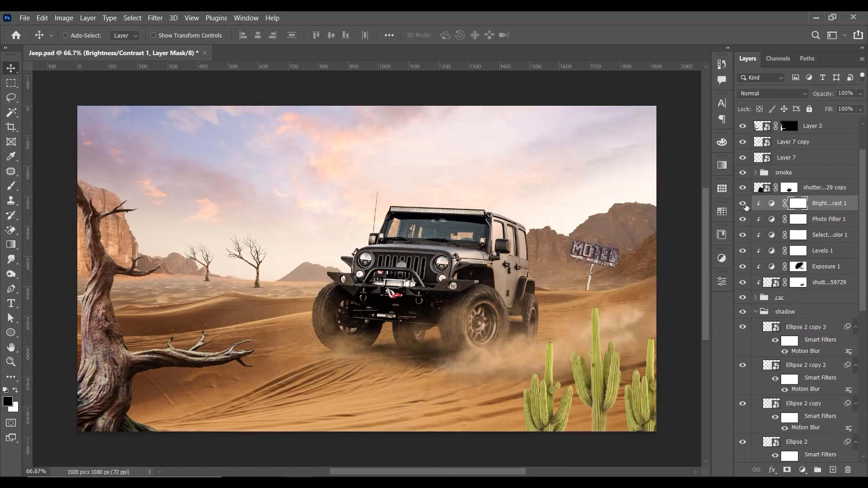
Step: Examine the jeep's colour match up close and within the scene, comparing it with its adjustments hidden and shown
{"action": "key", "text": "ctrl+plus"}
{"action": "key", "text": "ctrl+minus"}
{"action": "key", "text": "ctrl+minus"}
{"action": "key", "text": "ctrl+minus"}
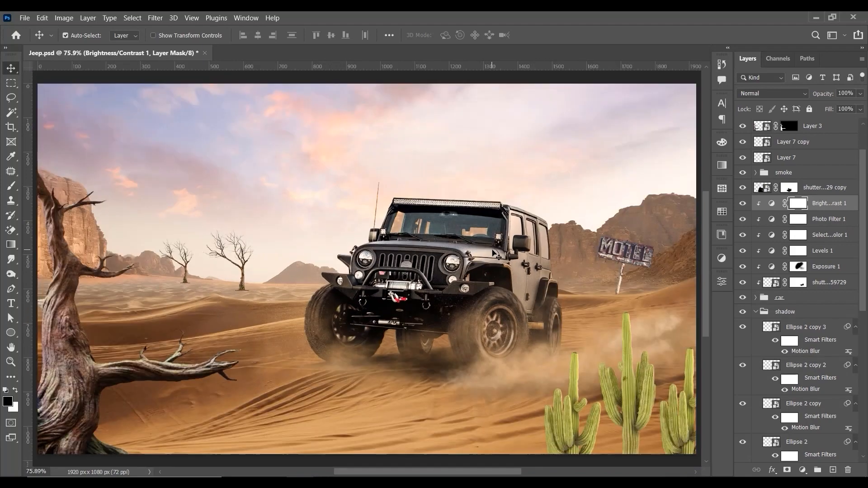
{"action": "key", "text": "ctrl+plus"}
{"action": "key", "text": "ctrl+plus"}
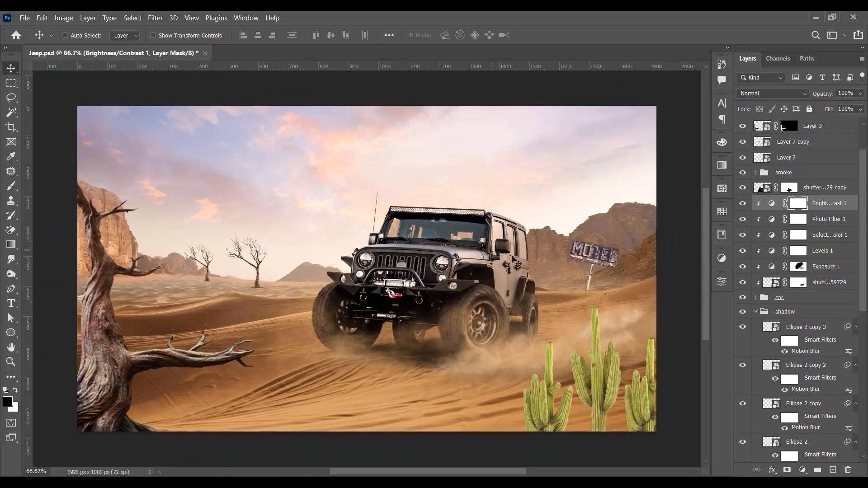
{"action": "left_click", "coordinate": [742, 204]}
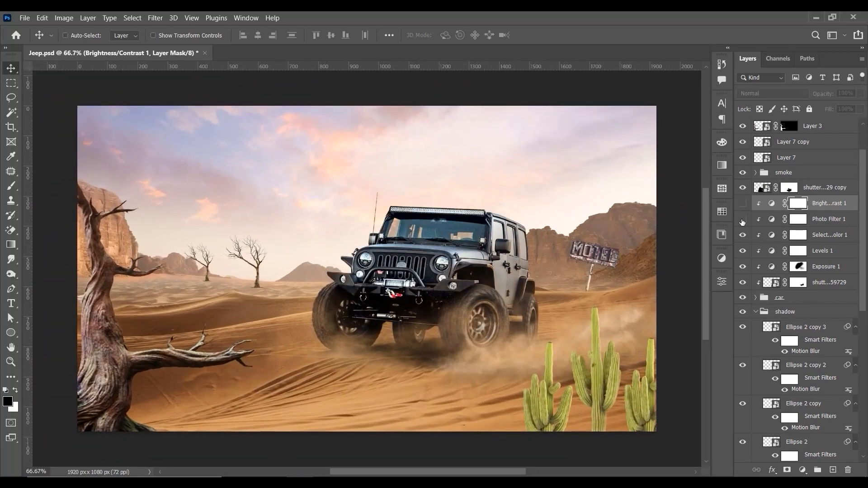
{"action": "left_click", "coordinate": [742, 204]}
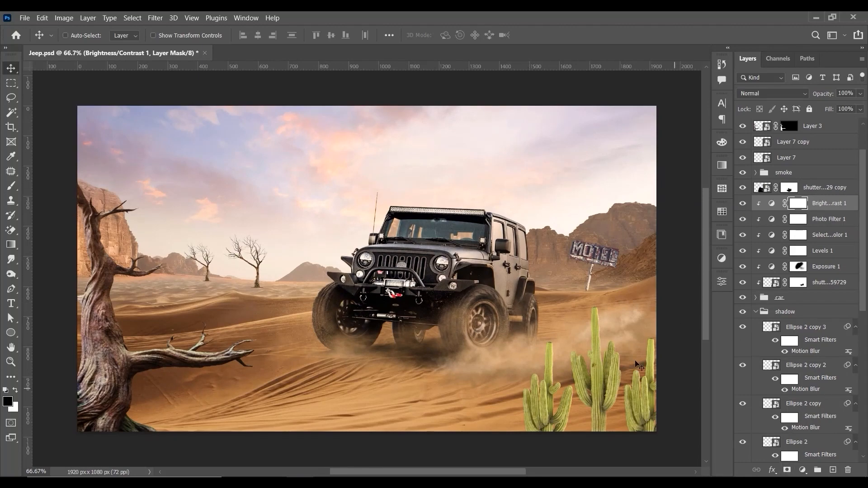
{"action": "key", "text": "ctrl+plus"}
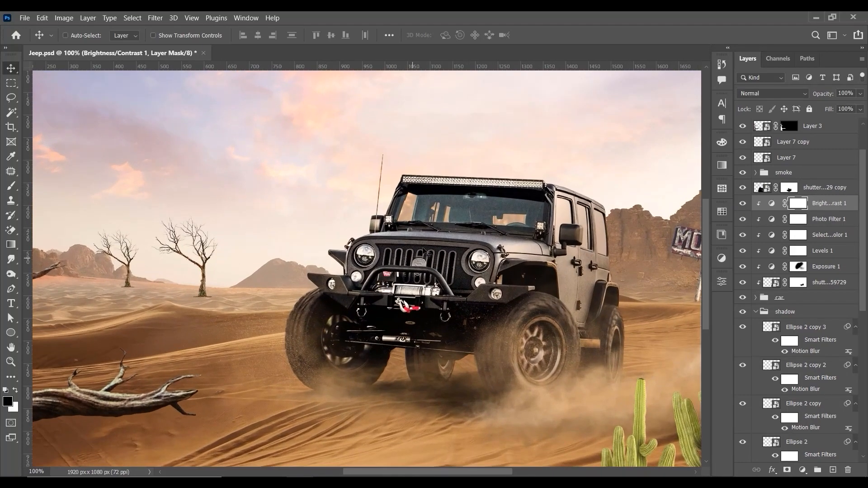
{"action": "left_click_drag", "start_coordinate": [506, 199], "coordinate": [478, 249]}
{"action": "key", "text": "ctrl+plus"}
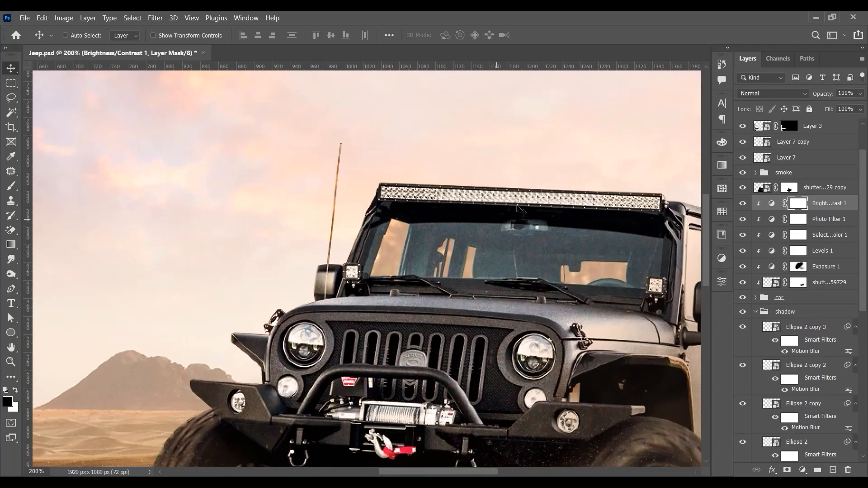
{"action": "key", "text": "ctrl+minus"}
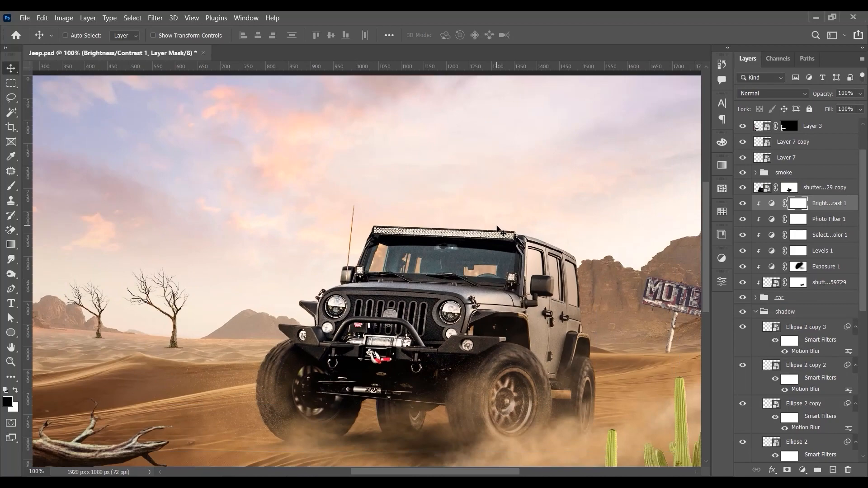
Step: Add a new layer above the jeep's Brightness/Contrast adjustment, clip it to the jeep and sample a warm sky colour for the Brush
{"action": "left_click", "coordinate": [11, 185]}
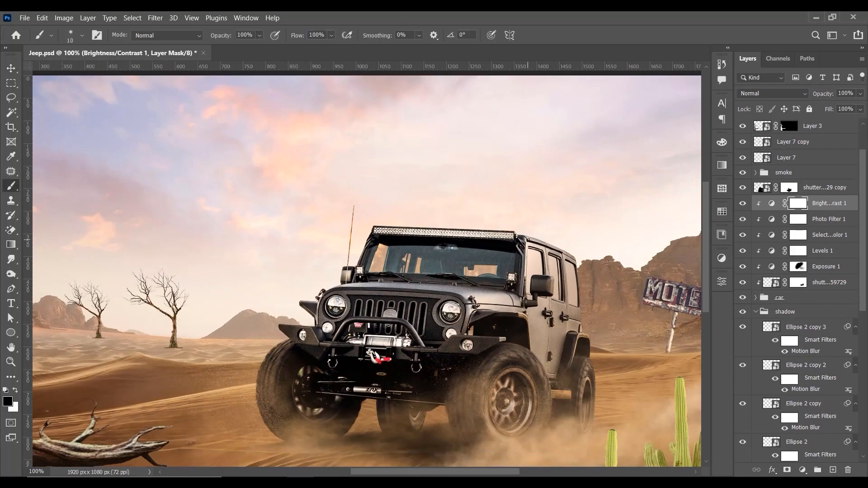
{"action": "key", "text": "ctrl+plus"}
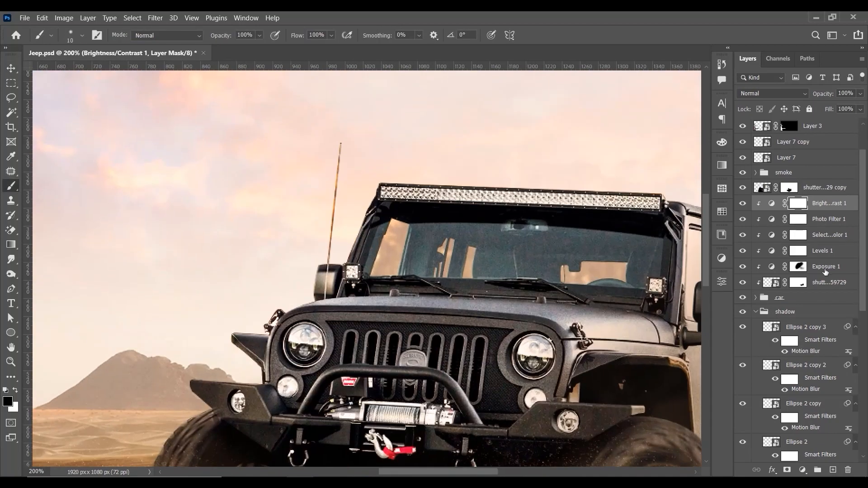
{"action": "left_click", "coordinate": [833, 470]}
{"action": "left_click", "coordinate": [300, 249], "text": "alt"}
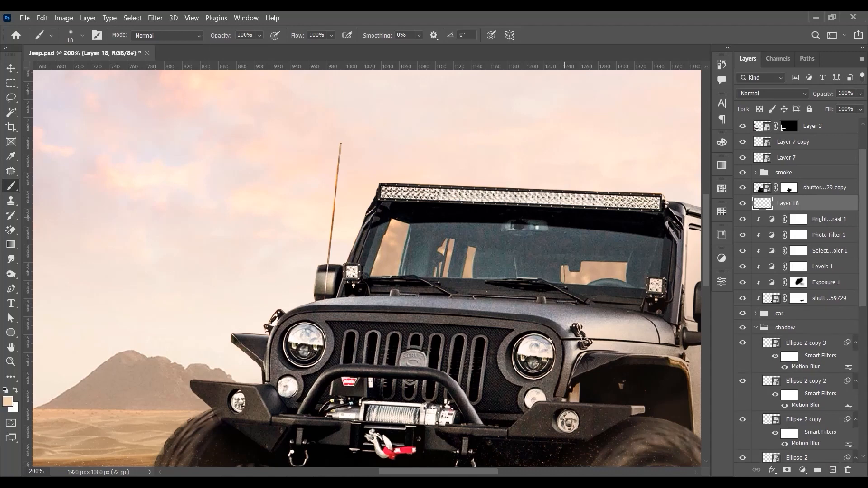
{"action": "left_click", "coordinate": [820, 211], "text": "alt"}
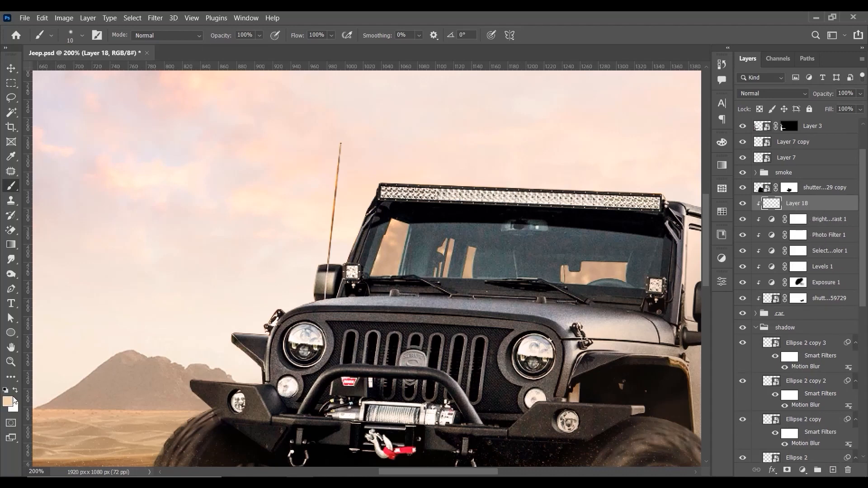
Step: Paint thin white rim highlights with a 3 px brush along the jeep's windshield frame, fender, bumper, hood and bull bar edges
{"action": "key", "text": "x"}
{"action": "key", "text": "bracketleft"}
{"action": "key", "text": "bracketleft"}
{"action": "key", "text": "bracketleft"}
{"action": "key", "text": "bracketleft"}
{"action": "mouse_move", "coordinate": [379, 185]}
{"action": "left_mouse_down"}
{"action": "mouse_move", "coordinate": [346, 266]}
{"action": "mouse_move", "coordinate": [324, 264]}
{"action": "mouse_move", "coordinate": [315, 300]}
{"action": "mouse_move", "coordinate": [231, 335]}
{"action": "mouse_move", "coordinate": [253, 360]}
{"action": "mouse_move", "coordinate": [290, 285]}
{"action": "mouse_move", "coordinate": [226, 281]}
{"action": "left_mouse_up"}
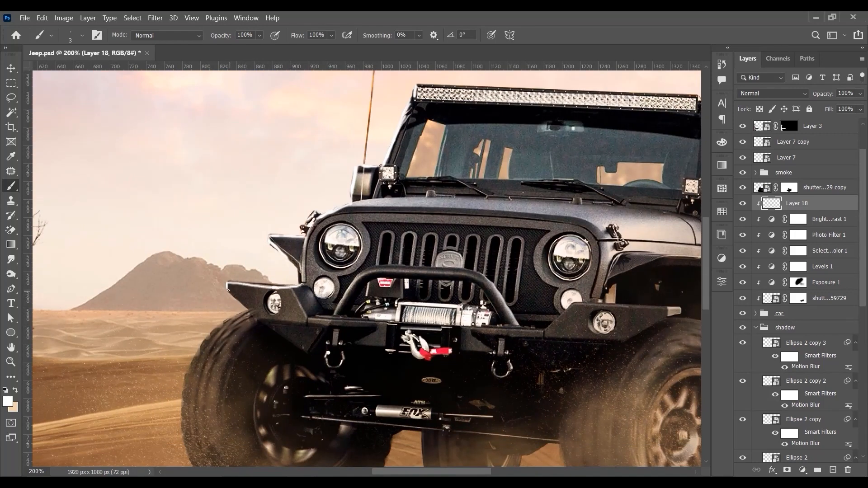
{"action": "left_click_drag", "start_coordinate": [379, 218], "coordinate": [336, 279]}
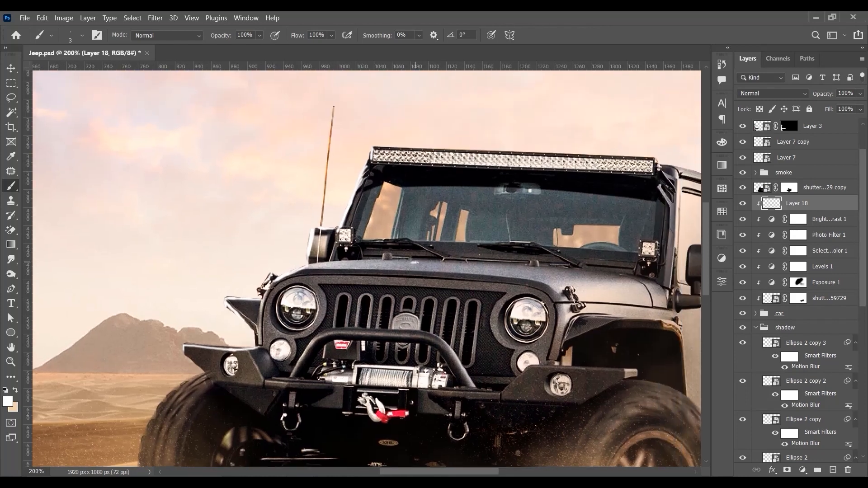
{"action": "mouse_move", "coordinate": [413, 262]}
{"action": "left_mouse_down"}
{"action": "mouse_move", "coordinate": [342, 259]}
{"action": "mouse_move", "coordinate": [290, 274]}
{"action": "left_mouse_up"}
{"action": "left_click_drag", "start_coordinate": [517, 259], "coordinate": [426, 263]}
{"action": "key", "text": "ctrl+minus"}
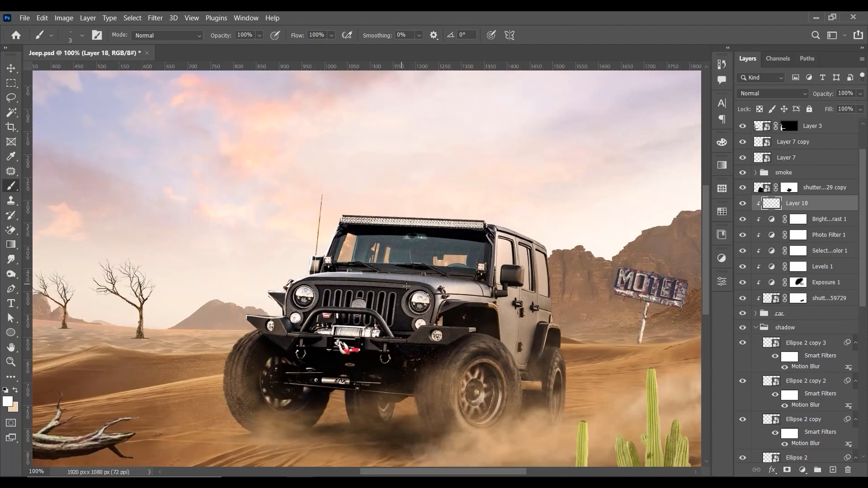
{"action": "key", "text": "ctrl+plus"}
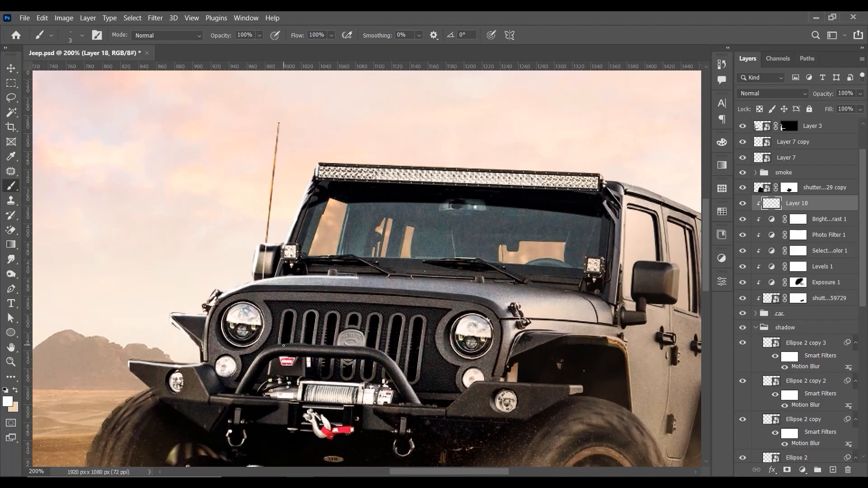
{"action": "mouse_move", "coordinate": [283, 345]}
{"action": "left_mouse_down"}
{"action": "mouse_move", "coordinate": [269, 347]}
{"action": "mouse_move", "coordinate": [244, 377]}
{"action": "left_mouse_up"}
Step: Soften the painted rim highlights with a Gaussian Blur of 3.3 pixels radius
{"action": "left_click", "coordinate": [155, 18]}
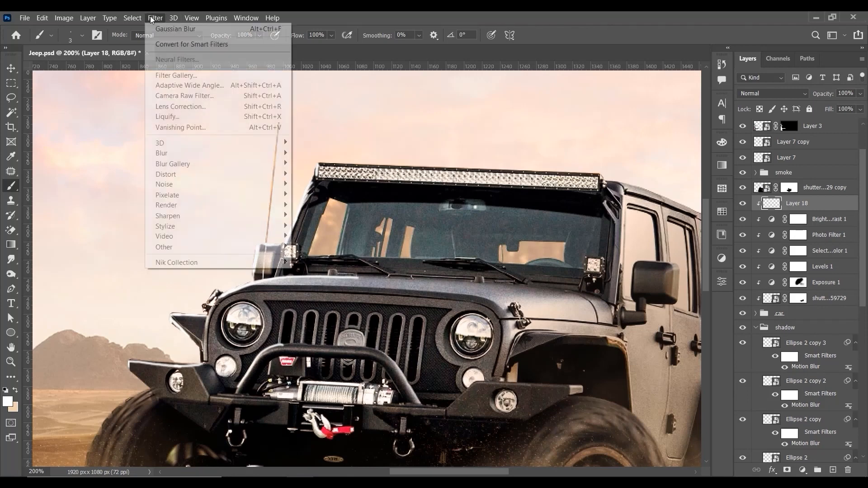
{"action": "mouse_move", "coordinate": [217, 154]}
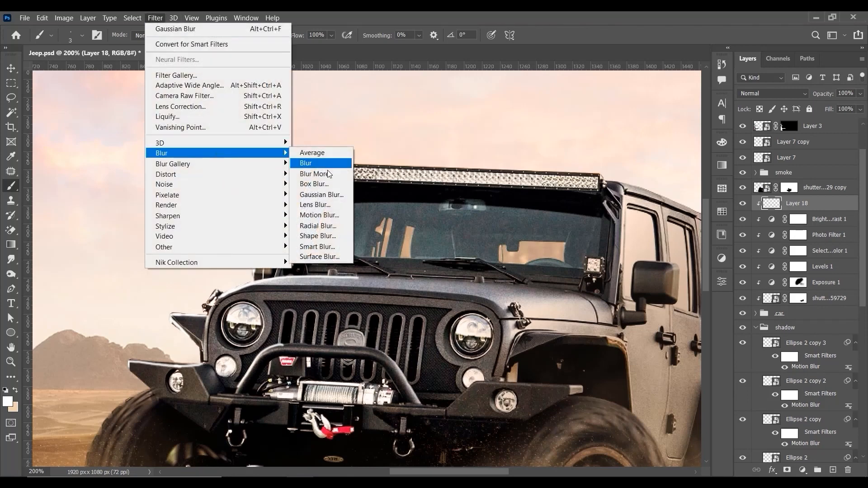
{"action": "left_click", "coordinate": [319, 195]}
{"action": "left_click_drag", "start_coordinate": [686, 387], "coordinate": [703, 385]}
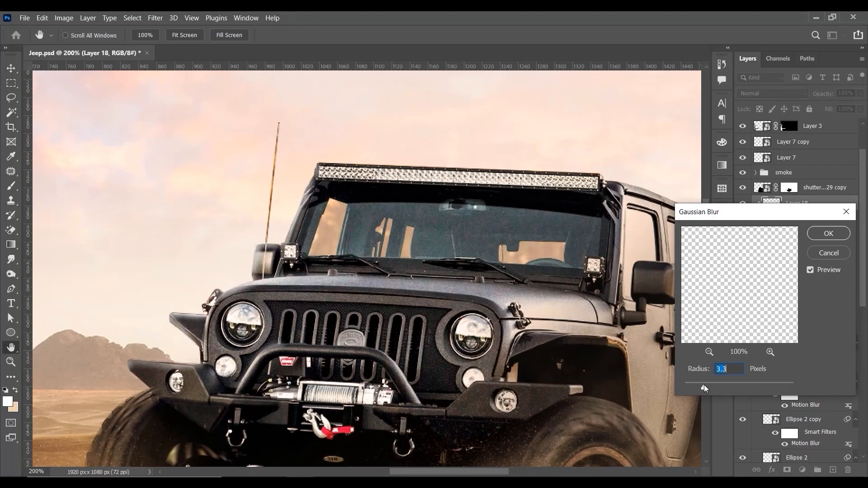
{"action": "left_click", "coordinate": [820, 231]}
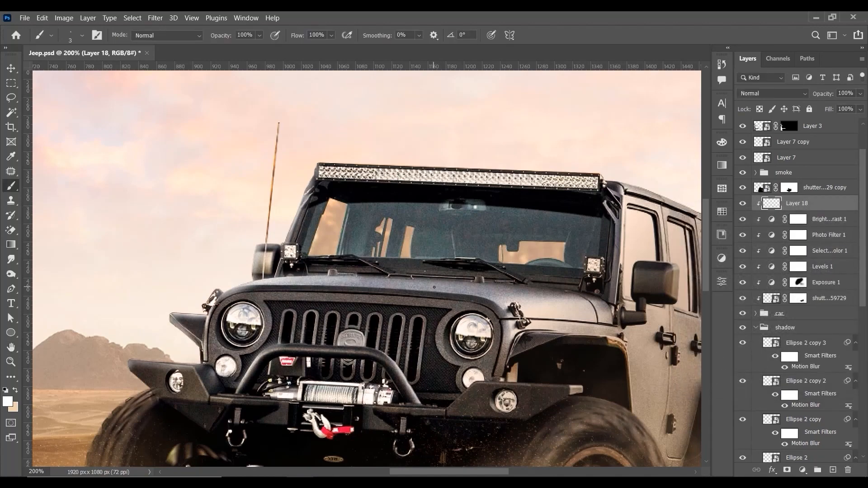
Step: Reduce the rim highlight layer's fill to 60% and compare the jeep with and without the highlights
{"action": "key", "text": "ctrl+minus"}
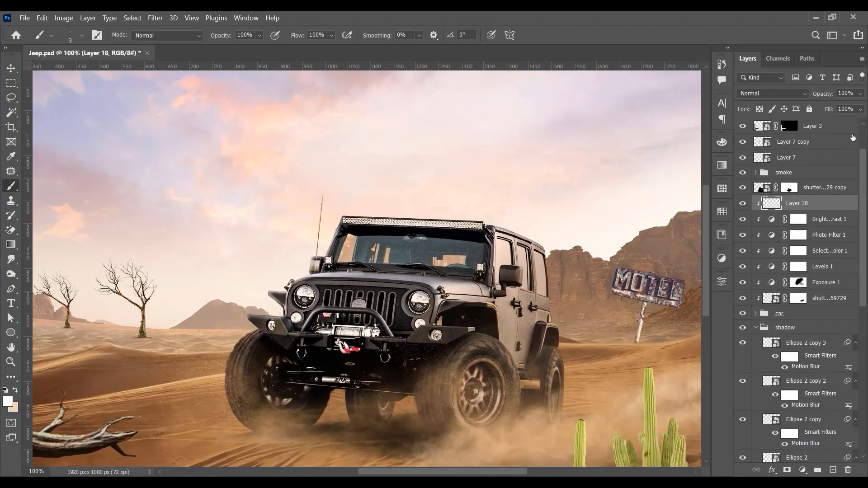
{"action": "left_click_drag", "start_coordinate": [860, 109], "coordinate": [849, 126]}
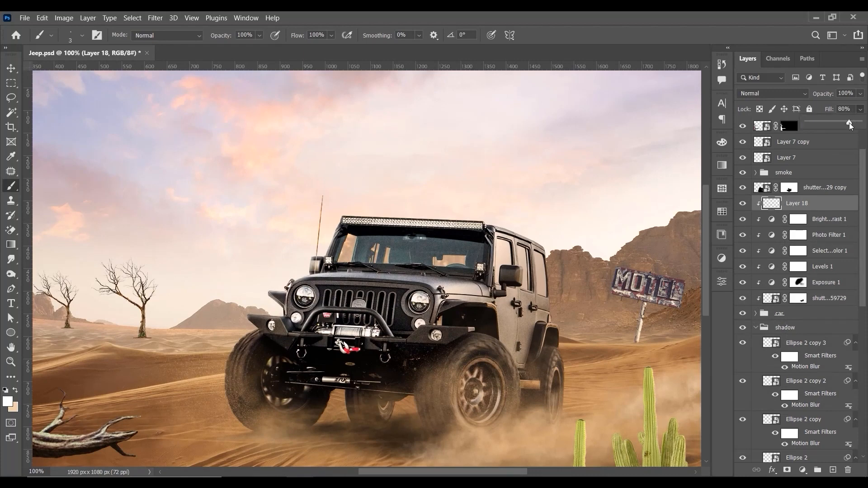
{"action": "left_click", "coordinate": [748, 201]}
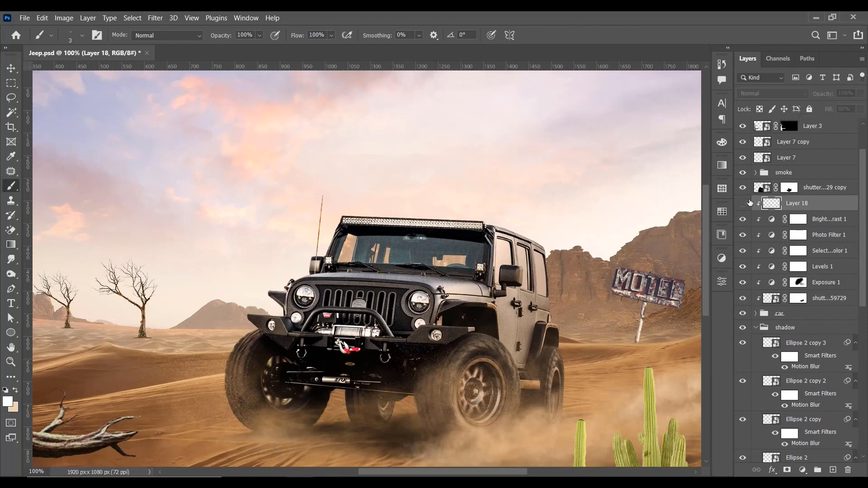
{"action": "left_click", "coordinate": [749, 201]}
{"action": "left_click_drag", "start_coordinate": [860, 109], "coordinate": [837, 121]}
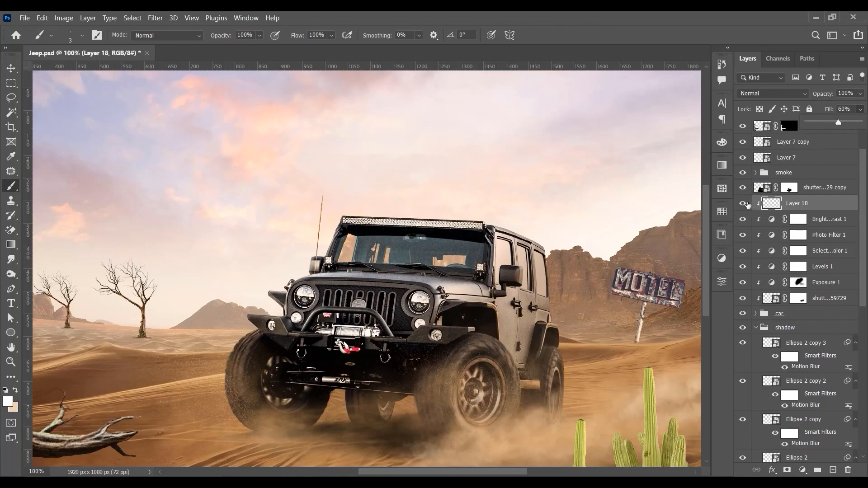
{"action": "left_click", "coordinate": [745, 203]}
{"action": "left_click", "coordinate": [745, 203]}
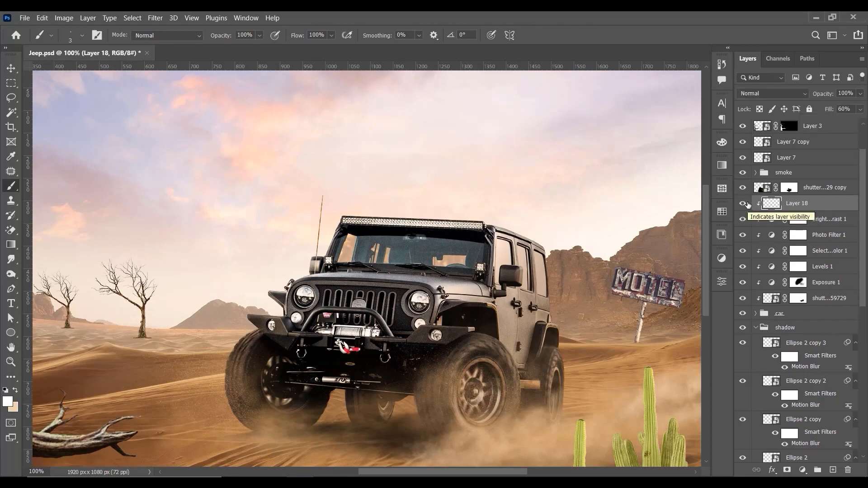
{"action": "key", "text": "ctrl+minus"}
{"action": "key", "text": "ctrl+plus"}
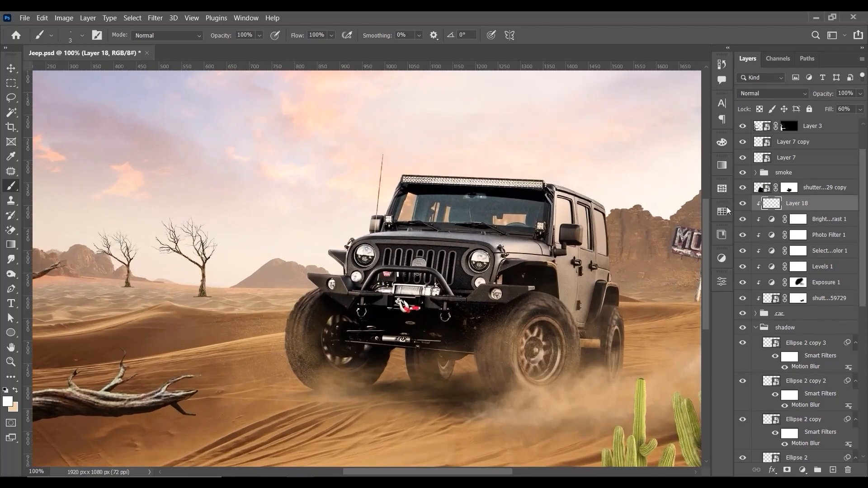
Step: Add another clipped layer above the highlights and paint the jeep's shaded side black with a soft 175 px brush
{"action": "key", "text": "v"}
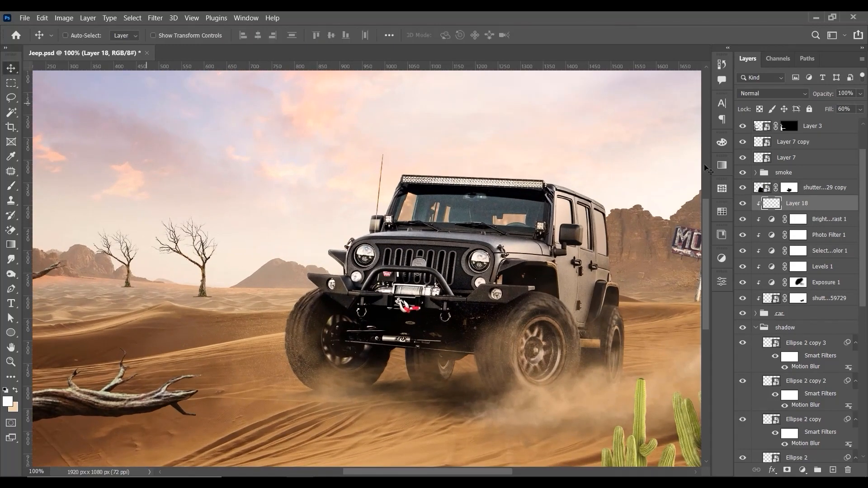
{"action": "left_click", "coordinate": [830, 471]}
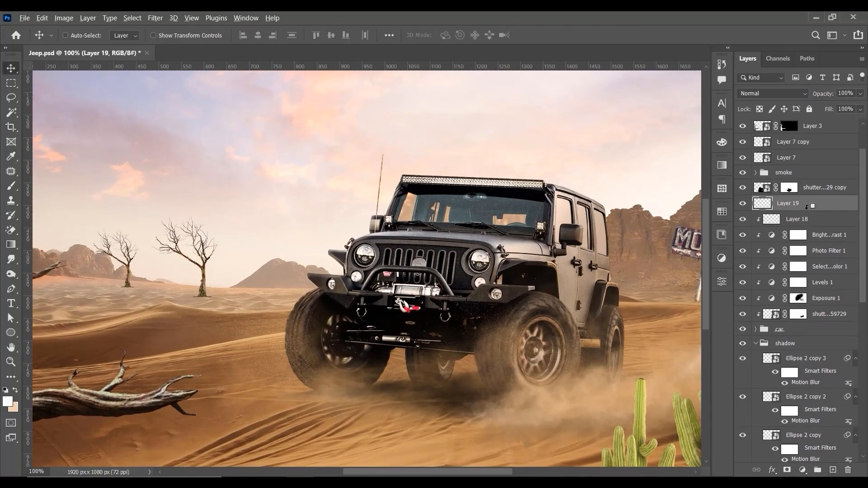
{"action": "left_click", "coordinate": [11, 186]}
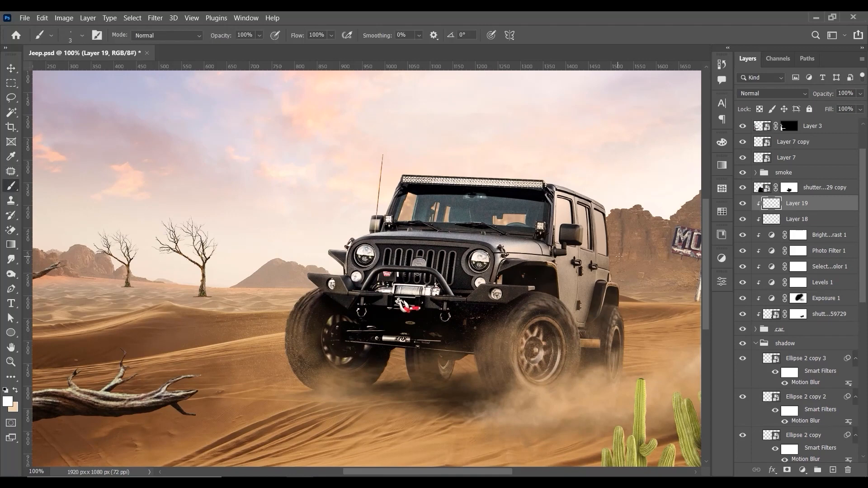
{"action": "key", "text": "bracketright"}
{"action": "key", "text": "bracketright"}
{"action": "key", "text": "bracketright"}
{"action": "key", "text": "bracketright"}
{"action": "key", "text": "bracketright"}
{"action": "key", "text": "bracketright"}
{"action": "key", "text": "bracketright"}
{"action": "key", "text": "bracketright"}
{"action": "key", "text": "bracketright"}
{"action": "key", "text": "bracketright"}
{"action": "key", "text": "bracketright"}
{"action": "key", "text": "bracketright"}
{"action": "key", "text": "bracketright"}
{"action": "key", "text": "bracketright"}
{"action": "key", "text": "bracketright"}
{"action": "key", "text": "bracketright"}
{"action": "key", "text": "bracketright"}
{"action": "key", "text": "bracketright"}
{"action": "key", "text": "bracketright"}
{"action": "key", "text": "bracketright"}
{"action": "left_click", "coordinate": [15, 391]}
{"action": "mouse_move", "coordinate": [591, 199]}
{"action": "left_mouse_down"}
{"action": "mouse_move", "coordinate": [619, 361]}
{"action": "mouse_move", "coordinate": [606, 394]}
{"action": "mouse_move", "coordinate": [609, 334]}
{"action": "mouse_move", "coordinate": [600, 309]}
{"action": "mouse_move", "coordinate": [558, 280]}
{"action": "mouse_move", "coordinate": [580, 244]}
{"action": "mouse_move", "coordinate": [592, 187]}
{"action": "mouse_move", "coordinate": [581, 265]}
{"action": "mouse_move", "coordinate": [515, 286]}
{"action": "mouse_move", "coordinate": [518, 297]}
{"action": "mouse_move", "coordinate": [545, 304]}
{"action": "mouse_move", "coordinate": [541, 326]}
{"action": "mouse_move", "coordinate": [525, 333]}
{"action": "mouse_move", "coordinate": [549, 353]}
{"action": "mouse_move", "coordinate": [552, 368]}
{"action": "mouse_move", "coordinate": [581, 382]}
{"action": "mouse_move", "coordinate": [552, 398]}
{"action": "mouse_move", "coordinate": [515, 345]}
{"action": "mouse_move", "coordinate": [509, 369]}
{"action": "mouse_move", "coordinate": [531, 317]}
{"action": "mouse_move", "coordinate": [525, 269]}
{"action": "mouse_move", "coordinate": [562, 273]}
{"action": "mouse_move", "coordinate": [585, 195]}
{"action": "left_mouse_up"}
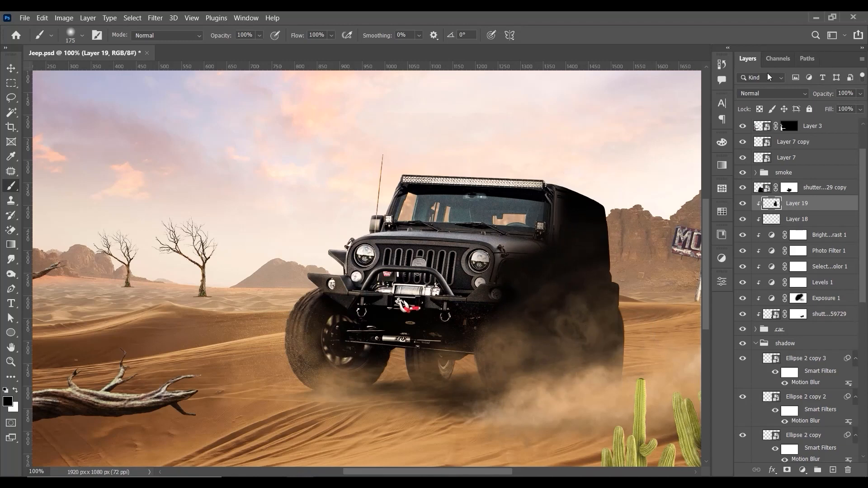
Step: Try Multiply blending with 42% fill on the black shading layer
{"action": "left_click", "coordinate": [758, 94]}
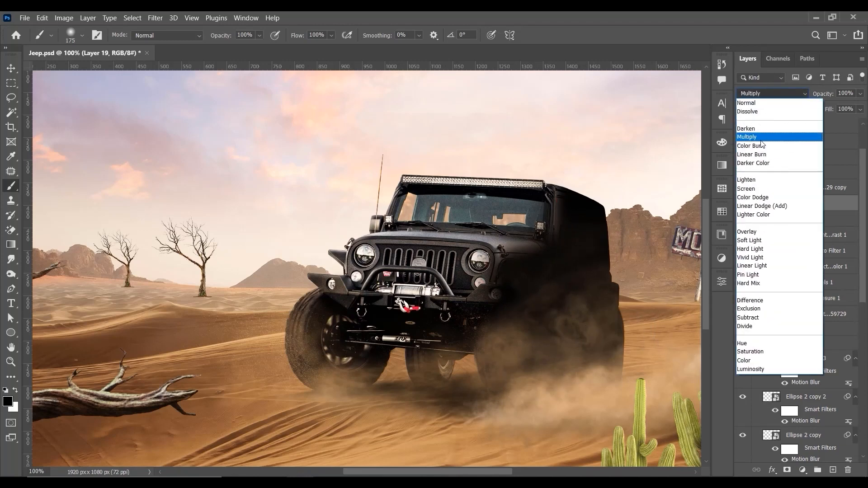
{"action": "left_click", "coordinate": [747, 136]}
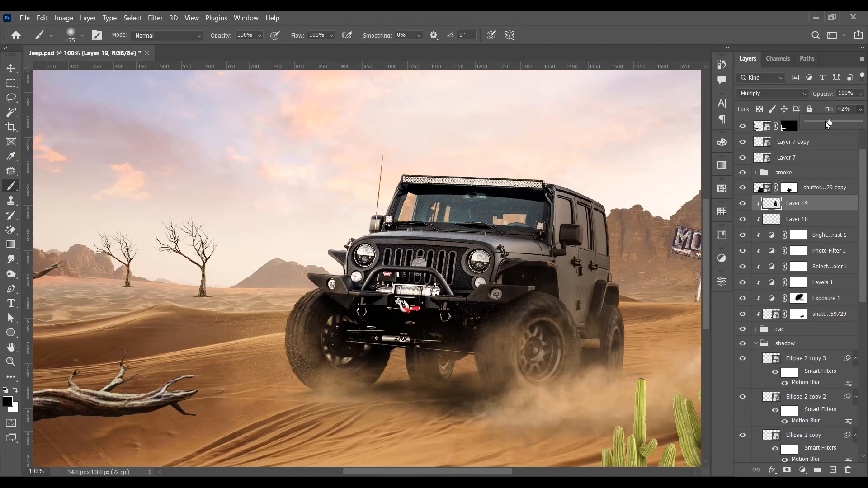
{"action": "left_click_drag", "start_coordinate": [825, 121], "coordinate": [829, 121]}
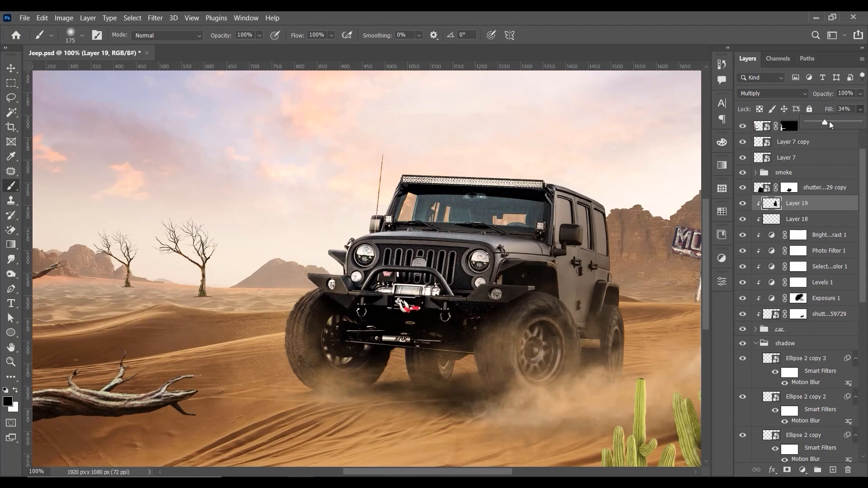
Step: Set the shading layer's blend mode to Overlay and its fill to 33%
{"action": "left_click", "coordinate": [774, 93]}
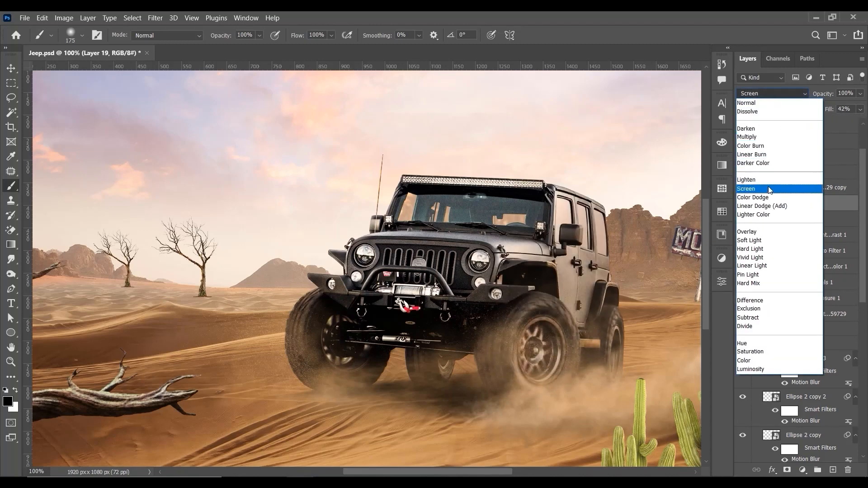
{"action": "left_click", "coordinate": [775, 232]}
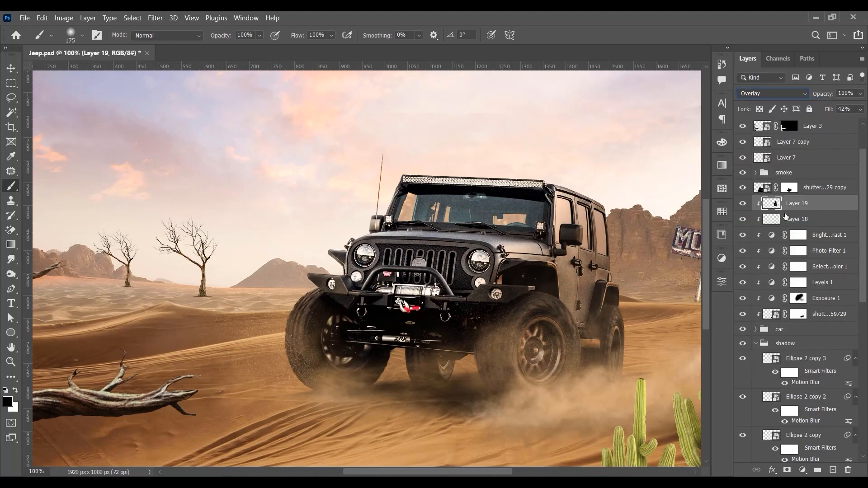
{"action": "left_click", "coordinate": [860, 109]}
{"action": "left_click_drag", "start_coordinate": [849, 123], "coordinate": [830, 122]}
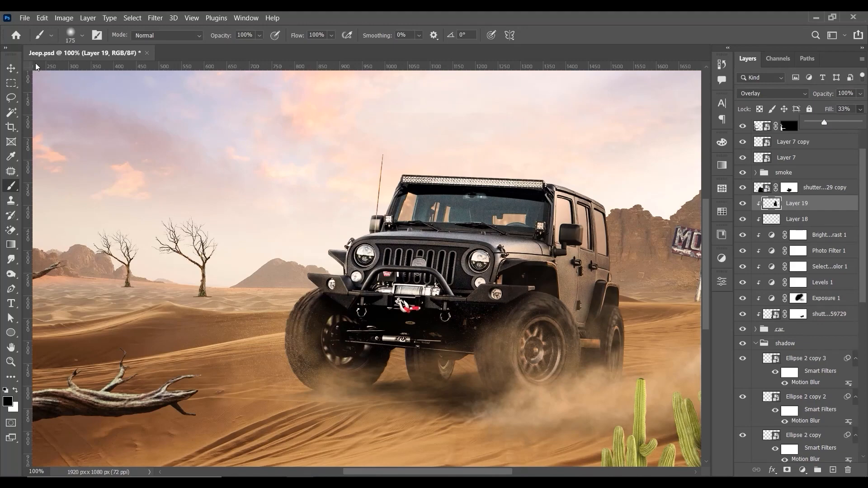
Step: Compare the jeep with and without the shading layer within the whole scene
{"action": "left_click", "coordinate": [11, 68]}
{"action": "key", "text": "ctrl+0"}
{"action": "key", "text": "ctrl+minus"}
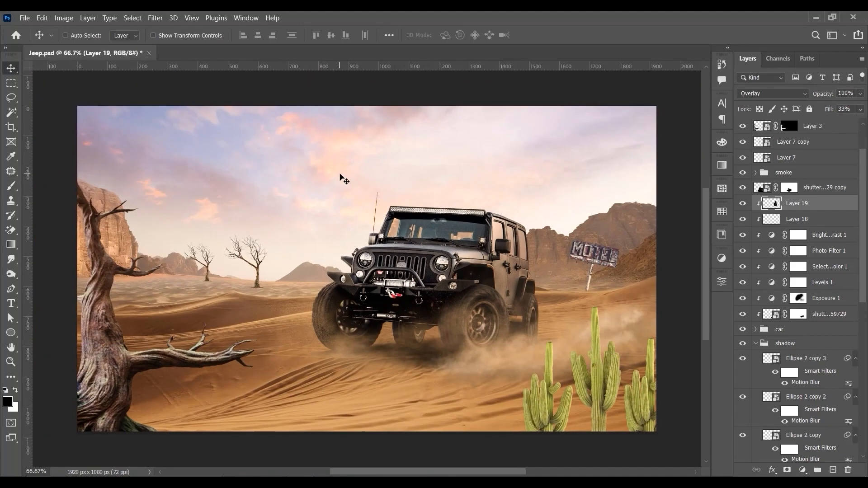
{"action": "left_click", "coordinate": [742, 204]}
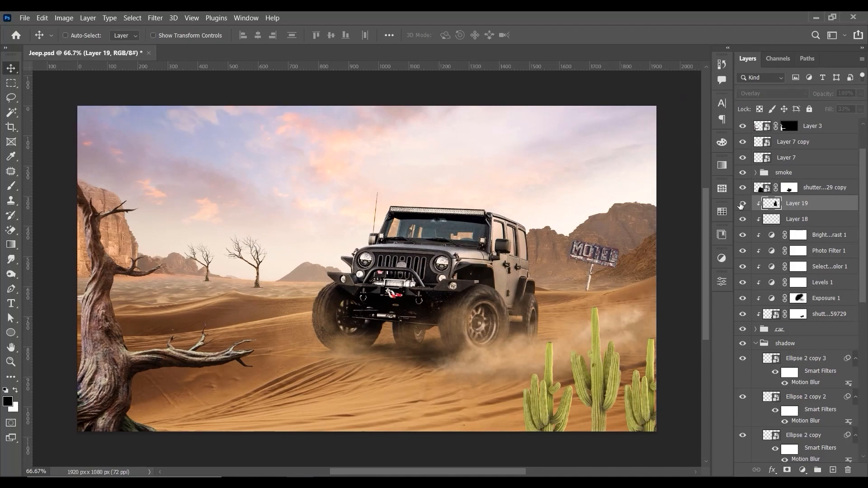
{"action": "left_click", "coordinate": [742, 203]}
{"action": "left_click", "coordinate": [742, 203]}
{"action": "left_click", "coordinate": [742, 203]}
{"action": "key", "text": "ctrl+plus"}
{"action": "key", "text": "ctrl+0"}
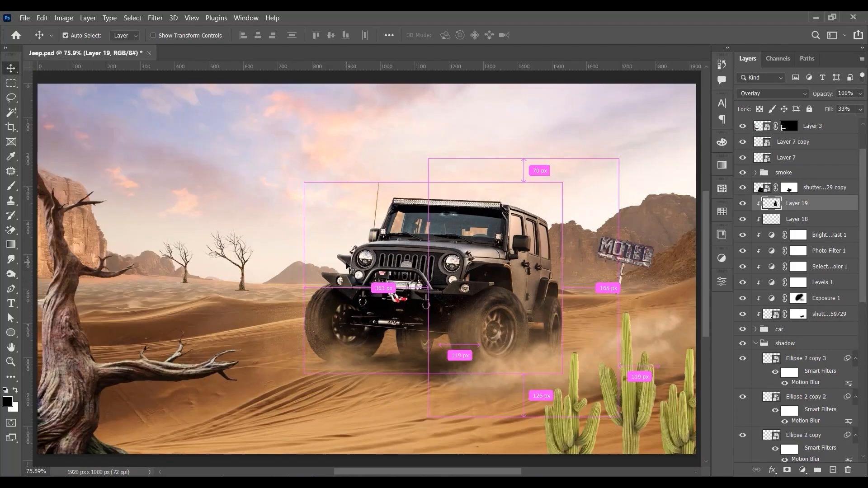
{"action": "key", "text": "ctrl+minus"}
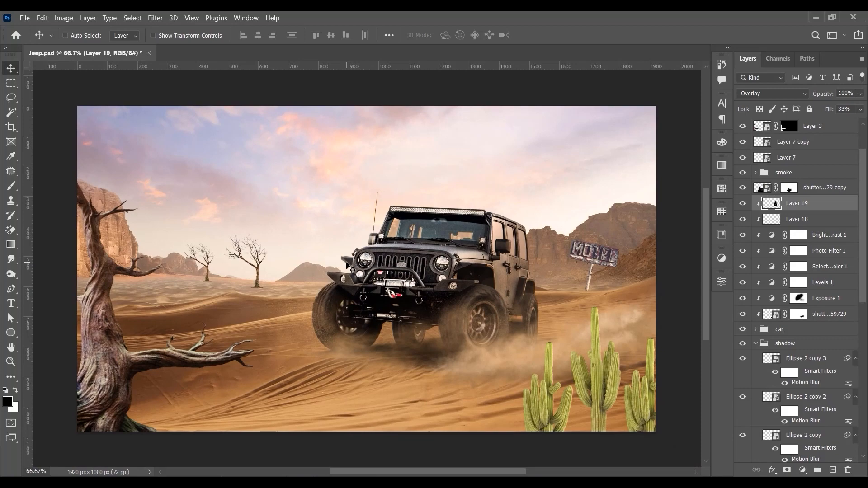
Step: Add a new unclipped layer above the jeep's shading layer and ready a white Brush for painting the headlight glow
{"action": "key", "text": "ctrl+plus"}
{"action": "key", "text": "ctrl+plus"}
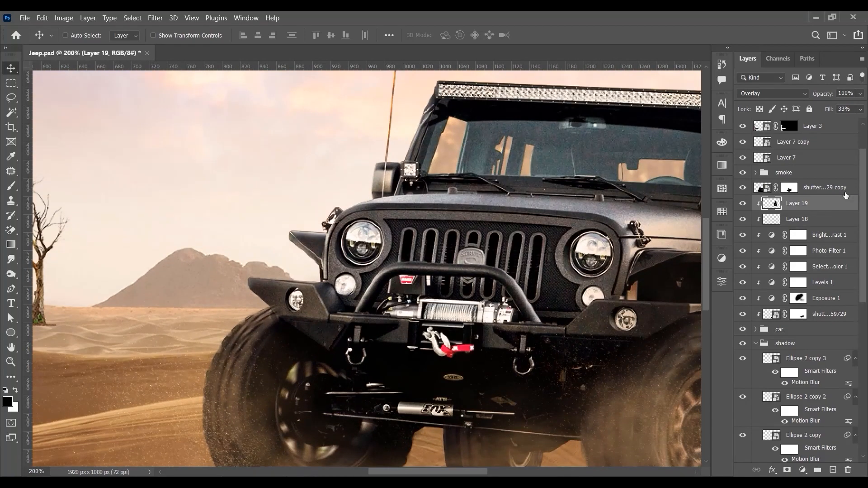
{"action": "left_click", "coordinate": [832, 469]}
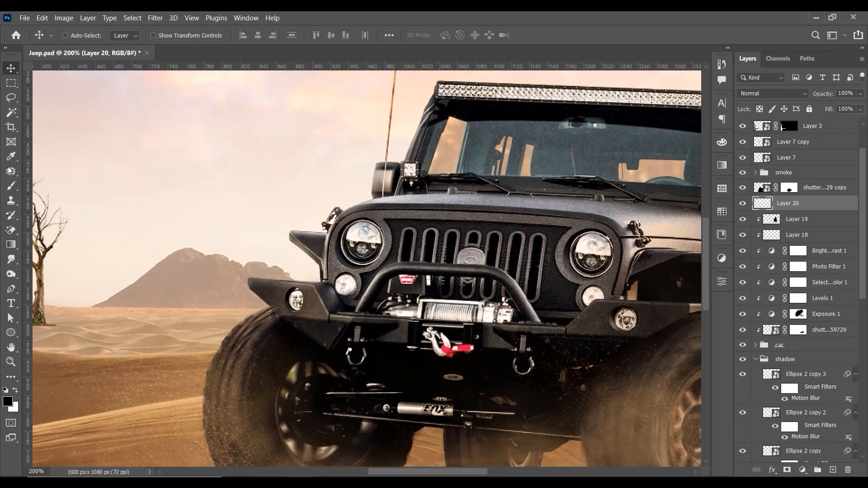
{"action": "left_click", "coordinate": [11, 185]}
{"action": "left_click", "coordinate": [15, 389]}
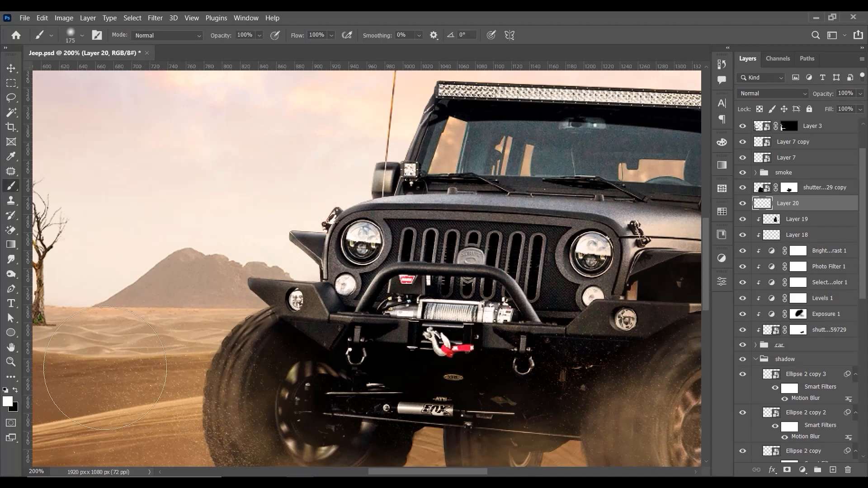
{"action": "key", "text": "p"}
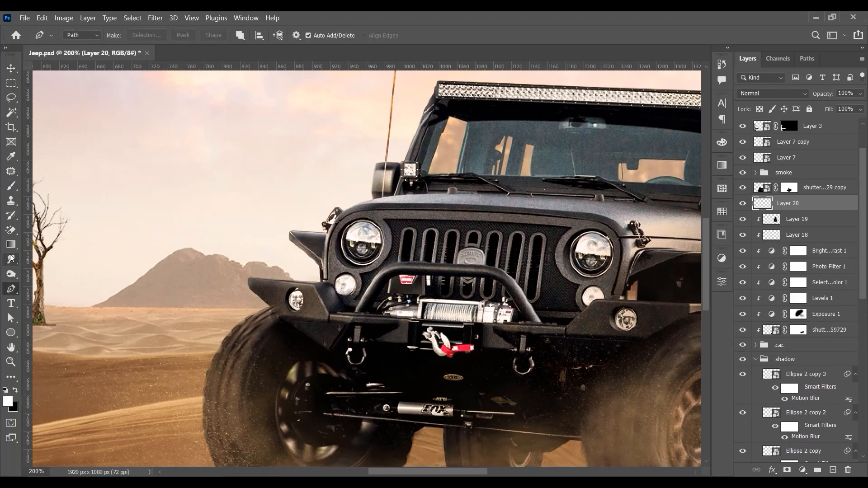
{"action": "left_click", "coordinate": [11, 185]}
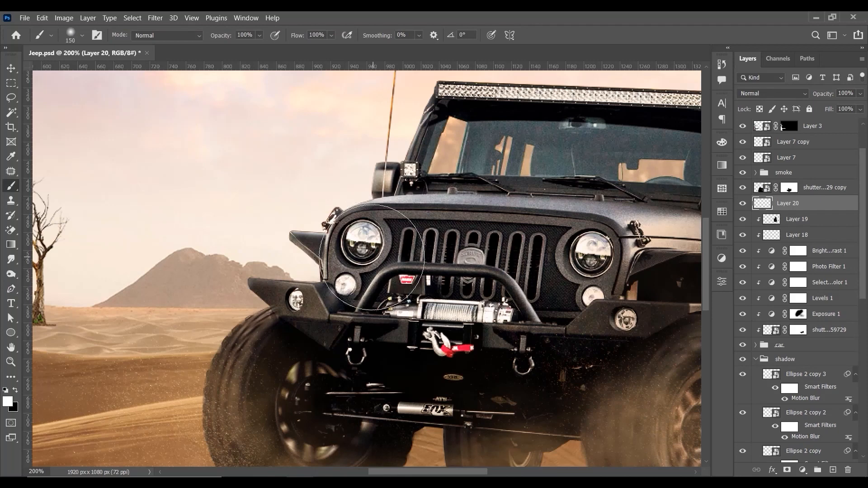
Step: Paint a bright white glow over the jeep's unlit headlight beside the antenna with a soft 60 px brush
{"action": "key", "text": "bracketleft"}
{"action": "key", "text": "bracketleft"}
{"action": "key", "text": "bracketleft"}
{"action": "key", "text": "bracketleft"}
{"action": "key", "text": "bracketleft"}
{"action": "key", "text": "bracketleft"}
{"action": "key", "text": "bracketleft"}
{"action": "key", "text": "bracketleft"}
{"action": "key", "text": "bracketright"}
{"action": "key", "text": "bracketright"}
{"action": "key", "text": "bracketright"}
{"action": "key", "text": "bracketright"}
{"action": "left_click", "coordinate": [362, 239]}
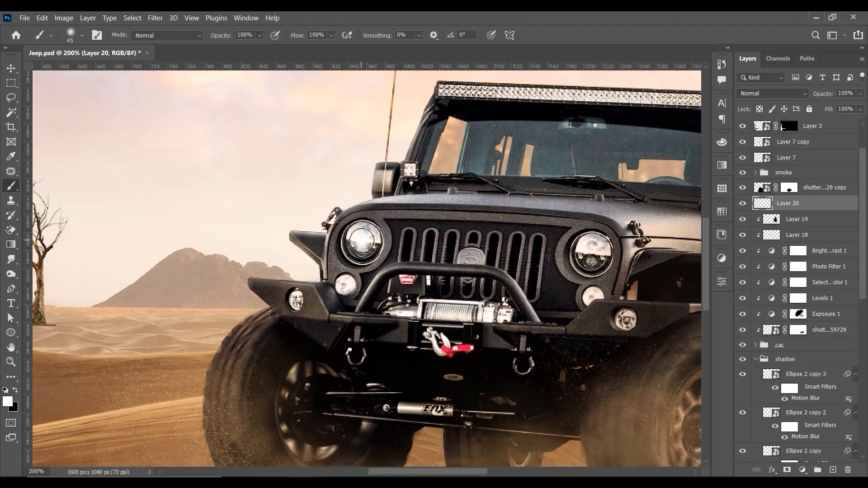
{"action": "left_click", "coordinate": [361, 239]}
{"action": "left_click", "coordinate": [362, 241]}
{"action": "left_click", "coordinate": [362, 241]}
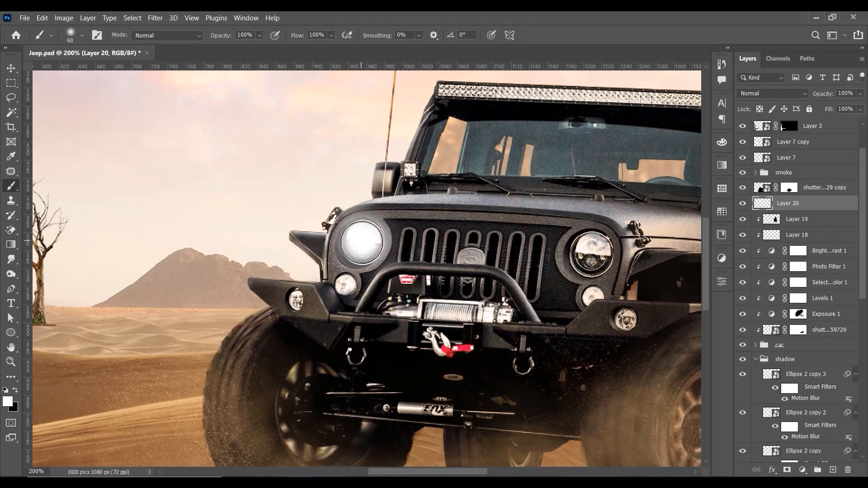
{"action": "left_click", "coordinate": [361, 240]}
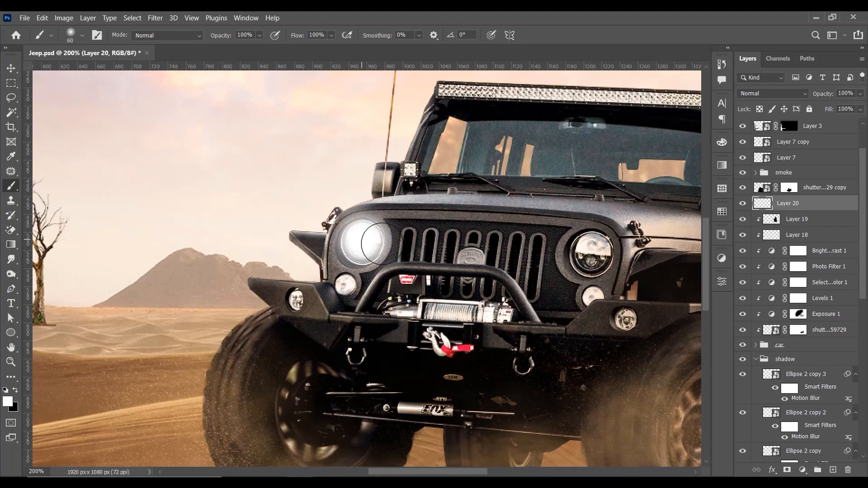
Step: Set the headlight glow layer to Lighten and soften it with a Gaussian Blur of 6.0 pixels radius
{"action": "left_click", "coordinate": [785, 97]}
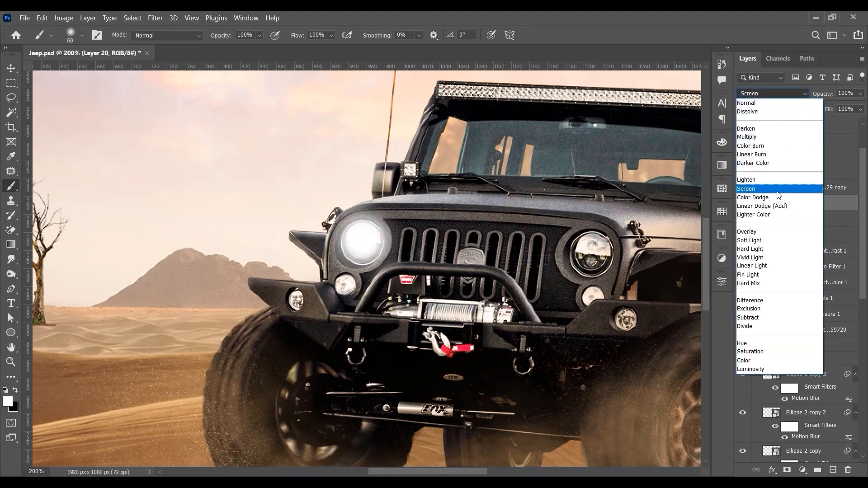
{"action": "left_click", "coordinate": [778, 183]}
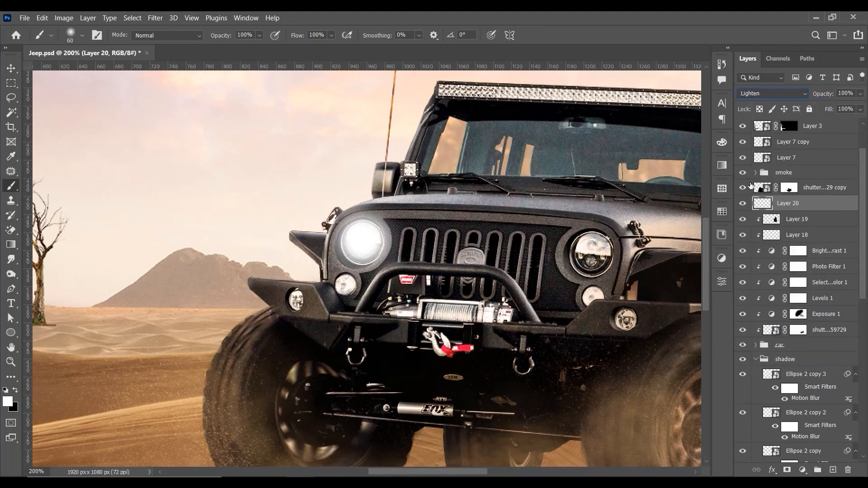
{"action": "left_click", "coordinate": [10, 68]}
{"action": "left_click", "coordinate": [156, 18]}
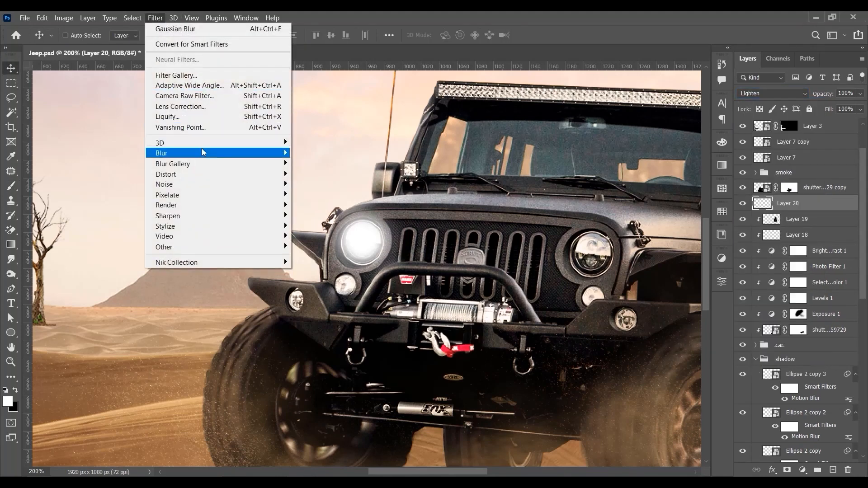
{"action": "mouse_move", "coordinate": [214, 151]}
{"action": "left_click", "coordinate": [336, 198]}
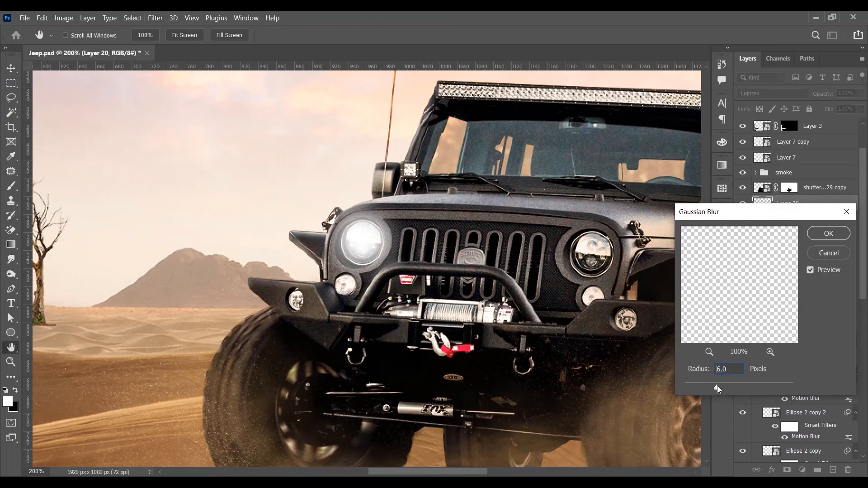
{"action": "left_click", "coordinate": [827, 233]}
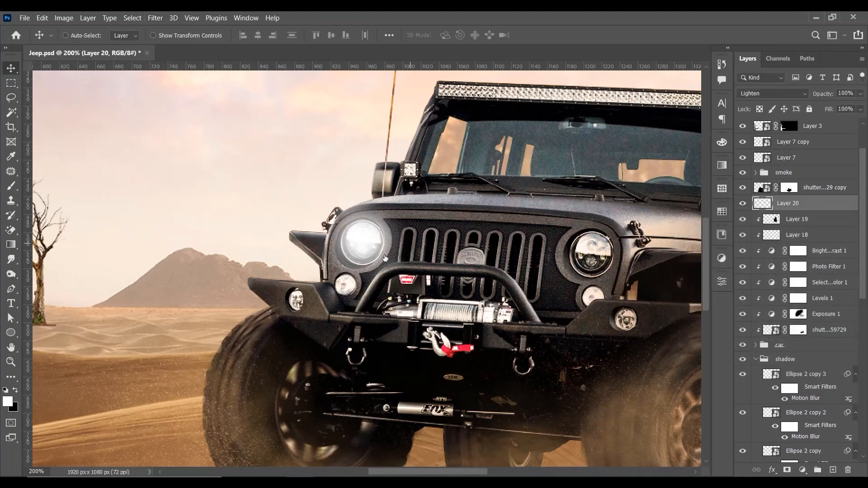
Step: Duplicate the headlight glow layer and scale the copy down proportionally to about 50%
{"action": "left_click_drag", "start_coordinate": [367, 239], "coordinate": [367, 242]}
{"action": "key", "text": "ctrl+minus"}
{"action": "key", "text": "ctrl+minus"}
{"action": "key", "text": "ctrl+0"}
{"action": "key", "text": "ctrl+plus"}
{"action": "key", "text": "ctrl+plus"}
{"action": "key", "text": "ctrl+plus"}
{"action": "key", "text": "ctrl+plus"}
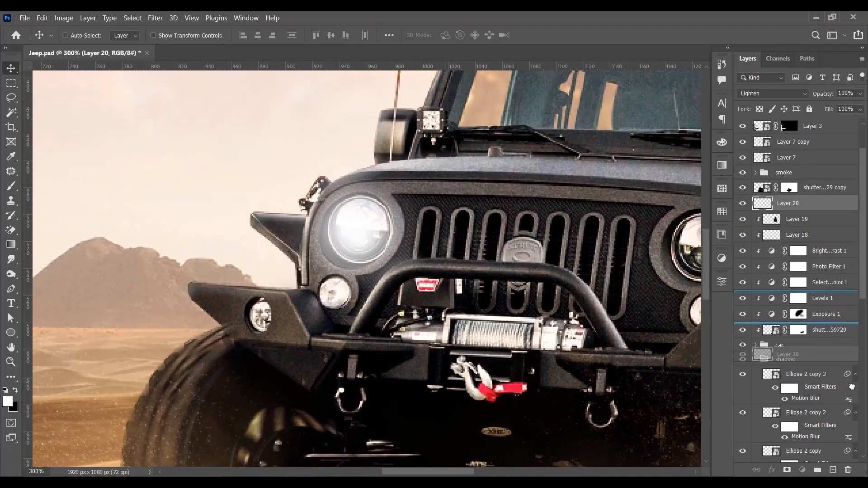
{"action": "key", "text": "ctrl+j"}
{"action": "key", "text": "ctrl+t"}
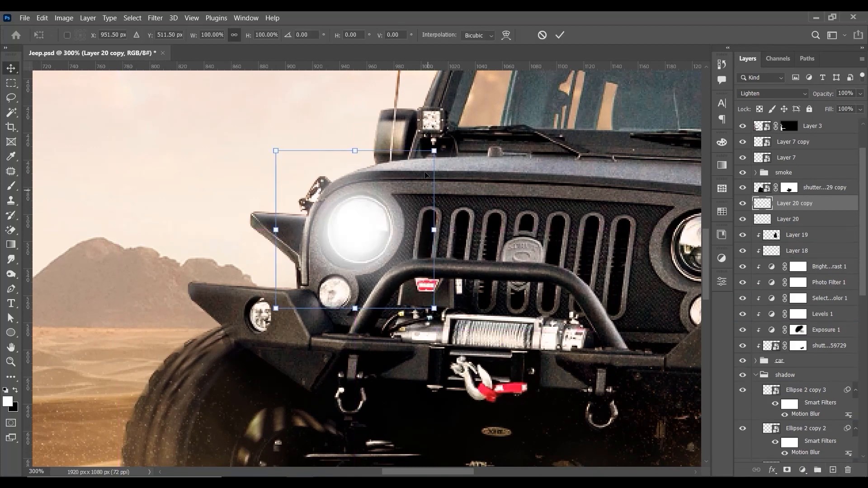
{"action": "left_click_drag", "start_coordinate": [436, 151], "coordinate": [390, 191]}
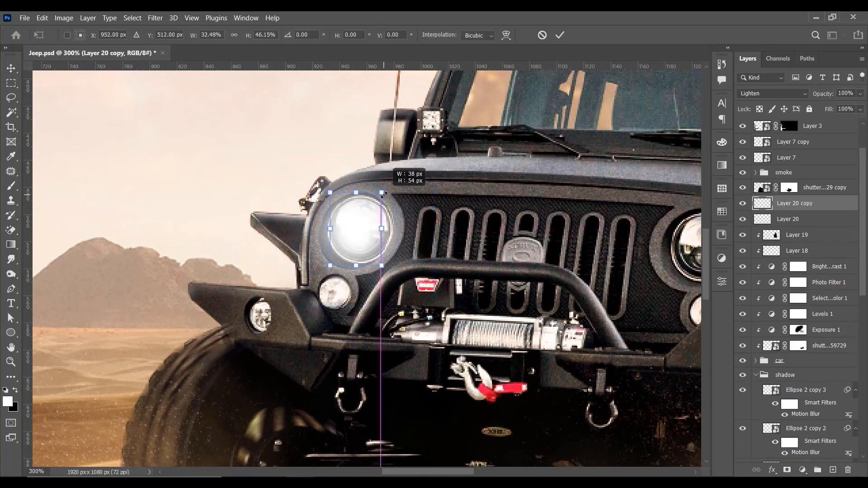
{"action": "key", "text": "ctrl+z"}
{"action": "left_click_drag", "start_coordinate": [430, 159], "coordinate": [397, 199]}
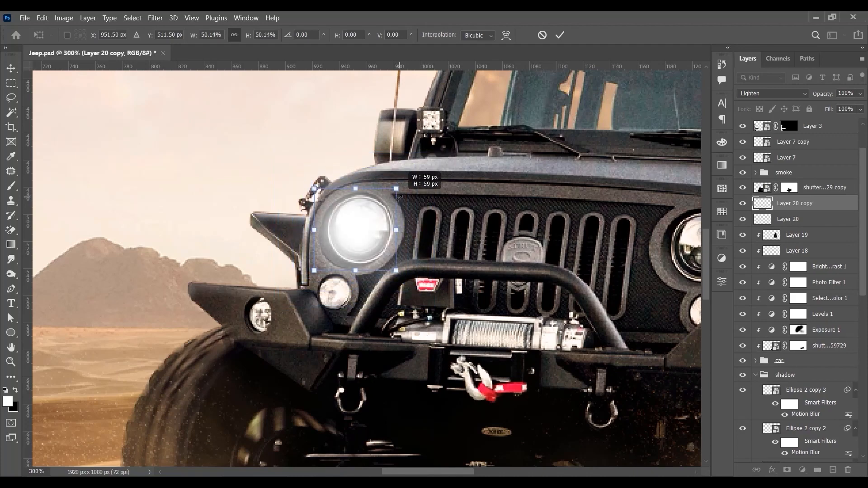
{"action": "key", "text": "Return"}
Step: Enlarge the original headlight glow on Layer 20 slightly around the lamp
{"action": "key", "text": "ctrl+minus"}
{"action": "key", "text": "ctrl+0"}
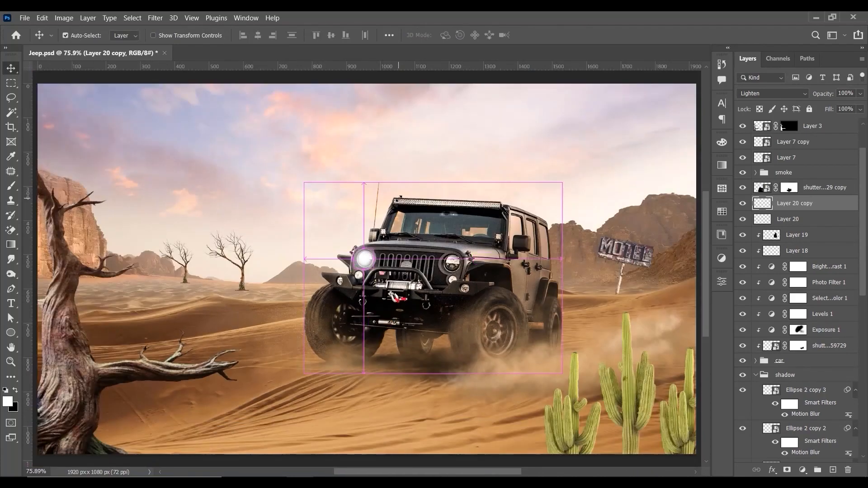
{"action": "key", "text": "ctrl+minus"}
{"action": "key", "text": "ctrl+plus"}
{"action": "key", "text": "ctrl+plus"}
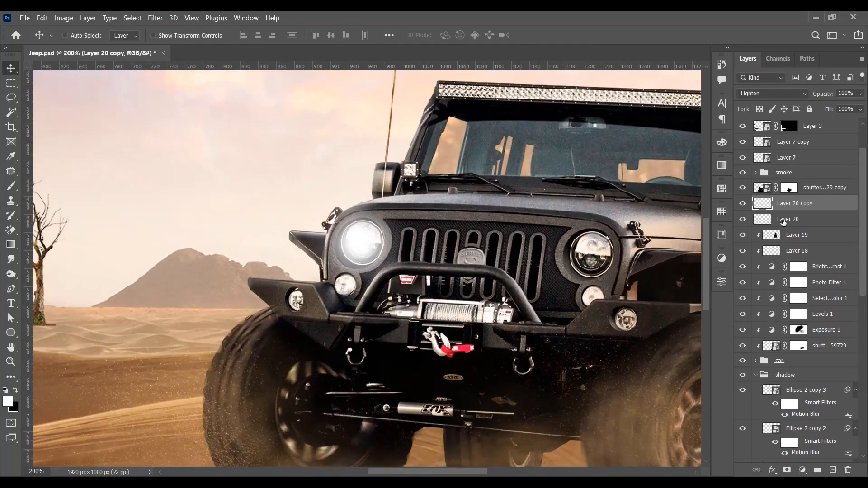
{"action": "left_click", "coordinate": [782, 220]}
{"action": "key", "text": "ctrl+t"}
{"action": "left_click_drag", "start_coordinate": [415, 191], "coordinate": [420, 185]}
{"action": "key", "text": "Return"}
{"action": "key", "text": "ctrl+0"}
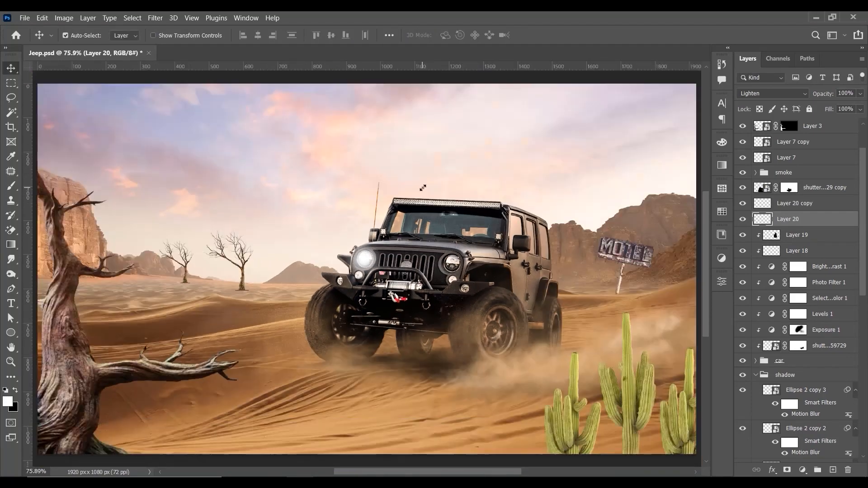
Step: Duplicate the smaller headlight glow layer and recolour the new copy pale orange
{"action": "key", "text": "ctrl+minus"}
{"action": "key", "text": "ctrl+1"}
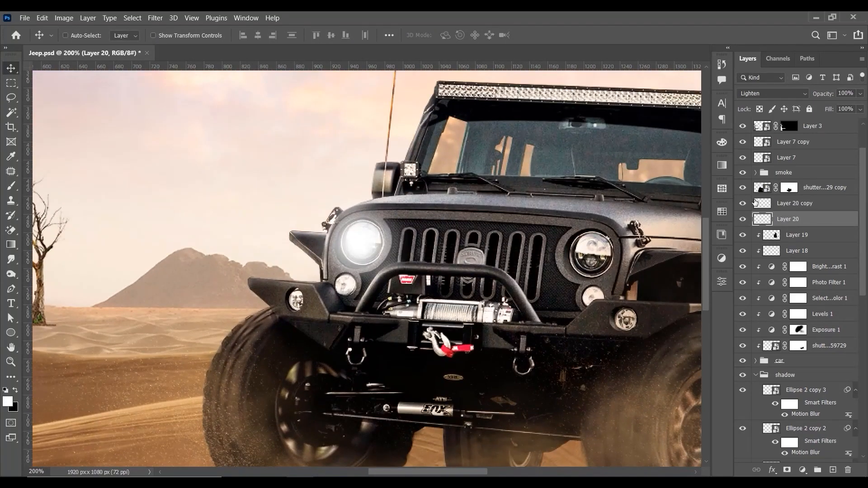
{"action": "left_click", "coordinate": [800, 205]}
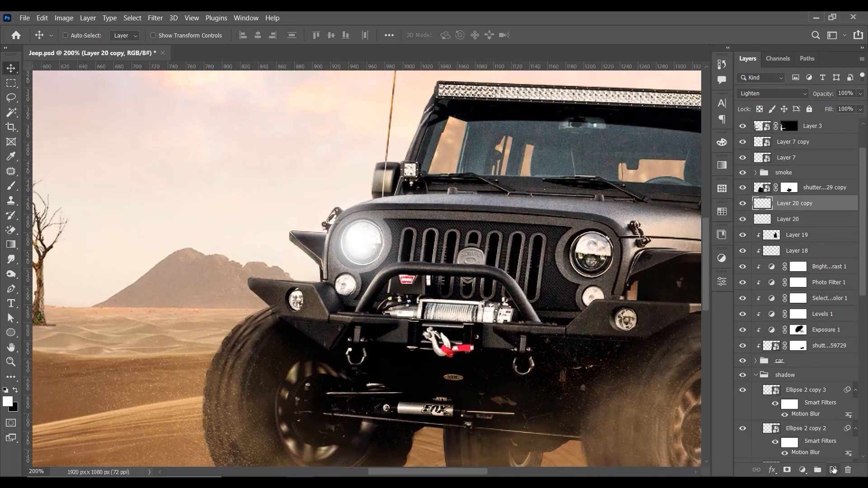
{"action": "left_click", "coordinate": [833, 470]}
{"action": "key", "text": "ctrl+z"}
{"action": "left_click_drag", "start_coordinate": [814, 206], "coordinate": [833, 471]}
{"action": "left_click", "coordinate": [7, 402]}
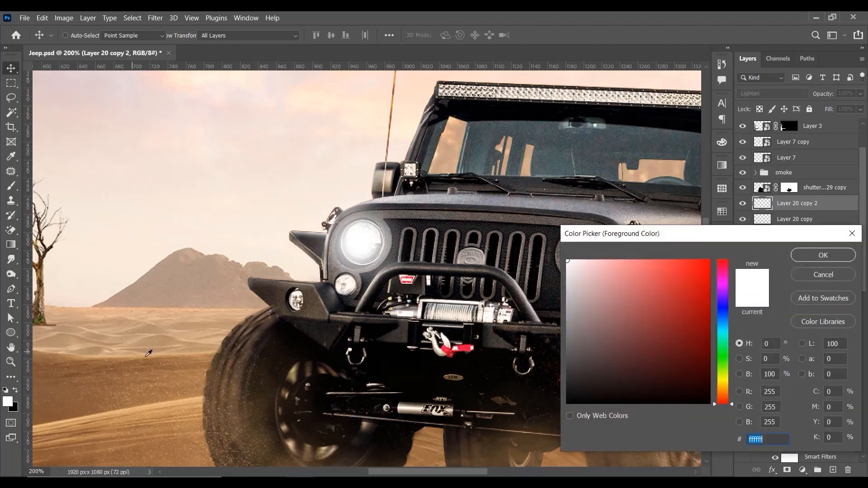
{"action": "mouse_move", "coordinate": [733, 388]}
{"action": "left_mouse_down"}
{"action": "mouse_move", "coordinate": [729, 374]}
{"action": "mouse_move", "coordinate": [729, 389]}
{"action": "left_mouse_up"}
{"action": "left_click", "coordinate": [614, 260]}
{"action": "left_click", "coordinate": [796, 254]}
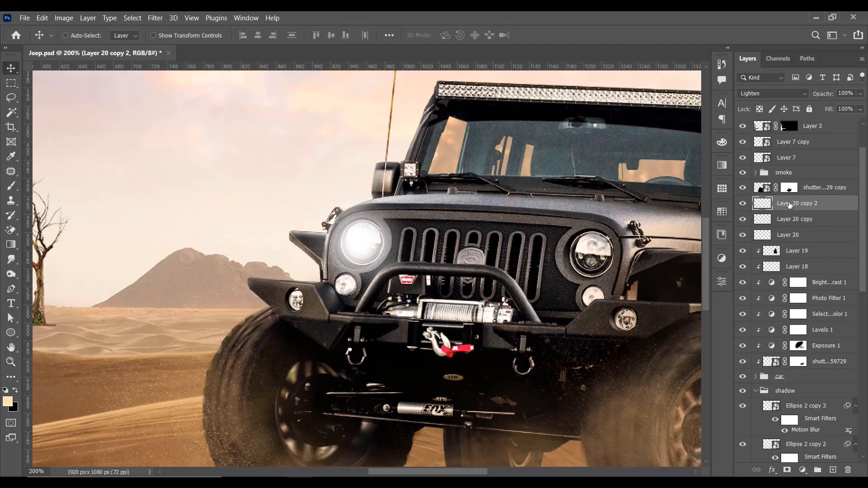
Step: Try Normal blending on the tinted glow layer, then restore Lighten
{"action": "left_click", "coordinate": [777, 95]}
{"action": "left_click", "coordinate": [763, 100]}
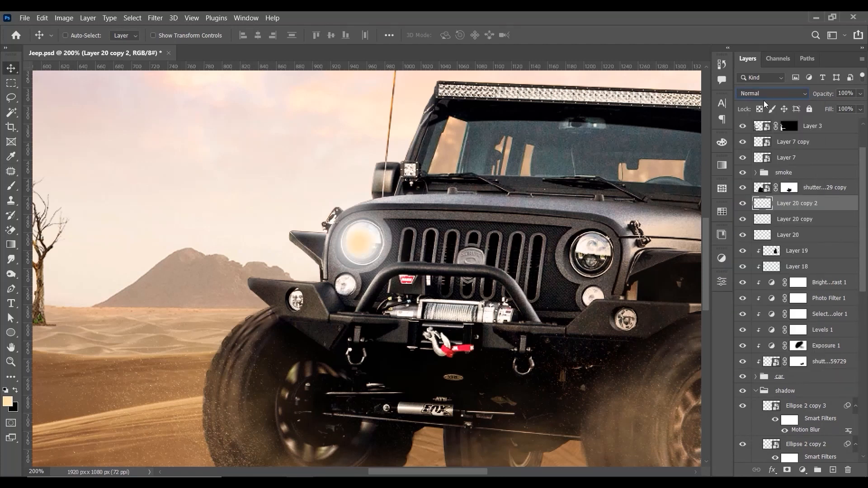
{"action": "left_click", "coordinate": [774, 94]}
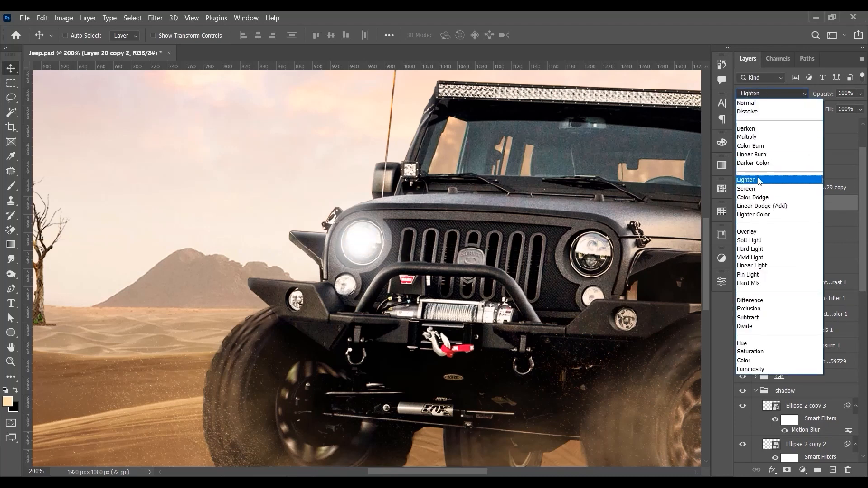
{"action": "left_click", "coordinate": [762, 181]}
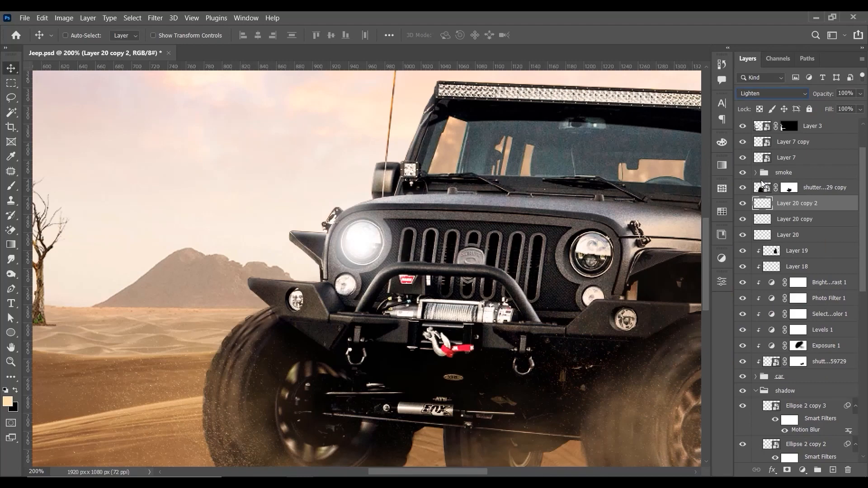
Step: Try adding one more duplicate of the tinted glow layer
{"action": "left_click", "coordinate": [747, 203]}
{"action": "key", "text": "ctrl+j"}
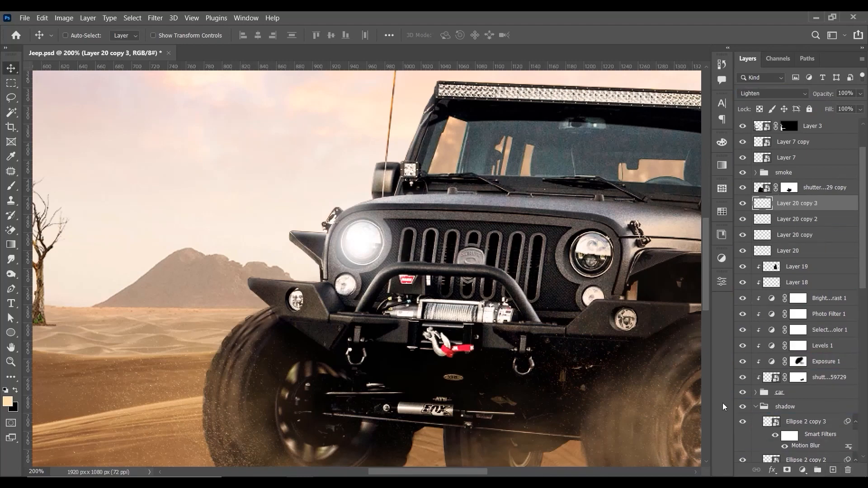
{"action": "key", "text": "ctrl+minus"}
{"action": "key", "text": "ctrl+z"}
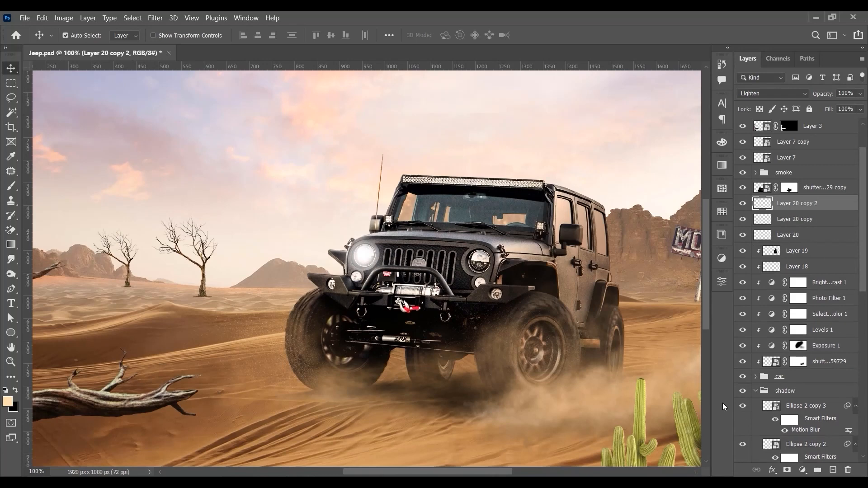
Step: Group the three headlight glow layers and place a copy of the group over the jeep's other headlight
{"action": "left_click", "coordinate": [806, 235], "text": "shift"}
{"action": "key", "text": "ctrl+g"}
{"action": "left_click_drag", "start_coordinate": [450, 261], "coordinate": [485, 265]}
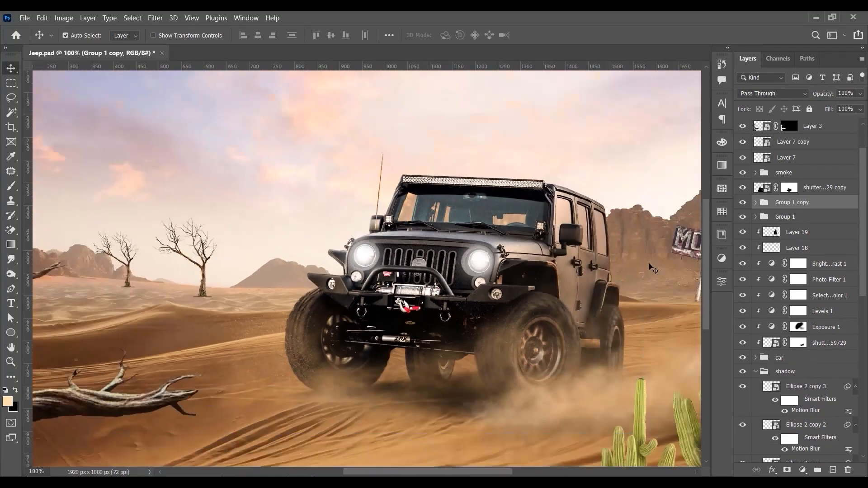
Step: Copy the glow group twice and fit smaller glows over the round side lamp and bumper fog lamp on the antenna side
{"action": "key", "text": "ctrl+minus"}
{"action": "key", "text": "ctrl+plus"}
{"action": "key", "text": "ctrl+plus"}
{"action": "key", "text": "ctrl+plus"}
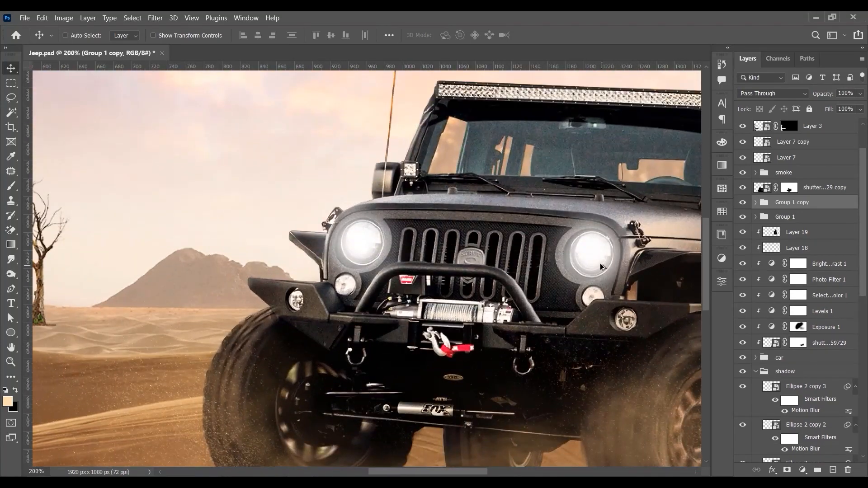
{"action": "left_click_drag", "start_coordinate": [600, 266], "coordinate": [355, 292]}
{"action": "key", "text": "ctrl+t"}
{"action": "left_click_drag", "start_coordinate": [404, 218], "coordinate": [304, 306]}
{"action": "key", "text": "Return"}
{"action": "key", "text": "ctrl+minus"}
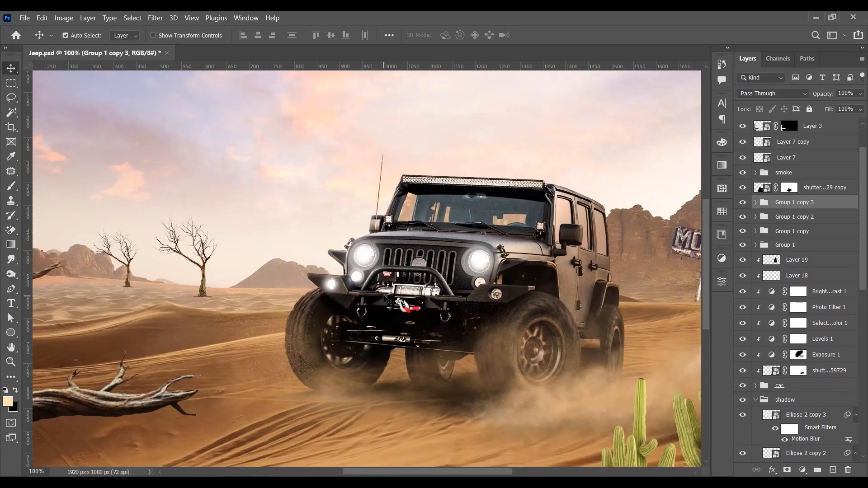
Step: Copy the two small glow groups onto the matching side lamp and bumper fog lamp across the grille
{"action": "key", "text": "ctrl+0"}
{"action": "key", "text": "ctrl+plus"}
{"action": "key", "text": "ctrl+plus"}
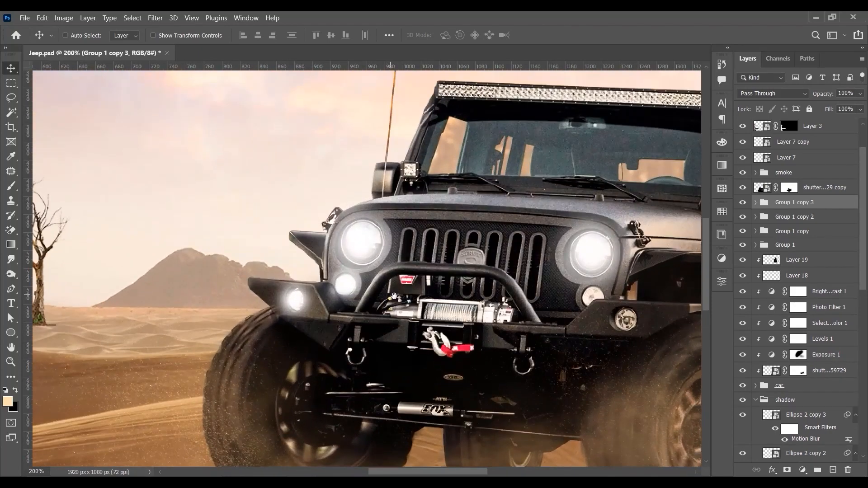
{"action": "left_click_drag", "start_coordinate": [394, 296], "coordinate": [206, 271]}
{"action": "left_click_drag", "start_coordinate": [130, 270], "coordinate": [430, 264]}
{"action": "key", "text": "ctrl+j"}
{"action": "key", "text": "ctrl+j"}
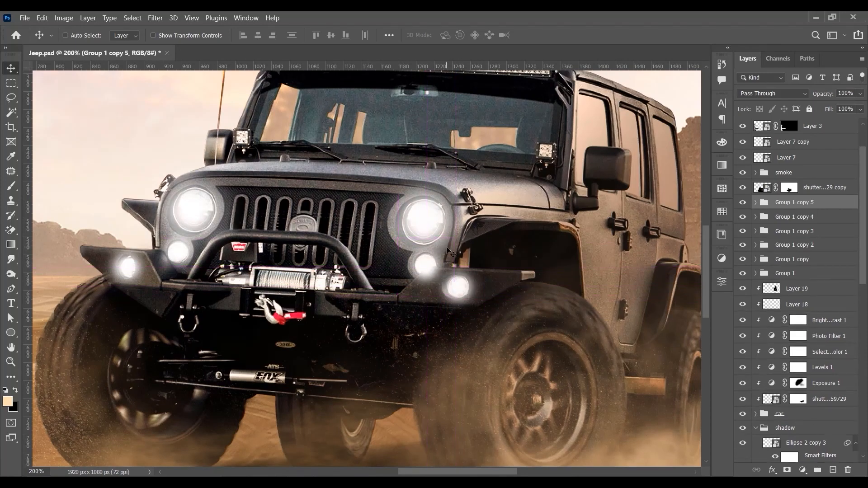
{"action": "key", "text": "ctrl+0"}
{"action": "key", "text": "ctrl+minus"}
{"action": "key", "text": "ctrl+plus"}
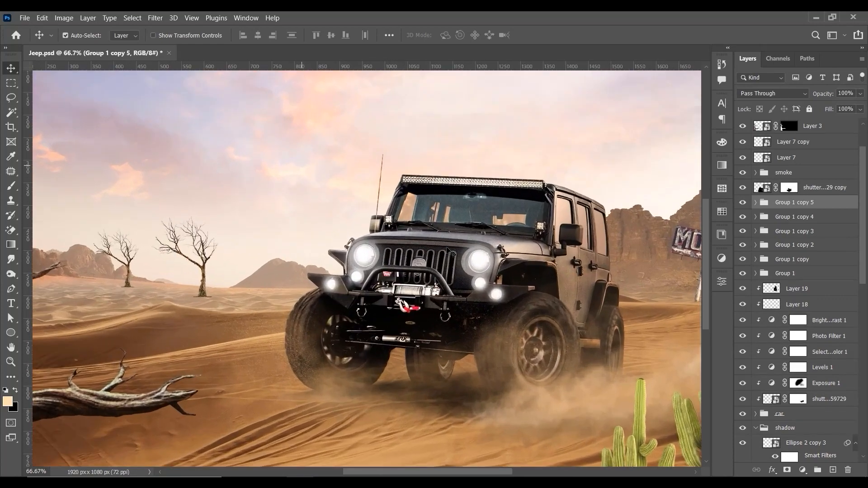
Step: Scale the glow group over the bumper fog lamp on the cab side to 87.30%
{"action": "key", "text": "ctrl+plus"}
{"action": "key", "text": "ctrl+plus"}
{"action": "left_click_drag", "start_coordinate": [579, 285], "coordinate": [506, 277]}
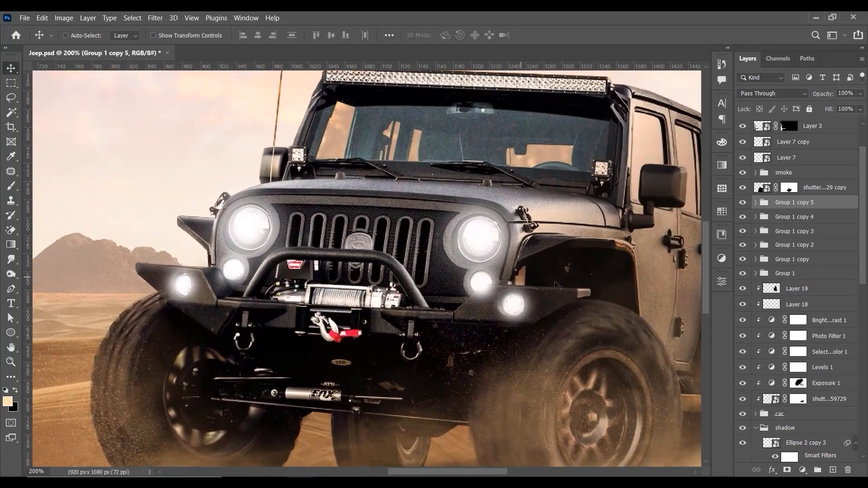
{"action": "right_click", "coordinate": [515, 309]}
{"action": "left_click", "coordinate": [567, 305]}
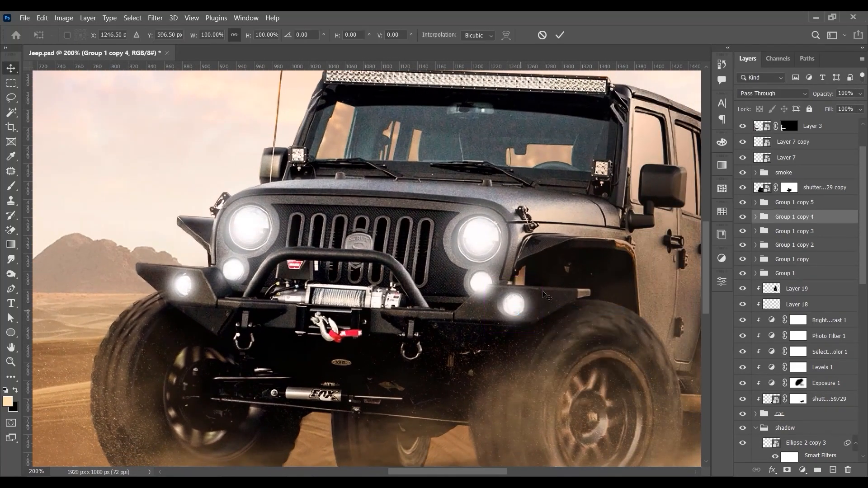
{"action": "key", "text": "ctrl+t"}
{"action": "left_click_drag", "start_coordinate": [541, 275], "coordinate": [538, 276]}
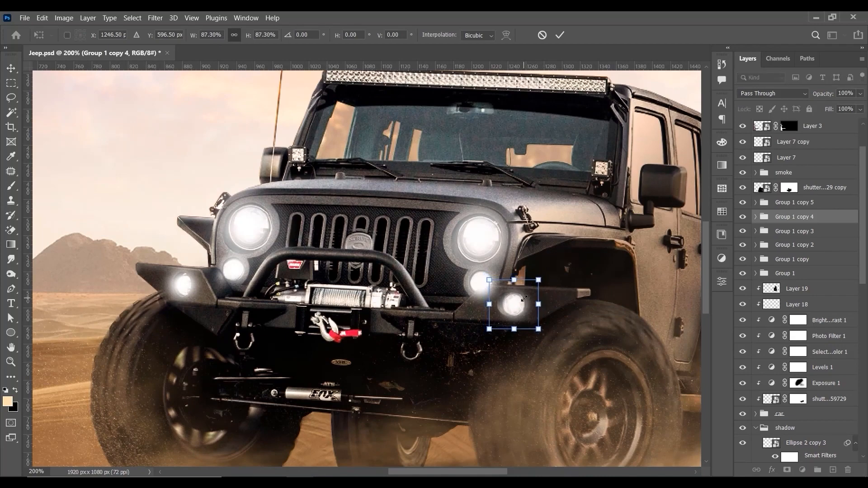
{"action": "key", "text": "Return"}
Step: Nudge the glow group over the neighbouring round side lamp into place and add a layer mask to it
{"action": "right_click", "coordinate": [482, 280]}
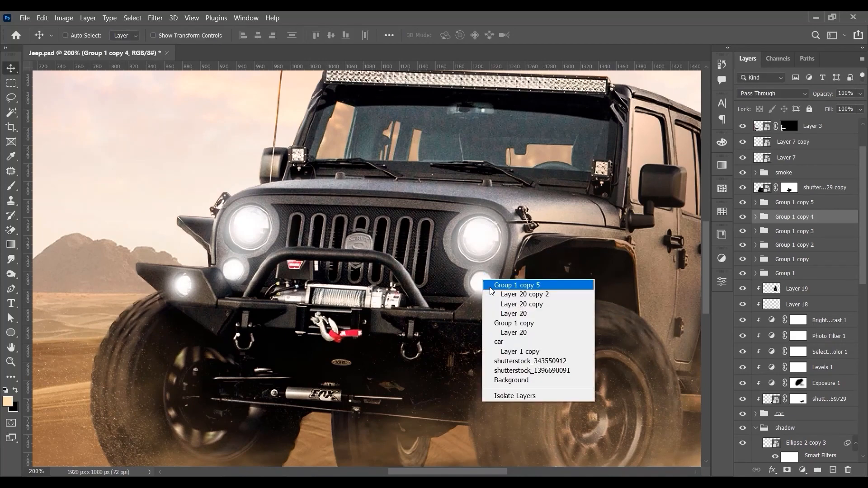
{"action": "left_click", "coordinate": [495, 283]}
{"action": "left_click_drag", "start_coordinate": [487, 284], "coordinate": [484, 287]}
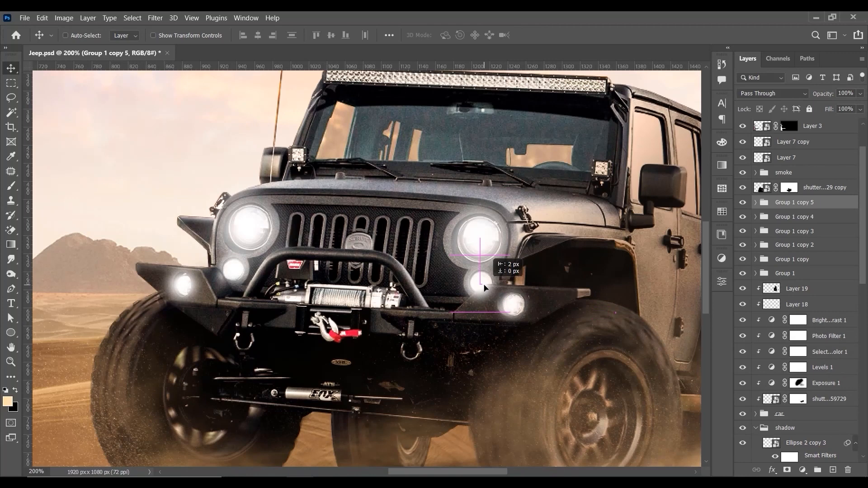
{"action": "left_click", "coordinate": [785, 472]}
{"action": "key", "text": "b"}
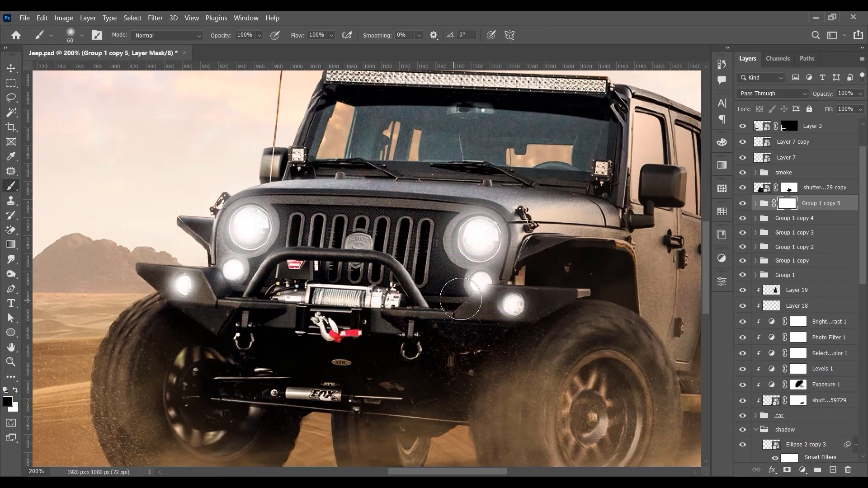
Step: Paint black on the side lamp glow's mask with a brush reduced to 20 px, hiding the spill over the bumper
{"action": "key", "text": "["}
{"action": "key", "text": "["}
{"action": "key", "text": "["}
{"action": "key", "text": "bracketleft"}
{"action": "left_click_drag", "start_coordinate": [497, 303], "coordinate": [495, 293]}
{"action": "key", "text": "bracketright"}
{"action": "key", "text": "bracketright"}
{"action": "key", "text": "bracketright"}
{"action": "key", "text": "bracketright"}
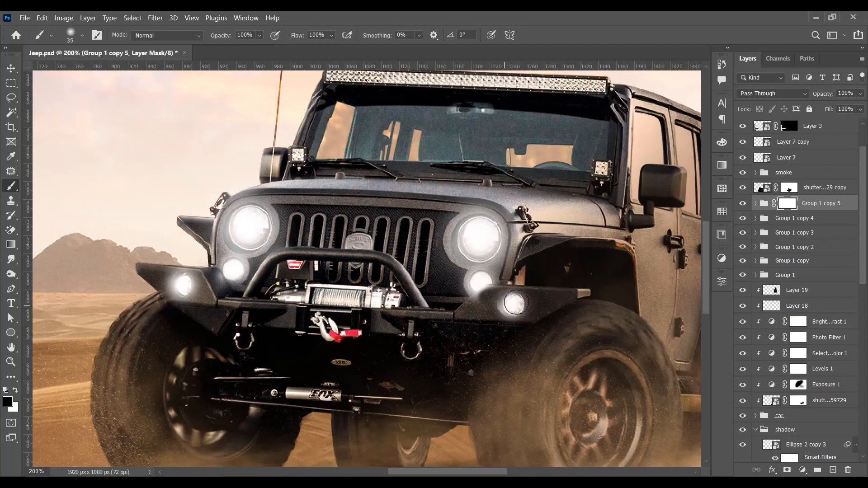
{"action": "key", "text": "bracketleft"}
{"action": "key", "text": "bracketleft"}
{"action": "key", "text": "bracketleft"}
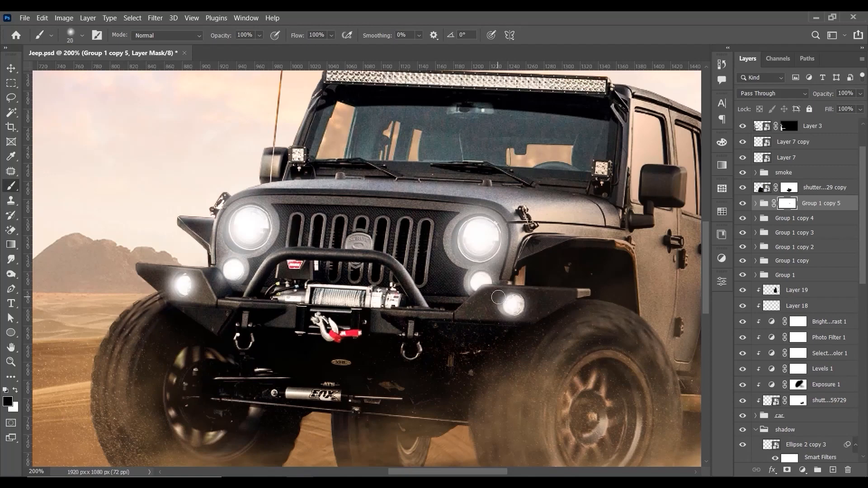
Step: Group all six lamp glow groups together and name the new group lights
{"action": "key", "text": "ctrl+minus"}
{"action": "key", "text": "ctrl+minus"}
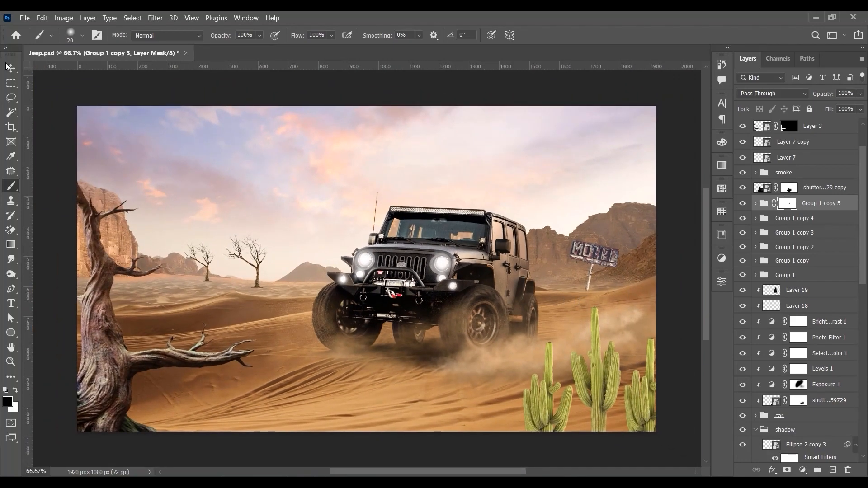
{"action": "left_click", "coordinate": [10, 67]}
{"action": "scroll", "coordinate": [460, 293], "scroll_direction": "up", "scroll_amount": 2}
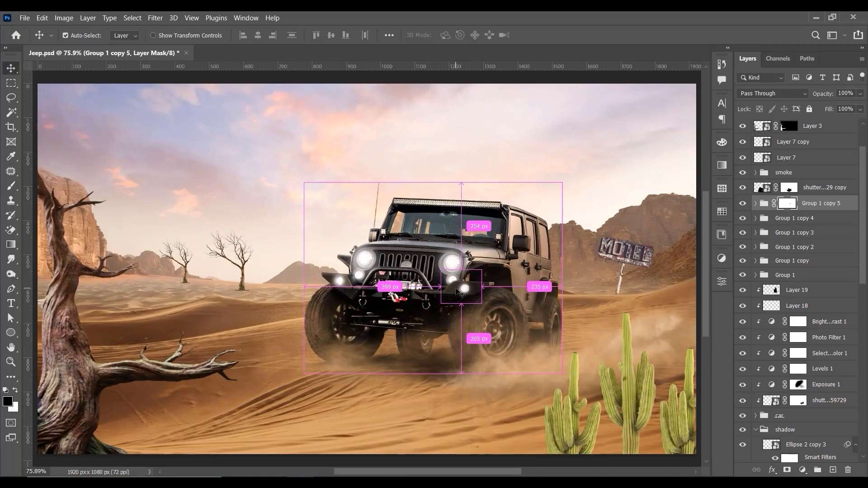
{"action": "scroll", "coordinate": [460, 293], "scroll_direction": "down", "scroll_amount": 1}
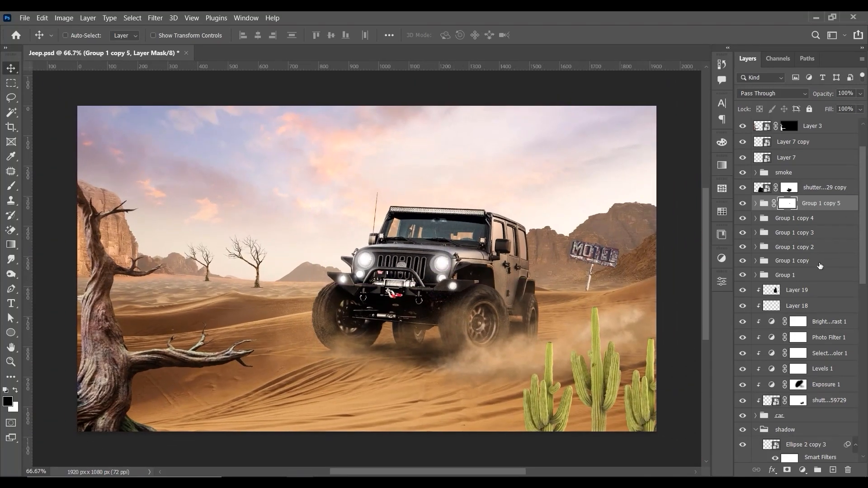
{"action": "left_click", "coordinate": [807, 275], "text": "shift"}
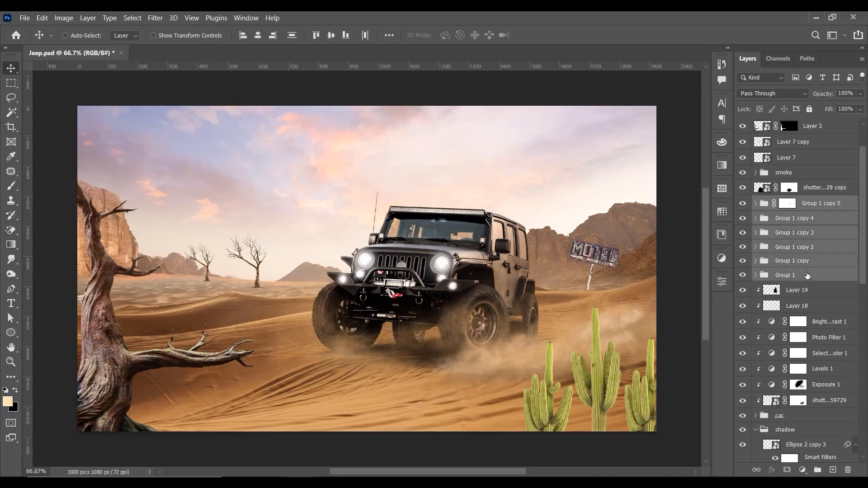
{"action": "key", "text": "ctrl+g"}
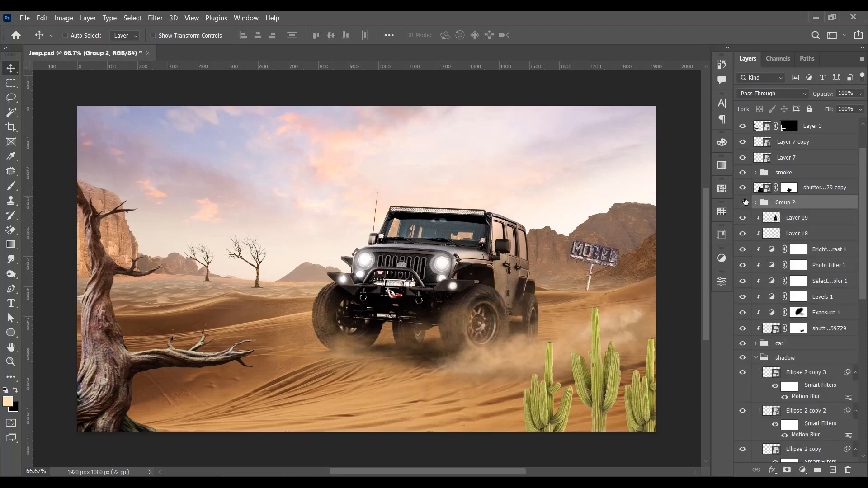
{"action": "left_click", "coordinate": [744, 202]}
{"action": "key", "text": "Return"}
{"action": "key", "text": "ctrl+plus"}
{"action": "key", "text": "ctrl+0"}
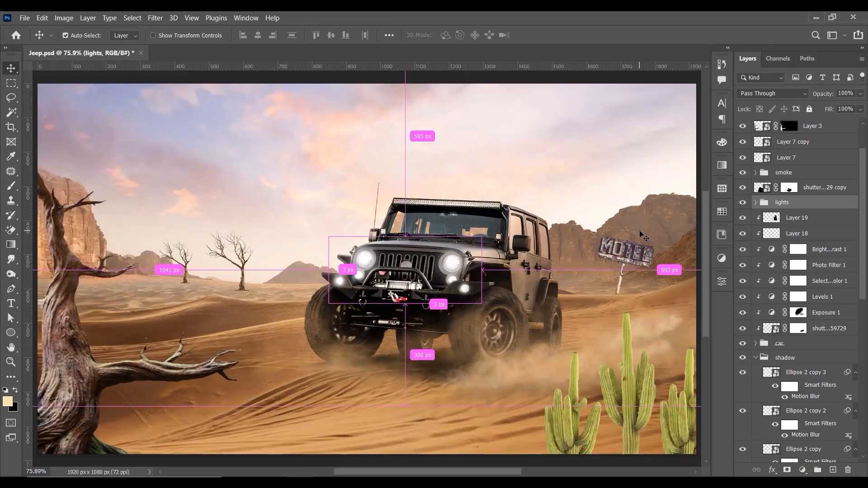
{"action": "key", "text": "ctrl+minus"}
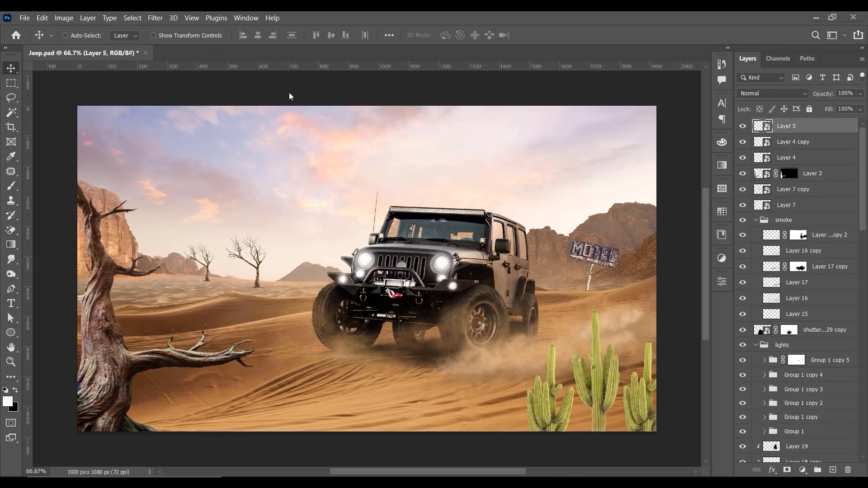
Step: Switch to File Explorer and open "Blue lizard Panther chameleon isolated.jpg" as its own document in Photoshop
{"action": "key", "text": "alt+Tab"}
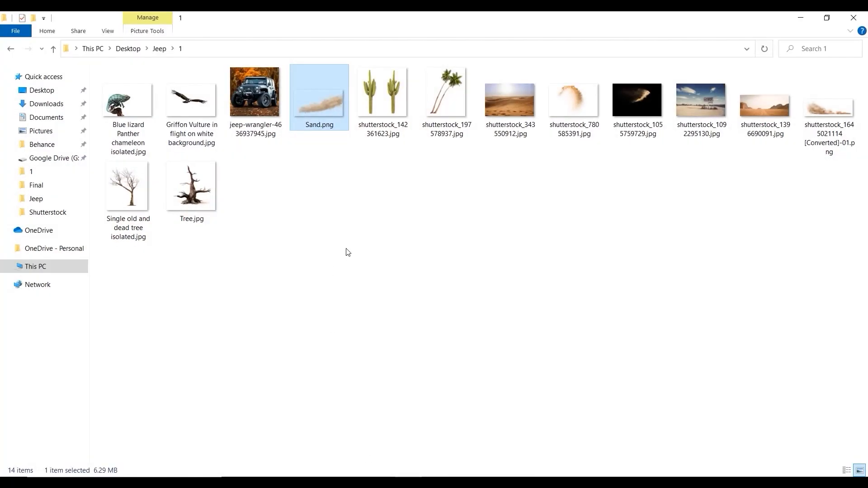
{"action": "left_click", "coordinate": [346, 249]}
{"action": "left_click_drag", "start_coordinate": [130, 113], "coordinate": [498, 14]}
{"action": "key", "text": "ctrl+plus"}
{"action": "key", "text": "ctrl+plus"}
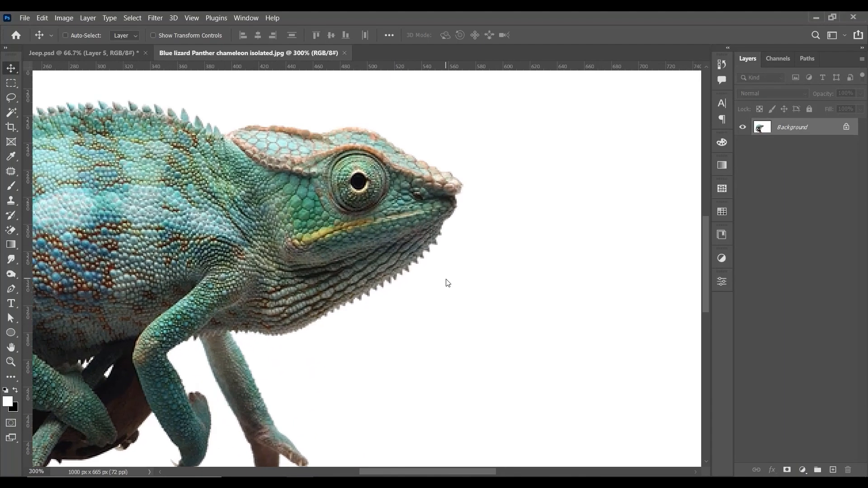
{"action": "left_click_drag", "start_coordinate": [448, 283], "coordinate": [540, 218]}
{"action": "key", "text": "ctrl+minus"}
{"action": "key", "text": "ctrl+minus"}
{"action": "key", "text": "ctrl+plus"}
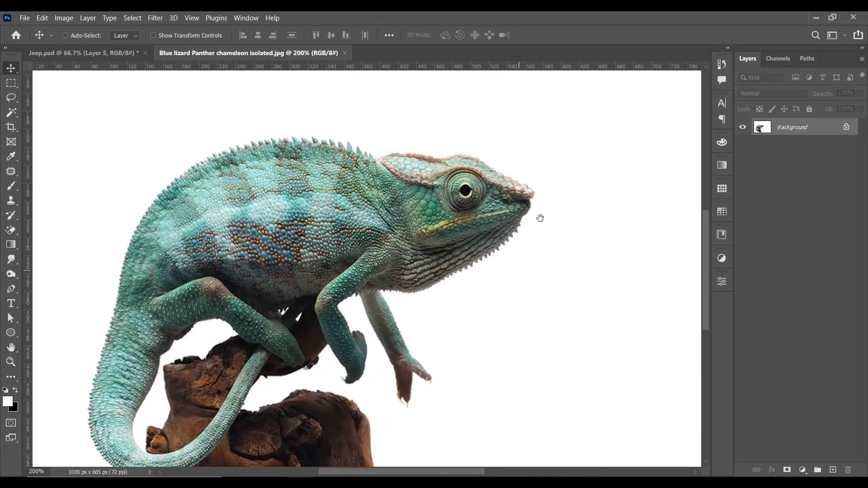
Step: Unlock the Background layer and select the chameleon with Select Subject
{"action": "left_click", "coordinate": [846, 127]}
{"action": "left_click", "coordinate": [721, 282]}
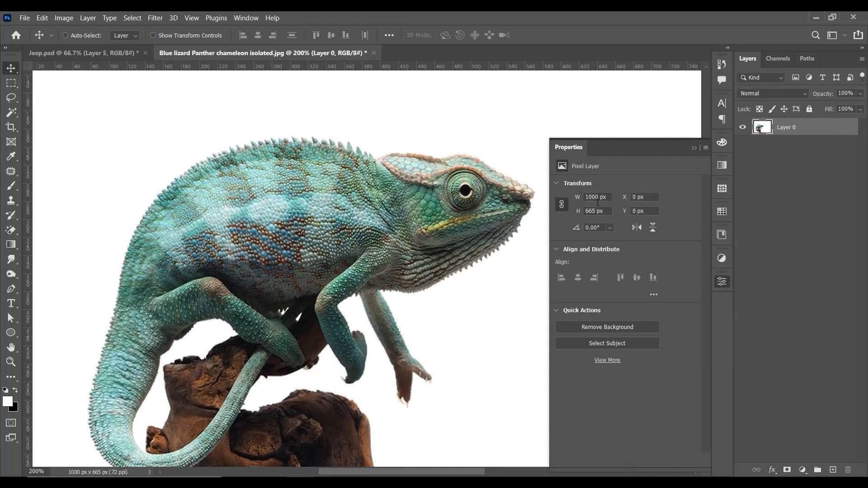
{"action": "left_click", "coordinate": [606, 346]}
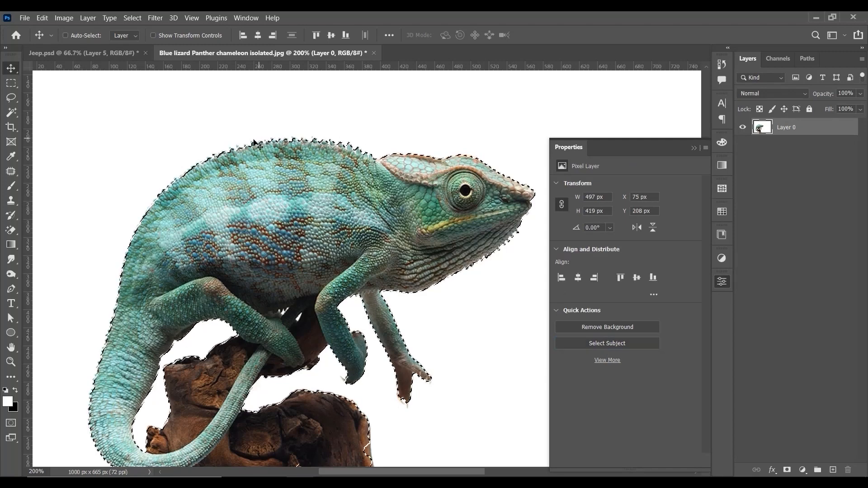
Step: Add the missing lower part of the wooden stump to the selection using Quick Selection with a size 25 brush
{"action": "scroll", "coordinate": [271, 208], "scroll_direction": "up", "scroll_amount": 4}
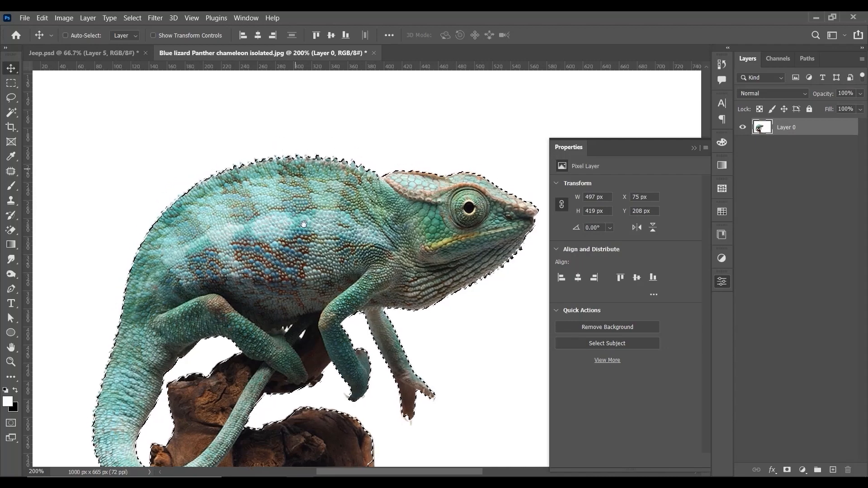
{"action": "scroll", "coordinate": [298, 237], "scroll_direction": "up", "scroll_amount": 5}
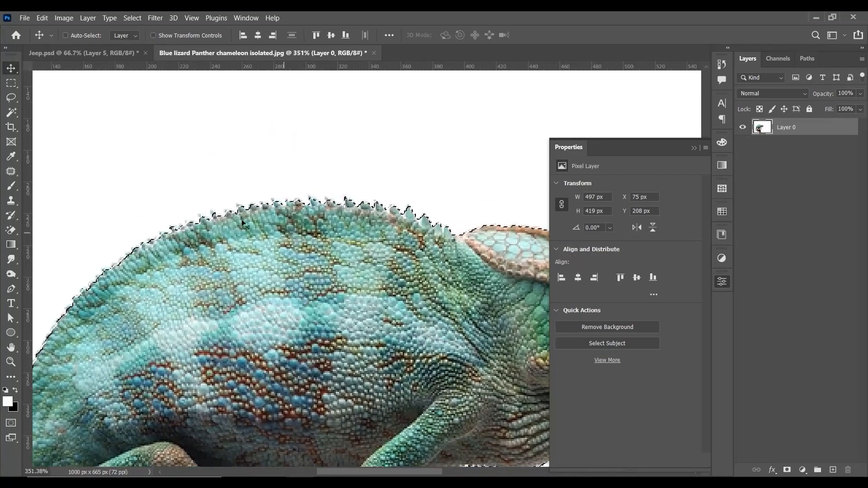
{"action": "left_click", "coordinate": [12, 186]}
{"action": "left_click", "coordinate": [11, 113]}
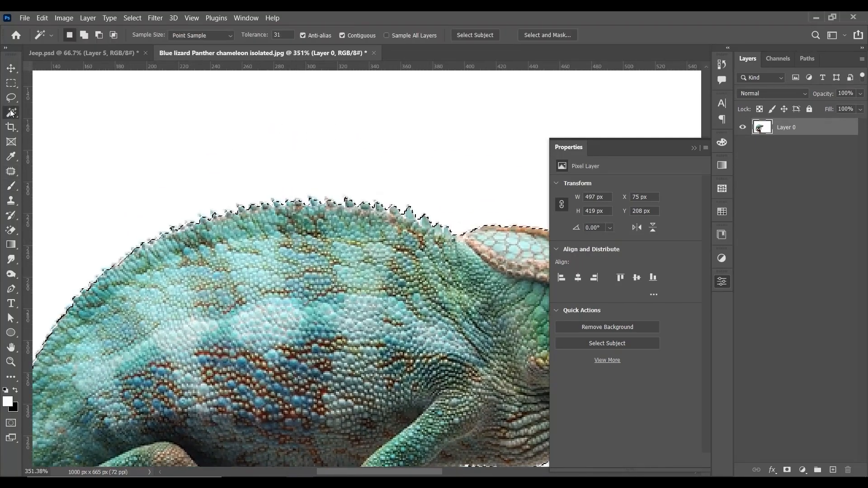
{"action": "left_click", "coordinate": [49, 123]}
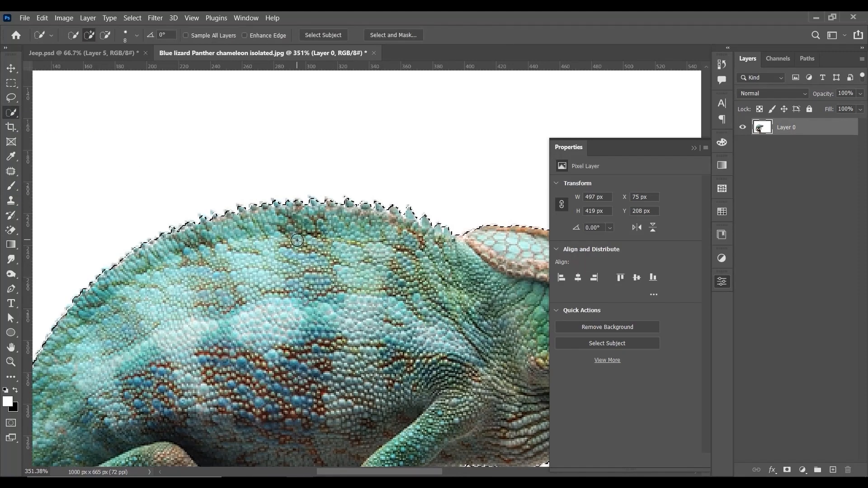
{"action": "key", "text": "bracketright"}
{"action": "key", "text": "bracketright"}
{"action": "key", "text": "bracketright"}
{"action": "key", "text": "bracketright"}
{"action": "key", "text": "bracketright"}
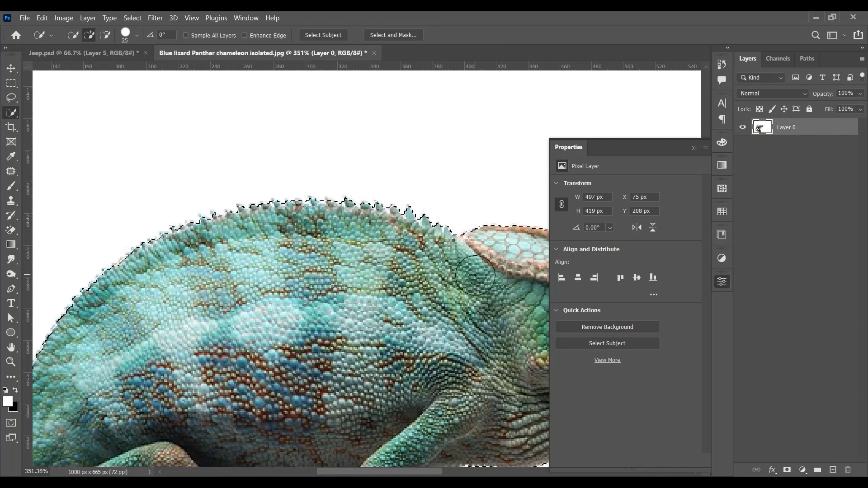
{"action": "scroll", "coordinate": [300, 261], "scroll_direction": "down", "scroll_amount": 6}
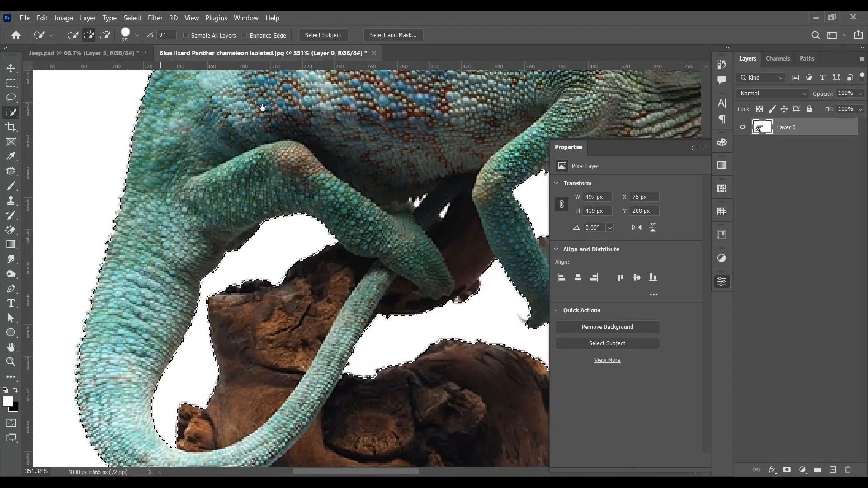
{"action": "scroll", "coordinate": [300, 261], "scroll_direction": "down", "scroll_amount": 3}
{"action": "scroll", "coordinate": [271, 269], "scroll_direction": "down", "scroll_amount": 4, "text": "alt"}
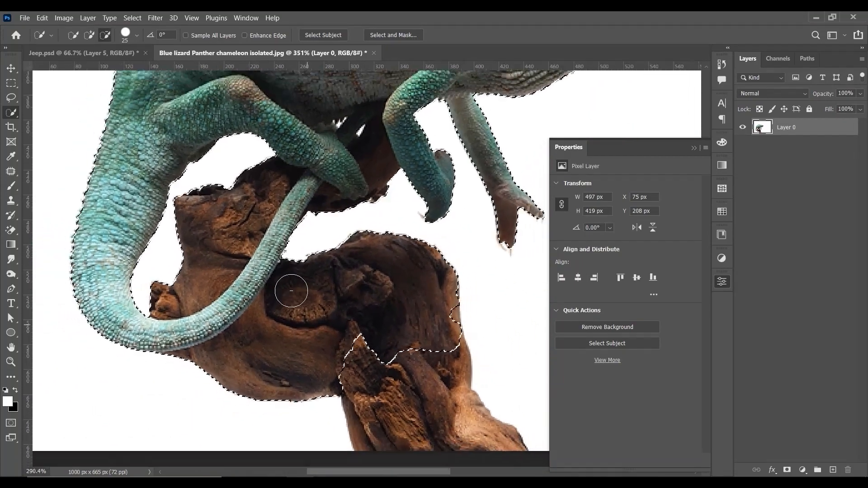
{"action": "mouse_move", "coordinate": [392, 359]}
{"action": "left_mouse_down"}
{"action": "mouse_move", "coordinate": [408, 418]}
{"action": "mouse_move", "coordinate": [461, 400]}
{"action": "left_mouse_up"}
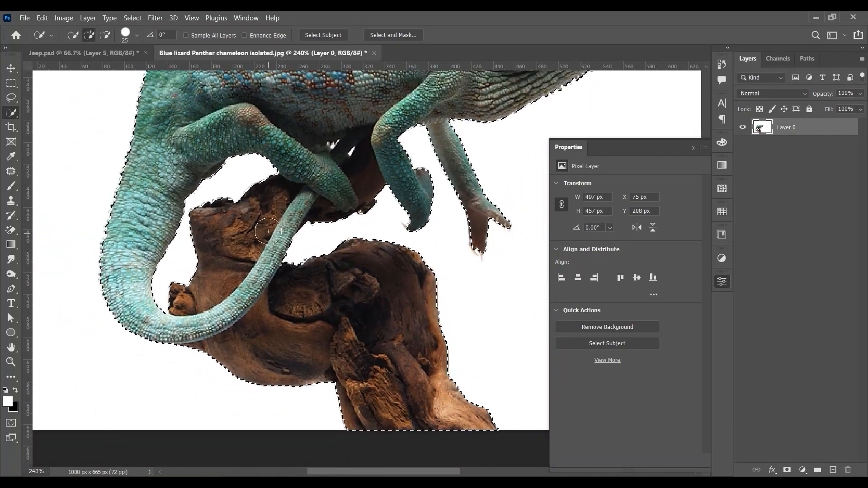
Step: Convert the chameleon layer to a smart object and mask it with the current selection
{"action": "scroll", "coordinate": [267, 231], "scroll_direction": "up", "scroll_amount": 3}
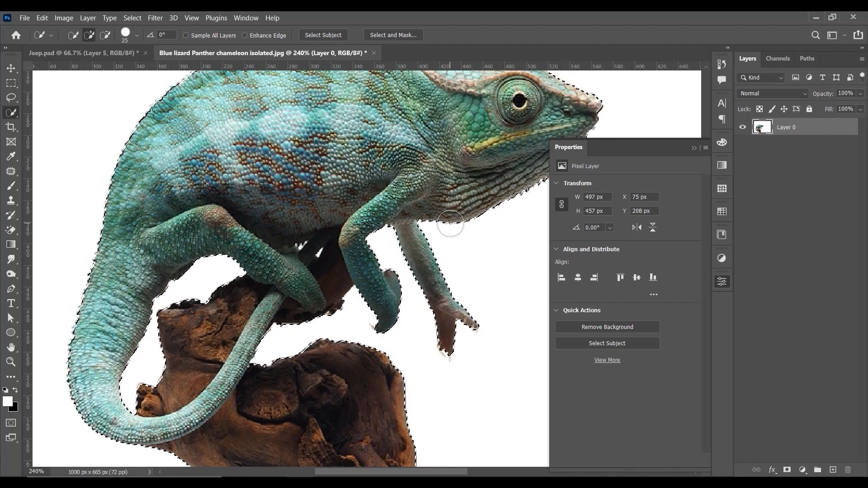
{"action": "left_click", "coordinate": [694, 148]}
{"action": "right_click", "coordinate": [787, 127]}
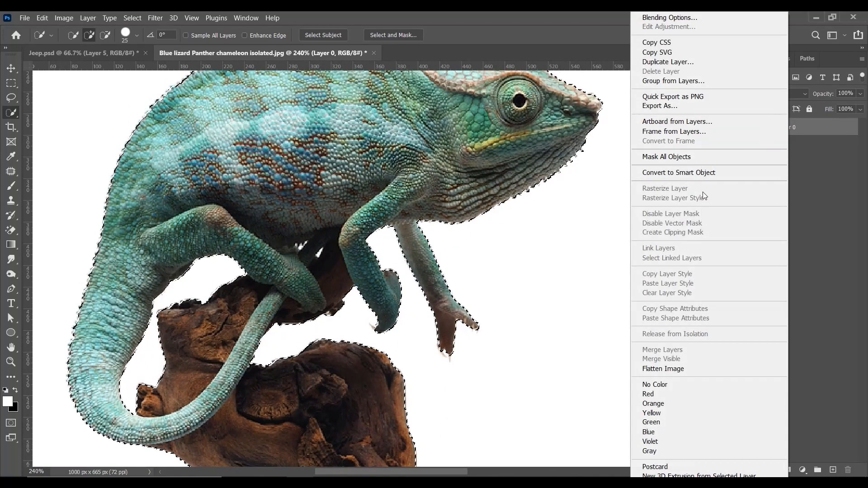
{"action": "left_click", "coordinate": [682, 173]}
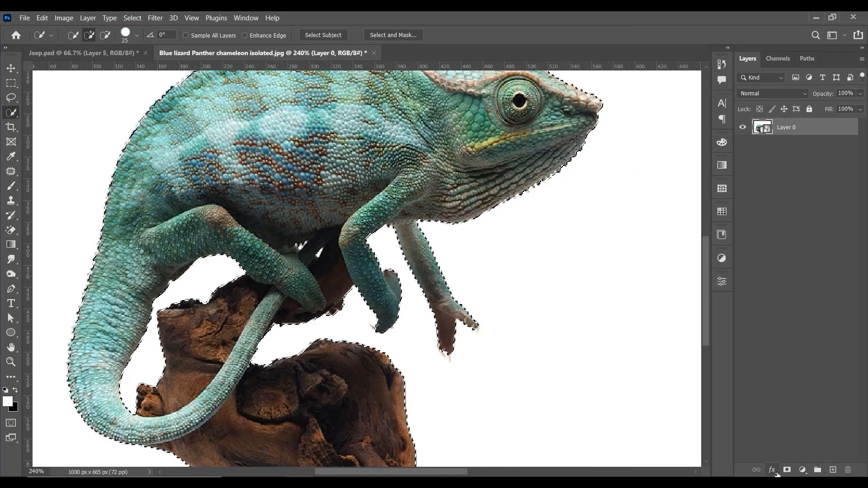
{"action": "left_click", "coordinate": [787, 470]}
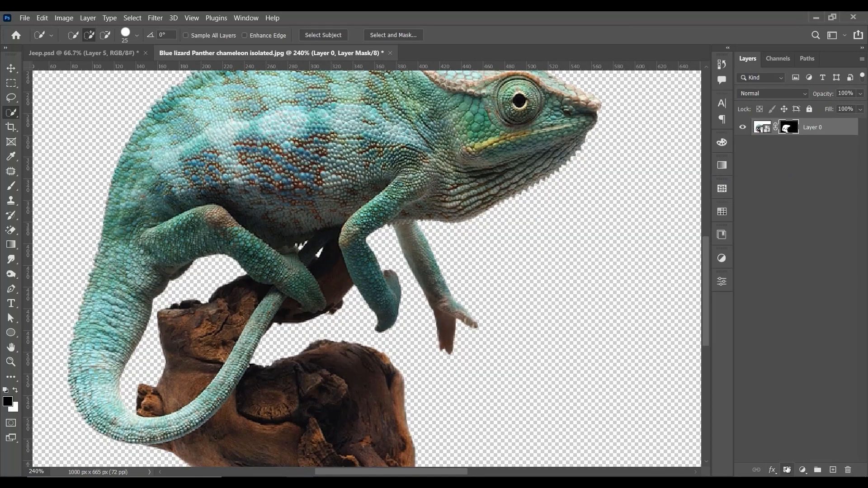
Step: Move the masked chameleon layer into Jeep.psd, placing it over the tree branch
{"action": "left_click", "coordinate": [9, 69]}
{"action": "scroll", "coordinate": [456, 206], "scroll_direction": "up", "scroll_amount": 4}
{"action": "key", "text": "ctrl+1"}
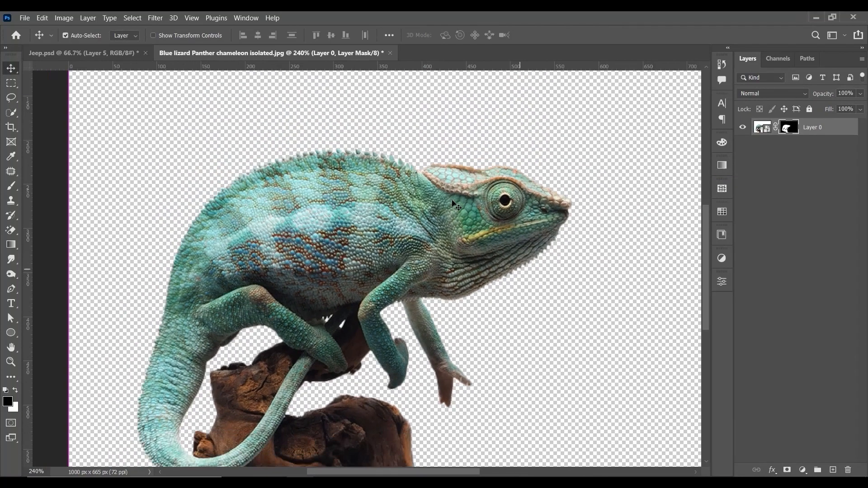
{"action": "left_click_drag", "start_coordinate": [376, 263], "coordinate": [217, 248]}
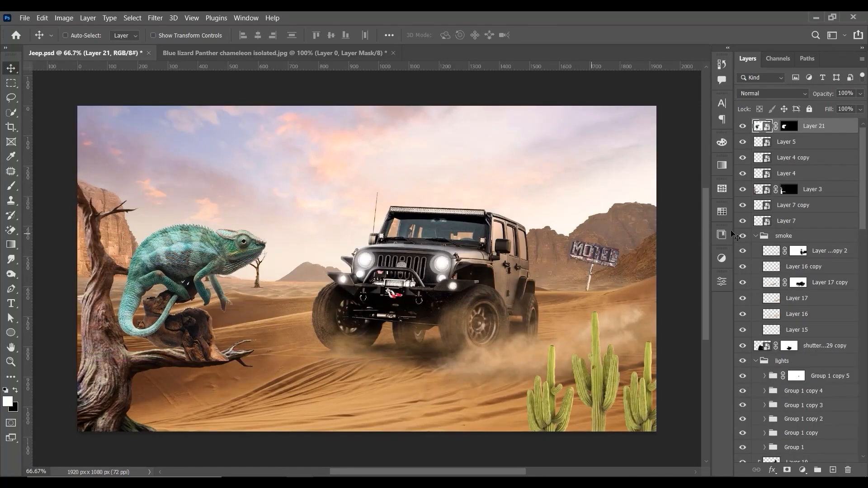
Step: Scale the chameleon layer to about 50% and set it with its stump on the tree branch
{"action": "key", "text": "ctrl+t"}
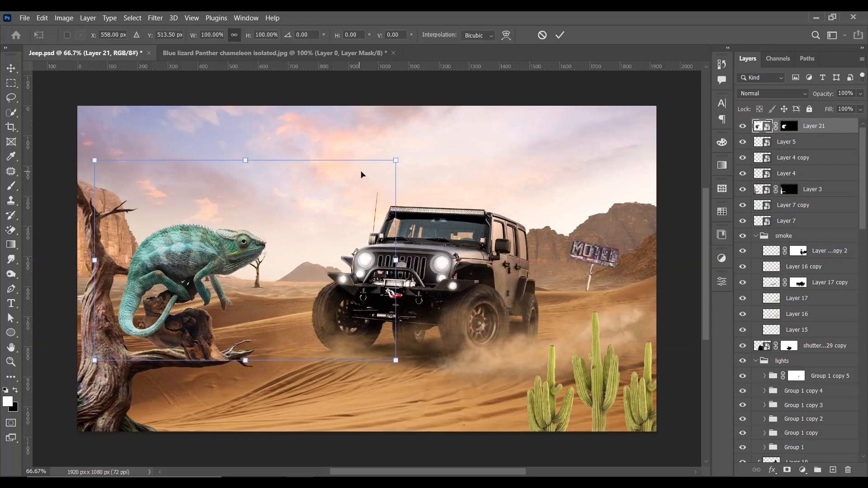
{"action": "left_click_drag", "start_coordinate": [396, 160], "coordinate": [293, 228]}
{"action": "left_click_drag", "start_coordinate": [267, 280], "coordinate": [344, 319]}
{"action": "left_click_drag", "start_coordinate": [418, 296], "coordinate": [379, 259]}
{"action": "left_click_drag", "start_coordinate": [331, 226], "coordinate": [323, 247]}
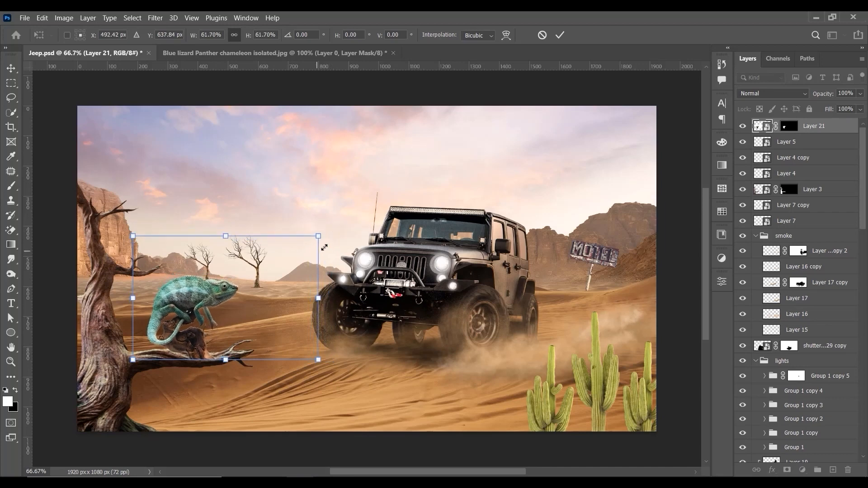
{"action": "left_click_drag", "start_coordinate": [294, 285], "coordinate": [299, 285]}
{"action": "left_click_drag", "start_coordinate": [326, 233], "coordinate": [295, 252]}
{"action": "mouse_move", "coordinate": [270, 295]}
{"action": "left_mouse_down"}
{"action": "mouse_move", "coordinate": [277, 284]}
{"action": "mouse_move", "coordinate": [274, 294]}
{"action": "left_mouse_up"}
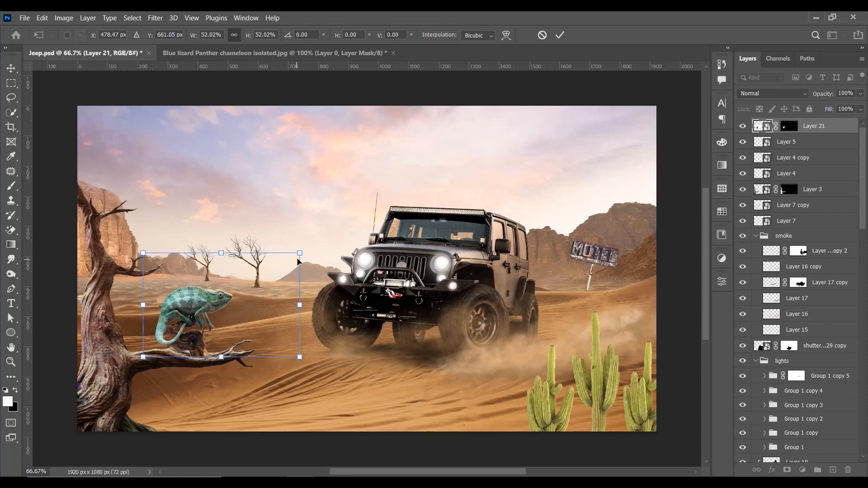
{"action": "left_click_drag", "start_coordinate": [299, 253], "coordinate": [295, 256]}
{"action": "left_click_drag", "start_coordinate": [275, 285], "coordinate": [290, 288]}
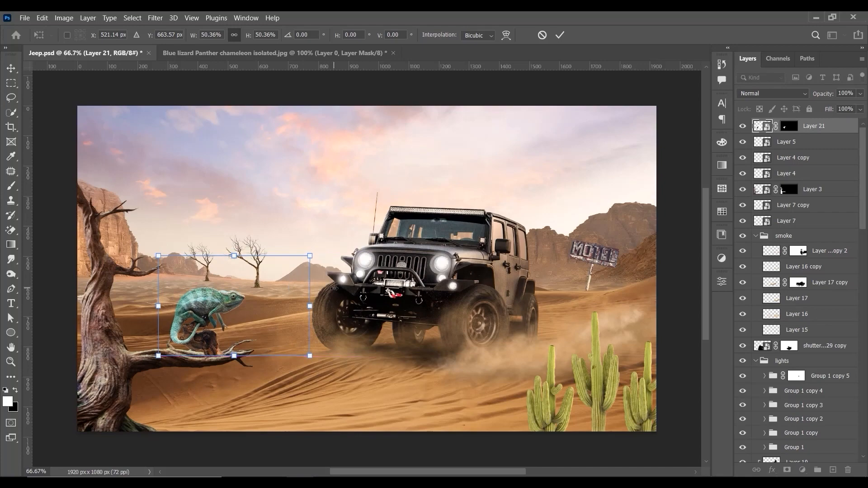
{"action": "key", "text": "Return"}
Step: Nudge the chameleon slightly upward so the stump's base rests on the branch
{"action": "key", "text": "ctrl+1"}
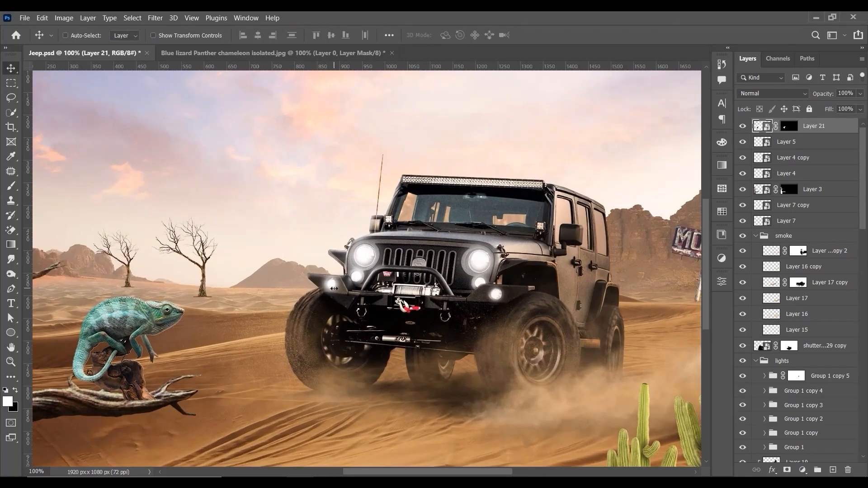
{"action": "left_click_drag", "start_coordinate": [326, 284], "coordinate": [397, 210]}
{"action": "key", "text": "ctrl+plus"}
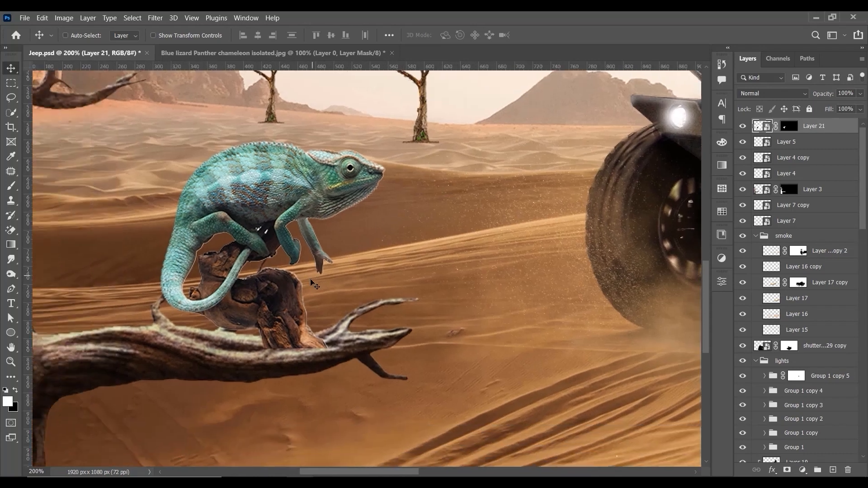
{"action": "left_click_drag", "start_coordinate": [311, 283], "coordinate": [312, 278]}
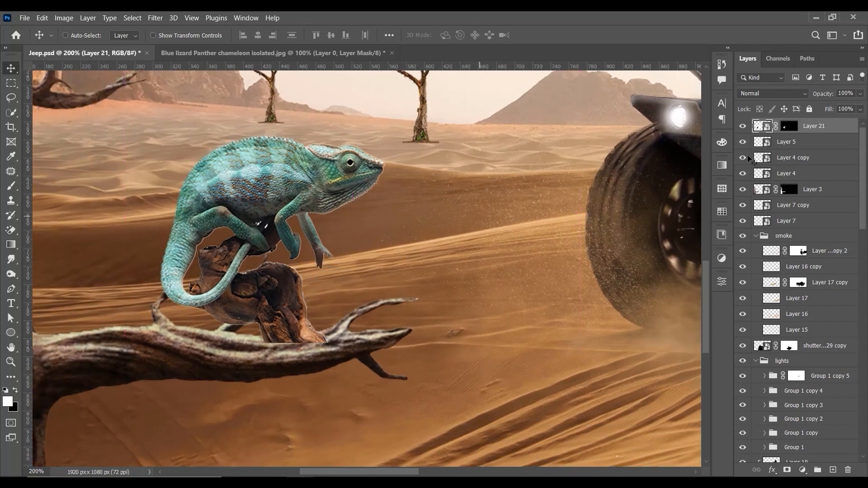
Step: Load the chameleon's layer mask as a selection and contract it slightly
{"action": "left_click", "coordinate": [761, 128], "text": "ctrl"}
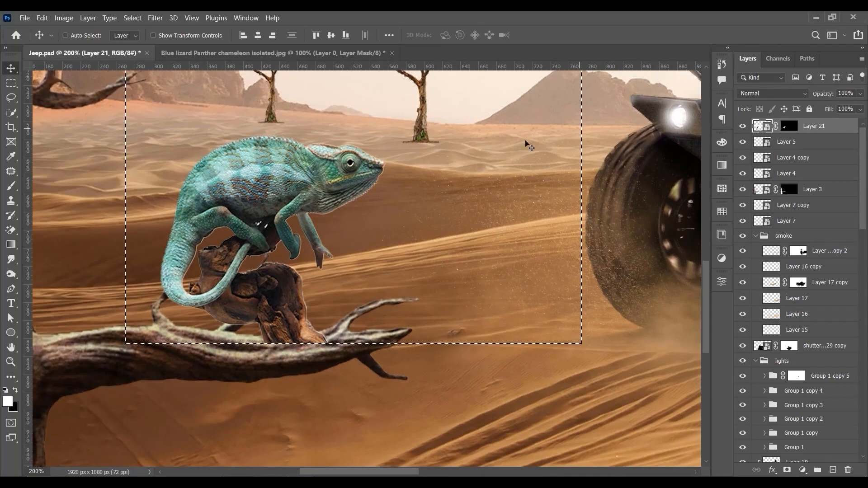
{"action": "left_click", "coordinate": [789, 128], "text": "ctrl"}
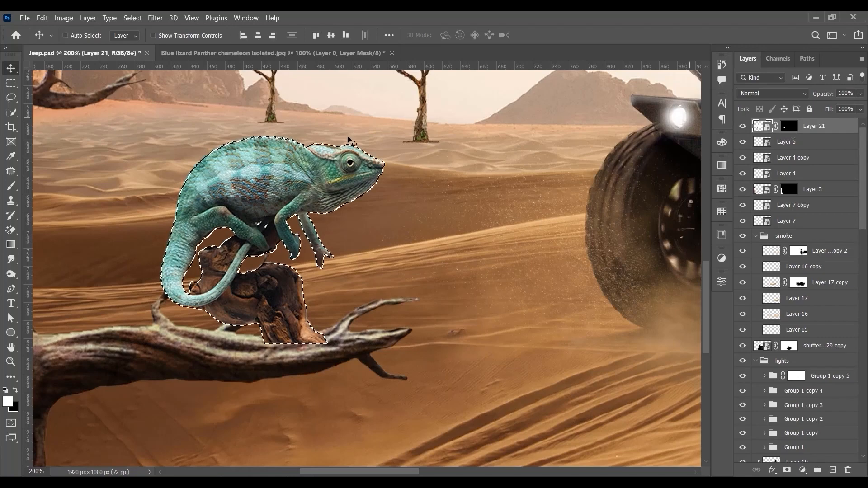
{"action": "left_click", "coordinate": [153, 18]}
{"action": "left_click", "coordinate": [147, 15]}
{"action": "left_click", "coordinate": [133, 18]}
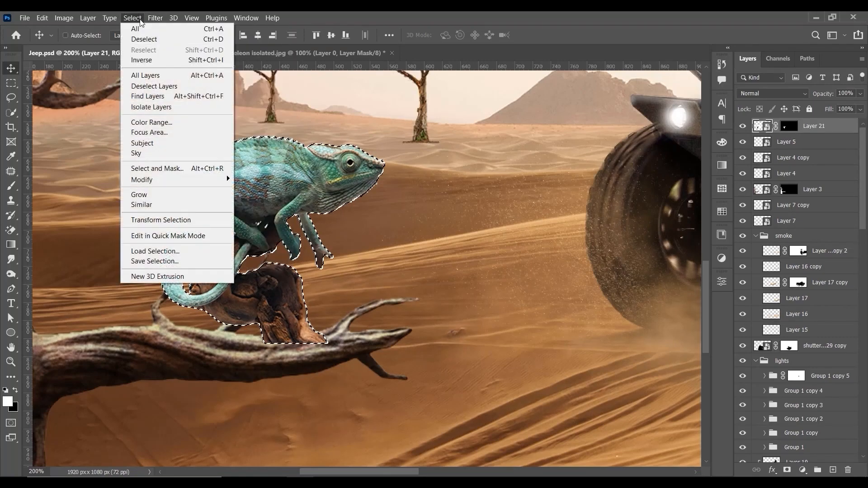
{"action": "mouse_move", "coordinate": [209, 180]}
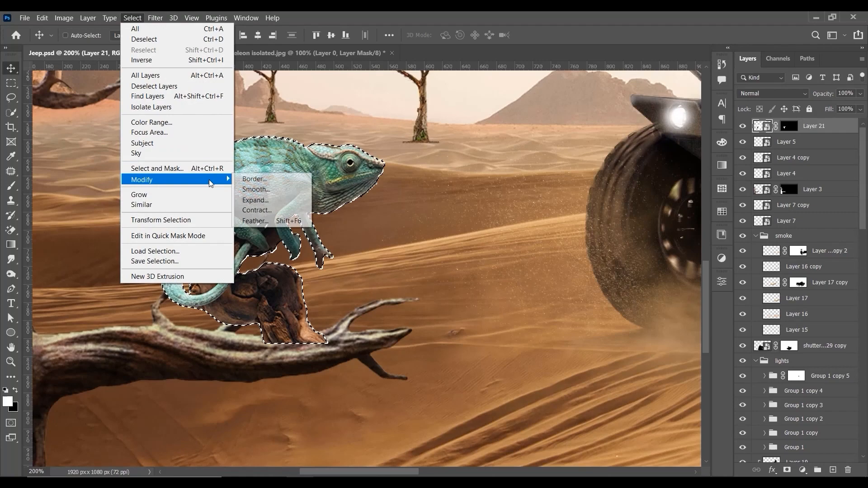
{"action": "left_click", "coordinate": [256, 209]}
{"action": "left_click", "coordinate": [666, 216]}
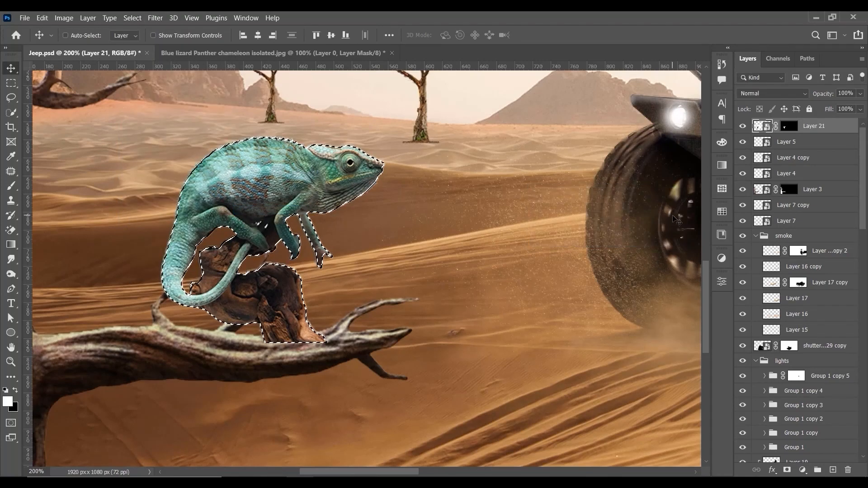
Step: Hide the light fringe outside the contracted selection on the chameleon's layer mask, and deselect
{"action": "left_click", "coordinate": [788, 127]}
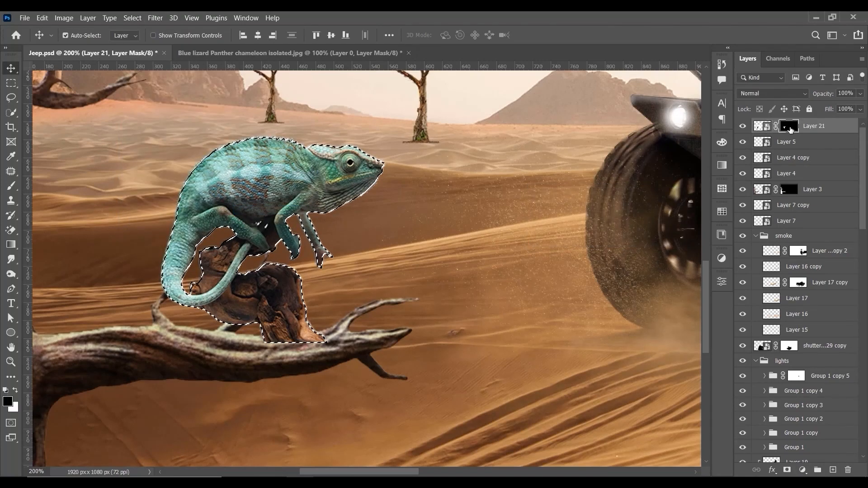
{"action": "key", "text": "ctrl+shift+i"}
{"action": "key", "text": "ctrl+d"}
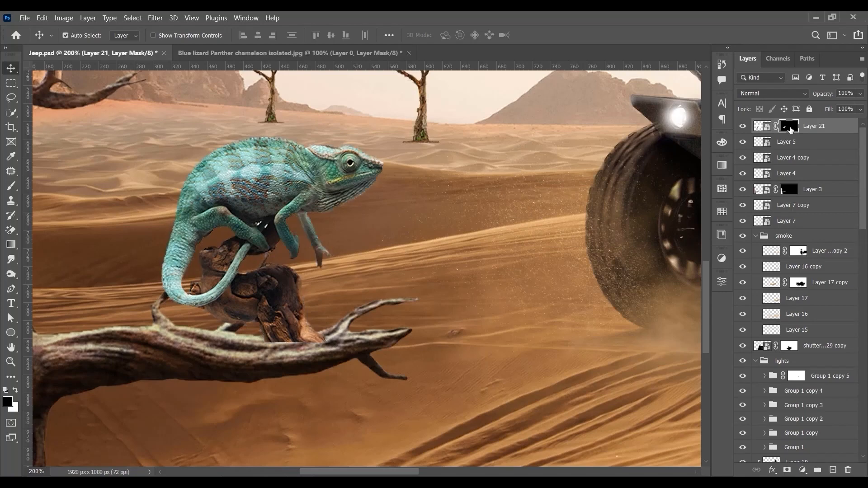
{"action": "key", "text": "ctrl+1"}
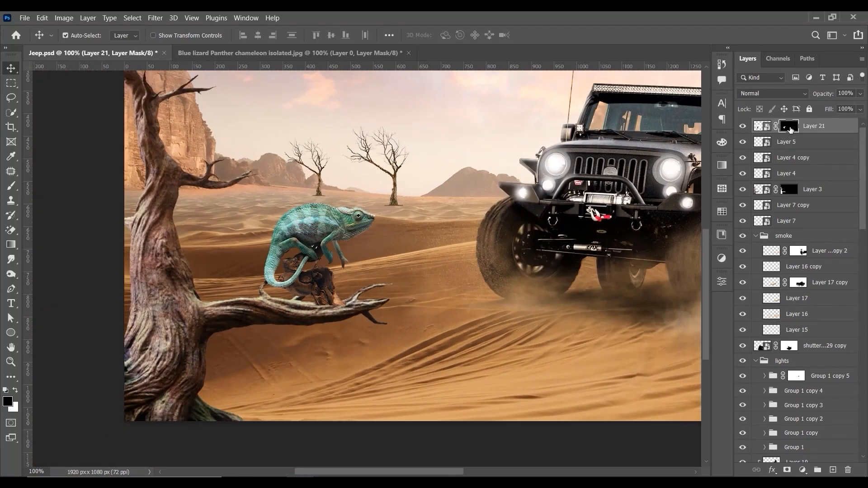
{"action": "key", "text": "ctrl+plus"}
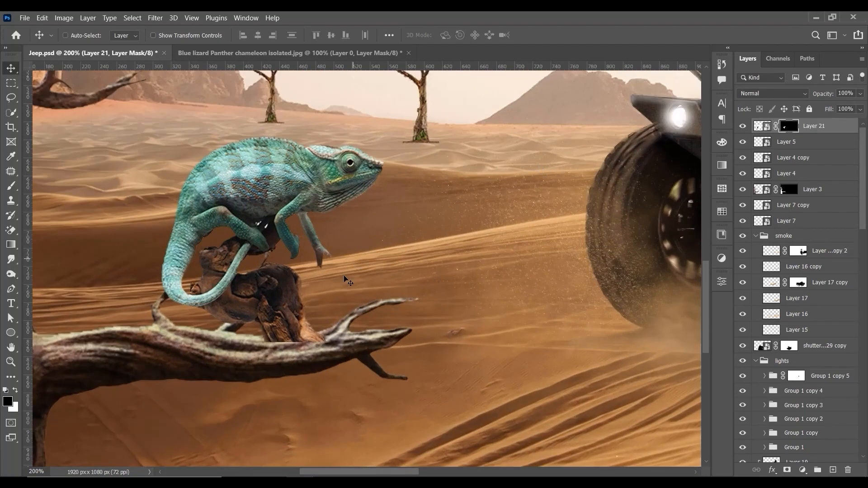
Step: Try placing the chameleon lower, with its stump overlapping the front of the branch
{"action": "left_click_drag", "start_coordinate": [299, 313], "coordinate": [316, 416]}
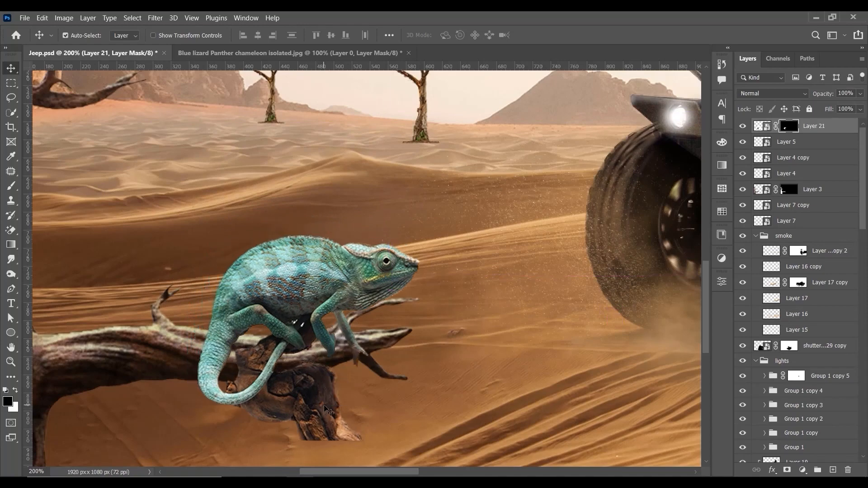
{"action": "key", "text": "ctrl+0"}
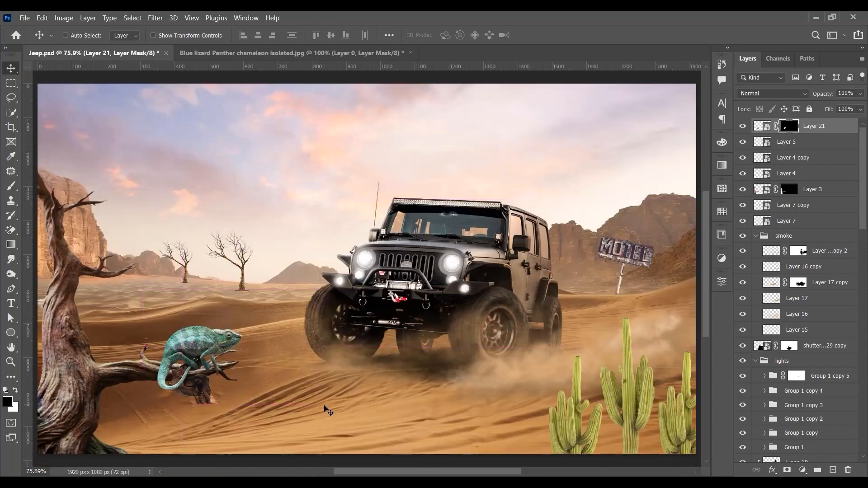
{"action": "key", "text": "ctrl+1"}
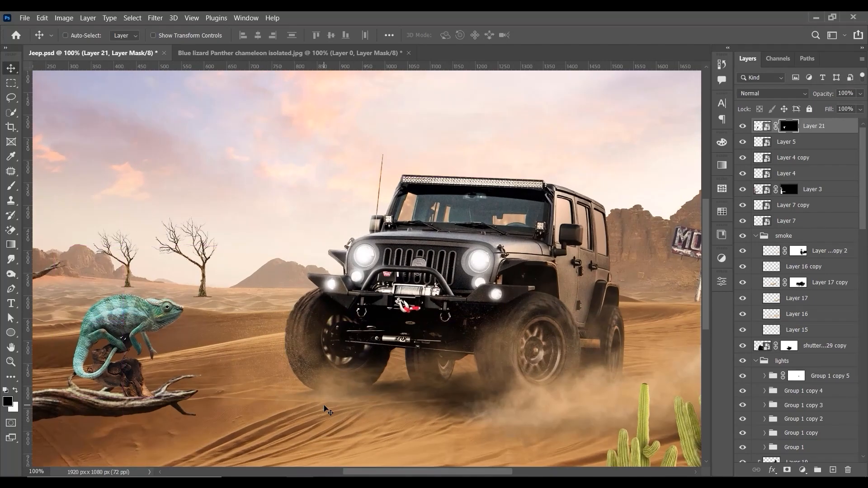
Step: Shift the chameleon and its stump slightly along the branch toward the trunk, and activate the Brush tool
{"action": "left_click_drag", "start_coordinate": [157, 357], "coordinate": [289, 300]}
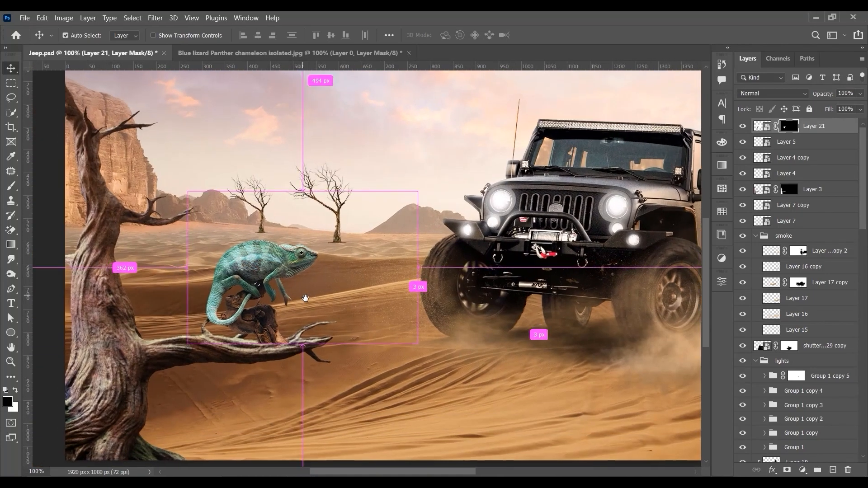
{"action": "key", "text": "ctrl+plus"}
{"action": "left_click_drag", "start_coordinate": [181, 320], "coordinate": [496, 317]}
{"action": "left_click_drag", "start_coordinate": [436, 255], "coordinate": [416, 298]}
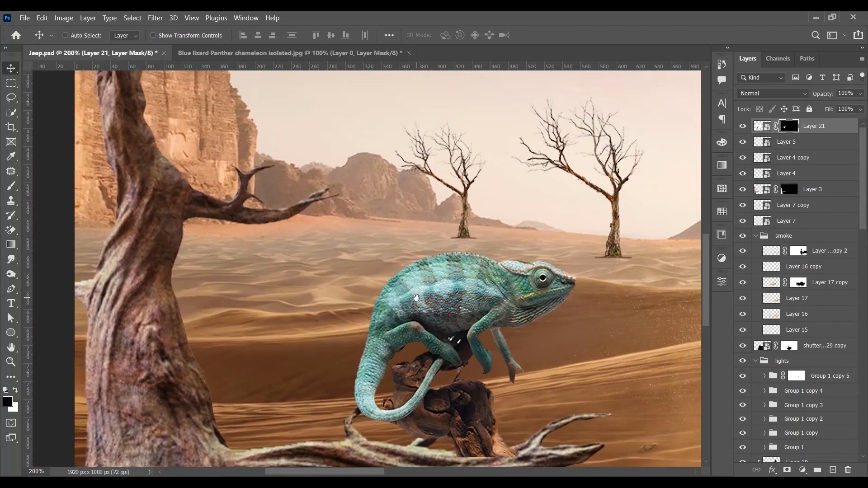
{"action": "left_click_drag", "start_coordinate": [413, 334], "coordinate": [340, 244]}
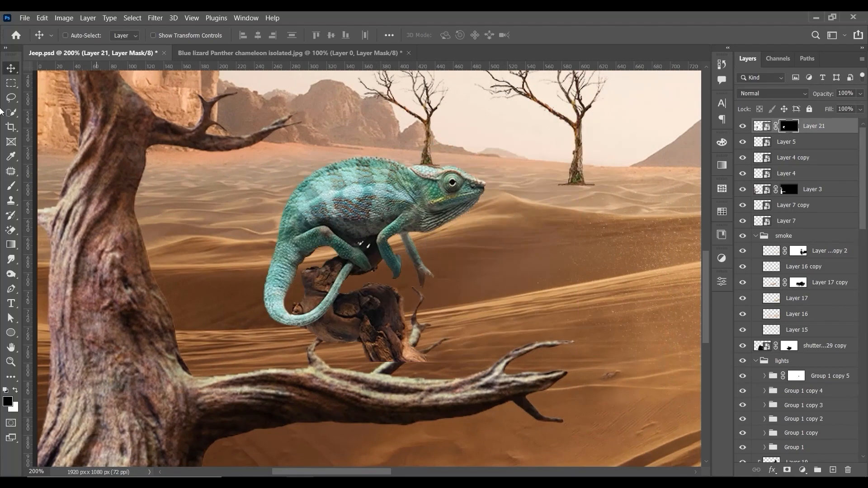
{"action": "left_click", "coordinate": [11, 185]}
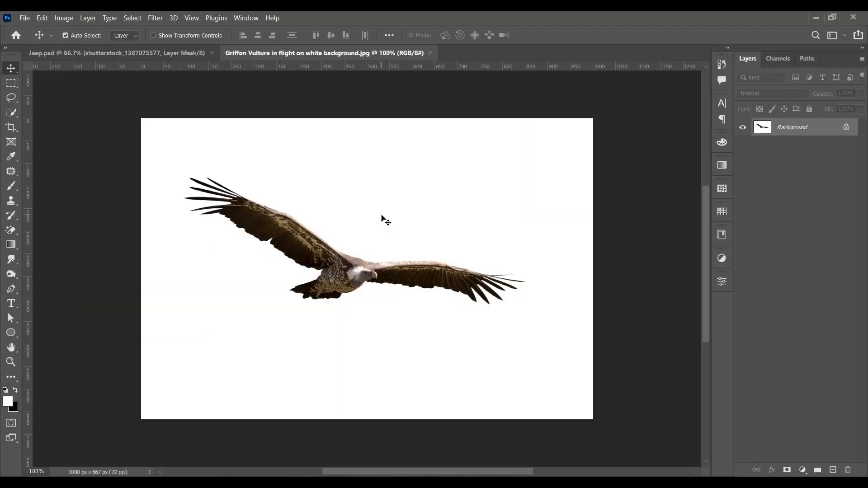
Step: Bring up "Griffon Vulture in flight on white background.jpg" and unlock its Background layer
{"action": "key", "text": "ctrl+plus"}
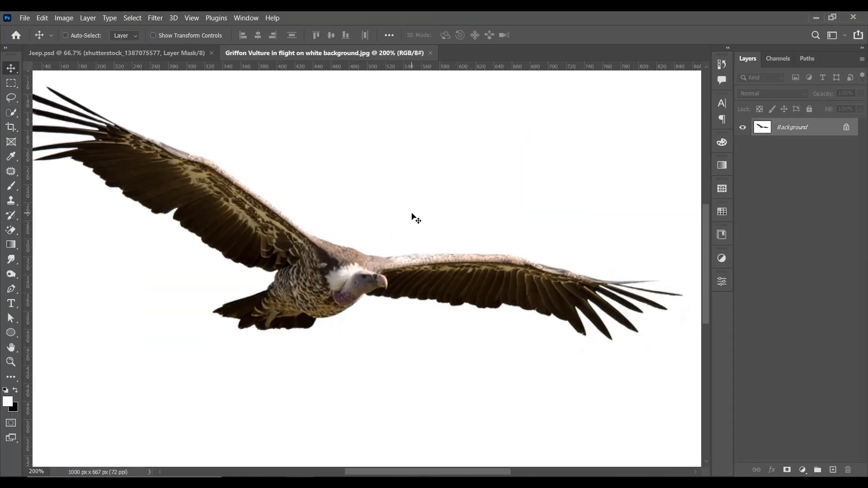
{"action": "key", "text": "ctrl+minus"}
{"action": "left_click", "coordinate": [845, 127]}
Step: Try selecting the vulture with Select Subject, and drop the selection
{"action": "left_click", "coordinate": [607, 343]}
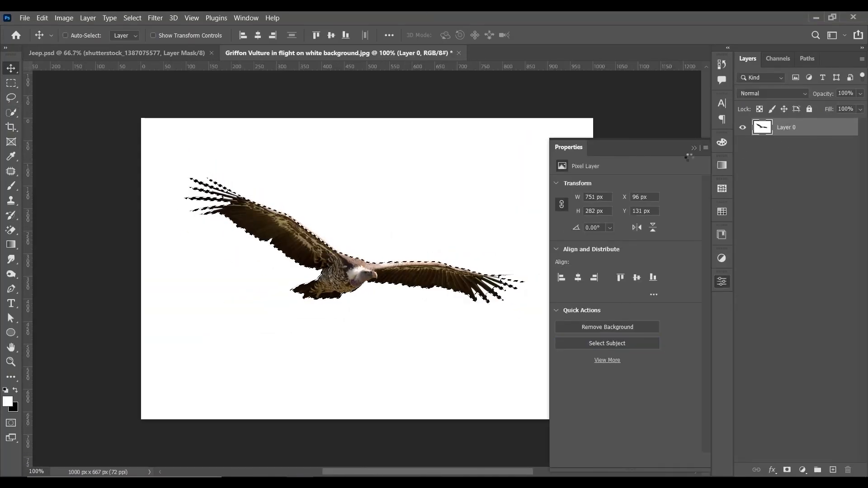
{"action": "left_click", "coordinate": [693, 148]}
{"action": "key", "text": "ctrl+d"}
Step: Start a Pen tool path around the lowest feather of the vulture's raised wing and onto its trailing edge
{"action": "key", "text": "ctrl+plus"}
{"action": "key", "text": "ctrl+plus"}
{"action": "left_click_drag", "start_coordinate": [181, 207], "coordinate": [369, 325]}
{"action": "key", "text": "ctrl+plus"}
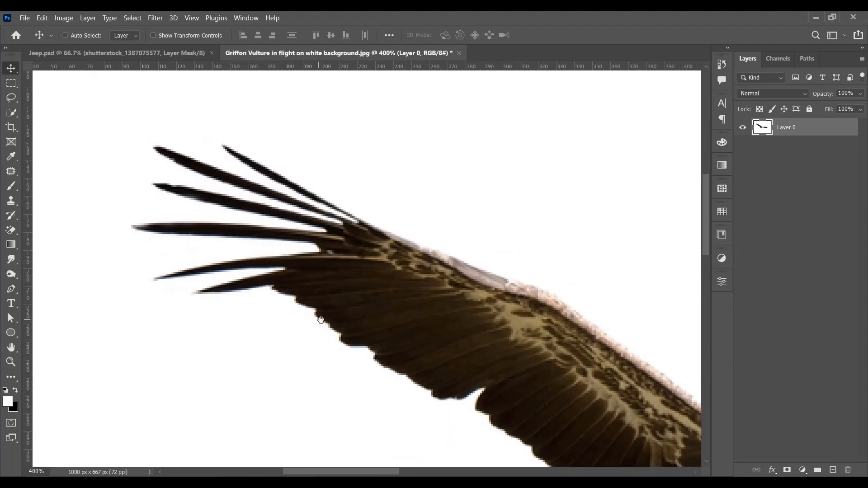
{"action": "key", "text": "ctrl+plus"}
{"action": "key", "text": "p"}
{"action": "key", "text": "ctrl+plus"}
{"action": "key", "text": "ctrl+plus"}
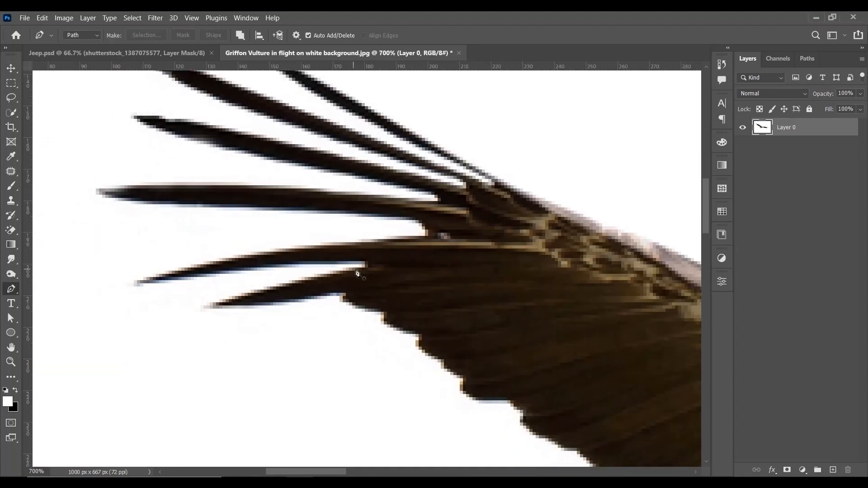
{"action": "left_click", "coordinate": [361, 267]}
{"action": "left_click", "coordinate": [253, 293]}
{"action": "left_click", "coordinate": [213, 306]}
{"action": "left_click_drag", "start_coordinate": [261, 306], "coordinate": [287, 303]}
{"action": "left_click", "coordinate": [381, 312]}
{"action": "left_click_drag", "start_coordinate": [389, 324], "coordinate": [400, 328]}
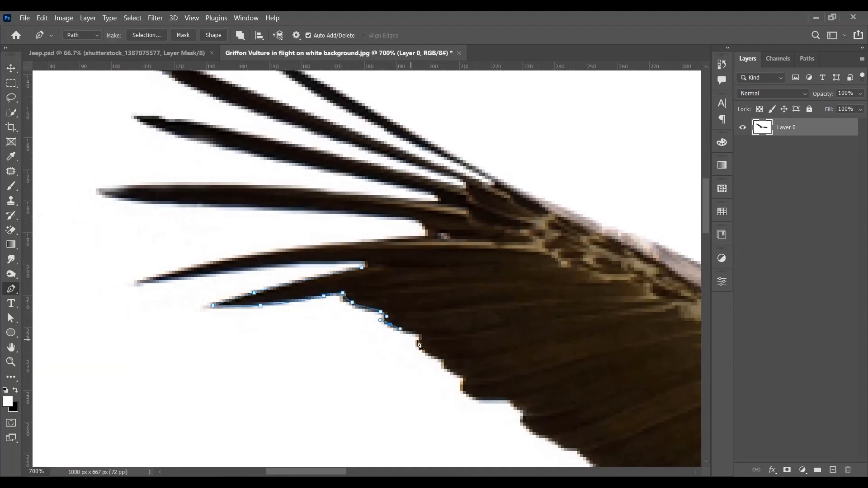
Step: Continue the pen path along the scalloped trailing edge up to the inner end of the white notch
{"action": "left_click_drag", "start_coordinate": [497, 402], "coordinate": [417, 311]}
{"action": "left_click", "coordinate": [430, 313]}
{"action": "left_click_drag", "start_coordinate": [439, 319], "coordinate": [444, 320]}
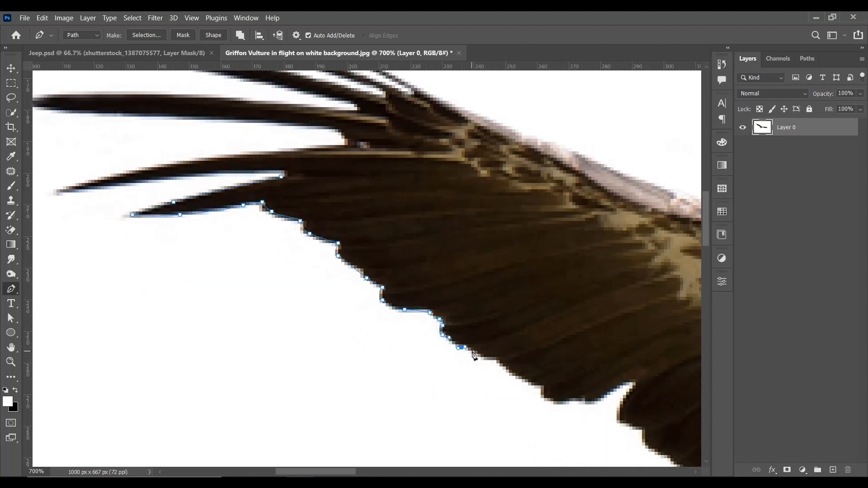
{"action": "left_click_drag", "start_coordinate": [531, 387], "coordinate": [419, 325]}
{"action": "left_click", "coordinate": [433, 324]}
{"action": "left_click", "coordinate": [432, 332]}
{"action": "left_click", "coordinate": [518, 320]}
{"action": "left_click", "coordinate": [524, 320]}
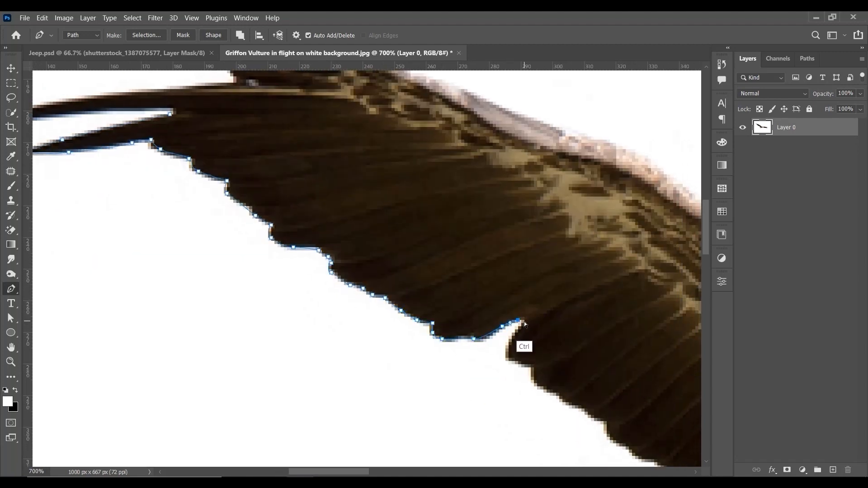
Step: Trace the path out of the notch and along the remaining trailing edge to where the wing meets the body
{"action": "left_click", "coordinate": [521, 326]}
{"action": "left_click", "coordinate": [512, 342]}
{"action": "left_click", "coordinate": [508, 358]}
{"action": "left_click", "coordinate": [524, 364]}
{"action": "left_click_drag", "start_coordinate": [530, 367], "coordinate": [532, 370]}
{"action": "left_click_drag", "start_coordinate": [533, 383], "coordinate": [417, 261]}
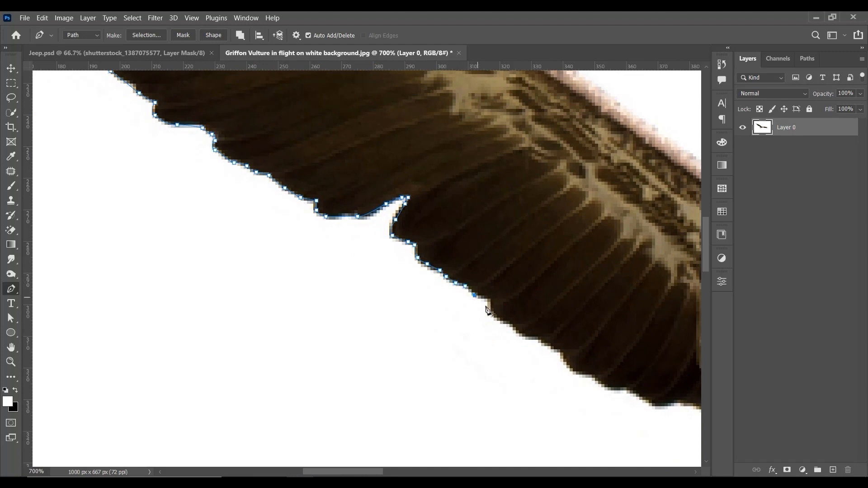
{"action": "left_click_drag", "start_coordinate": [583, 378], "coordinate": [469, 298]}
{"action": "left_click", "coordinate": [465, 295]}
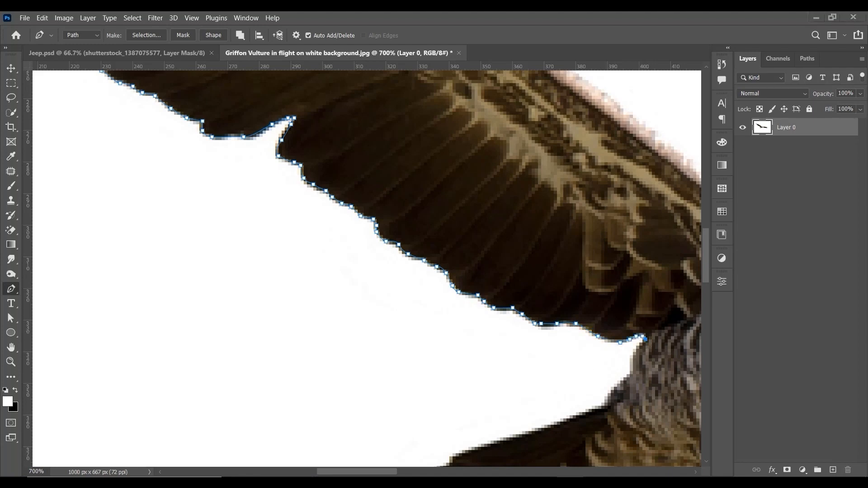
Step: Continue the pen path down the vulture's rear body and around the edges of its tail feathers
{"action": "left_click_drag", "start_coordinate": [639, 328], "coordinate": [415, 201]}
{"action": "key", "text": "ctrl+plus"}
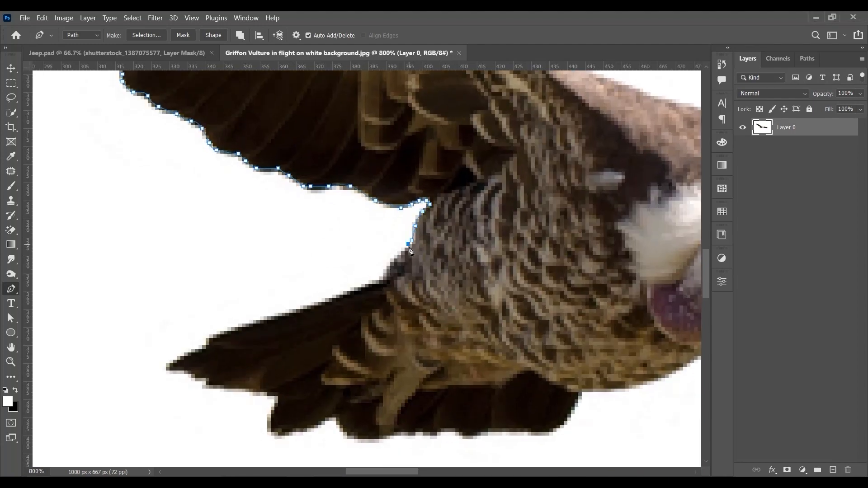
{"action": "left_click", "coordinate": [398, 258]}
{"action": "left_click", "coordinate": [386, 273]}
{"action": "left_click", "coordinate": [383, 280]}
{"action": "left_click_drag", "start_coordinate": [329, 302], "coordinate": [307, 310]}
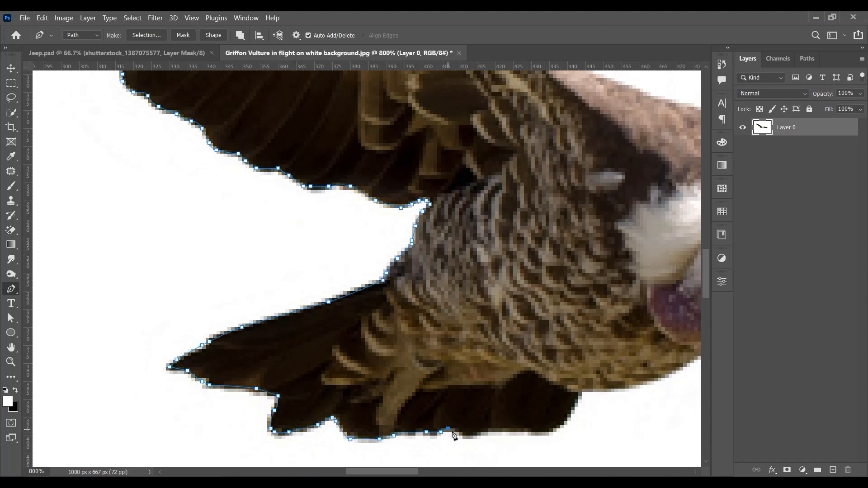
Step: Trace the path from the tail along the belly and throat onto the trailing edge of the outstretched wing
{"action": "left_click_drag", "start_coordinate": [619, 371], "coordinate": [447, 368]}
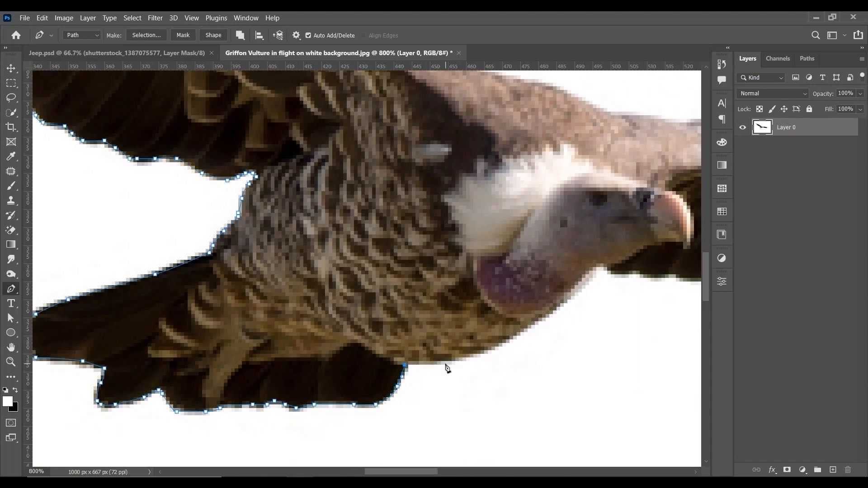
{"action": "key", "text": "ctrl+z"}
{"action": "left_click_drag", "start_coordinate": [589, 282], "coordinate": [363, 283]}
{"action": "left_click", "coordinate": [463, 290]}
{"action": "left_click", "coordinate": [484, 284]}
{"action": "left_click", "coordinate": [512, 284]}
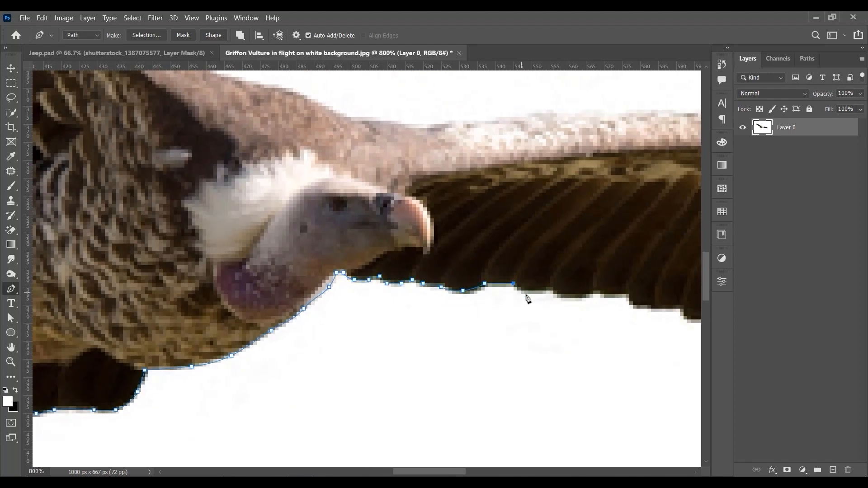
Step: Continue the path along the outstretched wing's trailing edge, following the small feather steps beyond the beak
{"action": "left_click", "coordinate": [567, 298]}
{"action": "left_click", "coordinate": [589, 294]}
{"action": "left_click", "coordinate": [601, 294]}
{"action": "left_click_drag", "start_coordinate": [608, 296], "coordinate": [421, 299]}
{"action": "left_click", "coordinate": [393, 286]}
{"action": "left_click", "coordinate": [404, 287]}
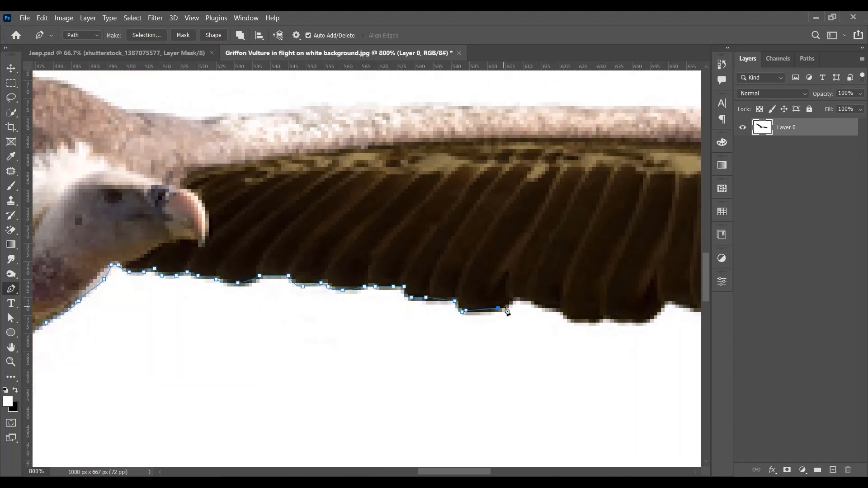
Step: Trace the path around the deeper scallops in the middle of the outstretched wing's trailing edge
{"action": "left_click_drag", "start_coordinate": [610, 325], "coordinate": [473, 295]}
{"action": "left_click", "coordinate": [477, 290]}
{"action": "left_click", "coordinate": [506, 294]}
{"action": "left_click", "coordinate": [517, 286]}
{"action": "left_click", "coordinate": [523, 280]}
{"action": "key", "text": "ctrl+minus"}
{"action": "key", "text": "ctrl+minus"}
{"action": "key", "text": "ctrl+minus"}
{"action": "key", "text": "ctrl+minus"}
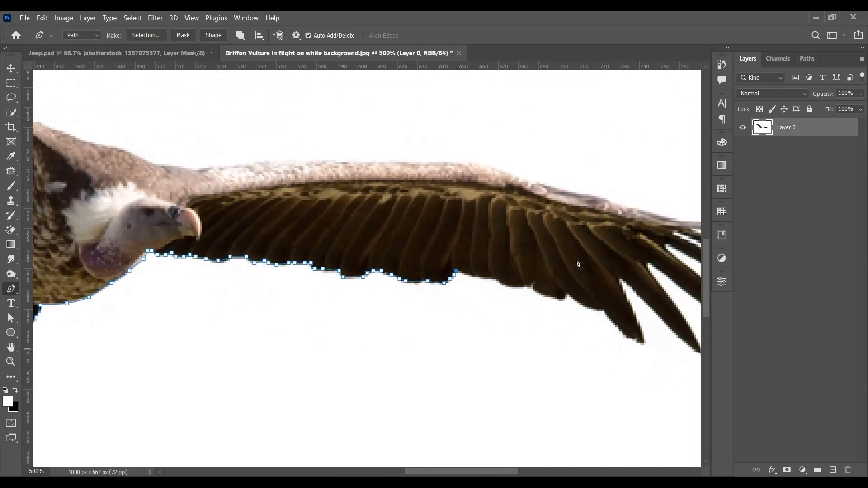
Step: Extend the path along the outer scallops of the trailing edge toward the first separated wingtip feather
{"action": "key", "text": "ctrl+plus"}
{"action": "key", "text": "ctrl+plus"}
{"action": "key", "text": "ctrl+plus"}
{"action": "key", "text": "ctrl+plus"}
{"action": "left_click_drag", "start_coordinate": [656, 245], "coordinate": [475, 252]}
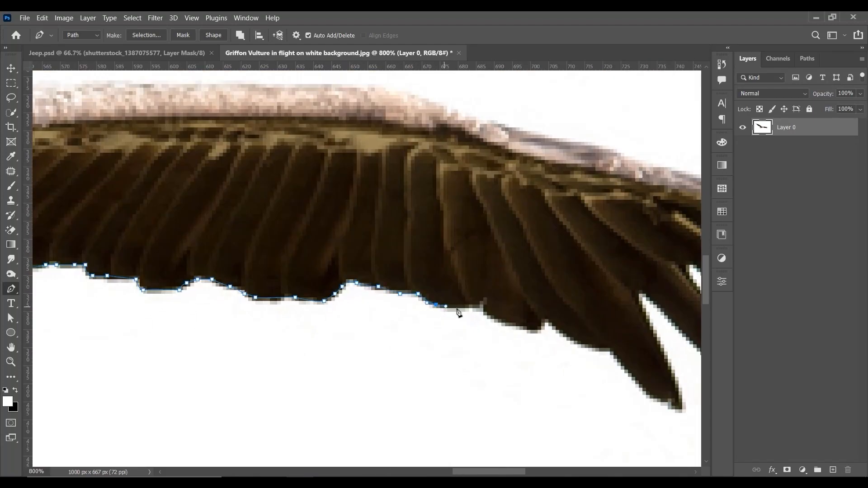
{"action": "left_click", "coordinate": [544, 326]}
{"action": "left_click", "coordinate": [548, 322]}
{"action": "left_click_drag", "start_coordinate": [568, 326], "coordinate": [484, 281]}
{"action": "left_click_drag", "start_coordinate": [485, 292], "coordinate": [495, 298]}
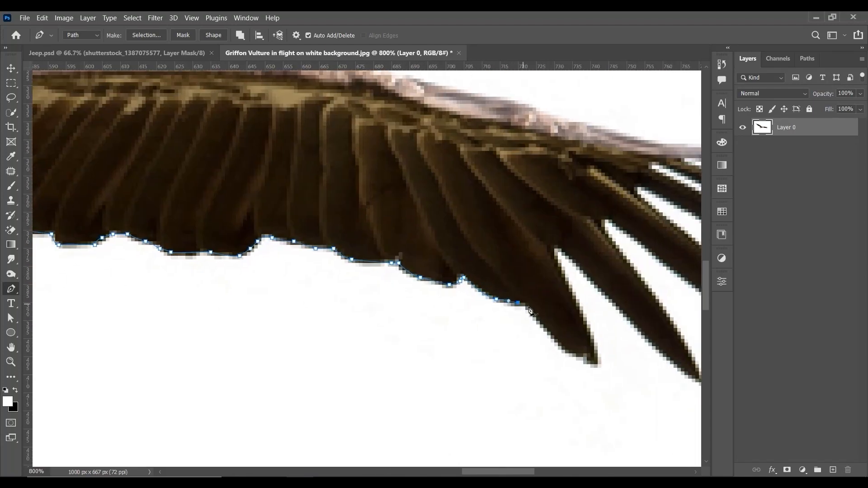
Step: Trace the path around the first separated wingtip feather, into the gap, and along the second feather
{"action": "left_click", "coordinate": [526, 307]}
{"action": "left_click_drag", "start_coordinate": [550, 335], "coordinate": [488, 277]}
{"action": "left_click_drag", "start_coordinate": [492, 281], "coordinate": [523, 256]}
{"action": "key", "text": "ctrl+z"}
{"action": "left_click_drag", "start_coordinate": [514, 238], "coordinate": [512, 236]}
{"action": "left_click_drag", "start_coordinate": [500, 219], "coordinate": [501, 218]}
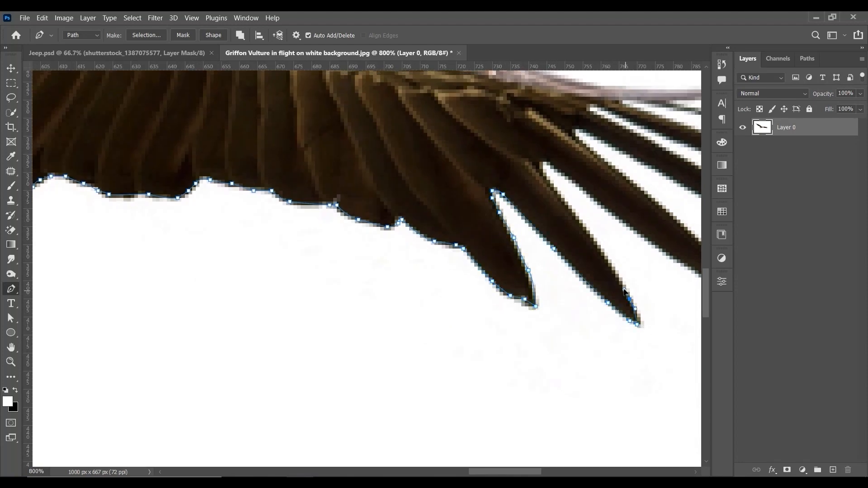
Step: Trace the path around the middle wingtip feathers and the gaps between them, onto the fifth feather's upper edge
{"action": "left_click_drag", "start_coordinate": [543, 172], "coordinate": [326, 227]}
{"action": "left_click", "coordinate": [421, 288]}
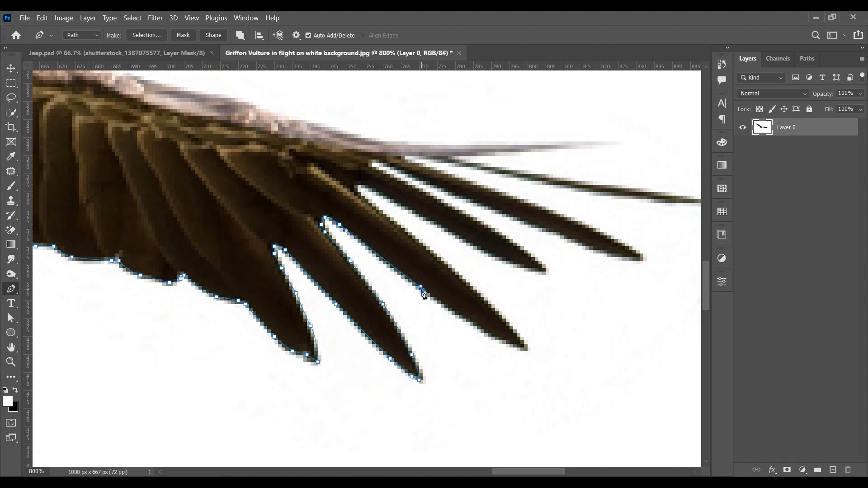
{"action": "left_click_drag", "start_coordinate": [482, 298], "coordinate": [477, 292]}
{"action": "left_click", "coordinate": [452, 230]}
{"action": "left_click", "coordinate": [517, 262]}
{"action": "left_click", "coordinate": [545, 269]}
{"action": "left_click_drag", "start_coordinate": [510, 239], "coordinate": [467, 296]}
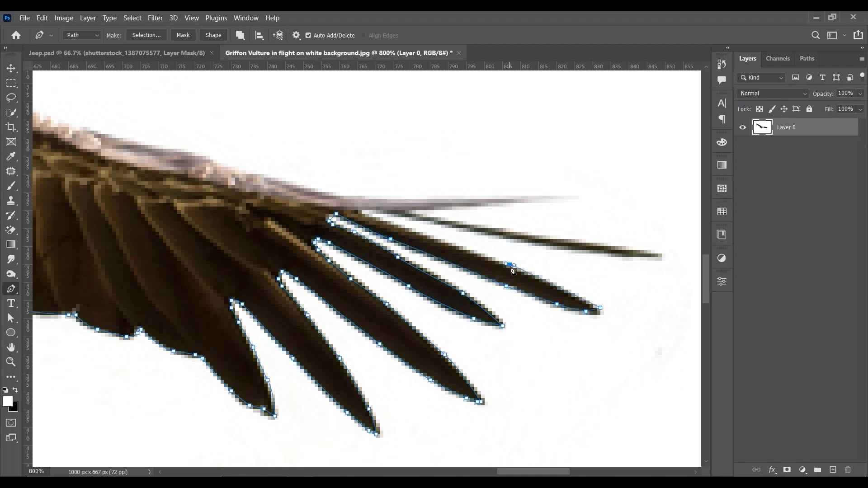
Step: Trace the path around the two thin uppermost feathers at the outstretched wing's tip
{"action": "left_click_drag", "start_coordinate": [492, 236], "coordinate": [508, 239]}
{"action": "left_click", "coordinate": [565, 197]}
{"action": "left_click_drag", "start_coordinate": [325, 195], "coordinate": [417, 198]}
{"action": "left_click_drag", "start_coordinate": [384, 185], "coordinate": [596, 253]}
Step: Draw curved path segments back along the outer part of the outstretched wing's leading edge
{"action": "left_click_drag", "start_coordinate": [601, 252], "coordinate": [562, 242]}
{"action": "left_click_drag", "start_coordinate": [510, 230], "coordinate": [493, 226]}
{"action": "left_click_drag", "start_coordinate": [449, 216], "coordinate": [442, 212]}
{"action": "left_click_drag", "start_coordinate": [431, 201], "coordinate": [520, 232]}
{"action": "left_click_drag", "start_coordinate": [484, 229], "coordinate": [449, 229]}
{"action": "left_click_drag", "start_coordinate": [433, 226], "coordinate": [630, 241]}
Step: Continue the path along the inner leading edge of the outstretched wing and over the vulture's back
{"action": "left_click_drag", "start_coordinate": [364, 240], "coordinate": [331, 242]}
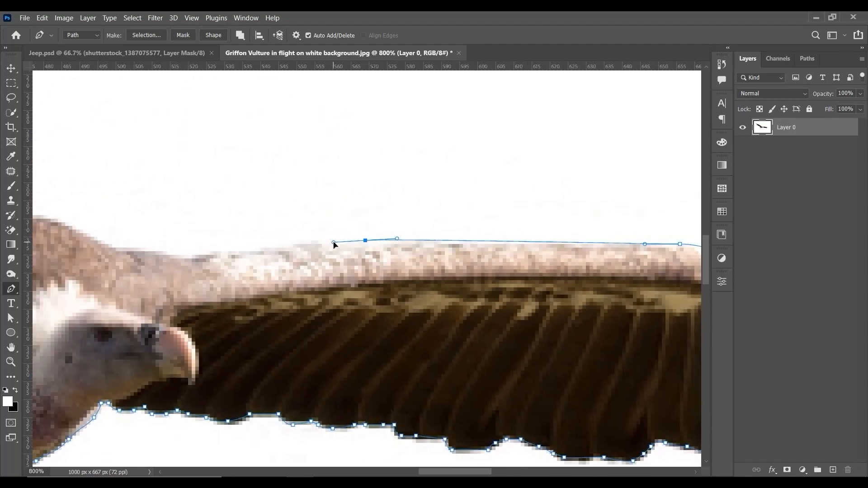
{"action": "left_click_drag", "start_coordinate": [206, 247], "coordinate": [194, 248]}
{"action": "left_click_drag", "start_coordinate": [192, 248], "coordinate": [415, 242]}
{"action": "left_click_drag", "start_coordinate": [360, 242], "coordinate": [336, 239]}
{"action": "left_click_drag", "start_coordinate": [280, 217], "coordinate": [369, 232]}
{"action": "left_click_drag", "start_coordinate": [330, 215], "coordinate": [471, 276]}
Step: Trace the raised wing's leading edge from the back out onto the topmost tip feather
{"action": "left_click_drag", "start_coordinate": [419, 258], "coordinate": [389, 239]}
{"action": "left_click_drag", "start_coordinate": [336, 193], "coordinate": [323, 184]}
{"action": "left_click_drag", "start_coordinate": [300, 147], "coordinate": [427, 248]}
{"action": "left_click_drag", "start_coordinate": [350, 213], "coordinate": [324, 197]}
{"action": "left_click_drag", "start_coordinate": [233, 132], "coordinate": [374, 227]}
{"action": "left_click_drag", "start_coordinate": [297, 168], "coordinate": [287, 166]}
{"action": "left_click_drag", "start_coordinate": [229, 154], "coordinate": [410, 238]}
{"action": "left_click", "coordinate": [346, 206]}
{"action": "left_click_drag", "start_coordinate": [327, 206], "coordinate": [427, 245]}
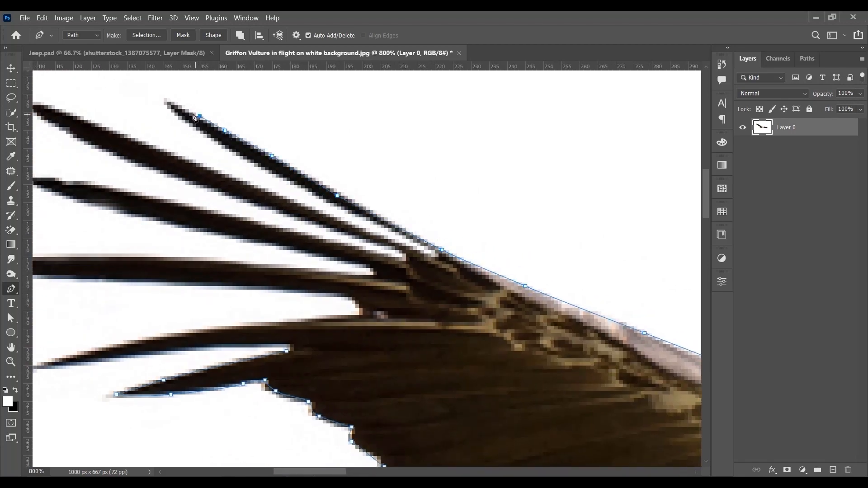
Step: Trace the path back along the underside of the topmost feather and out along the second feather's upper edge
{"action": "left_click_drag", "start_coordinate": [239, 155], "coordinate": [243, 158]}
{"action": "left_click_drag", "start_coordinate": [287, 180], "coordinate": [291, 182]}
{"action": "left_click_drag", "start_coordinate": [329, 202], "coordinate": [335, 205]}
{"action": "left_click", "coordinate": [424, 253]}
{"action": "left_click", "coordinate": [366, 232]}
{"action": "left_click", "coordinate": [293, 203]}
{"action": "left_click_drag", "start_coordinate": [268, 189], "coordinate": [401, 243]}
Step: Take the path around the tip of the raised wing's second feather and back along its underside
{"action": "left_click", "coordinate": [319, 215]}
{"action": "left_click", "coordinate": [261, 193]}
{"action": "left_click", "coordinate": [217, 175]}
{"action": "left_click_drag", "start_coordinate": [197, 182], "coordinate": [205, 185]}
{"action": "left_click_drag", "start_coordinate": [282, 223], "coordinate": [291, 225]}
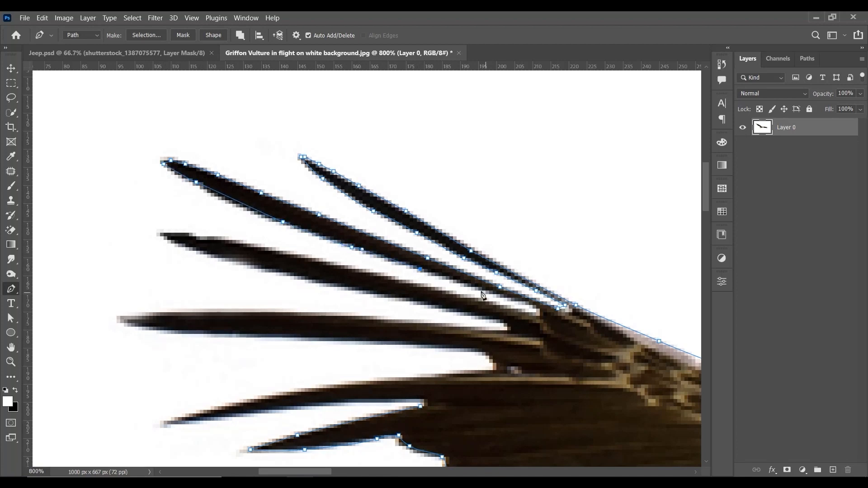
Step: Trace the path around the raised wing's third feather and into the gap below it
{"action": "left_click_drag", "start_coordinate": [507, 308], "coordinate": [490, 305]}
{"action": "left_click", "coordinate": [203, 251]}
{"action": "left_click_drag", "start_coordinate": [247, 265], "coordinate": [261, 267]}
{"action": "left_click_drag", "start_coordinate": [319, 283], "coordinate": [321, 314]}
{"action": "left_click", "coordinate": [507, 327]}
Step: Trace the path around the raised wing's fourth feather and through the notch beneath it
{"action": "left_click_drag", "start_coordinate": [257, 312], "coordinate": [226, 312]}
{"action": "left_click", "coordinate": [152, 316]}
{"action": "left_click", "coordinate": [120, 319]}
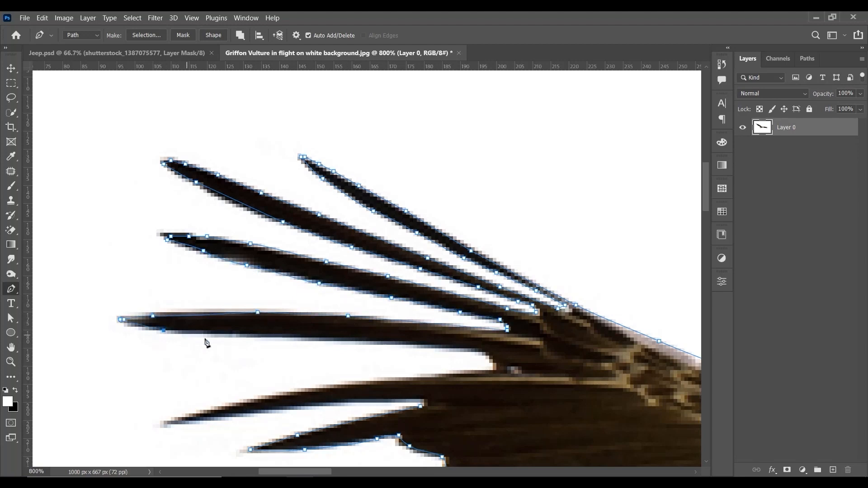
{"action": "left_click_drag", "start_coordinate": [265, 337], "coordinate": [308, 338]}
{"action": "left_click_drag", "start_coordinate": [384, 345], "coordinate": [422, 348]}
{"action": "left_click_drag", "start_coordinate": [489, 363], "coordinate": [492, 367]}
{"action": "left_click", "coordinate": [486, 373]}
Step: Trace the remaining long curved feather, close the path at its starting point, and load it as a selection
{"action": "left_click_drag", "start_coordinate": [420, 377], "coordinate": [401, 380]}
{"action": "left_click_drag", "start_coordinate": [289, 393], "coordinate": [400, 362]}
{"action": "left_click_drag", "start_coordinate": [386, 364], "coordinate": [362, 381]}
{"action": "left_click", "coordinate": [296, 386]}
{"action": "left_click", "coordinate": [282, 390]}
{"action": "left_click_drag", "start_coordinate": [444, 372], "coordinate": [453, 370]}
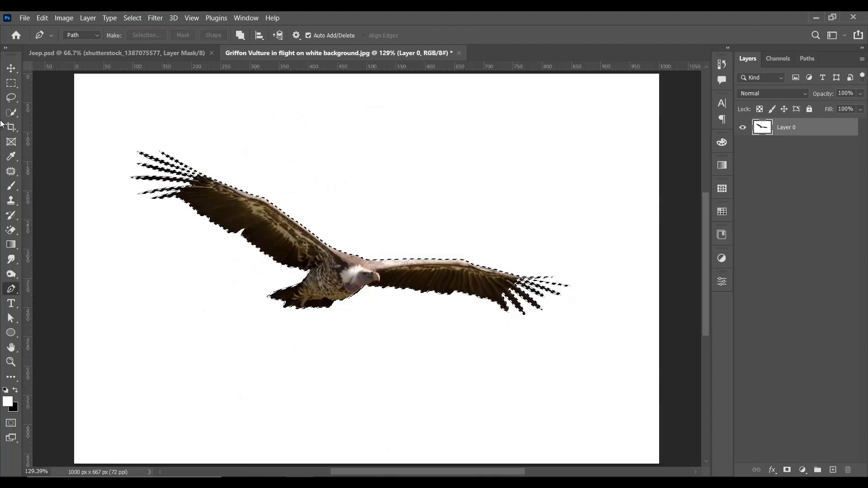
Step: Copy the selected vulture to a new layer, convert it to a smart object, and move it into Jeep.psd's sky
{"action": "key", "text": "ctrl+j"}
{"action": "key", "text": "v"}
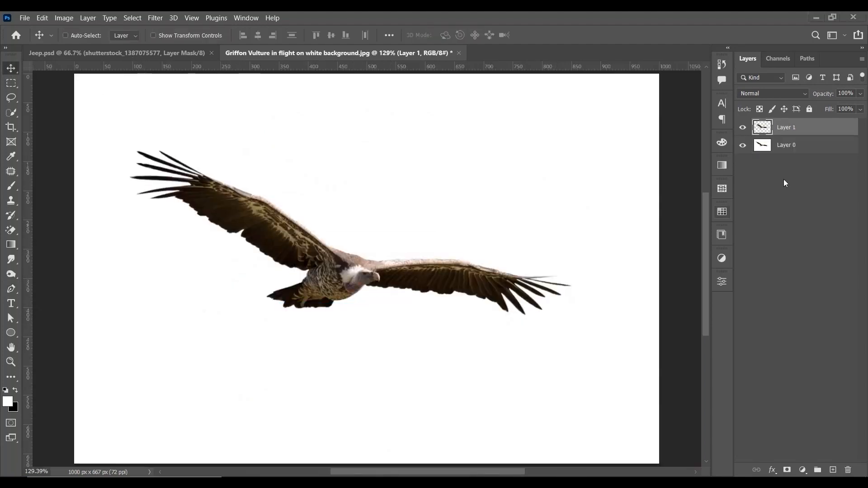
{"action": "right_click", "coordinate": [822, 128]}
{"action": "left_click", "coordinate": [736, 175]}
{"action": "left_click_drag", "start_coordinate": [232, 226], "coordinate": [294, 171]}
{"action": "key", "text": "ctrl"}
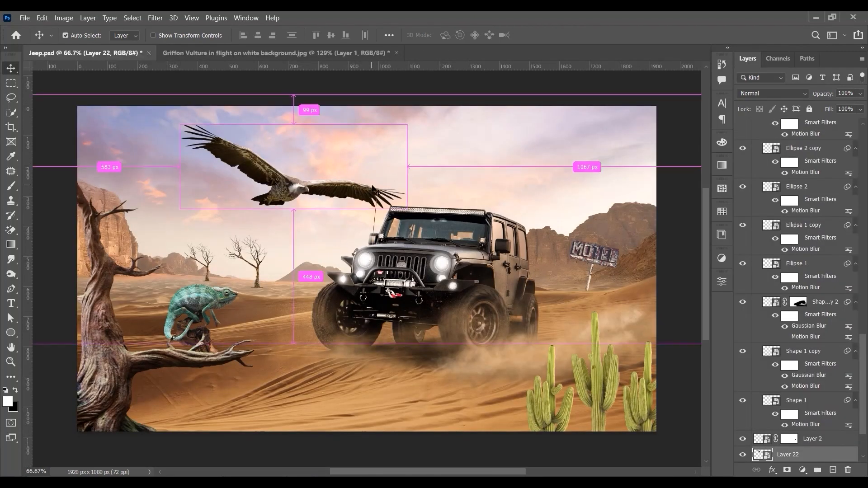
Step: Scale the vulture down to about 70% in the sky above the jeep
{"action": "key", "text": "ctrl+t"}
{"action": "left_click_drag", "start_coordinate": [406, 126], "coordinate": [378, 153]}
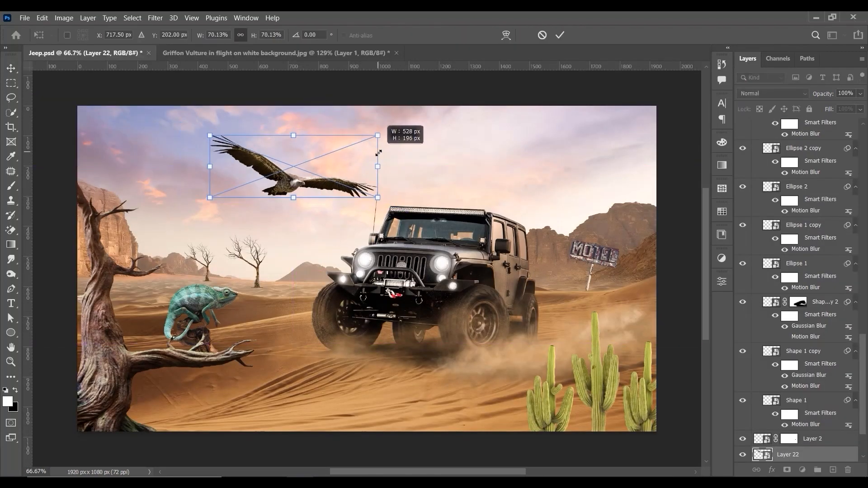
{"action": "key", "text": "Return"}
{"action": "key", "text": "ctrl+plus"}
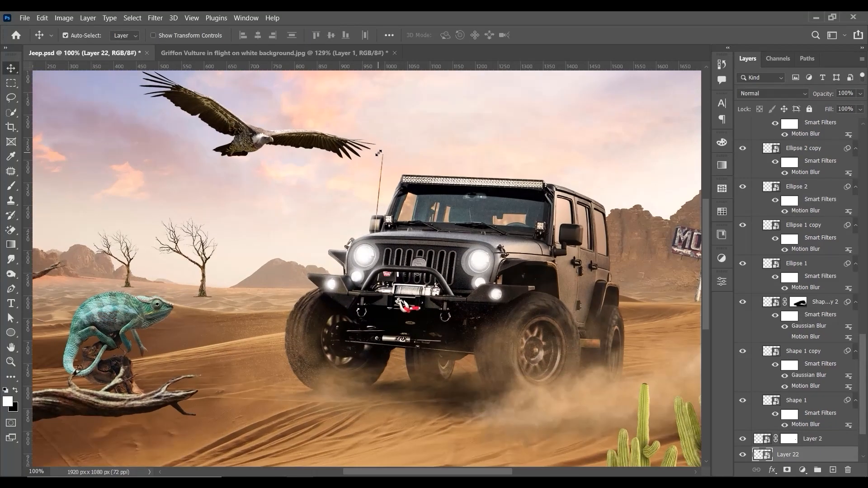
{"action": "key", "text": "ctrl+0"}
{"action": "key", "text": "ctrl+minus"}
Step: Scale the vulture down to about 55% and shift it closer to the jeep's roof
{"action": "key", "text": "ctrl+t"}
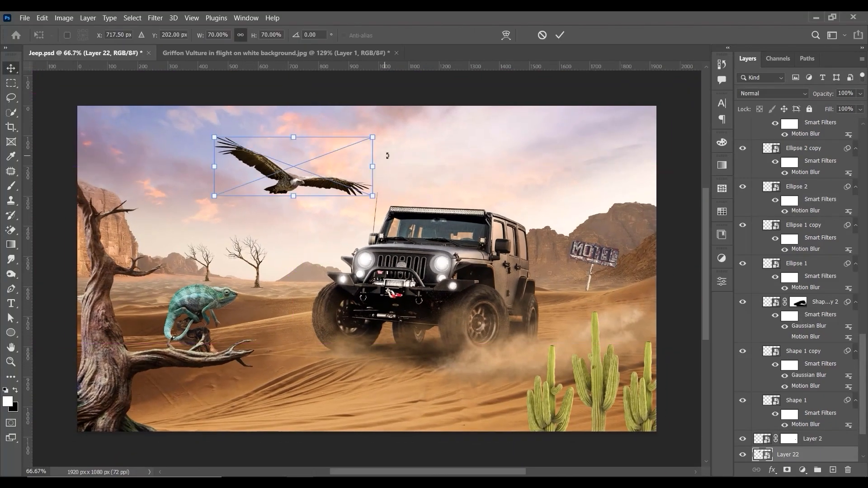
{"action": "left_click_drag", "start_coordinate": [382, 135], "coordinate": [355, 144]}
{"action": "left_click_drag", "start_coordinate": [323, 185], "coordinate": [345, 177]}
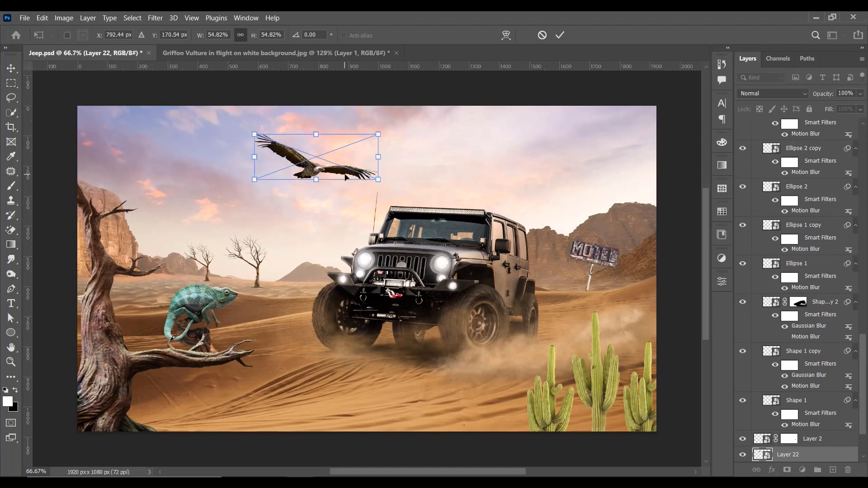
{"action": "key", "text": "Return"}
{"action": "key", "text": "ctrl+semicolon"}
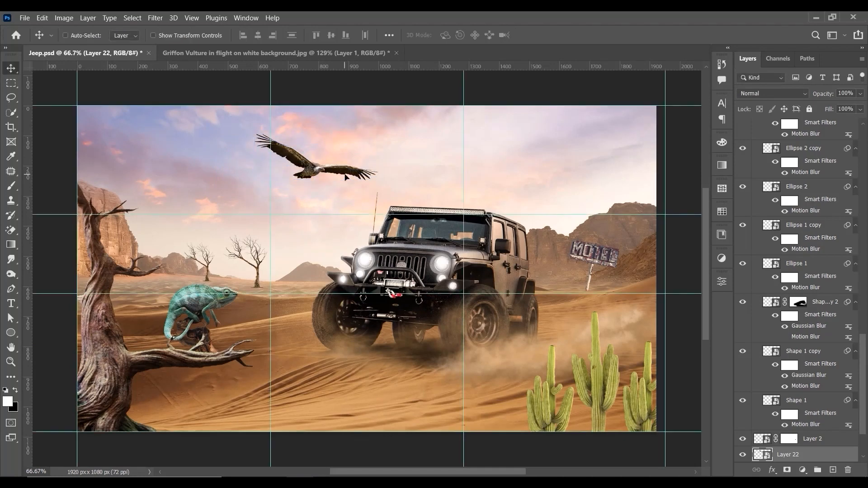
Step: Reposition the vulture higher above the jeep and scale it down to about 48%
{"action": "left_click_drag", "start_coordinate": [349, 178], "coordinate": [388, 163]}
{"action": "key", "text": "ctrl+t"}
{"action": "left_click_drag", "start_coordinate": [409, 131], "coordinate": [406, 148]}
{"action": "key", "text": "Return"}
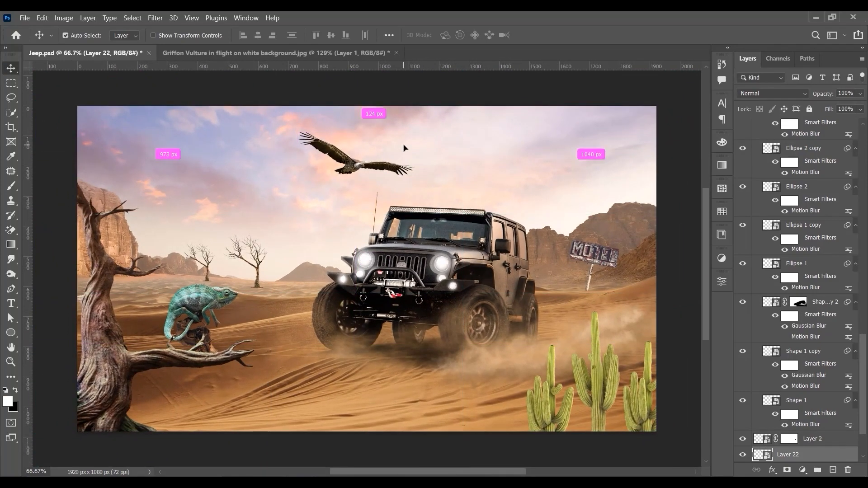
{"action": "key", "text": "ctrl+t"}
{"action": "left_click_drag", "start_coordinate": [411, 134], "coordinate": [411, 131]}
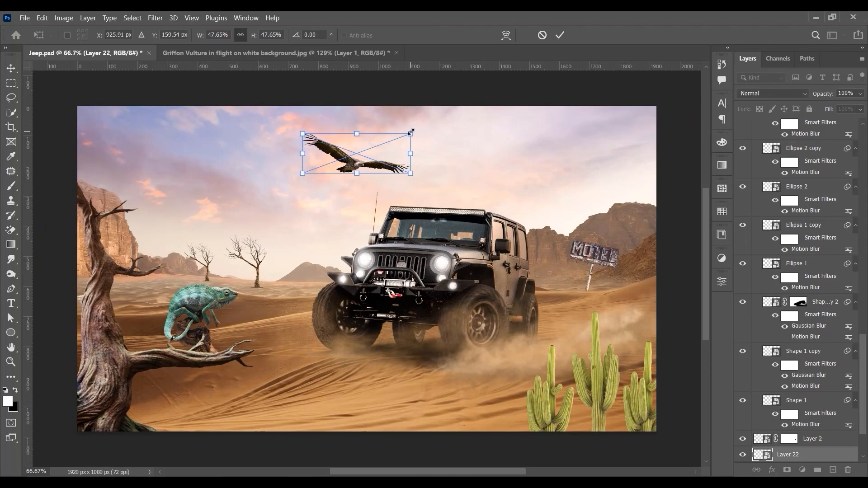
{"action": "key", "text": "Return"}
{"action": "key", "text": "ctrl+1"}
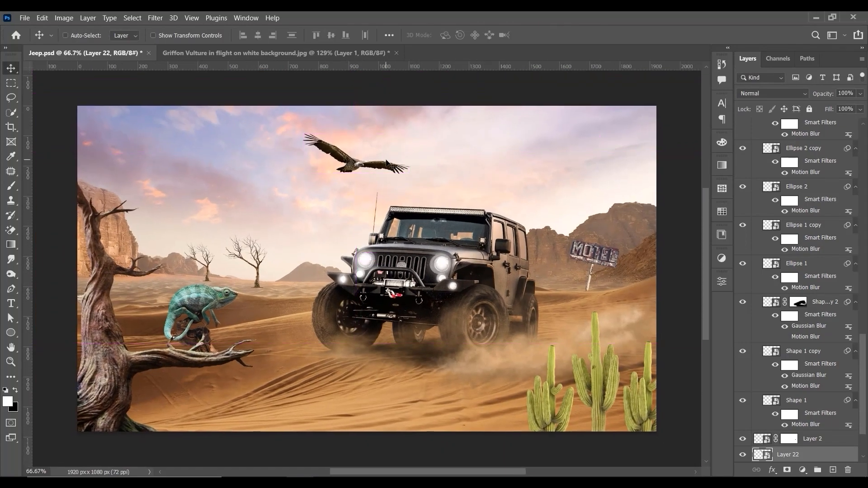
{"action": "left_click_drag", "start_coordinate": [386, 163], "coordinate": [381, 157]}
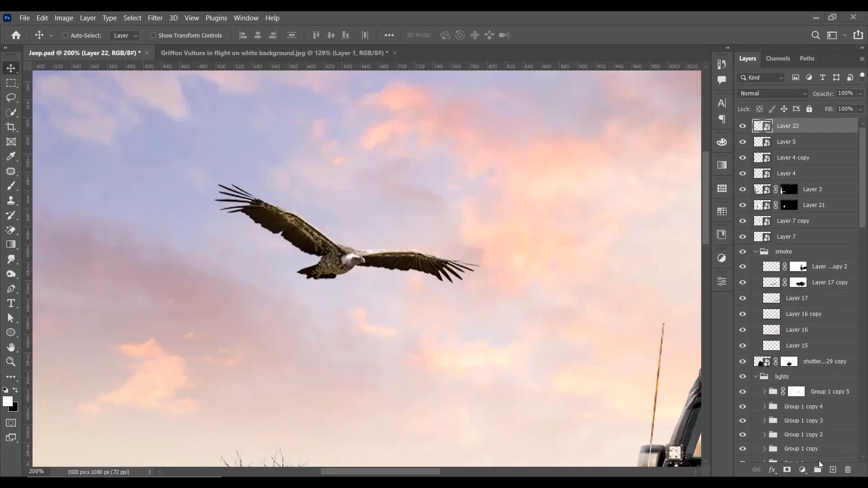
Step: Add a new layer clipped to the vulture layer and set the Brush tool to a size of 6
{"action": "left_click", "coordinate": [832, 470]}
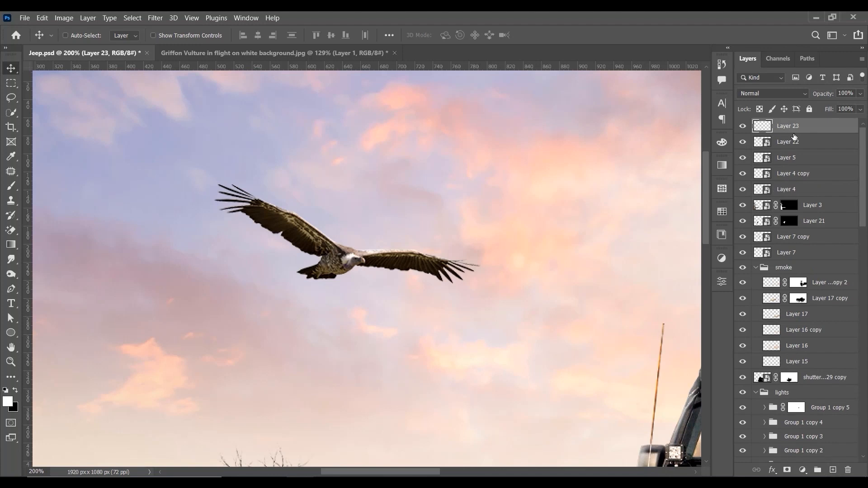
{"action": "left_click", "coordinate": [807, 134], "text": "alt"}
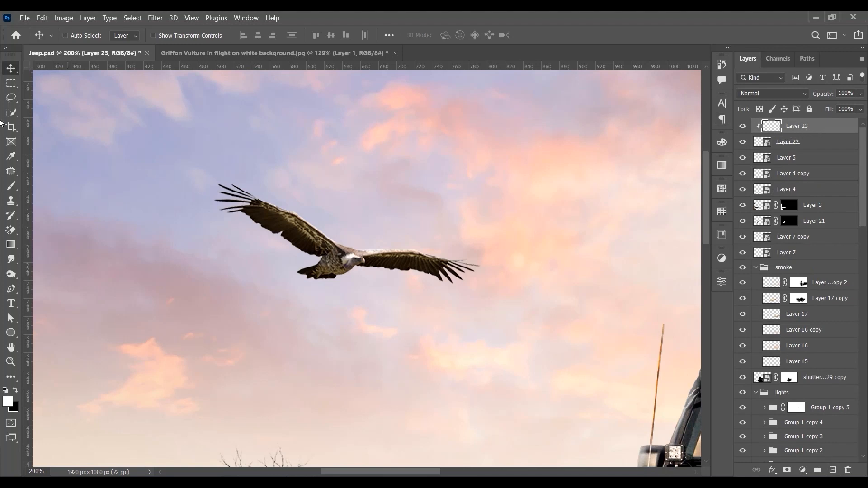
{"action": "key", "text": "b"}
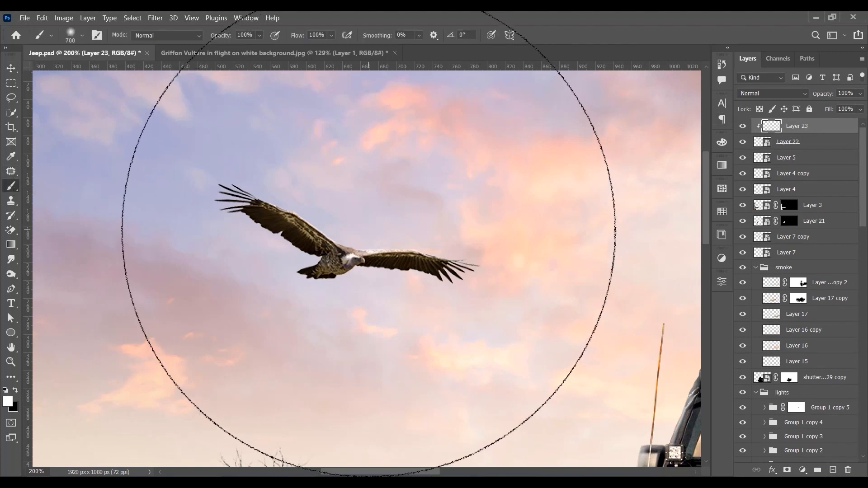
{"action": "key", "text": "bracketleft"}
{"action": "key", "text": "bracketleft"}
{"action": "key", "text": "bracketleft"}
{"action": "key", "text": "bracketleft"}
{"action": "key", "text": "bracketleft"}
{"action": "key", "text": "bracketleft"}
{"action": "key", "text": "bracketleft"}
{"action": "key", "text": "bracketleft"}
{"action": "key", "text": "bracketleft"}
{"action": "key", "text": "bracketleft"}
{"action": "key", "text": "bracketleft"}
{"action": "key", "text": "bracketleft"}
{"action": "key", "text": "bracketleft"}
{"action": "key", "text": "bracketleft"}
{"action": "key", "text": "bracketleft"}
{"action": "key", "text": "bracketleft"}
{"action": "key", "text": "bracketleft"}
{"action": "key", "text": "bracketleft"}
{"action": "key", "text": "bracketleft"}
{"action": "key", "text": "bracketleft"}
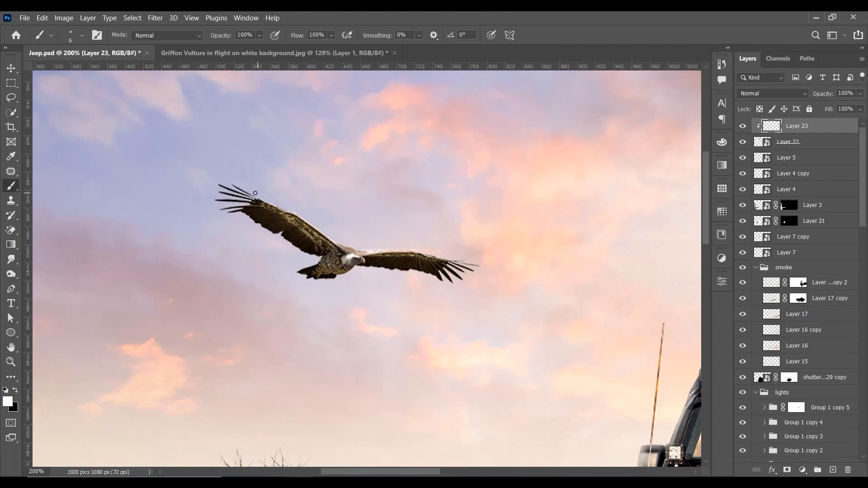
Step: Paint a thin white highlight along the upper edges of the vulture's wings, then reduce the brush size to 3
{"action": "mouse_move", "coordinate": [237, 185]}
{"action": "left_mouse_down"}
{"action": "mouse_move", "coordinate": [337, 242]}
{"action": "mouse_move", "coordinate": [396, 249]}
{"action": "left_mouse_up"}
{"action": "left_click_drag", "start_coordinate": [343, 251], "coordinate": [356, 254]}
{"action": "key", "text": "ctrl+z"}
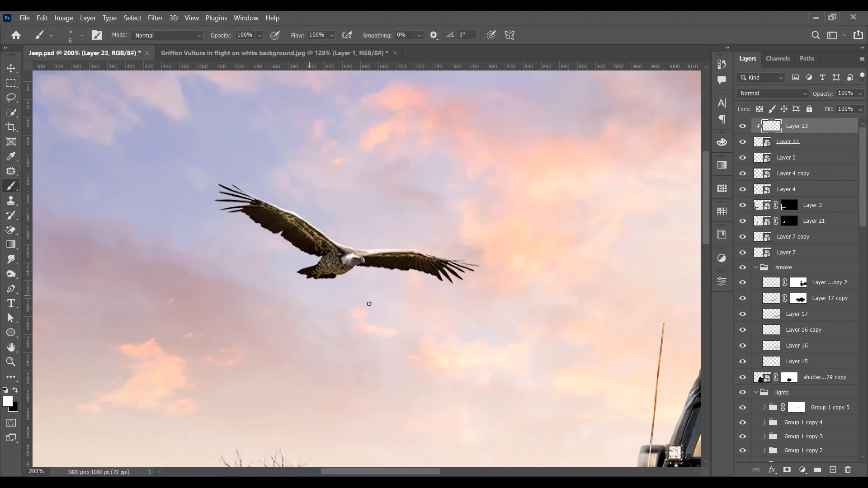
{"action": "key", "text": "bracketleft"}
Step: Soften the painted white wing highlight on Layer 23 with a Gaussian Blur of 1.7 pixels radius
{"action": "left_click", "coordinate": [155, 18]}
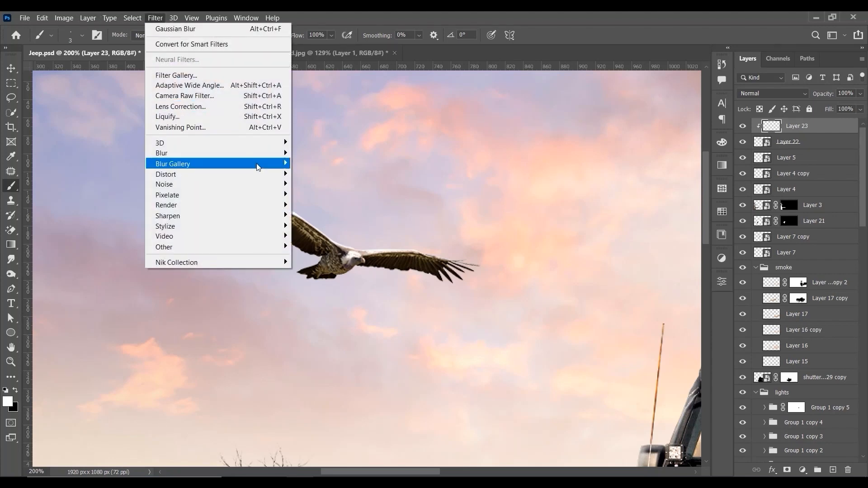
{"action": "mouse_move", "coordinate": [264, 158]}
{"action": "left_click", "coordinate": [312, 194]}
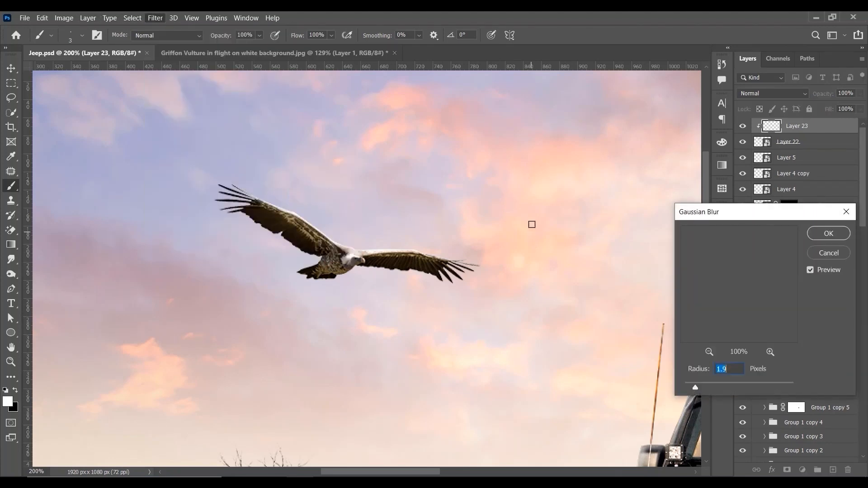
{"action": "left_click_drag", "start_coordinate": [690, 388], "coordinate": [694, 389]}
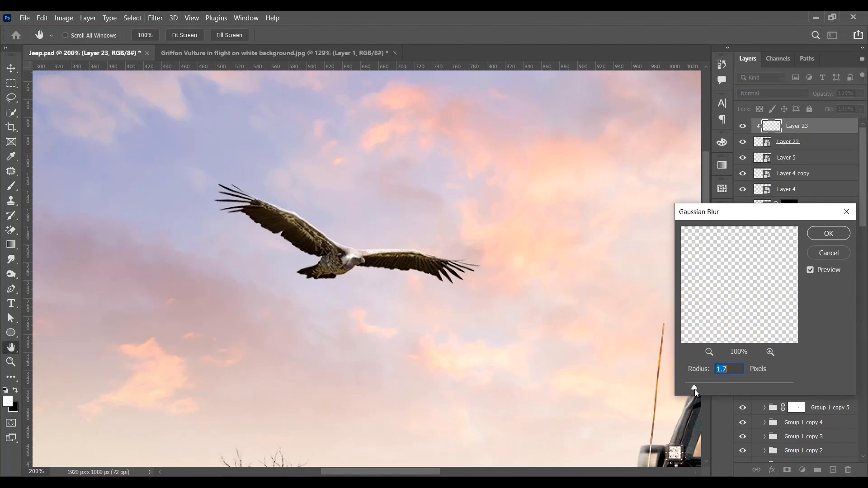
{"action": "left_click", "coordinate": [822, 234]}
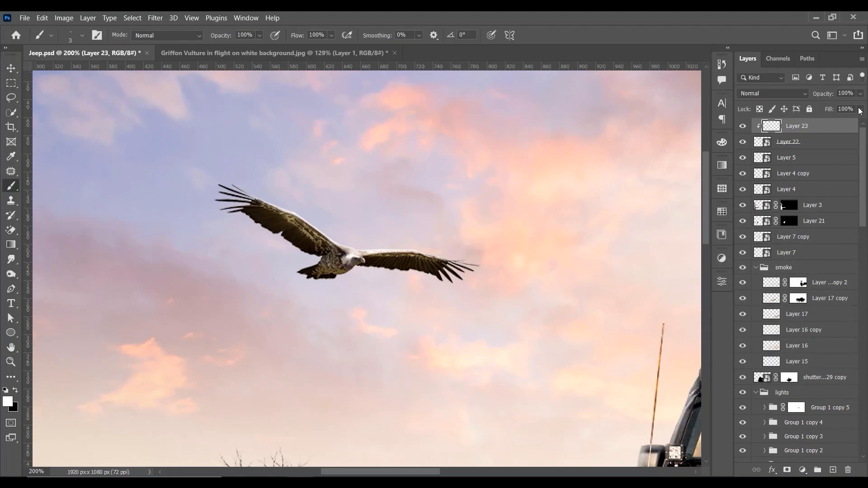
Step: Lower the fill of the vulture's highlight layer to 67% and check the result against the whole scene
{"action": "left_click", "coordinate": [859, 109]}
{"action": "left_click_drag", "start_coordinate": [861, 121], "coordinate": [842, 120]}
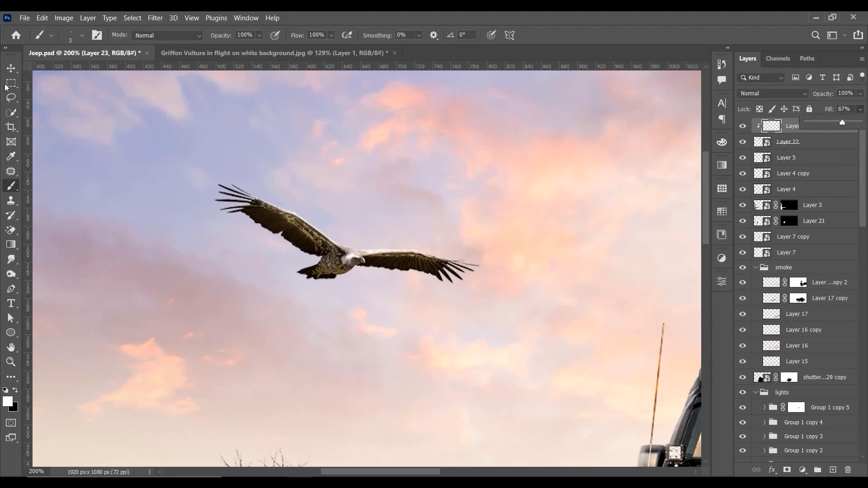
{"action": "left_click", "coordinate": [11, 68]}
{"action": "key", "text": "ctrl+minus"}
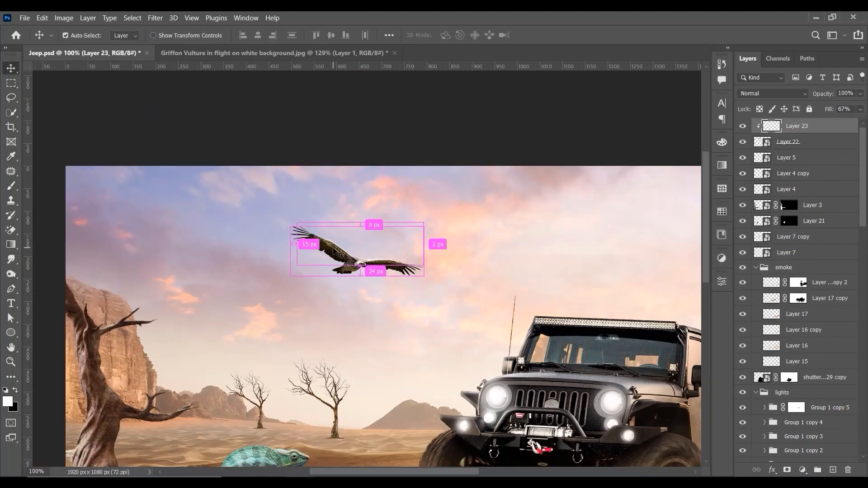
{"action": "key", "text": "ctrl+plus"}
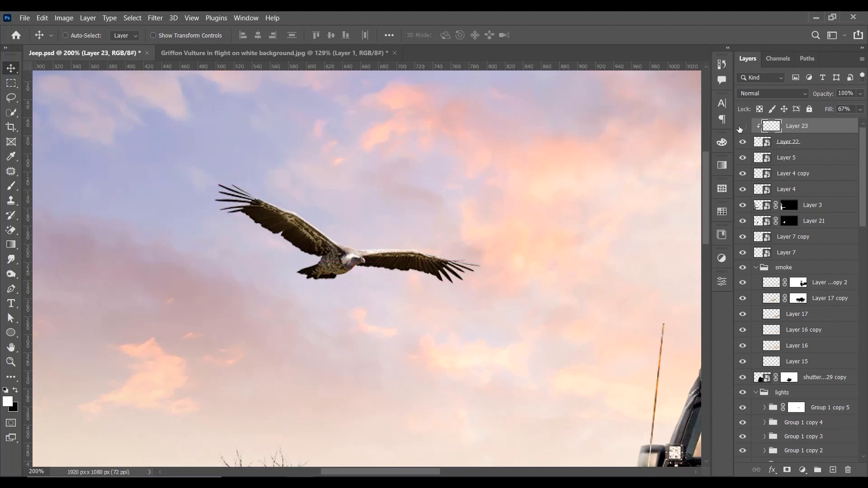
Step: Add an Exposure adjustment clipped to the vulture on Layer 22 and set its exposure to -0.33
{"action": "left_click", "coordinate": [829, 146]}
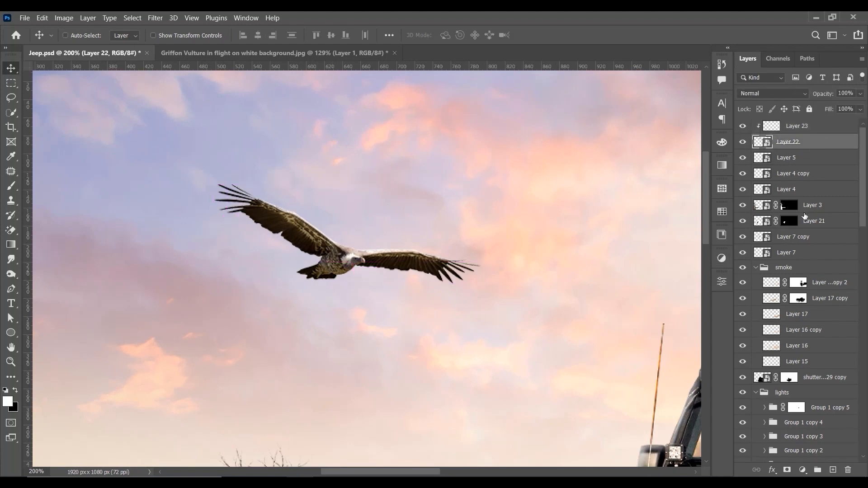
{"action": "left_click", "coordinate": [802, 470]}
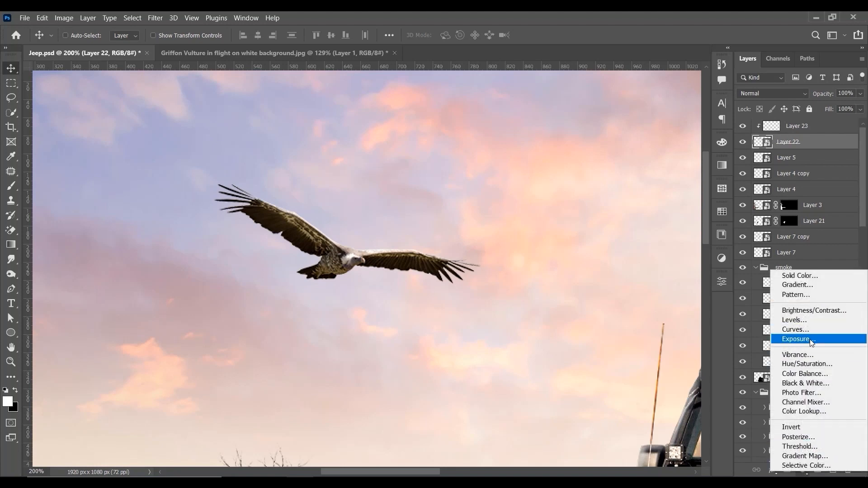
{"action": "left_click", "coordinate": [809, 339]}
{"action": "left_click", "coordinate": [625, 462]}
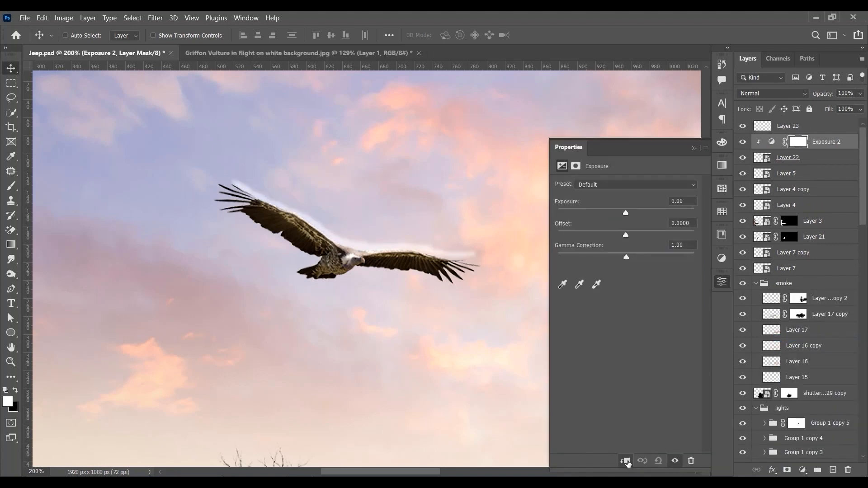
{"action": "mouse_move", "coordinate": [628, 211]}
{"action": "left_mouse_down"}
{"action": "mouse_move", "coordinate": [612, 212]}
{"action": "mouse_move", "coordinate": [631, 217]}
{"action": "left_mouse_up"}
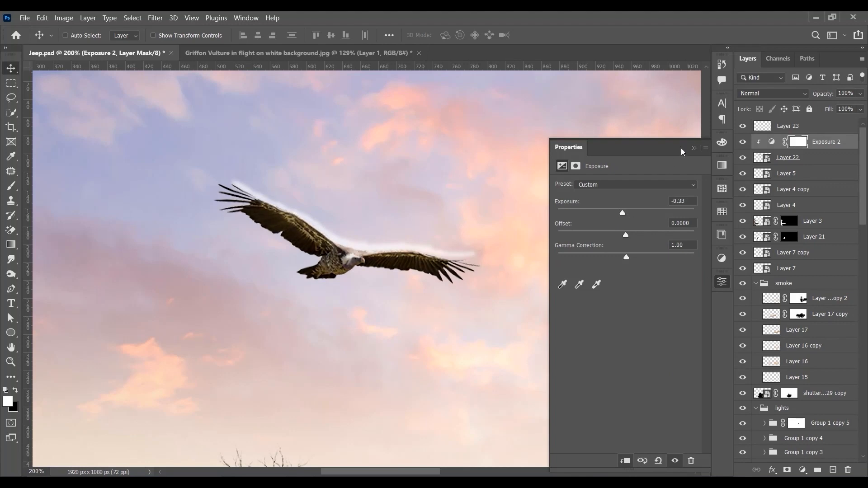
{"action": "left_click", "coordinate": [694, 148]}
Step: Set up the Brush tool with black at a size of 50 for painting on the vulture's Exposure layer mask
{"action": "left_click", "coordinate": [11, 185]}
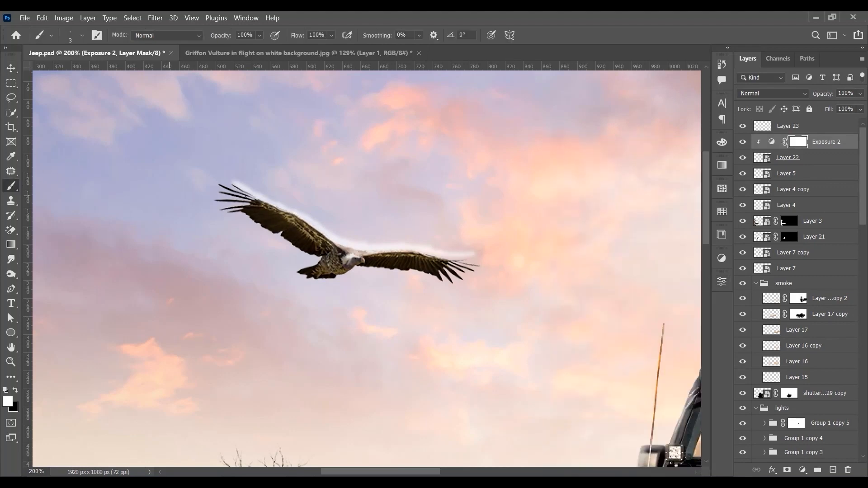
{"action": "key", "text": "bracketright"}
{"action": "key", "text": "bracketright"}
{"action": "key", "text": "bracketright"}
{"action": "key", "text": "bracketright"}
{"action": "key", "text": "bracketright"}
{"action": "key", "text": "bracketright"}
{"action": "key", "text": "bracketright"}
{"action": "key", "text": "bracketright"}
{"action": "key", "text": "bracketright"}
{"action": "key", "text": "bracketright"}
{"action": "key", "text": "bracketright"}
{"action": "key", "text": "bracketright"}
{"action": "key", "text": "bracketright"}
{"action": "left_click", "coordinate": [18, 391]}
{"action": "key", "text": "bracketleft"}
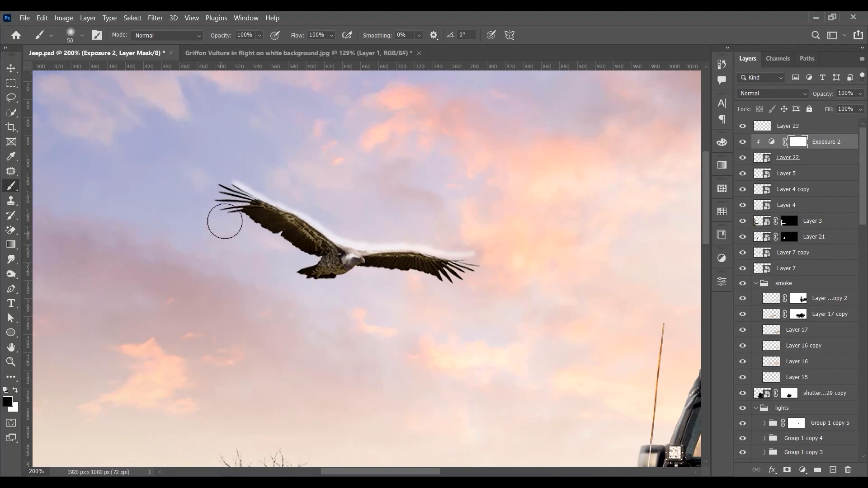
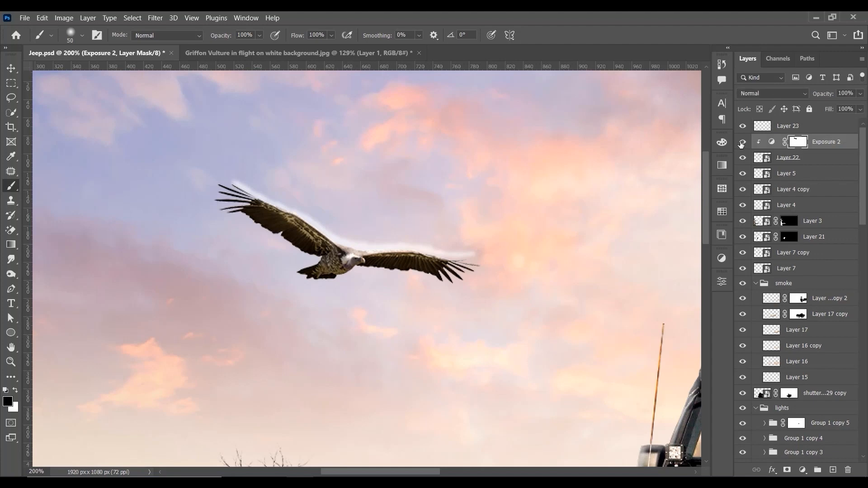
Step: Clip the Layer 23 highlight to the vulture and set the vulture's Exposure 2 adjustment to an exposure of -1.06
{"action": "left_click", "coordinate": [800, 128]}
{"action": "left_click", "coordinate": [762, 135], "text": "alt"}
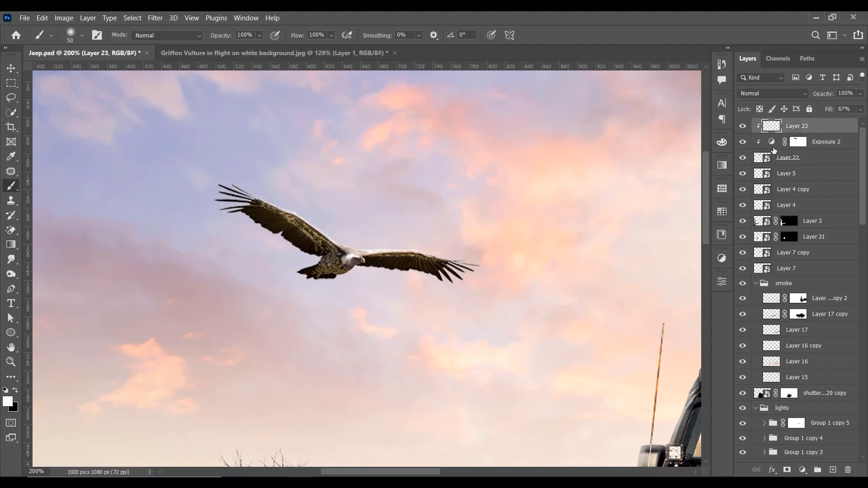
{"action": "double_click", "coordinate": [772, 144]}
{"action": "left_click_drag", "start_coordinate": [622, 212], "coordinate": [616, 213]}
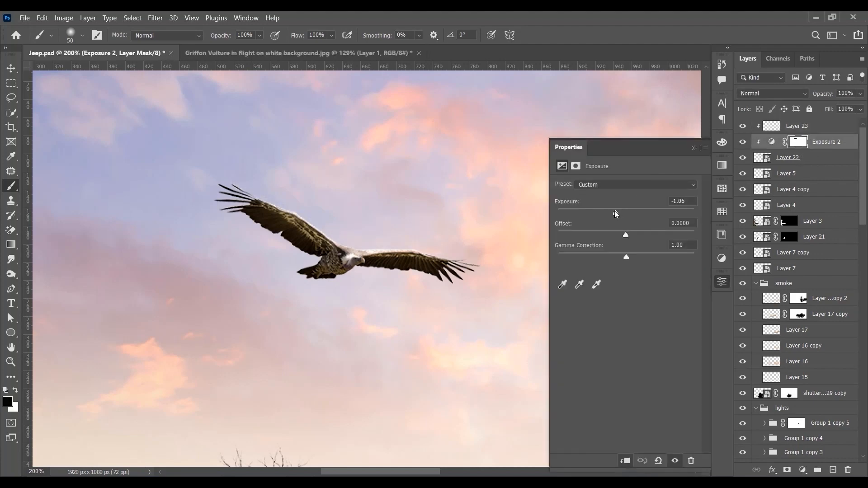
{"action": "left_click", "coordinate": [693, 148]}
{"action": "key", "text": "ctrl+minus"}
{"action": "key", "text": "ctrl+minus"}
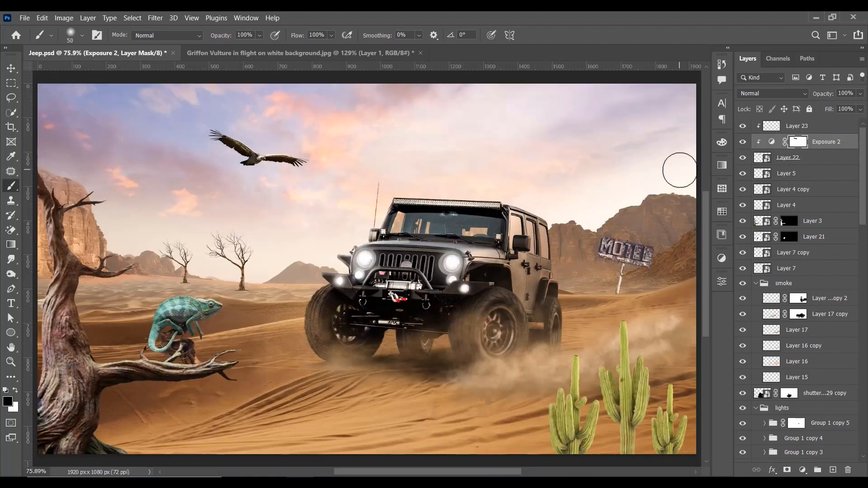
{"action": "key", "text": "ctrl+plus"}
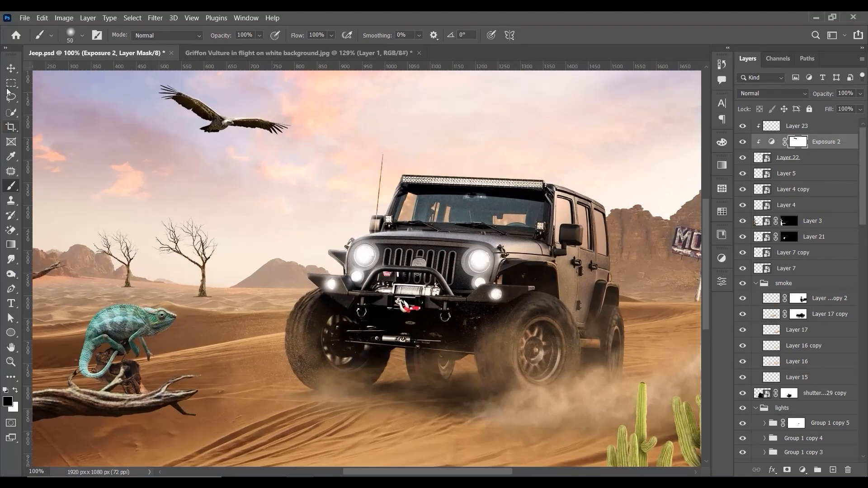
Step: Add a Brightness/Contrast adjustment clipped to the vulture above Exposure 2 and adjust its brightness and contrast slightly
{"action": "left_click", "coordinate": [11, 68]}
{"action": "left_click_drag", "start_coordinate": [381, 162], "coordinate": [511, 284]}
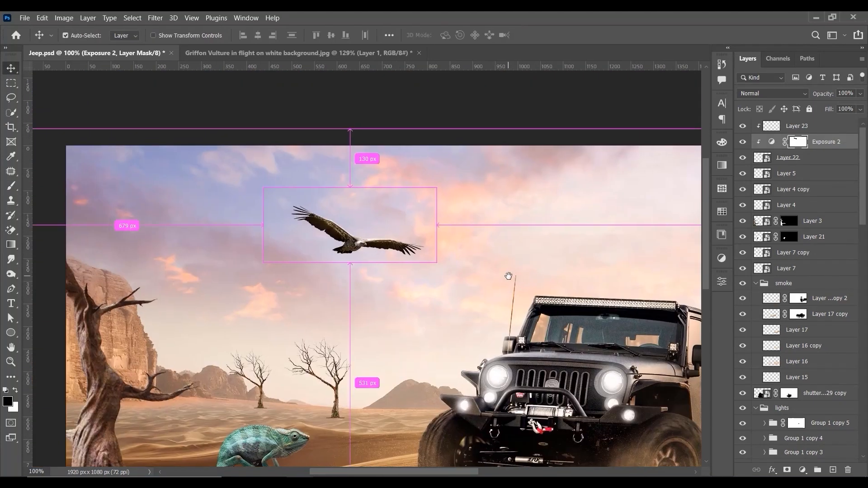
{"action": "key", "text": "ctrl+plus"}
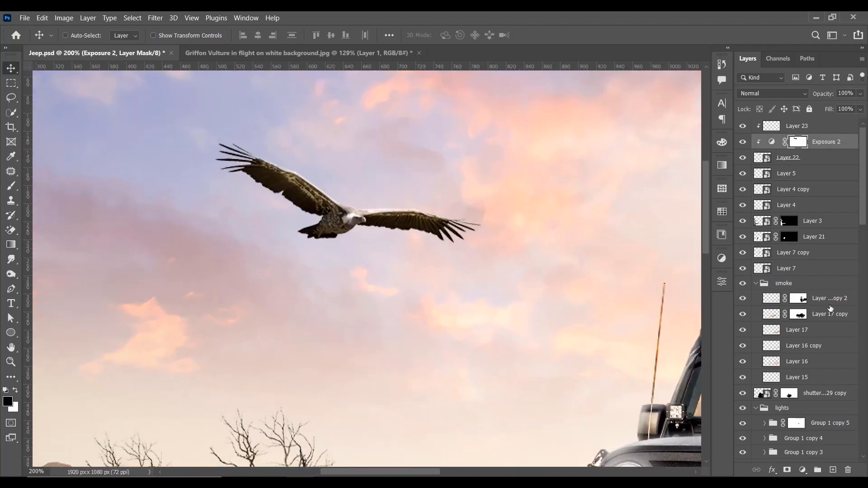
{"action": "left_click", "coordinate": [801, 470]}
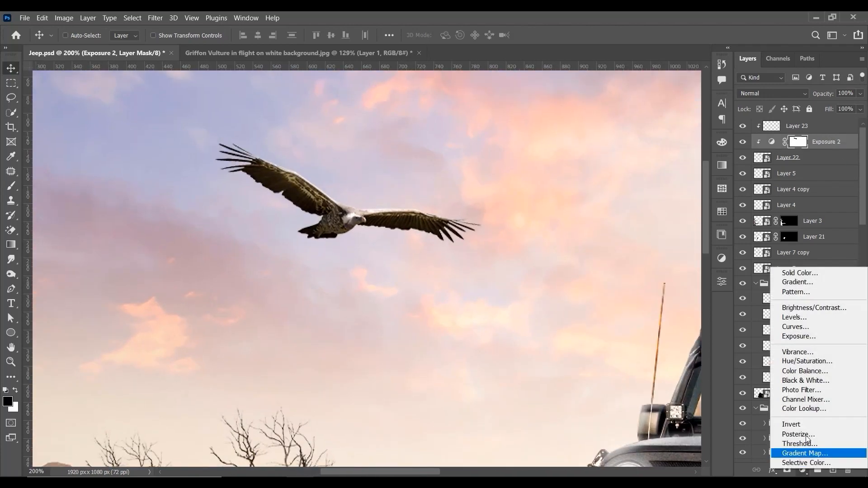
{"action": "left_click", "coordinate": [801, 308]}
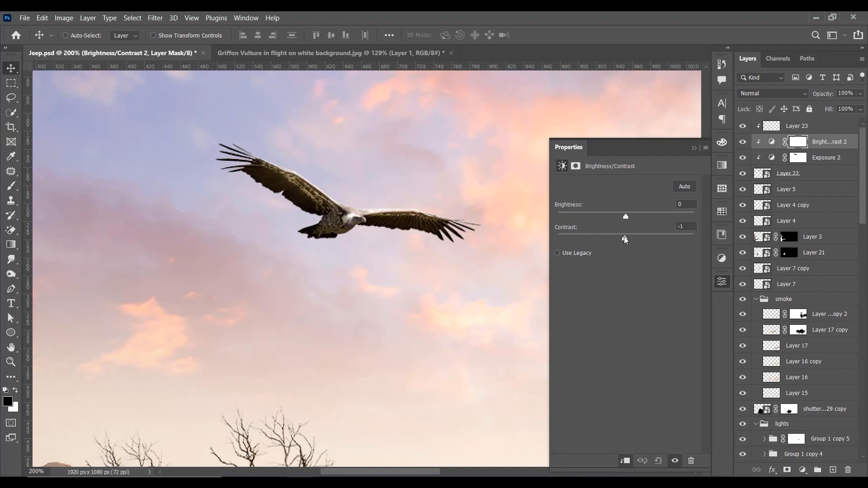
{"action": "left_click_drag", "start_coordinate": [622, 235], "coordinate": [631, 219]}
{"action": "left_click", "coordinate": [694, 148]}
{"action": "key", "text": "ctrl+0"}
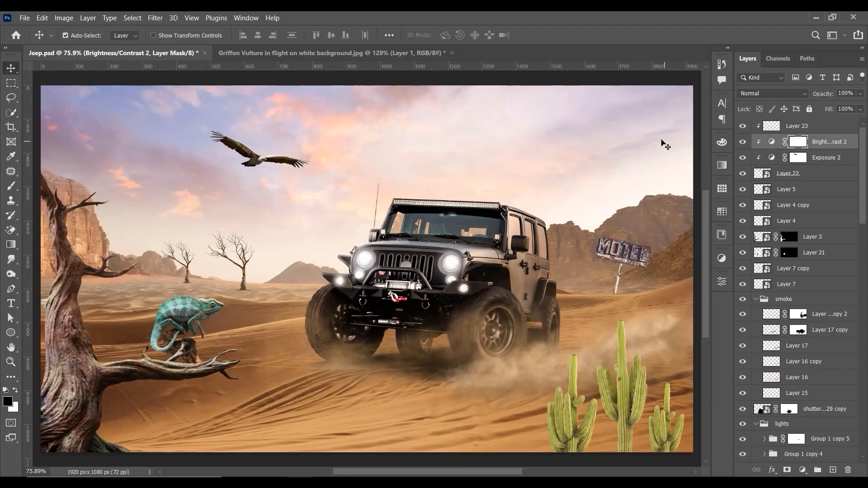
Step: Check the vulture's Brightness/Contrast adjustment against the scene and save Jeep.psd
{"action": "key", "text": "ctrl+1"}
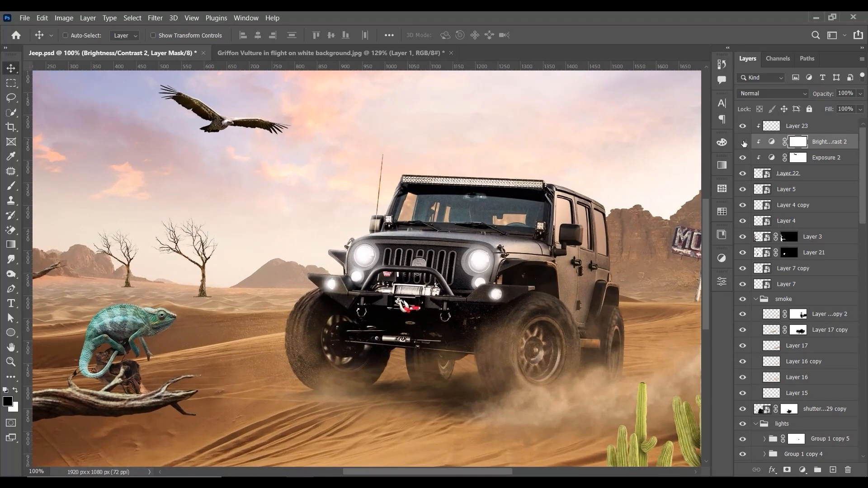
{"action": "key", "text": "ctrl+minus"}
{"action": "key", "text": "ctrl+plus"}
{"action": "key", "text": "ctrl+s"}
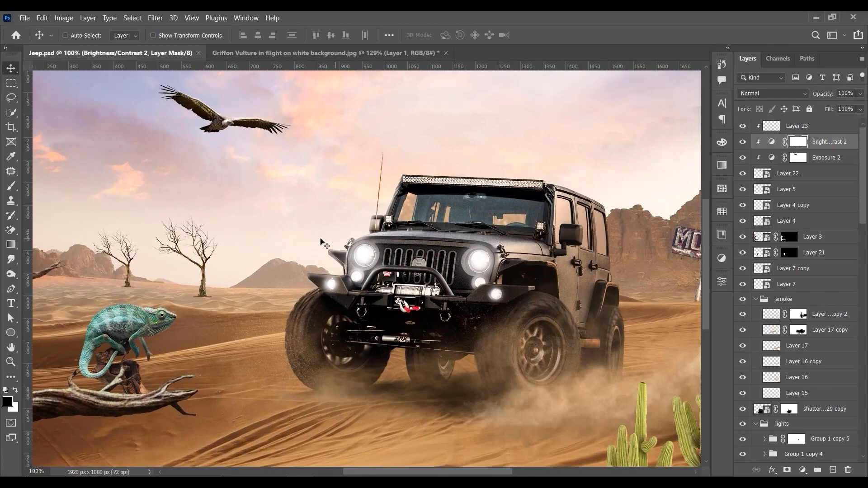
Step: Examine the whole desert composite at several magnifications for elements that still need blending
{"action": "left_click_drag", "start_coordinate": [240, 241], "coordinate": [421, 203]}
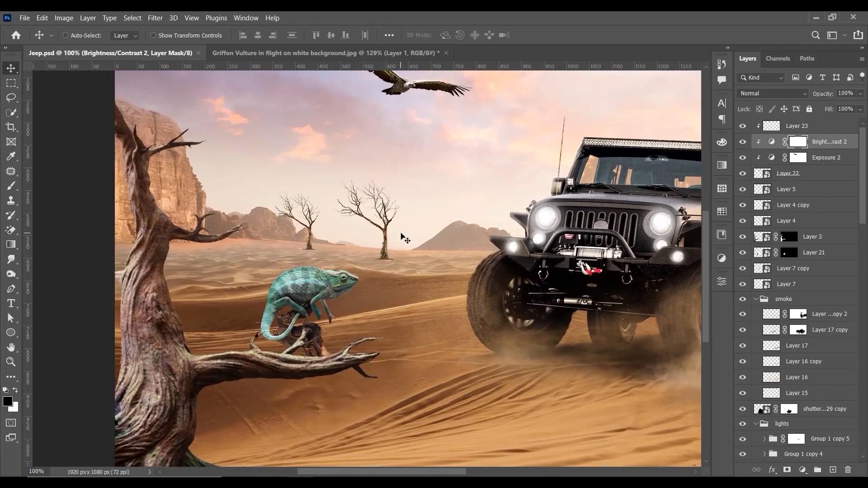
{"action": "key", "text": "ctrl+0"}
{"action": "key", "text": "ctrl+minus"}
{"action": "key", "text": "ctrl+1"}
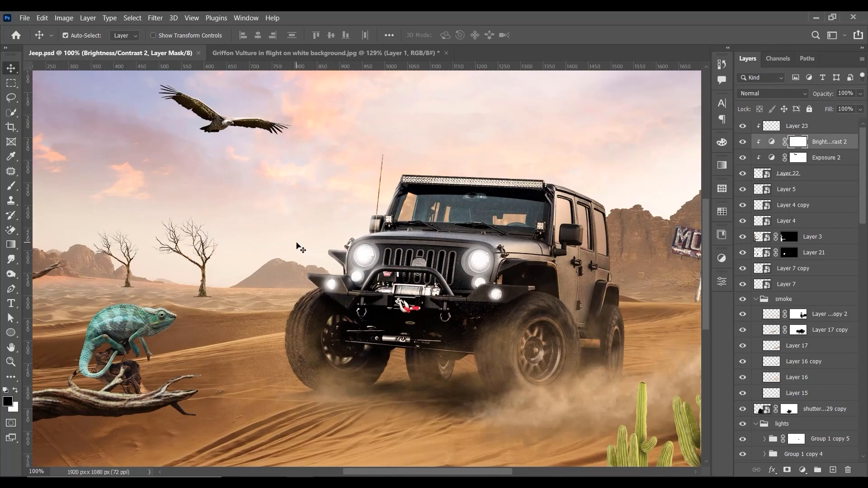
{"action": "key", "text": "ctrl+0"}
{"action": "key", "text": "ctrl+minus"}
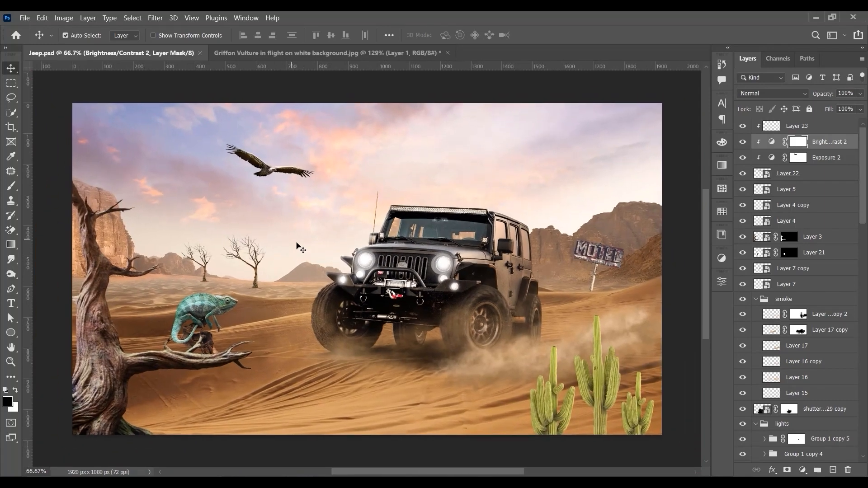
{"action": "key", "text": "ctrl+1"}
{"action": "key", "text": "ctrl+0"}
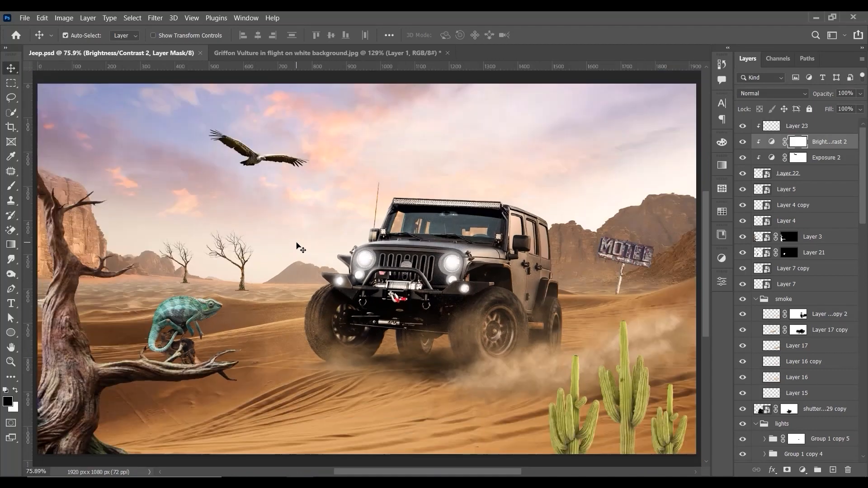
{"action": "key", "text": "ctrl+minus"}
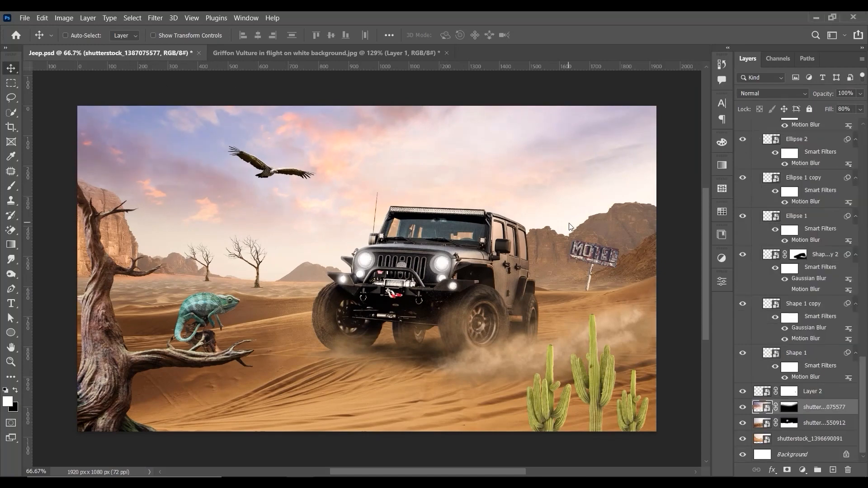
Step: Paint a short black shadow stroke from the base of the MOTEL signpost on Layer 24 with a size 5 brush
{"action": "key", "text": "ctrl+plus"}
{"action": "key", "text": "ctrl+plus"}
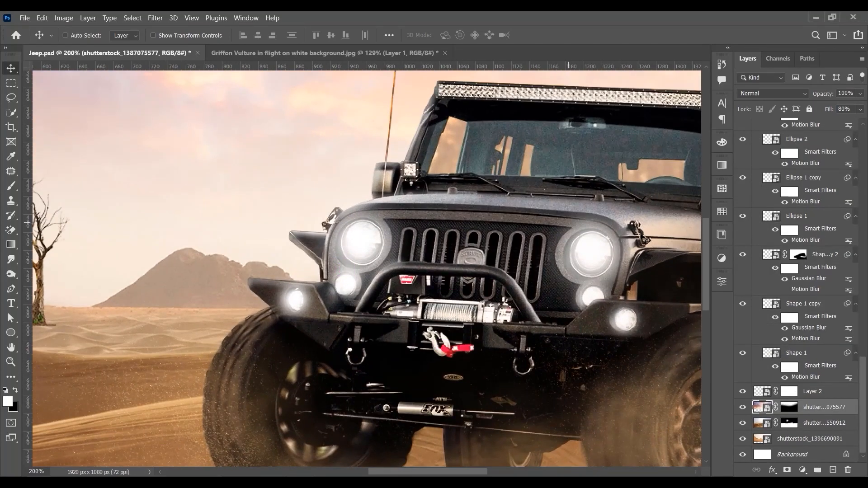
{"action": "left_click_drag", "start_coordinate": [615, 255], "coordinate": [445, 286]}
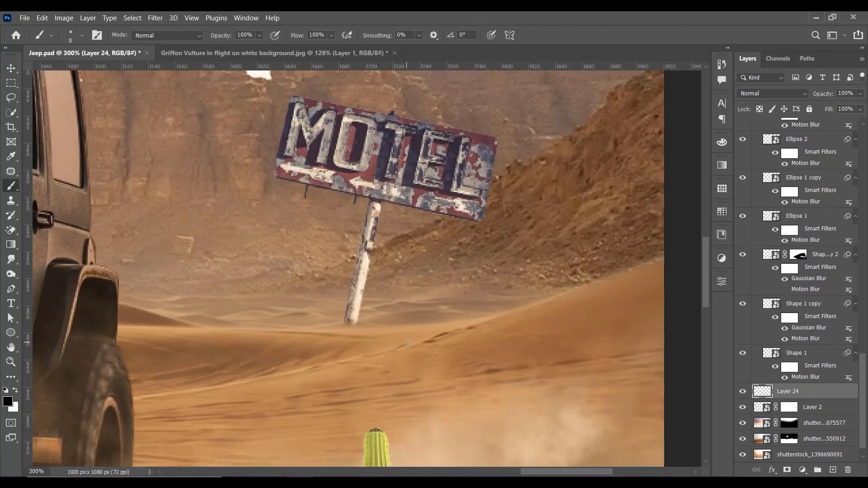
{"action": "mouse_move", "coordinate": [418, 347]}
{"action": "left_mouse_down"}
{"action": "mouse_move", "coordinate": [353, 328]}
{"action": "mouse_move", "coordinate": [395, 347]}
{"action": "left_mouse_up"}
{"action": "key", "text": "ctrl+z"}
{"action": "key", "text": "bracketleft"}
{"action": "key", "text": "bracketleft"}
{"action": "key", "text": "ctrl+z"}
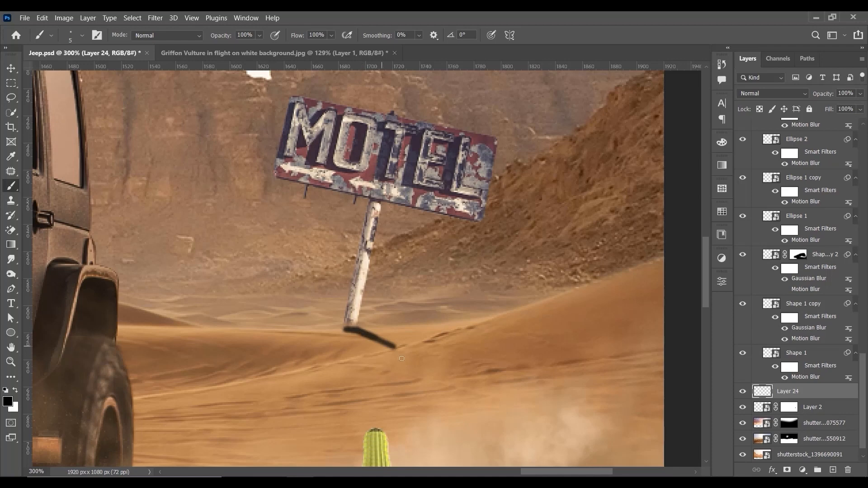
Step: Soften the signpost shadow on Layer 24 with a Gaussian Blur of 2.8 pixels radius
{"action": "left_click", "coordinate": [155, 17]}
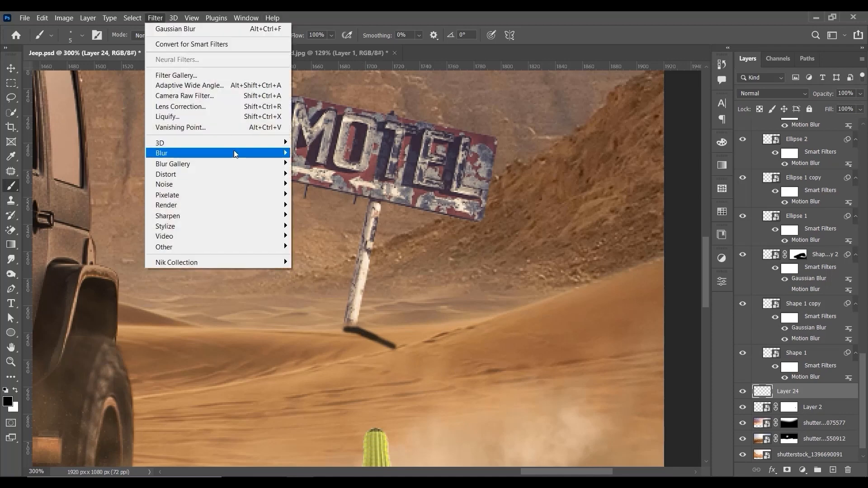
{"action": "mouse_move", "coordinate": [234, 152]}
{"action": "left_click", "coordinate": [324, 198]}
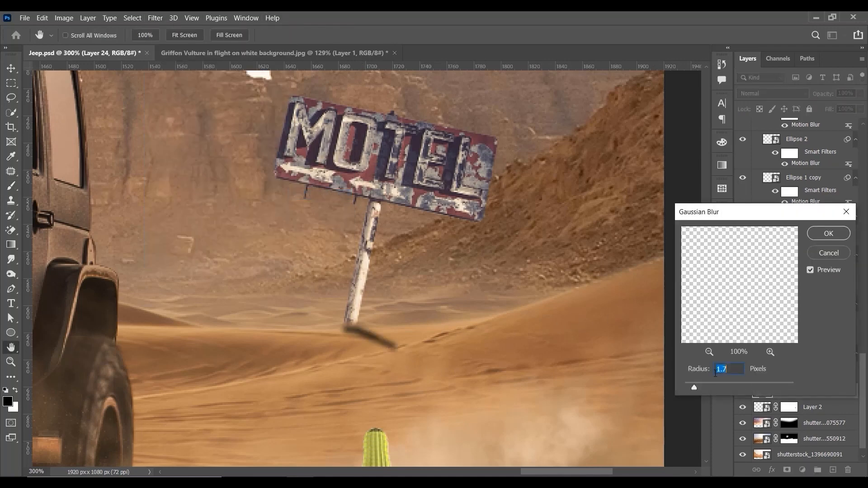
{"action": "left_click_drag", "start_coordinate": [698, 389], "coordinate": [701, 390]}
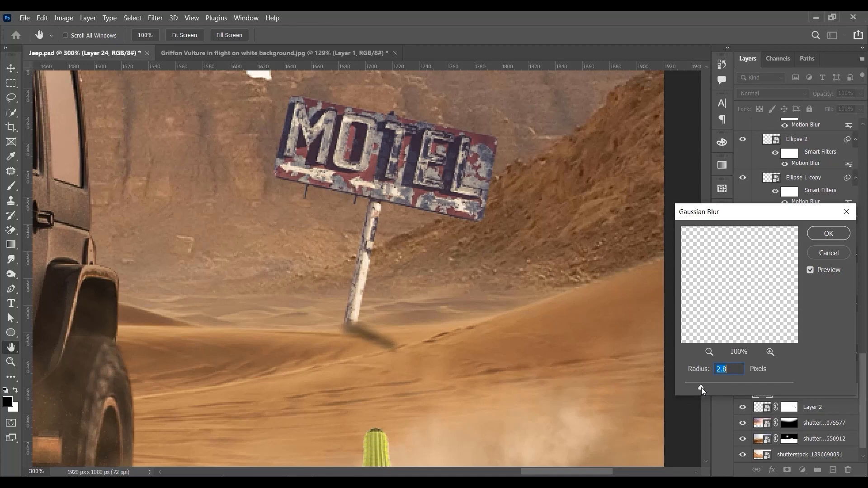
{"action": "left_click", "coordinate": [819, 231]}
Step: Set the signpost shadow's blend mode to Overlay and nudge it against the foot of the post
{"action": "left_click", "coordinate": [765, 93]}
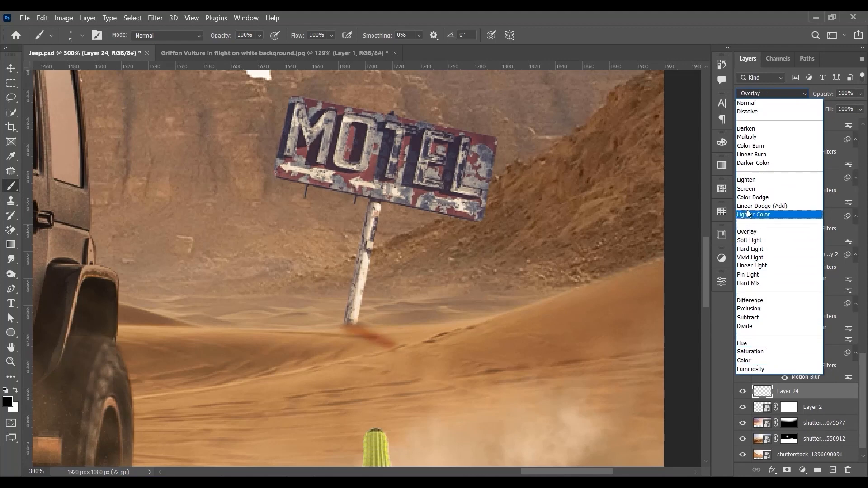
{"action": "left_click", "coordinate": [753, 250]}
{"action": "left_click", "coordinate": [759, 94]}
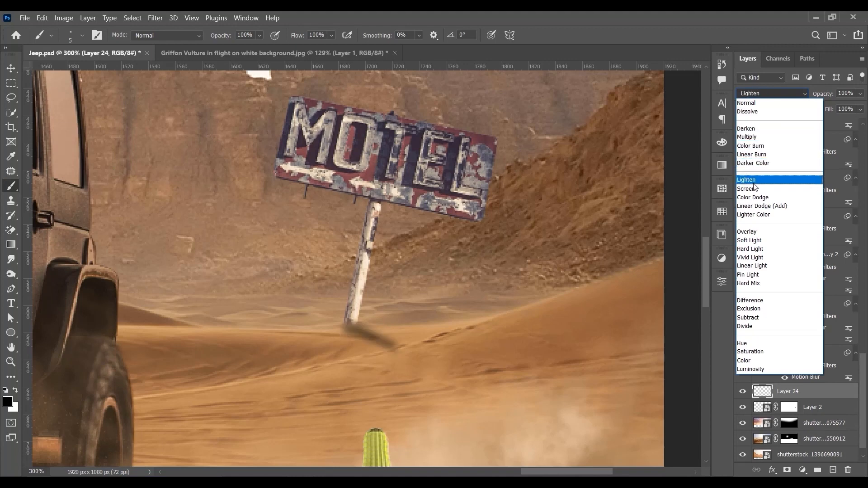
{"action": "left_click", "coordinate": [753, 232]}
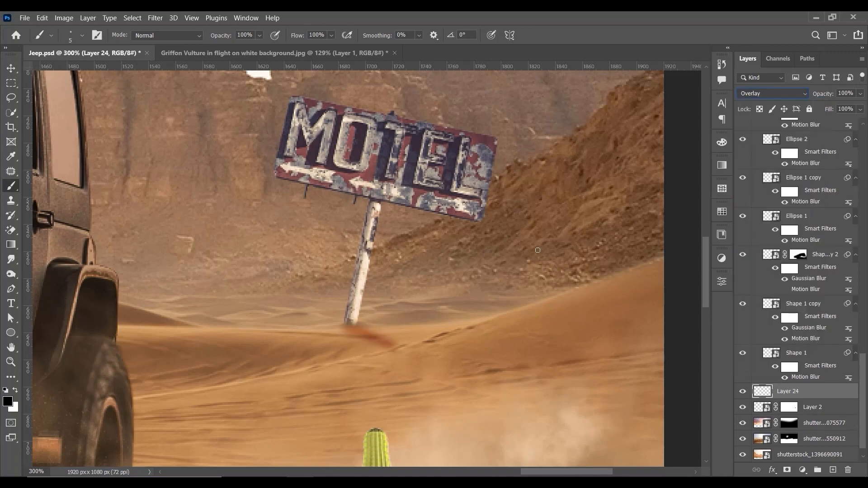
{"action": "key", "text": "v"}
{"action": "left_click_drag", "start_coordinate": [396, 328], "coordinate": [394, 325]}
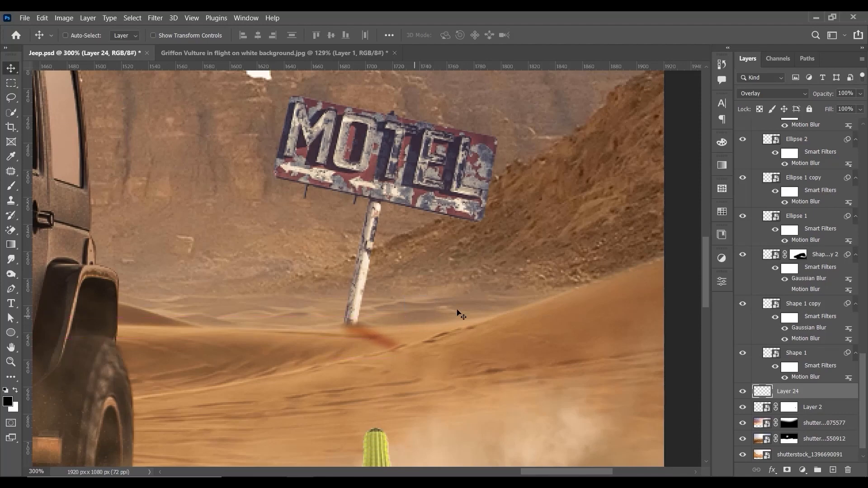
Step: Duplicate the signpost shadow layer and set the copy to Normal blending with a fill of 47%
{"action": "key", "text": "ctrl+minus"}
{"action": "key", "text": "ctrl+minus"}
{"action": "key", "text": "ctrl+plus"}
{"action": "key", "text": "ctrl+plus"}
{"action": "key", "text": "ctrl+j"}
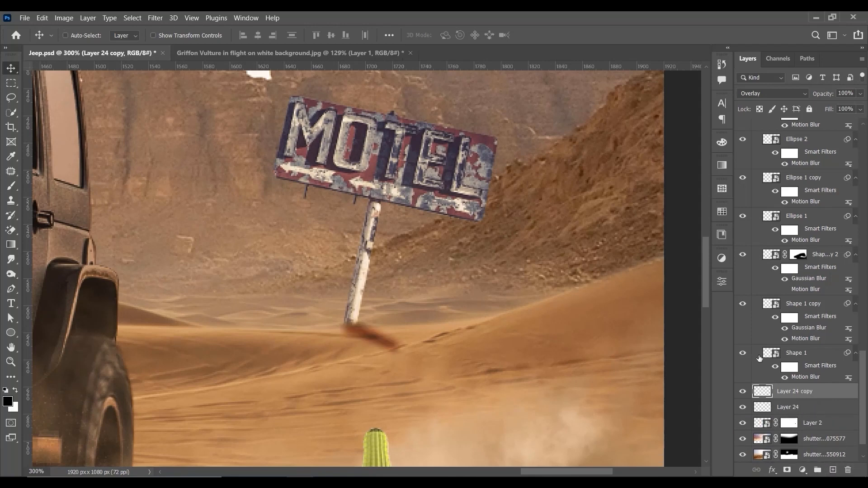
{"action": "left_click", "coordinate": [756, 97]}
{"action": "left_click", "coordinate": [768, 102]}
{"action": "left_click_drag", "start_coordinate": [860, 110], "coordinate": [832, 122]}
Step: Try merging the two signpost shadow layers and previewing other blend modes on the result, then undo the merge
{"action": "left_click", "coordinate": [800, 407]}
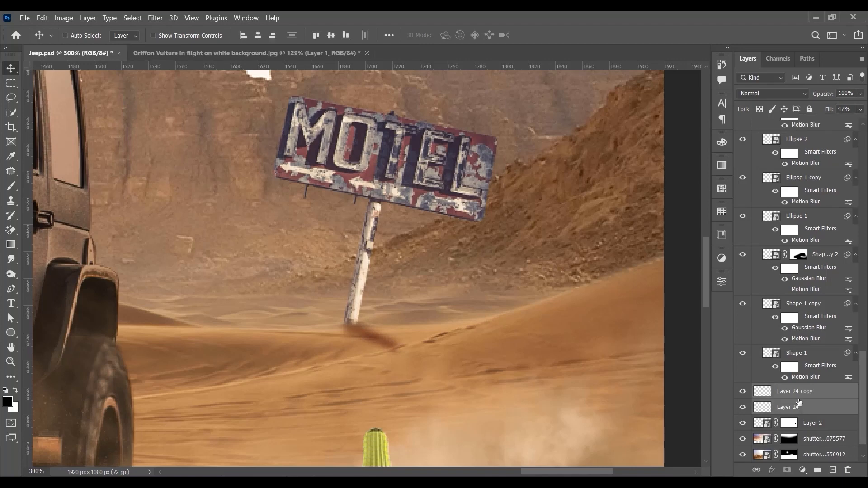
{"action": "key", "text": "Delete"}
{"action": "left_click", "coordinate": [771, 94]}
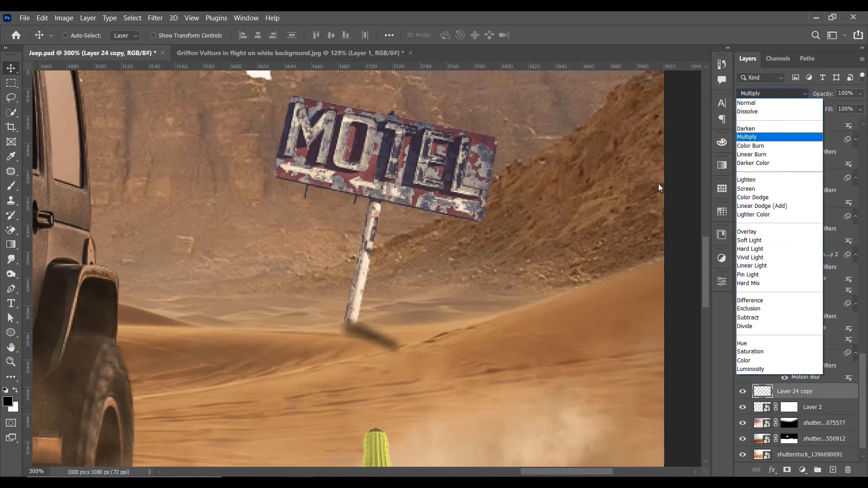
{"action": "left_click", "coordinate": [491, 285]}
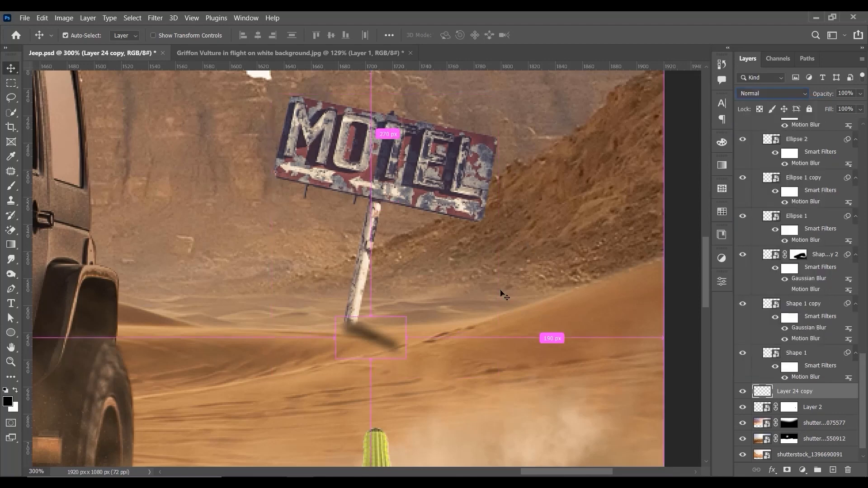
{"action": "key", "text": "ctrl+z"}
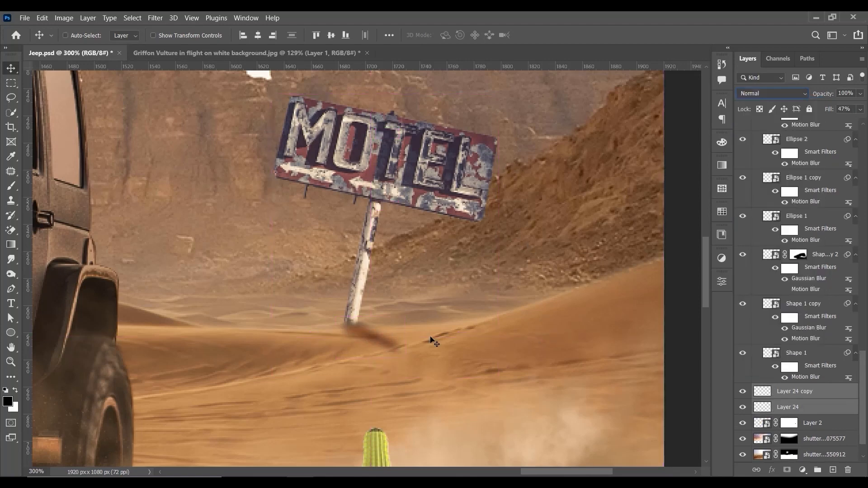
Step: Add a layer mask to both Layer 24 copy and Layer 24, with the Brush tool ready for masking the shadow
{"action": "left_click", "coordinate": [808, 397]}
{"action": "left_click", "coordinate": [787, 469]}
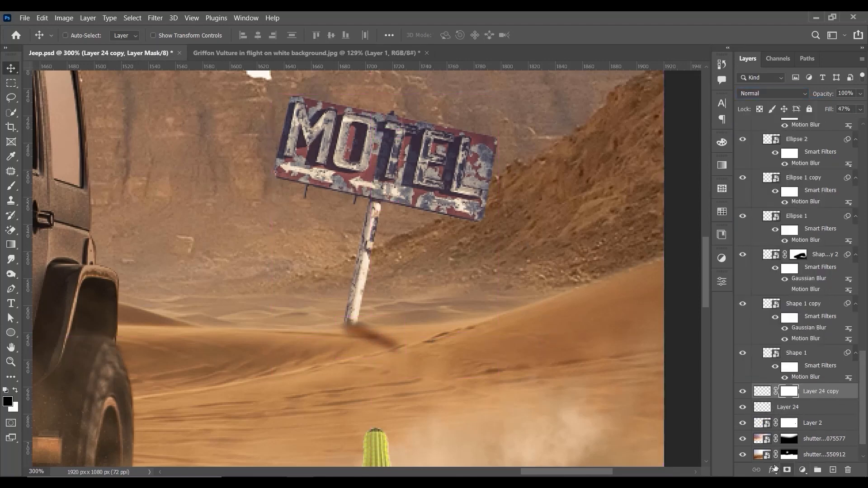
{"action": "key", "text": "b"}
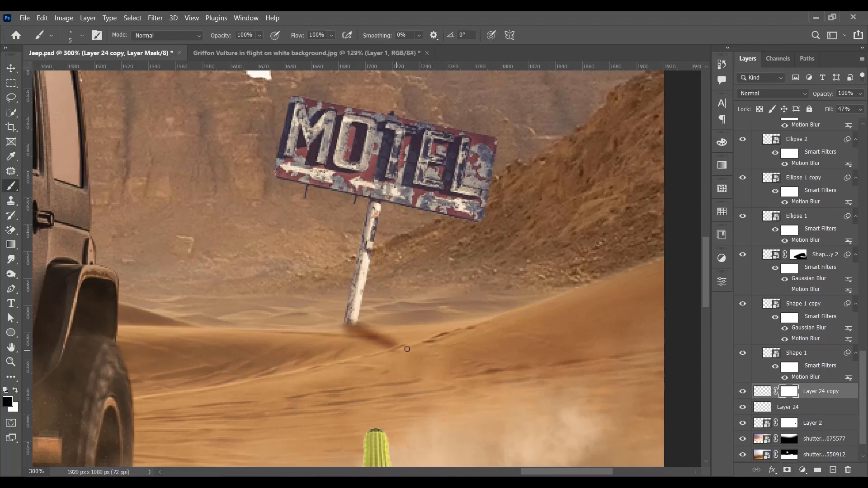
{"action": "left_click", "coordinate": [800, 407]}
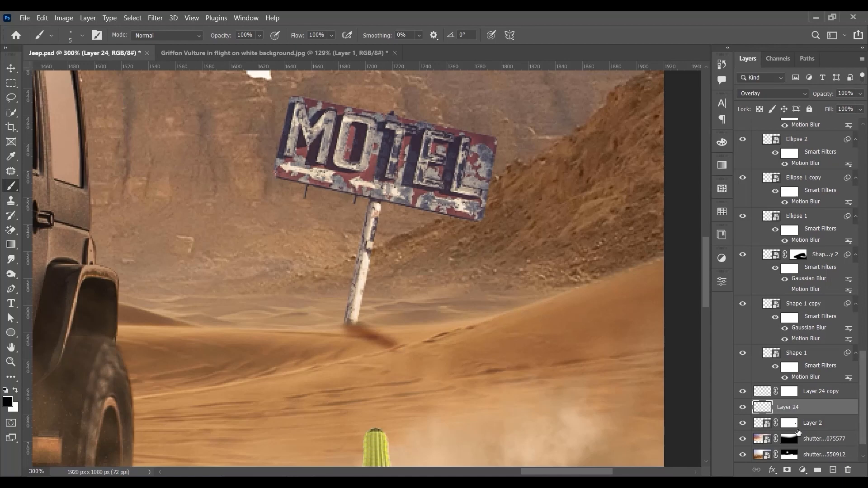
{"action": "left_click", "coordinate": [786, 469]}
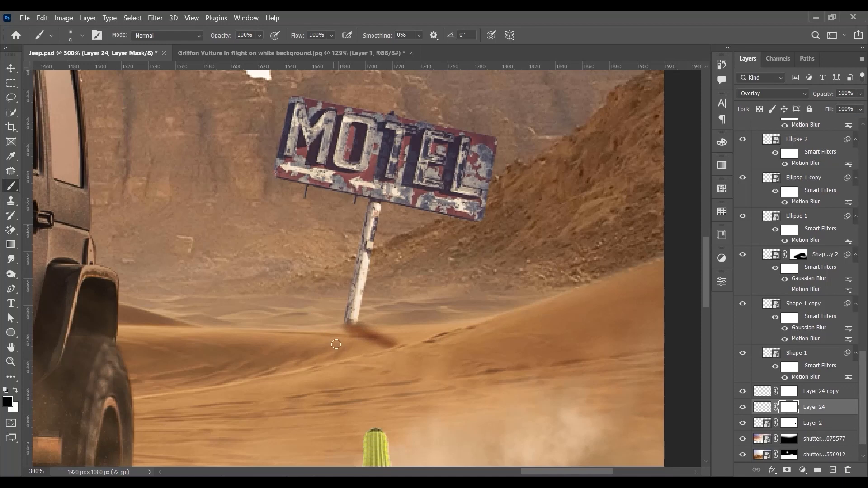
Step: Paint black on Layer 24's mask with a soft brush of 40 to 80 px to fade the outer end of the signpost shadow
{"action": "key", "text": "bracketright"}
{"action": "key", "text": "bracketright"}
{"action": "key", "text": "bracketright"}
{"action": "key", "text": "bracketright"}
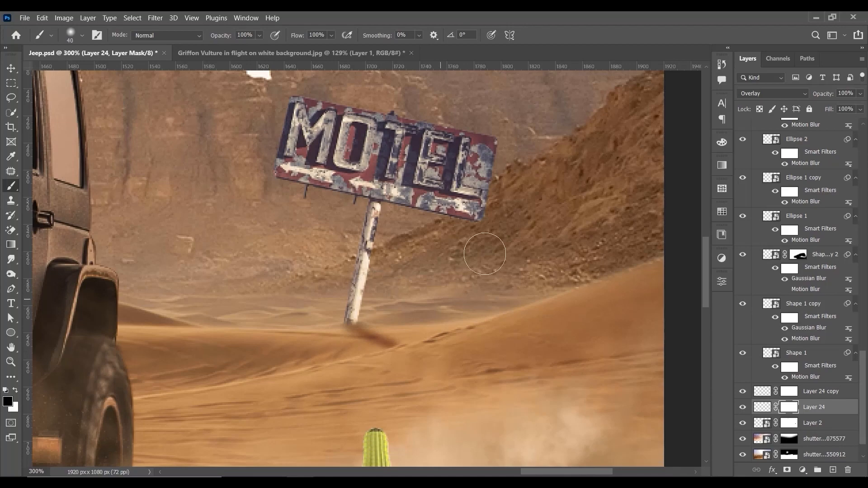
{"action": "key", "text": "ctrl+0"}
{"action": "key", "text": "ctrl+1"}
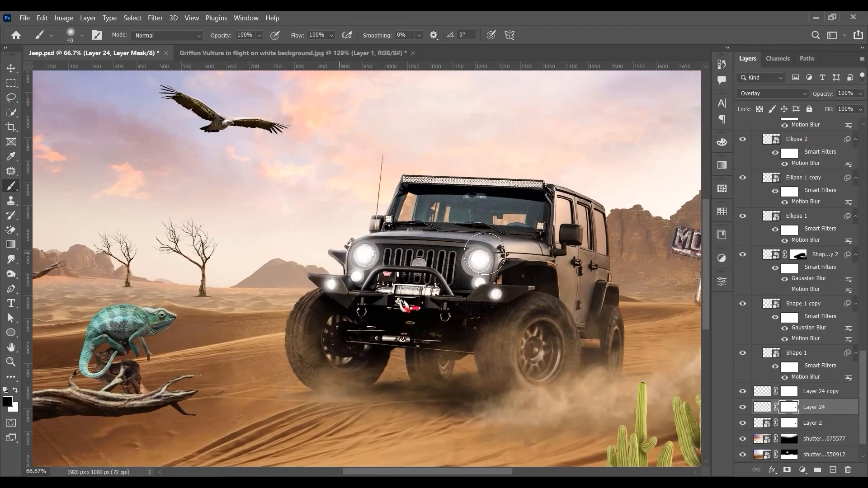
{"action": "left_click_drag", "start_coordinate": [593, 278], "coordinate": [376, 266]}
{"action": "key", "text": "ctrl+plus"}
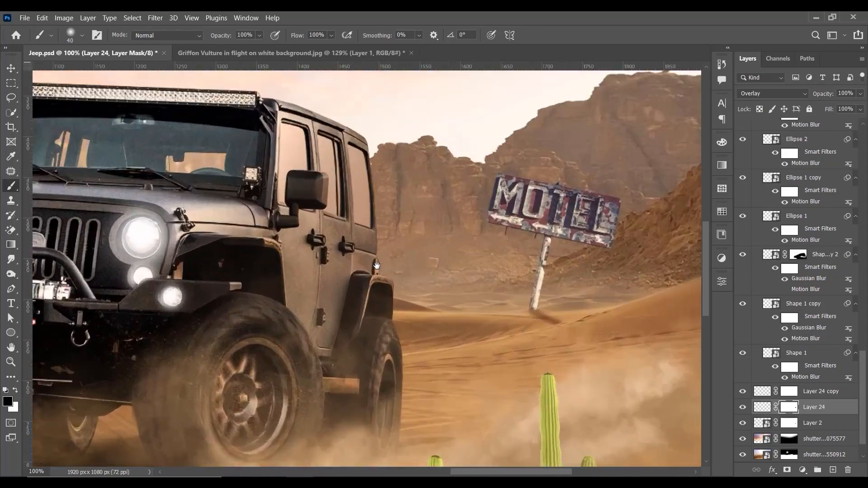
{"action": "key", "text": "bracketright"}
{"action": "key", "text": "bracketright"}
{"action": "key", "text": "bracketright"}
{"action": "key", "text": "bracketright"}
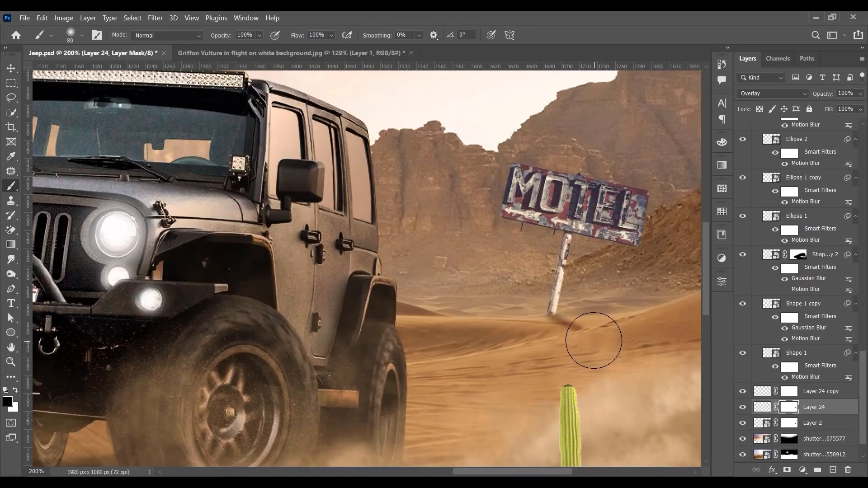
{"action": "key", "text": "ctrl+minus"}
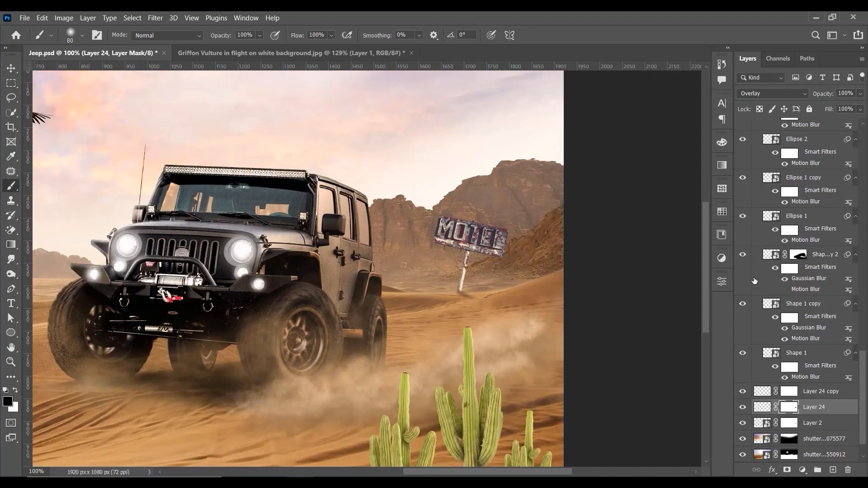
{"action": "key", "text": "ctrl+plus"}
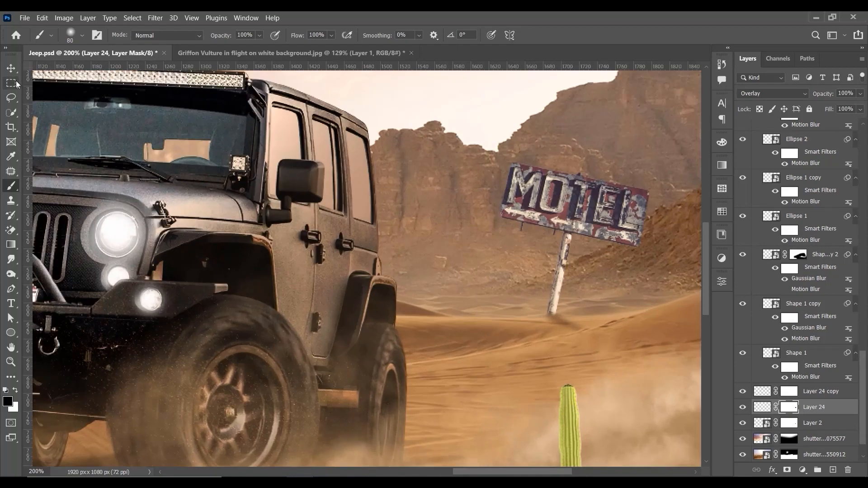
Step: Free-transform Layer 24 copy and Layer 24 together to refit the signpost shadow at the foot of the post
{"action": "left_click", "coordinate": [11, 68]}
{"action": "left_click", "coordinate": [836, 395], "text": "shift"}
{"action": "key", "text": "ctrl+t"}
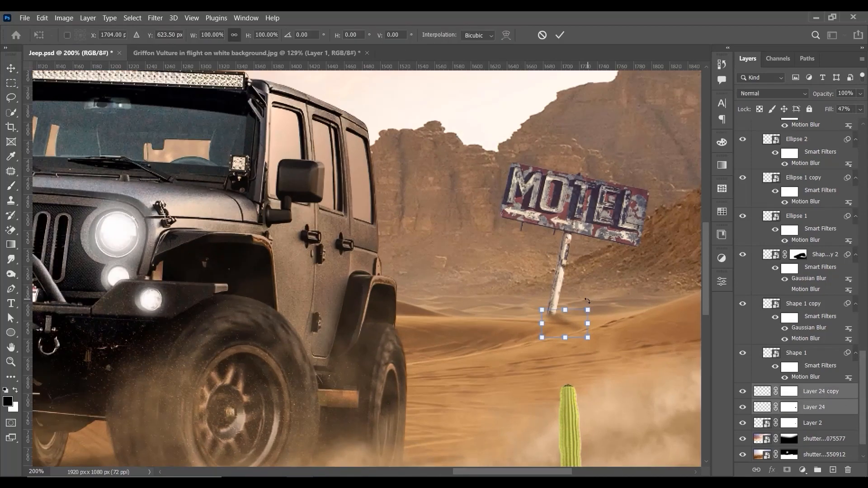
{"action": "left_click_drag", "start_coordinate": [589, 310], "coordinate": [579, 333]}
{"action": "key", "text": "Return"}
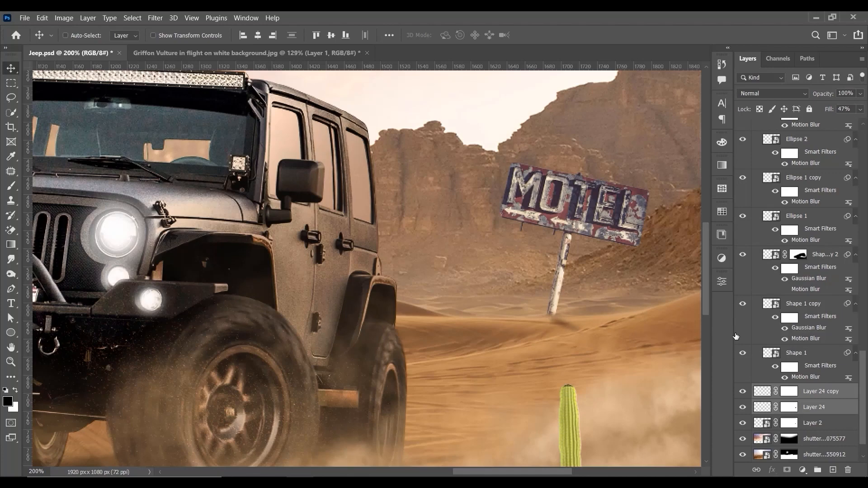
Step: Add an Exposure adjustment clipped to the motel sign's Layer 2 and set the exposure to +0.33
{"action": "key", "text": "ctrl+0"}
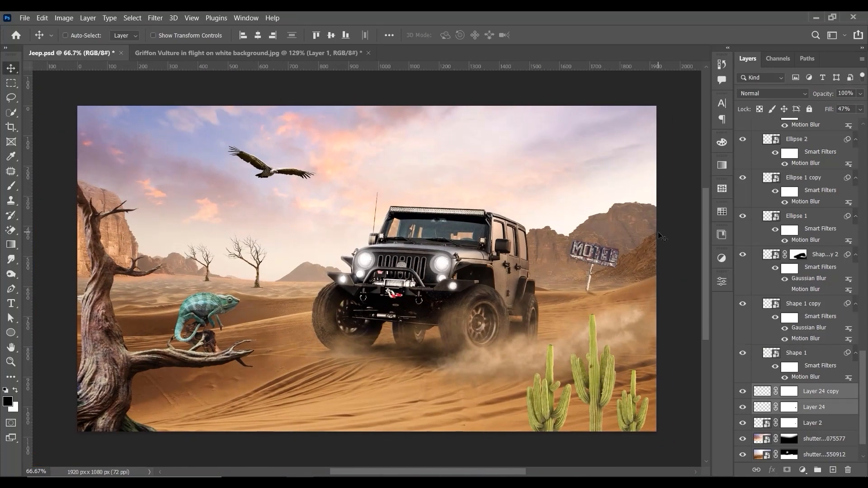
{"action": "key", "text": "ctrl+plus"}
{"action": "left_click_drag", "start_coordinate": [612, 289], "coordinate": [268, 234]}
{"action": "key", "text": "ctrl+plus"}
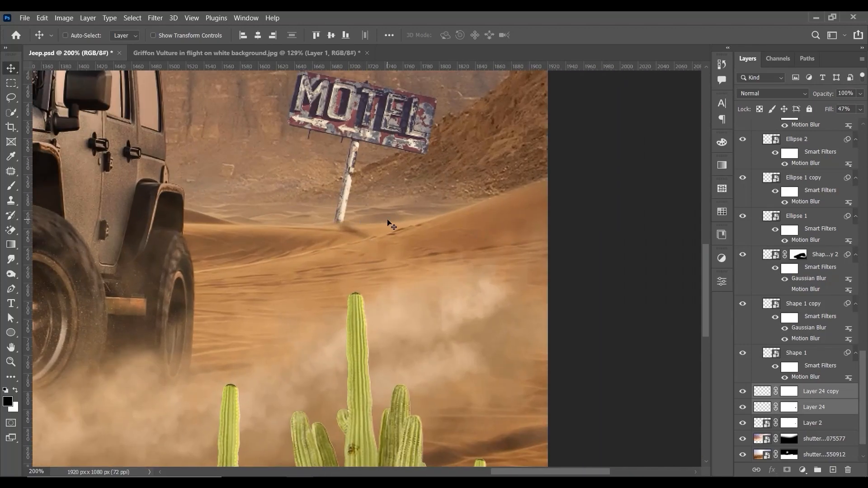
{"action": "right_click", "coordinate": [385, 132]}
{"action": "left_click", "coordinate": [399, 129]}
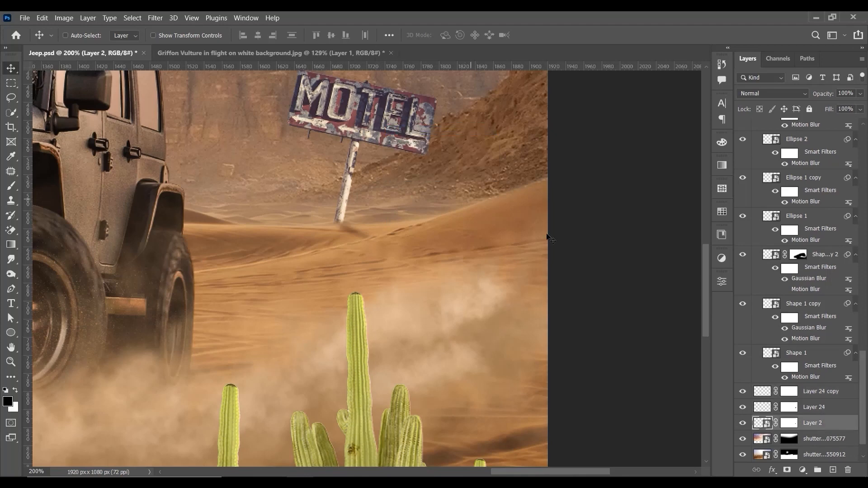
{"action": "left_click_drag", "start_coordinate": [436, 126], "coordinate": [487, 229]}
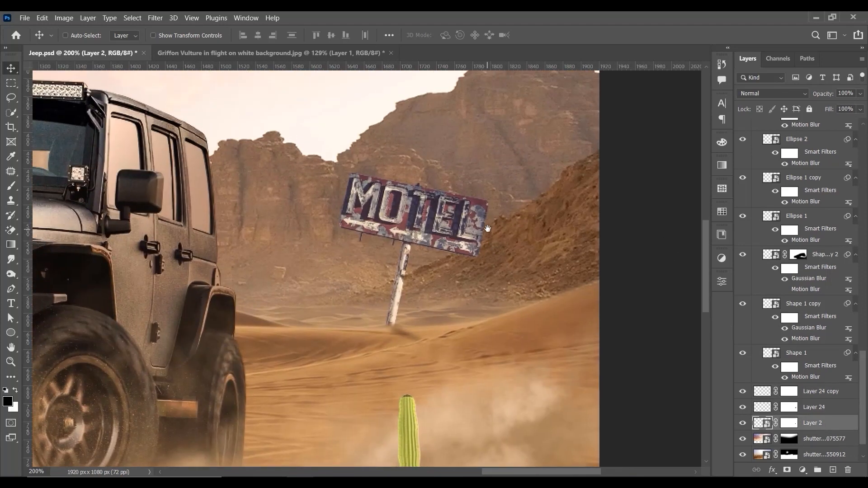
{"action": "left_click", "coordinate": [802, 470]}
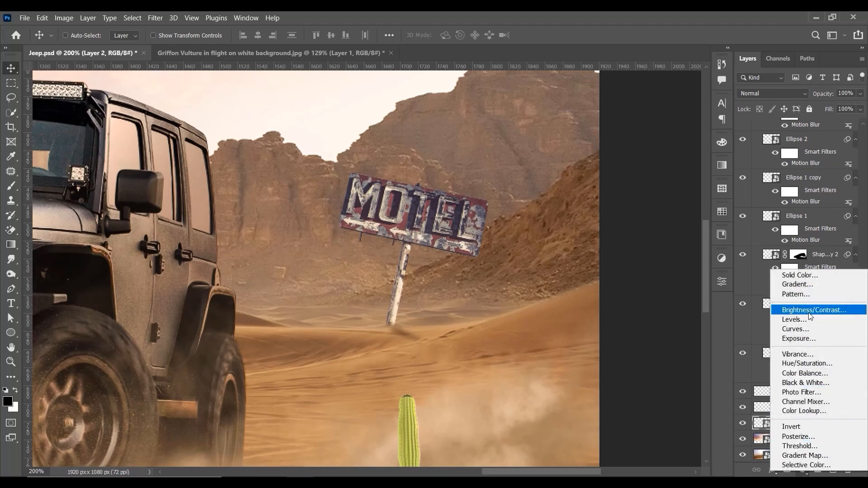
{"action": "left_click", "coordinate": [810, 340]}
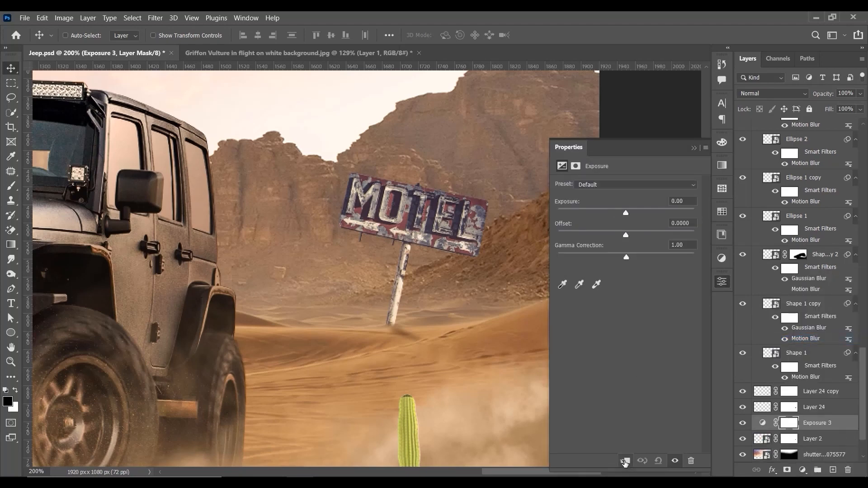
{"action": "left_click", "coordinate": [624, 461]}
{"action": "left_click_drag", "start_coordinate": [625, 214], "coordinate": [630, 214]}
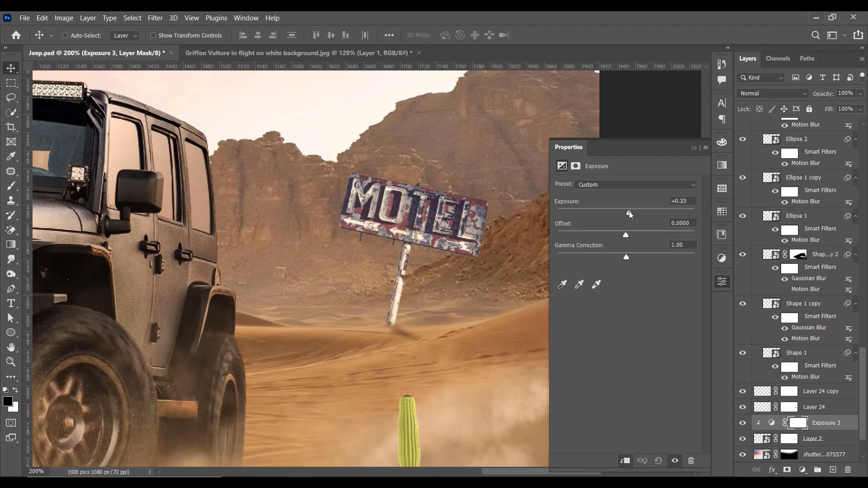
{"action": "left_click", "coordinate": [693, 148]}
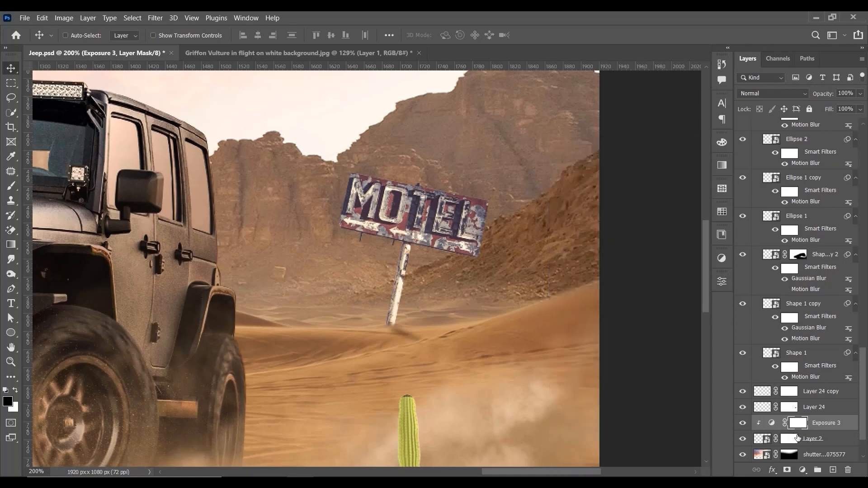
Step: Paint black on the Exposure 3 mask over parts of the motel sign with progressively smaller soft brushes to hold back the brightening
{"action": "left_click", "coordinate": [12, 185]}
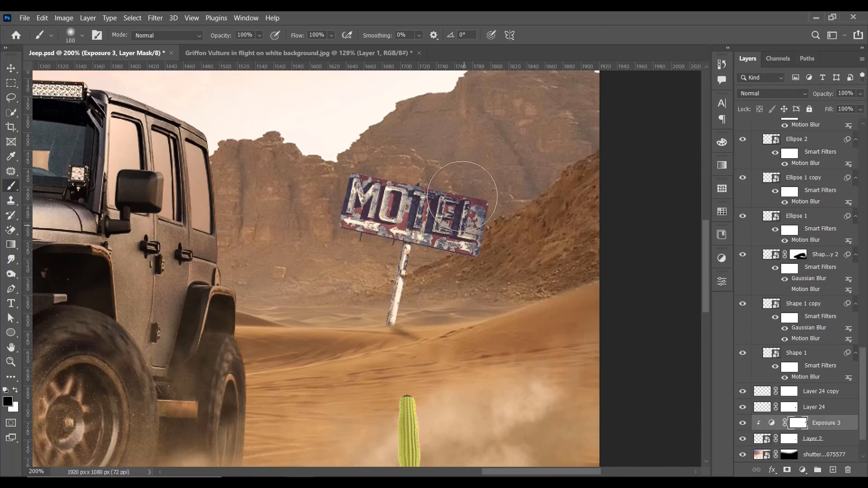
{"action": "key", "text": "bracketright"}
{"action": "key", "text": "bracketright"}
{"action": "key", "text": "bracketleft"}
{"action": "key", "text": "bracketleft"}
{"action": "key", "text": "bracketleft"}
{"action": "key", "text": "bracketleft"}
{"action": "key", "text": "bracketleft"}
{"action": "key", "text": "bracketleft"}
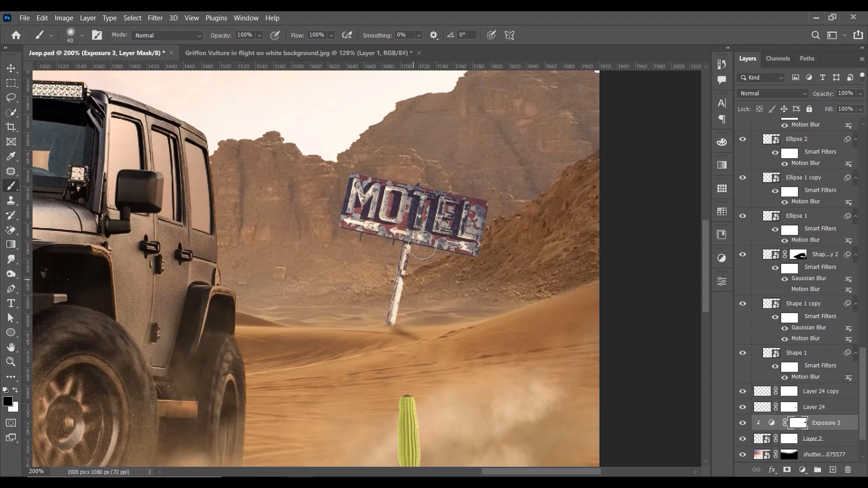
{"action": "key", "text": "bracketleft"}
{"action": "key", "text": "bracketleft"}
{"action": "key", "text": "ctrl+minus"}
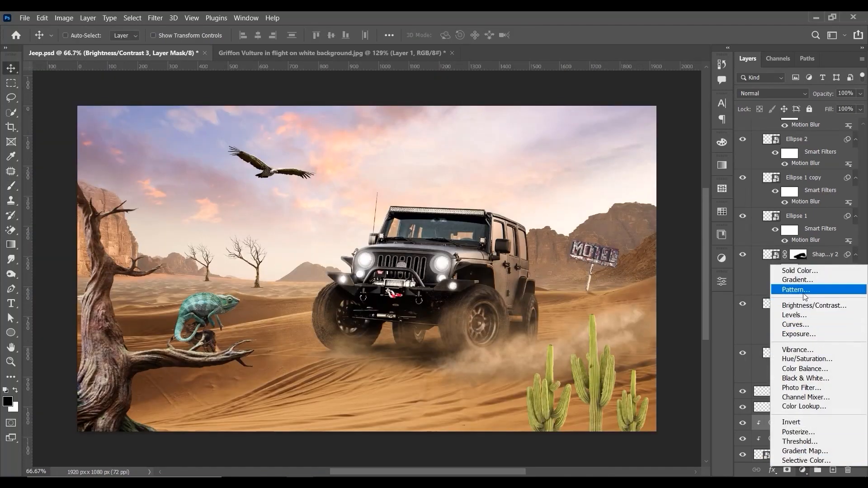
Step: Add a Warming Filter (85) photo filter at 43% density above the motel sign's adjustments and clip it to the sign
{"action": "left_click", "coordinate": [823, 388]}
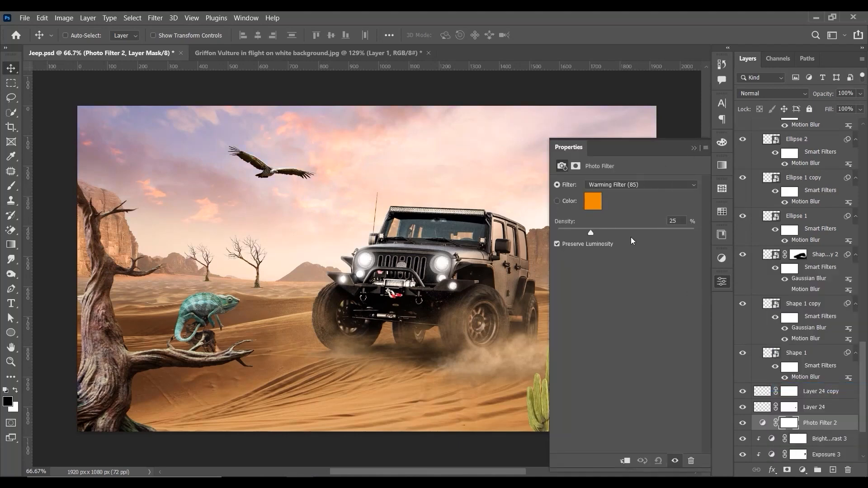
{"action": "left_click_drag", "start_coordinate": [601, 233], "coordinate": [615, 232]}
{"action": "left_click", "coordinate": [625, 460]}
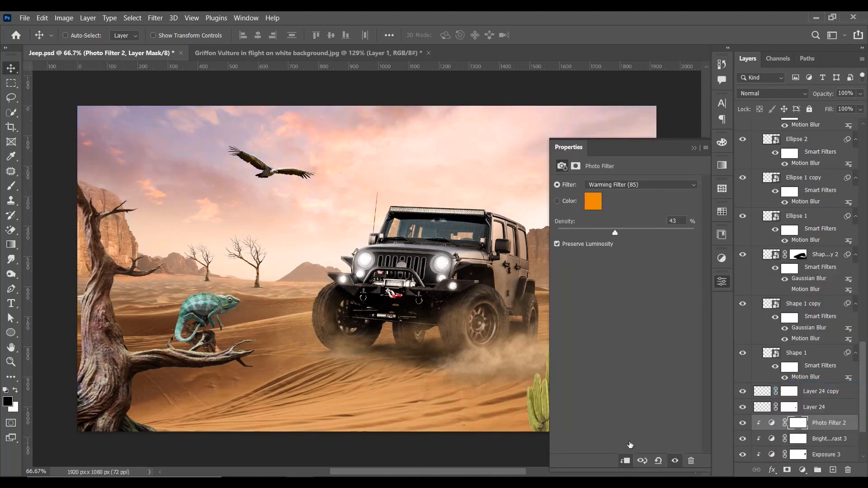
{"action": "left_click", "coordinate": [695, 147]}
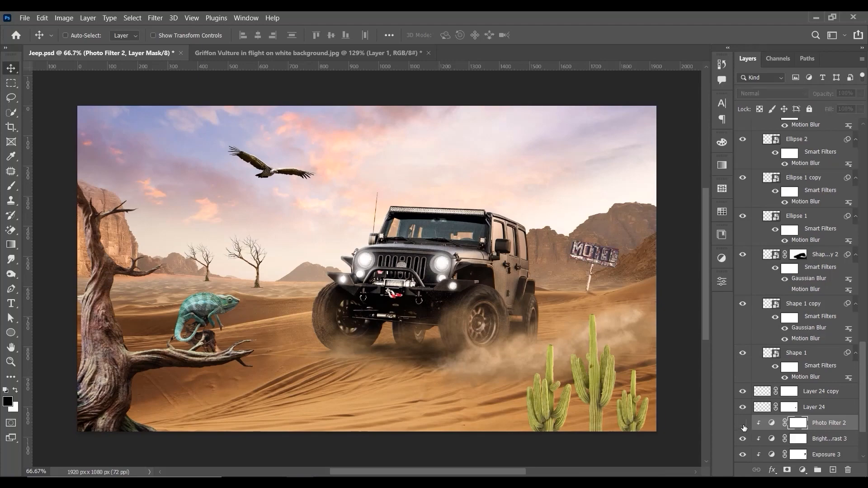
Step: Add a Warming Filter (85) photo filter at 32% density above Layer 23, clipped to the flying vulture
{"action": "scroll", "coordinate": [614, 201], "scroll_direction": "up", "scroll_amount": 3}
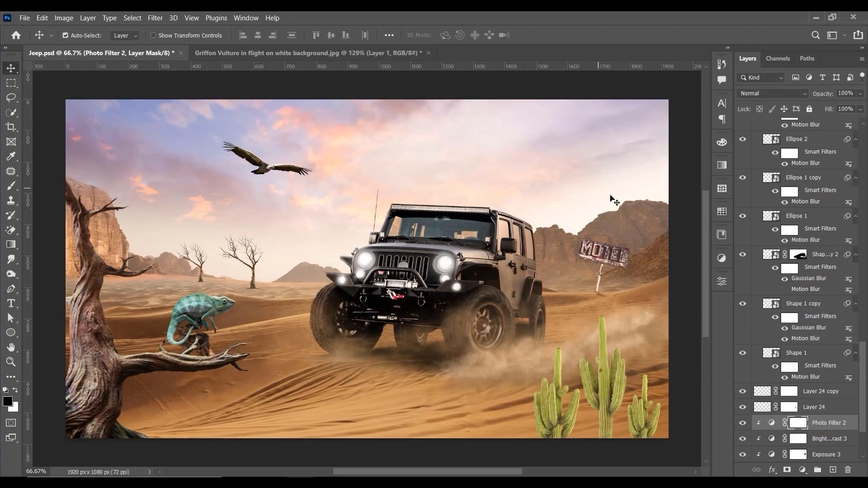
{"action": "key", "text": "ctrl+plus"}
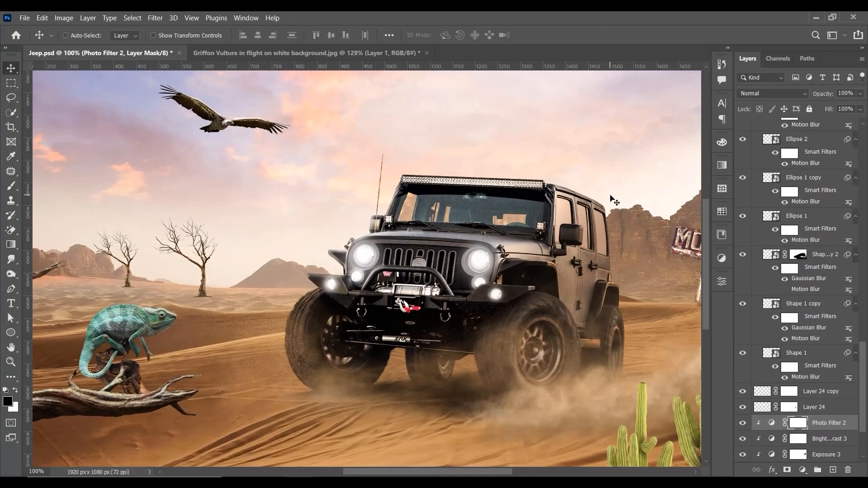
{"action": "right_click", "coordinate": [231, 131]}
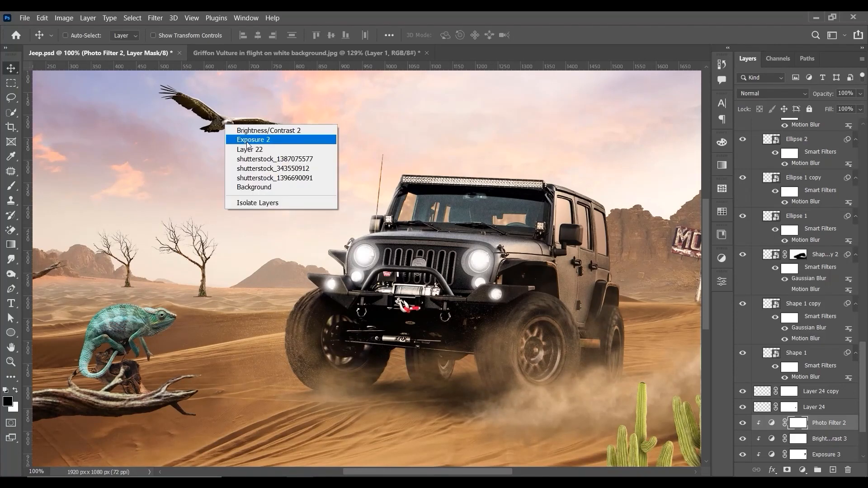
{"action": "left_click", "coordinate": [246, 148]}
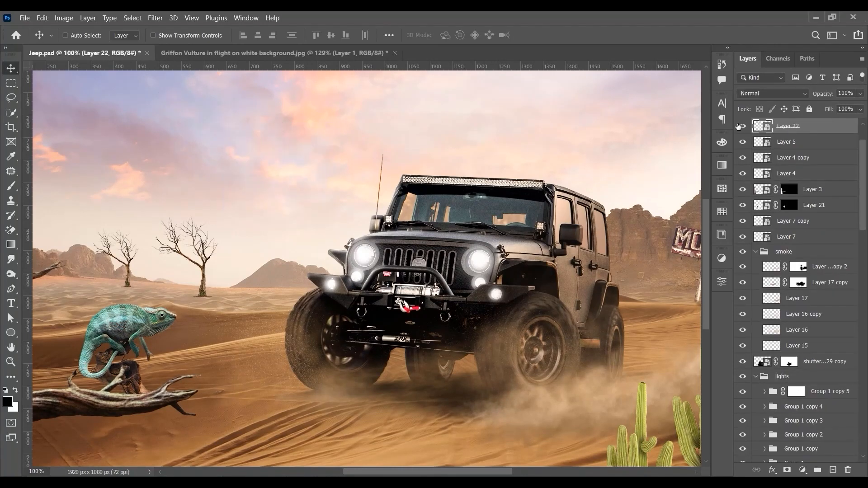
{"action": "scroll", "coordinate": [813, 154], "scroll_direction": "up", "scroll_amount": 3}
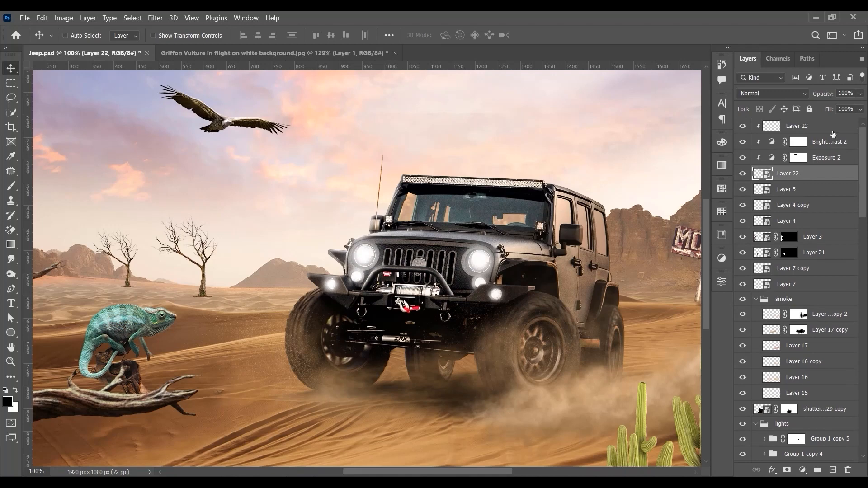
{"action": "left_click", "coordinate": [833, 132]}
{"action": "left_click", "coordinate": [803, 470]}
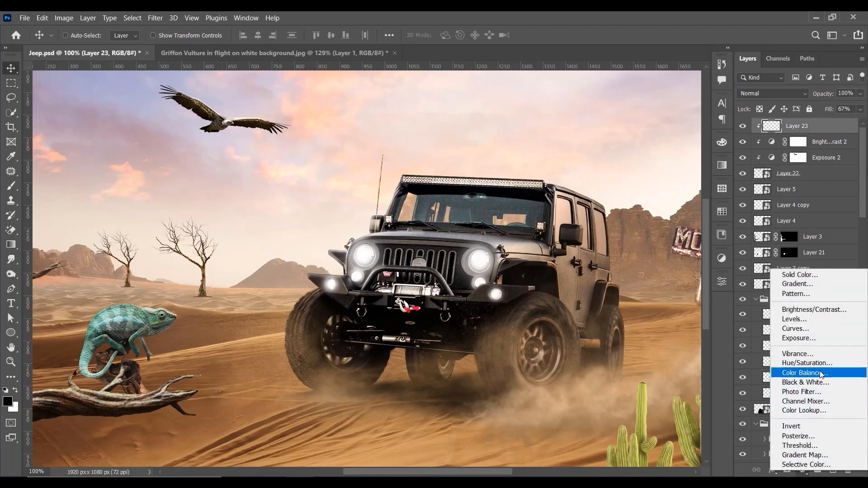
{"action": "left_click", "coordinate": [809, 391]}
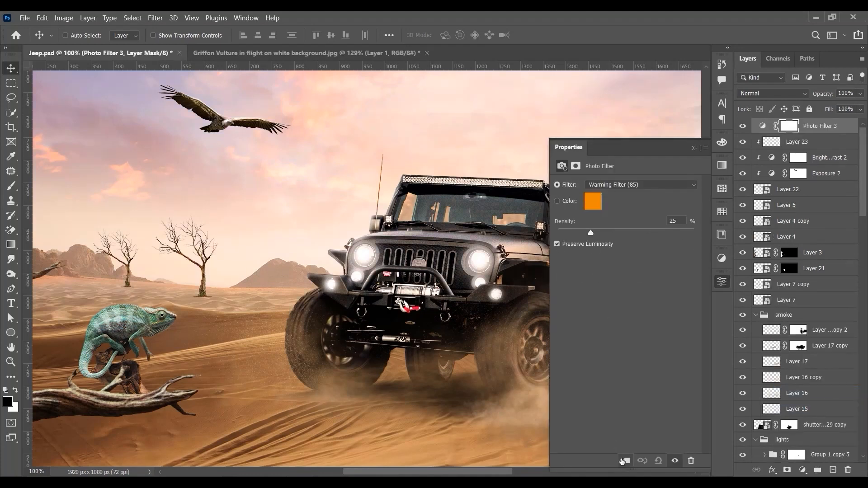
{"action": "left_click", "coordinate": [625, 460]}
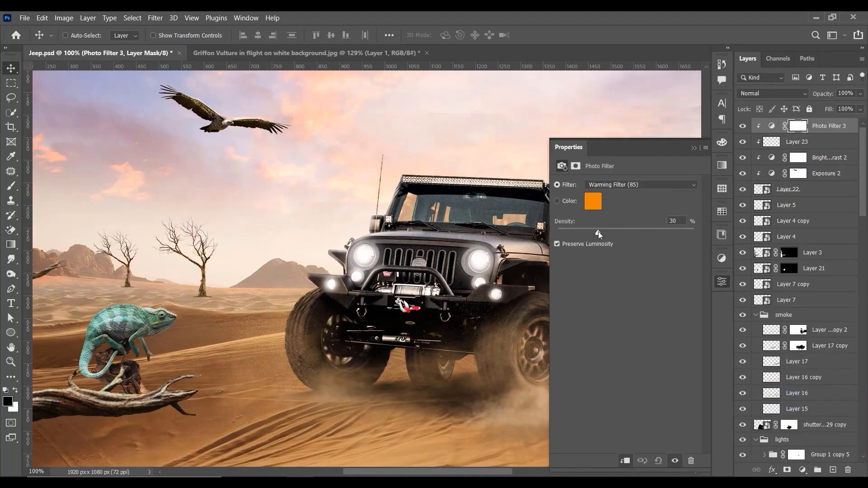
{"action": "left_click", "coordinate": [696, 150]}
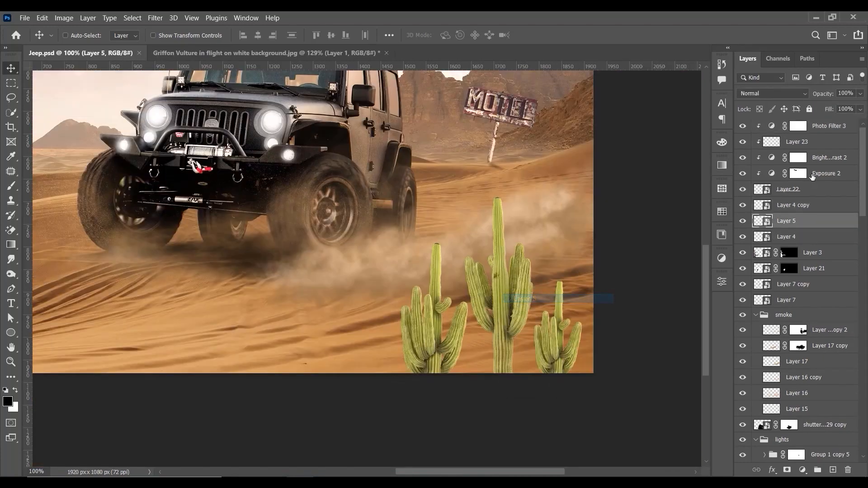
Step: Identify the cactus layers and group Layer 4 copy, Layer 5 and Layer 4 together
{"action": "left_click", "coordinate": [743, 220]}
{"action": "left_click", "coordinate": [742, 220]}
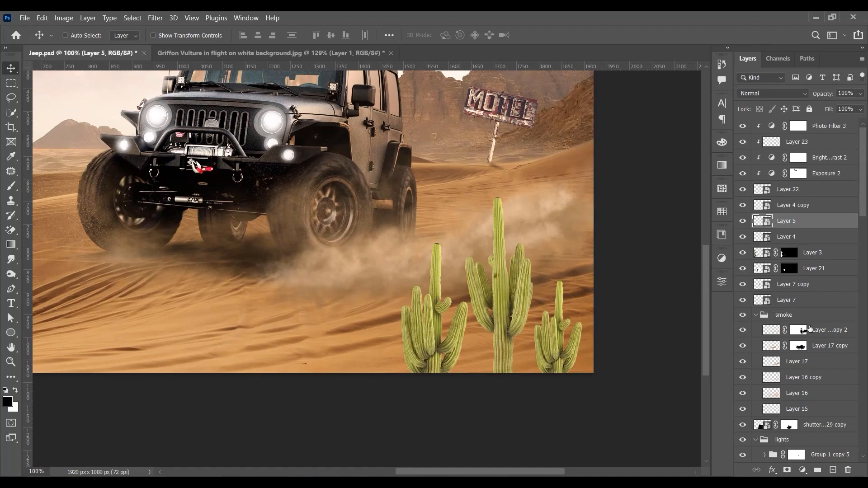
{"action": "left_click", "coordinate": [790, 196]}
{"action": "left_click", "coordinate": [810, 210]}
{"action": "left_click", "coordinate": [805, 235], "text": "shift"}
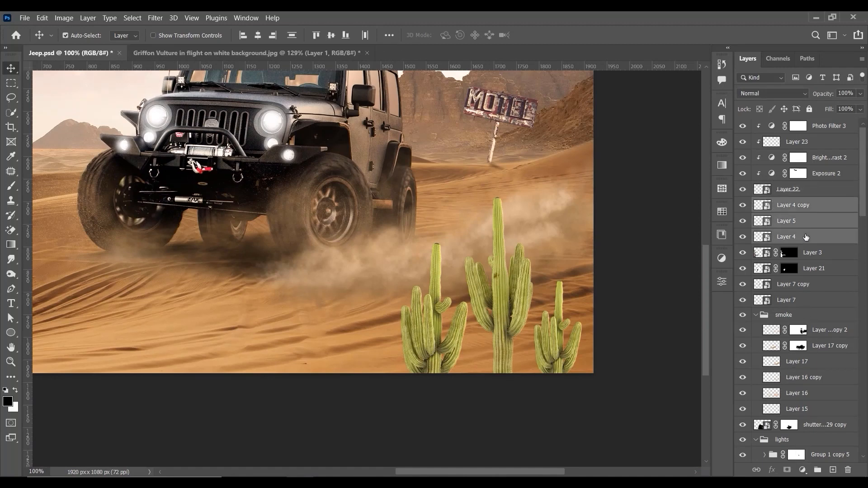
{"action": "key", "text": "ctrl+g"}
Step: Add an Exposure adjustment set to -2.28 above the cactus group and clip it to the group
{"action": "left_click", "coordinate": [802, 470]}
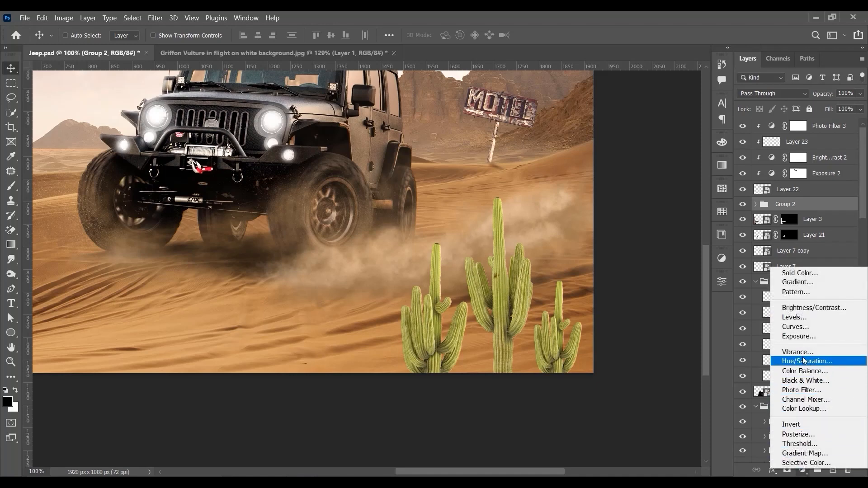
{"action": "left_click", "coordinate": [804, 336]}
{"action": "left_click", "coordinate": [626, 460]}
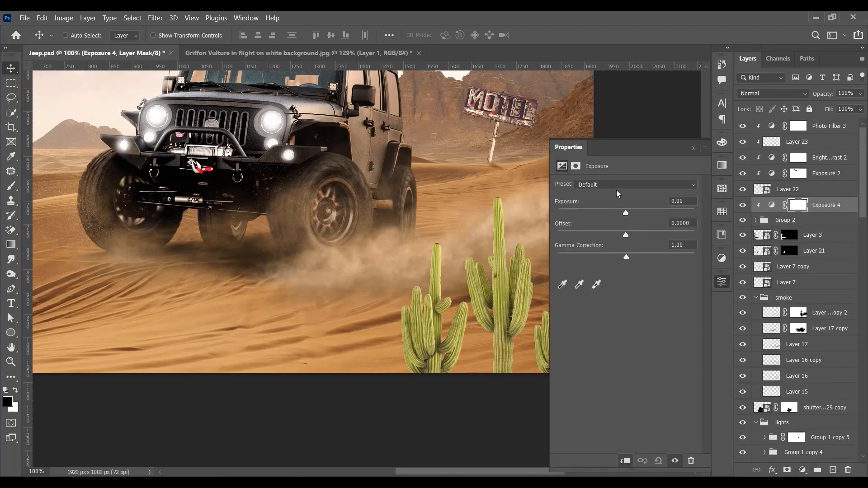
{"action": "left_click_drag", "start_coordinate": [626, 213], "coordinate": [603, 212]}
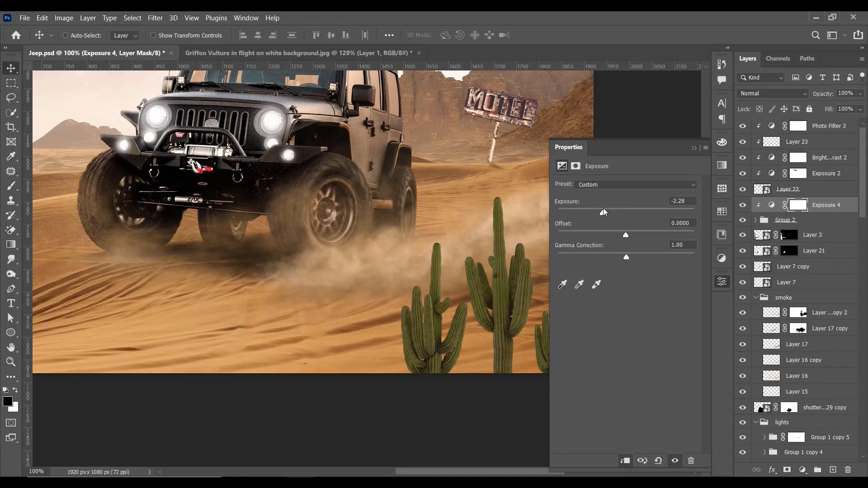
{"action": "left_click", "coordinate": [695, 149]}
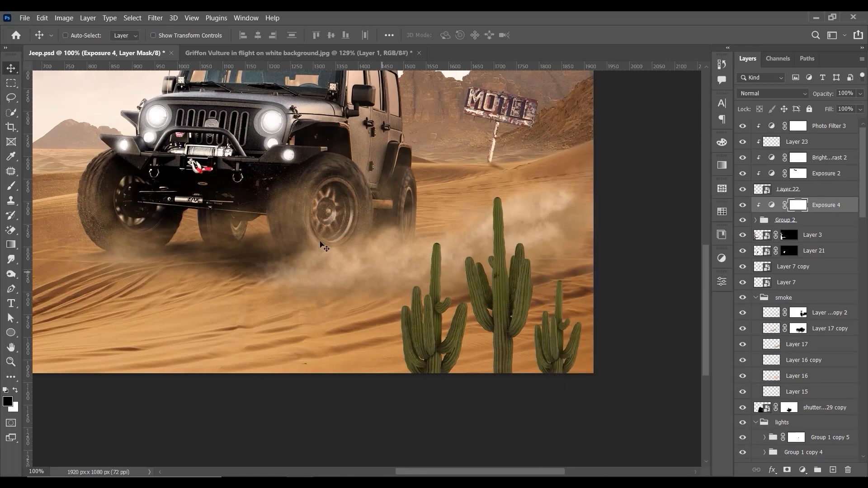
Step: Paint black on the Exposure 4 mask along the left edges of the leftmost cactus with a small soft brush
{"action": "left_click", "coordinate": [11, 186]}
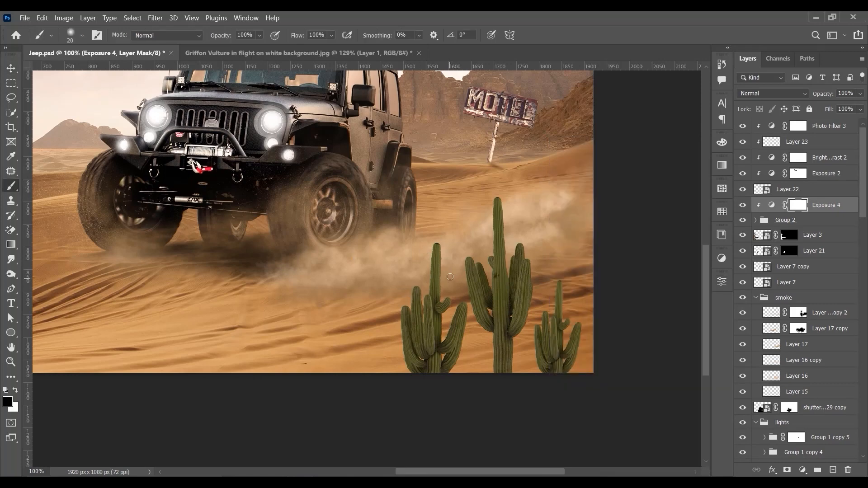
{"action": "key", "text": "bracketleft"}
{"action": "key", "text": "x"}
{"action": "key", "text": "bracketright"}
{"action": "left_click", "coordinate": [16, 390]}
{"action": "left_click_drag", "start_coordinate": [403, 312], "coordinate": [403, 307]}
{"action": "key", "text": "ctrl+z"}
{"action": "left_click_drag", "start_coordinate": [402, 302], "coordinate": [411, 370]}
{"action": "key", "text": "bracketleft"}
{"action": "left_click_drag", "start_coordinate": [434, 240], "coordinate": [430, 269]}
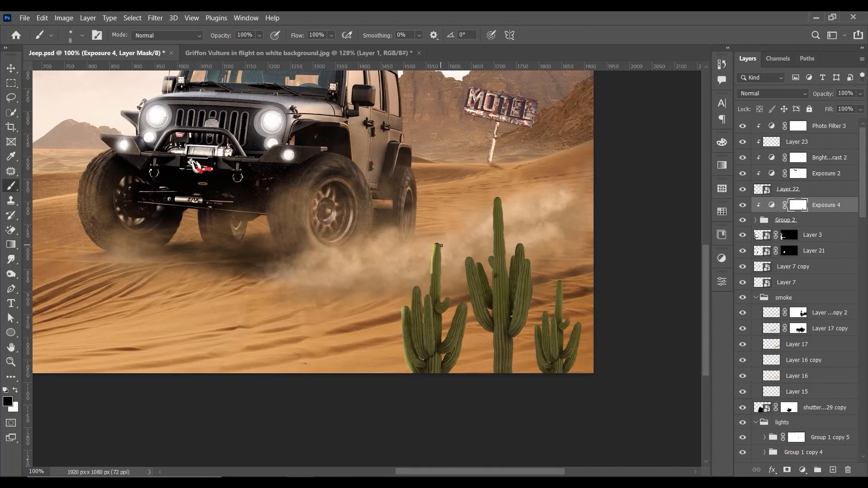
{"action": "key", "text": "ctrl+plus"}
{"action": "right_click", "coordinate": [631, 242]}
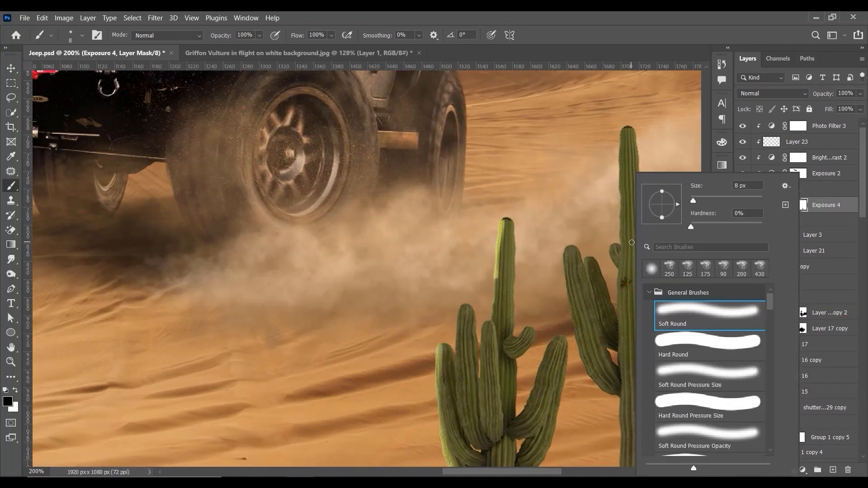
{"action": "left_click", "coordinate": [541, 153]}
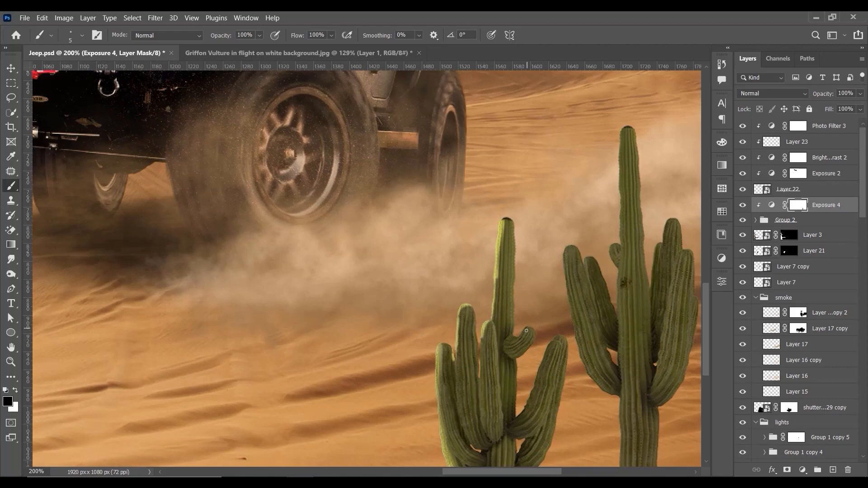
Step: Paint black on the Exposure 4 mask with a 35 px soft brush over the leftmost cactus's right arm and the middle cactus's left edges
{"action": "left_click_drag", "start_coordinate": [573, 266], "coordinate": [459, 217]}
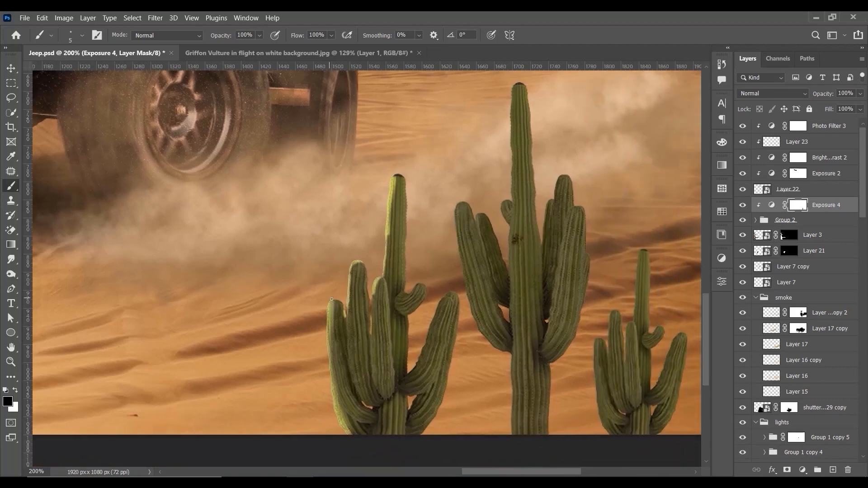
{"action": "key", "text": "]"}
{"action": "key", "text": "]"}
{"action": "key", "text": "]"}
{"action": "key", "text": "]"}
{"action": "key", "text": "]"}
{"action": "left_click_drag", "start_coordinate": [447, 216], "coordinate": [456, 289]}
{"action": "left_click_drag", "start_coordinate": [448, 239], "coordinate": [485, 349]}
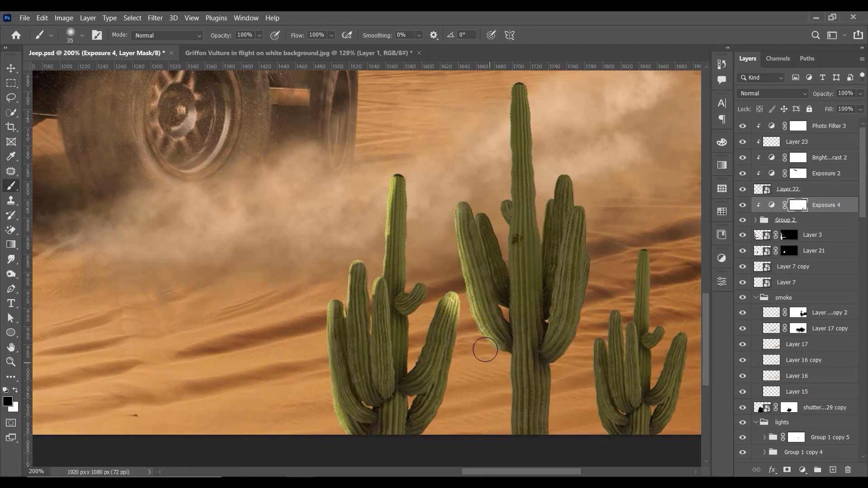
{"action": "left_click_drag", "start_coordinate": [506, 179], "coordinate": [496, 238]}
{"action": "left_click_drag", "start_coordinate": [501, 147], "coordinate": [490, 246]}
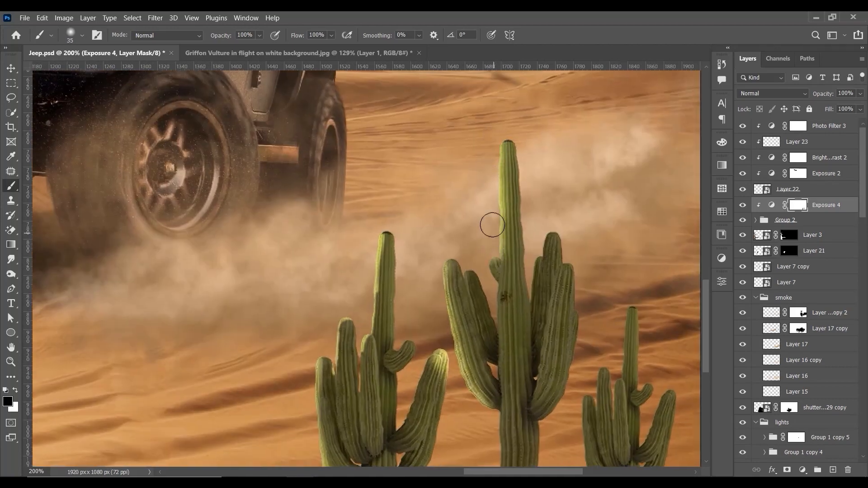
{"action": "left_click_drag", "start_coordinate": [490, 212], "coordinate": [480, 262]}
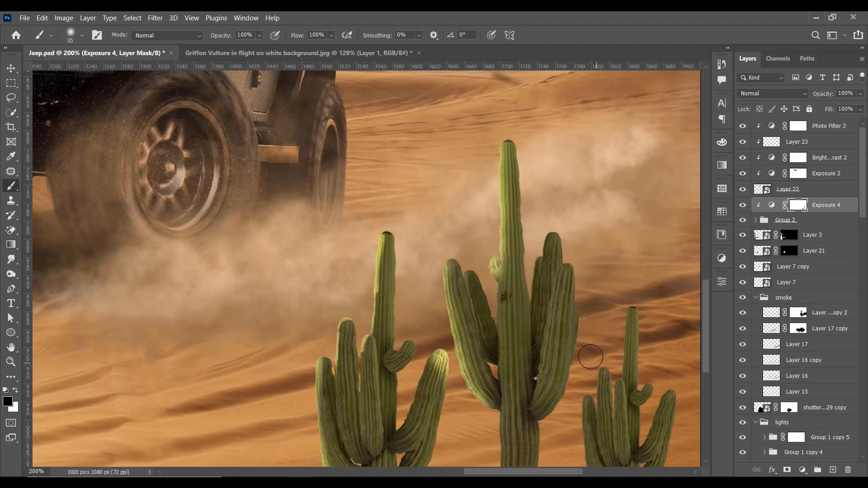
Step: Paint a 10 px black stroke down the middle cactus's trunk on the mask, then undo the stroke tried on its right arm
{"action": "key", "text": "["}
{"action": "key", "text": "["}
{"action": "key", "text": "["}
{"action": "key", "text": "["}
{"action": "key", "text": "["}
{"action": "left_click_drag", "start_coordinate": [497, 266], "coordinate": [507, 428]}
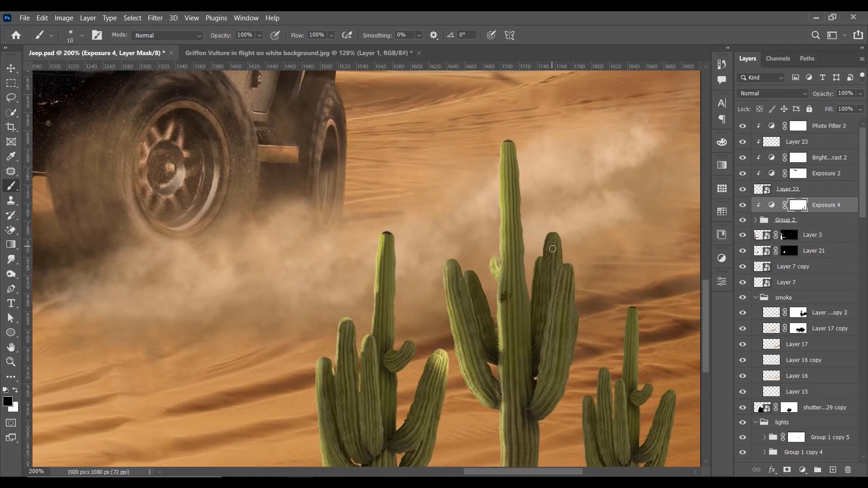
{"action": "mouse_move", "coordinate": [552, 249]}
{"action": "left_mouse_down"}
{"action": "mouse_move", "coordinate": [560, 279]}
{"action": "mouse_move", "coordinate": [554, 320]}
{"action": "left_mouse_up"}
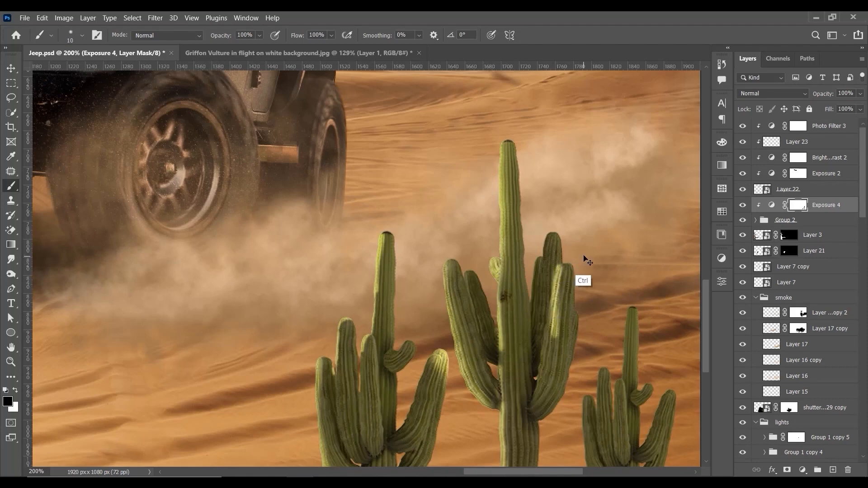
{"action": "key", "text": "ctrl+z"}
{"action": "key", "text": "ctrl+z"}
Step: Refine the mask with 10 px black strokes on the middle cactus's trunk and left arm and down the leftmost cactus's left side
{"action": "left_click_drag", "start_coordinate": [501, 353], "coordinate": [504, 431]}
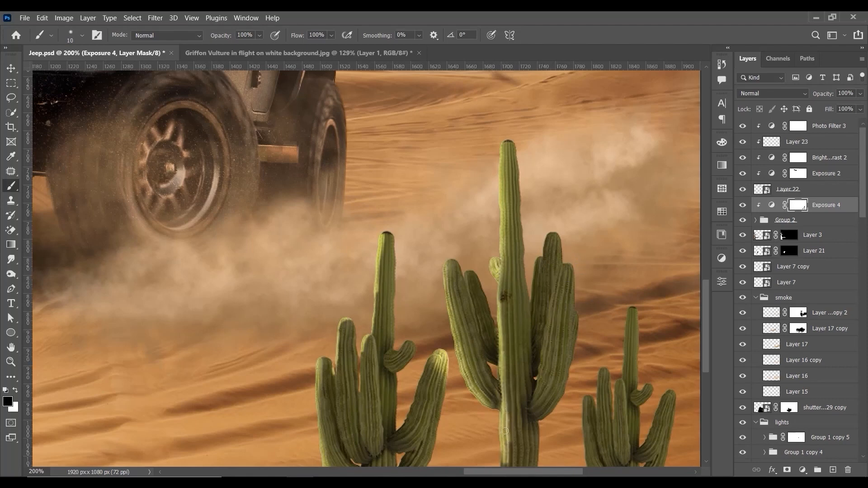
{"action": "mouse_move", "coordinate": [452, 266]}
{"action": "left_mouse_down"}
{"action": "mouse_move", "coordinate": [447, 303]}
{"action": "mouse_move", "coordinate": [470, 388]}
{"action": "left_mouse_up"}
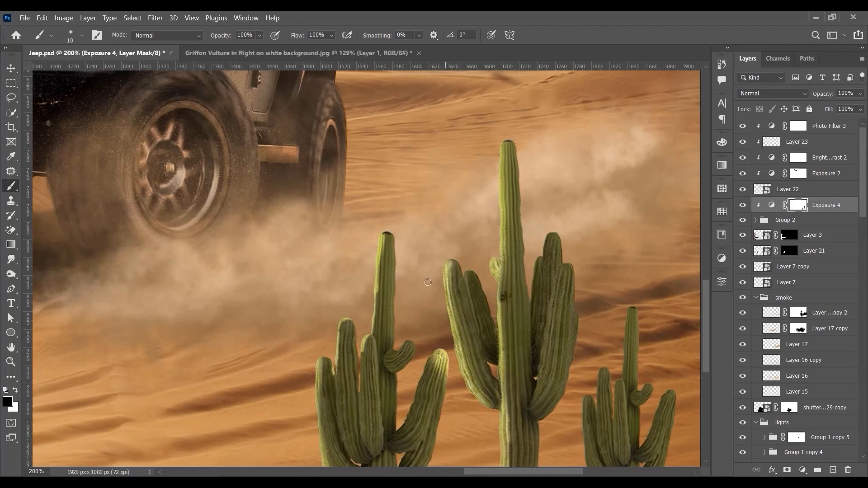
{"action": "mouse_move", "coordinate": [384, 231]}
{"action": "left_mouse_down"}
{"action": "mouse_move", "coordinate": [371, 336]}
{"action": "mouse_move", "coordinate": [323, 427]}
{"action": "mouse_move", "coordinate": [329, 465]}
{"action": "left_mouse_up"}
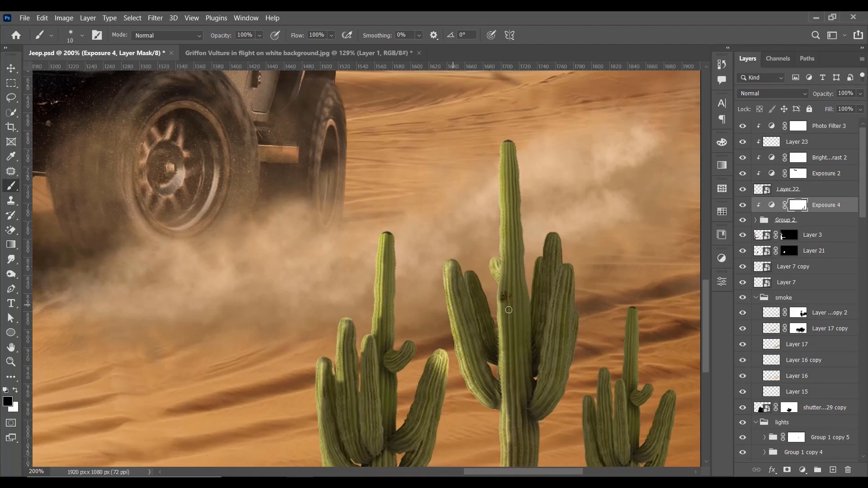
Step: Soften the Exposure 4 mask with a Gaussian Blur of 7.0 pixels radius
{"action": "left_click_drag", "start_coordinate": [566, 358], "coordinate": [499, 295]}
{"action": "key", "text": "ctrl+minus"}
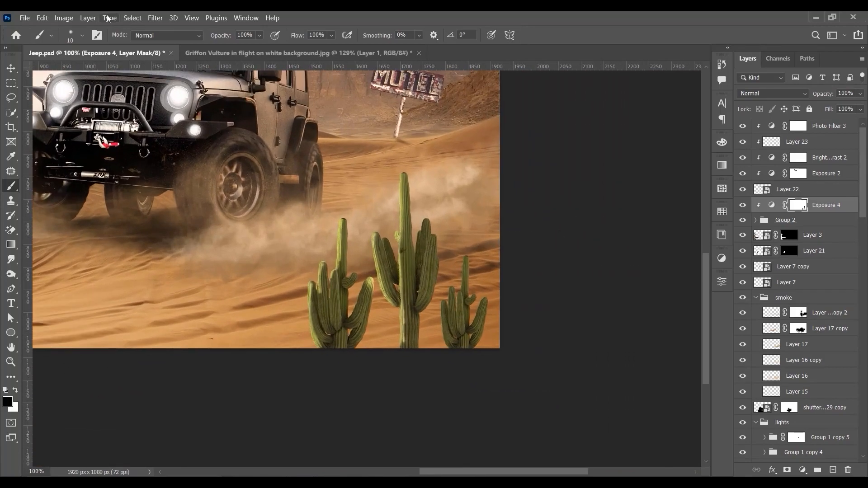
{"action": "left_click", "coordinate": [155, 19]}
{"action": "mouse_move", "coordinate": [192, 155]}
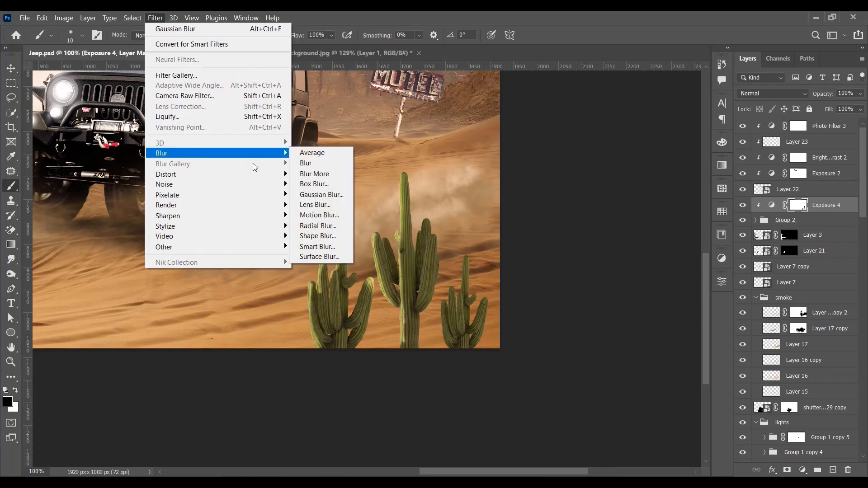
{"action": "left_click", "coordinate": [316, 195]}
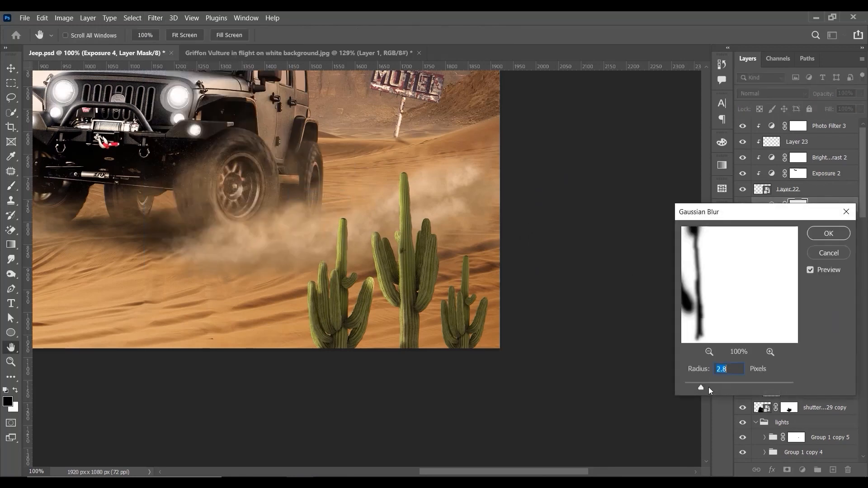
{"action": "left_click_drag", "start_coordinate": [708, 387], "coordinate": [720, 387]}
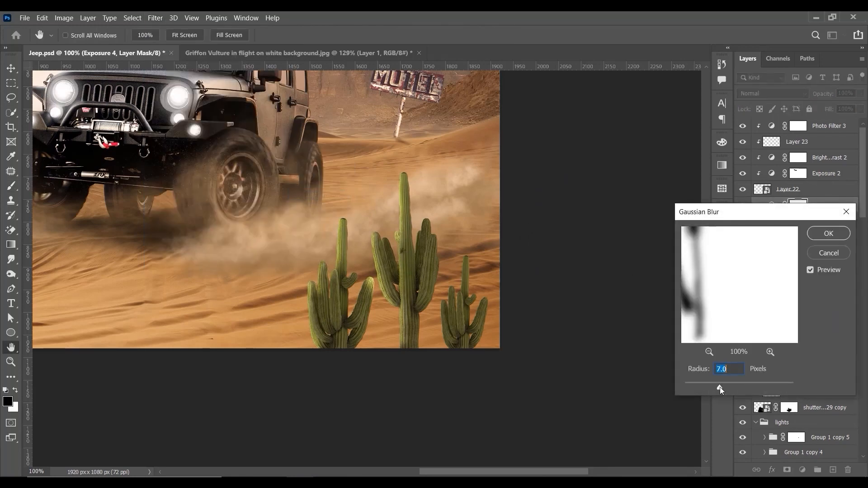
{"action": "left_click", "coordinate": [829, 234]}
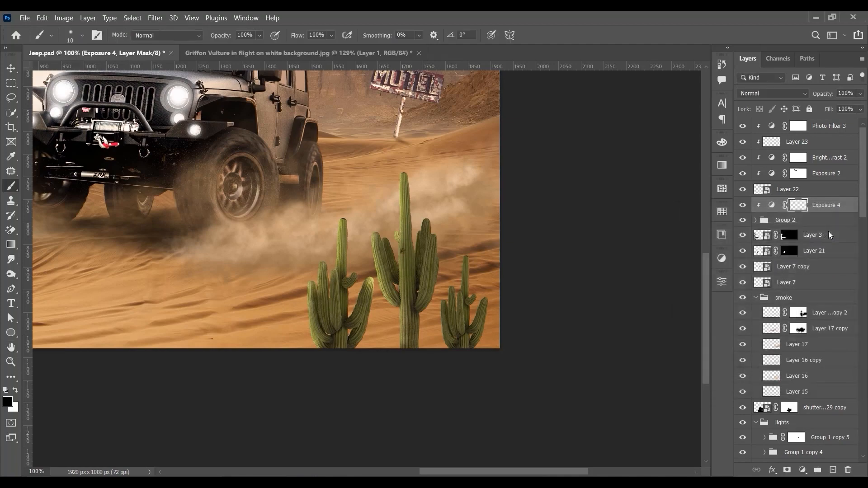
Step: Convert Group 2 to a smart object and toggle its visibility to check that it holds the cacti
{"action": "key", "text": "ctrl+0"}
{"action": "key", "text": "ctrl+1"}
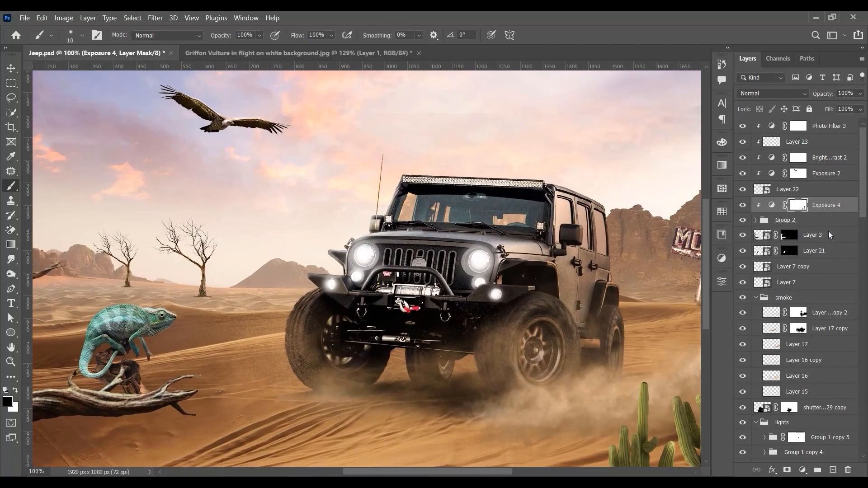
{"action": "left_click_drag", "start_coordinate": [563, 337], "coordinate": [404, 255]}
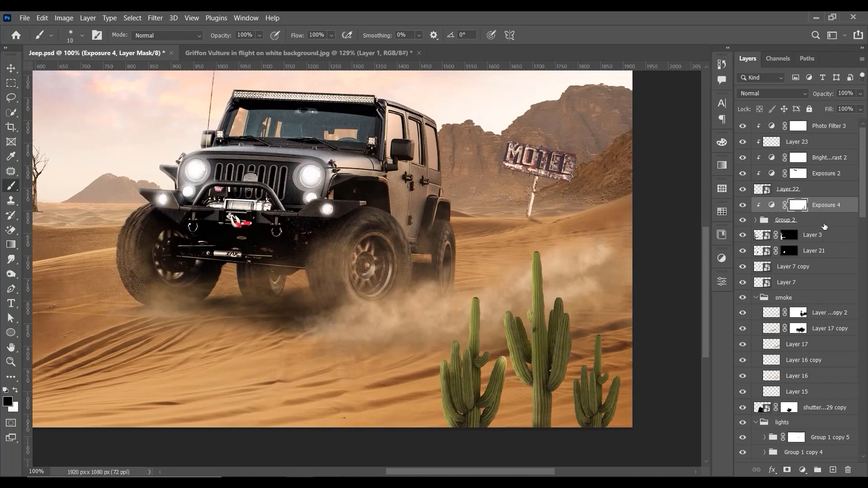
{"action": "left_click", "coordinate": [825, 226]}
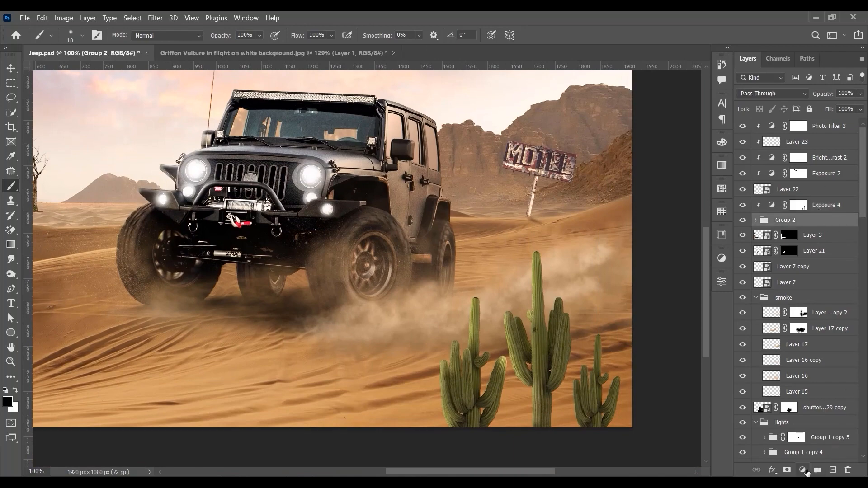
{"action": "right_click", "coordinate": [806, 220]}
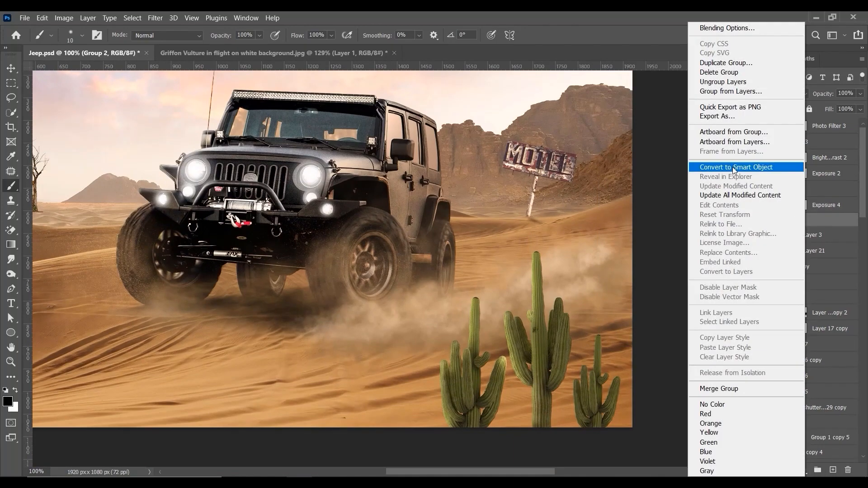
{"action": "left_click", "coordinate": [734, 166]}
{"action": "left_click", "coordinate": [742, 221]}
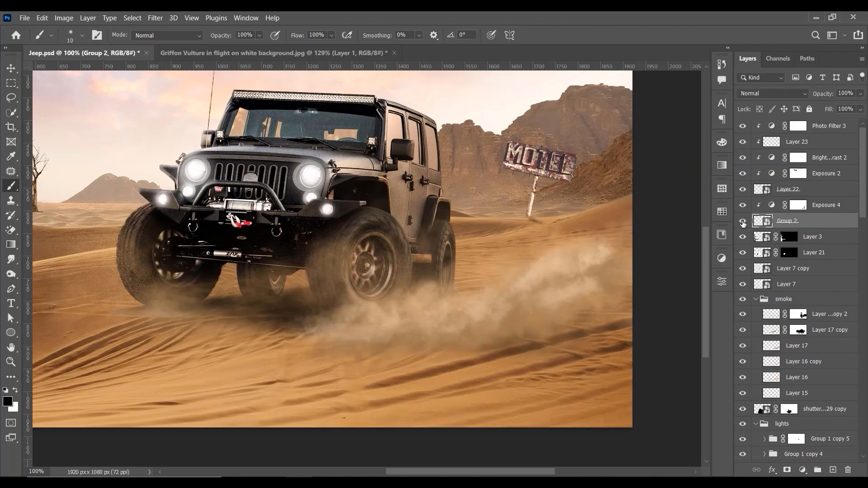
{"action": "left_click", "coordinate": [742, 221]}
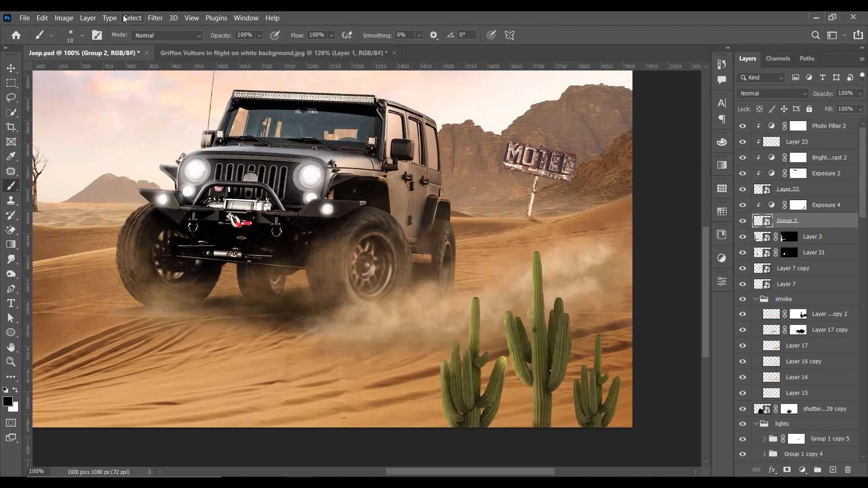
Step: Apply a Gaussian Blur smart filter with a 1.3 pixel radius to the Group 2 cacti
{"action": "left_click", "coordinate": [155, 18]}
{"action": "mouse_move", "coordinate": [185, 156]}
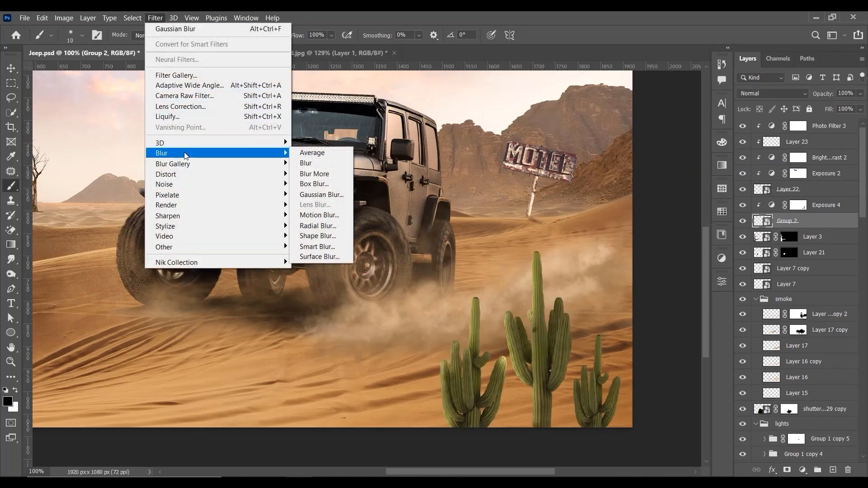
{"action": "left_click", "coordinate": [302, 195]}
{"action": "mouse_move", "coordinate": [719, 386]}
{"action": "left_mouse_down"}
{"action": "mouse_move", "coordinate": [685, 388]}
{"action": "mouse_move", "coordinate": [692, 389]}
{"action": "left_mouse_up"}
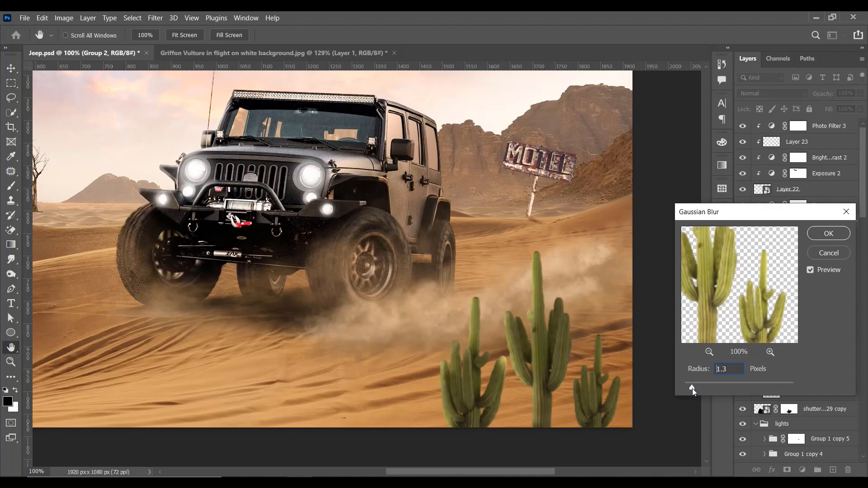
{"action": "left_click", "coordinate": [831, 233]}
Step: Add a second clipped Exposure adjustment directly above Group 2 and set its exposure to -0.78
{"action": "key", "text": "b"}
{"action": "key", "text": "ctrl+minus"}
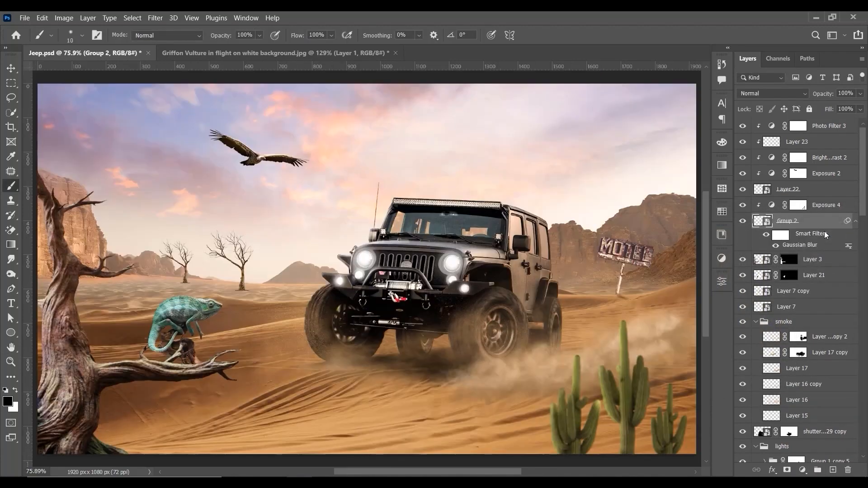
{"action": "key", "text": "ctrl+plus"}
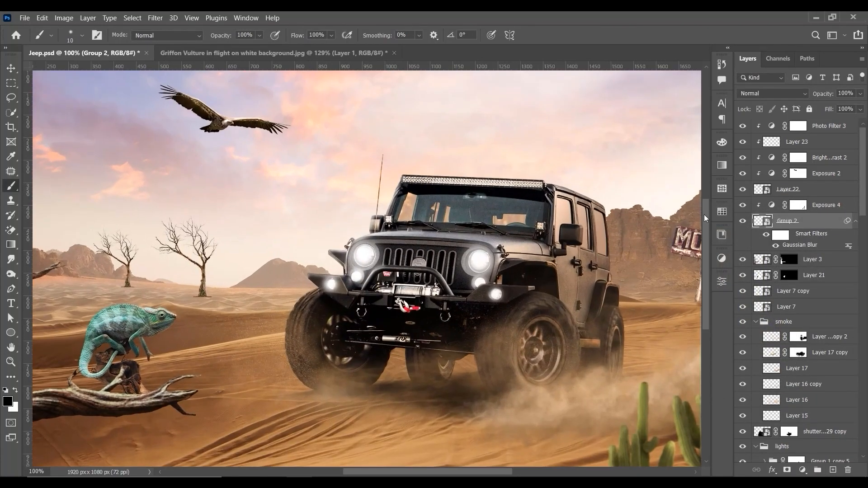
{"action": "left_click_drag", "start_coordinate": [651, 267], "coordinate": [629, 243]}
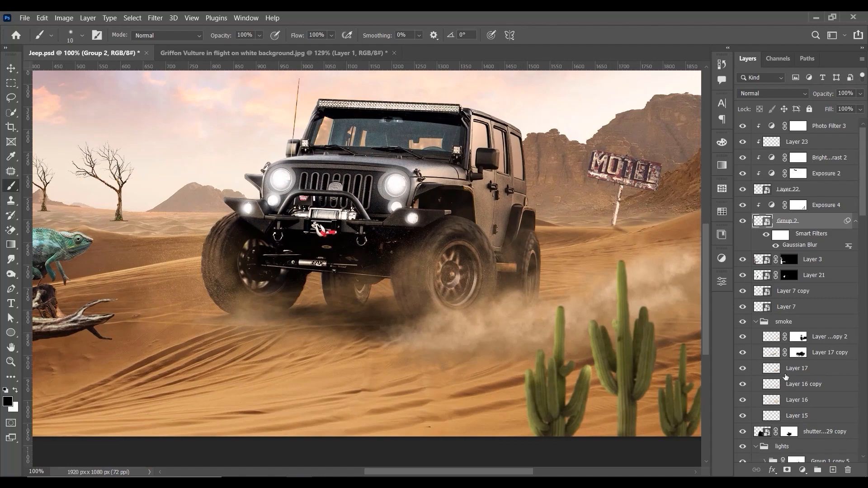
{"action": "left_click", "coordinate": [803, 470]}
{"action": "left_click", "coordinate": [821, 337]}
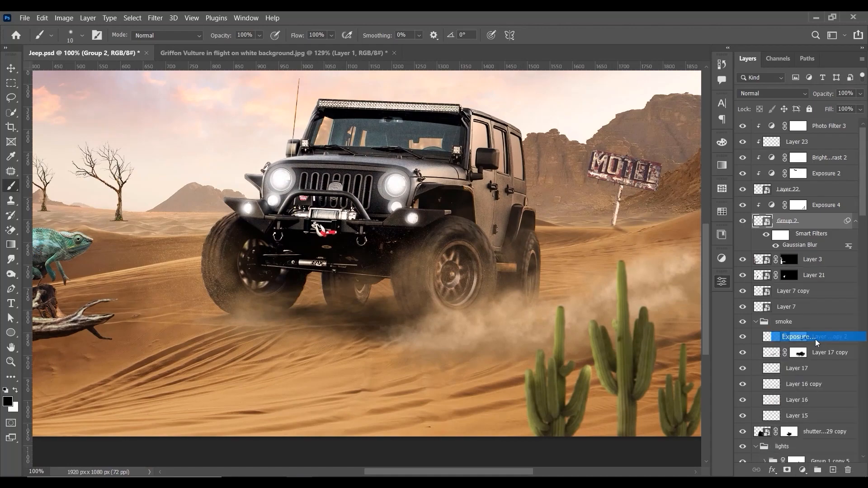
{"action": "left_click_drag", "start_coordinate": [625, 213], "coordinate": [616, 216]}
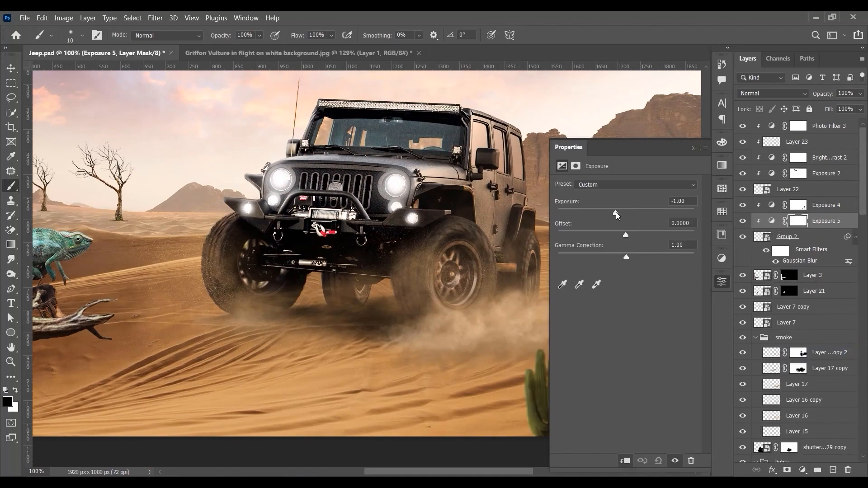
Step: Toggle the Exposure 5 adjustment's visibility to compare the cacti, and set its exposure to -0.44
{"action": "left_click", "coordinate": [694, 148]}
{"action": "left_click", "coordinate": [744, 222]}
{"action": "left_click", "coordinate": [743, 222]}
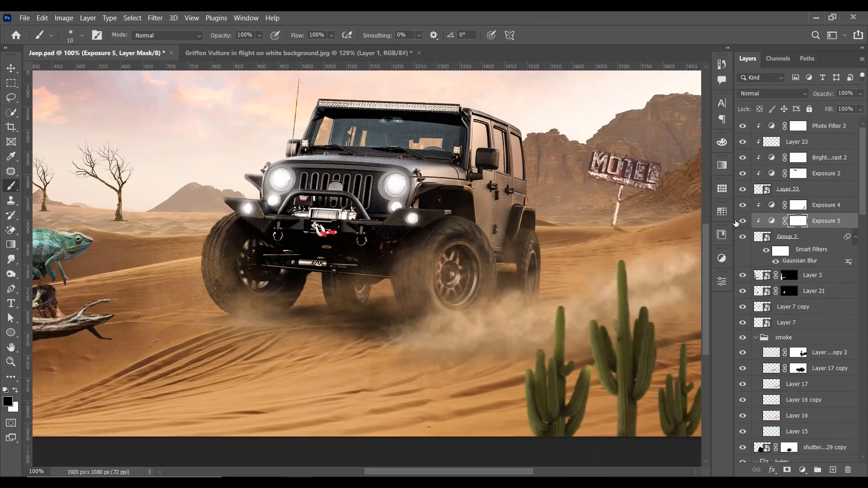
{"action": "key", "text": "ctrl+minus"}
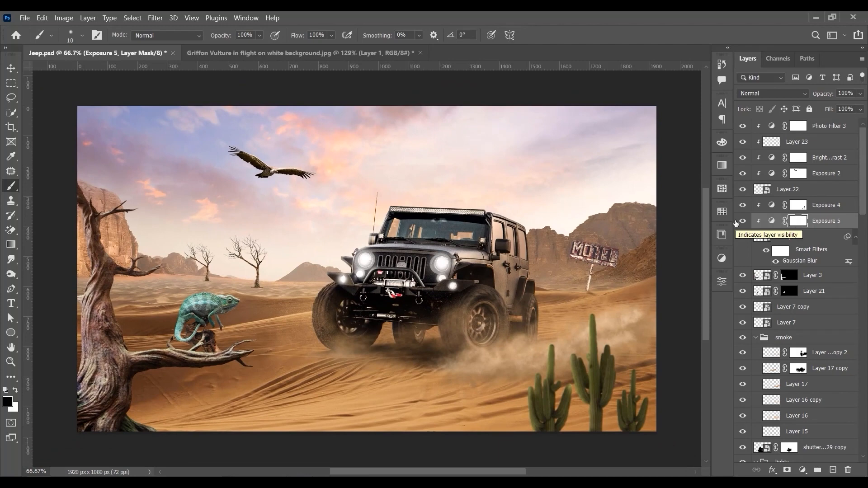
{"action": "double_click", "coordinate": [768, 221]}
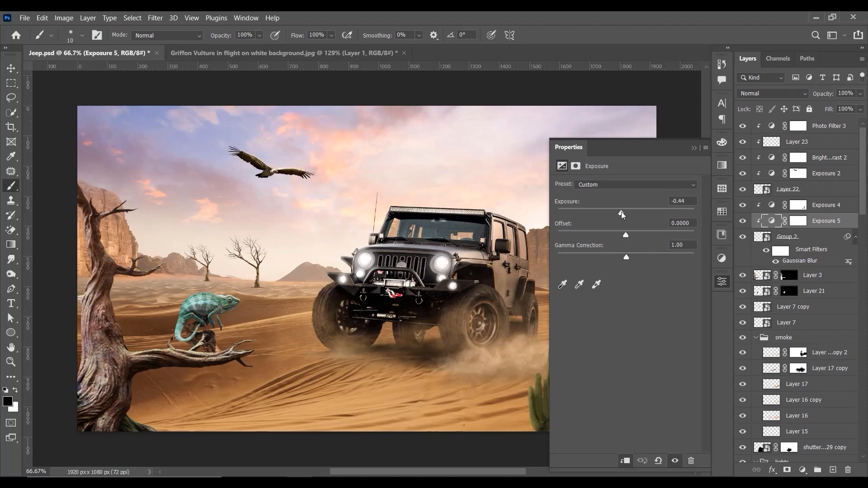
{"action": "left_click", "coordinate": [693, 149]}
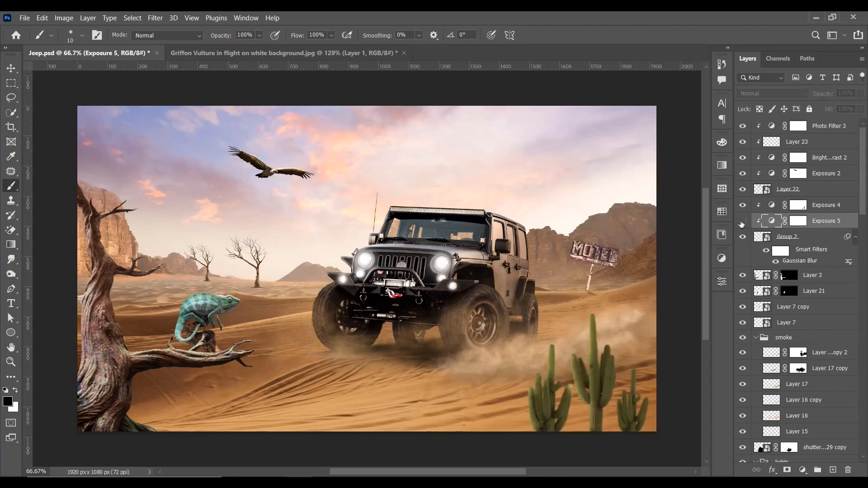
Step: Switch to the Move tool and save Jeep.psd
{"action": "left_click", "coordinate": [12, 68]}
{"action": "key", "text": "ctrl+plus"}
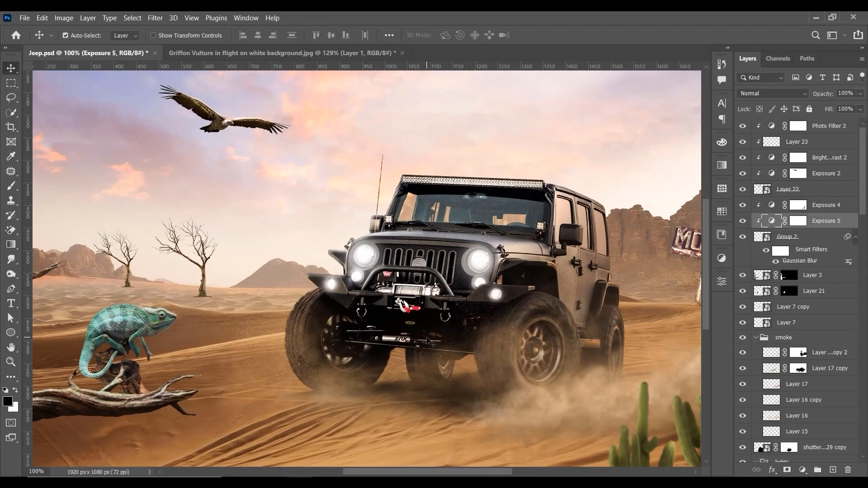
{"action": "key", "text": "ctrl+minus"}
{"action": "key", "text": "ctrl+s"}
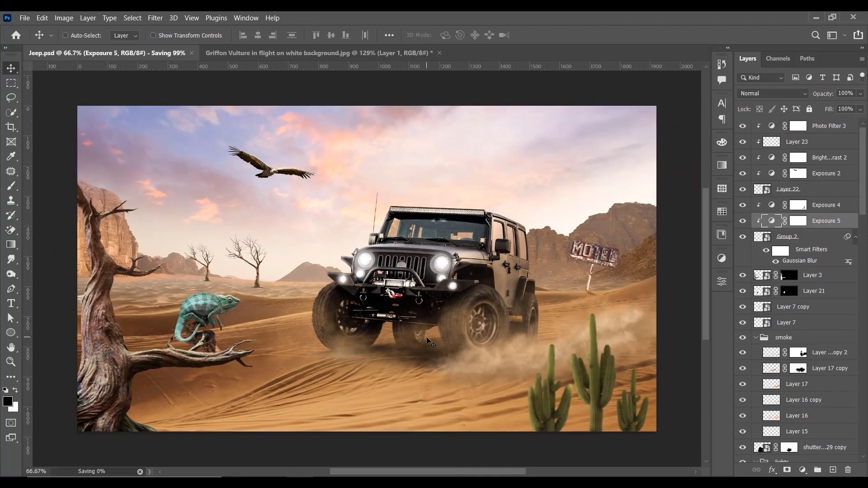
Step: Pick the larger dead tree's layer, Layer 7 copy, toggle its visibility to check it, and add a layer mask
{"action": "key", "text": "ctrl+plus"}
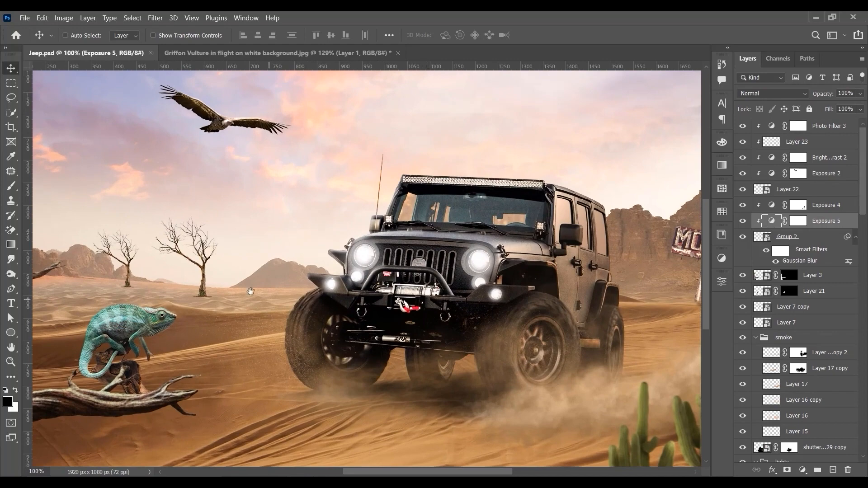
{"action": "left_click_drag", "start_coordinate": [250, 291], "coordinate": [436, 284]}
{"action": "key", "text": "ctrl+plus"}
{"action": "key", "text": "ctrl+plus"}
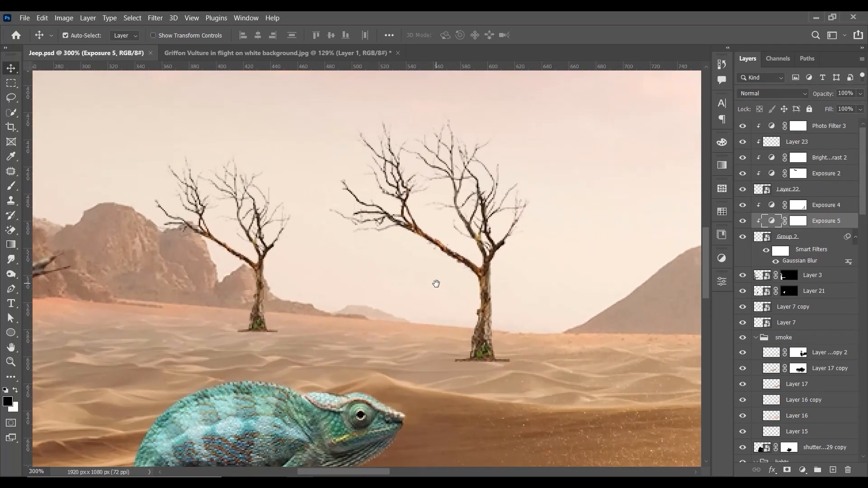
{"action": "right_click", "coordinate": [483, 336]}
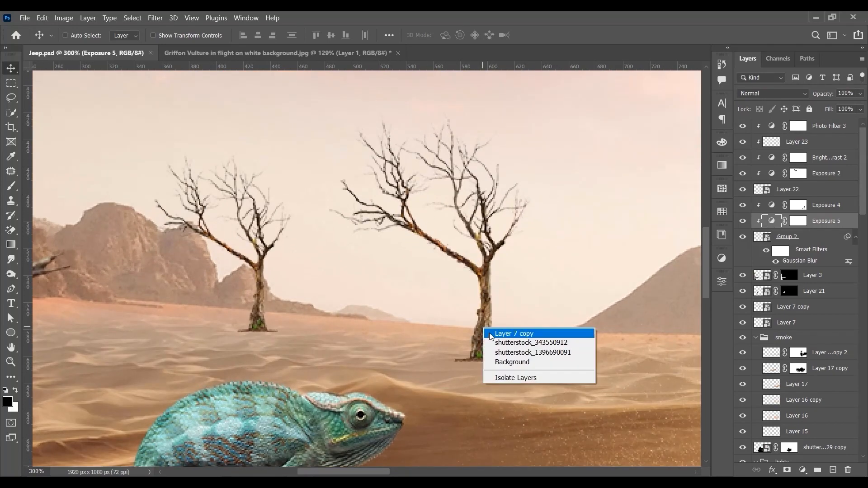
{"action": "left_click", "coordinate": [497, 330]}
{"action": "left_click", "coordinate": [743, 307]}
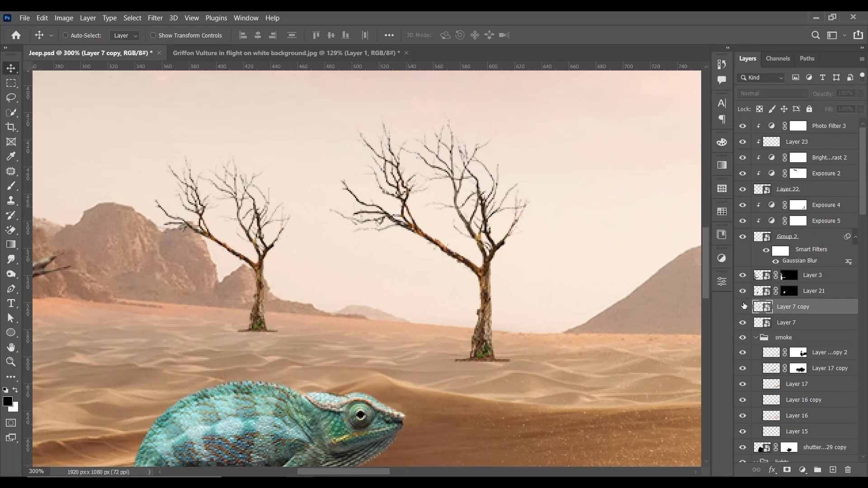
{"action": "left_click", "coordinate": [743, 307]}
{"action": "left_click", "coordinate": [787, 470]}
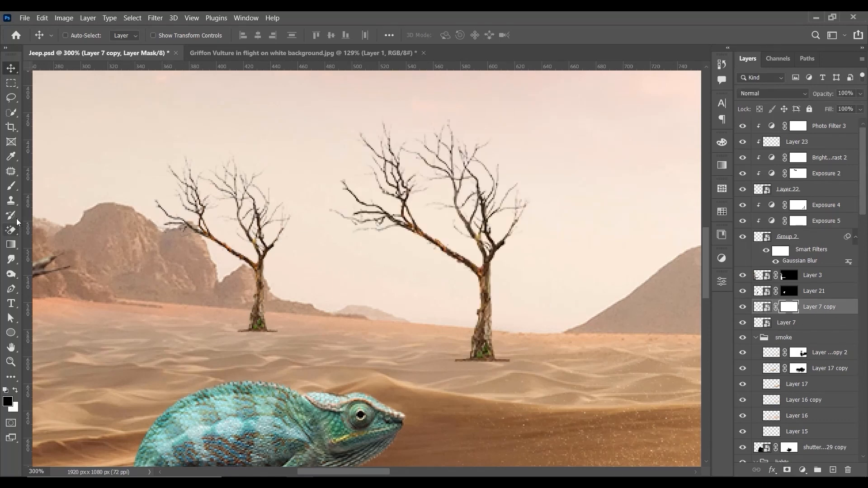
Step: Paint black on the Layer 7 copy mask with an enlarged brush to hide the flat ground strip at the trunk's base
{"action": "key", "text": "b"}
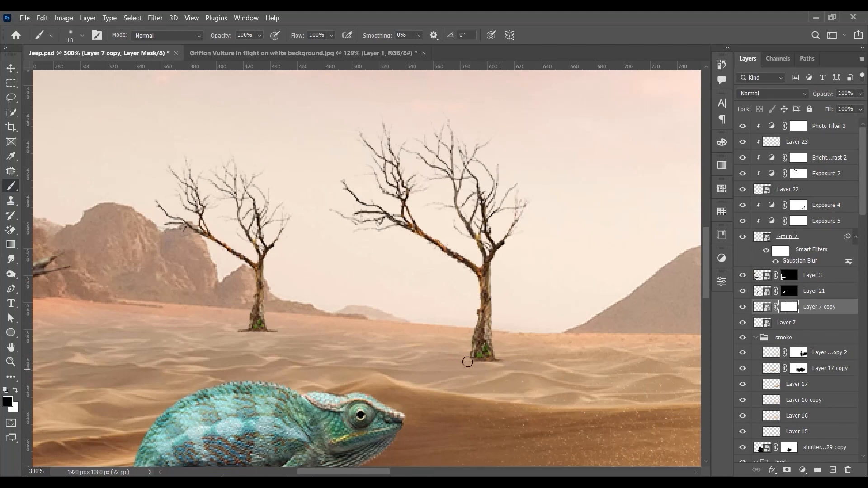
{"action": "key", "text": "bracketright"}
{"action": "key", "text": "bracketright"}
{"action": "key", "text": "bracketright"}
{"action": "key", "text": "bracketright"}
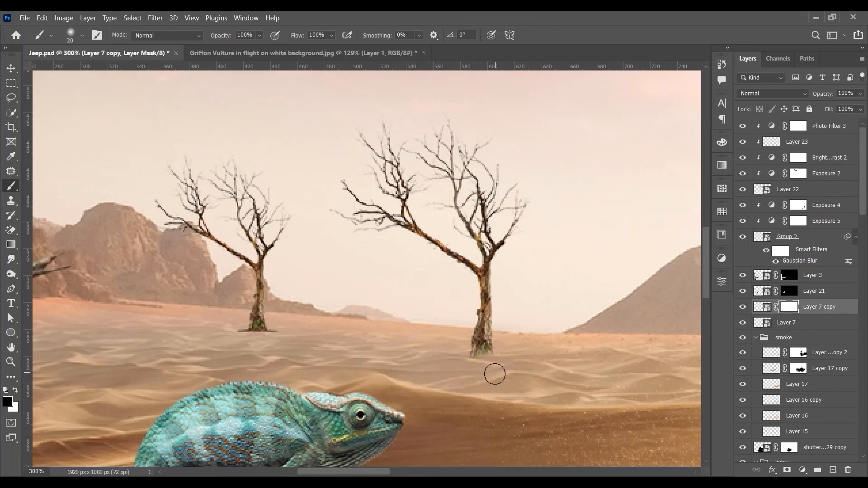
{"action": "left_click", "coordinate": [498, 356]}
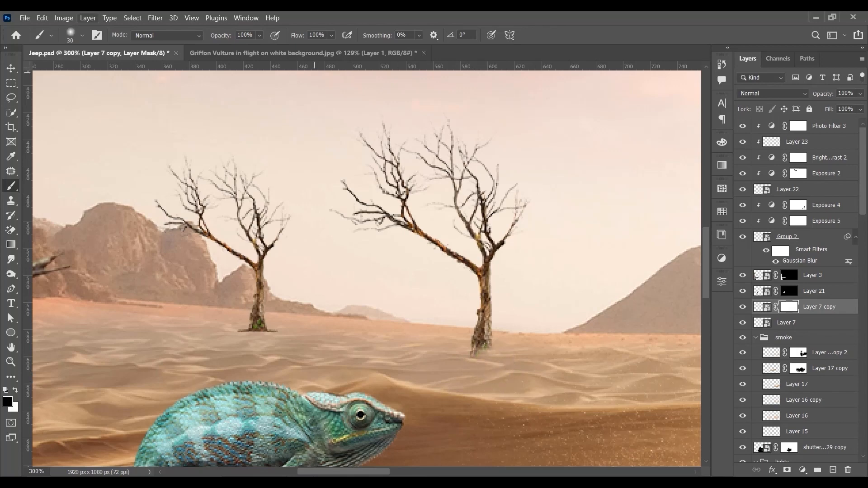
{"action": "key", "text": "v"}
{"action": "left_click_drag", "start_coordinate": [491, 327], "coordinate": [492, 330]}
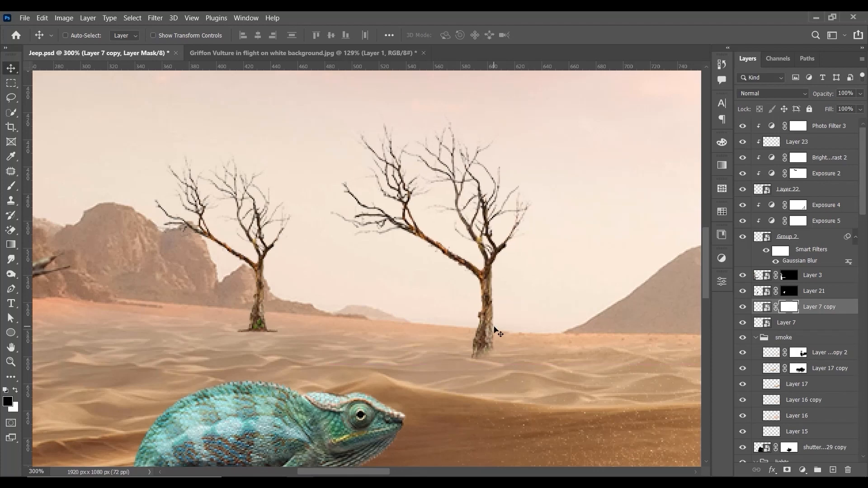
{"action": "key", "text": "ctrl+z"}
Step: Refine the masked bottom edge of the larger tree's trunk with a small black brush, ending at size 15
{"action": "left_click", "coordinate": [11, 186]}
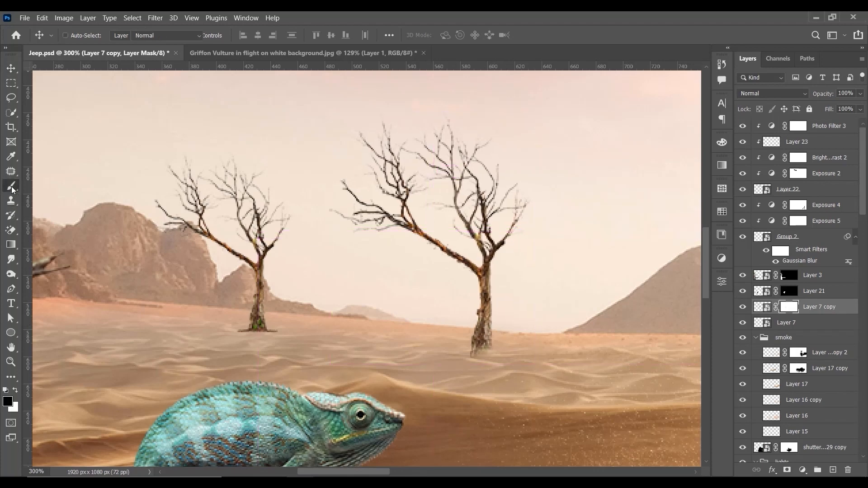
{"action": "key", "text": "bracketleft"}
{"action": "key", "text": "bracketleft"}
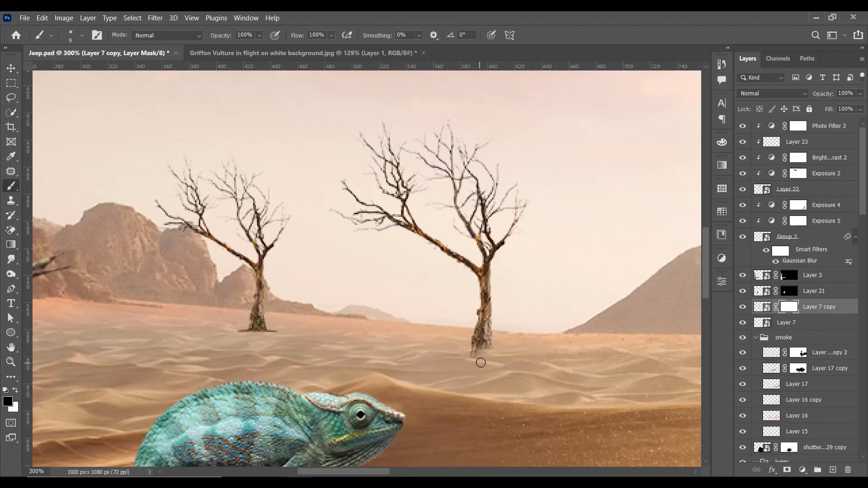
{"action": "key", "text": "bracketright"}
{"action": "key", "text": "bracketright"}
{"action": "scroll", "coordinate": [536, 305], "scroll_direction": "down", "scroll_amount": 4}
{"action": "scroll", "coordinate": [537, 305], "scroll_direction": "up", "scroll_amount": 2}
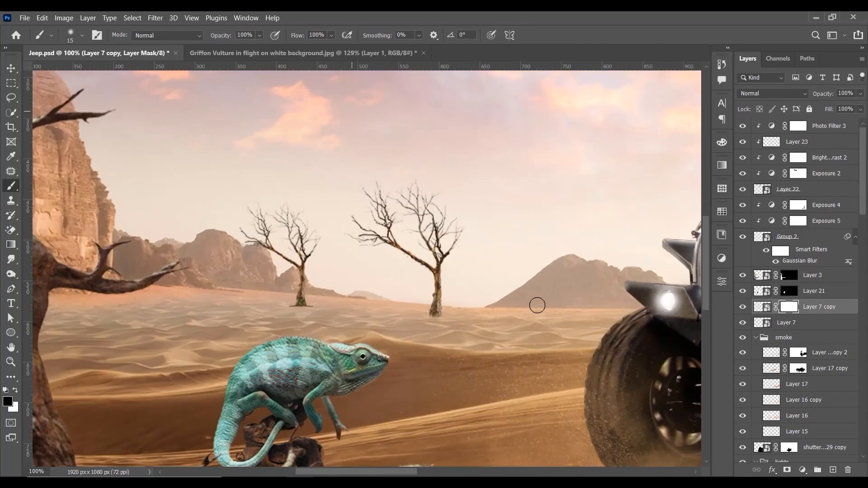
Step: Paint white on the Layer 7 copy mask with a size 20 brush to restore part of the trunk's base
{"action": "scroll", "coordinate": [537, 305], "scroll_direction": "up", "scroll_amount": 2}
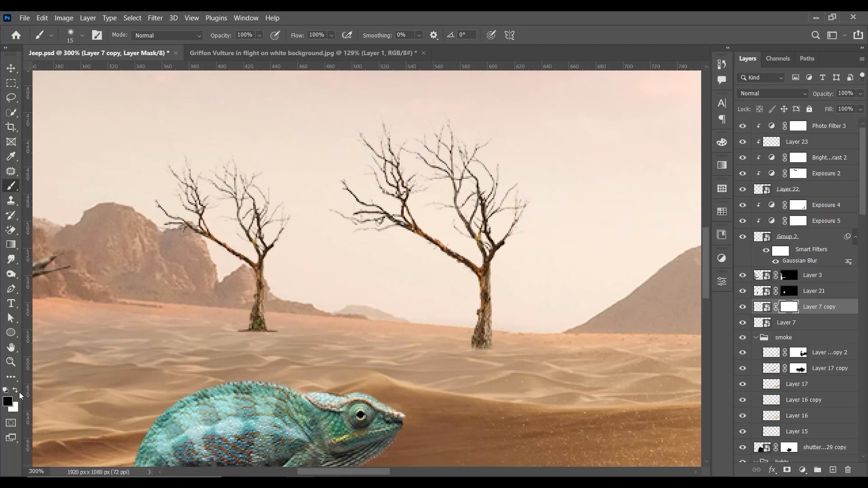
{"action": "left_click", "coordinate": [18, 391]}
{"action": "scroll", "coordinate": [407, 268], "scroll_direction": "up", "scroll_amount": 1}
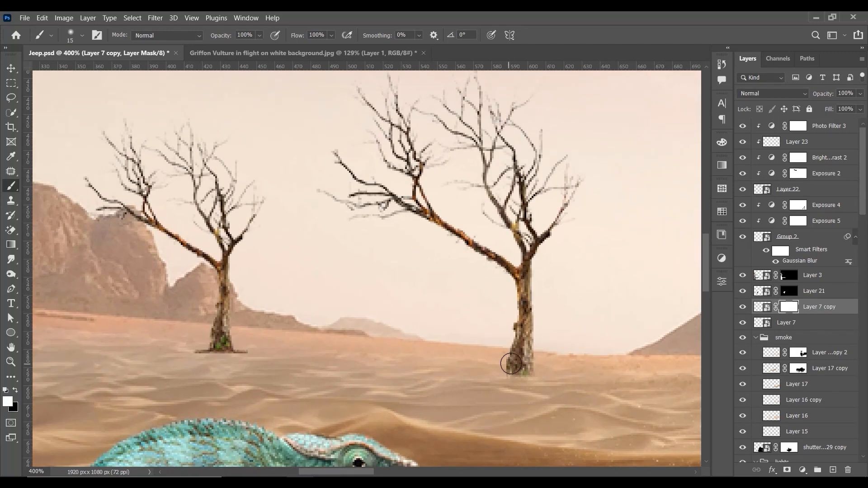
{"action": "key", "text": "bracketright"}
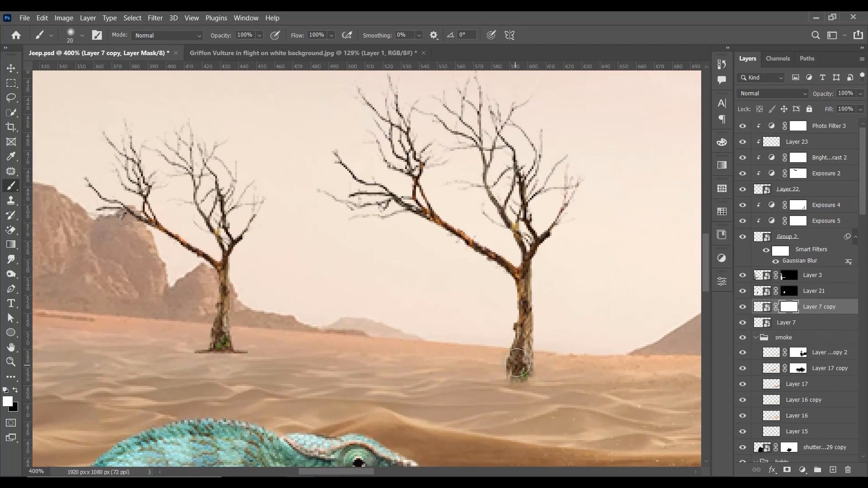
{"action": "mouse_move", "coordinate": [516, 363]}
{"action": "left_mouse_down"}
{"action": "mouse_move", "coordinate": [515, 377]}
{"action": "mouse_move", "coordinate": [520, 361]}
{"action": "left_mouse_up"}
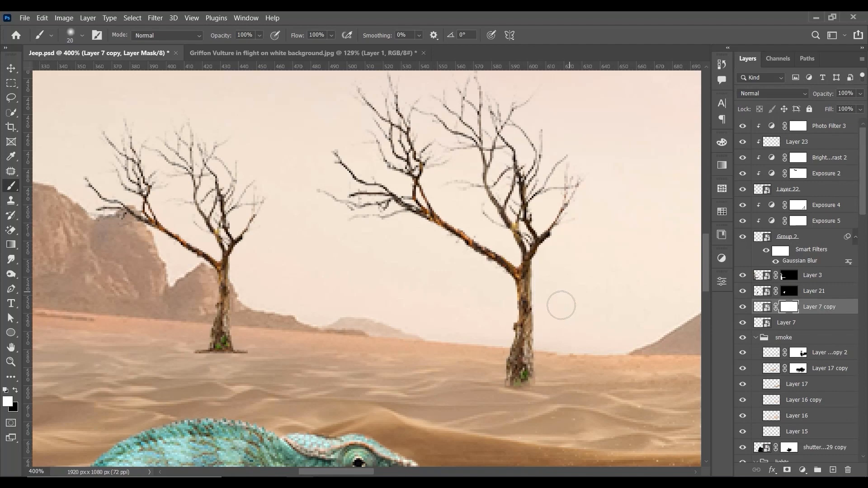
{"action": "key", "text": "ctrl+1"}
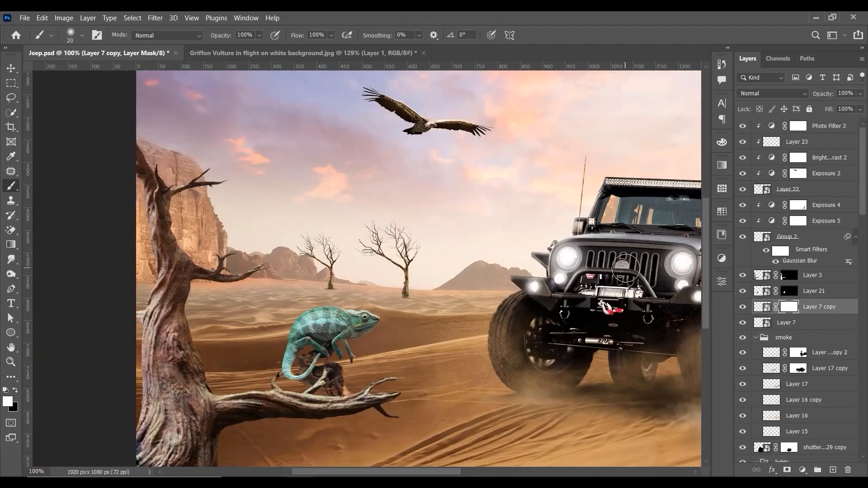
Step: Pick the larger tree's layer, Layer 7 copy, on the canvas and duplicate it together with its mask
{"action": "key", "text": "ctrl+plus"}
{"action": "key", "text": "ctrl+plus"}
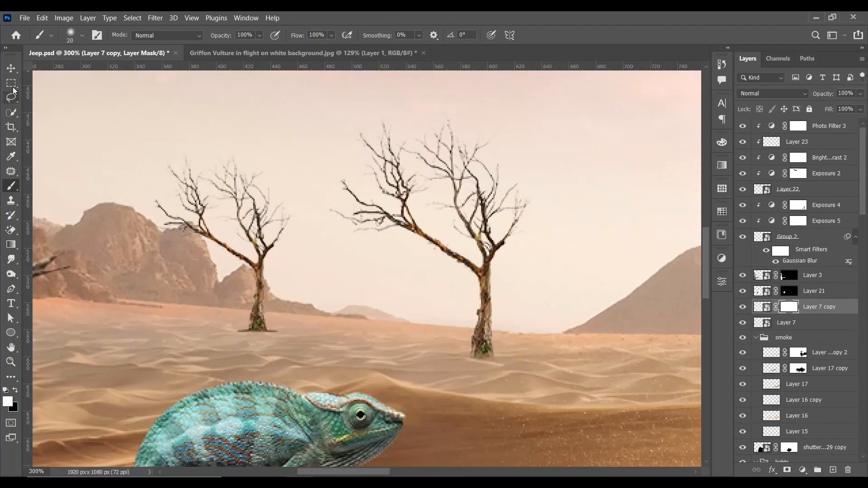
{"action": "left_click", "coordinate": [11, 68]}
{"action": "right_click", "coordinate": [484, 284]}
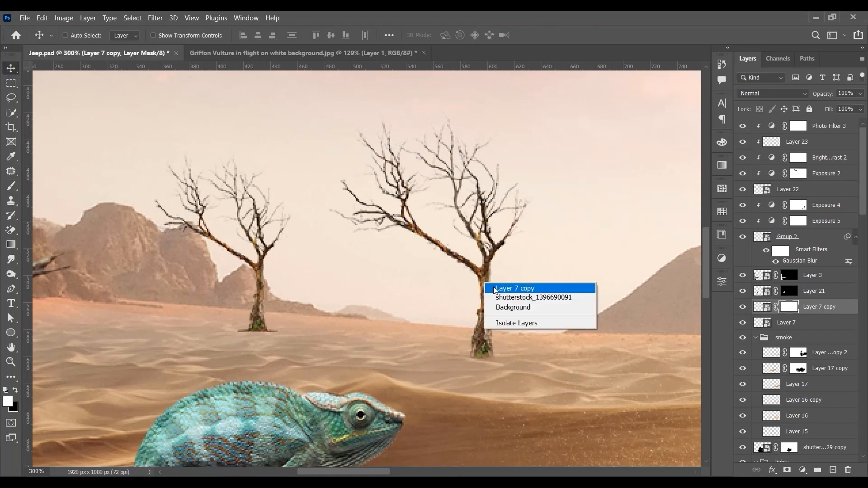
{"action": "left_click", "coordinate": [495, 290]}
{"action": "left_click_drag", "start_coordinate": [838, 311], "coordinate": [833, 470]}
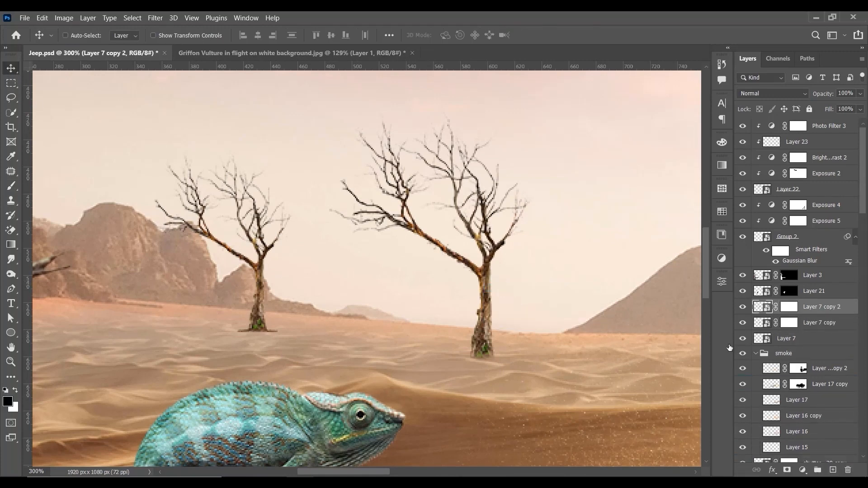
Step: Free-transform the duplicate tree, rotating it to about 128.77° and placing its trunk end at the original tree's base
{"action": "key", "text": "ctrl+t"}
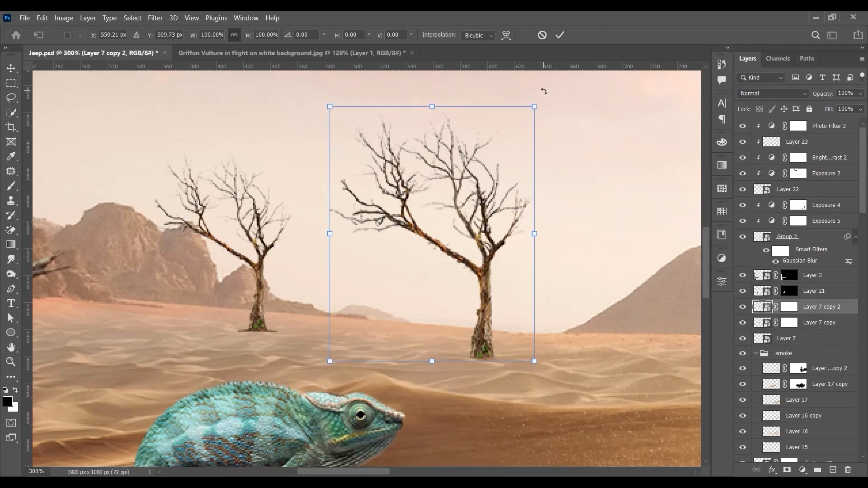
{"action": "left_click_drag", "start_coordinate": [546, 94], "coordinate": [556, 346]}
{"action": "left_click_drag", "start_coordinate": [458, 203], "coordinate": [565, 287]}
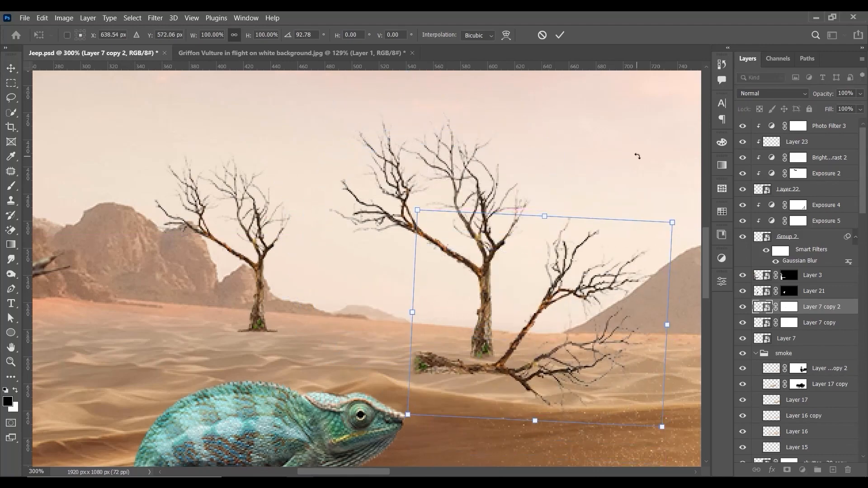
{"action": "left_click_drag", "start_coordinate": [637, 155], "coordinate": [500, 322]}
{"action": "left_click_drag", "start_coordinate": [391, 200], "coordinate": [508, 395]}
{"action": "left_click_drag", "start_coordinate": [521, 234], "coordinate": [475, 165]}
{"action": "left_click_drag", "start_coordinate": [467, 223], "coordinate": [524, 257]}
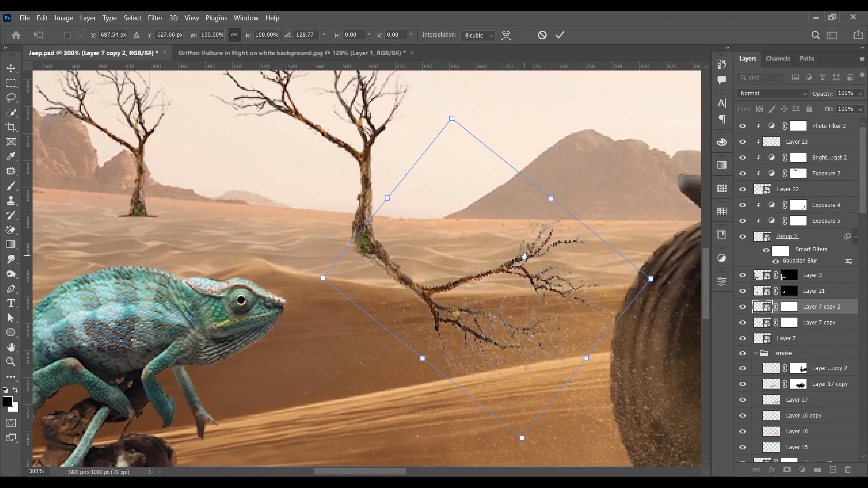
Step: Distort the duplicate tree into a flattened shape lying on the sand, starting from the original trunk's base
{"action": "right_click", "coordinate": [549, 274]}
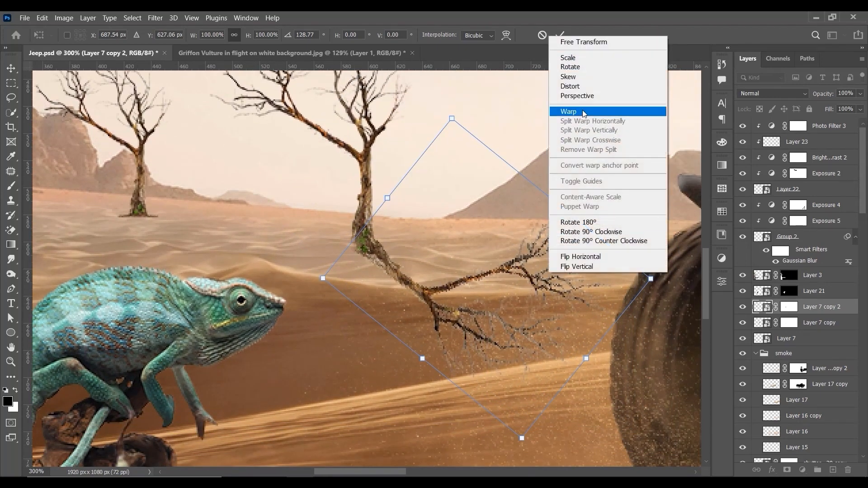
{"action": "left_click", "coordinate": [577, 95]}
{"action": "right_click", "coordinate": [478, 191]}
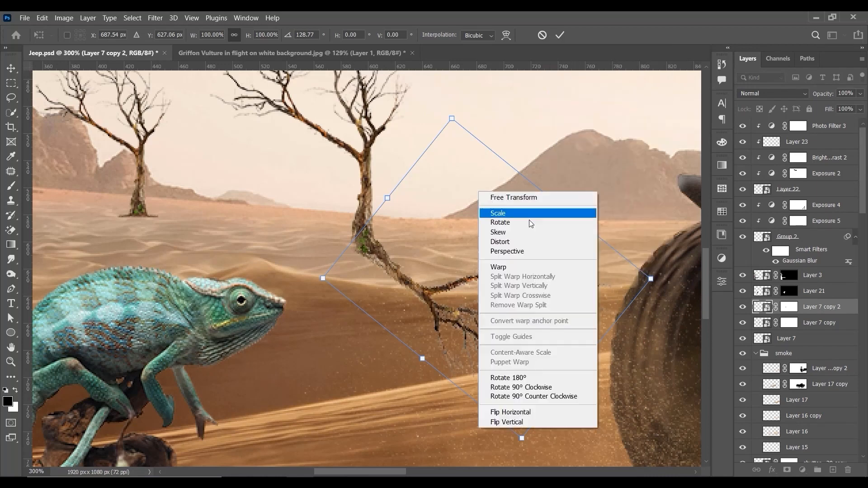
{"action": "left_click", "coordinate": [535, 239]}
{"action": "left_click_drag", "start_coordinate": [665, 284], "coordinate": [555, 246]}
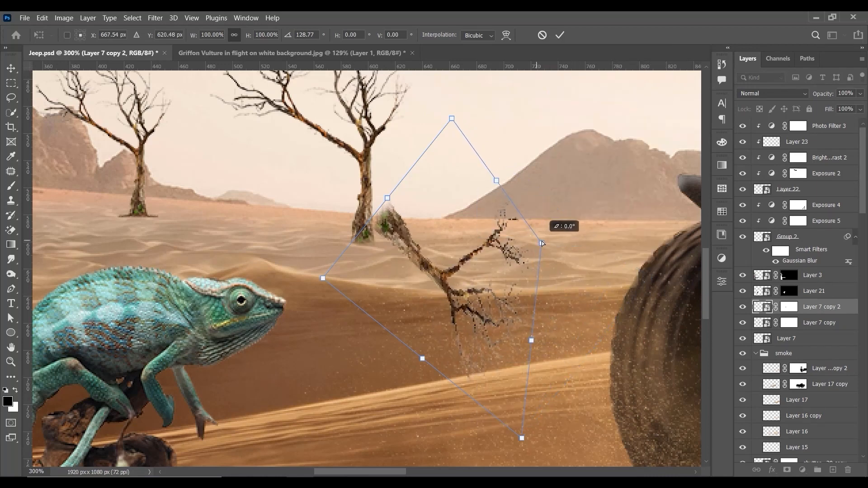
{"action": "left_click_drag", "start_coordinate": [529, 438], "coordinate": [460, 312]}
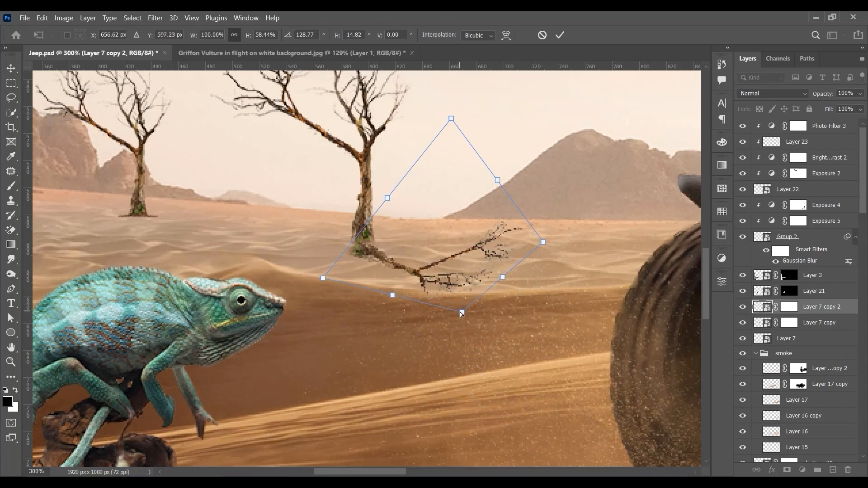
{"action": "left_click_drag", "start_coordinate": [445, 119], "coordinate": [440, 155]}
{"action": "left_click_drag", "start_coordinate": [399, 245], "coordinate": [396, 234]}
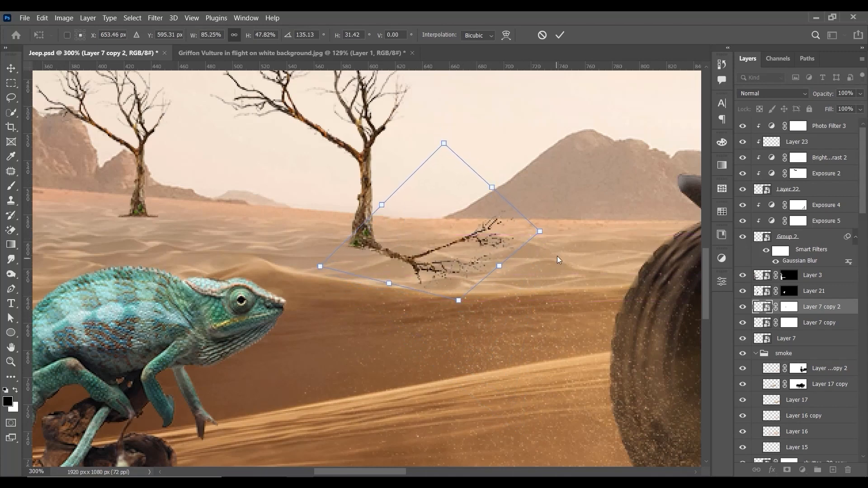
Step: Refine the distortion's corners to flatten the duplicate tree further, align its trunk end with the original trunk base and apply the transform
{"action": "left_click_drag", "start_coordinate": [543, 232], "coordinate": [552, 233]}
{"action": "left_click_drag", "start_coordinate": [443, 145], "coordinate": [446, 181]}
{"action": "left_click_drag", "start_coordinate": [321, 266], "coordinate": [321, 259]}
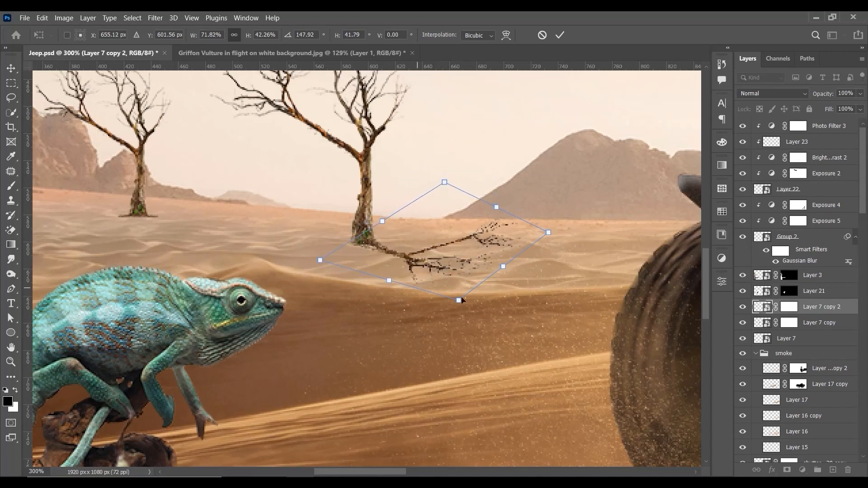
{"action": "left_click_drag", "start_coordinate": [459, 300], "coordinate": [458, 310]}
{"action": "left_click_drag", "start_coordinate": [453, 260], "coordinate": [454, 266]}
{"action": "key", "text": "Return"}
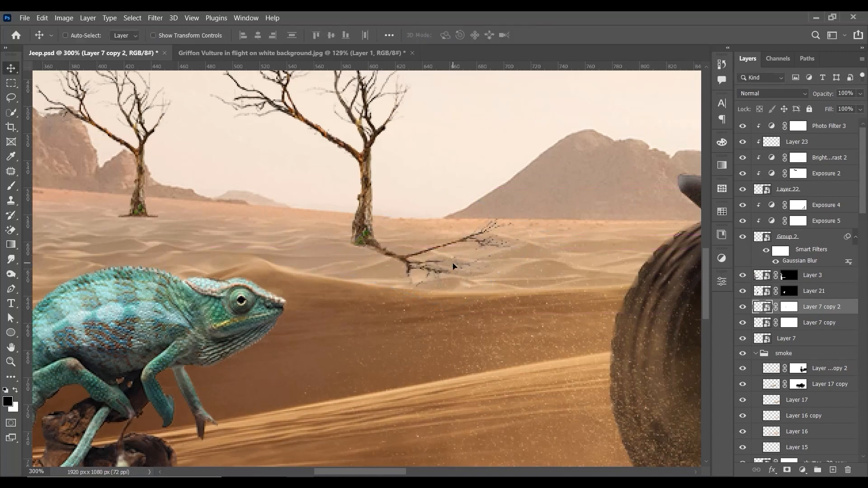
Step: Skew the flattened tree vertically by about 7.36° so its branches slope down toward the dune, and apply it
{"action": "key", "text": "ctrl+t"}
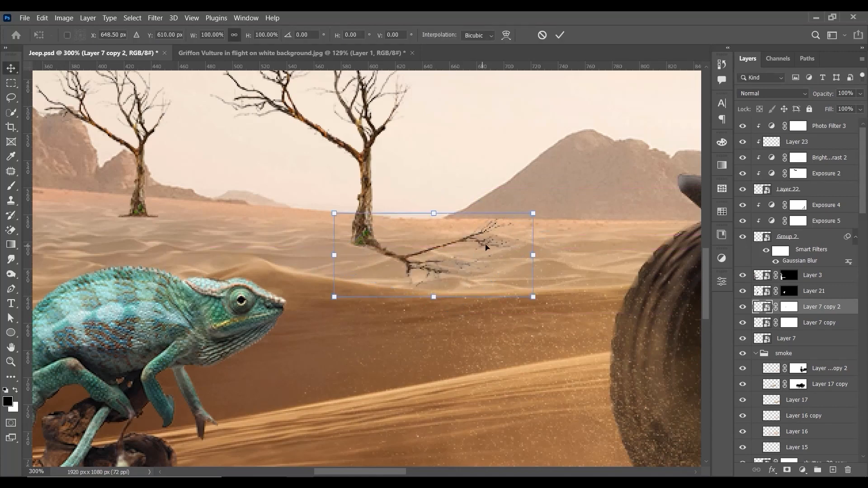
{"action": "right_click", "coordinate": [485, 240]}
{"action": "left_click", "coordinate": [519, 299]}
{"action": "left_click_drag", "start_coordinate": [533, 255], "coordinate": [478, 276]}
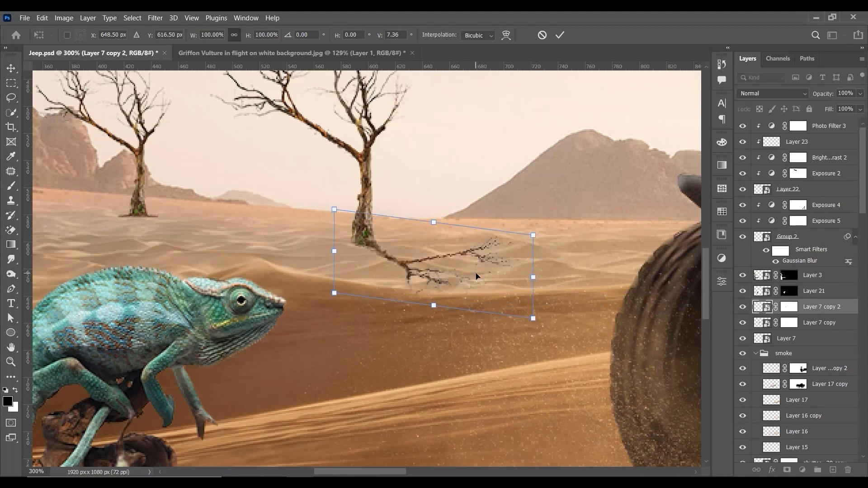
{"action": "key", "text": "Return"}
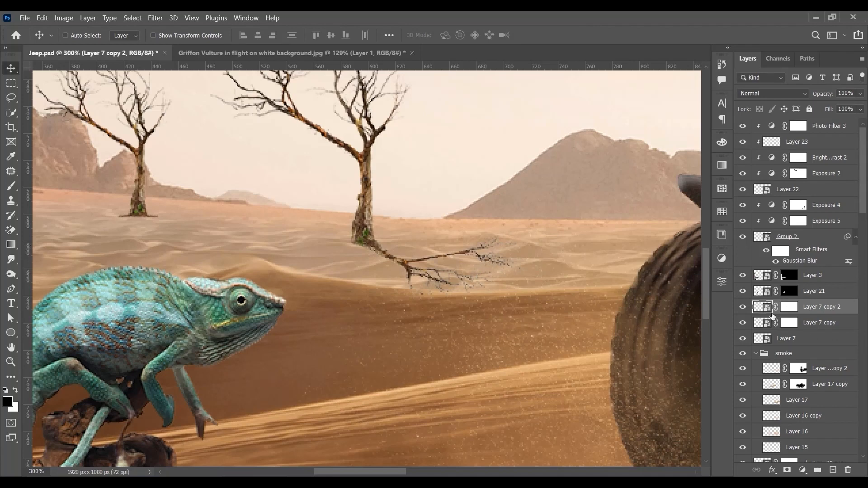
Step: Compare the flattened tree hidden and shown, and set its layer, Layer 7 copy 2, to the Multiply blend mode
{"action": "left_click", "coordinate": [742, 307]}
{"action": "left_click", "coordinate": [743, 307]}
{"action": "left_click", "coordinate": [783, 92]}
{"action": "left_click", "coordinate": [770, 137]}
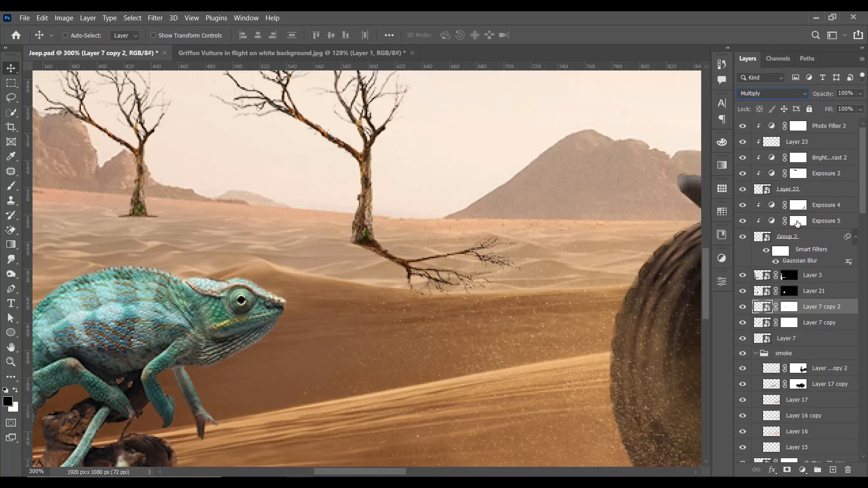
Step: Try a 41% fill on Layer 7 copy 2, check it at different zoom levels and return the fill to 100%
{"action": "left_click_drag", "start_coordinate": [860, 110], "coordinate": [828, 123]}
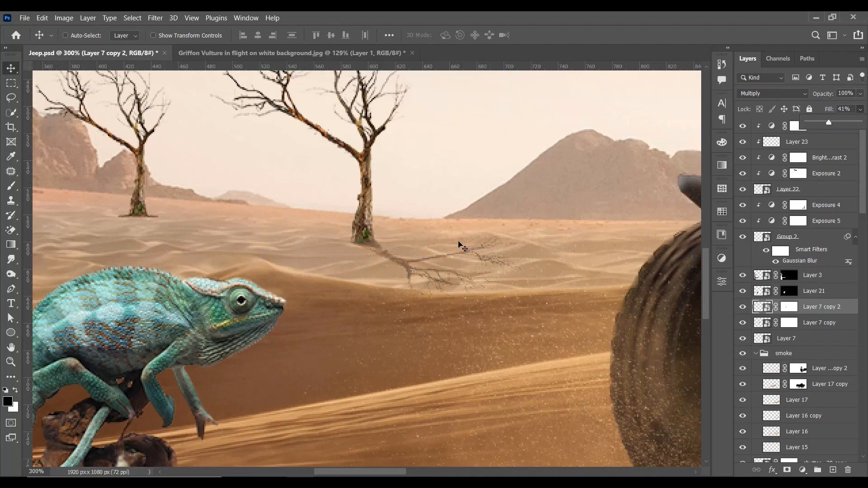
{"action": "left_click", "coordinate": [405, 257]}
{"action": "key", "text": "ctrl+minus"}
{"action": "key", "text": "ctrl+minus"}
{"action": "key", "text": "ctrl+plus"}
{"action": "key", "text": "ctrl+plus"}
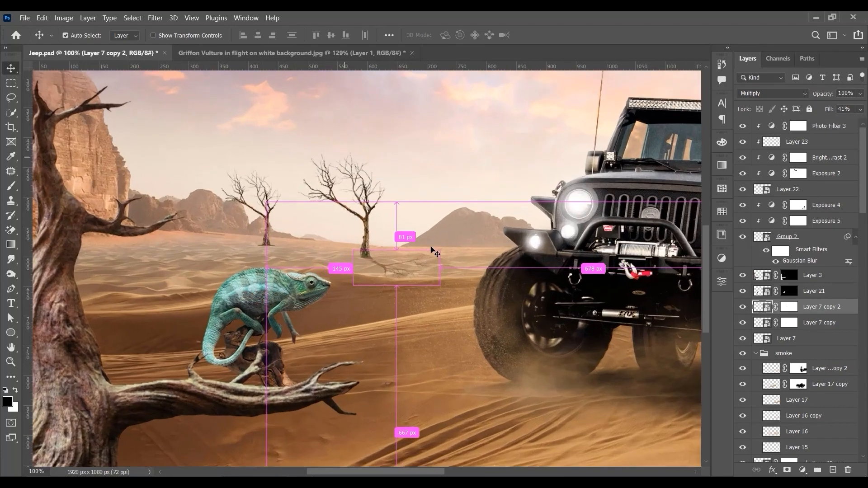
{"action": "left_click_drag", "start_coordinate": [418, 257], "coordinate": [426, 250]}
{"action": "left_click", "coordinate": [860, 110]}
{"action": "left_click_drag", "start_coordinate": [854, 123], "coordinate": [861, 123]}
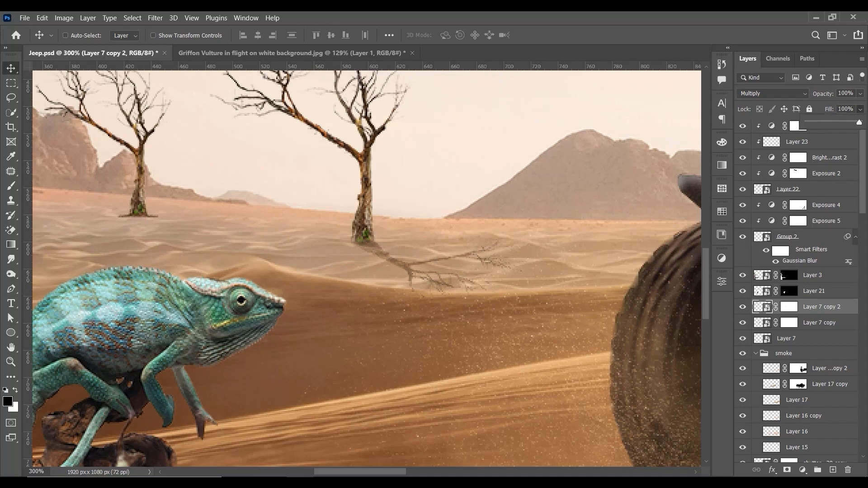
Step: Blend Layer 7 copy 2 into the sand with Blend If, splitting This Layer to 0/98 and 205/255 and splitting the Underlying Layer's dark slider
{"action": "left_click", "coordinate": [807, 348]}
{"action": "left_click", "coordinate": [771, 470]}
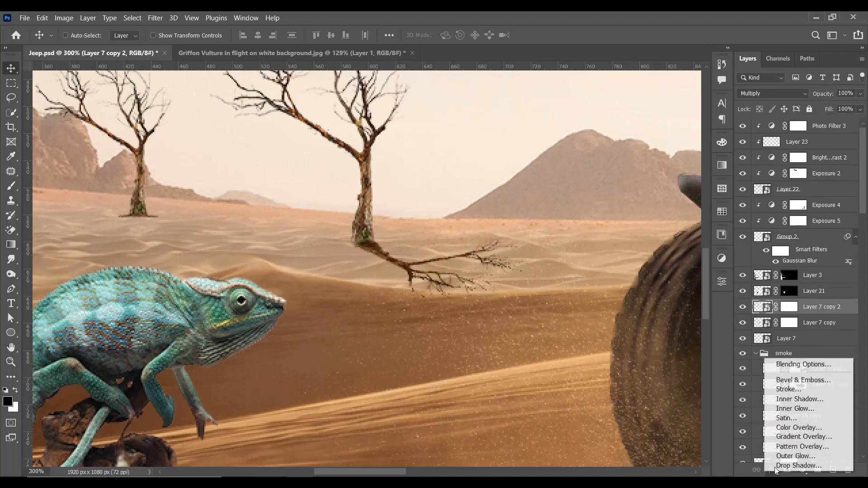
{"action": "left_click", "coordinate": [809, 363]}
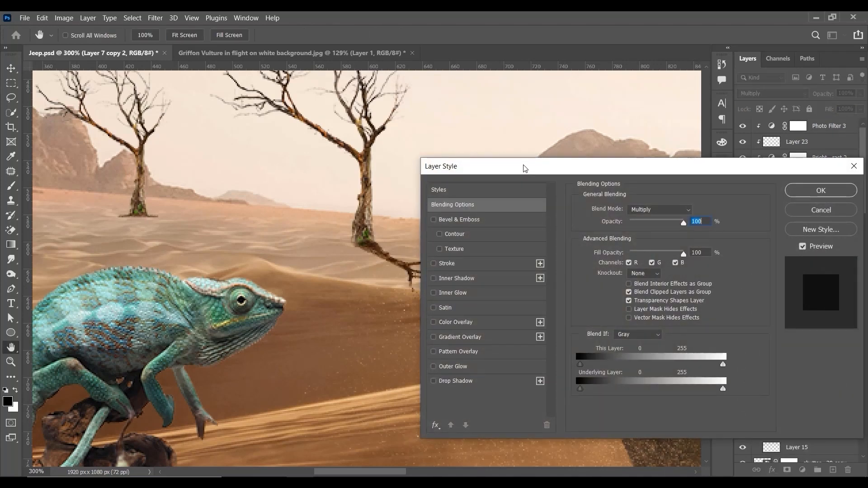
{"action": "left_click_drag", "start_coordinate": [637, 296], "coordinate": [693, 302]}
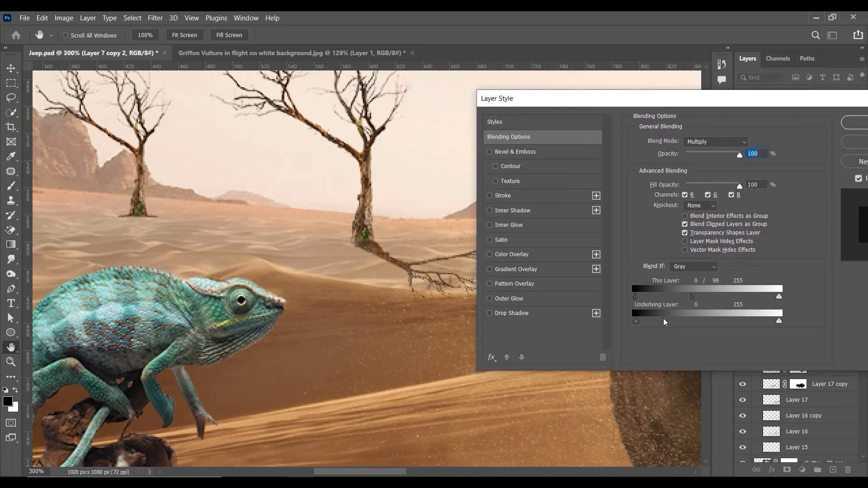
{"action": "left_click_drag", "start_coordinate": [778, 296], "coordinate": [755, 298]}
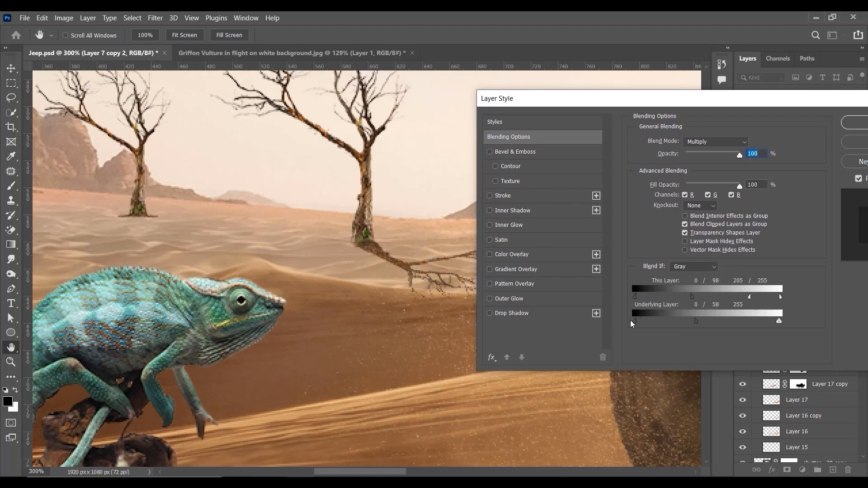
{"action": "mouse_move", "coordinate": [692, 298]}
{"action": "left_mouse_down"}
{"action": "mouse_move", "coordinate": [644, 301]}
{"action": "mouse_move", "coordinate": [700, 300]}
{"action": "mouse_move", "coordinate": [628, 298]}
{"action": "mouse_move", "coordinate": [719, 300]}
{"action": "mouse_move", "coordinate": [698, 301]}
{"action": "left_mouse_up"}
{"action": "left_click", "coordinate": [863, 125]}
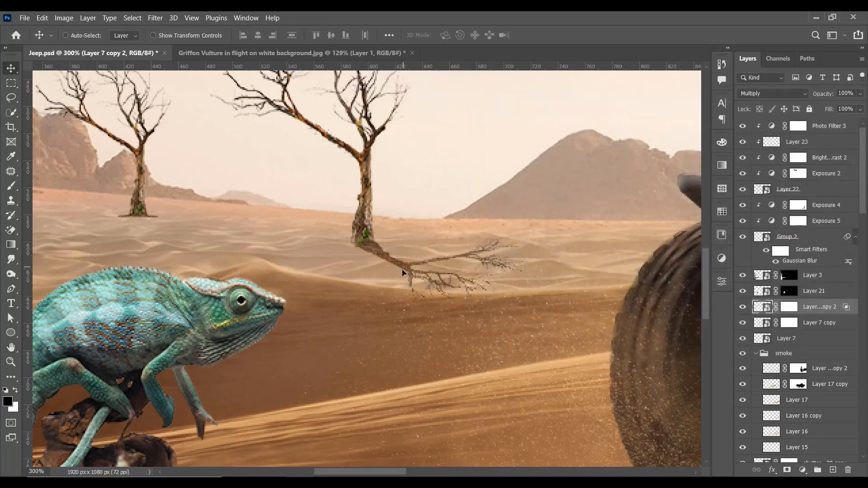
Step: Skew the tree shadow so its far branches rise toward the horizon, reposition it at the trunk base and apply the transform
{"action": "left_click_drag", "start_coordinate": [402, 267], "coordinate": [402, 268]}
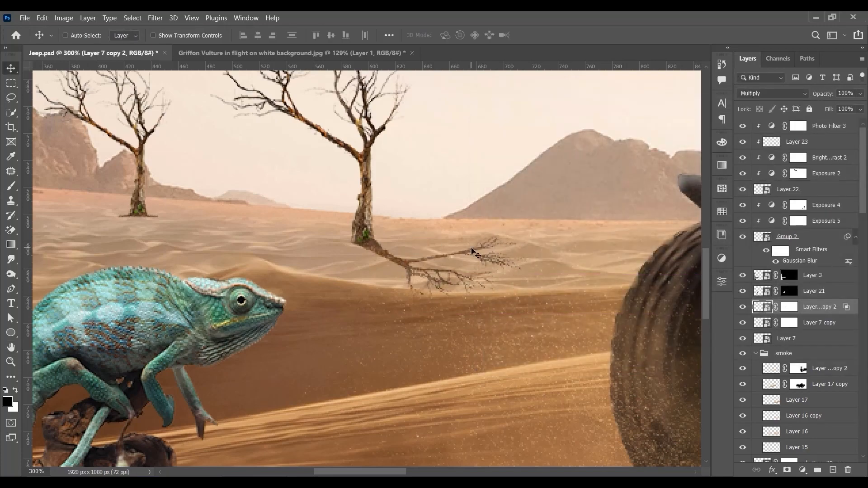
{"action": "key", "text": "ctrl+minus"}
{"action": "key", "text": "ctrl+minus"}
{"action": "key", "text": "ctrl+minus"}
{"action": "key", "text": "ctrl+0"}
{"action": "key", "text": "ctrl+plus"}
{"action": "key", "text": "ctrl+plus"}
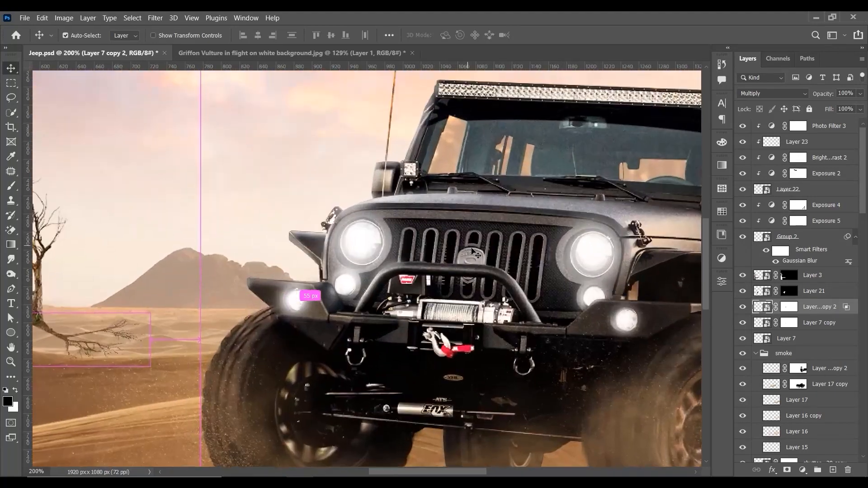
{"action": "key", "text": "ctrl+plus"}
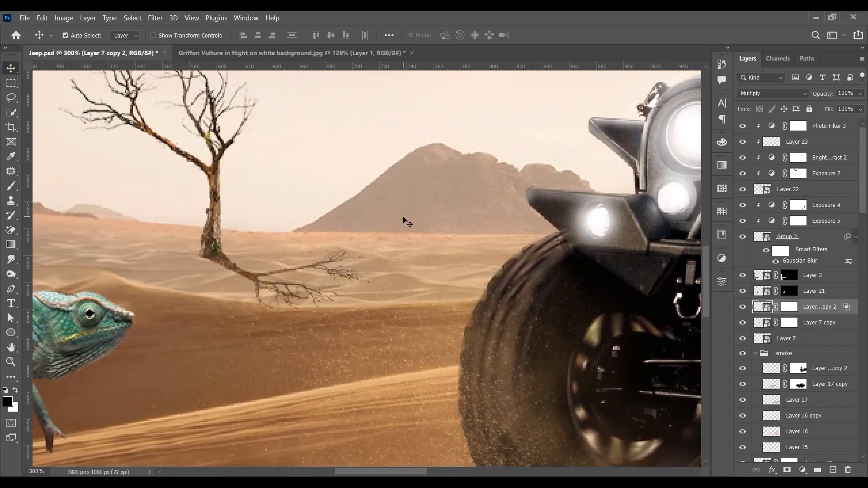
{"action": "key", "text": "ctrl+t"}
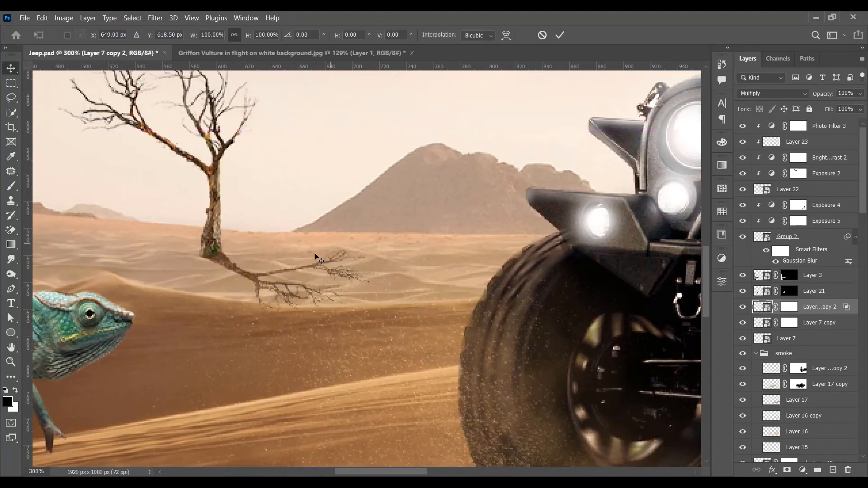
{"action": "right_click", "coordinate": [317, 268]}
{"action": "left_click", "coordinate": [345, 91]}
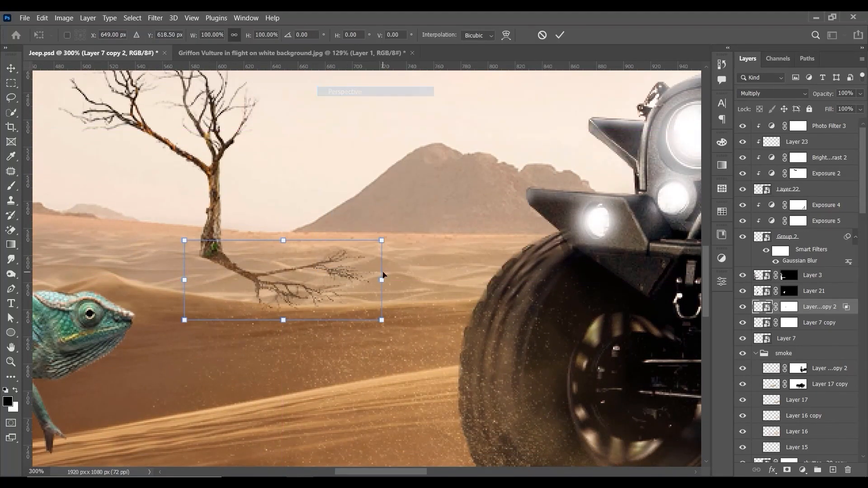
{"action": "left_click_drag", "start_coordinate": [379, 267], "coordinate": [372, 253]}
{"action": "left_click_drag", "start_coordinate": [322, 262], "coordinate": [322, 267]}
{"action": "key", "text": "Return"}
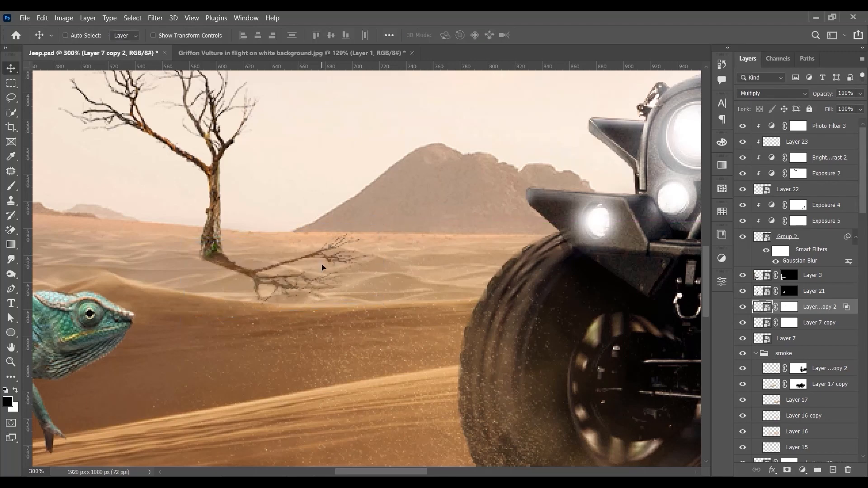
Step: Soften the tree shadow on Layer 7 copy 2 with a Gaussian Blur of about 1.3 pixels
{"action": "left_click", "coordinate": [155, 18]}
{"action": "mouse_move", "coordinate": [193, 153]}
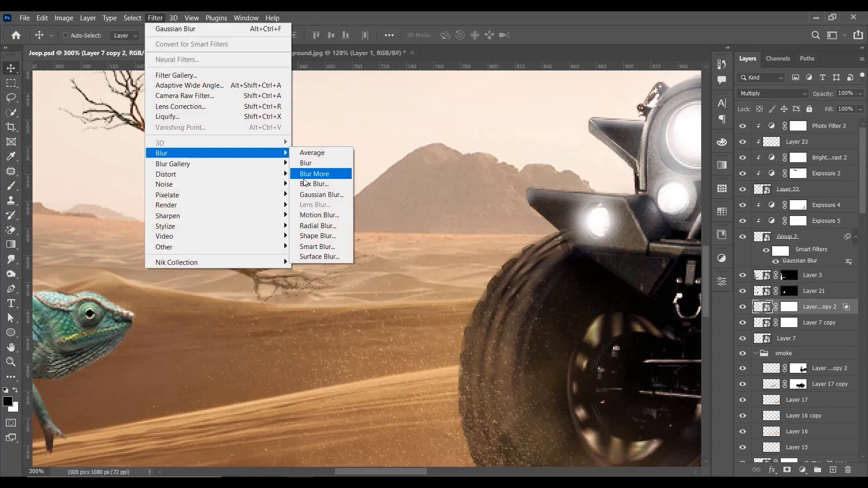
{"action": "left_click", "coordinate": [310, 196]}
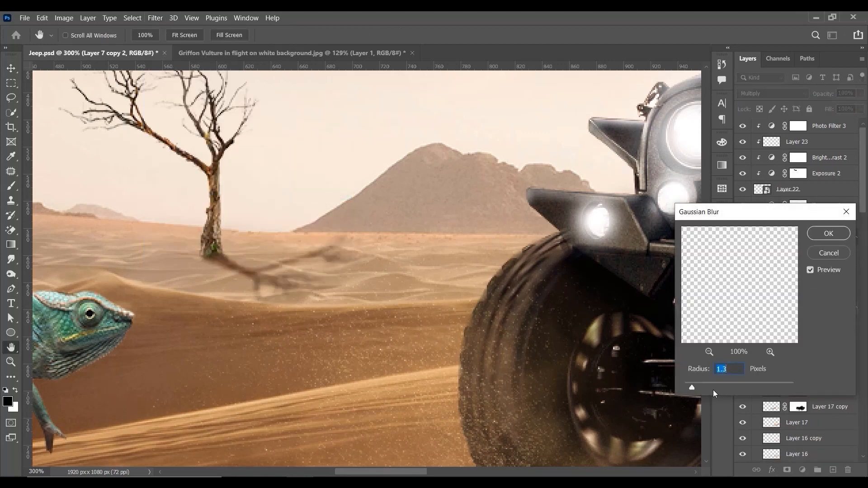
{"action": "left_click_drag", "start_coordinate": [696, 385], "coordinate": [691, 386]}
{"action": "left_click", "coordinate": [822, 236]}
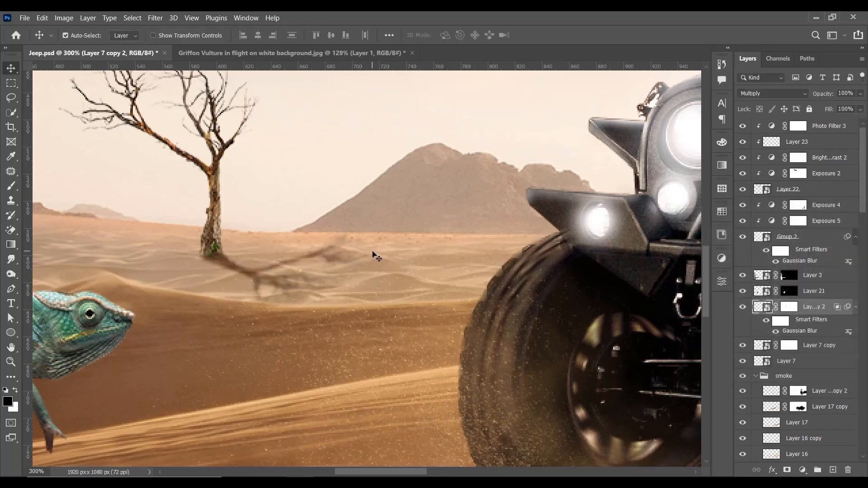
Step: Start a free transform on the blurred tree shadow, try warping its outer branches and undo the warp
{"action": "key", "text": "ctrl+0"}
{"action": "key", "text": "ctrl+1"}
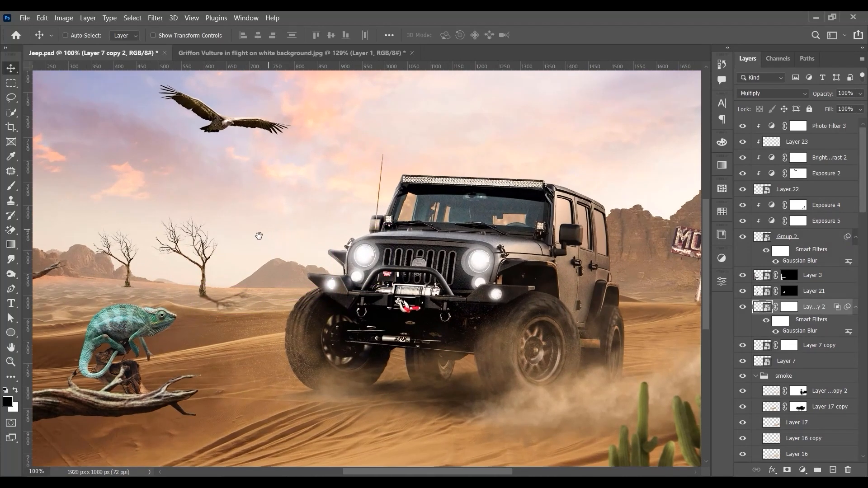
{"action": "left_click_drag", "start_coordinate": [259, 236], "coordinate": [413, 202]}
{"action": "key", "text": "ctrl+plus"}
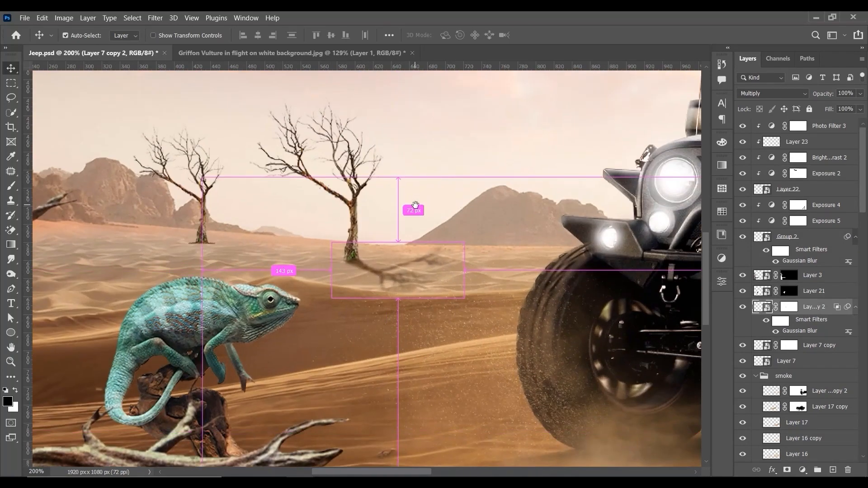
{"action": "key", "text": "ctrl+t"}
{"action": "left_click", "coordinate": [464, 207]}
{"action": "right_click", "coordinate": [437, 261]}
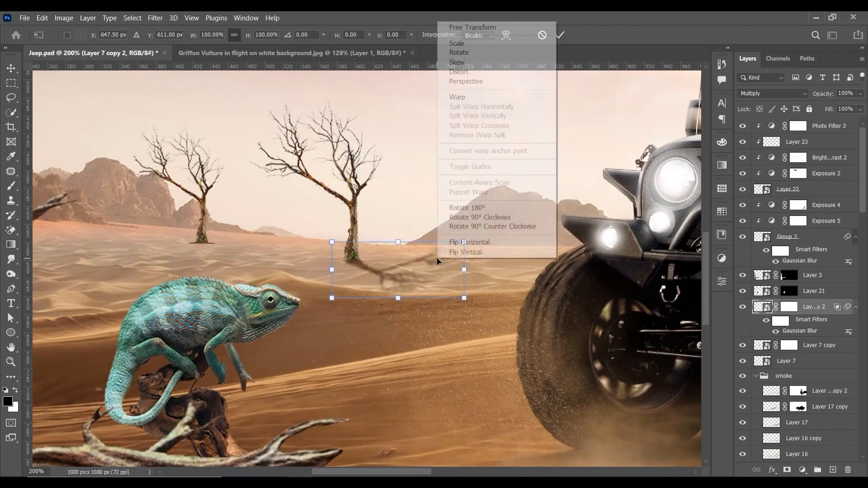
{"action": "left_click", "coordinate": [505, 96]}
{"action": "left_click", "coordinate": [457, 208]}
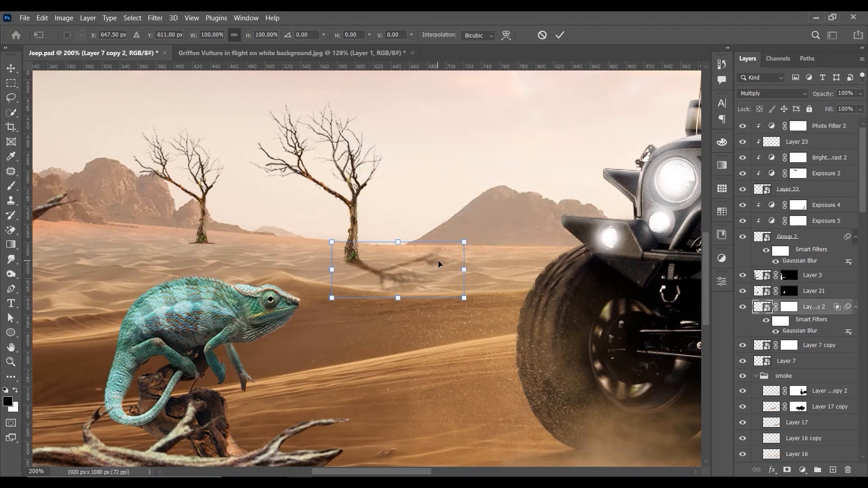
{"action": "left_click_drag", "start_coordinate": [438, 255], "coordinate": [440, 260]}
{"action": "key", "text": "ctrl+z"}
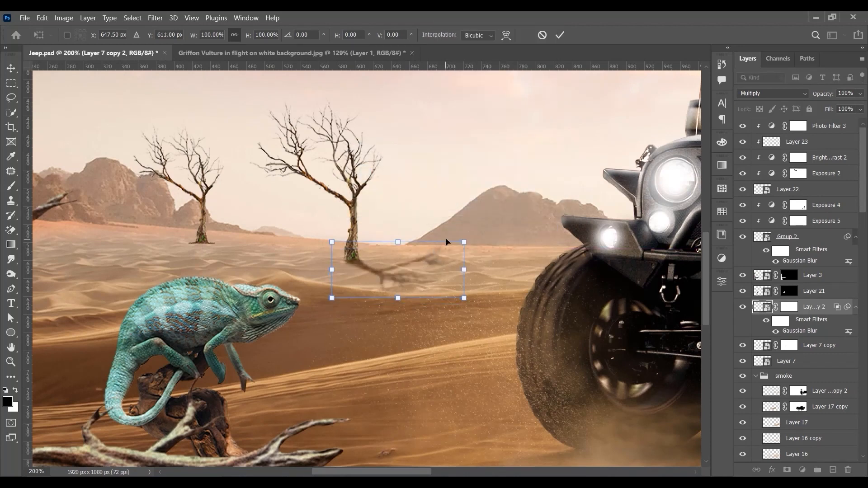
Step: Distort the blurred shadow by lowering its far upper corner, align it with the trunk base and apply the transform
{"action": "right_click", "coordinate": [458, 261]}
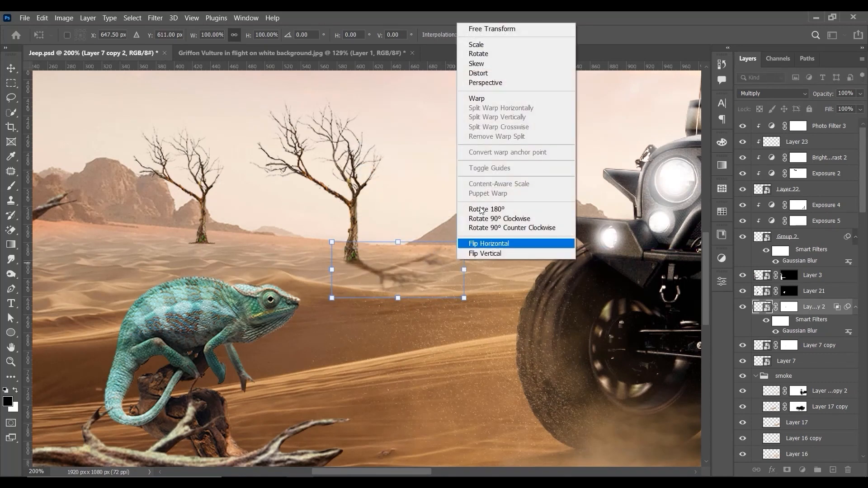
{"action": "left_click", "coordinate": [483, 75]}
{"action": "left_click_drag", "start_coordinate": [464, 242], "coordinate": [459, 254]}
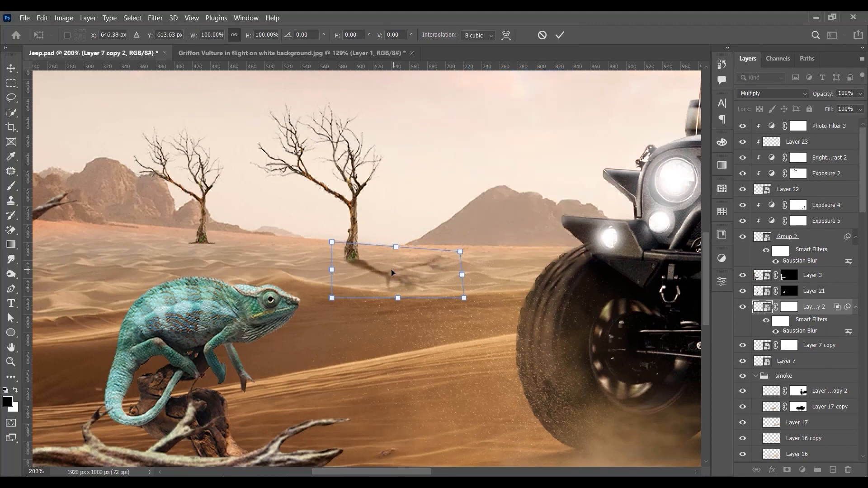
{"action": "left_click_drag", "start_coordinate": [391, 270], "coordinate": [389, 270]}
{"action": "key", "text": "Return"}
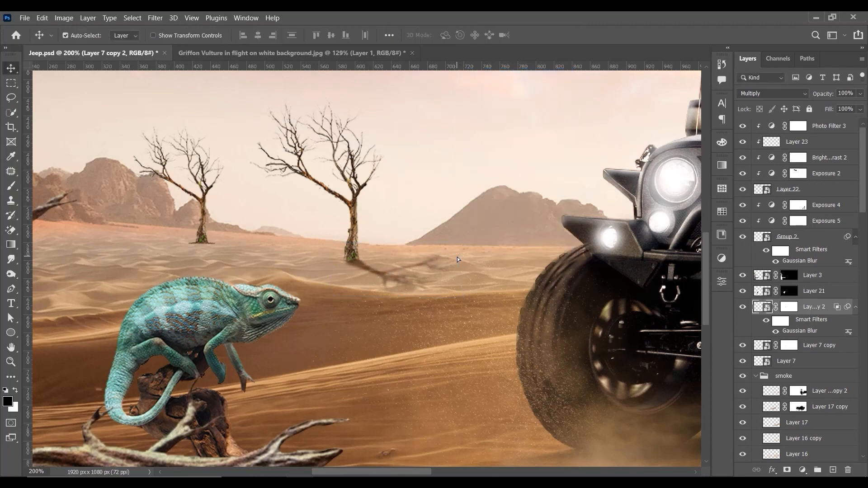
Step: Nudge the tree shadow on Layer 7 copy 2 slightly toward the larger distant tree's trunk base
{"action": "key", "text": "ctrl+minus"}
{"action": "key", "text": "ctrl+plus"}
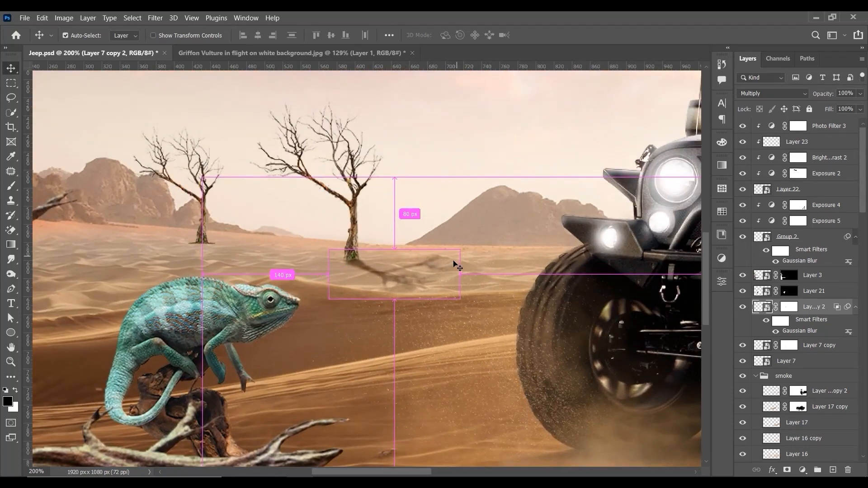
{"action": "left_click_drag", "start_coordinate": [457, 267], "coordinate": [451, 267]}
{"action": "key", "text": "ctrl+minus"}
{"action": "key", "text": "ctrl+minus"}
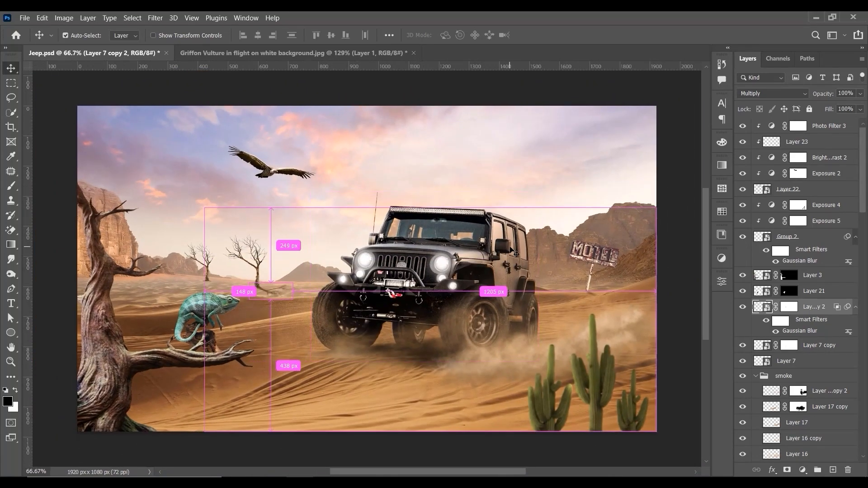
Step: Paint black on the Layer 7 copy 2 mask with a 150 px brush at 56% flow to hide the shadow's outer branches
{"action": "key", "text": "ctrl+plus"}
{"action": "key", "text": "ctrl+plus"}
{"action": "left_click_drag", "start_coordinate": [164, 276], "coordinate": [412, 249]}
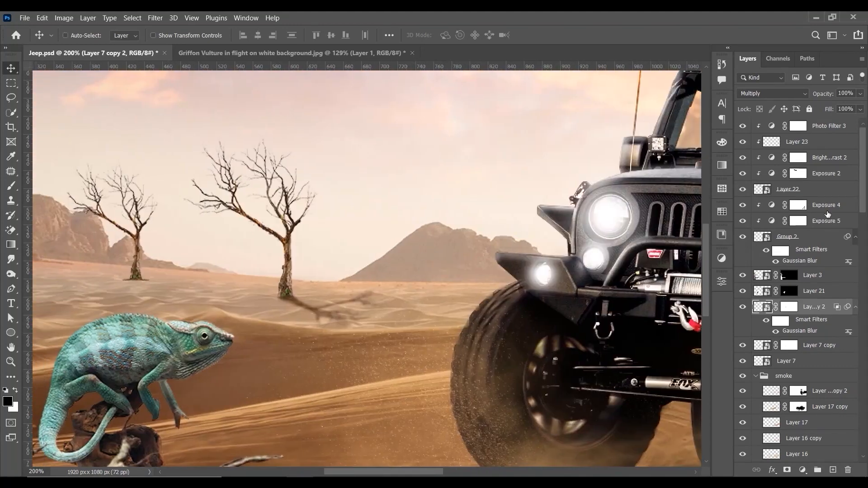
{"action": "left_click", "coordinate": [791, 309]}
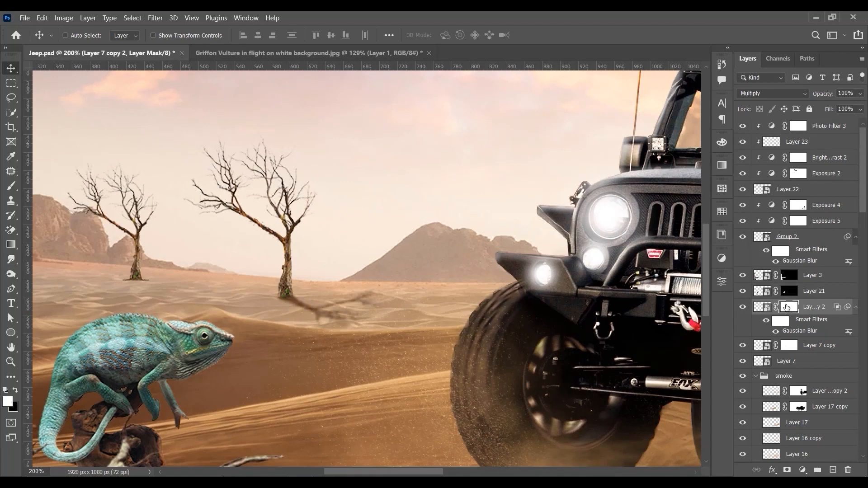
{"action": "left_click", "coordinate": [11, 185]}
{"action": "left_click", "coordinate": [16, 390]}
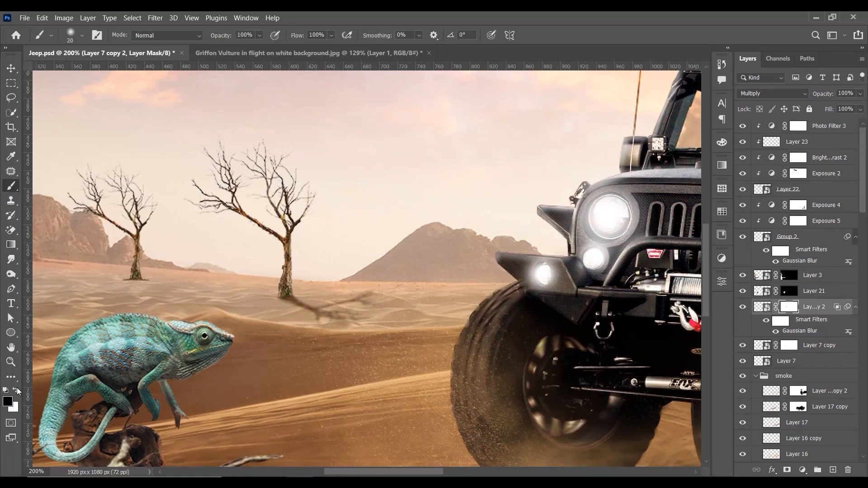
{"action": "key", "text": "bracketright"}
{"action": "key", "text": "bracketright"}
{"action": "key", "text": "bracketright"}
{"action": "key", "text": "bracketright"}
{"action": "key", "text": "bracketright"}
{"action": "left_click", "coordinate": [330, 36]}
{"action": "left_click_drag", "start_coordinate": [343, 48], "coordinate": [321, 48]}
{"action": "key", "text": "bracketright"}
{"action": "key", "text": "bracketright"}
{"action": "key", "text": "bracketright"}
{"action": "key", "text": "bracketright"}
{"action": "key", "text": "bracketright"}
{"action": "key", "text": "bracketright"}
{"action": "key", "text": "bracketright"}
{"action": "key", "text": "bracketright"}
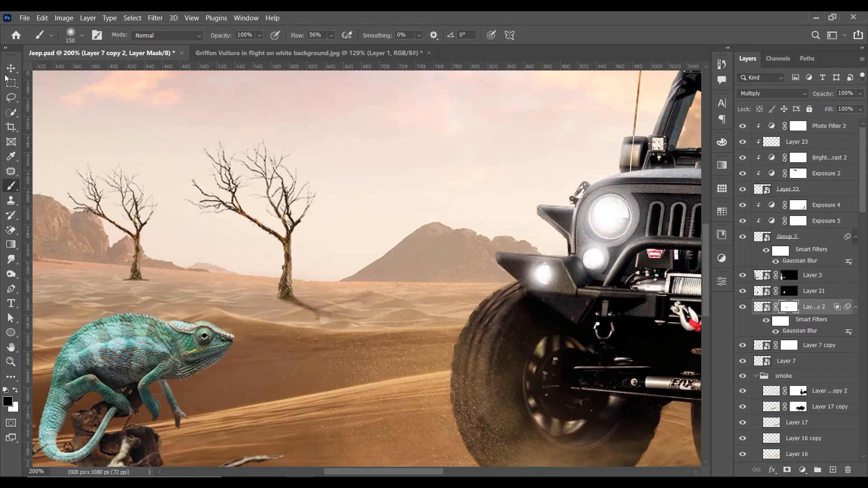
{"action": "key", "text": "v"}
{"action": "key", "text": "ctrl+minus"}
{"action": "key", "text": "ctrl+minus"}
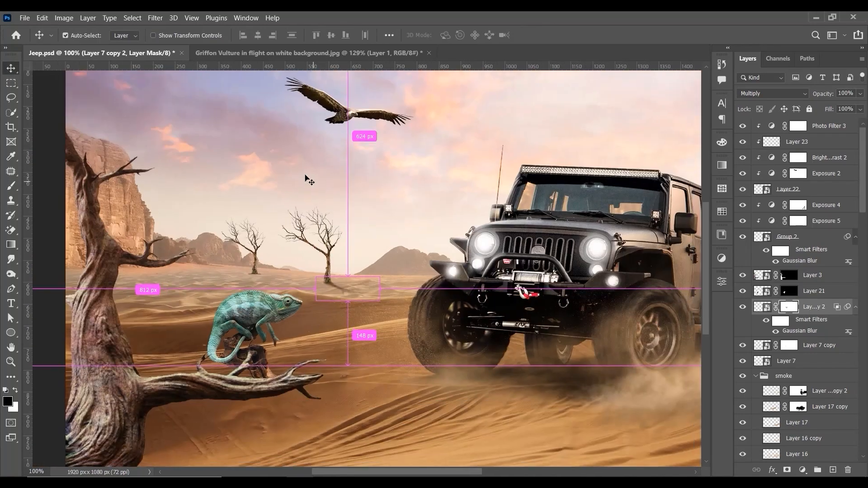
Step: Check which layers hold the larger distant tree and its shadow, and group Layer 7 copy with Layer 7 copy 2
{"action": "key", "text": "ctrl+plus"}
{"action": "key", "text": "ctrl+plus"}
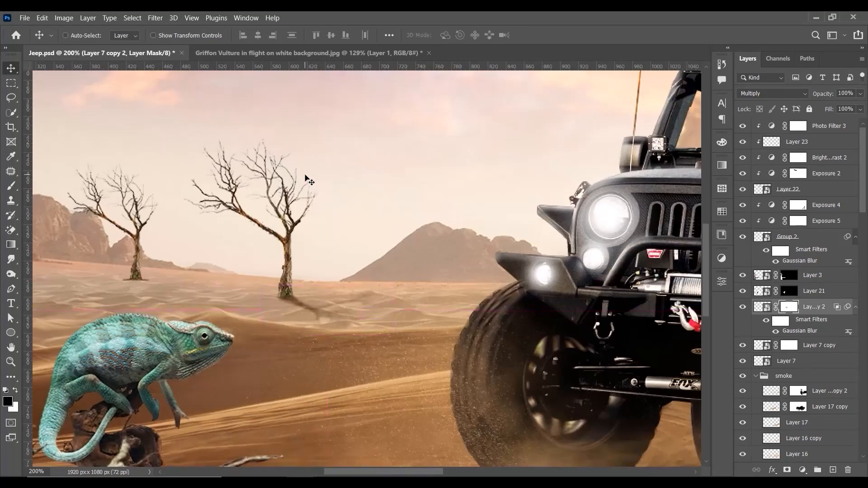
{"action": "left_click", "coordinate": [743, 292]}
{"action": "left_click", "coordinate": [744, 293]}
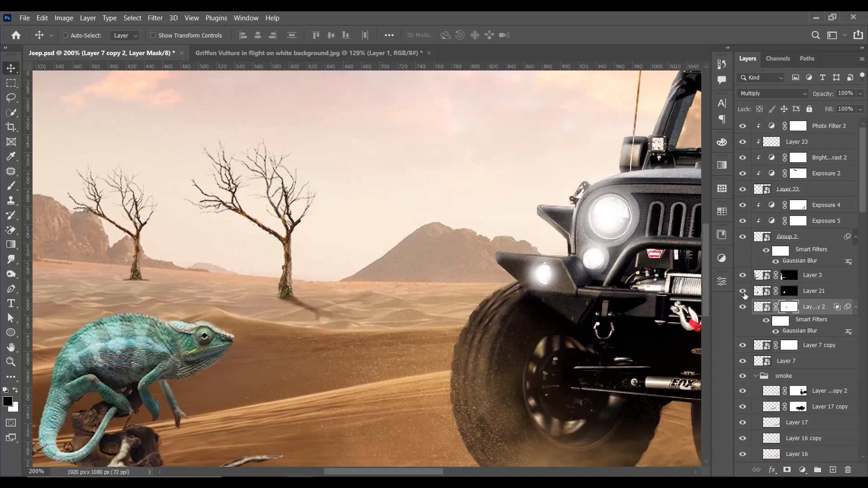
{"action": "left_click", "coordinate": [743, 346]}
{"action": "left_click", "coordinate": [743, 345]}
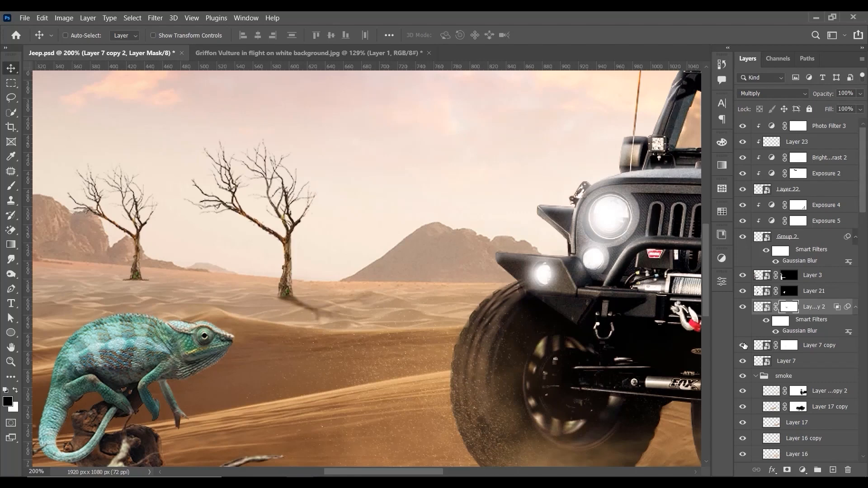
{"action": "left_click", "coordinate": [813, 346]}
{"action": "key", "text": "ctrl+g"}
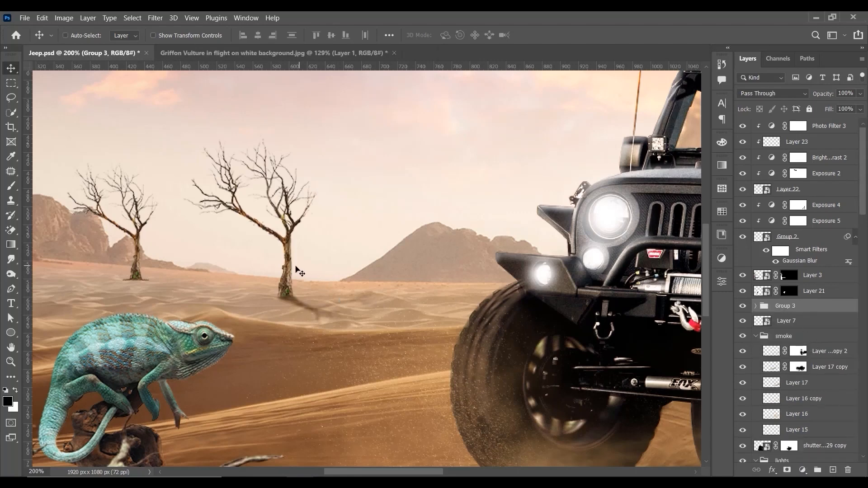
Step: Duplicate the tree and shadow group over the smaller distant tree, scale the copy to 75.70% and apply the transform
{"action": "left_click_drag", "start_coordinate": [277, 273], "coordinate": [134, 259]}
{"action": "key", "text": "ctrl+t"}
{"action": "left_click", "coordinate": [469, 205]}
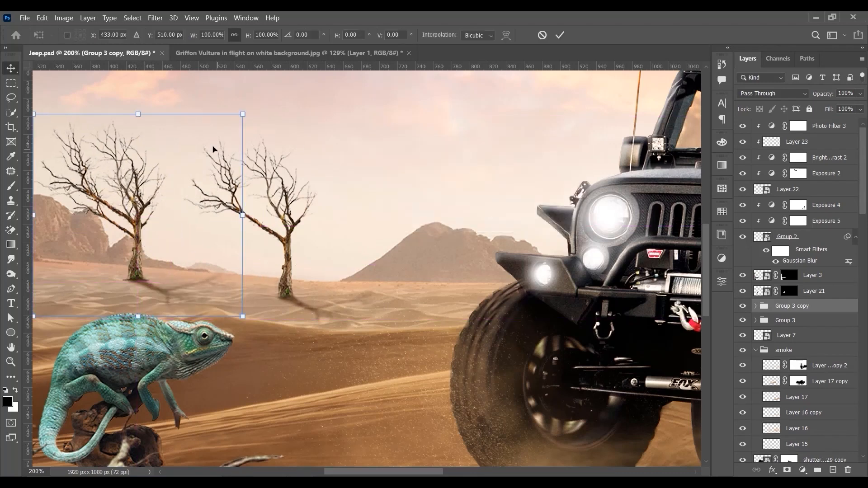
{"action": "left_click_drag", "start_coordinate": [241, 116], "coordinate": [199, 155]}
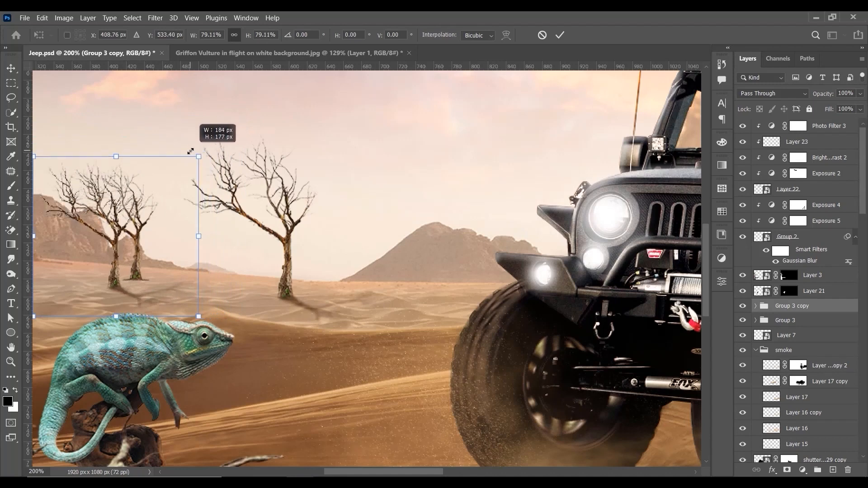
{"action": "left_click_drag", "start_coordinate": [165, 235], "coordinate": [184, 227]}
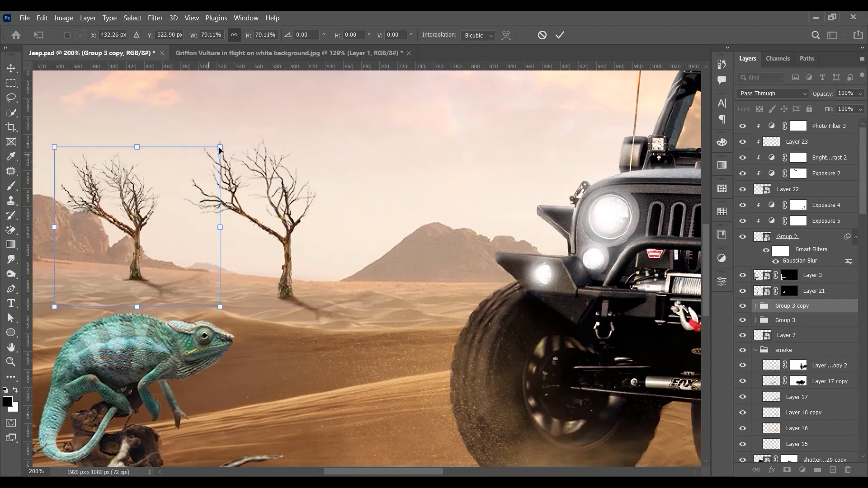
{"action": "left_click_drag", "start_coordinate": [219, 148], "coordinate": [212, 153]}
{"action": "left_click_drag", "start_coordinate": [198, 186], "coordinate": [201, 187]}
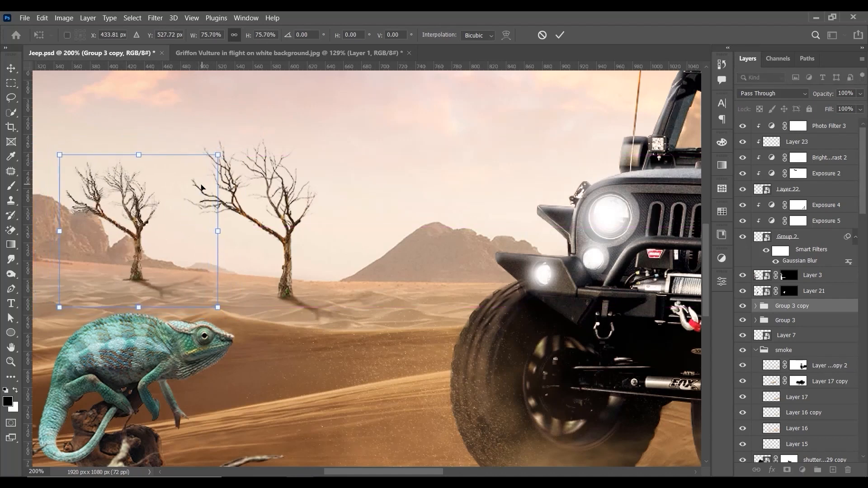
{"action": "key", "text": "Return"}
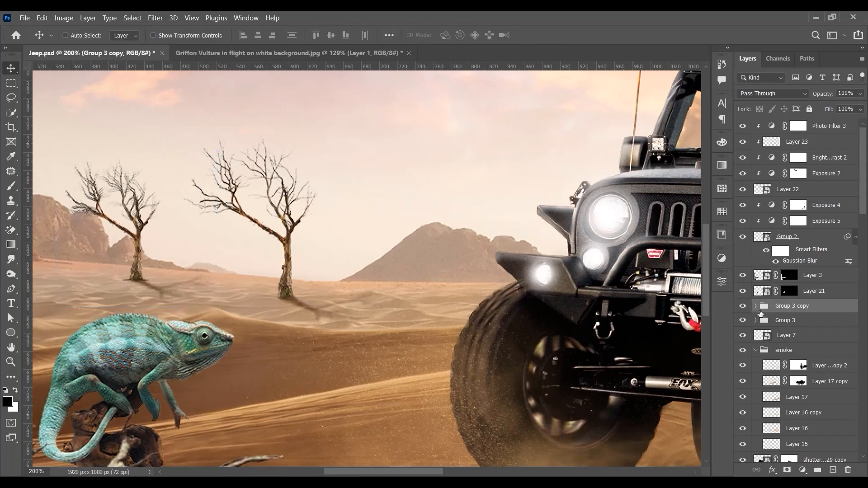
Step: Hide the original smaller tree on Layer 7 and nudge the duplicated tree group slightly to the left
{"action": "left_click", "coordinate": [742, 335]}
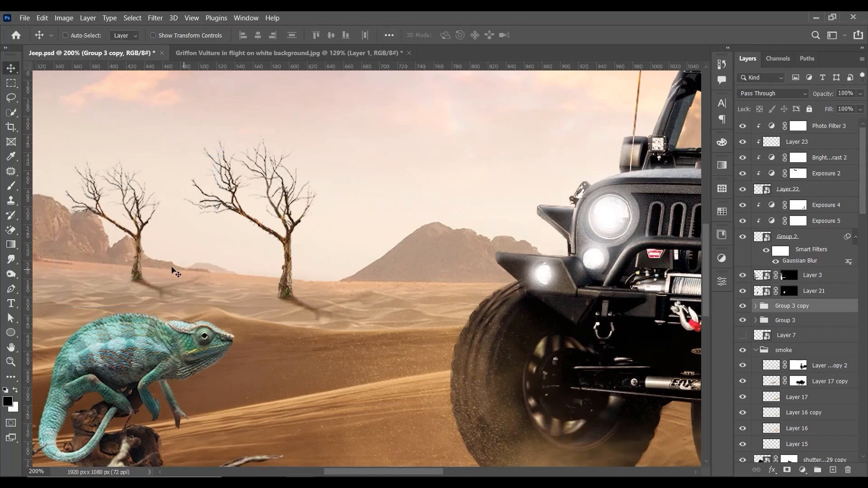
{"action": "left_click_drag", "start_coordinate": [174, 278], "coordinate": [170, 279]}
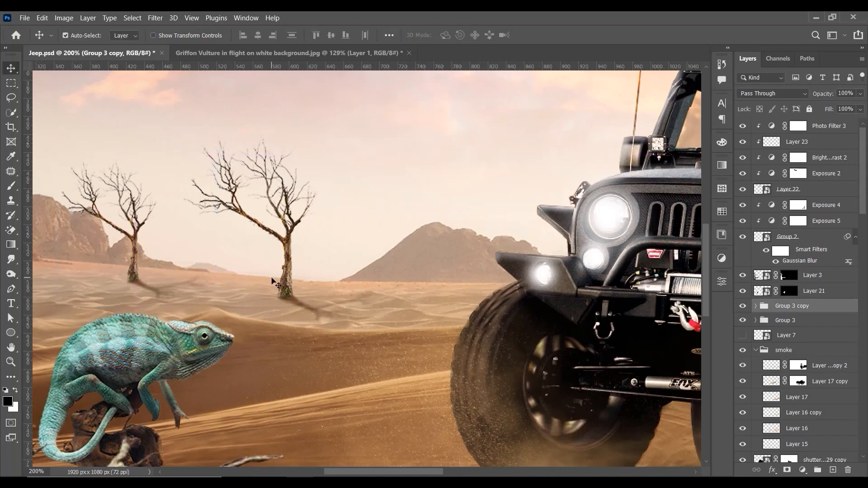
{"action": "key", "text": "ctrl+0"}
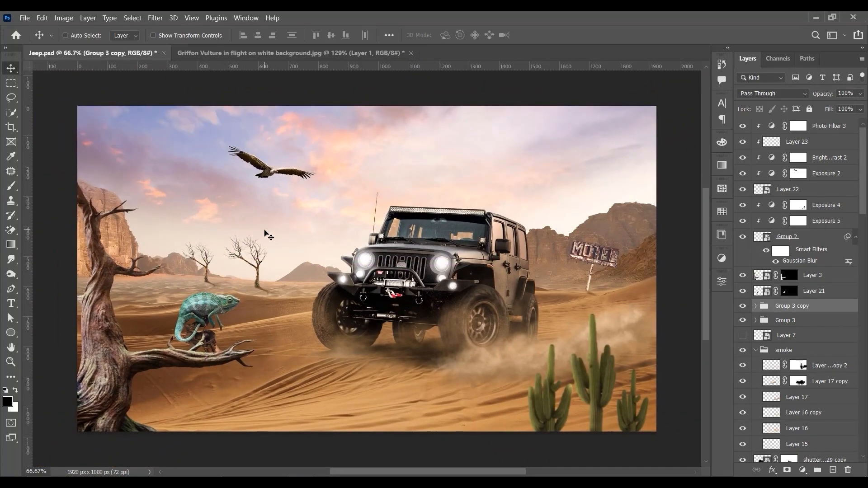
Step: Save the Jeep.psd document
{"action": "key", "text": "ctrl+s"}
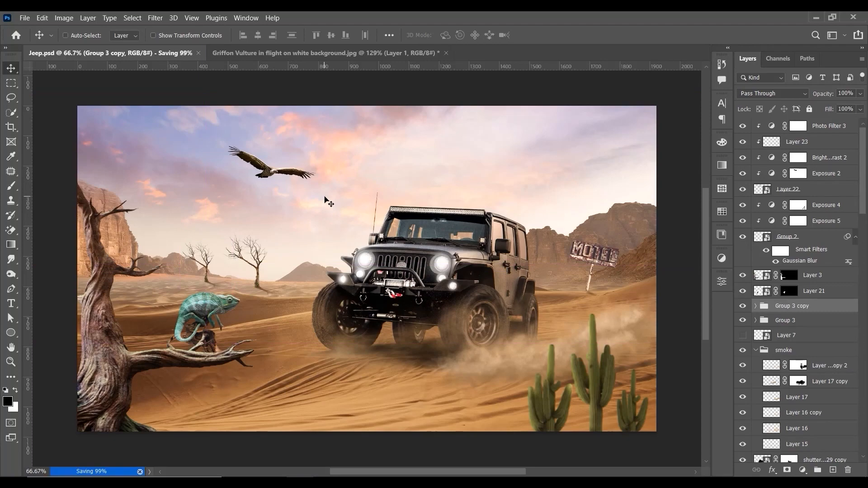
{"action": "key", "text": "ctrl+1"}
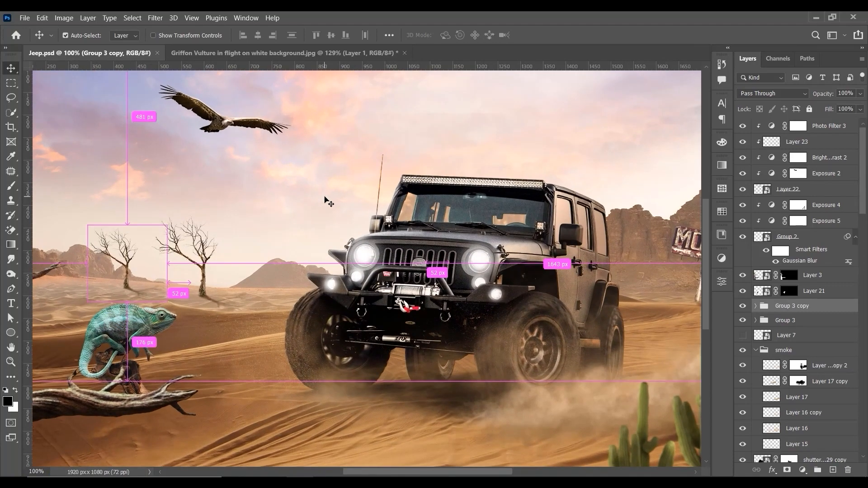
{"action": "key", "text": "ctrl+minus"}
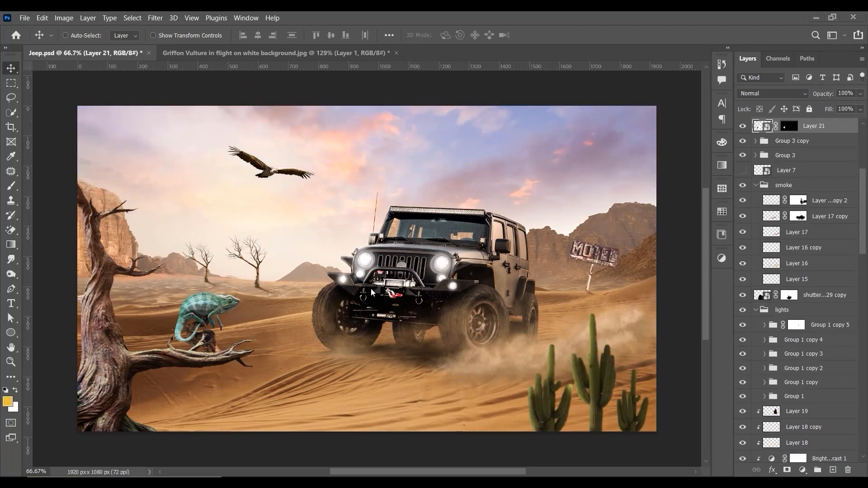
Step: Examine the chameleon, its stump and the large foreground tree's branch against the desert
{"action": "key", "text": "ctrl+plus"}
{"action": "left_click_drag", "start_coordinate": [183, 277], "coordinate": [405, 202]}
{"action": "key", "text": "ctrl+plus"}
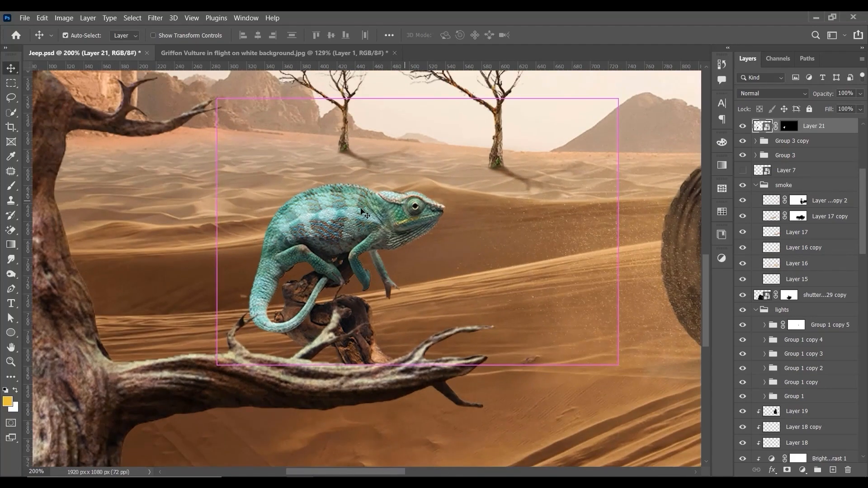
{"action": "left_click_drag", "start_coordinate": [306, 273], "coordinate": [489, 254]}
{"action": "key", "text": "ctrl+minus"}
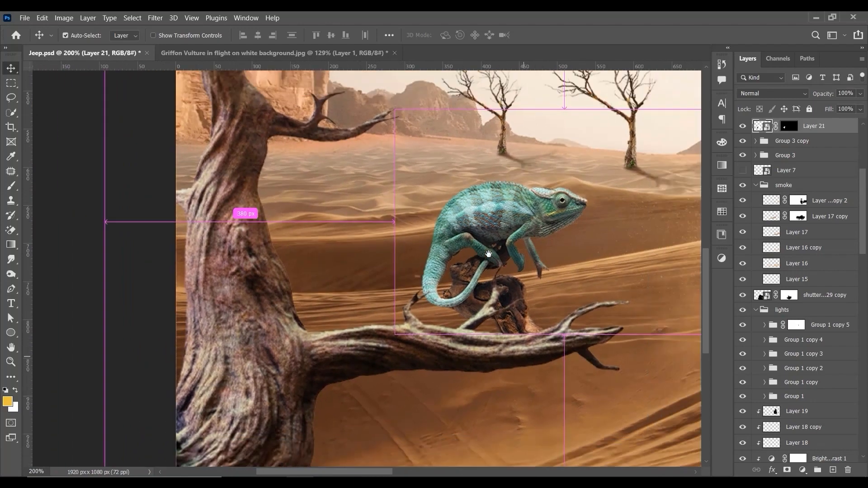
{"action": "key", "text": "ctrl+minus"}
{"action": "key", "text": "ctrl+minus"}
Step: Add an Exposure adjustment of -1.50 clipped to Layer 3 to darken the large foreground tree, and compare it on and off
{"action": "right_click", "coordinate": [325, 300]}
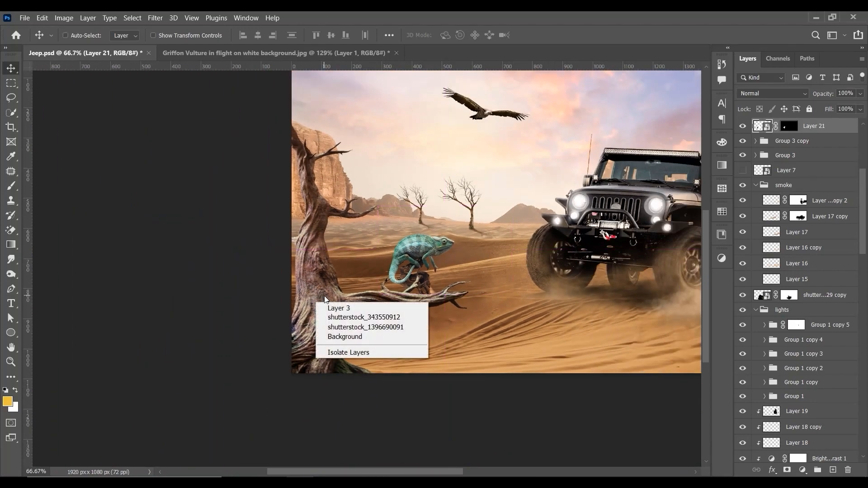
{"action": "left_click", "coordinate": [339, 308]}
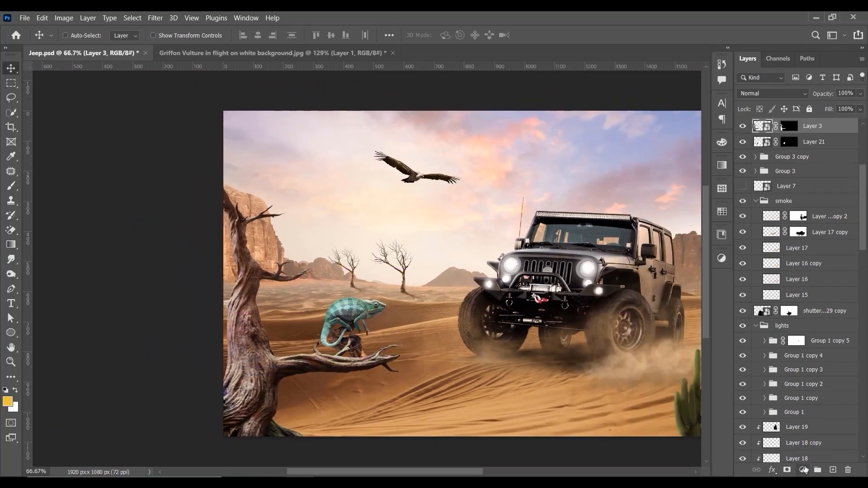
{"action": "left_click", "coordinate": [803, 470]}
{"action": "left_click", "coordinate": [798, 334]}
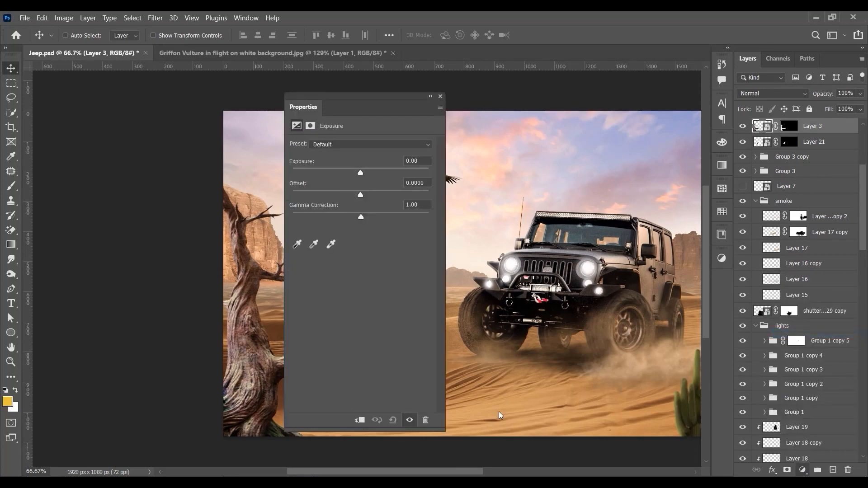
{"action": "left_click", "coordinate": [359, 420]}
{"action": "left_click_drag", "start_coordinate": [360, 173], "coordinate": [345, 173]}
{"action": "left_click_drag", "start_coordinate": [392, 104], "coordinate": [580, 125]}
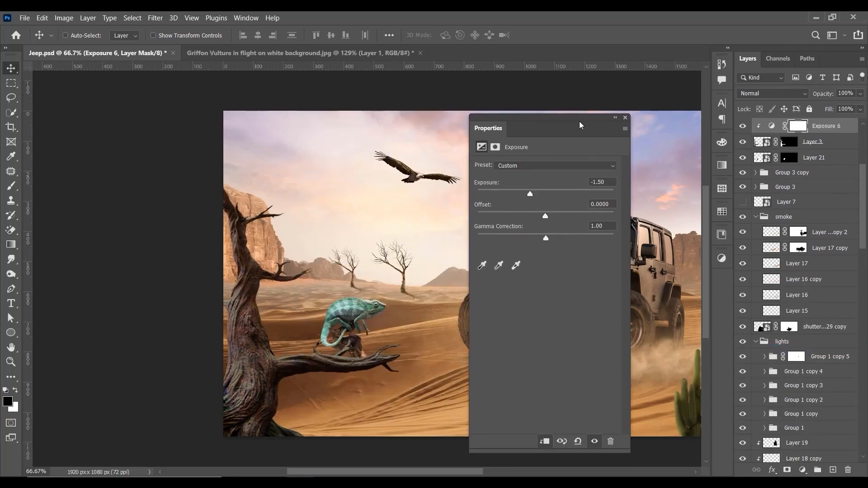
{"action": "left_click", "coordinate": [625, 118]}
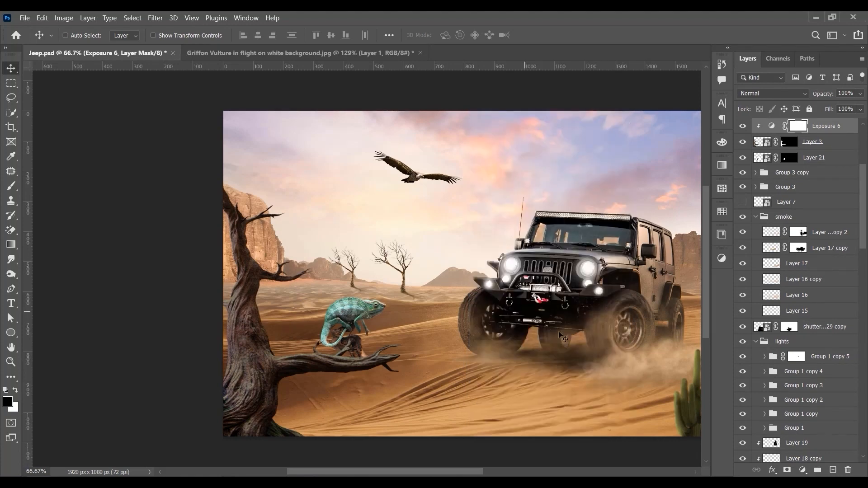
{"action": "left_click", "coordinate": [741, 127]}
{"action": "left_click", "coordinate": [742, 126]}
{"action": "left_click", "coordinate": [741, 126]}
{"action": "left_click", "coordinate": [742, 127]}
Step: Paint black on the exposure mask with a 15 px brush at 56% flow along the foreground tree's branch and trunk edge
{"action": "left_click", "coordinate": [11, 185]}
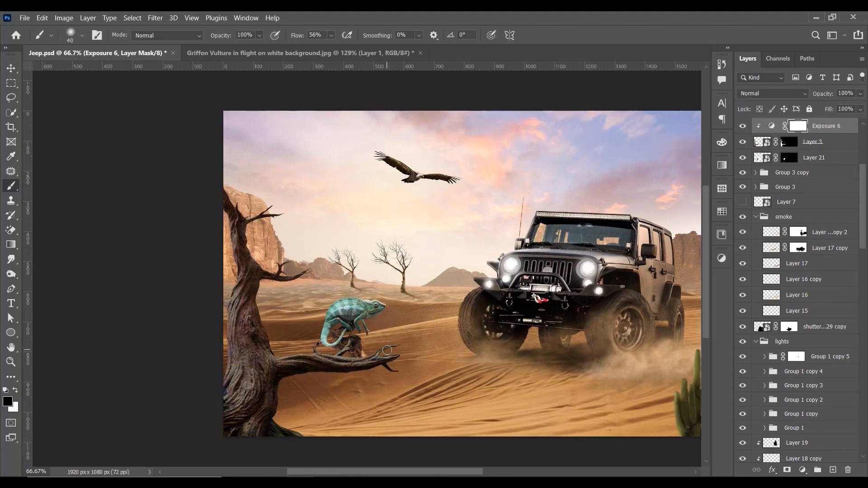
{"action": "key", "text": "ctrl+1"}
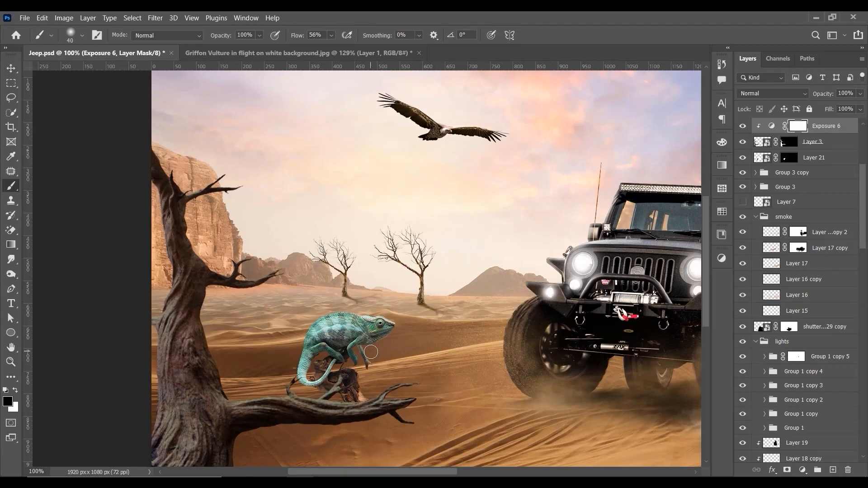
{"action": "key", "text": "bracketleft"}
{"action": "key", "text": "bracketleft"}
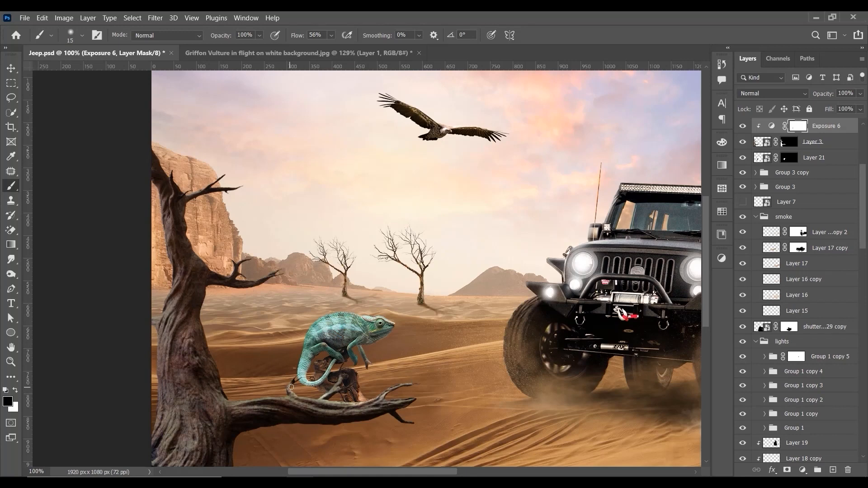
{"action": "left_click_drag", "start_coordinate": [277, 398], "coordinate": [252, 398]}
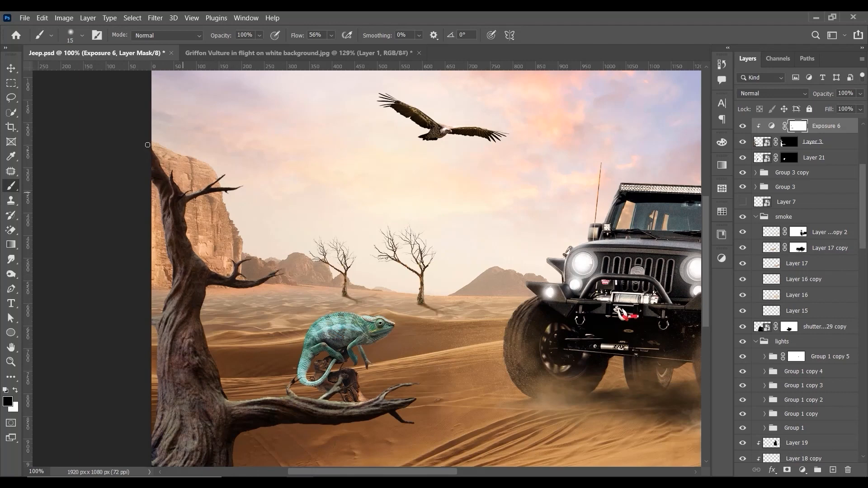
{"action": "left_click_drag", "start_coordinate": [186, 209], "coordinate": [184, 237]}
{"action": "left_click_drag", "start_coordinate": [205, 291], "coordinate": [205, 349]}
Step: Continue painting out the exposure mask on the foreground tree at 100% flow, enlarging the brush to 50 px
{"action": "left_click", "coordinate": [332, 35]}
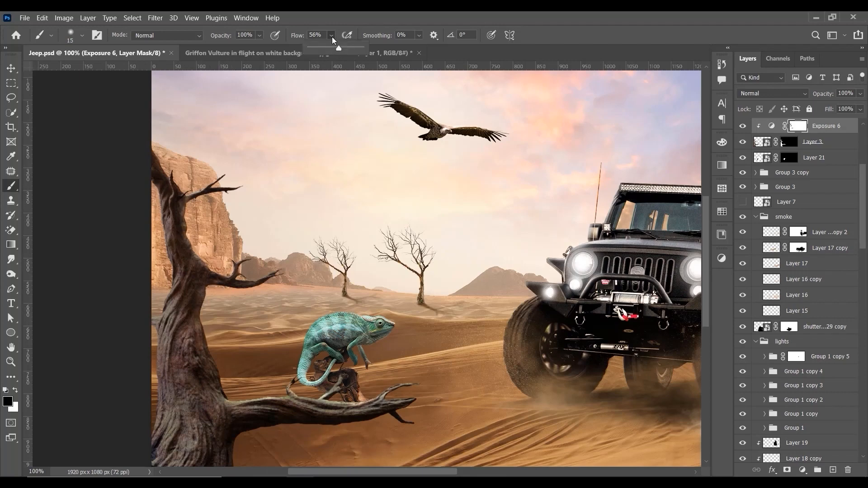
{"action": "left_click", "coordinate": [240, 268]}
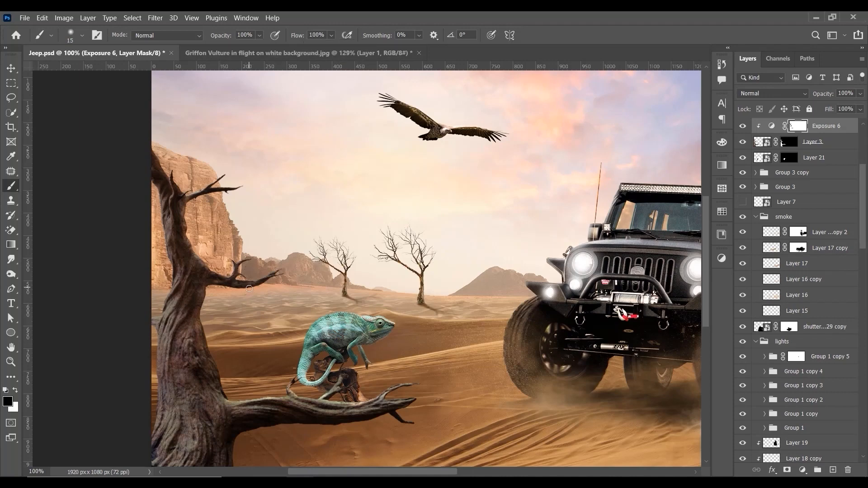
{"action": "key", "text": "bracketright"}
{"action": "key", "text": "bracketright"}
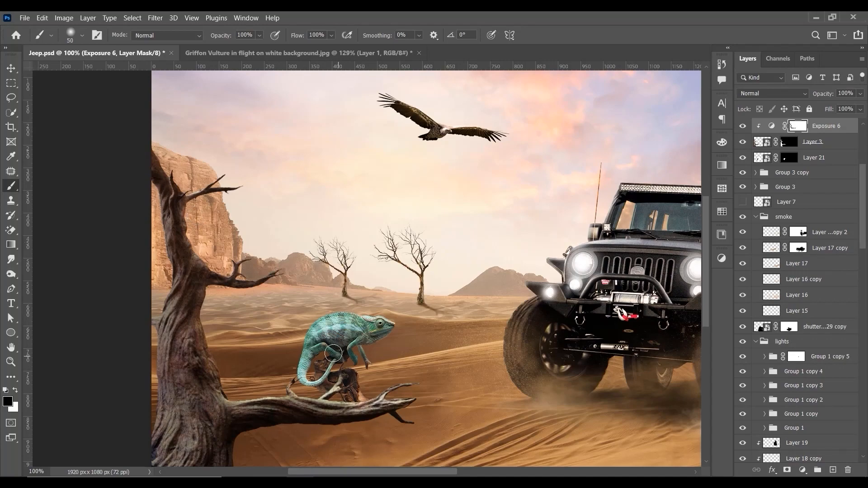
{"action": "key", "text": "ctrl+minus"}
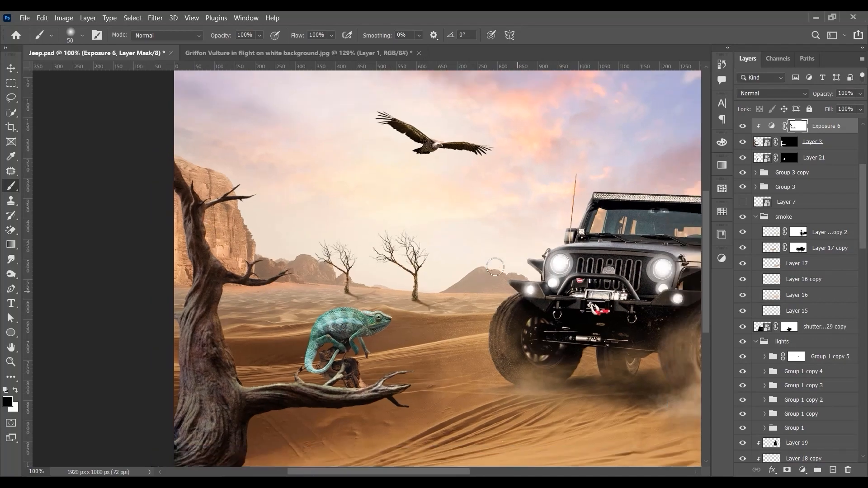
Step: Compare the foreground tree's exposure adjustment on and off, and lower its opacity to 65%
{"action": "left_click", "coordinate": [742, 127]}
{"action": "left_click", "coordinate": [742, 128]}
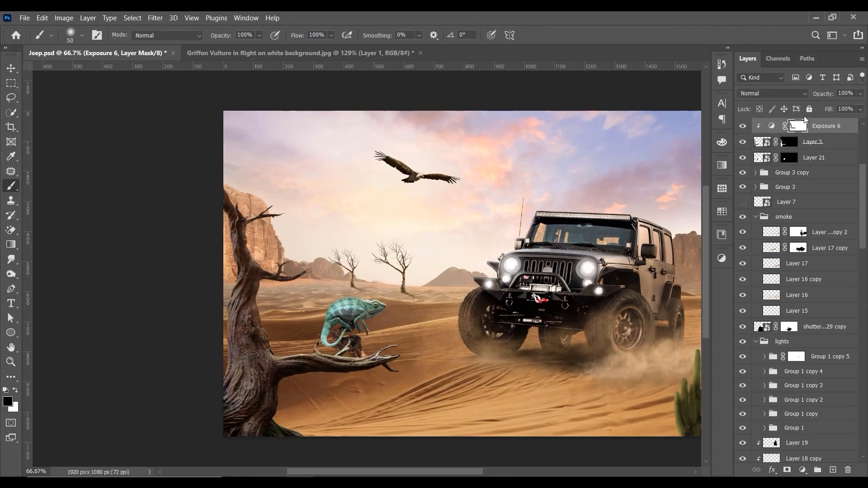
{"action": "left_click_drag", "start_coordinate": [859, 96], "coordinate": [840, 107]}
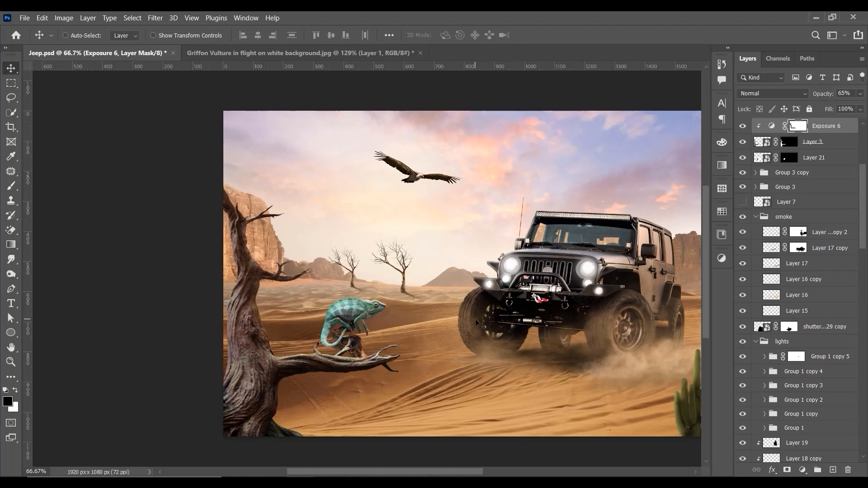
{"action": "left_click_drag", "start_coordinate": [533, 262], "coordinate": [460, 255]}
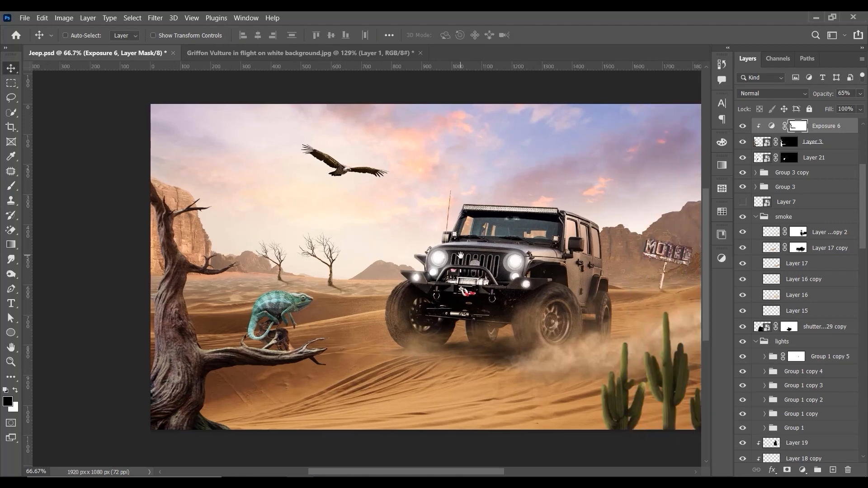
Step: Add an Exposure adjustment of -1.17 clipped to the chameleon's Layer 21 to darken the chameleon and its stump
{"action": "right_click", "coordinate": [290, 347]}
{"action": "left_click", "coordinate": [304, 352]}
{"action": "key", "text": "ctrl+1"}
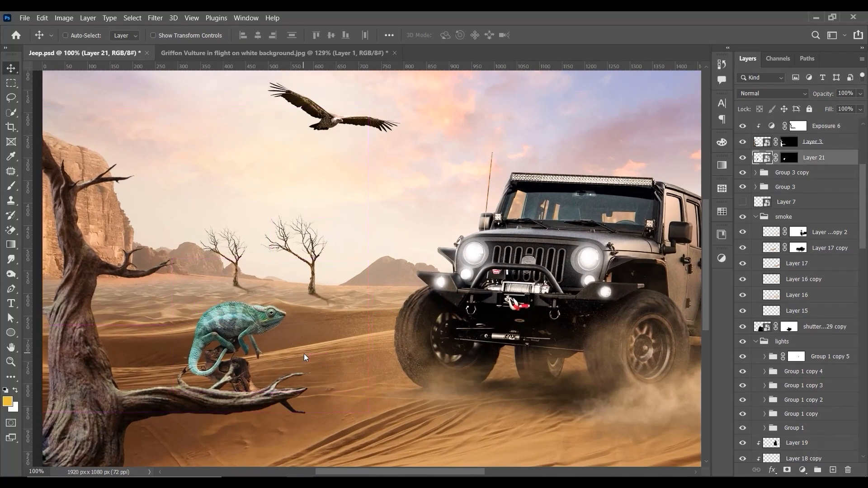
{"action": "left_click", "coordinate": [803, 470]}
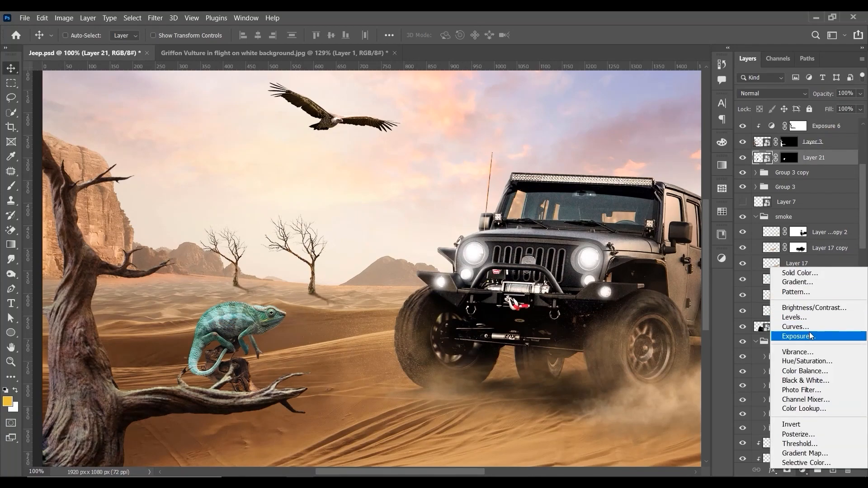
{"action": "left_click", "coordinate": [808, 337]}
{"action": "left_click", "coordinate": [546, 440]}
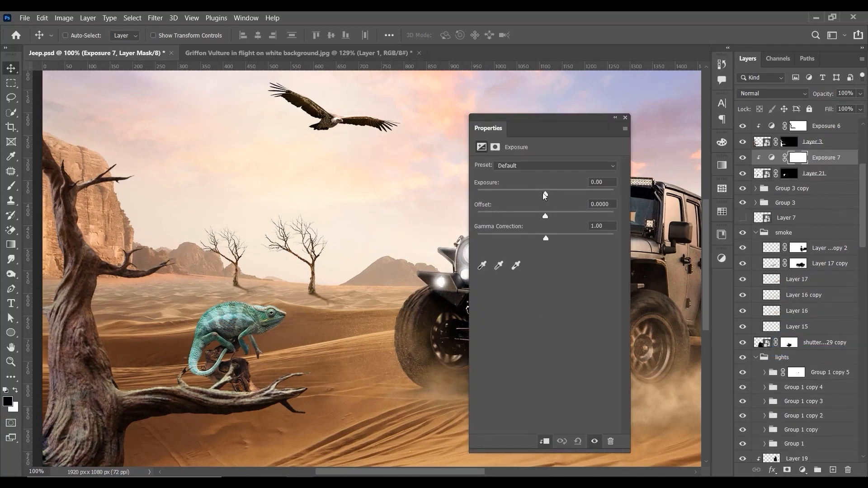
{"action": "left_click_drag", "start_coordinate": [545, 195], "coordinate": [535, 195]}
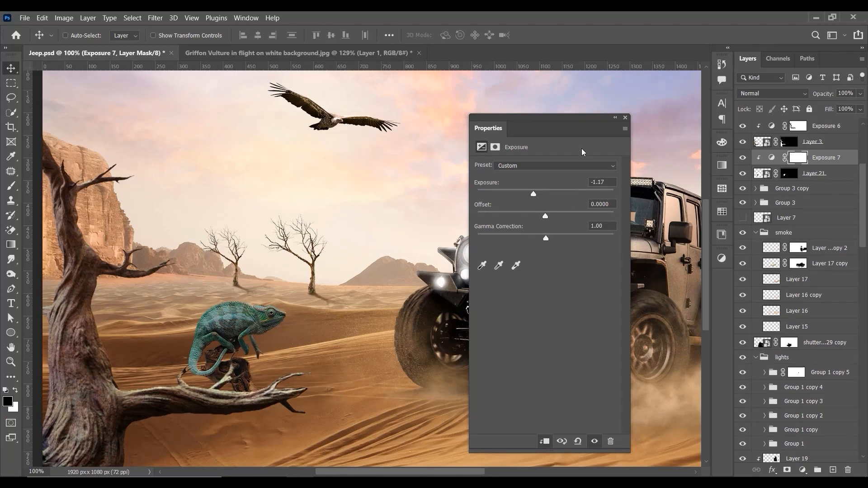
{"action": "left_click", "coordinate": [625, 118]}
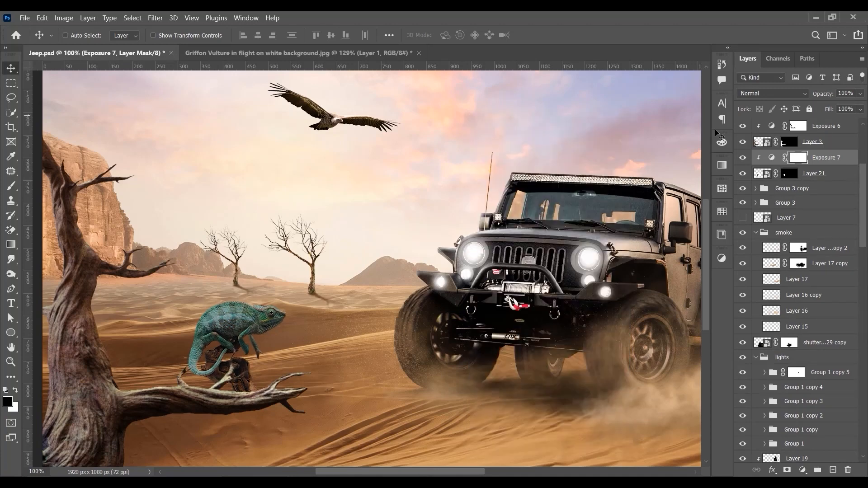
Step: Paint black on the new exposure mask over the chameleon's body with a 50 px brush to restore its brightness
{"action": "left_click", "coordinate": [11, 185]}
{"action": "mouse_move", "coordinate": [218, 294]}
{"action": "left_mouse_down"}
{"action": "mouse_move", "coordinate": [131, 307]}
{"action": "mouse_move", "coordinate": [292, 307]}
{"action": "mouse_move", "coordinate": [231, 305]}
{"action": "mouse_move", "coordinate": [257, 322]}
{"action": "mouse_move", "coordinate": [219, 327]}
{"action": "mouse_move", "coordinate": [231, 316]}
{"action": "mouse_move", "coordinate": [242, 330]}
{"action": "mouse_move", "coordinate": [222, 336]}
{"action": "mouse_move", "coordinate": [251, 352]}
{"action": "mouse_move", "coordinate": [261, 345]}
{"action": "mouse_move", "coordinate": [256, 321]}
{"action": "mouse_move", "coordinate": [230, 323]}
{"action": "mouse_move", "coordinate": [195, 339]}
{"action": "mouse_move", "coordinate": [182, 376]}
{"action": "mouse_move", "coordinate": [208, 367]}
{"action": "mouse_move", "coordinate": [243, 322]}
{"action": "mouse_move", "coordinate": [182, 324]}
{"action": "left_mouse_up"}
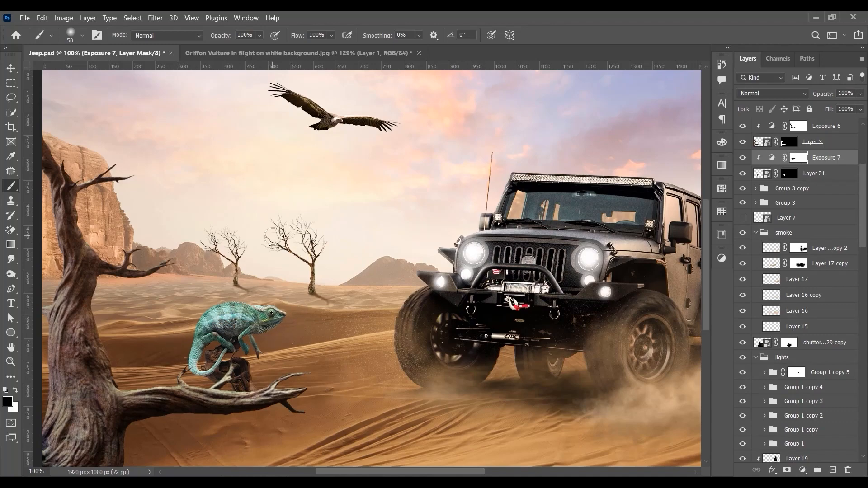
{"action": "key", "text": "ctrl+plus"}
{"action": "key", "text": "ctrl+plus"}
{"action": "left_click_drag", "start_coordinate": [178, 333], "coordinate": [474, 186]}
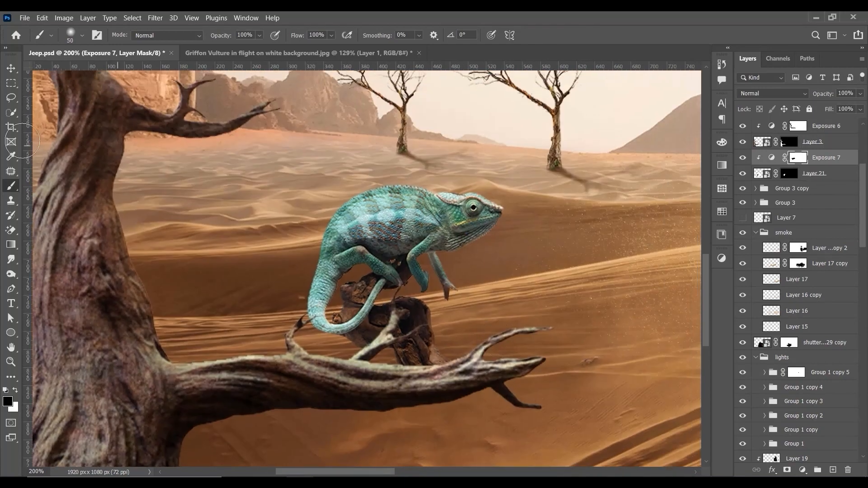
Step: Select the large foreground tree's Layer 3 and open its smart object contents for editing
{"action": "left_click", "coordinate": [11, 69]}
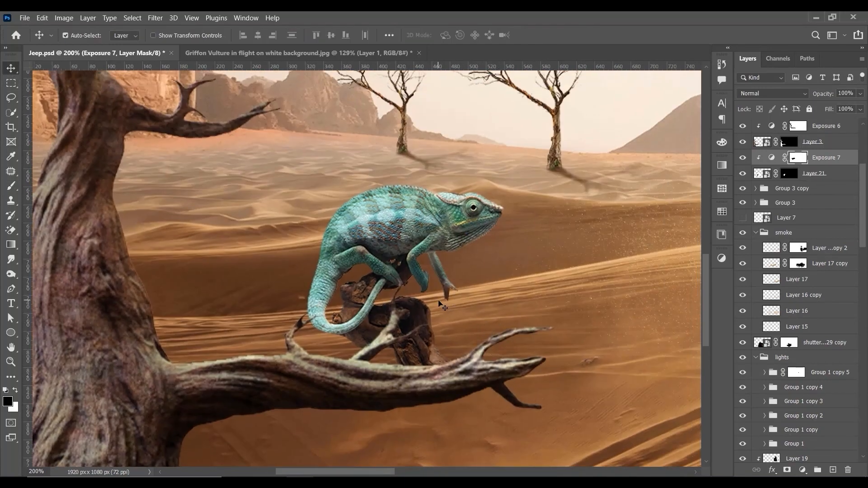
{"action": "key", "text": "ctrl+minus"}
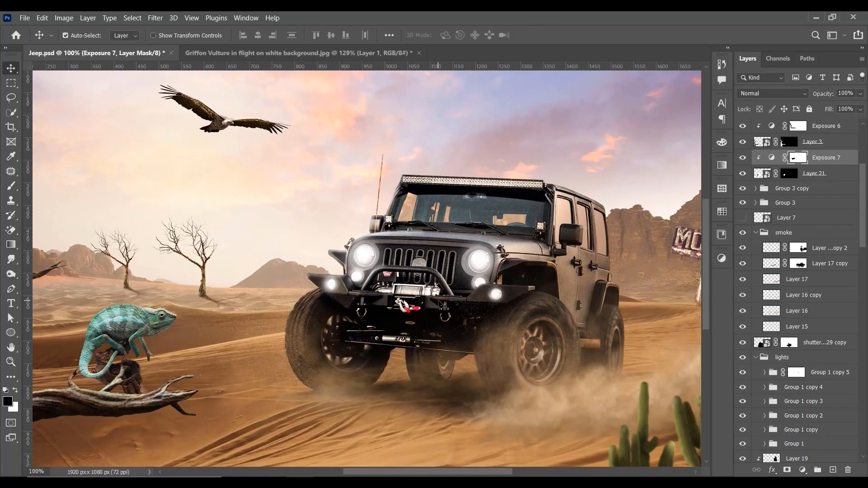
{"action": "left_click_drag", "start_coordinate": [269, 347], "coordinate": [603, 259]}
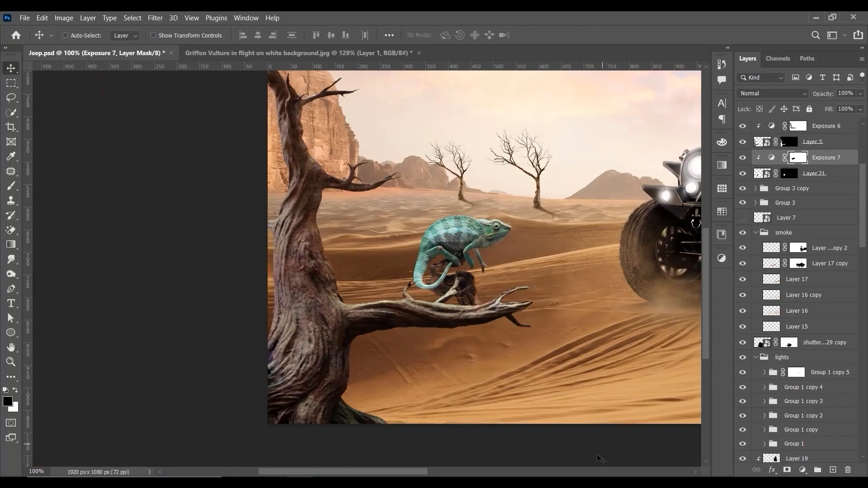
{"action": "left_click_drag", "start_coordinate": [225, 73], "coordinate": [168, 114]}
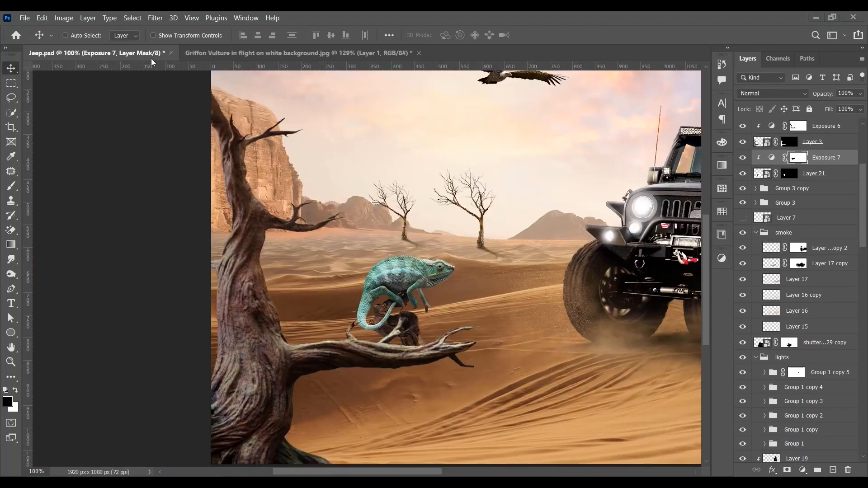
{"action": "right_click", "coordinate": [240, 330]}
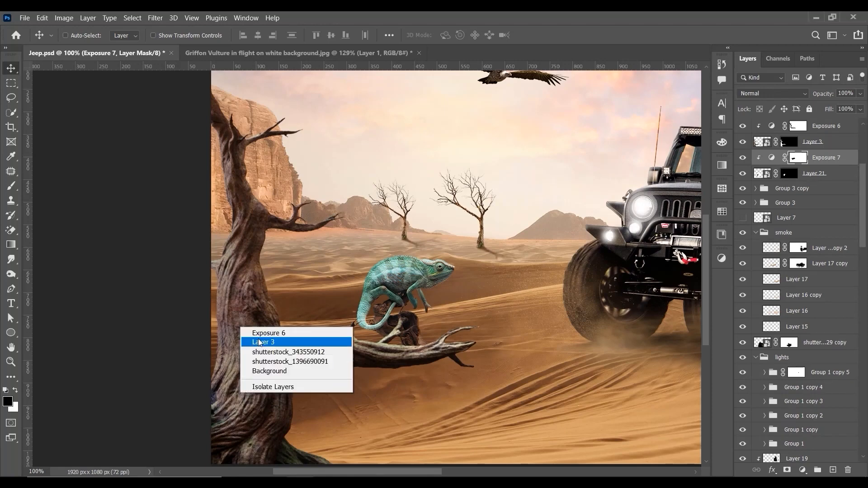
{"action": "left_click", "coordinate": [263, 341]}
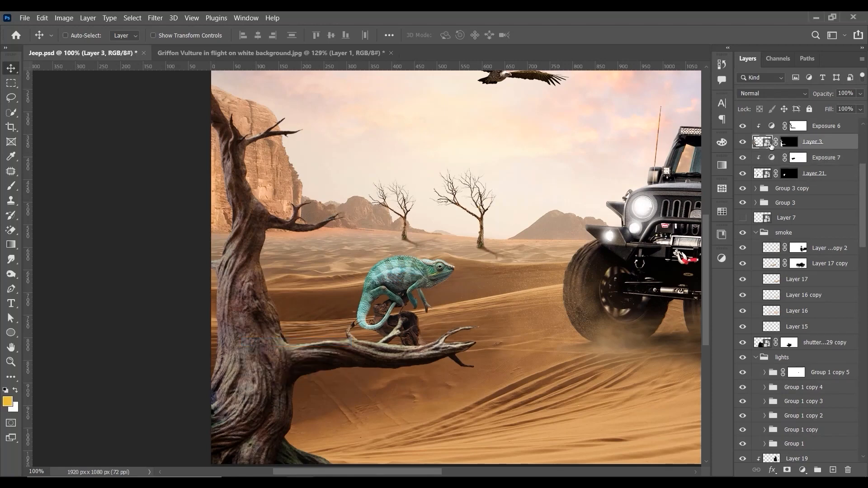
{"action": "double_click", "coordinate": [770, 143]}
{"action": "left_click", "coordinate": [11, 98]}
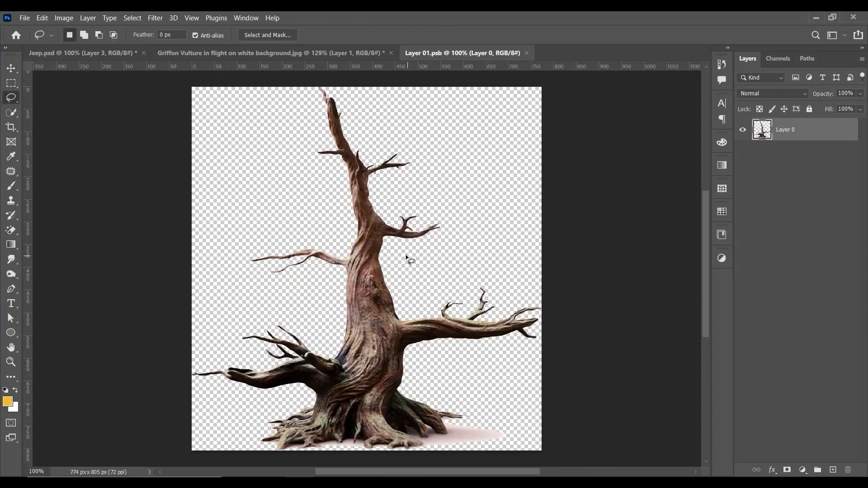
Step: Lasso a bark area on the tree's mid-trunk beside the thin side branch and copy it to a new layer
{"action": "key", "text": "ctrl+plus"}
{"action": "key", "text": "ctrl+plus"}
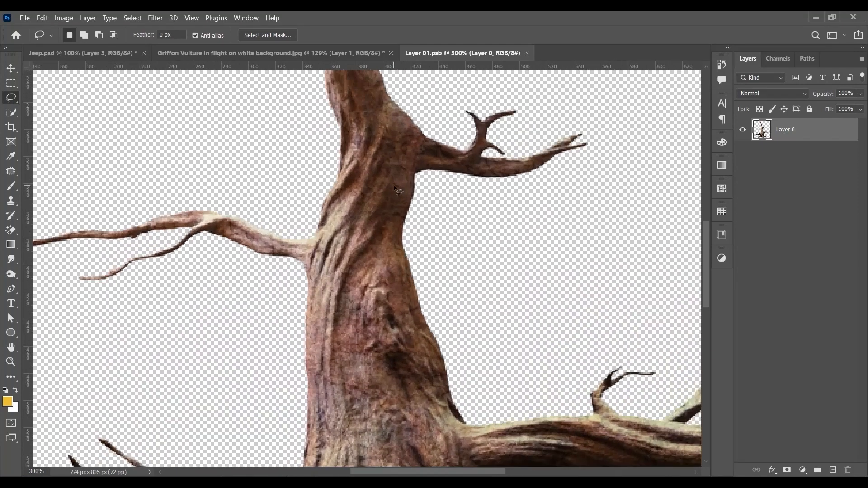
{"action": "mouse_move", "coordinate": [394, 188]}
{"action": "left_mouse_down"}
{"action": "mouse_move", "coordinate": [372, 133]}
{"action": "mouse_move", "coordinate": [348, 146]}
{"action": "left_mouse_up"}
{"action": "mouse_move", "coordinate": [307, 233]}
{"action": "left_mouse_down"}
{"action": "mouse_move", "coordinate": [356, 300]}
{"action": "mouse_move", "coordinate": [395, 188]}
{"action": "left_mouse_up"}
{"action": "right_click", "coordinate": [381, 168]}
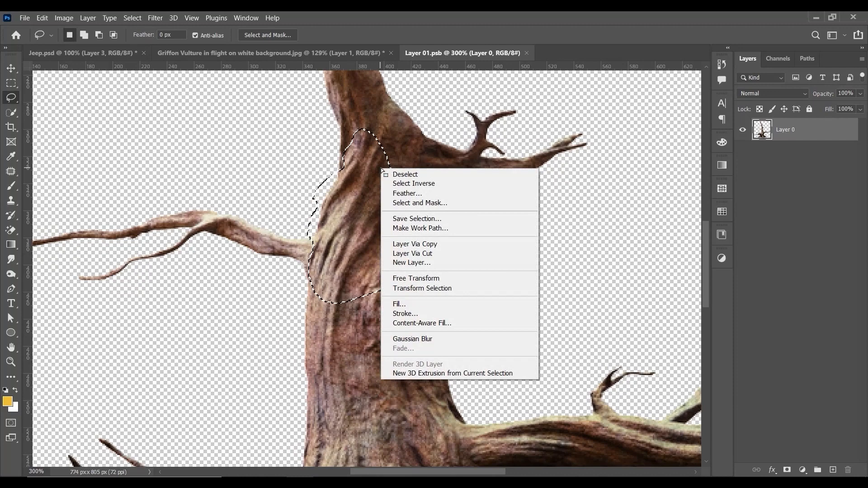
{"action": "left_click", "coordinate": [414, 244]}
Step: Bring the bark patch into Jeep.psd directly above the chameleon's Layer 21 and clip it to that layer
{"action": "key", "text": "v"}
{"action": "left_click_drag", "start_coordinate": [378, 194], "coordinate": [233, 336]}
{"action": "right_click", "coordinate": [233, 337]}
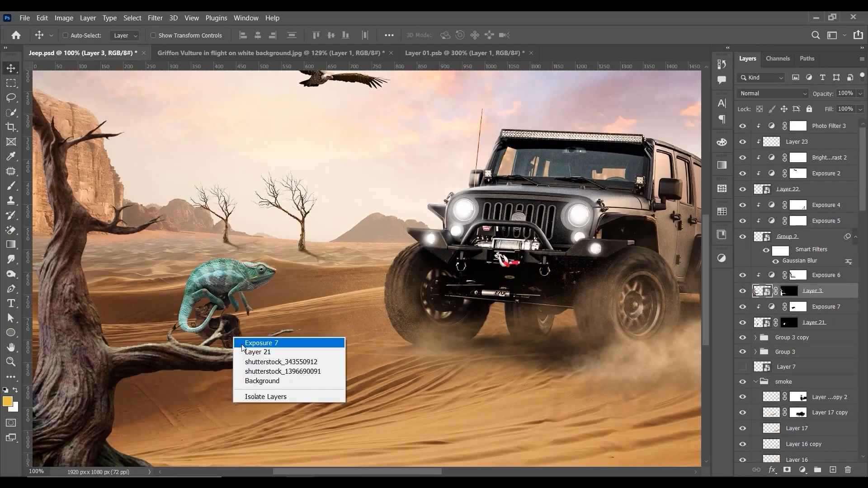
{"action": "left_click", "coordinate": [250, 353]}
{"action": "left_click", "coordinate": [742, 322]}
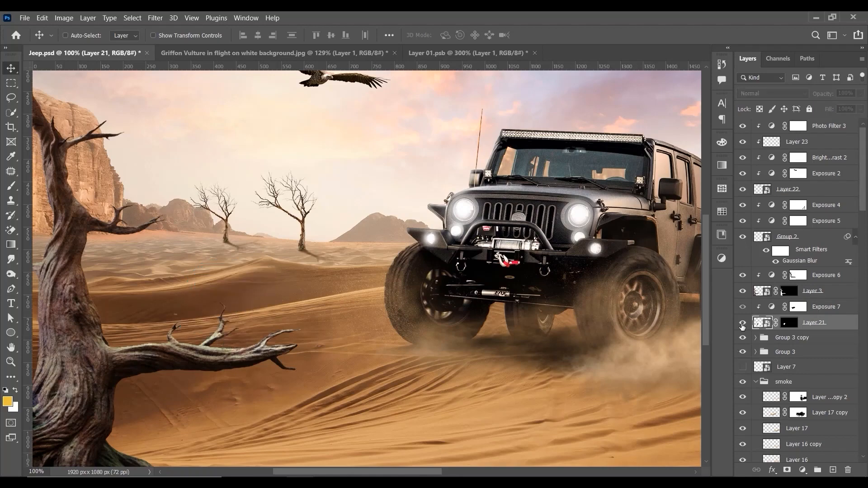
{"action": "left_click", "coordinate": [742, 322]}
{"action": "left_click", "coordinate": [478, 53]}
{"action": "left_click_drag", "start_coordinate": [342, 215], "coordinate": [255, 402]}
Step: Transform the bark patch to cover the stump under the chameleon, rotating it to about 146° and scaling it to about 93%
{"action": "key", "text": "ctrl+t"}
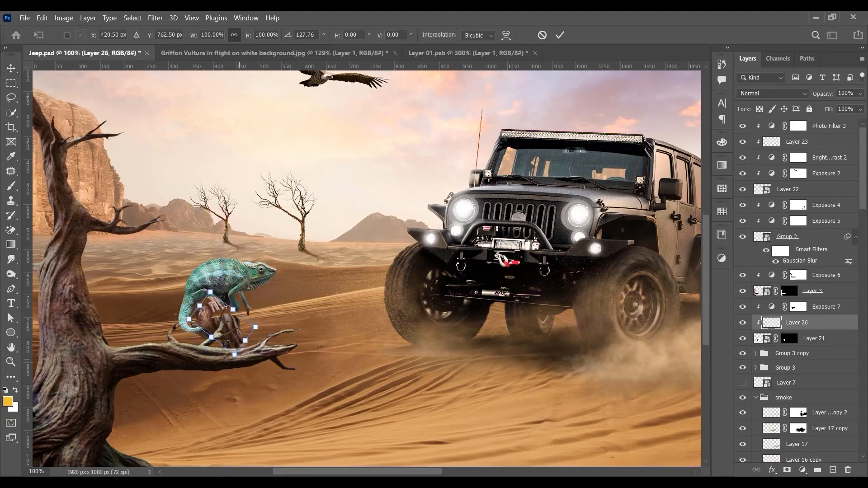
{"action": "left_click_drag", "start_coordinate": [226, 344], "coordinate": [236, 361]}
{"action": "left_click_drag", "start_coordinate": [301, 296], "coordinate": [293, 313]}
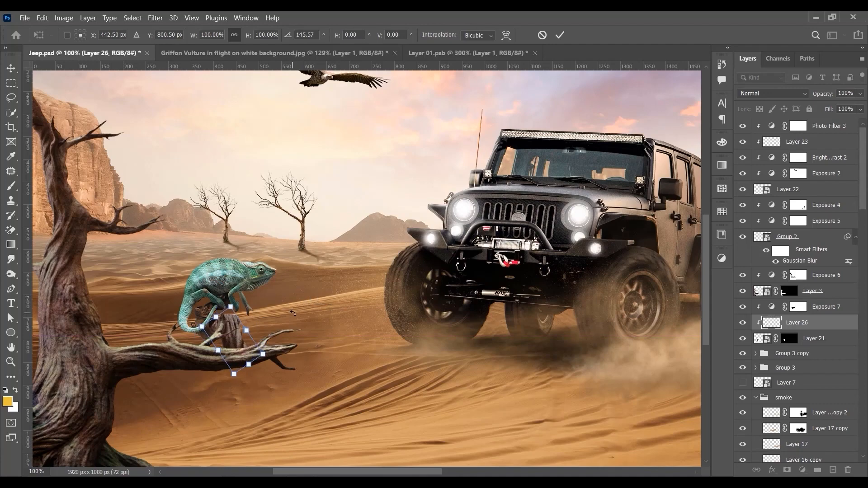
{"action": "left_click_drag", "start_coordinate": [216, 317], "coordinate": [219, 320]}
{"action": "key", "text": "ctrl+plus"}
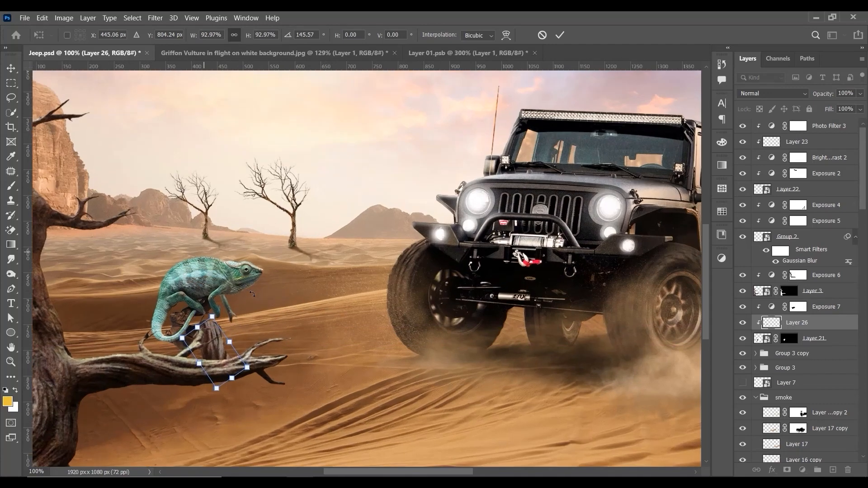
{"action": "left_click_drag", "start_coordinate": [252, 294], "coordinate": [399, 246]}
{"action": "left_click_drag", "start_coordinate": [273, 350], "coordinate": [218, 315]}
{"action": "key", "text": "Return"}
Step: Duplicate the bark patch and move the copy over the part of the stump beneath the chameleon's tail
{"action": "key", "text": "ctrl+j"}
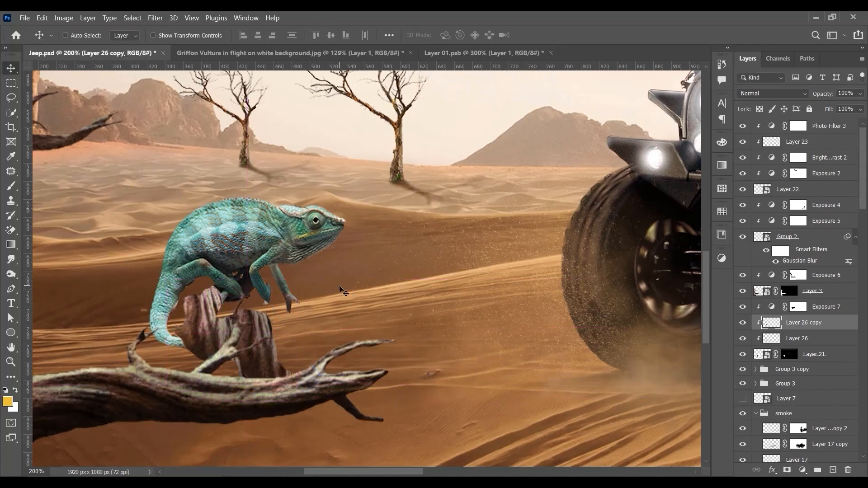
{"action": "key", "text": "z"}
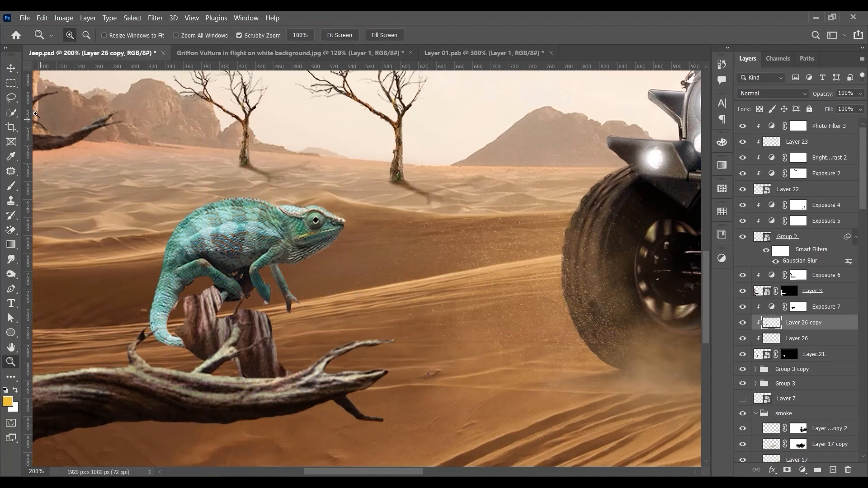
{"action": "key", "text": "v"}
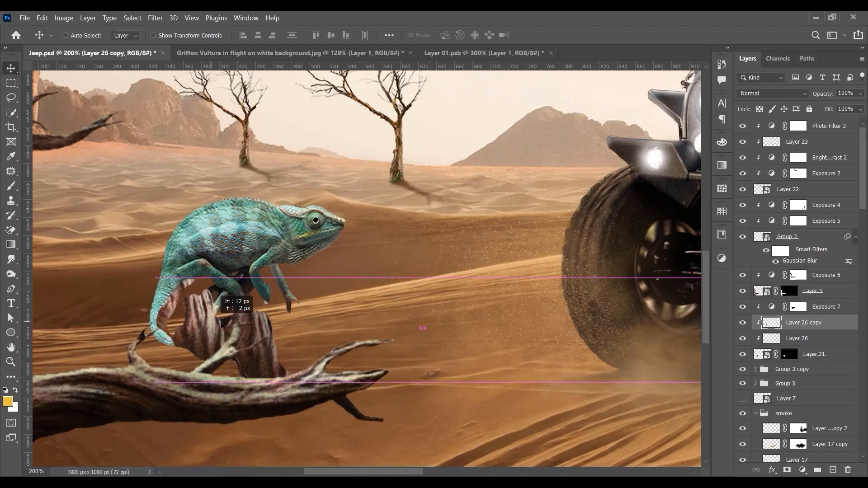
Step: Try the Overlay blend mode on both bark patch layers covering the stump
{"action": "right_click", "coordinate": [258, 329]}
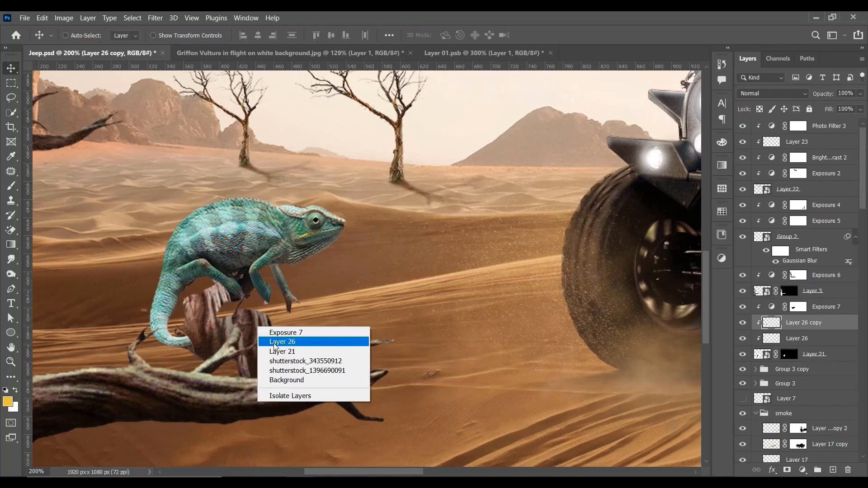
{"action": "left_click", "coordinate": [282, 341], "text": "shift"}
{"action": "left_click", "coordinate": [759, 95]}
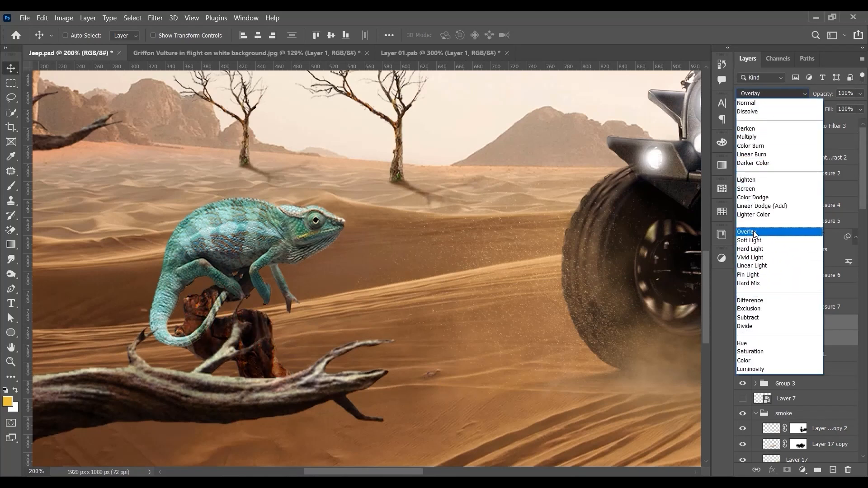
{"action": "left_click", "coordinate": [750, 231]}
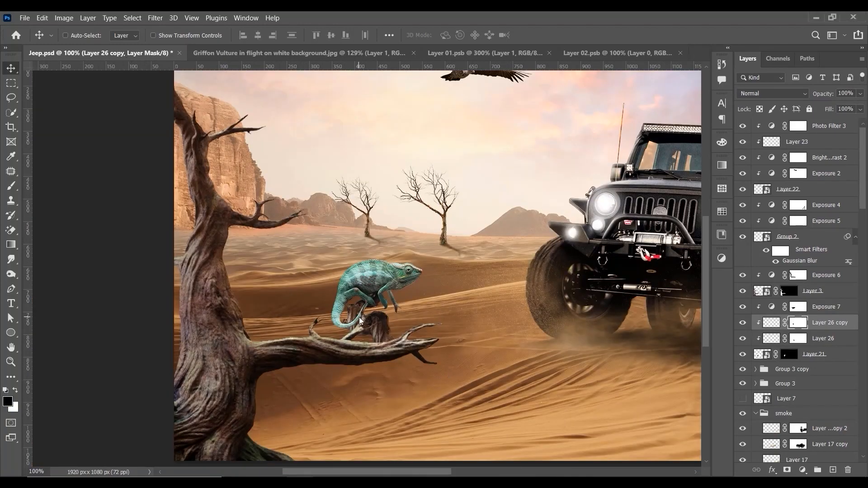
Step: Add a solid colour fill directly above the chameleon's Layer 21, using an orange-brown sampled from the dune and then lightened
{"action": "scroll", "coordinate": [359, 316], "scroll_direction": "up", "scroll_amount": 1}
{"action": "right_click", "coordinate": [375, 293]}
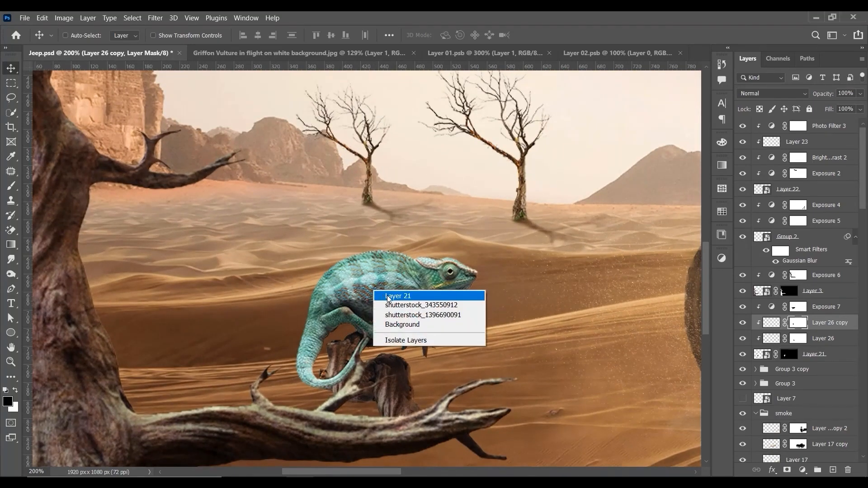
{"action": "left_click", "coordinate": [393, 293]}
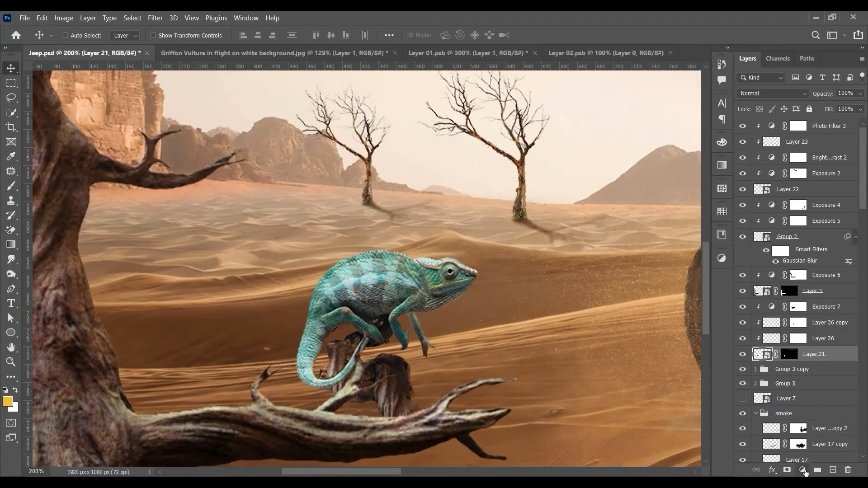
{"action": "left_click", "coordinate": [803, 471]}
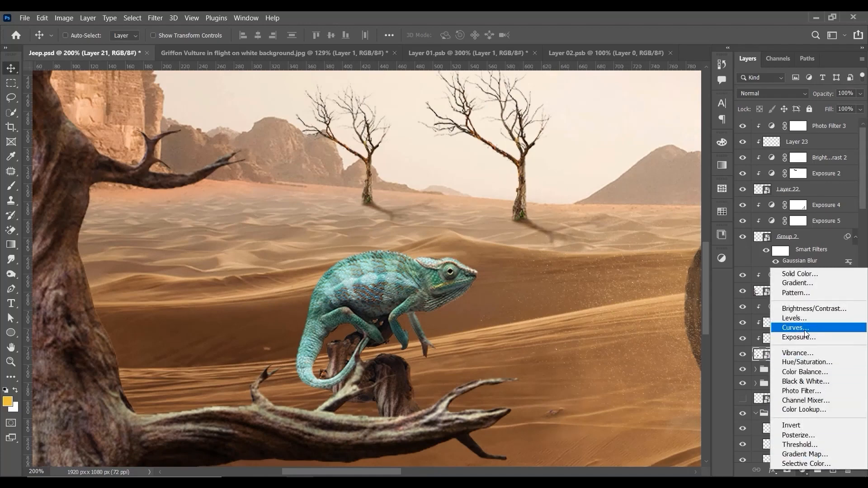
{"action": "left_click", "coordinate": [797, 273]}
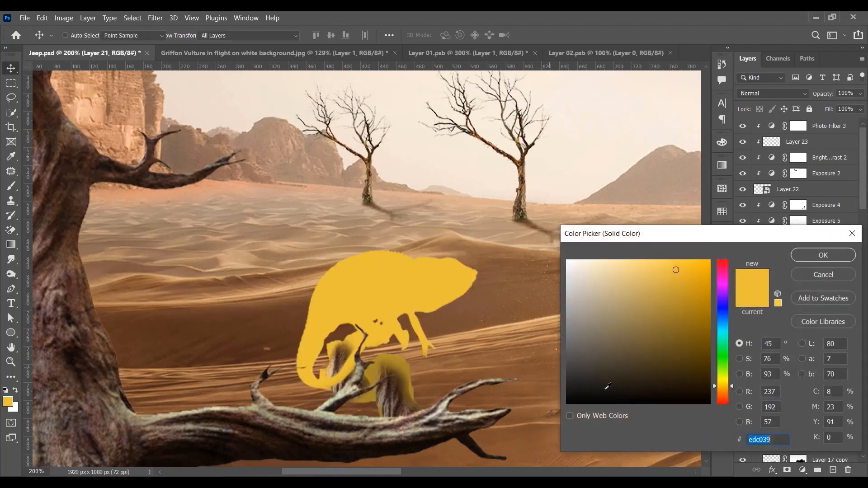
{"action": "left_click", "coordinate": [470, 318]}
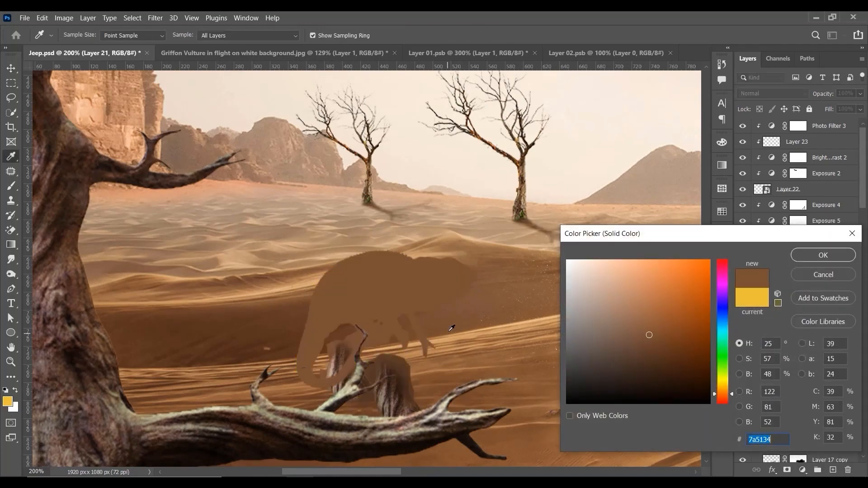
{"action": "left_click", "coordinate": [652, 305]}
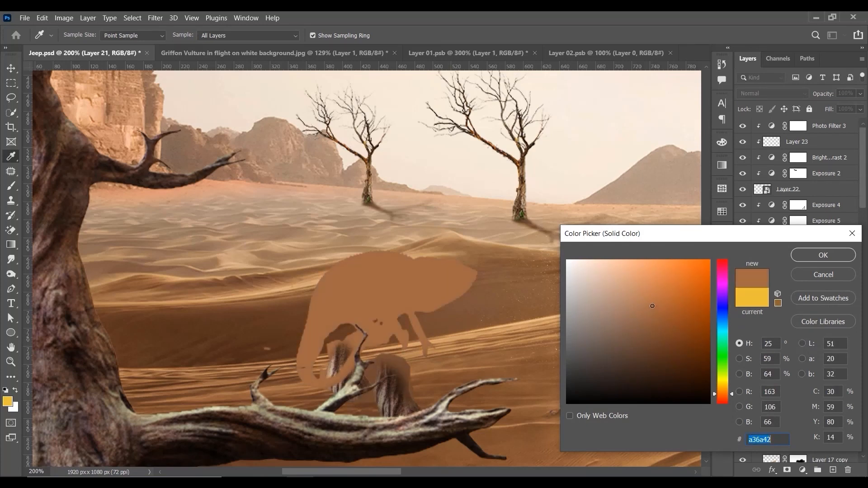
{"action": "left_click", "coordinate": [808, 257]}
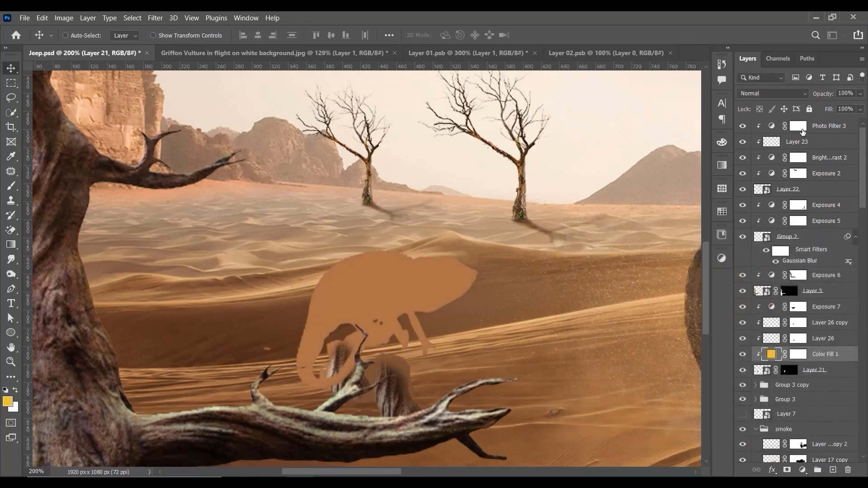
Step: Blend the chameleon's colour fill in Overlay mode and compare the chameleon with and without the fill
{"action": "left_click", "coordinate": [772, 91]}
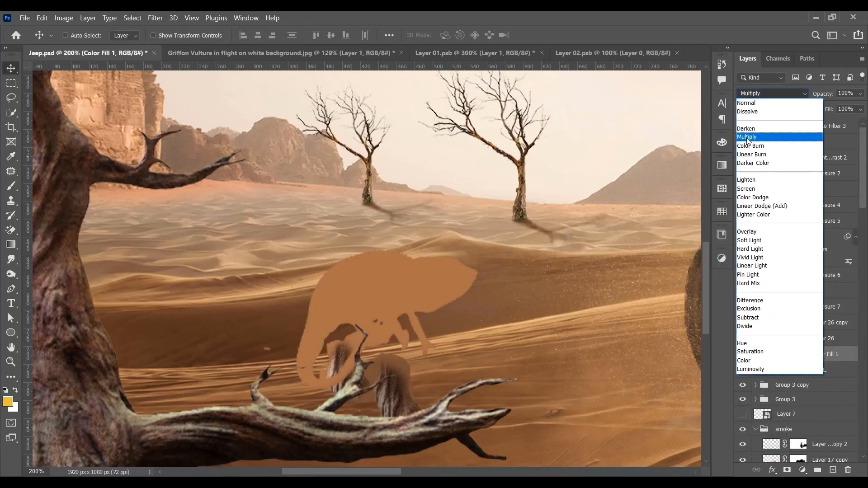
{"action": "left_click", "coordinate": [751, 234]}
{"action": "left_click", "coordinate": [745, 354]}
{"action": "left_click", "coordinate": [745, 355]}
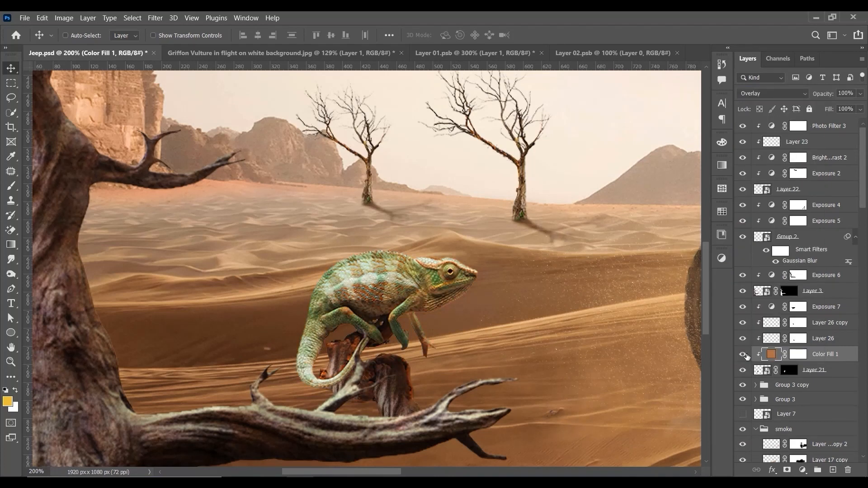
{"action": "left_click", "coordinate": [745, 354]}
{"action": "left_click", "coordinate": [745, 355]}
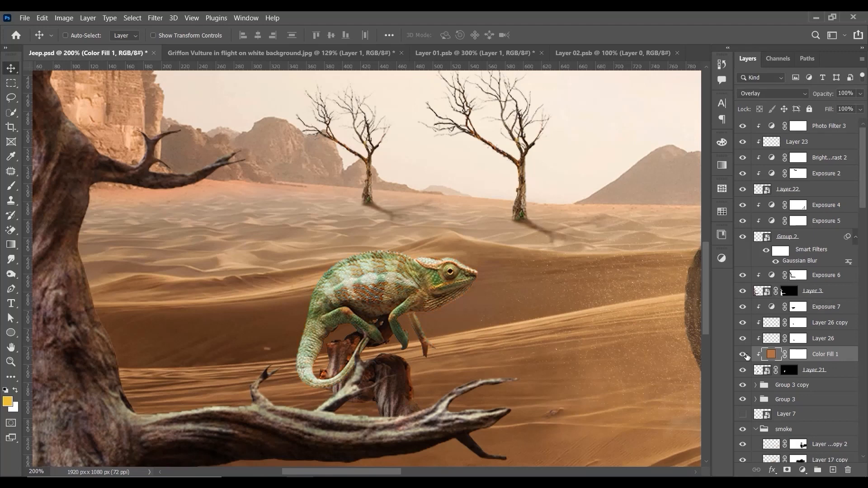
{"action": "left_click", "coordinate": [759, 94]}
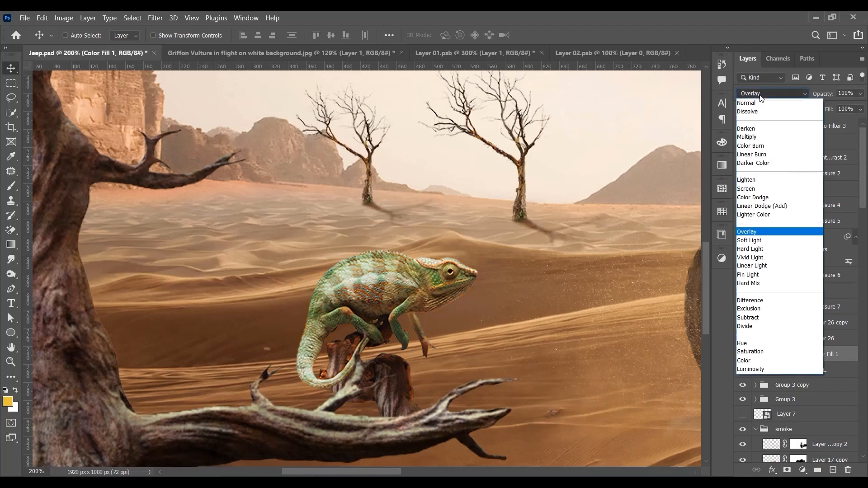
{"action": "left_click", "coordinate": [759, 233]}
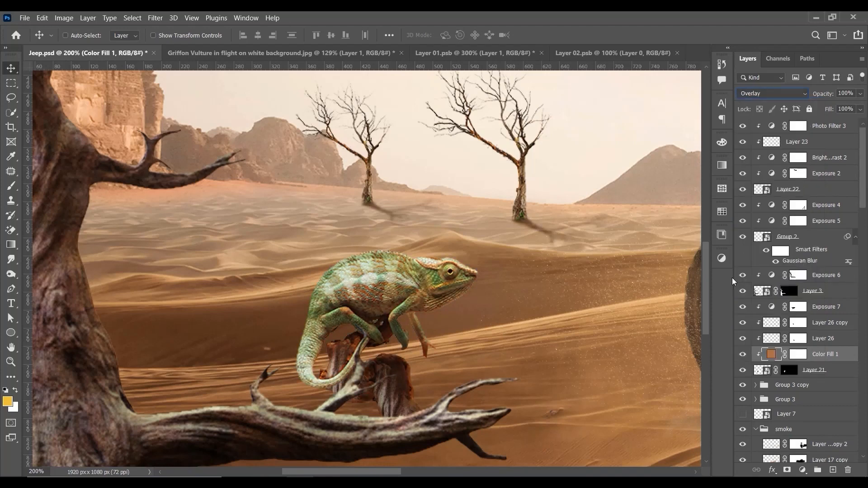
Step: Reduce the fill of the chameleon's colour fill layer to 66% and check the tint by toggling the layer's visibility
{"action": "key", "text": "ctrl+minus"}
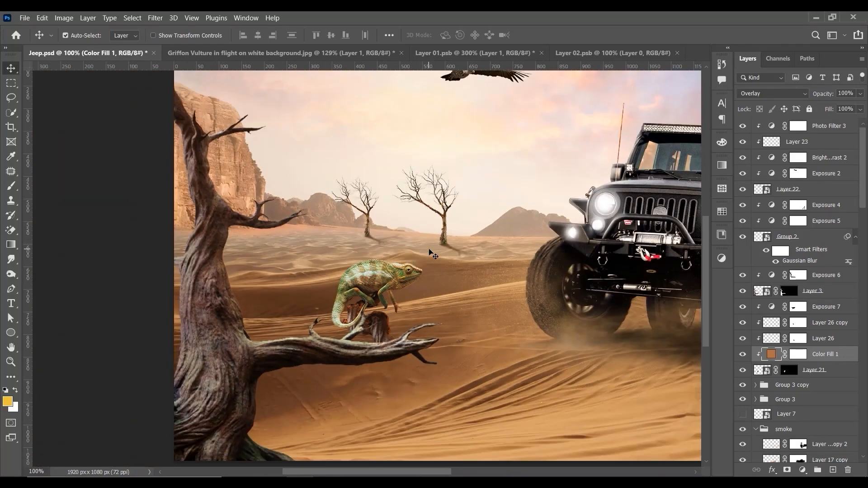
{"action": "key", "text": "ctrl+minus"}
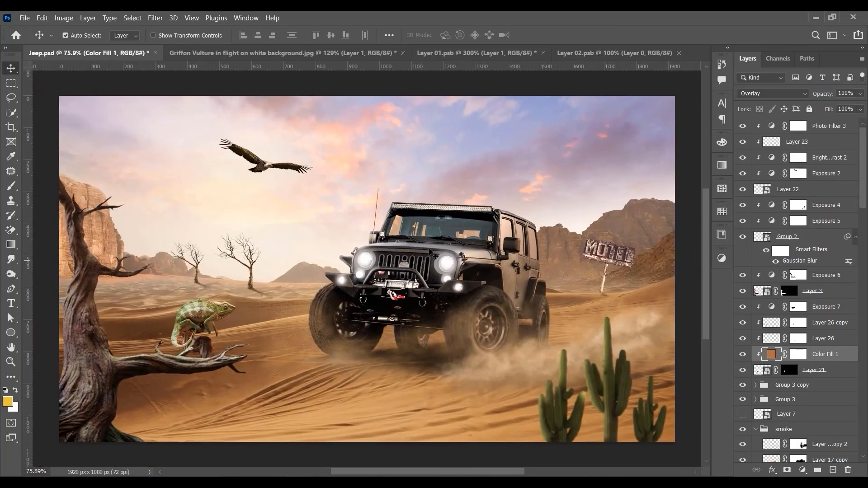
{"action": "key", "text": "ctrl+plus"}
{"action": "left_click_drag", "start_coordinate": [210, 262], "coordinate": [384, 215]}
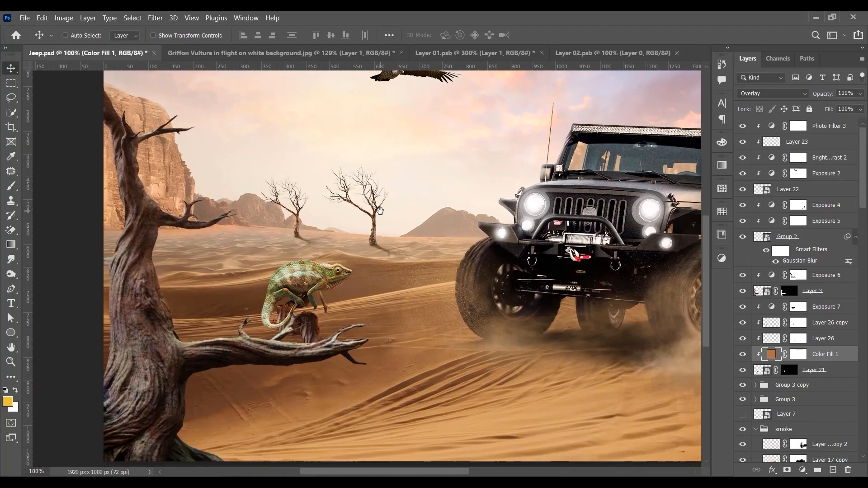
{"action": "left_click", "coordinate": [742, 354]}
{"action": "left_click", "coordinate": [742, 354]}
{"action": "left_click", "coordinate": [860, 108]}
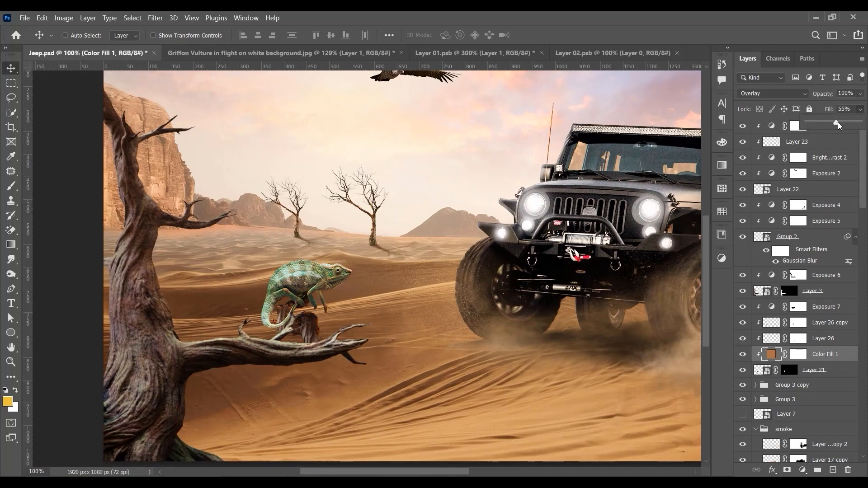
{"action": "left_click", "coordinate": [746, 355]}
{"action": "left_click", "coordinate": [746, 355]}
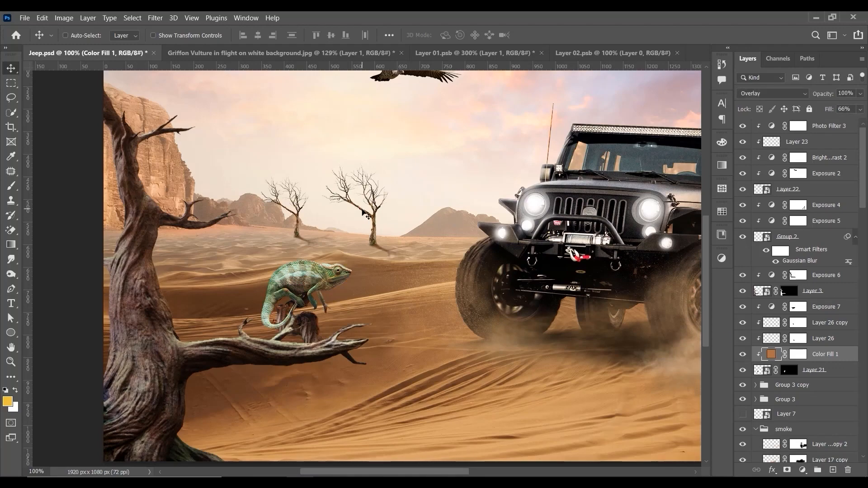
{"action": "key", "text": "ctrl+minus"}
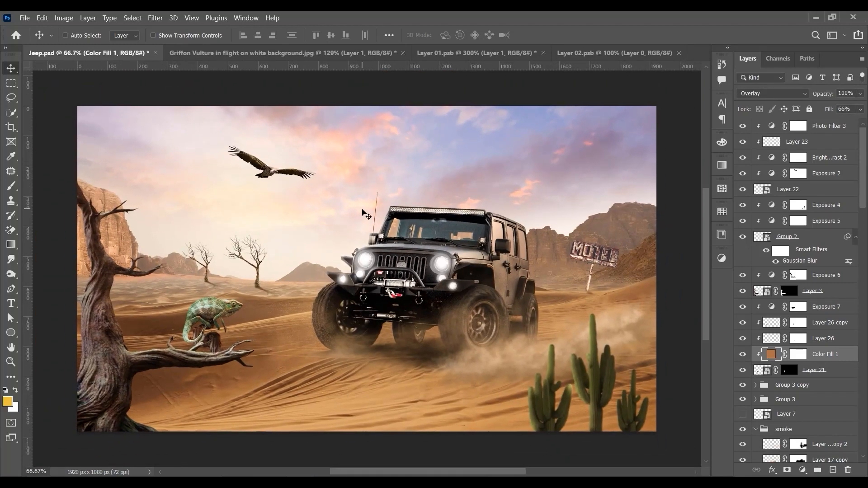
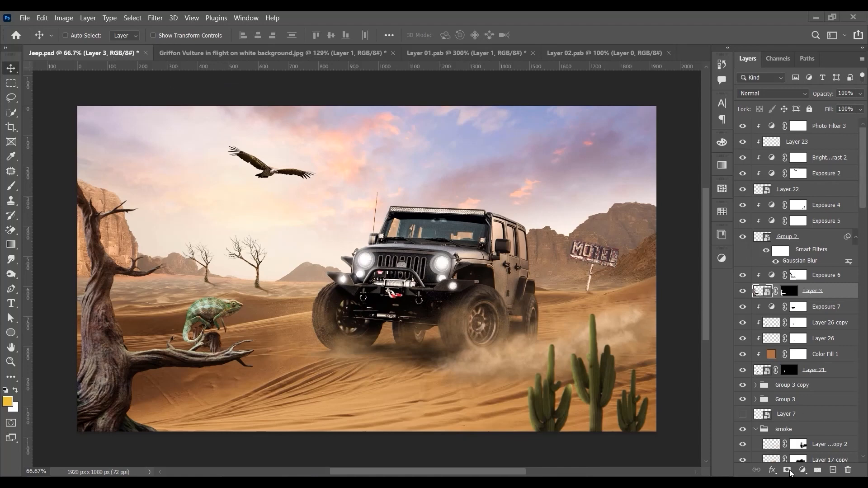
Step: Add a Brightness/Contrast adjustment clipped to Layer 3, with brightness 4 and slightly raised contrast
{"action": "left_click", "coordinate": [803, 470]}
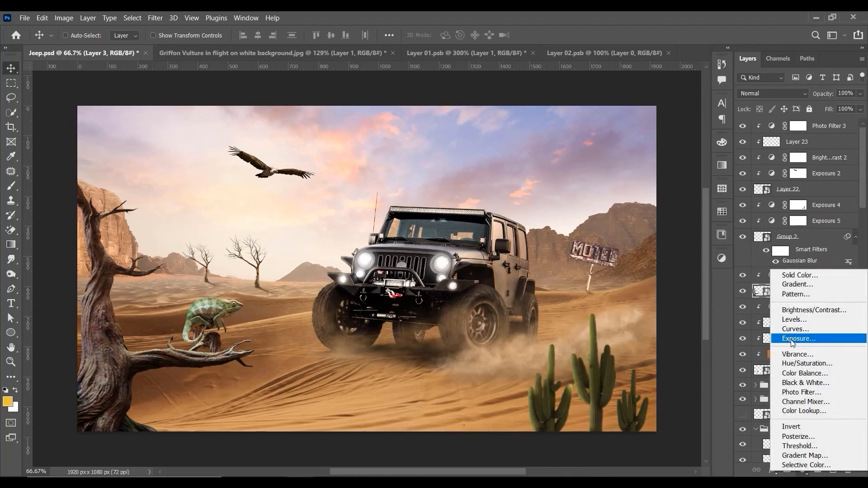
{"action": "left_click", "coordinate": [805, 310]}
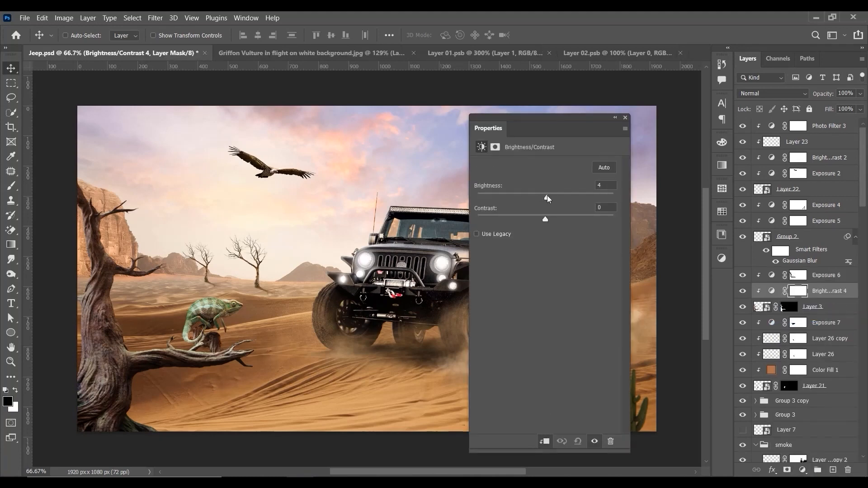
{"action": "left_click_drag", "start_coordinate": [552, 216], "coordinate": [556, 217]}
{"action": "left_click", "coordinate": [625, 118]}
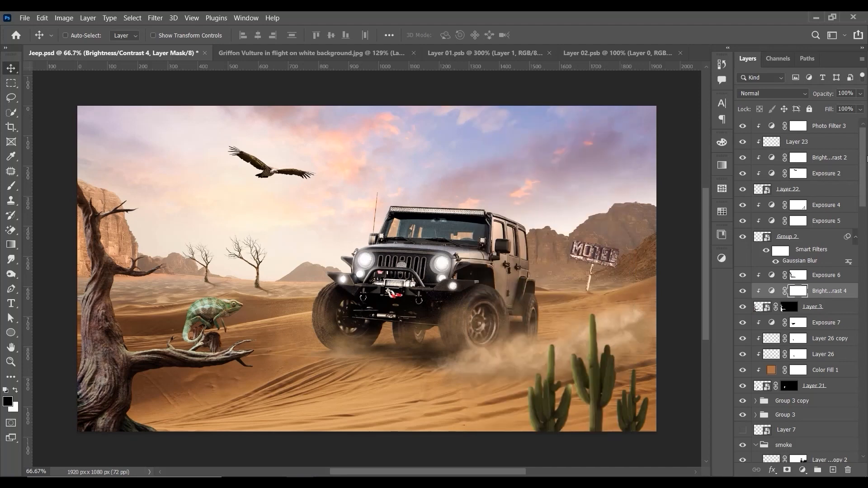
Step: Add a Photo Filter adjustment above all layers using Warming Filter (85) at 33% density
{"action": "left_click", "coordinate": [833, 133]}
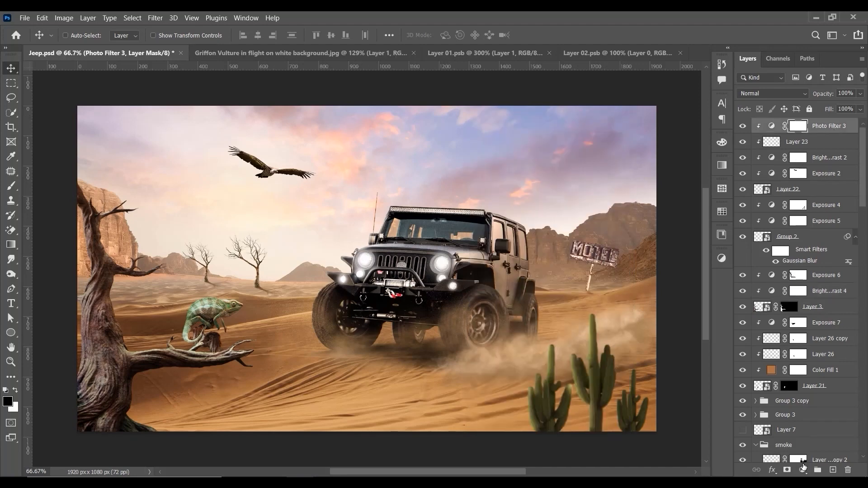
{"action": "left_click", "coordinate": [803, 467]}
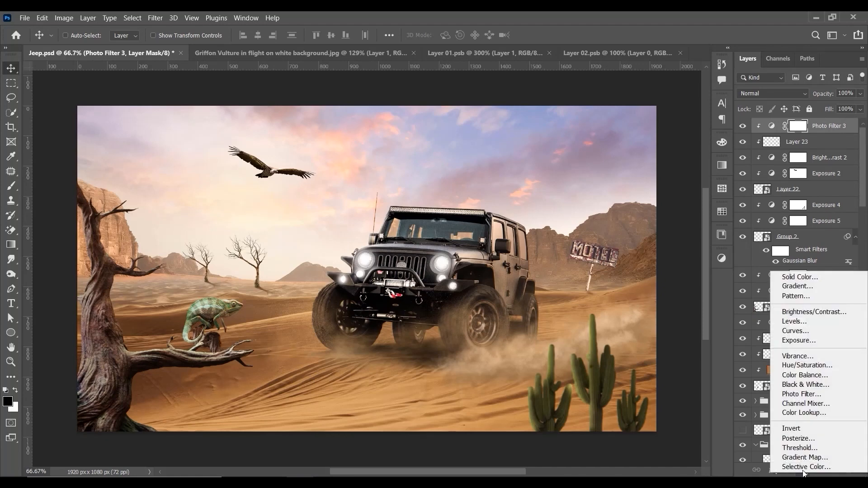
{"action": "left_click", "coordinate": [809, 394]}
{"action": "left_click_drag", "start_coordinate": [527, 111], "coordinate": [693, 60]}
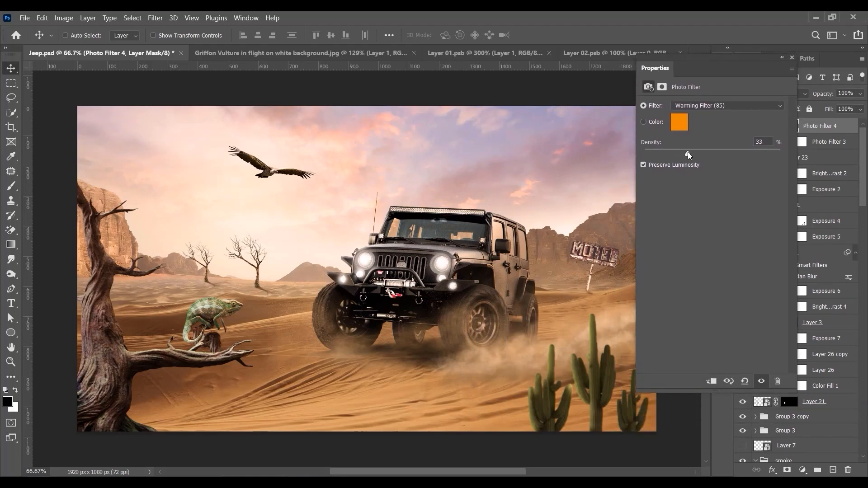
{"action": "left_click", "coordinate": [792, 58]}
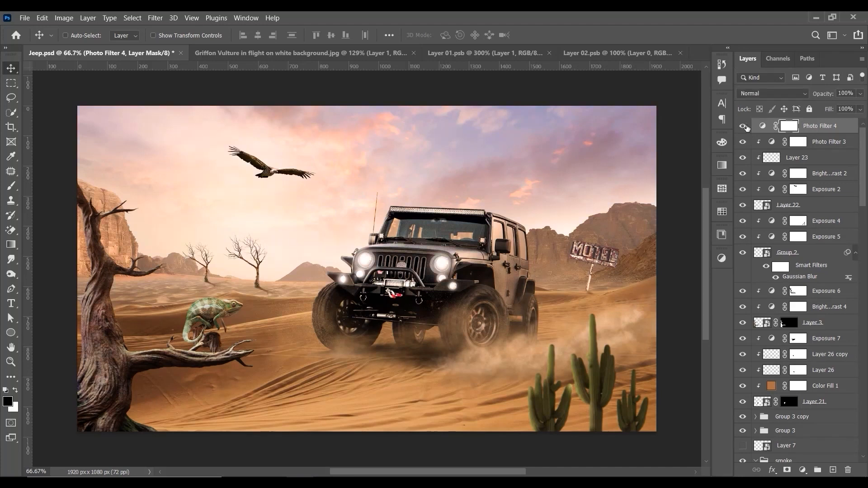
Step: Add a solid colour fill layer in dark golden brown #785f12 at the top of the layer stack
{"action": "left_click", "coordinate": [802, 470]}
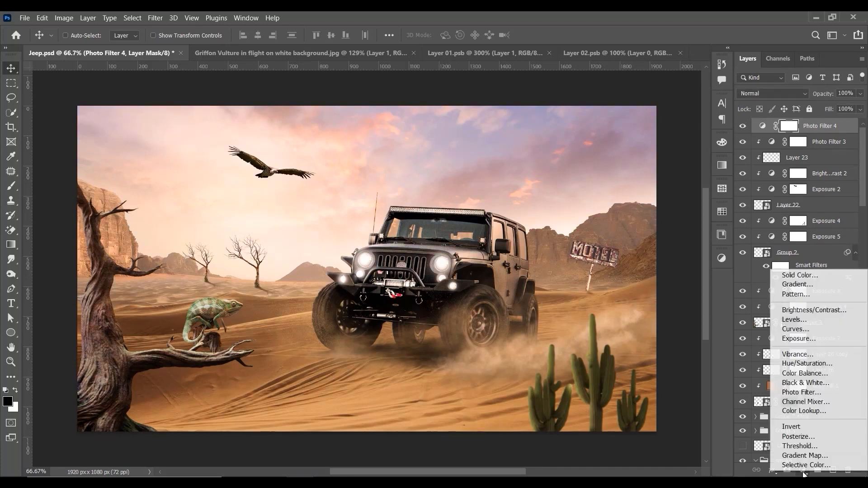
{"action": "left_click", "coordinate": [810, 276]}
{"action": "left_click_drag", "start_coordinate": [704, 277], "coordinate": [690, 333]}
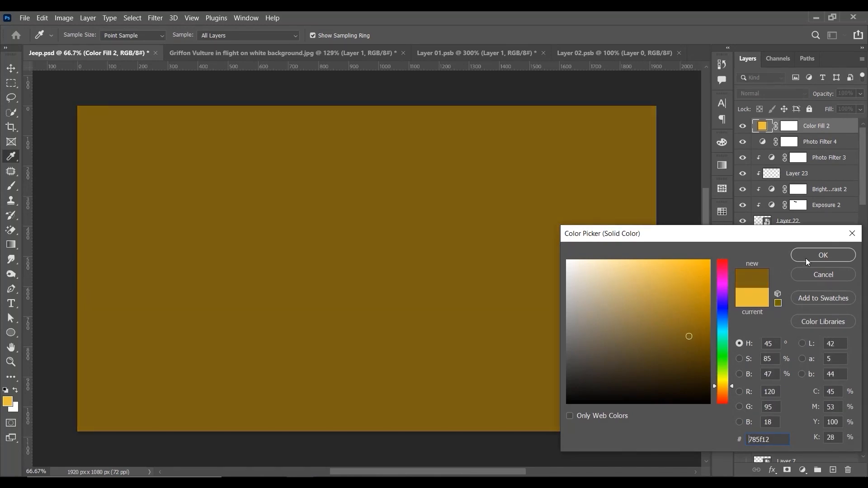
{"action": "left_click", "coordinate": [807, 256]}
Step: Set the brown fill layer to Soft Light blending with 10% fill, and compare the image with and without it
{"action": "left_click", "coordinate": [773, 94]}
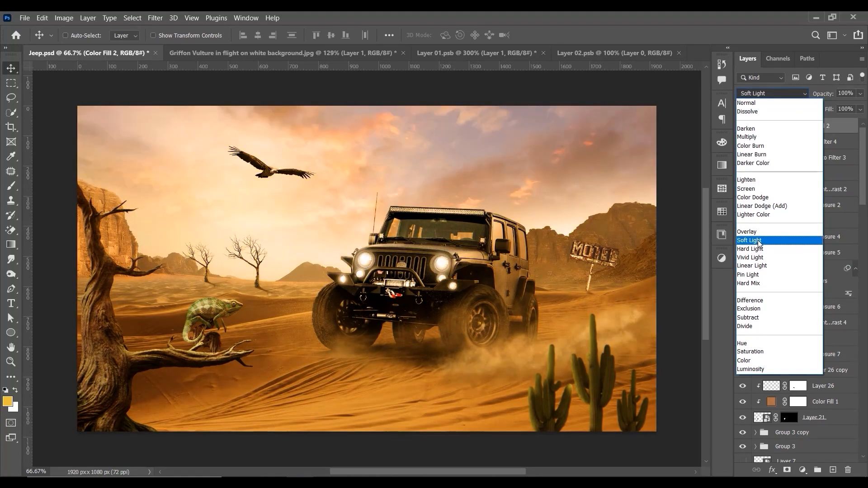
{"action": "left_click", "coordinate": [758, 240]}
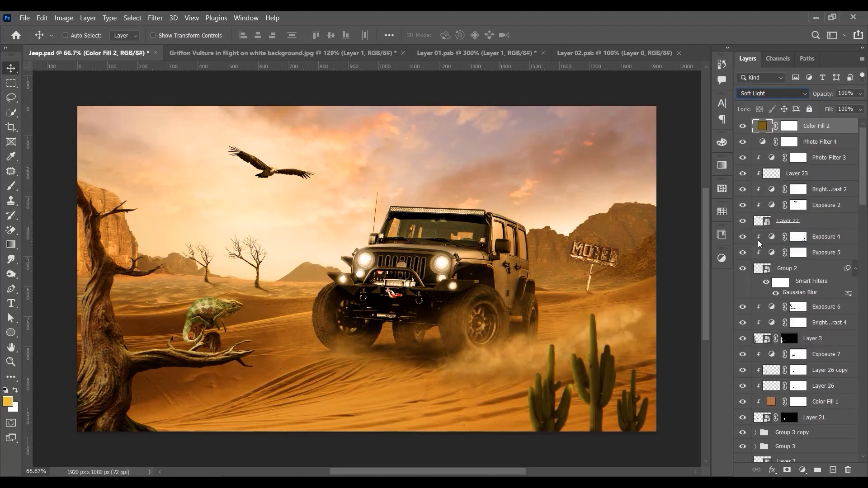
{"action": "left_click", "coordinate": [844, 109]}
{"action": "type", "text": "10"}
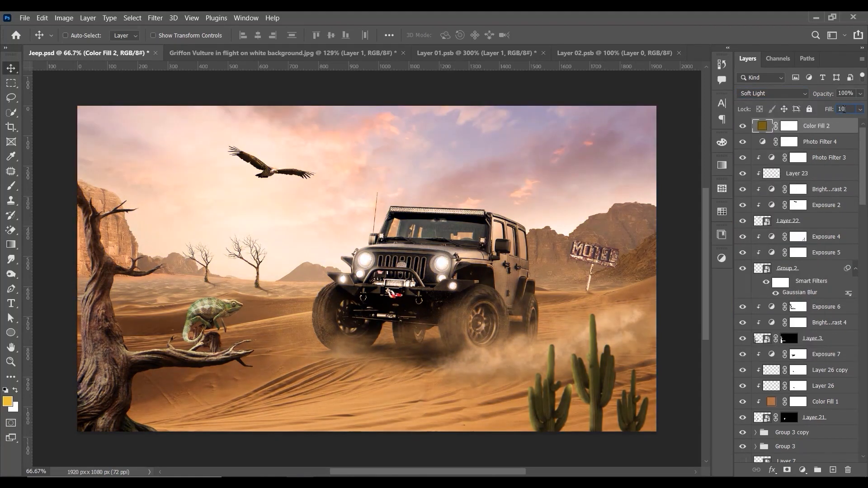
{"action": "key", "text": "Return"}
{"action": "left_click", "coordinate": [742, 127]}
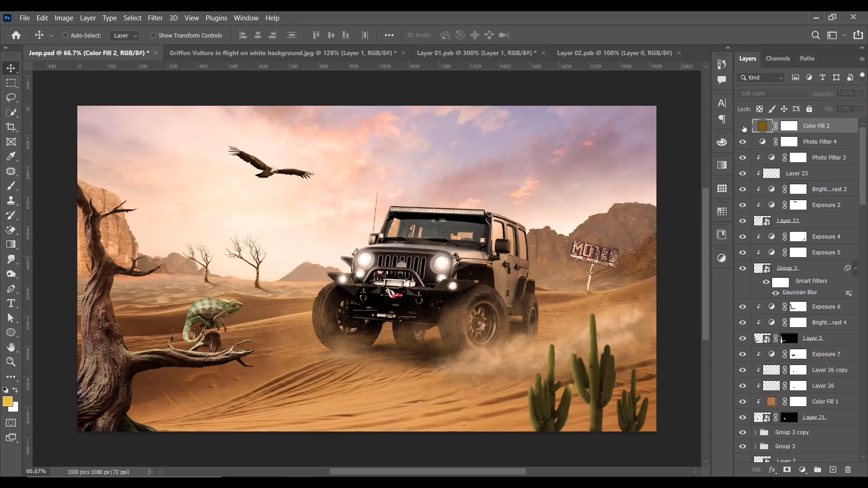
{"action": "left_click", "coordinate": [743, 126]}
{"action": "left_click", "coordinate": [744, 129]}
{"action": "left_click", "coordinate": [744, 129]}
Step: Add a Brightness/Contrast adjustment over the whole composition with brightness 8 and contrast 6
{"action": "left_click", "coordinate": [803, 470]}
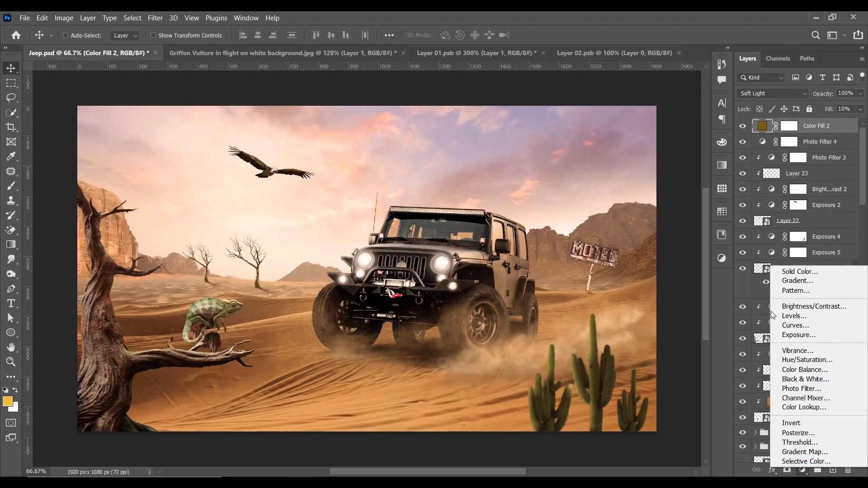
{"action": "left_click", "coordinate": [809, 307]}
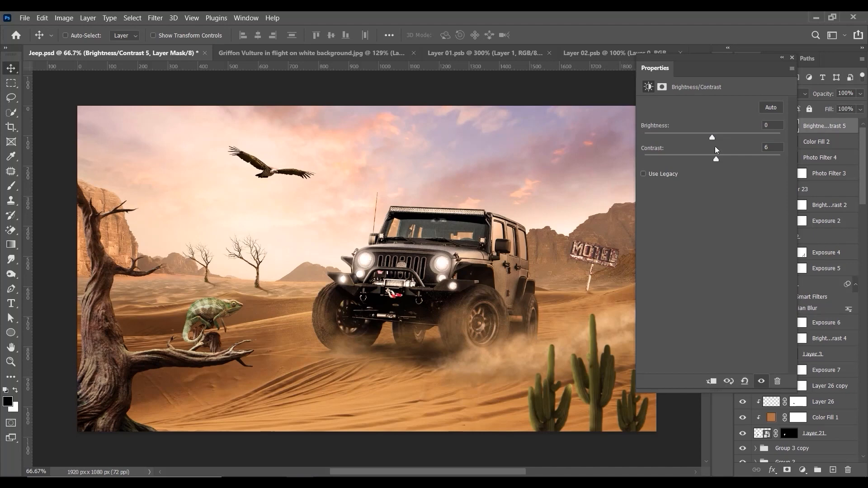
{"action": "left_click_drag", "start_coordinate": [713, 137], "coordinate": [715, 137]}
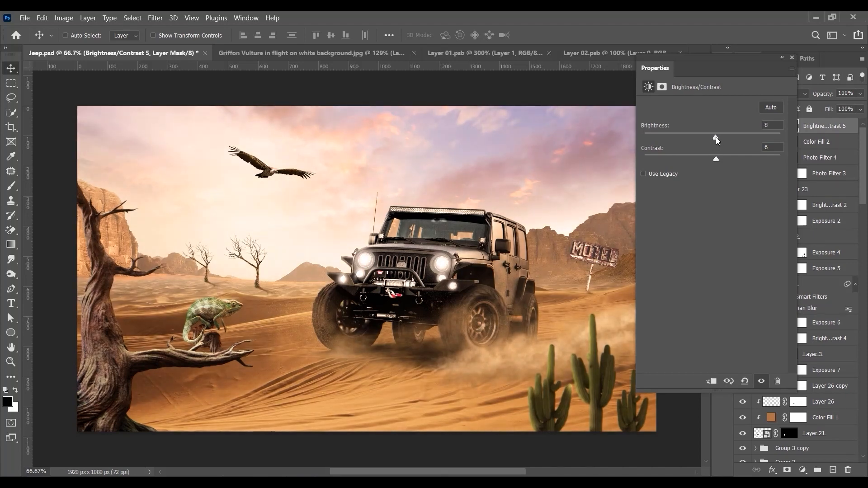
{"action": "left_click", "coordinate": [791, 58]}
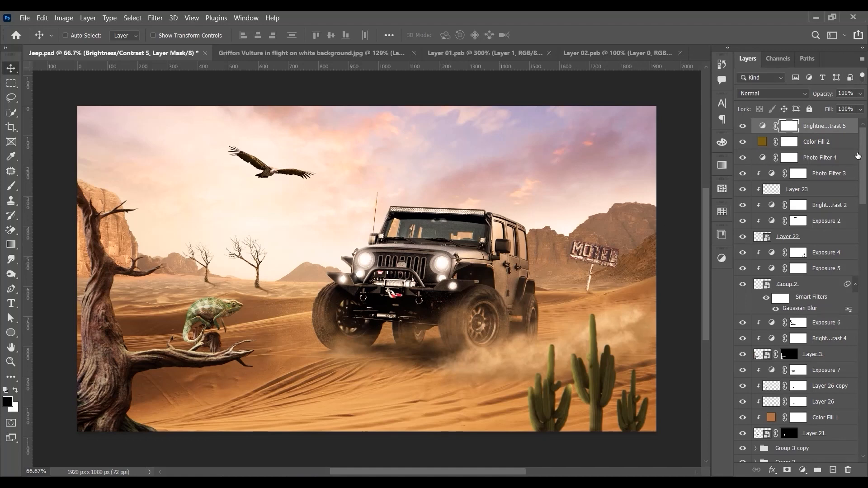
Step: Try lighter golden-orange colours such as #dbab58 for the Color Fill 2 layer
{"action": "left_click", "coordinate": [838, 177]}
{"action": "left_click", "coordinate": [744, 144]}
{"action": "double_click", "coordinate": [763, 142]}
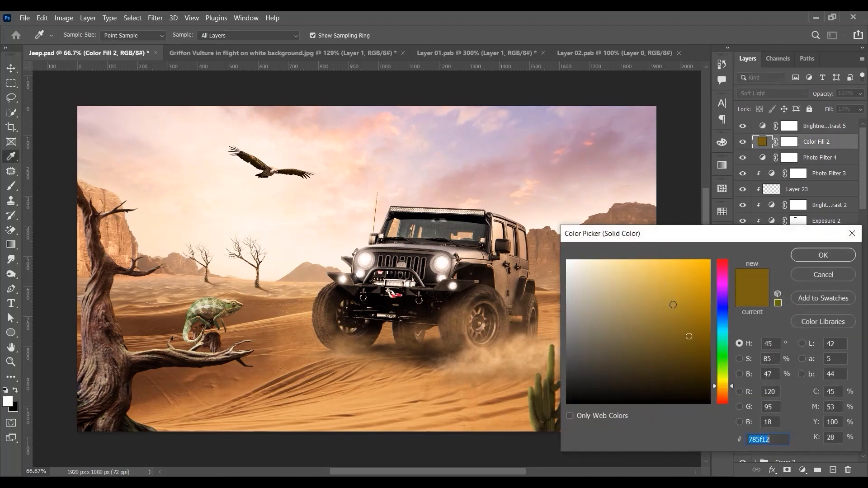
{"action": "left_click", "coordinate": [685, 320]}
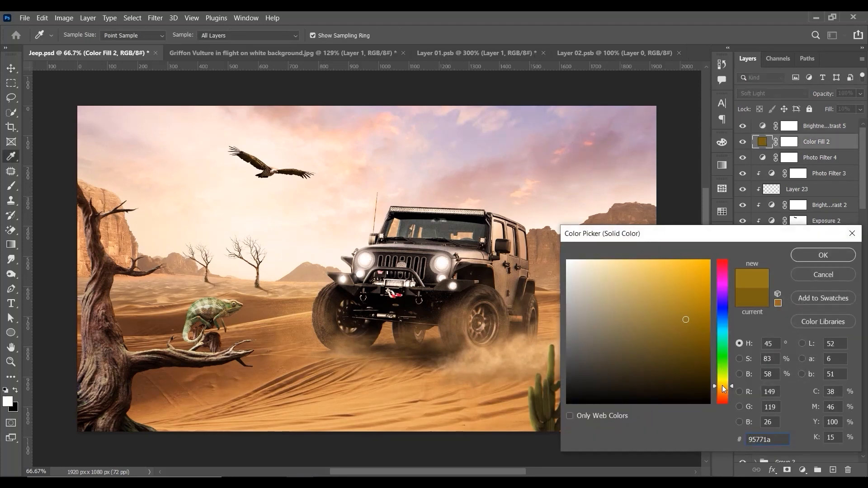
{"action": "left_click_drag", "start_coordinate": [687, 320], "coordinate": [675, 291]}
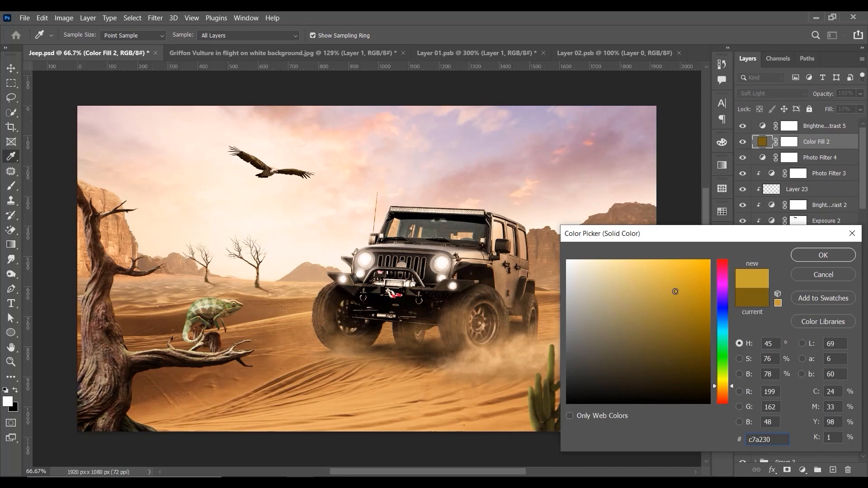
{"action": "left_click_drag", "start_coordinate": [710, 384], "coordinate": [717, 389]}
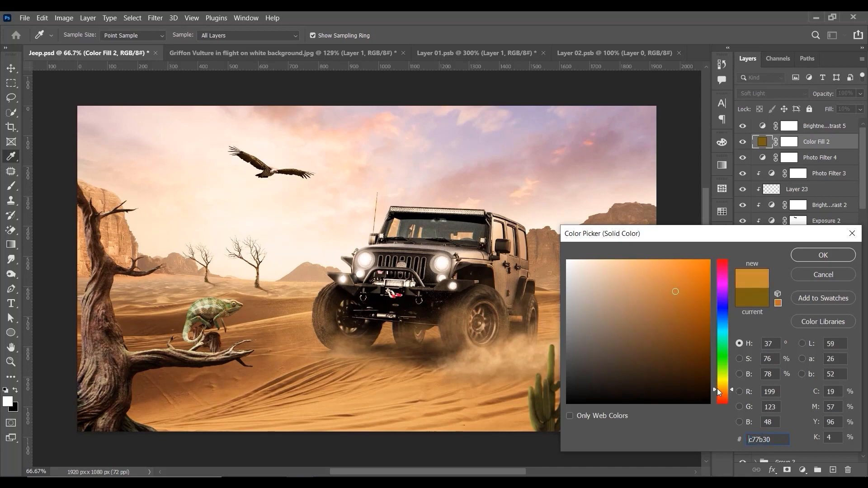
{"action": "left_click_drag", "start_coordinate": [676, 280], "coordinate": [659, 280]}
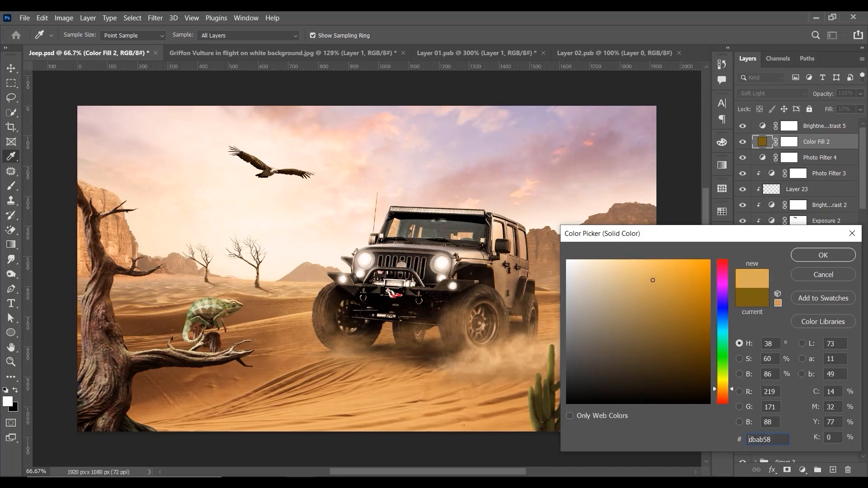
{"action": "left_click", "coordinate": [806, 256]}
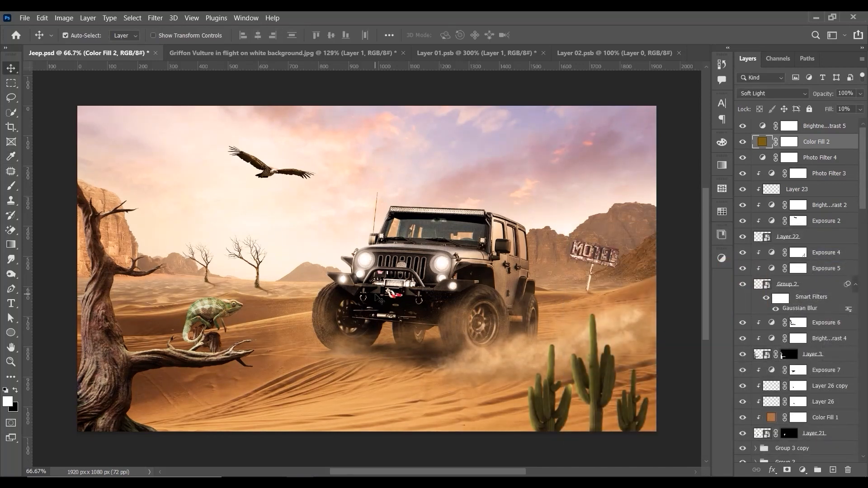
{"action": "key", "text": "ctrl+minus"}
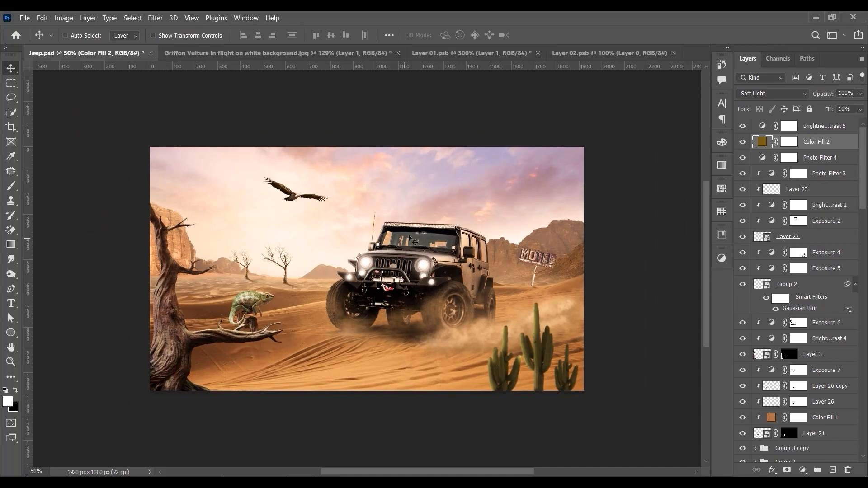
{"action": "key", "text": "ctrl+plus"}
{"action": "key", "text": "ctrl+plus"}
{"action": "key", "text": "ctrl+minus"}
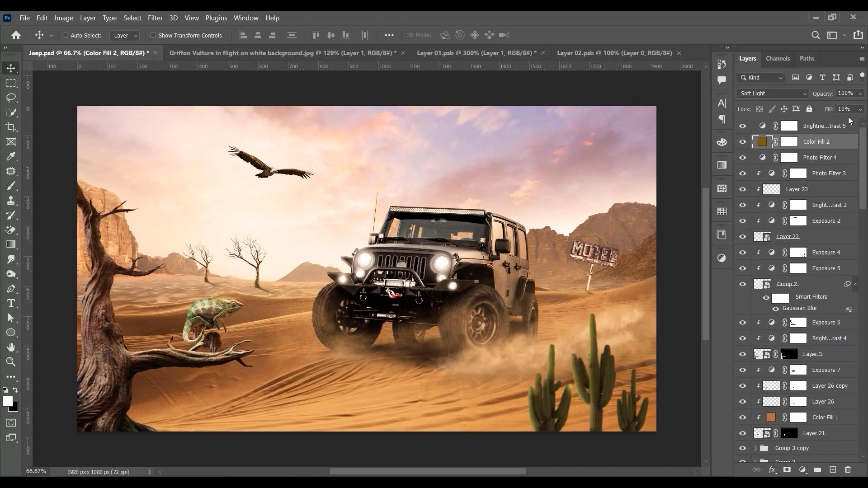
Step: Add a text layer above all other layers reading "Ready For" in Gotham Bold at 62.5 pt, in the sky beside the dead tree
{"action": "left_click", "coordinate": [852, 131]}
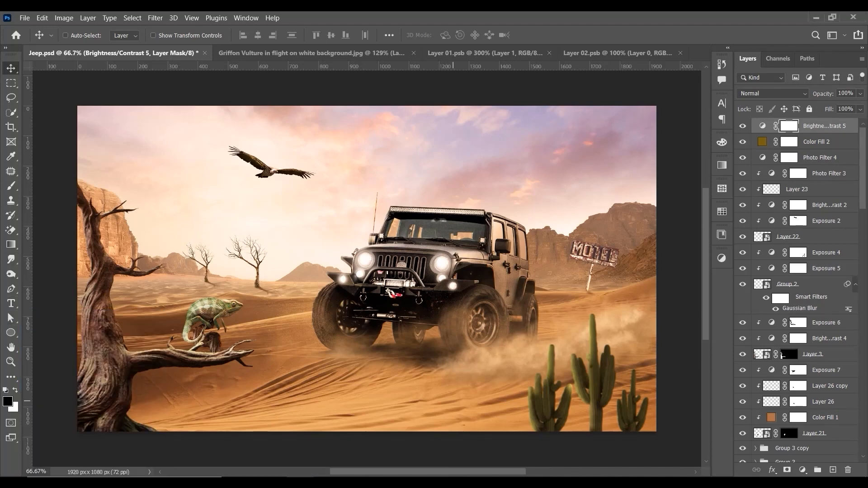
{"action": "key", "text": "t"}
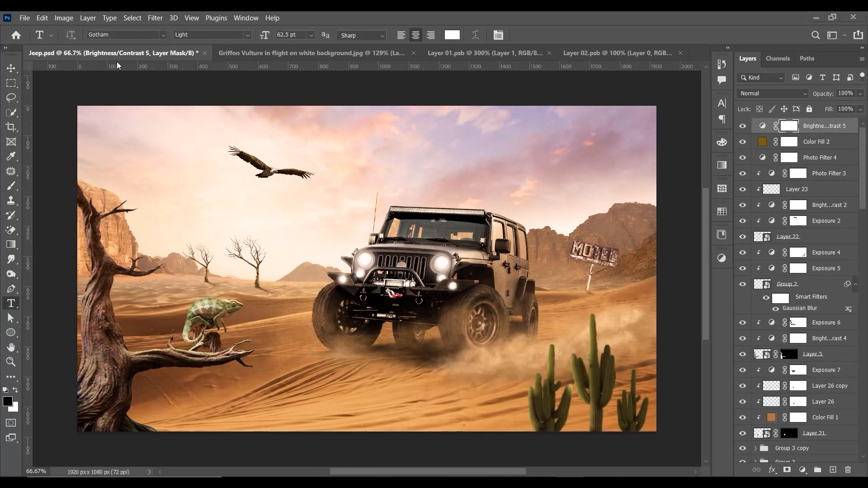
{"action": "left_click", "coordinate": [189, 225]}
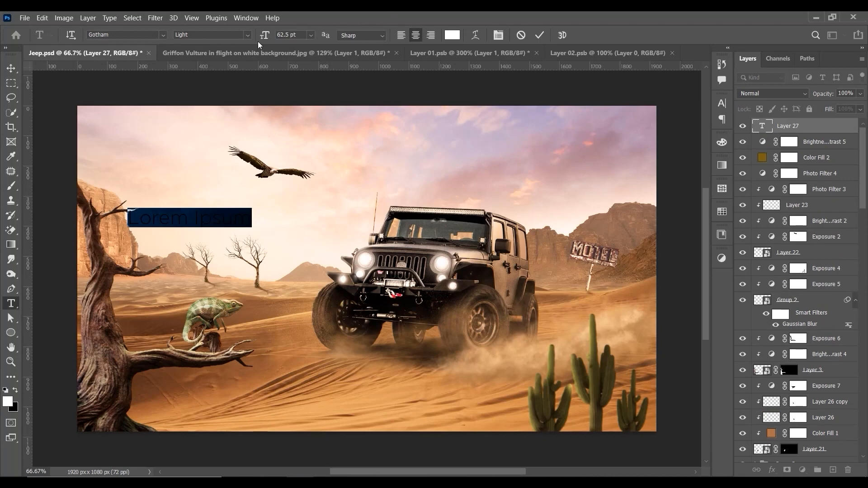
{"action": "left_click", "coordinate": [247, 36]}
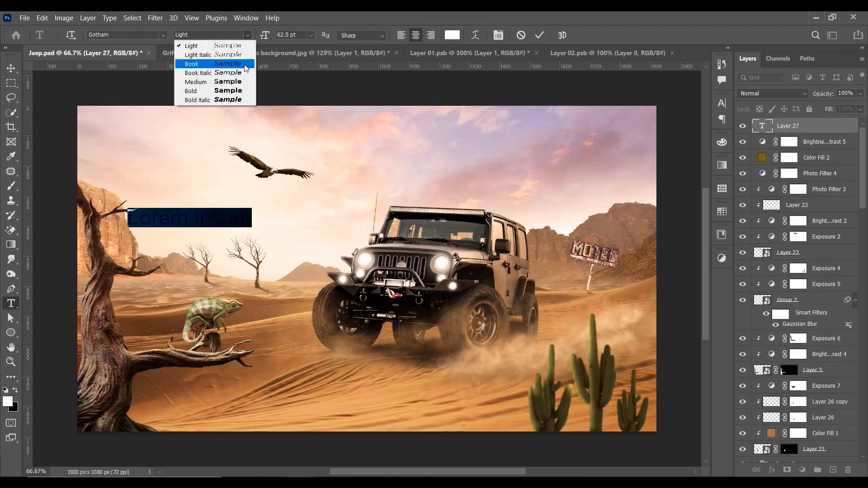
{"action": "left_click", "coordinate": [247, 92]}
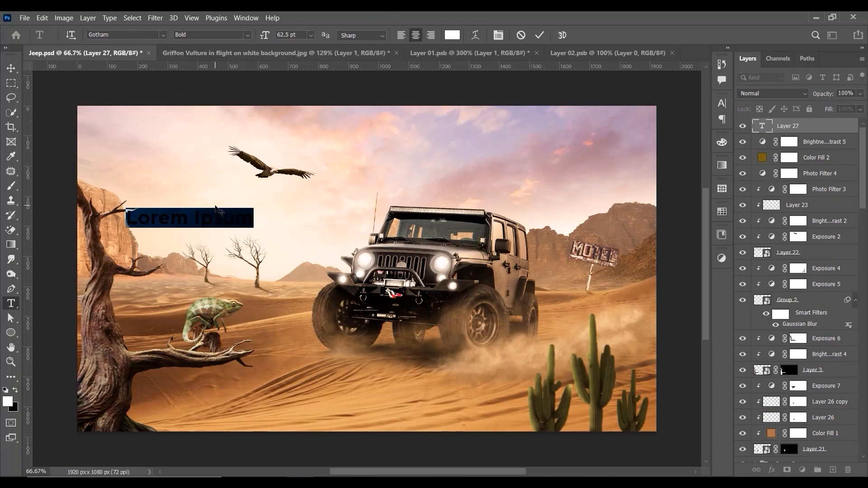
{"action": "type", "text": "Re"}
{"action": "key", "text": "BackSpace"}
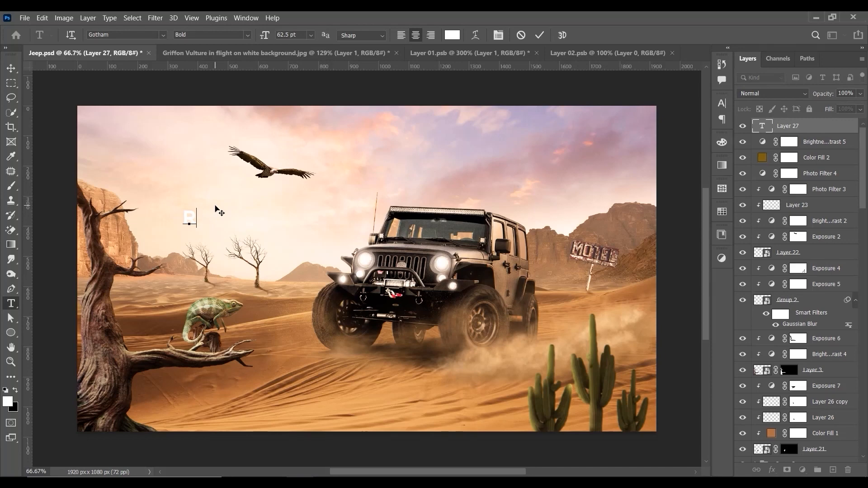
{"action": "type", "text": "eady For"}
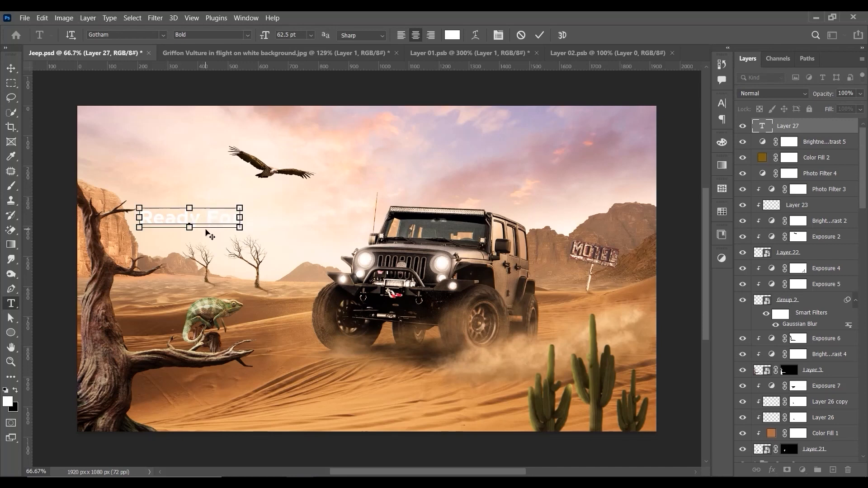
Step: Apply All Caps formatting to the whole "Ready For" text
{"action": "key", "text": "ctrl+a"}
{"action": "left_click", "coordinate": [721, 103]}
{"action": "left_click", "coordinate": [631, 181]}
{"action": "left_click", "coordinate": [694, 100]}
{"action": "left_click", "coordinate": [11, 68]}
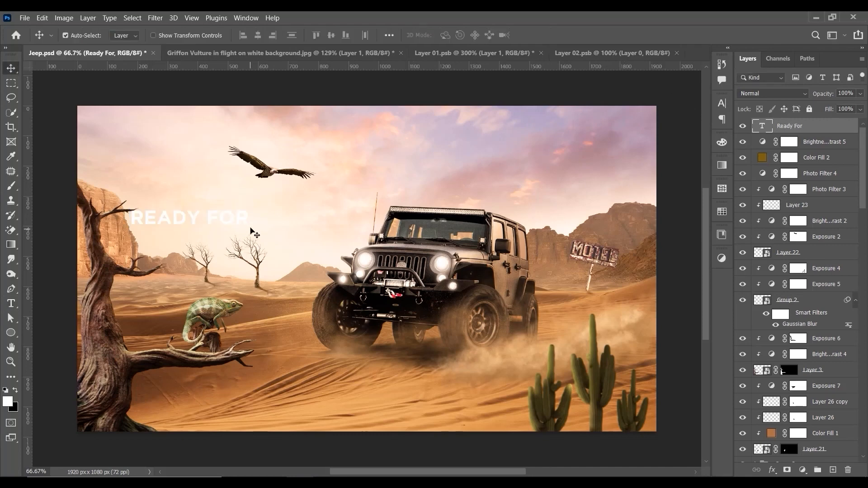
Step: Enlarge the "READY FOR" text to about 72.5 pt, place it above the small bare trees and colour it black
{"action": "key", "text": "ctrl+t"}
{"action": "left_click_drag", "start_coordinate": [250, 209], "coordinate": [344, 168]}
{"action": "key", "text": "ctrl+z"}
{"action": "key", "text": "Return"}
{"action": "mouse_move", "coordinate": [300, 200]}
{"action": "left_mouse_down"}
{"action": "mouse_move", "coordinate": [321, 191]}
{"action": "mouse_move", "coordinate": [312, 198]}
{"action": "left_mouse_up"}
{"action": "key", "text": "ctrl+BackSpace"}
Step: Duplicate the "READY FOR" text directly below itself and change the copy's wording to "Adventure"
{"action": "key", "text": "ctrl+t"}
{"action": "left_click_drag", "start_coordinate": [291, 209], "coordinate": [270, 231]}
{"action": "key", "text": "Return"}
{"action": "double_click", "coordinate": [257, 225]}
{"action": "type", "text": "A"}
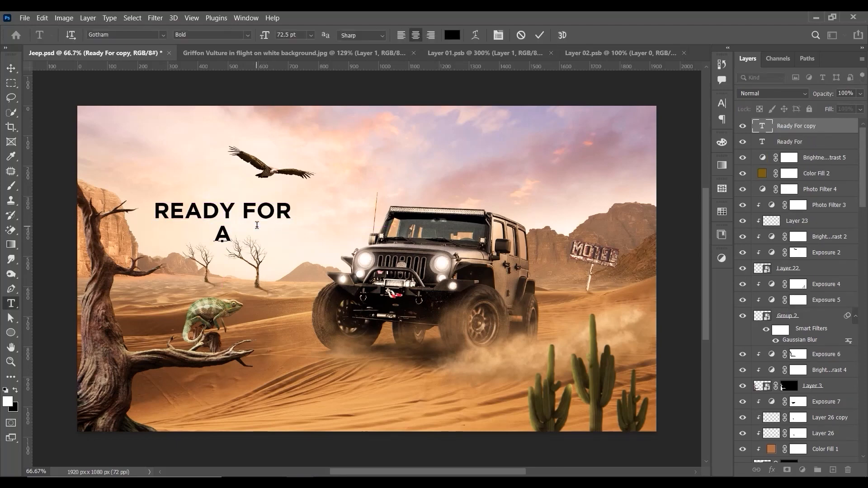
{"action": "type", "text": "Dventure"}
{"action": "key", "text": "ctrl+Return"}
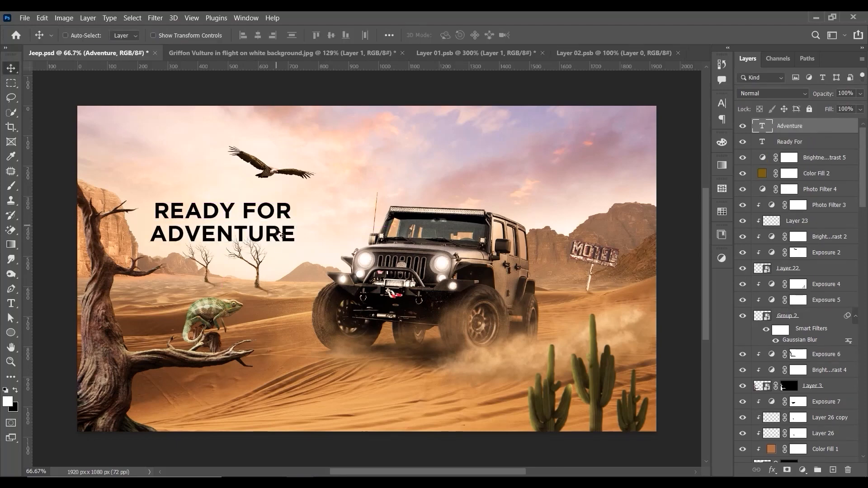
Step: Change the font of the "ADVENTURE" line to Gotham Black Regular
{"action": "key", "text": "ctrl+a"}
{"action": "left_click", "coordinate": [130, 37]}
{"action": "type", "text": "gotahm"}
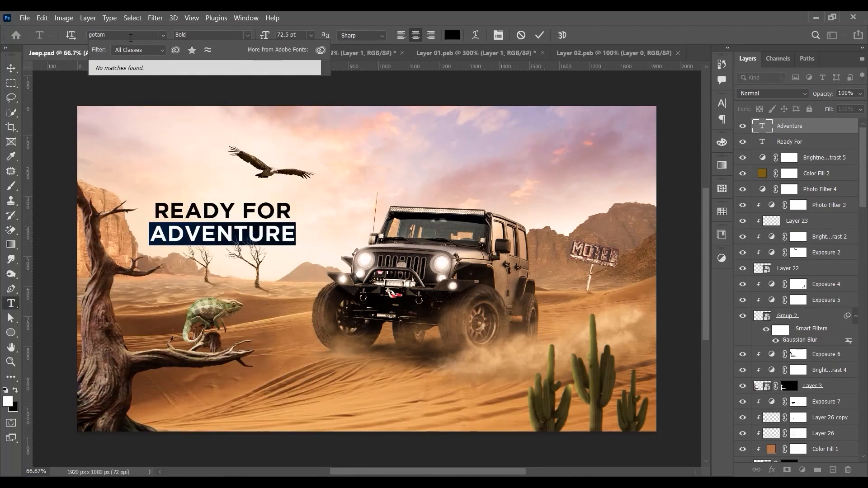
{"action": "key", "text": "BackSpace"}
{"action": "key", "text": "BackSpace"}
{"action": "key", "text": "BackSpace"}
{"action": "key", "text": "BackSpace"}
{"action": "type", "text": "tham Black"}
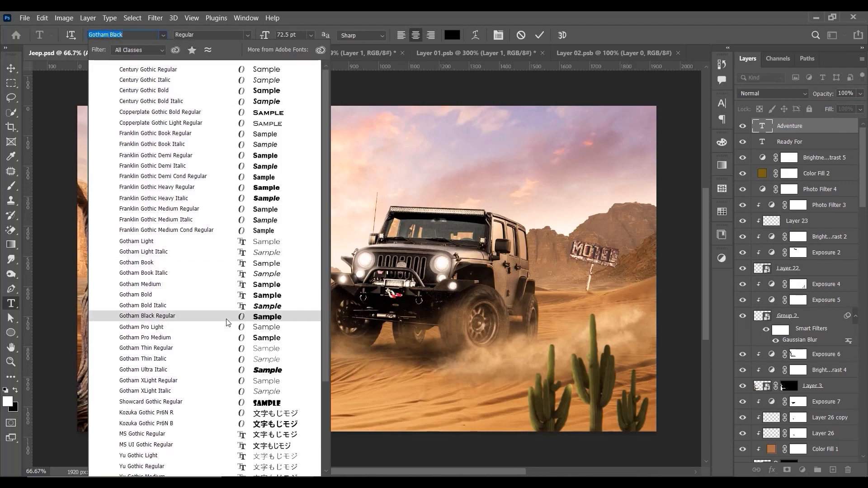
{"action": "left_click", "coordinate": [226, 318]}
{"action": "left_click", "coordinate": [11, 68]}
Step: Set the font style of the "READY FOR" line to Medium
{"action": "right_click", "coordinate": [244, 212]}
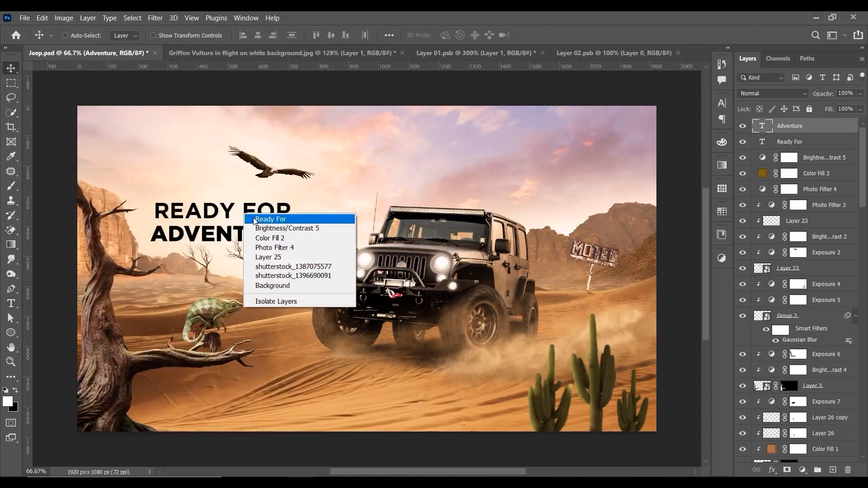
{"action": "left_click", "coordinate": [271, 219]}
{"action": "double_click", "coordinate": [266, 214]}
{"action": "left_click", "coordinate": [247, 35]}
{"action": "left_click", "coordinate": [238, 65]}
{"action": "left_click", "coordinate": [247, 35]}
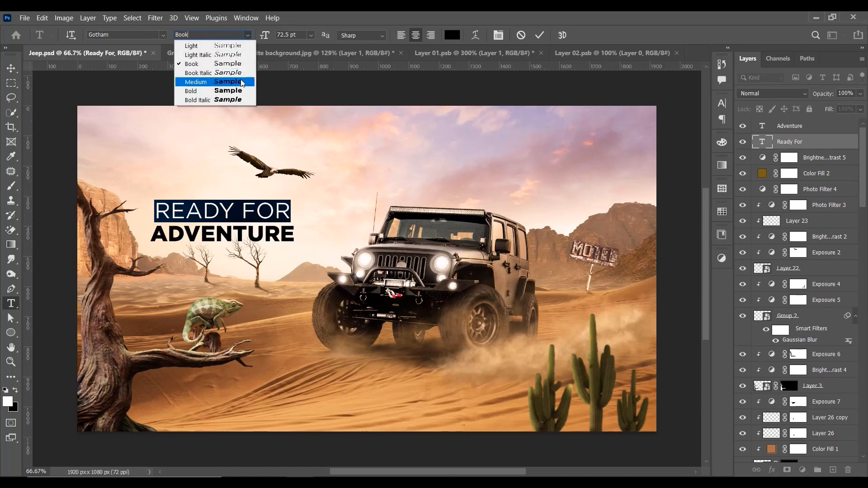
{"action": "left_click", "coordinate": [243, 82]}
{"action": "left_click", "coordinate": [11, 68]}
Step: Enlarge the "ADVENTURE" line proportionally so it extends wider than the "READY FOR" line above it
{"action": "right_click", "coordinate": [270, 231]}
{"action": "left_click", "coordinate": [289, 236]}
{"action": "key", "text": "ctrl+t"}
{"action": "left_click_drag", "start_coordinate": [296, 246], "coordinate": [333, 259]}
{"action": "key", "text": "Return"}
Step: Move both headline lines slightly up together and scale them down a little as one block
{"action": "right_click", "coordinate": [282, 214], "text": "shift"}
{"action": "left_click", "coordinate": [290, 220], "text": "shift"}
{"action": "left_click_drag", "start_coordinate": [477, 235], "coordinate": [477, 221]}
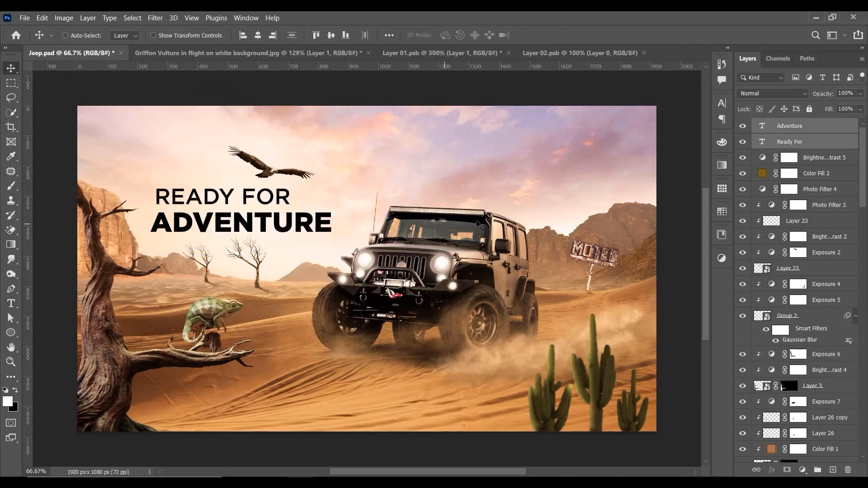
{"action": "key", "text": "ctrl+t"}
{"action": "left_click_drag", "start_coordinate": [332, 188], "coordinate": [320, 190]}
{"action": "left_click_drag", "start_coordinate": [295, 211], "coordinate": [285, 211]}
{"action": "key", "text": "Return"}
Step: Reposition the smaller "READY FOR" line so it sits just above the start of "ADVENTURE"
{"action": "right_click", "coordinate": [250, 199]}
{"action": "left_click", "coordinate": [259, 204]}
{"action": "left_click_drag", "start_coordinate": [246, 202], "coordinate": [224, 200]}
{"action": "key", "text": "ctrl+t"}
{"action": "key", "text": "Return"}
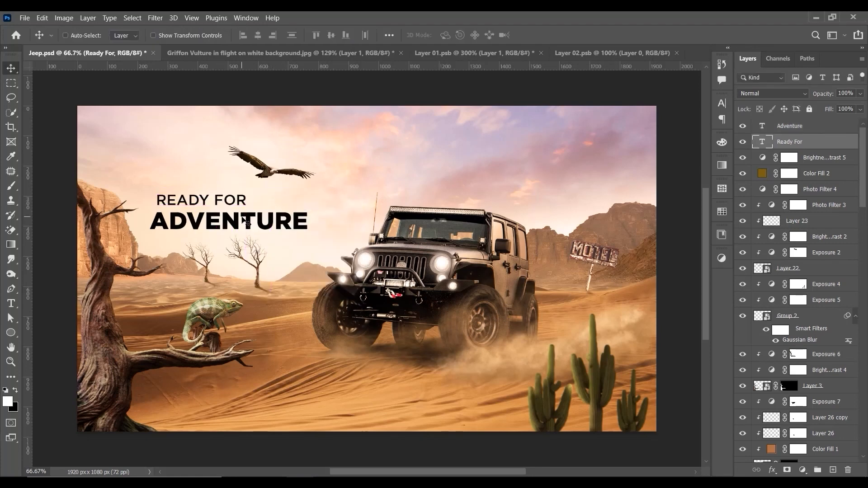
Step: Fill both headline lines, "ADVENTURE" and "READY FOR", with the white foreground colour
{"action": "right_click", "coordinate": [279, 218]}
{"action": "left_click", "coordinate": [288, 223]}
{"action": "key", "text": "alt+BackSpace"}
{"action": "right_click", "coordinate": [224, 196]}
{"action": "right_click", "coordinate": [186, 199]}
{"action": "left_click", "coordinate": [193, 205]}
{"action": "key", "text": "alt+BackSpace"}
{"action": "key", "text": "ctrl+minus"}
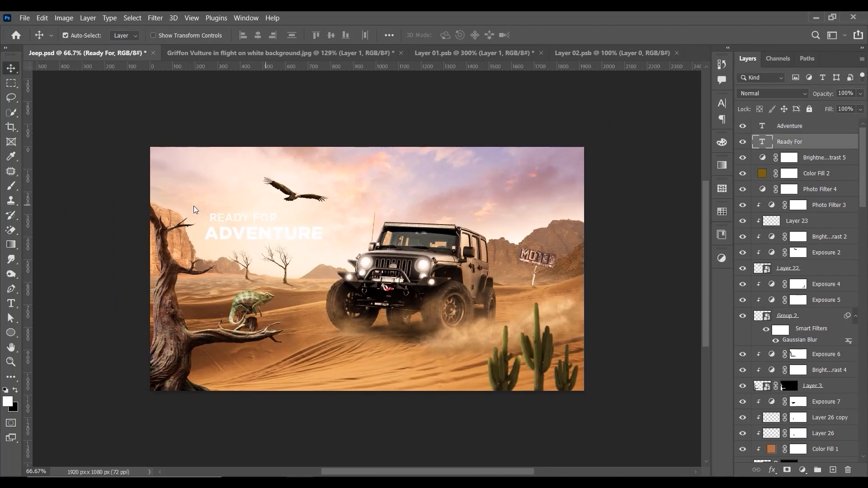
{"action": "key", "text": "ctrl+plus"}
{"action": "key", "text": "ctrl+plus"}
{"action": "key", "text": "ctrl+minus"}
{"action": "key", "text": "ctrl+plus"}
{"action": "key", "text": "ctrl+minus"}
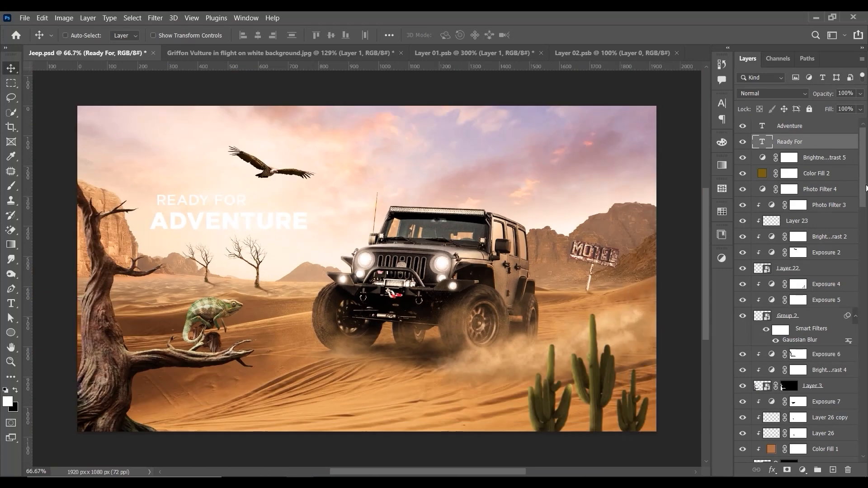
Step: Toggle Layer 25 to compare its glow and set the foreground colour to ffd8c8, sampled from the sky
{"action": "scroll", "coordinate": [795, 272], "scroll_direction": "down", "scroll_amount": 15}
{"action": "left_click", "coordinate": [808, 394]}
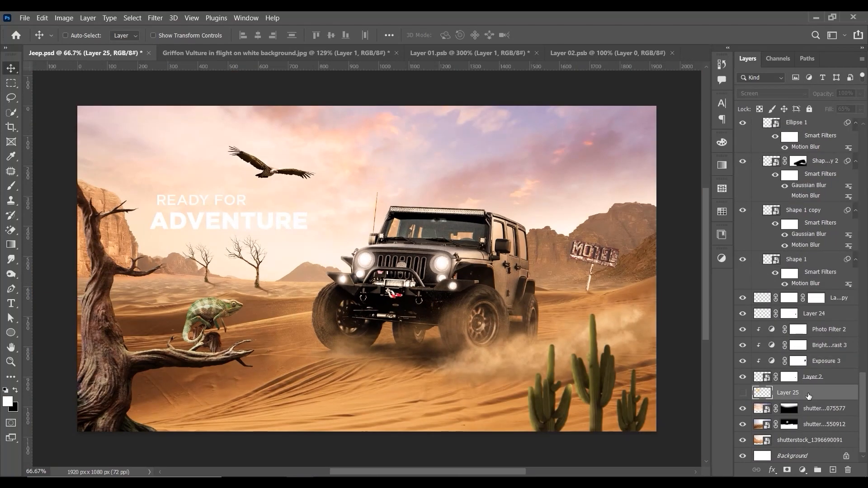
{"action": "left_click", "coordinate": [743, 393]}
{"action": "left_click", "coordinate": [742, 393]}
{"action": "left_click", "coordinate": [743, 393]}
{"action": "left_click", "coordinate": [8, 402]}
{"action": "left_click", "coordinate": [330, 194]}
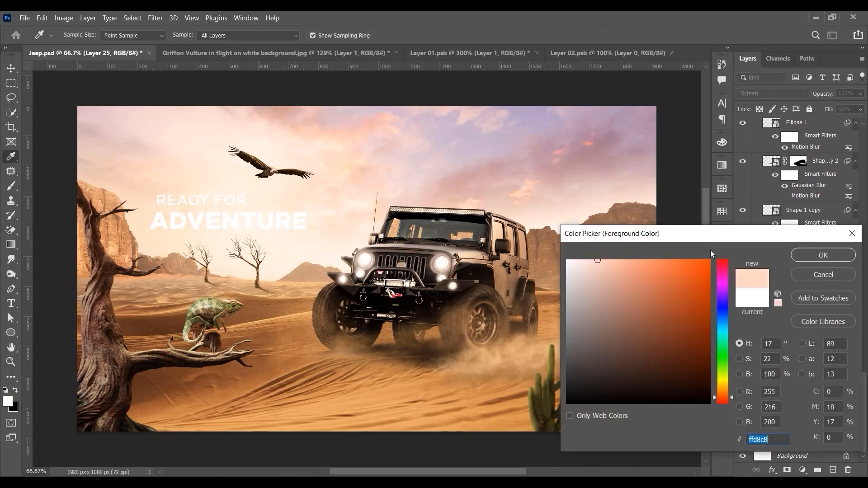
{"action": "left_click", "coordinate": [807, 255]}
Step: Set Layer 25 to Normal blending, lower its fill to 12% and keep the layer visible
{"action": "left_click", "coordinate": [769, 94]}
{"action": "left_click", "coordinate": [765, 103]}
{"action": "left_click", "coordinate": [860, 109]}
{"action": "left_click_drag", "start_coordinate": [841, 123], "coordinate": [825, 123]}
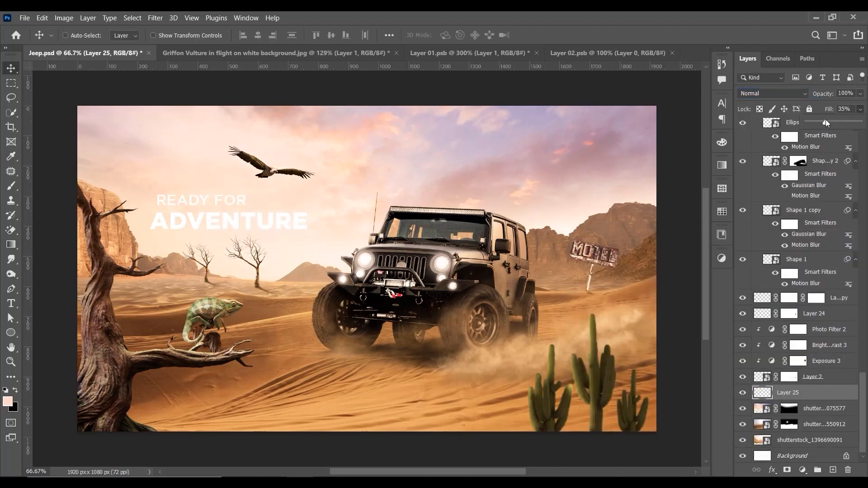
{"action": "left_click", "coordinate": [743, 393]}
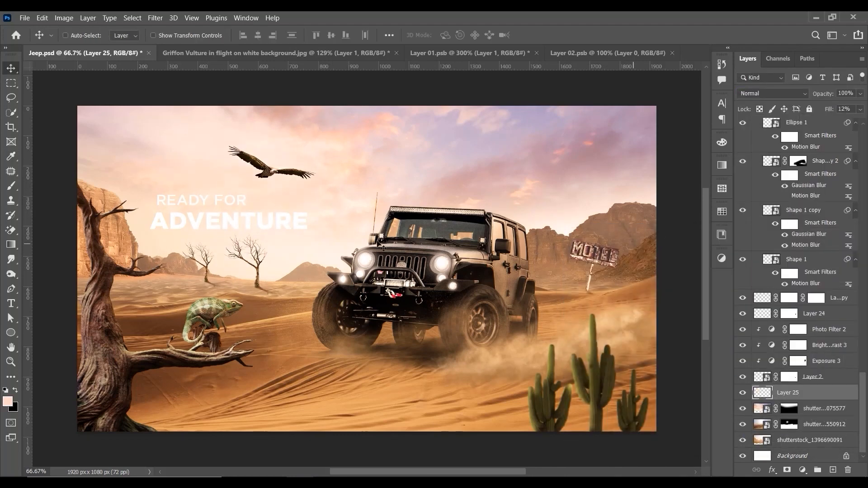
{"action": "right_click", "coordinate": [254, 221]}
{"action": "left_click", "coordinate": [260, 222]}
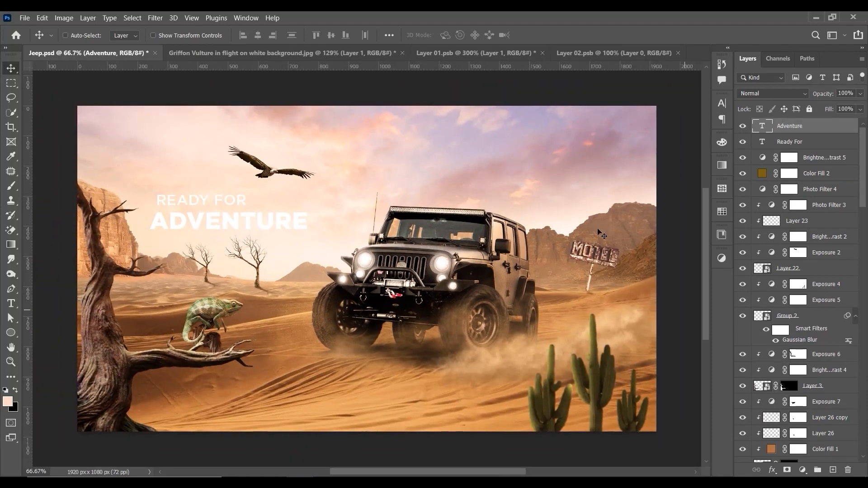
Step: Add a new layer above Layer 25 and brush a pinkish colour sampled from the sky behind the headline
{"action": "scroll", "coordinate": [813, 433], "scroll_direction": "down", "scroll_amount": 10}
{"action": "left_click", "coordinate": [800, 393]}
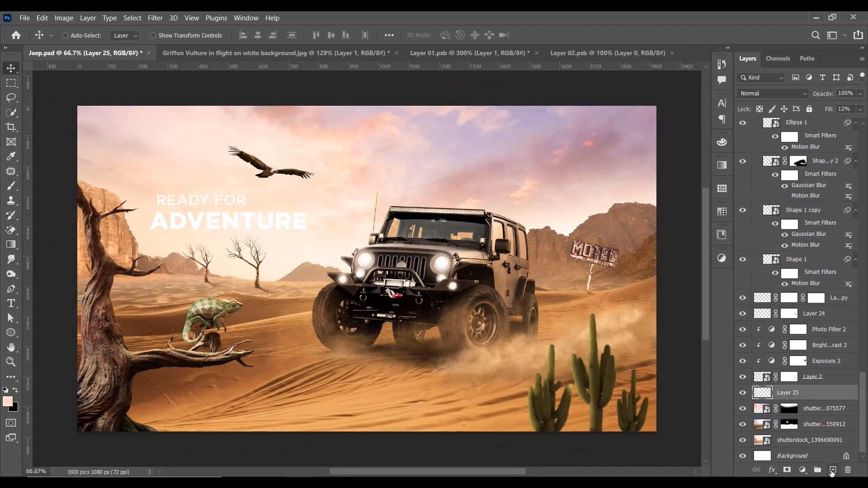
{"action": "left_click", "coordinate": [832, 470]}
{"action": "left_click", "coordinate": [8, 401]}
{"action": "left_click", "coordinate": [506, 149]}
{"action": "left_click", "coordinate": [817, 257]}
{"action": "left_click", "coordinate": [12, 186]}
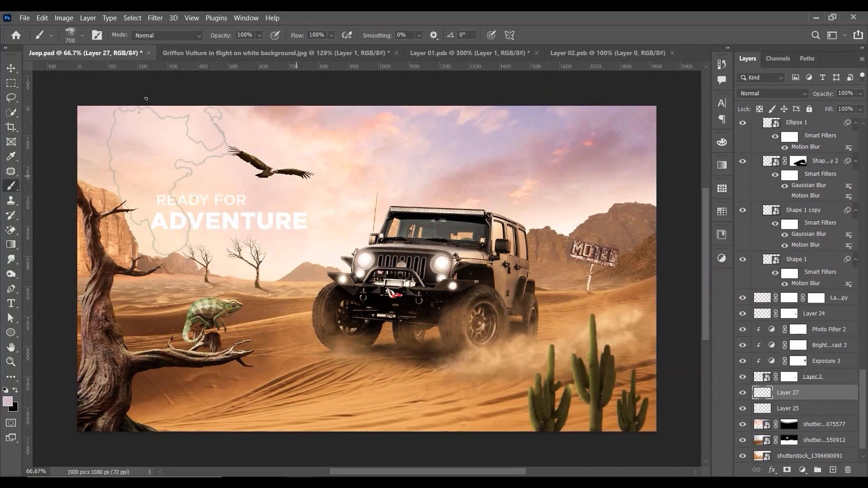
Step: Reduce the fill of the new sky-tint layer to 62% and save the document
{"action": "key", "text": "v"}
{"action": "left_click", "coordinate": [860, 109]}
{"action": "left_click_drag", "start_coordinate": [862, 122], "coordinate": [837, 123]}
{"action": "key", "text": "ctrl+s"}
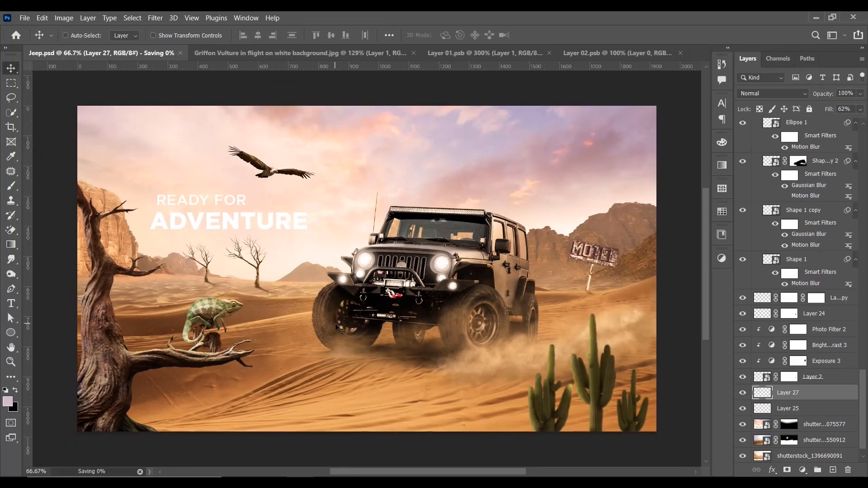
Step: Place Jeep_logo.svg.png from the Jeep source-image folder into the composite as the uppermost layer
{"action": "left_click", "coordinate": [408, 481]}
{"action": "left_click", "coordinate": [399, 402]}
{"action": "left_click", "coordinate": [399, 429]}
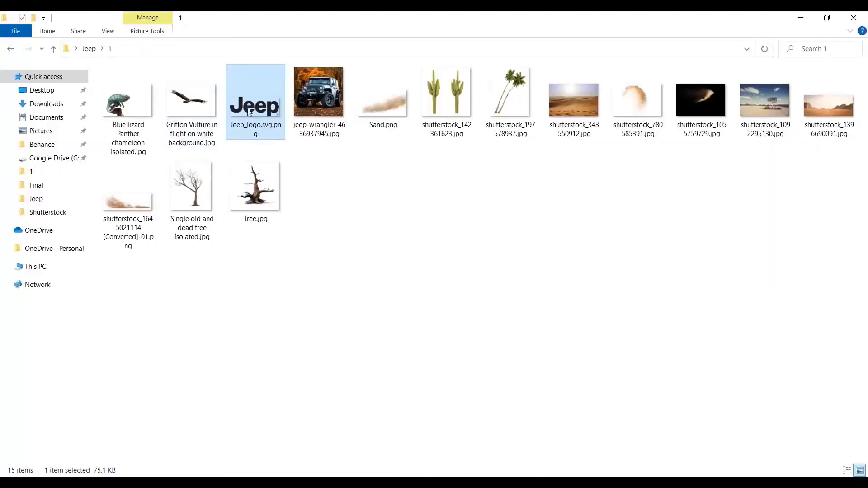
{"action": "left_click_drag", "start_coordinate": [247, 112], "coordinate": [312, 384]}
{"action": "left_click_drag", "start_coordinate": [655, 152], "coordinate": [489, 188]}
{"action": "key", "text": "ctrl+z"}
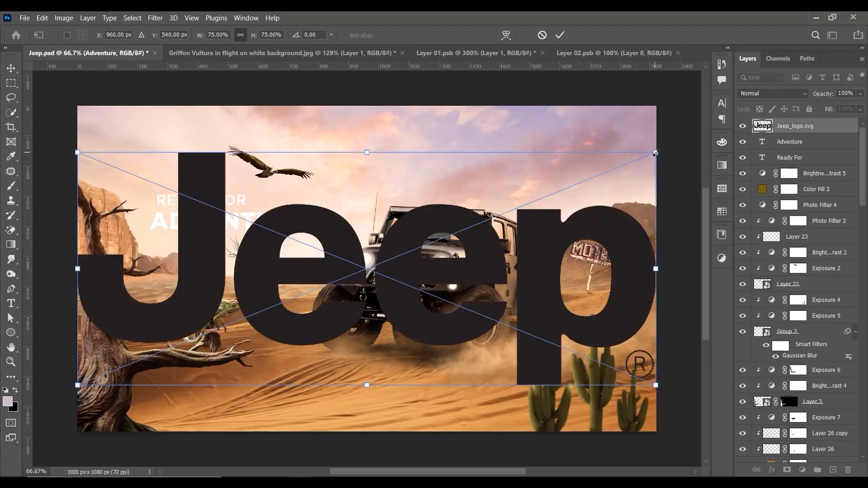
Step: Scale the placed Jeep logo down to 5.76% and reposition it near the headline
{"action": "left_click_drag", "start_coordinate": [655, 152], "coordinate": [164, 259]}
{"action": "left_click_drag", "start_coordinate": [125, 361], "coordinate": [187, 242]}
{"action": "left_click_drag", "start_coordinate": [254, 220], "coordinate": [175, 224]}
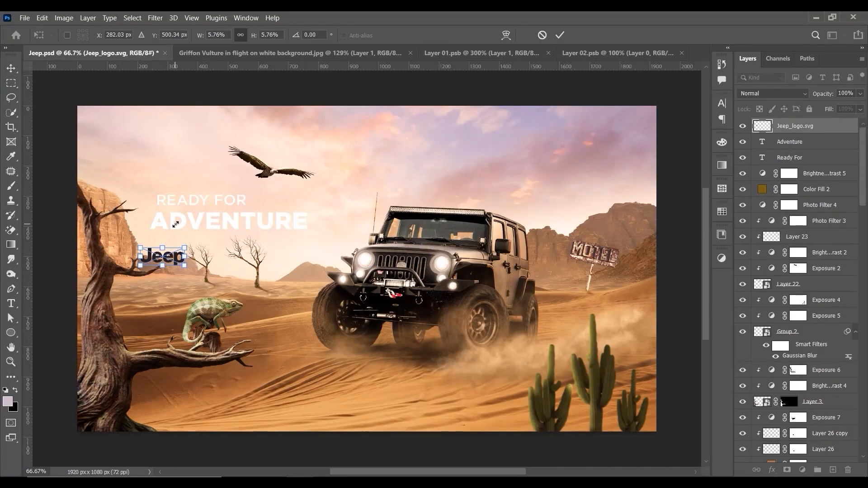
{"action": "key", "text": "Return"}
{"action": "left_click_drag", "start_coordinate": [176, 257], "coordinate": [300, 226]}
{"action": "key", "text": "ctrl+t"}
{"action": "key", "text": "Return"}
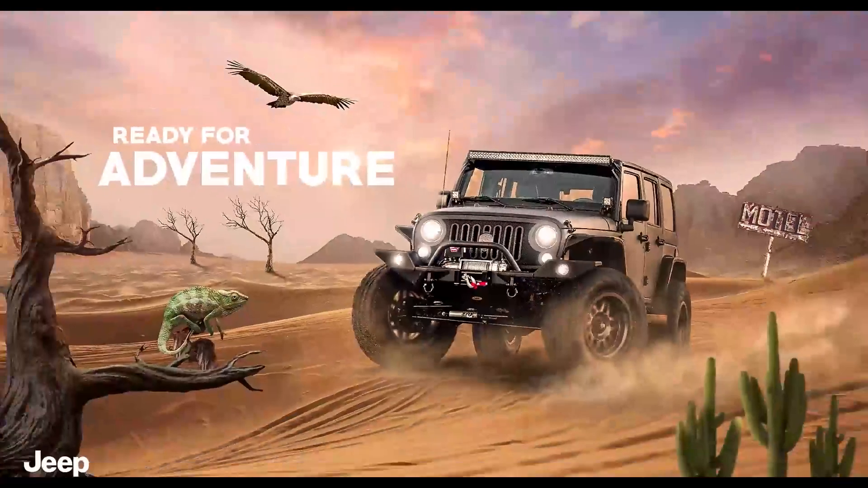